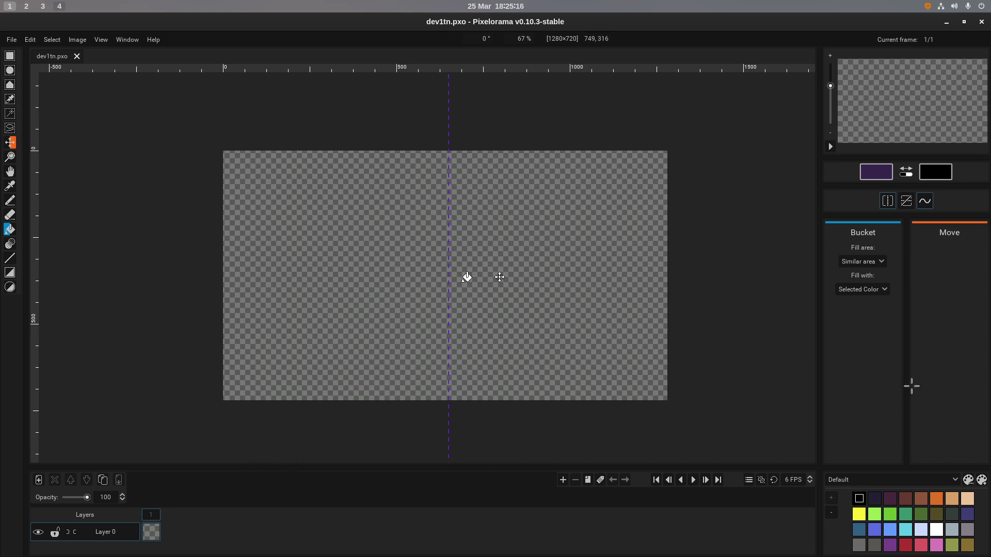
# Fill the empty canvas with dark purple (36244d) and set the active drawing colour to 4d4924.
pyautogui.click(606, 261)
pyautogui.click(876, 171)
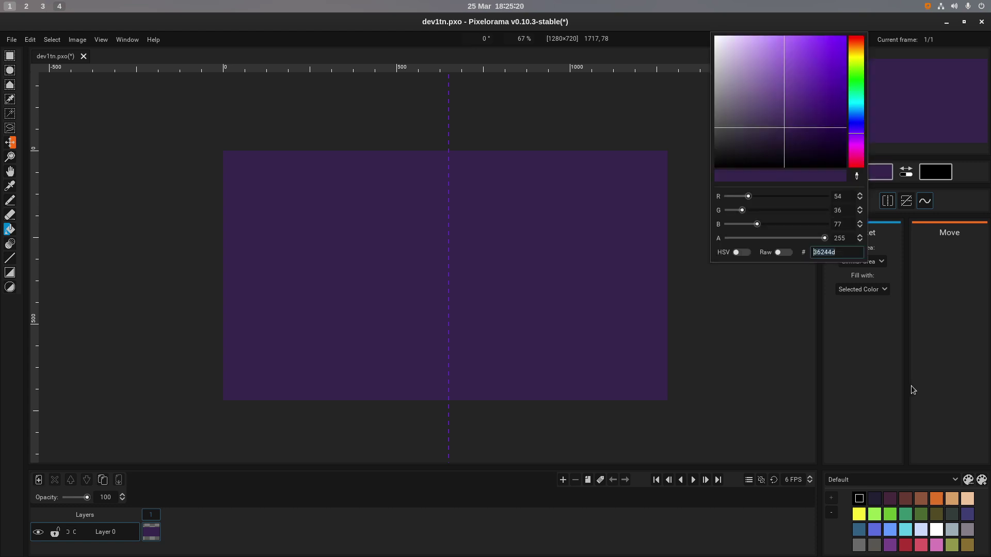
pyautogui.write('4d4924')
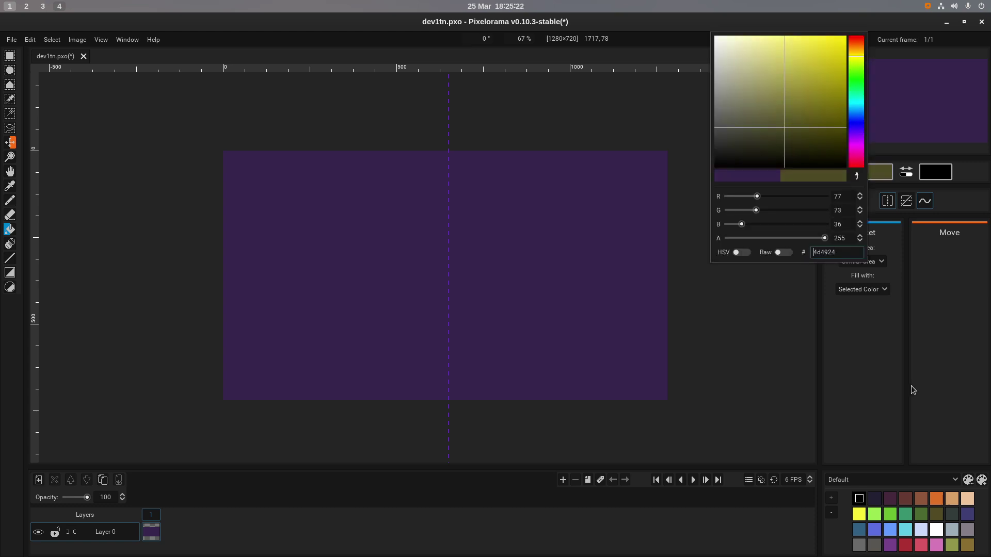
pyautogui.hotkey('alt', 'f')
pyautogui.press('Down')
pyautogui.press('Down')
pyautogui.press('Down')
pyautogui.press('Down')
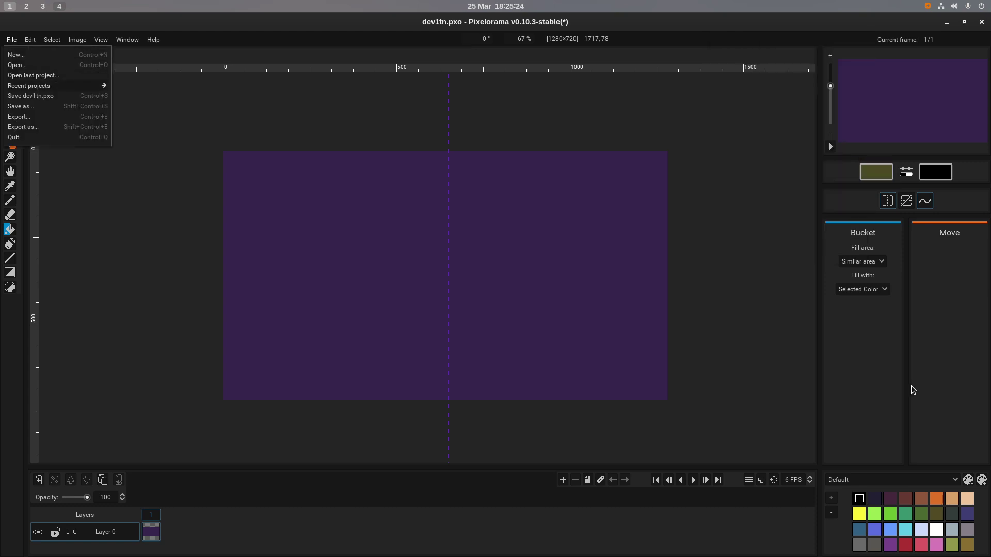
pyautogui.press('Right')
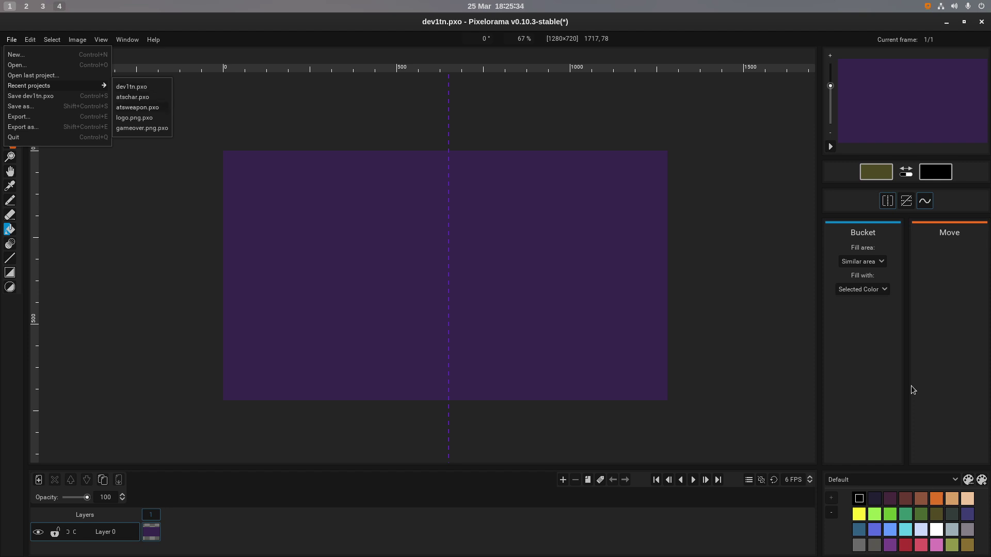
pyautogui.press('Escape')
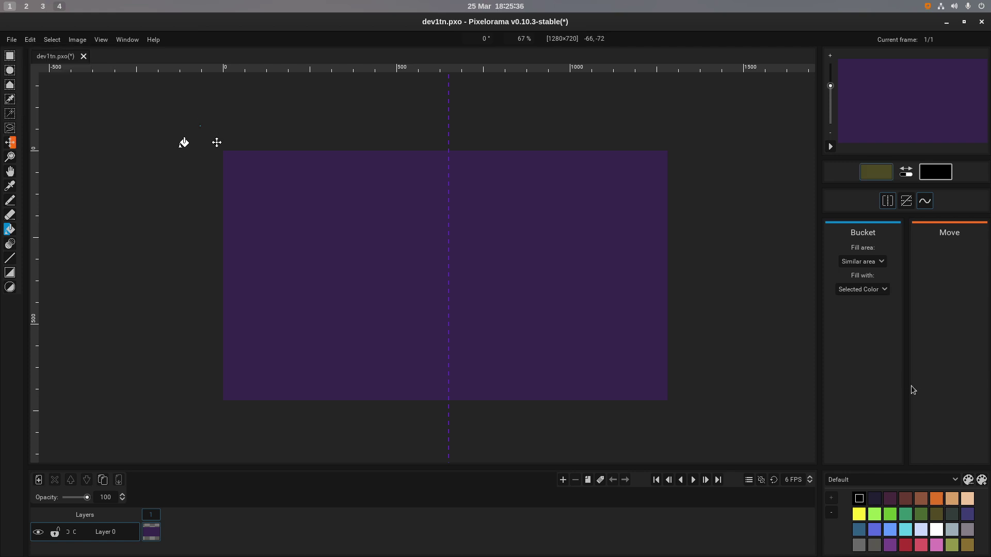
# Add a new layer above the purple background, choose the Pencil tool and swap the colours so black is active.
pyautogui.hotkey('ctrl', 'shift', 'n')
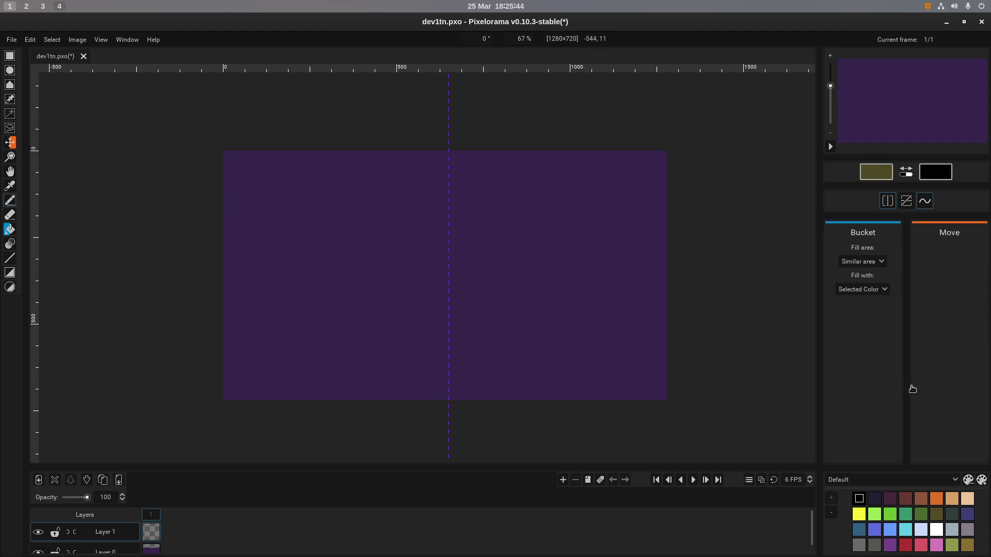
pyautogui.press('b')
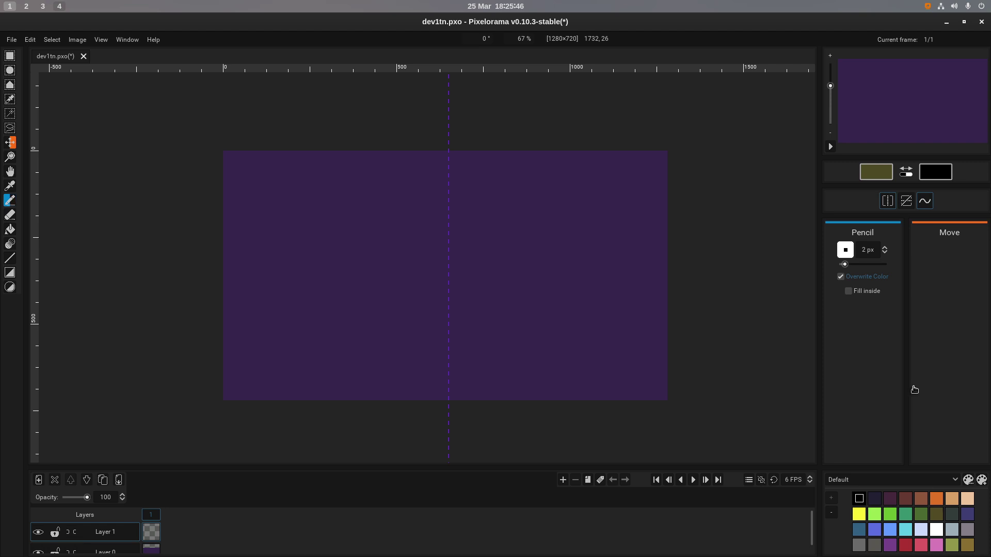
pyautogui.press('x')
pyautogui.press('space')
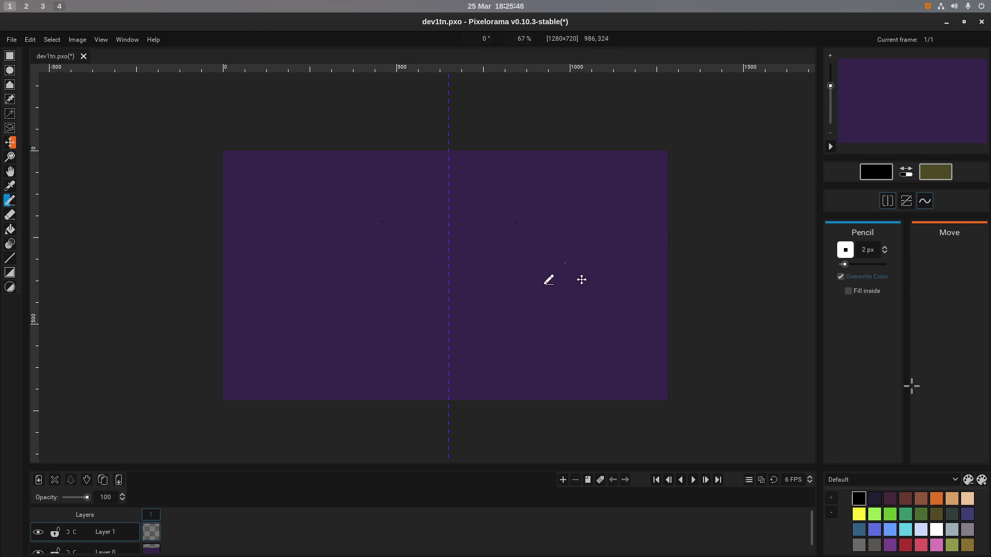
# Try black test strokes on the new layer with the pencil size at 10 px, and undo them.
pyautogui.hotkey('ctrl', 'z')
pyautogui.moveTo(844, 264); pyautogui.dragTo(857, 264)
pyautogui.click(376, 196)
pyautogui.hotkey('ctrl', 'z')
pyautogui.moveTo(303, 234); pyautogui.dragTo(310, 197)
pyautogui.hotkey('ctrl', 'z')
pyautogui.hotkey('ctrl', 'z')
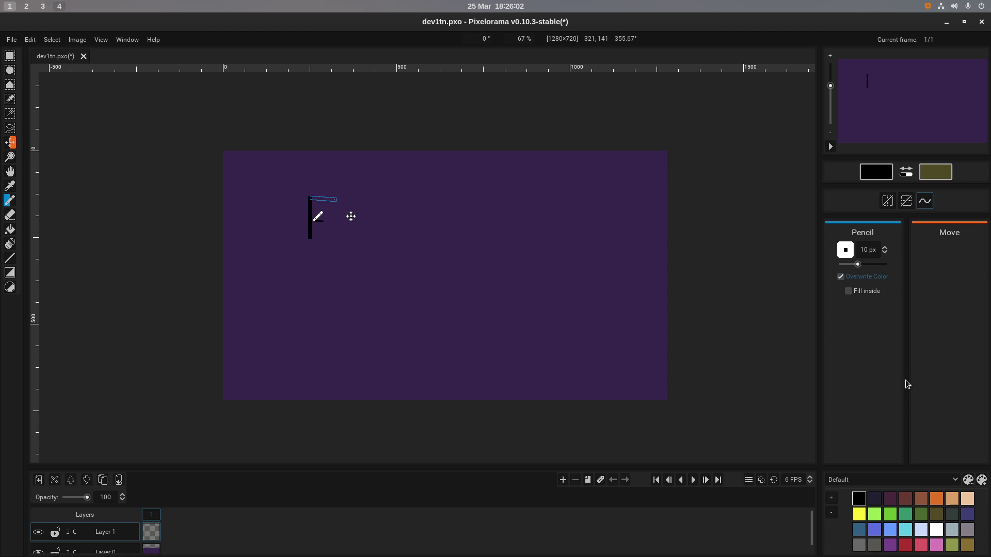
pyautogui.keyDown('shift'); pyautogui.click(335, 199); pyautogui.keyUp('shift')
pyautogui.hotkey('ctrl', 'z')
pyautogui.hotkey('ctrl', 'z')
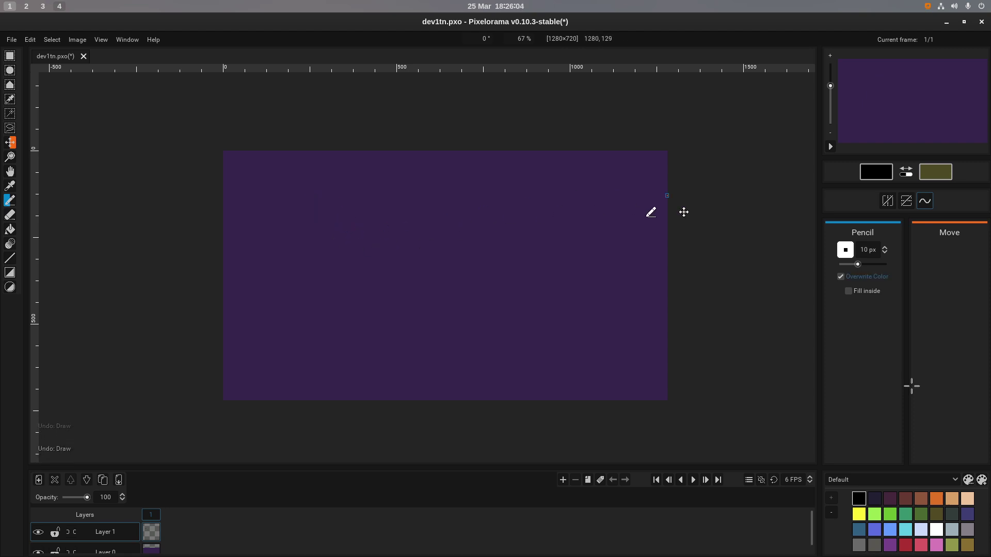
# Increase the pencil size to 15 px, test it with a short vertical stroke and undo the stroke.
pyautogui.press(']')
pyautogui.press(']')
pyautogui.press(']')
pyautogui.press(']')
pyautogui.moveTo(369, 221); pyautogui.dragTo(369, 193)
pyautogui.hotkey('ctrl', 'z')
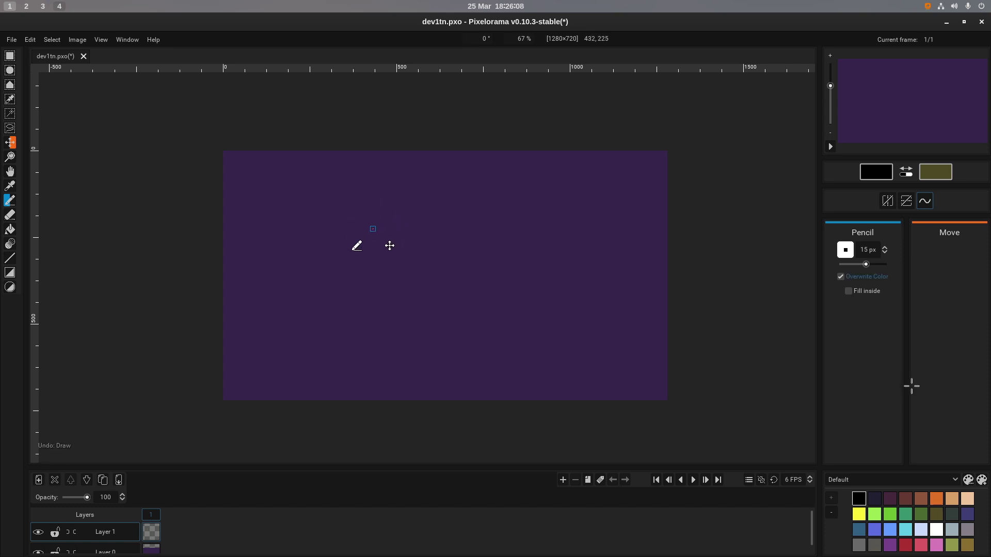
# Try a 15 px black corner shape from a vertical and a horizontal line, plus a single dot, and undo them.
pyautogui.moveTo(372, 228)
pyautogui.mouseDown()
pyautogui.moveTo(373, 186)
pyautogui.moveTo(408, 190)
pyautogui.mouseUp()
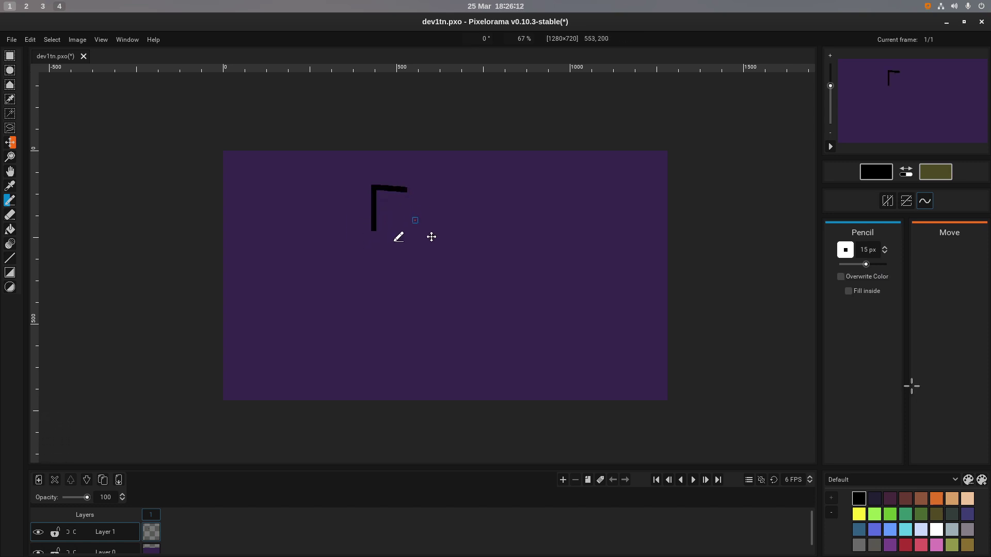
pyautogui.hotkey('ctrl', 'z')
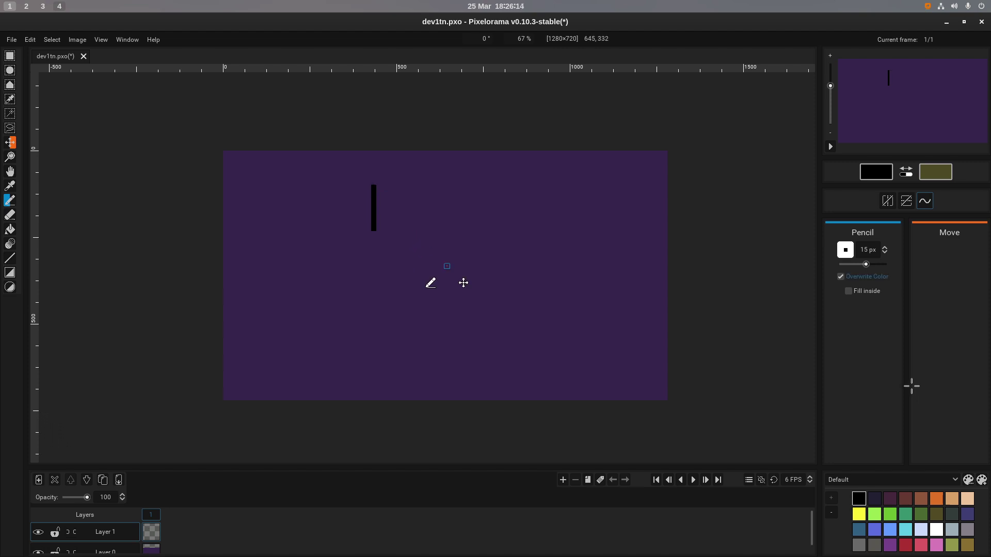
pyautogui.hotkey('ctrl', 'z')
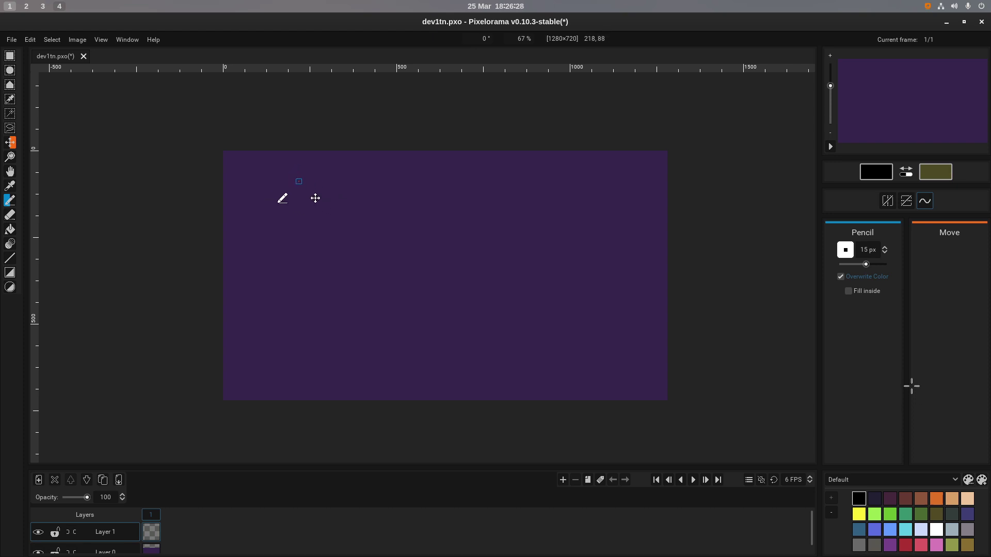
pyautogui.click(299, 181)
pyautogui.hotkey('ctrl', 'z')
# Try a short freehand black stroke in the canvas's upper-left area and undo it.
pyautogui.scroll(5, 260, 178)
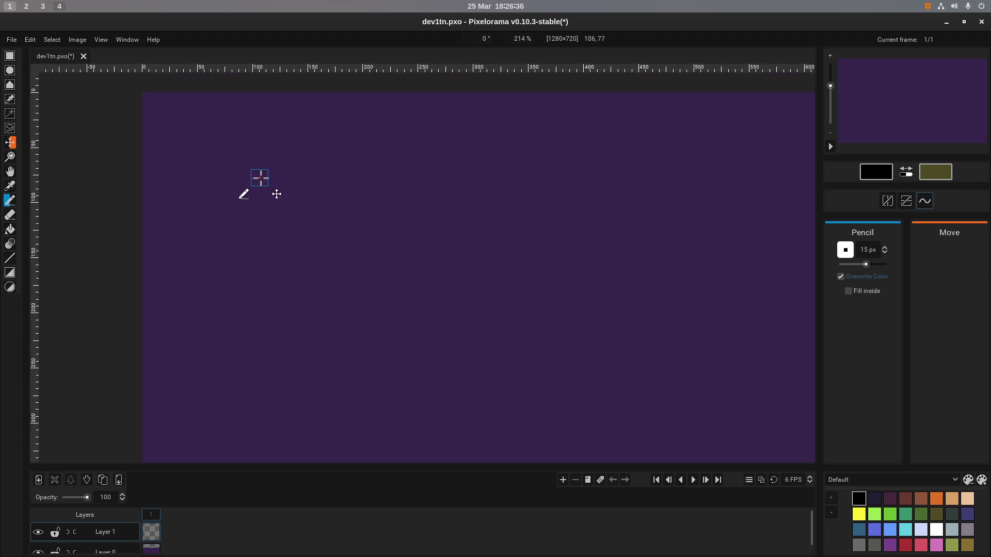
pyautogui.moveTo(366, 199); pyautogui.dragTo(377, 230)
pyautogui.scroll(-5, 261, 181)
pyautogui.hscroll(3, 261, 181)
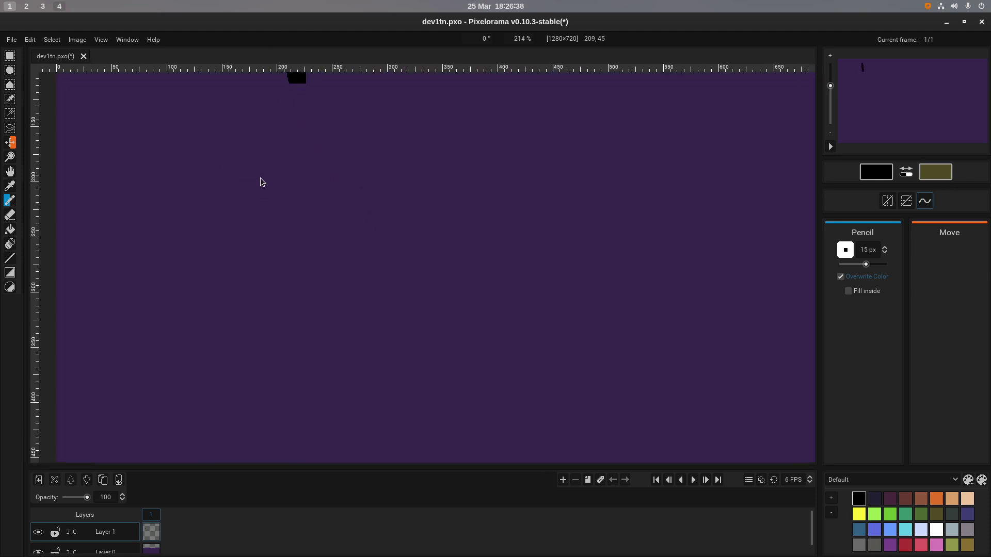
pyautogui.scroll(4, 261, 178)
pyautogui.hotkey('ctrl', 'z')
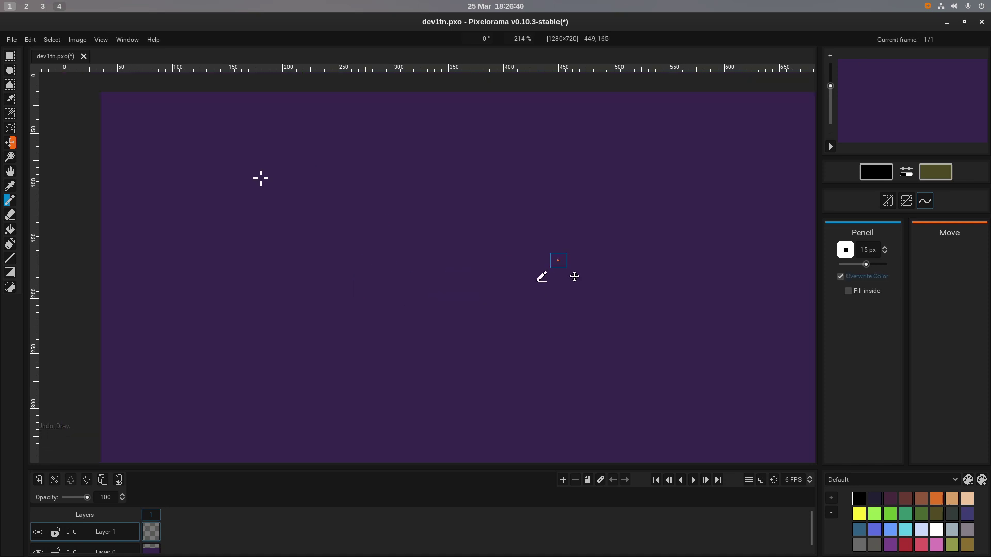
# Try building a horizontal black bar from adjacent 15 px squares in the upper part of the canvas, and undo the squares.
pyautogui.scroll(-4, 558, 260)
pyautogui.moveTo(500, 237); pyautogui.dragTo(381, 138)
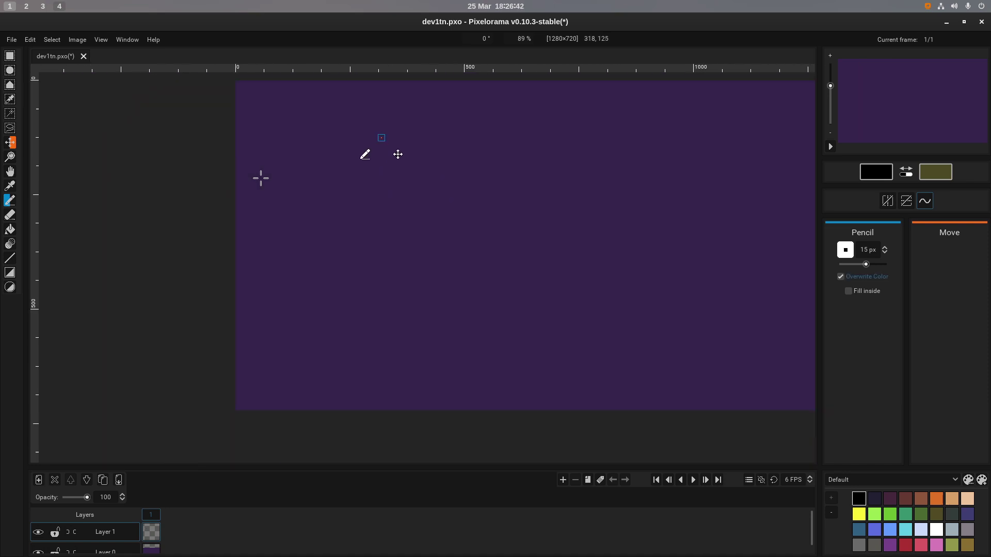
pyautogui.hscroll(2, 382, 138)
pyautogui.scroll(3, 321, 208)
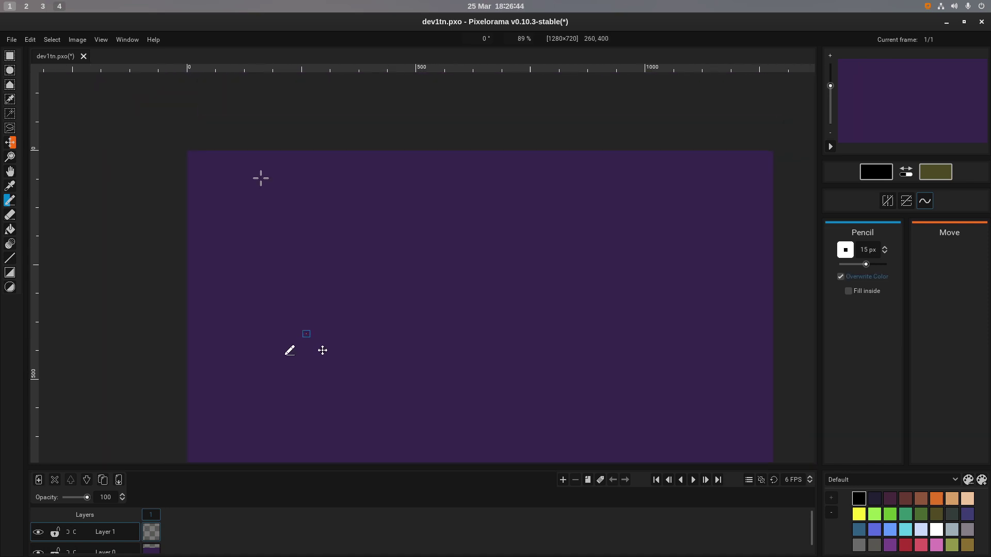
pyautogui.moveTo(306, 333); pyautogui.dragTo(305, 328)
pyautogui.scroll(3, 305, 328)
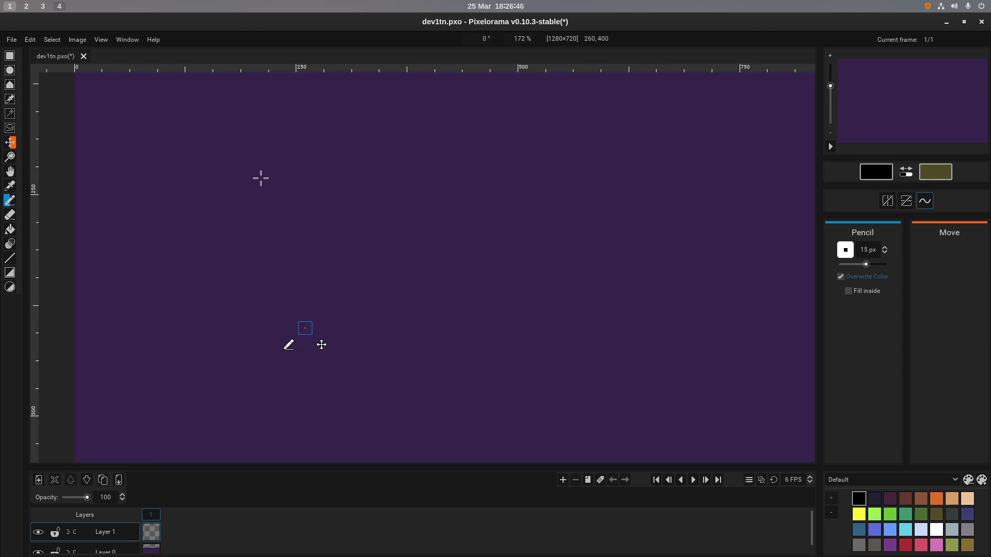
pyautogui.moveTo(377, 250)
pyautogui.mouseDown()
pyautogui.moveTo(354, 405)
pyautogui.moveTo(367, 351)
pyautogui.mouseUp()
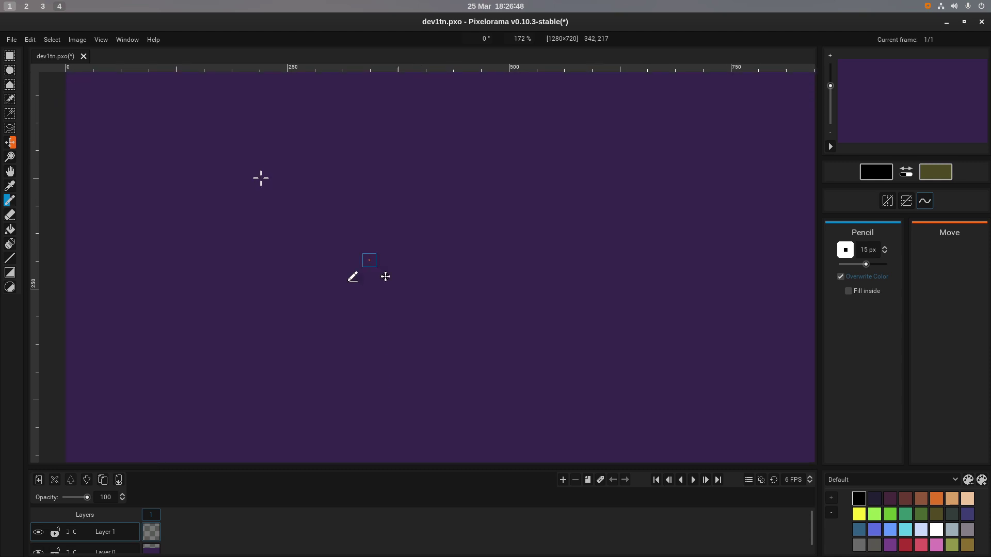
pyautogui.click(390, 143)
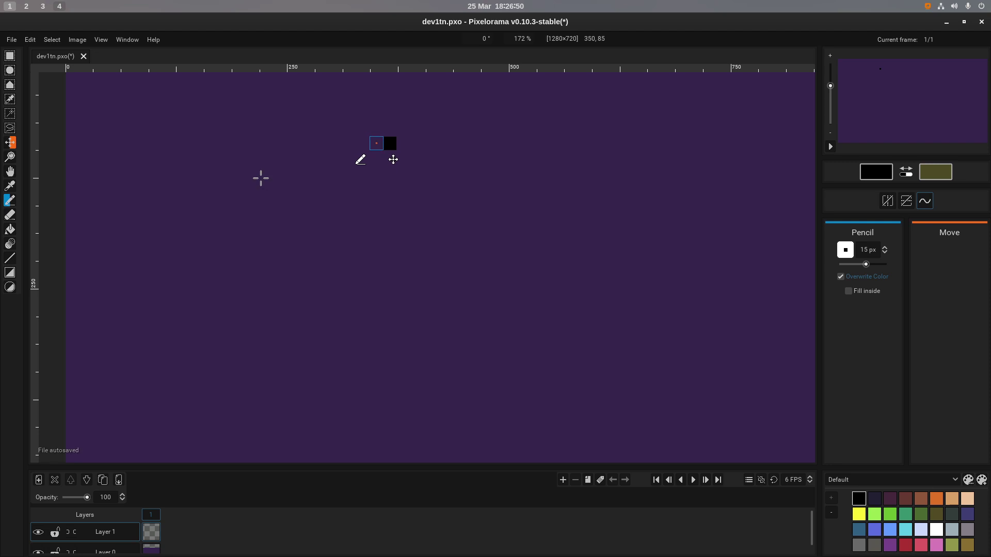
pyautogui.click(376, 143)
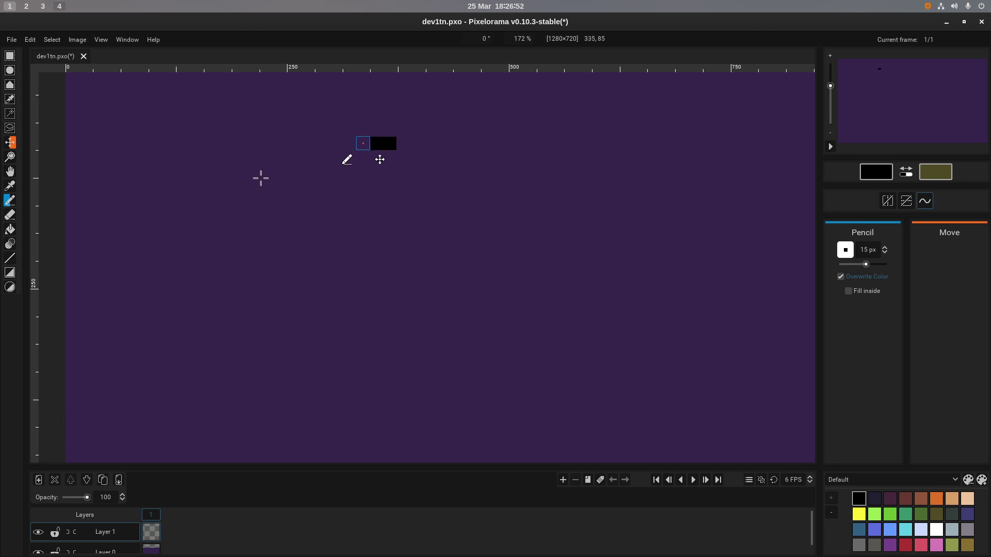
pyautogui.click(363, 143)
pyautogui.click(351, 143)
pyautogui.hotkey('ctrl', 'z')
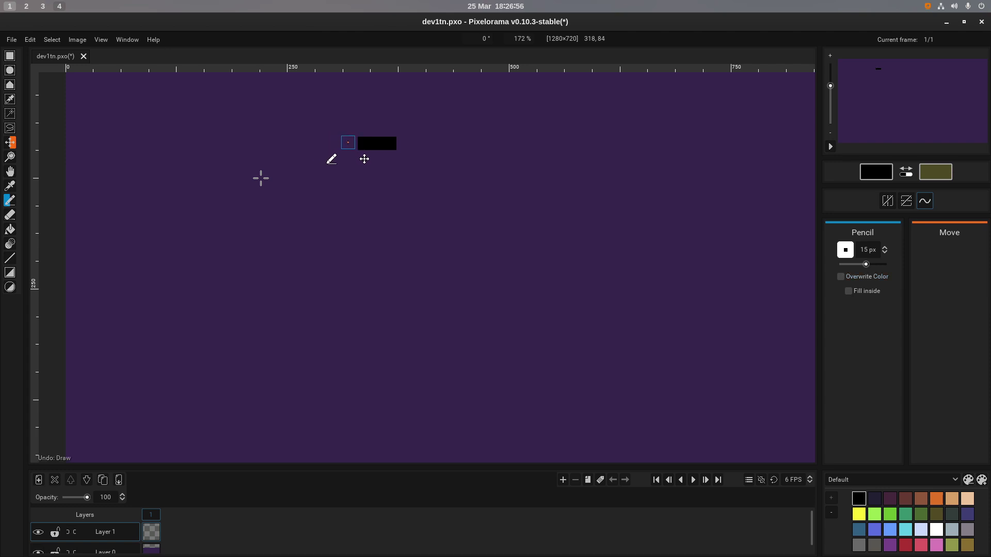
pyautogui.hotkey('ctrl', 'z')
pyautogui.hotkey('ctrl', 'z')
pyautogui.hotkey('ctrl', 'z')
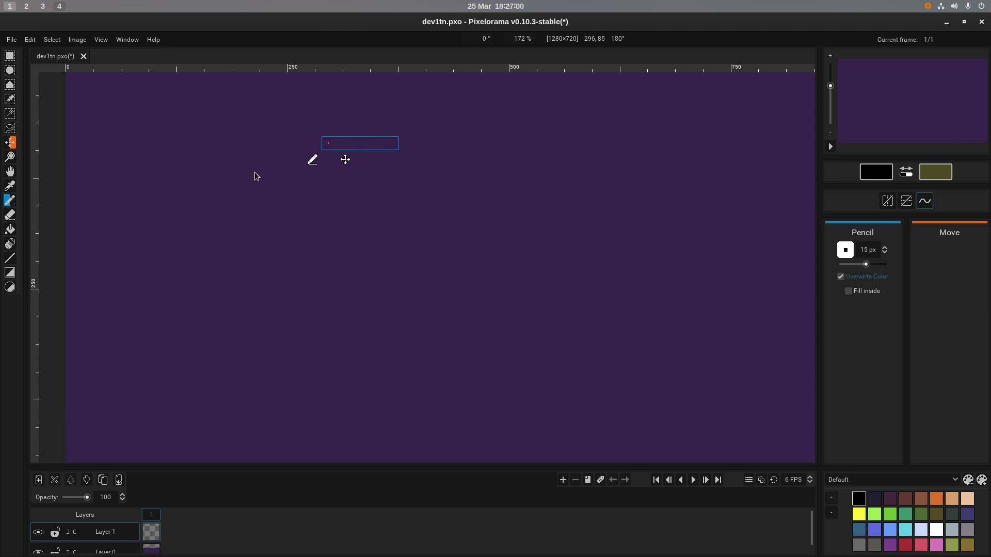
# Try drawing a blocky C shape from three straight 15 px black lines and undo all of them.
pyautogui.click(328, 143)
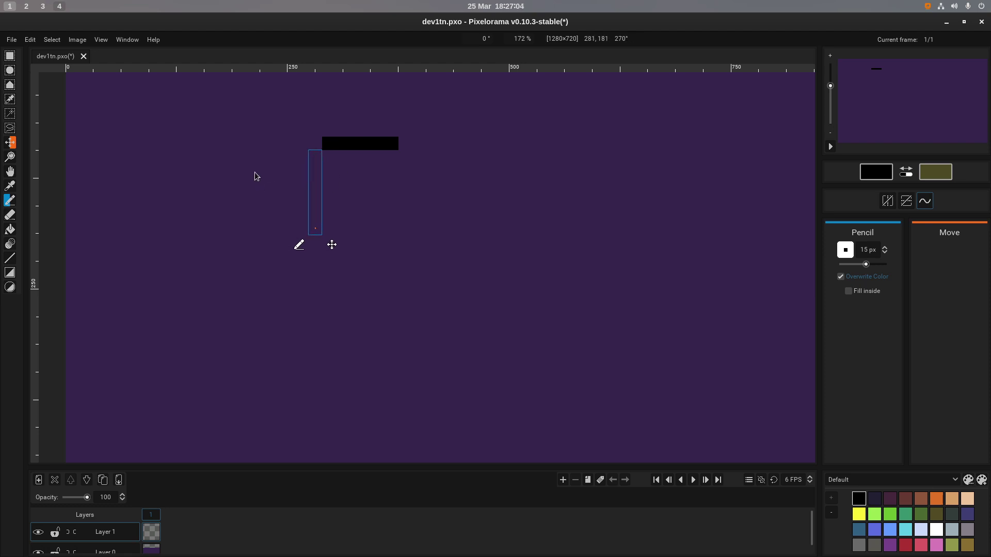
pyautogui.click(317, 231)
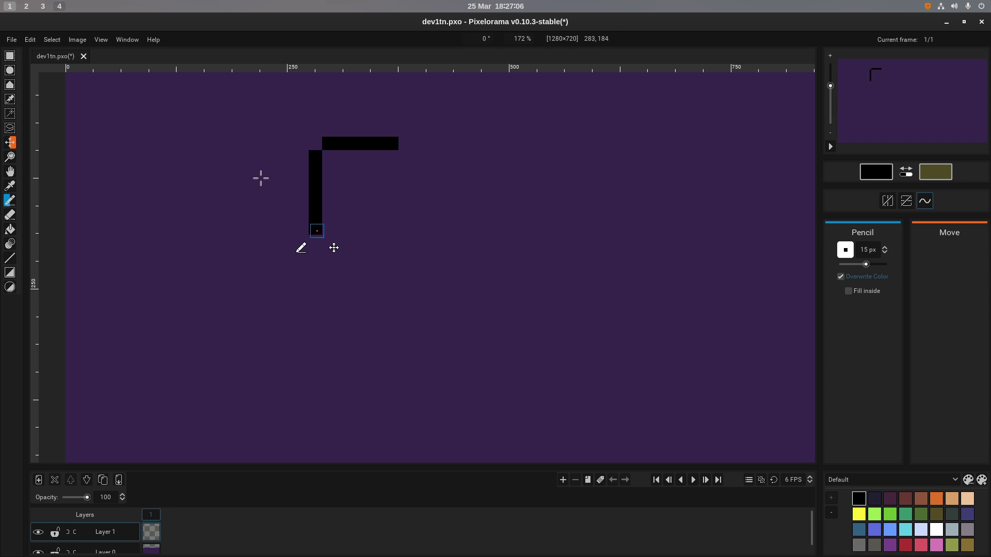
pyautogui.click(392, 240)
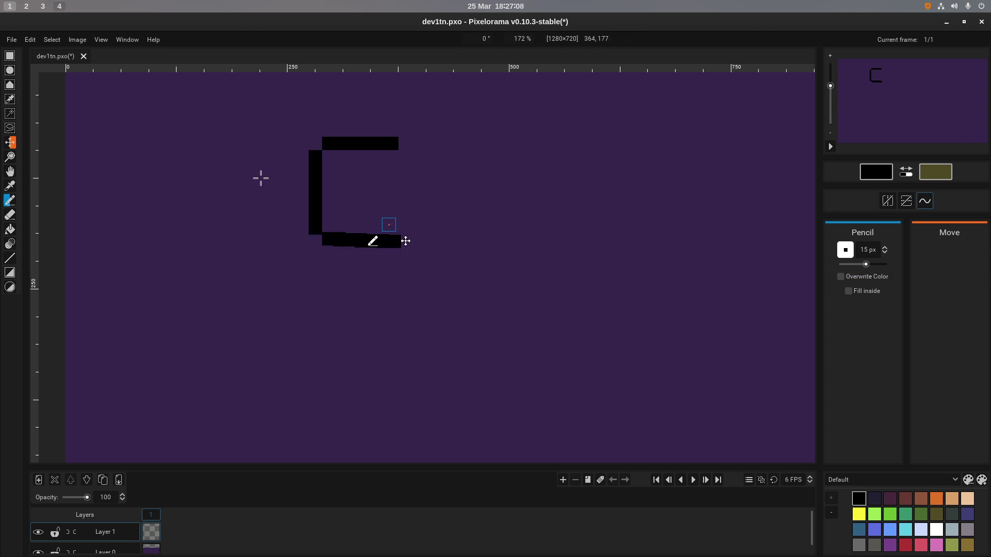
pyautogui.hotkey('ctrl', 'z')
pyautogui.hotkey('ctrl', 'z')
pyautogui.hotkey('ctrl', 'z')
# Try placing two adjacent black squares to restart the shape's upper edge, and undo both.
pyautogui.click(394, 144)
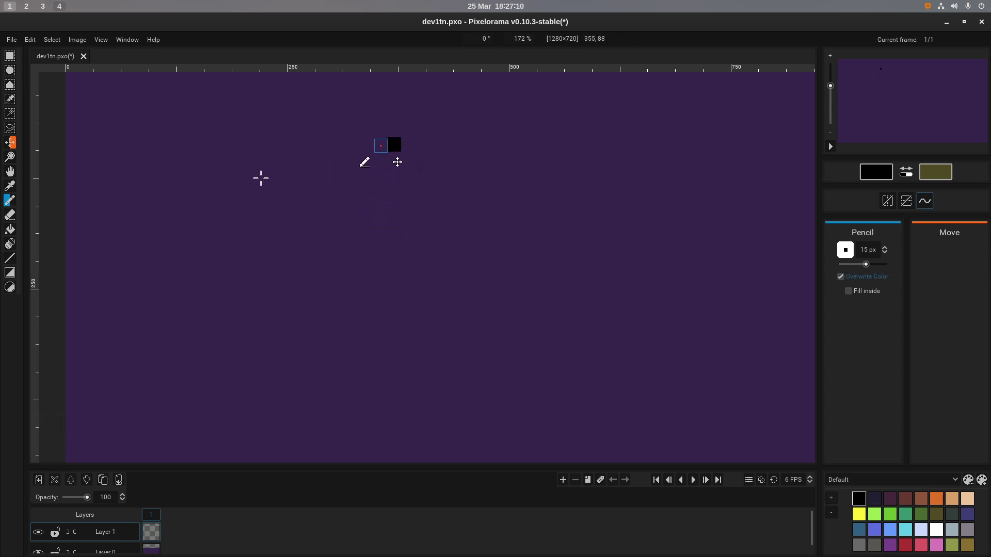
pyautogui.click(380, 145)
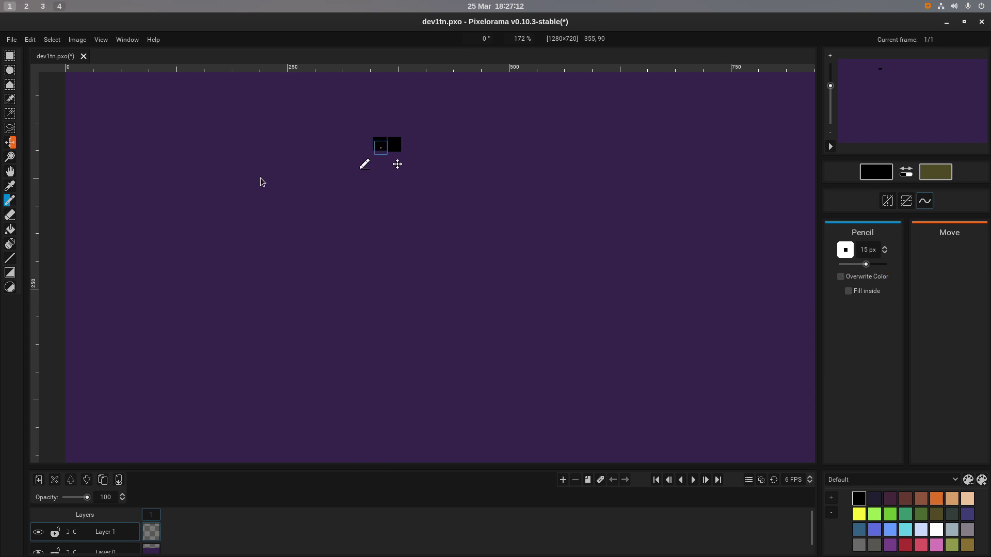
pyautogui.hotkey('ctrl', 'z')
pyautogui.hotkey('ctrl', 'z')
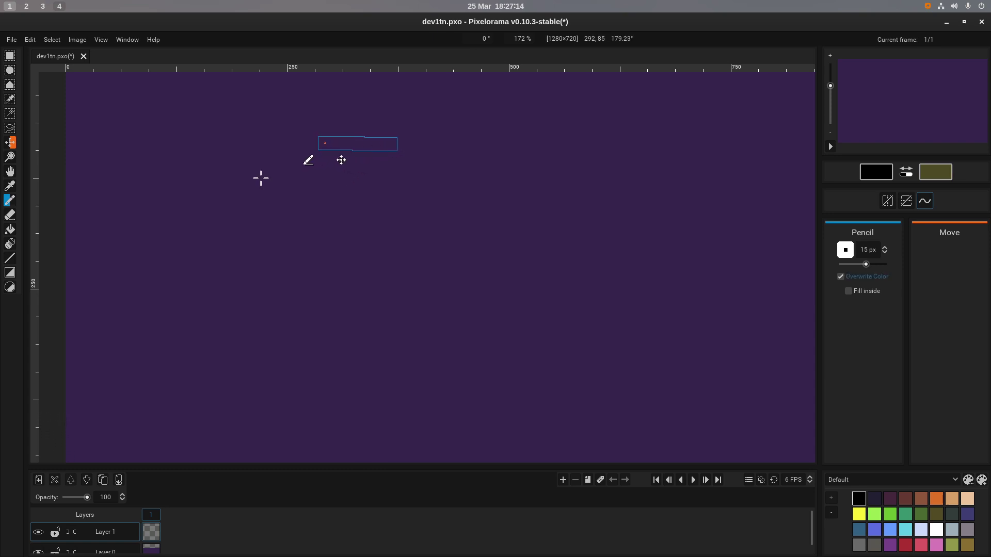
# Try a straight horizontal black line with a vertical line descending from its left end, and undo the lines.
pyautogui.keyDown('shift'); pyautogui.click(325, 144); pyautogui.keyUp('shift')
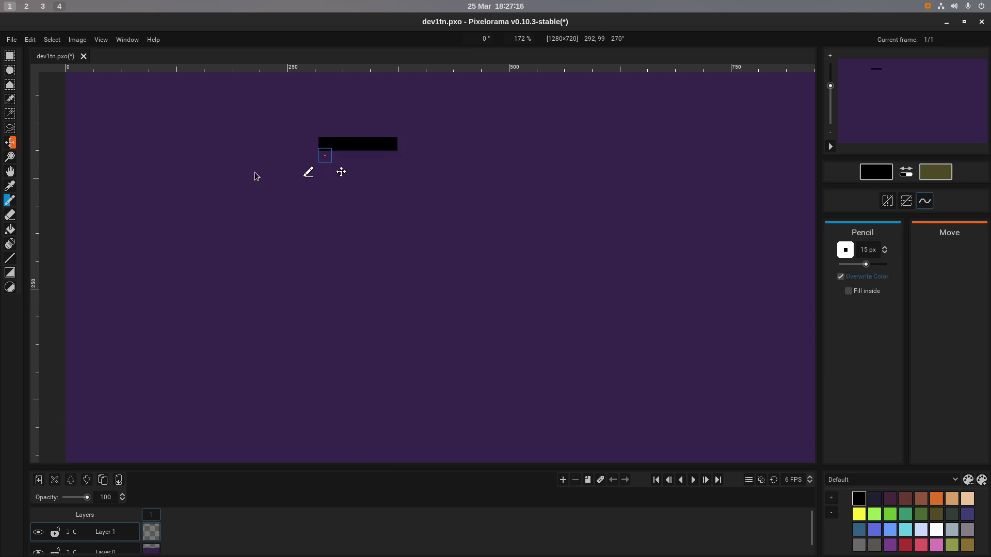
pyautogui.keyDown('shift'); pyautogui.click(325, 173); pyautogui.keyUp('shift')
pyautogui.hotkey('ctrl', 'z')
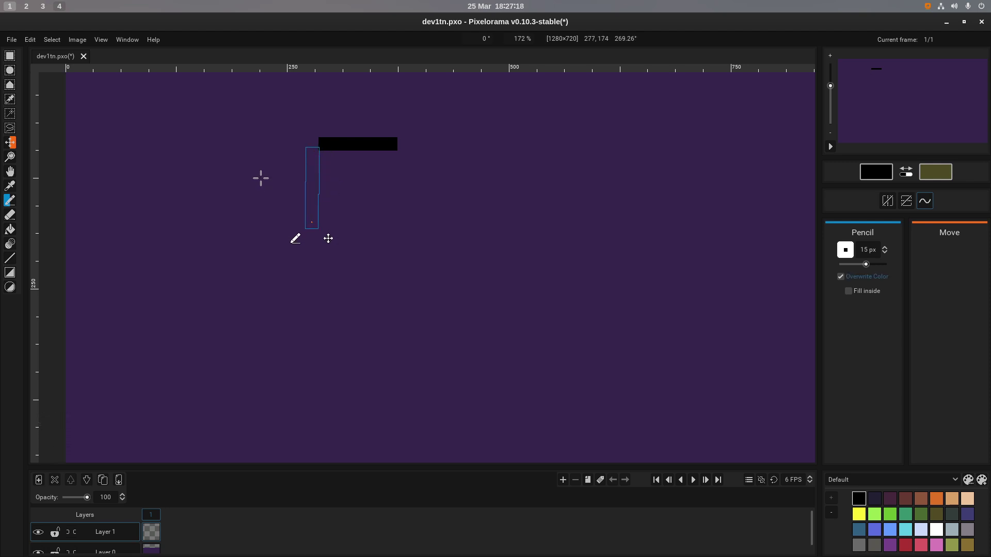
pyautogui.keyDown('shift'); pyautogui.click(312, 225); pyautogui.keyUp('shift')
pyautogui.hotkey('ctrl', 'z')
pyautogui.hotkey('ctrl', 'z')
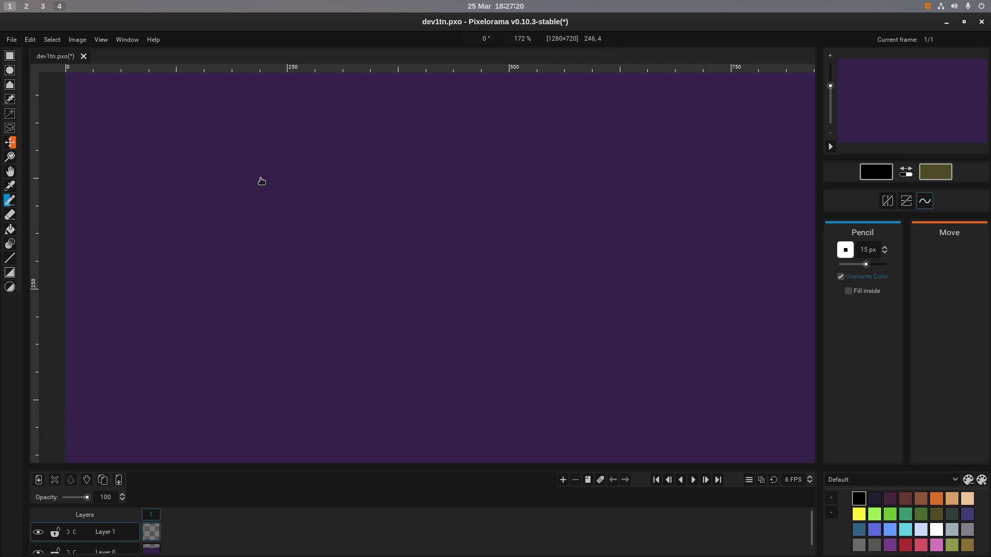
# Scale the image down to 128×72 px and reduce the pencil size to 2 px.
pyautogui.hotkey('alt', 'i')
pyautogui.press('Return')
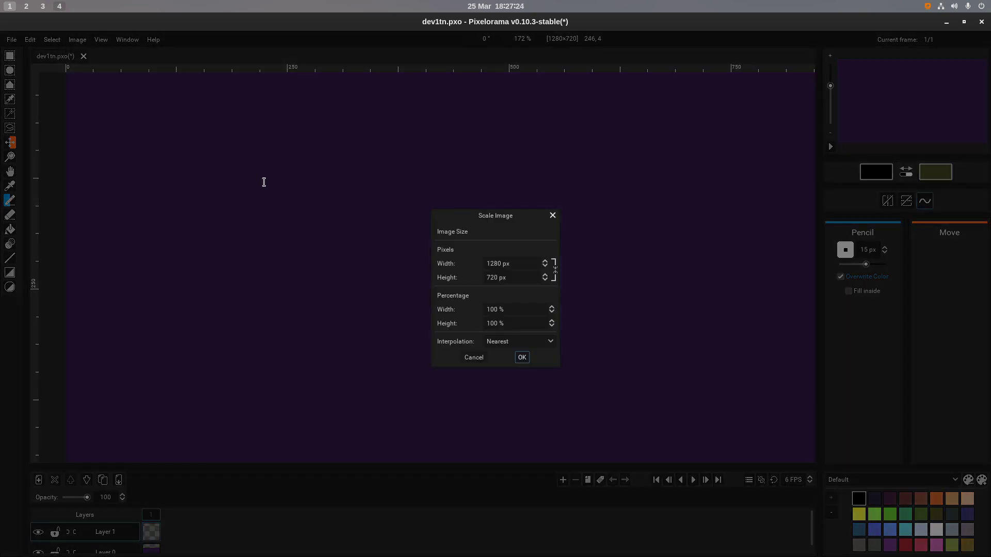
pyautogui.hotkey('shift', 'Tab')
pyautogui.hotkey('shift', 'Tab')
pyautogui.hotkey('shift', 'Tab')
pyautogui.hotkey('shift', 'Tab')
pyautogui.press('Tab')
pyautogui.press('Return')
pyautogui.press('Return')
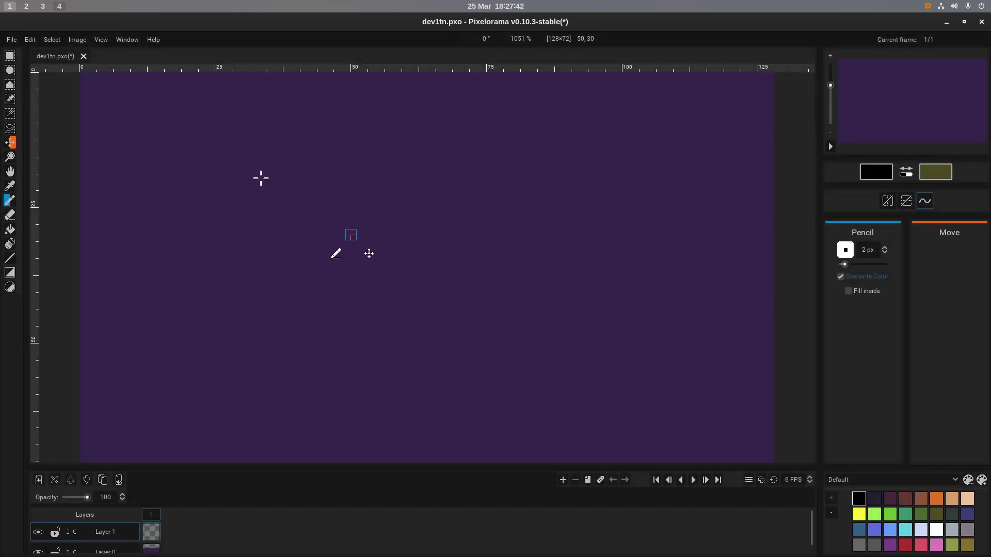
# Try drawing the upper half of a black S with 2 px strokes: upper bar, short vertical on its left, and middle bar.
pyautogui.scroll(-1, 351, 235)
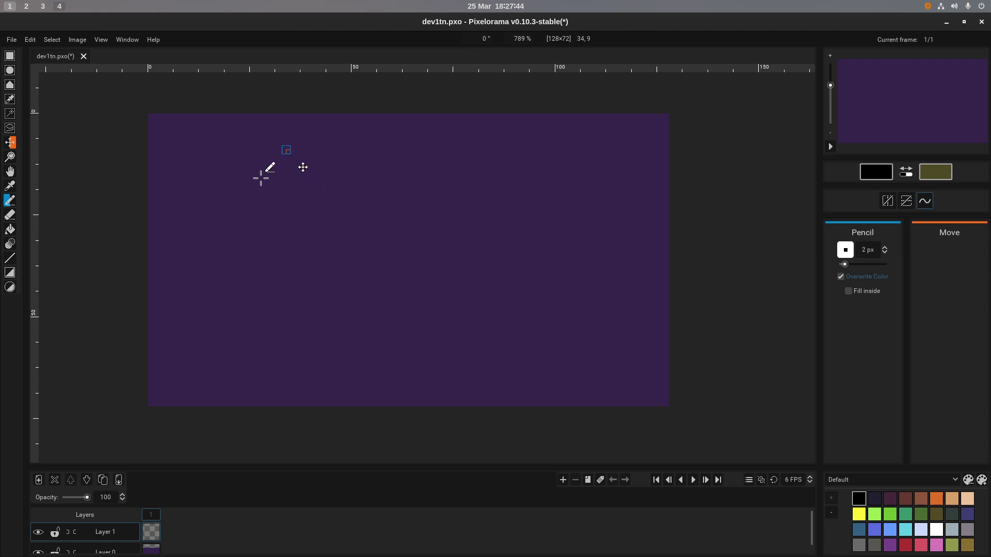
pyautogui.click(282, 146)
pyautogui.moveTo(274, 147); pyautogui.dragTo(258, 146)
pyautogui.click(249, 154)
pyautogui.click(250, 163)
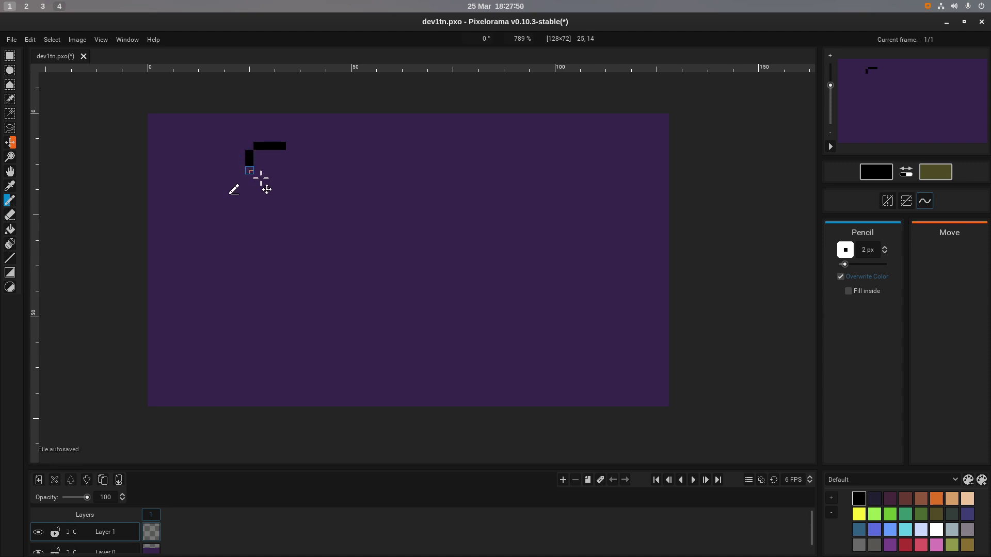
pyautogui.click(254, 172)
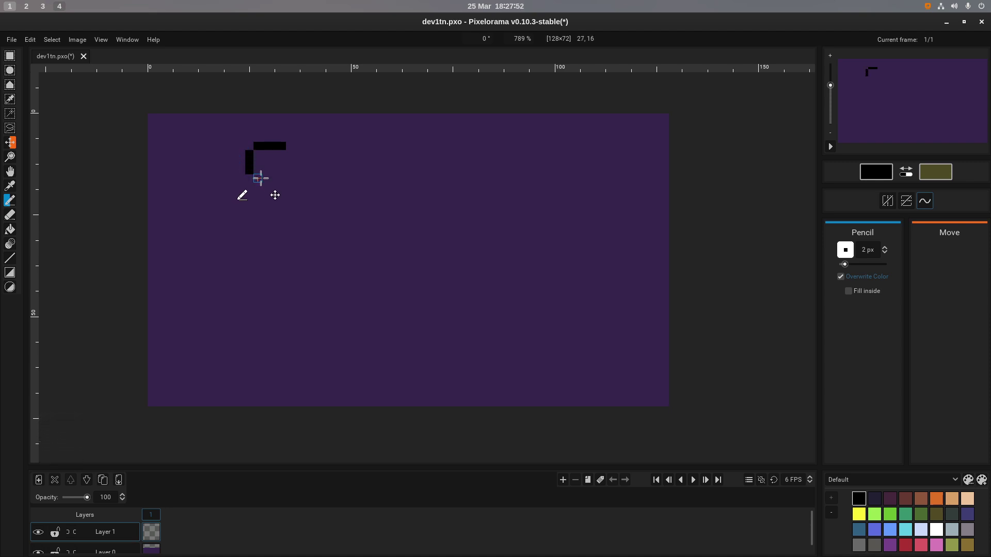
pyautogui.click(261, 178)
pyautogui.click(274, 179)
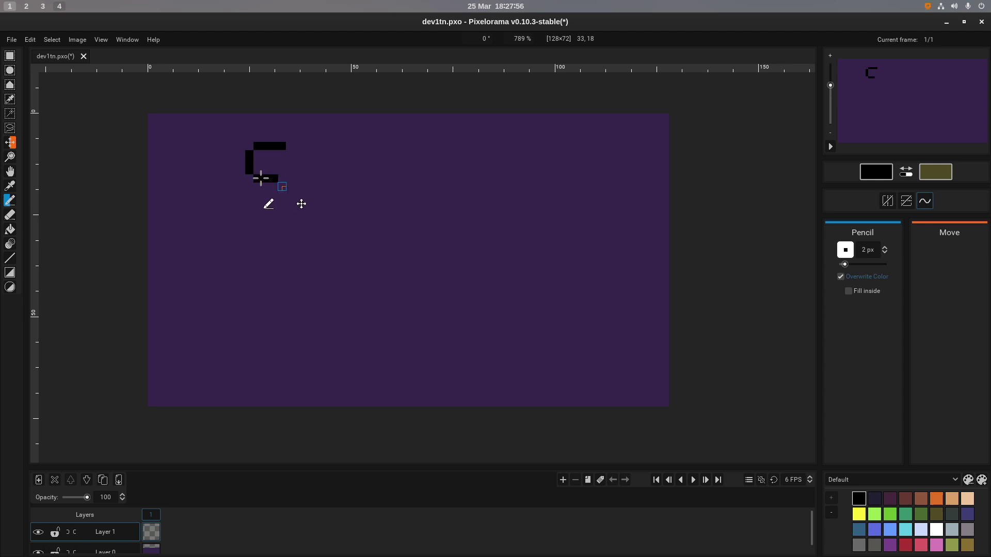
# Try completing the S with a short vertical on the right of the middle bar and a closing horizontal bar at the base.
pyautogui.click(281, 186)
pyautogui.hotkey('ctrl', 'z')
pyautogui.moveTo(291, 188)
pyautogui.mouseDown()
pyautogui.moveTo(295, 207)
pyautogui.moveTo(263, 211)
pyautogui.mouseUp()
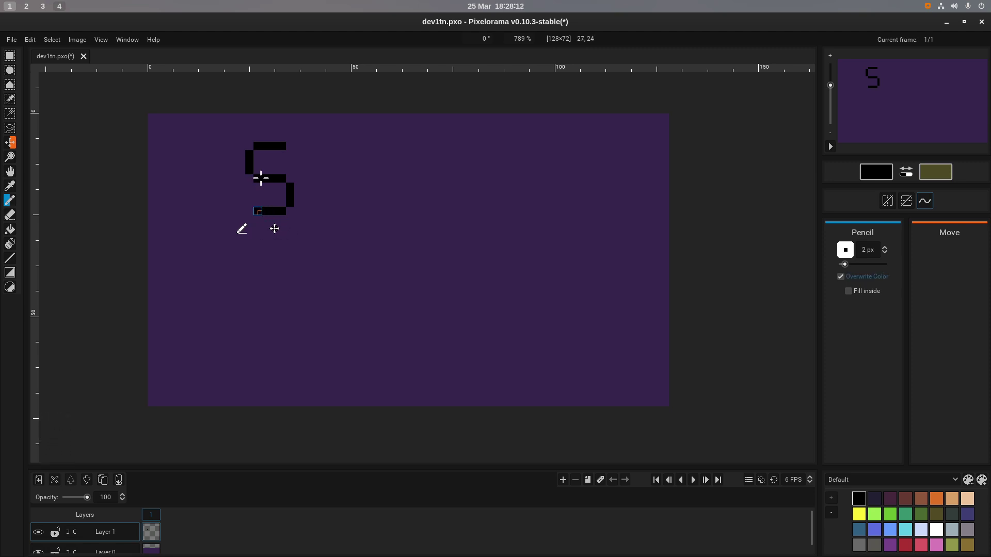
pyautogui.click(249, 212)
pyautogui.click(290, 146)
pyautogui.hotkey('ctrl', 'z')
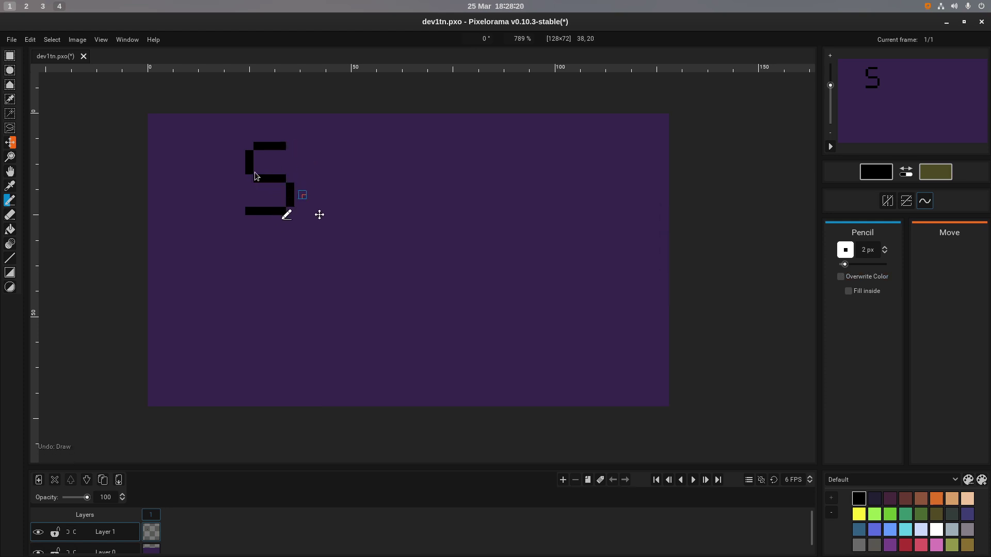
# Undo all the strokes of the S, including the stray starting squares placed while restarting.
pyautogui.hotkey('ctrl', 'z')
pyautogui.hotkey('ctrl', 'z')
pyautogui.hotkey('ctrl', 'z')
pyautogui.hotkey('ctrl', 'z')
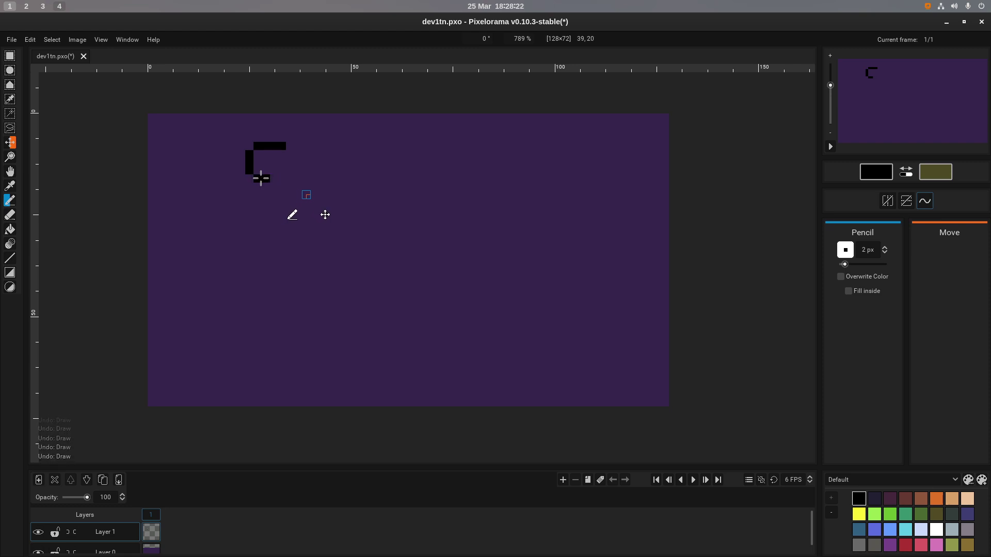
pyautogui.hotkey('ctrl', 'z')
pyautogui.hotkey('ctrl', 'z')
pyautogui.hotkey('ctrl', 'z')
pyautogui.hotkey('ctrl', 'z')
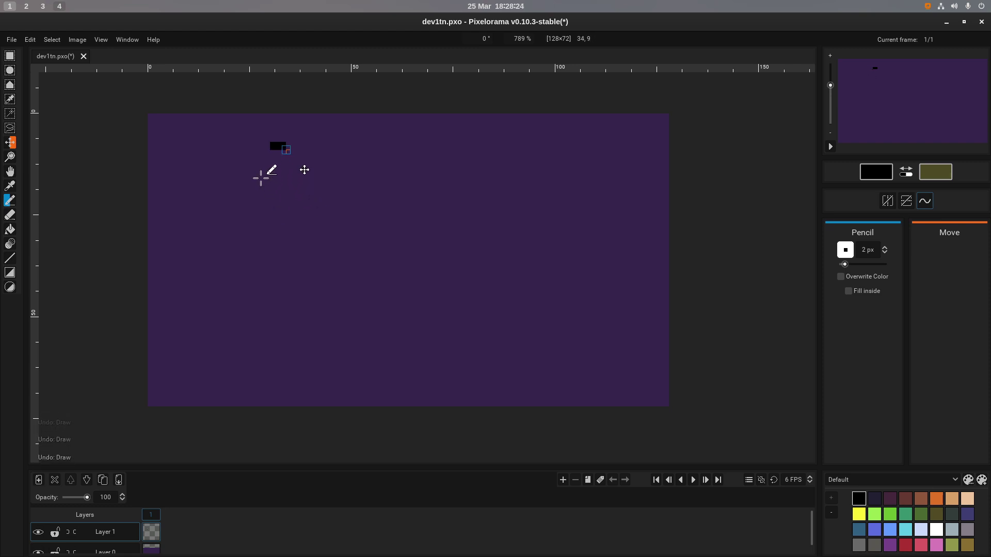
pyautogui.hotkey('ctrl', 'z')
pyautogui.hotkey('ctrl', 'z')
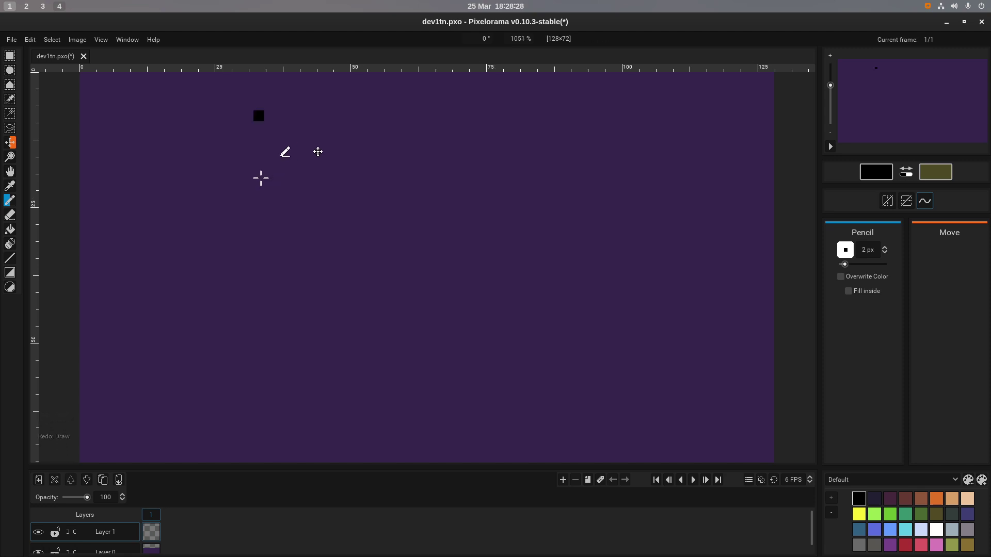
pyautogui.hotkey('ctrl', 'z')
pyautogui.click(242, 110)
pyautogui.hotkey('ctrl', 'z')
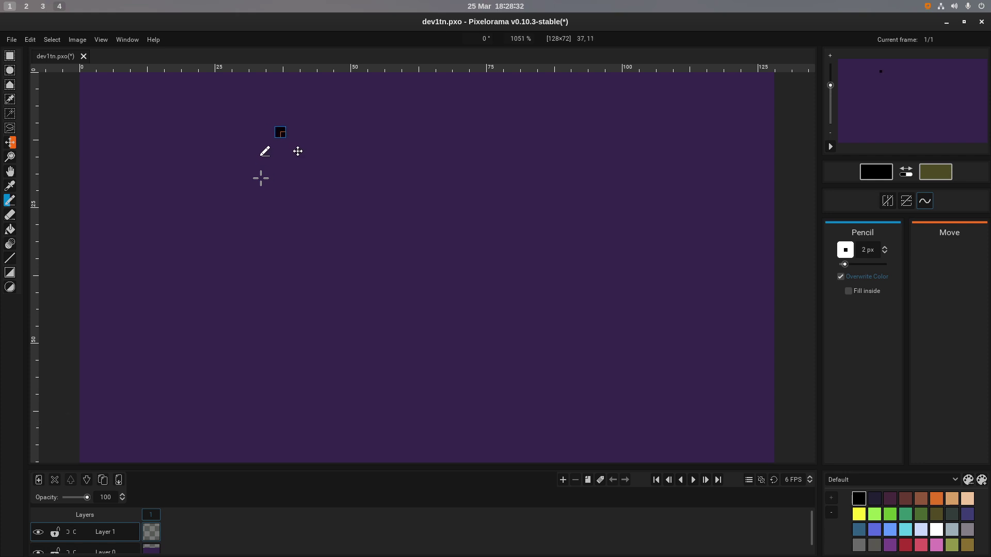
# Draw a black horizontal bar about 13 px long near the canvas's upper left, with a short hook descending from its right end.
pyautogui.click(280, 122)
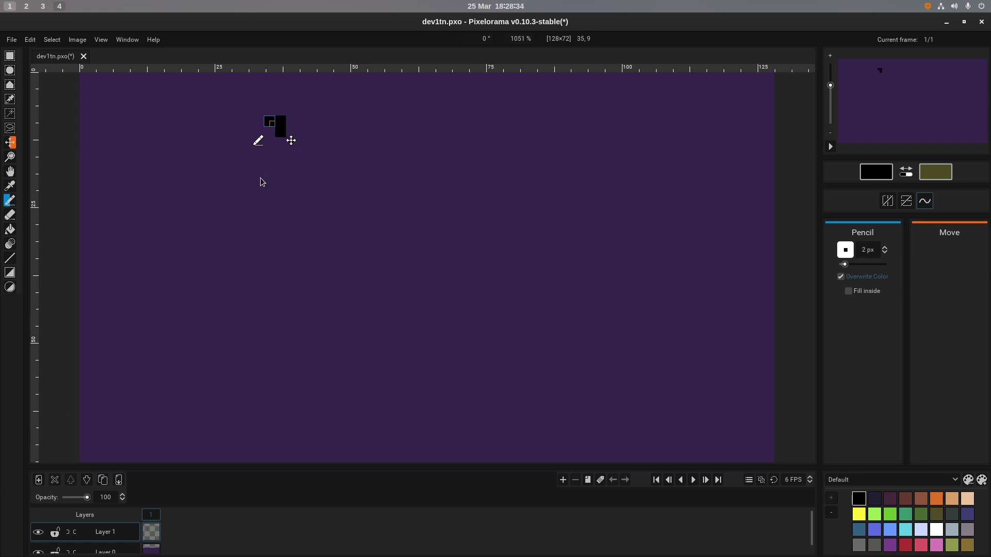
pyautogui.moveTo(269, 121); pyautogui.dragTo(232, 121)
pyautogui.click(215, 121)
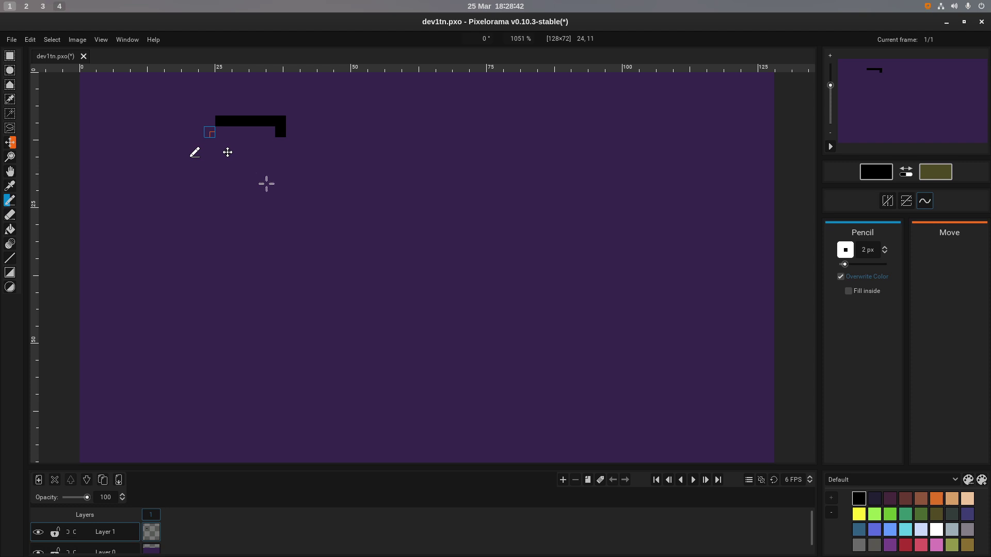
# Try adding a stepped outer left edge below the bar and a parallel stepped inner contour to start a hollow C.
pyautogui.click(221, 132)
pyautogui.click(209, 132)
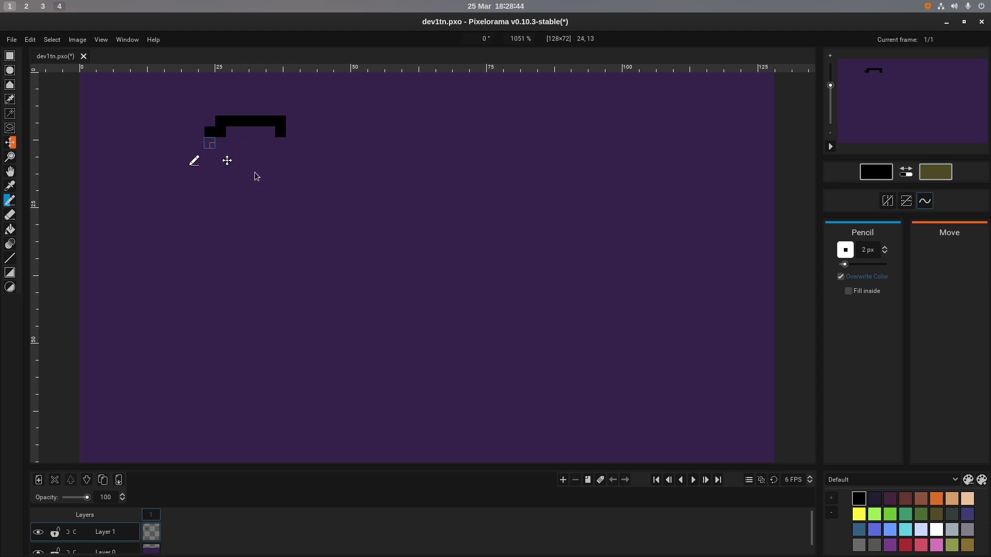
pyautogui.moveTo(204, 143); pyautogui.dragTo(210, 168)
pyautogui.click(280, 142)
pyautogui.moveTo(265, 142)
pyautogui.mouseDown()
pyautogui.moveTo(242, 143)
pyautogui.moveTo(243, 154)
pyautogui.mouseUp()
pyautogui.click(231, 154)
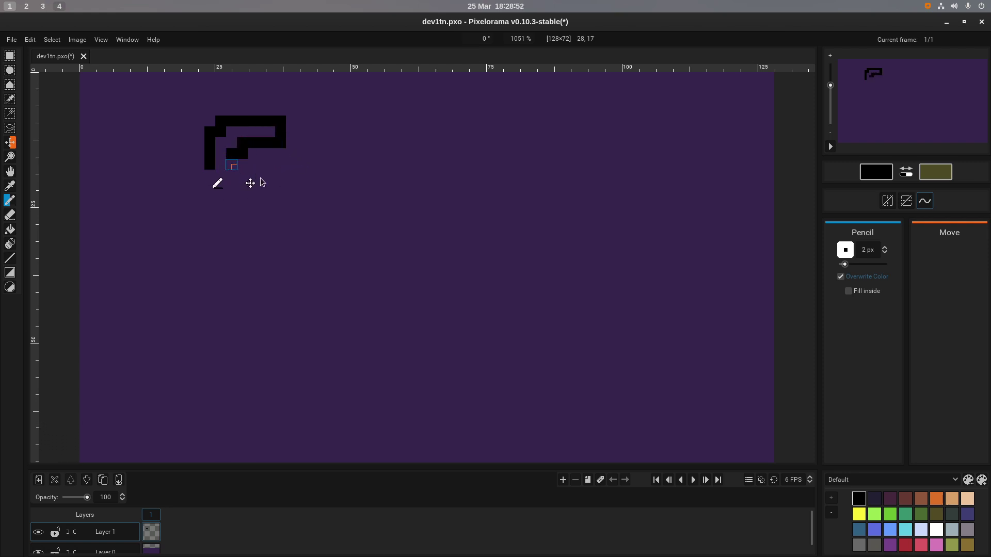
pyautogui.click(232, 175)
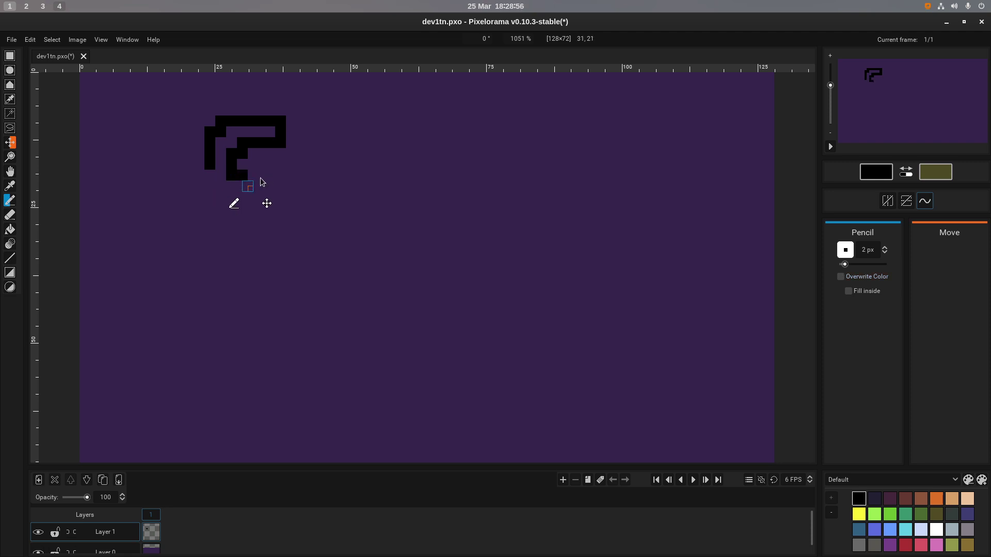
# Try drawing the lower arm and remaining left edge of the hollow C, and undo those strokes.
pyautogui.moveTo(256, 177)
pyautogui.mouseDown()
pyautogui.moveTo(291, 202)
pyautogui.moveTo(210, 175)
pyautogui.moveTo(219, 208)
pyautogui.moveTo(285, 208)
pyautogui.mouseUp()
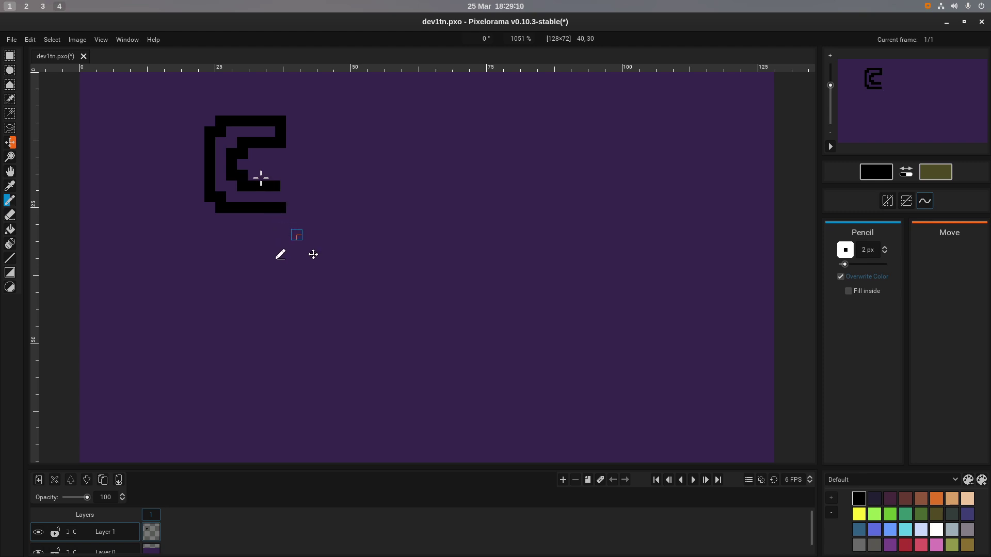
pyautogui.hotkey('ctrl', 'z')
pyautogui.hotkey('ctrl', 'z')
pyautogui.hotkey('ctrl', 'z')
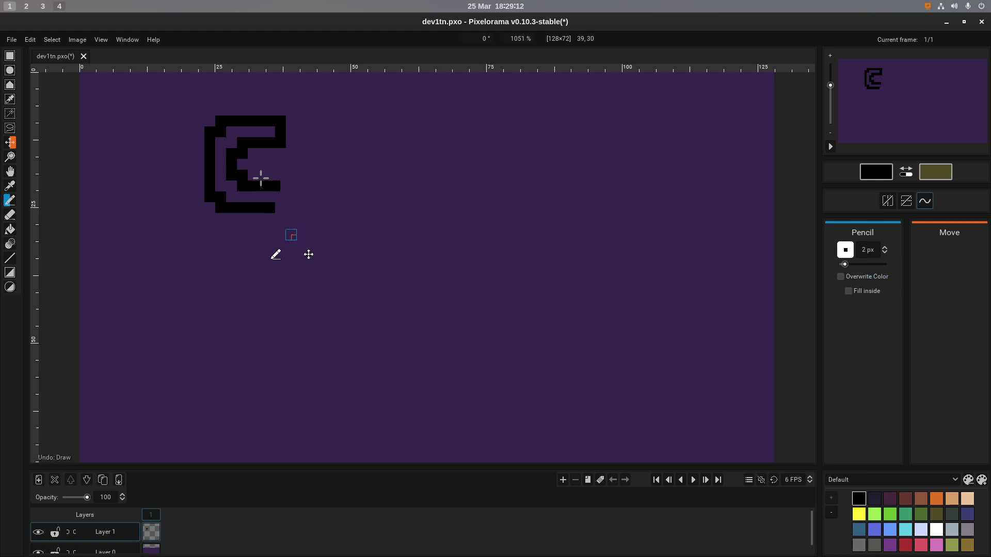
pyautogui.hotkey('ctrl', 'z')
pyautogui.hotkey('ctrl', 'z')
pyautogui.hotkey('ctrl', 'z')
pyautogui.hotkey('ctrl', 'z')
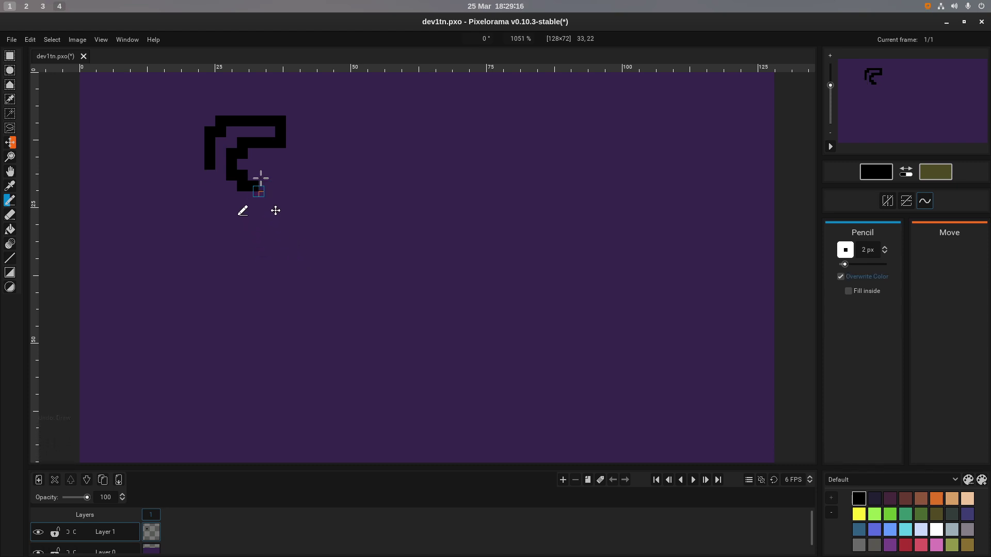
# Try redrawing the C's lower arm with the inner contour stepping further down and a stepped outer corner beneath it.
pyautogui.click(264, 186)
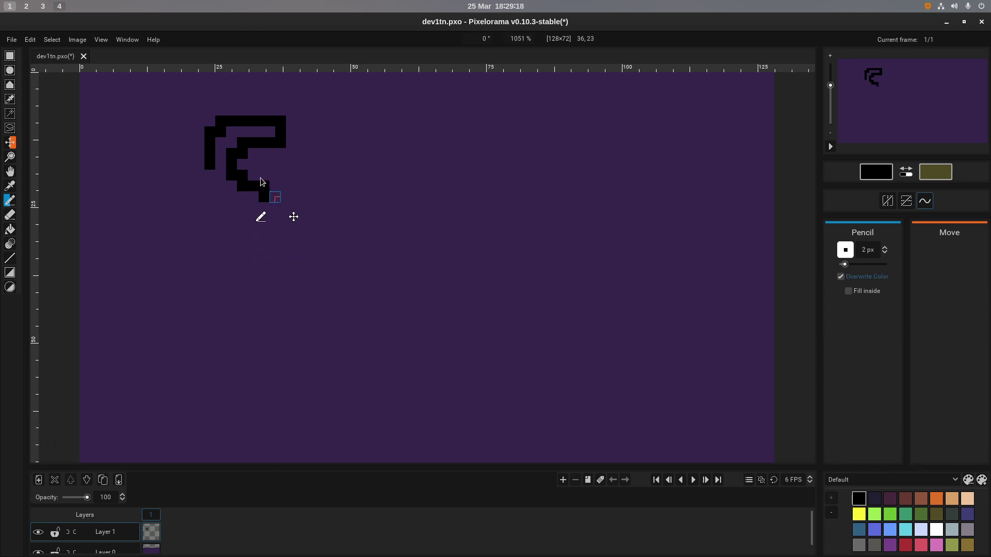
pyautogui.click(275, 196)
pyautogui.moveTo(209, 175)
pyautogui.mouseDown()
pyautogui.moveTo(209, 191)
pyautogui.moveTo(230, 206)
pyautogui.moveTo(275, 219)
pyautogui.mouseUp()
pyautogui.click(209, 191)
pyautogui.click(220, 191)
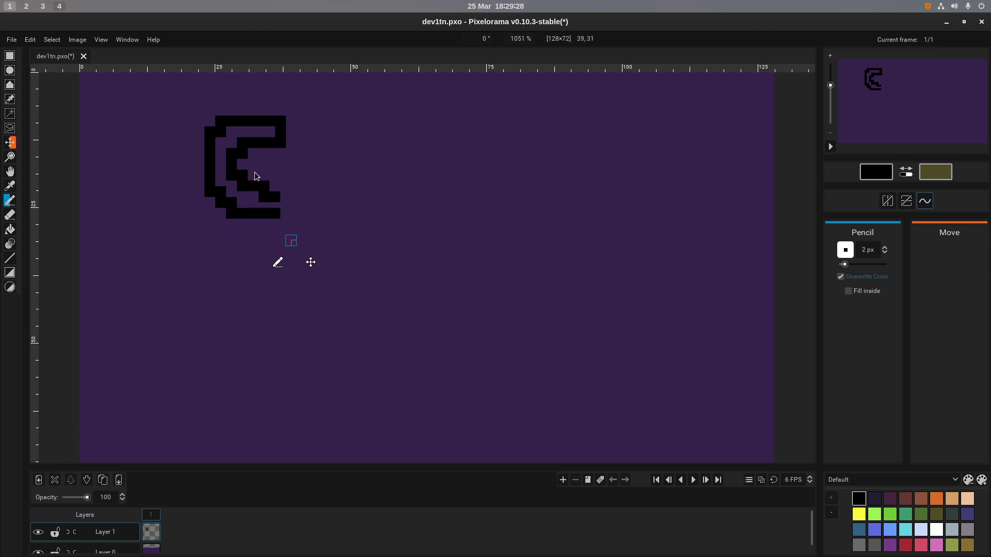
# Undo the stepped lower arm and left edge of the C back to its upper part.
pyautogui.hotkey('ctrl', 'z')
pyautogui.hotkey('ctrl', 'z')
pyautogui.hotkey('ctrl', 'z')
pyautogui.hotkey('ctrl', 'z')
pyautogui.hotkey('ctrl', 'z')
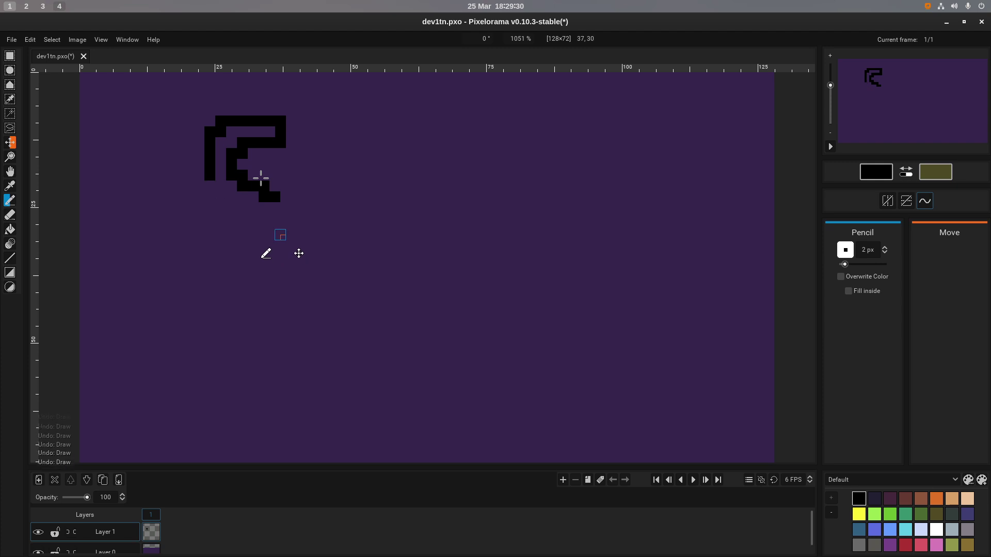
pyautogui.hotkey('ctrl', 'z')
pyautogui.hotkey('ctrl', 'z')
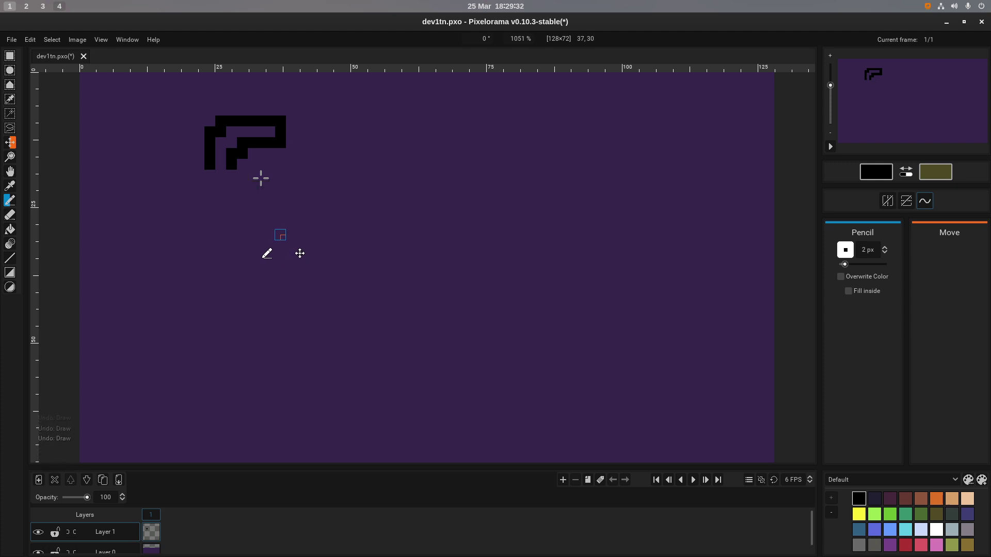
pyautogui.hotkey('ctrl', 'z')
pyautogui.hotkey('ctrl', 'z')
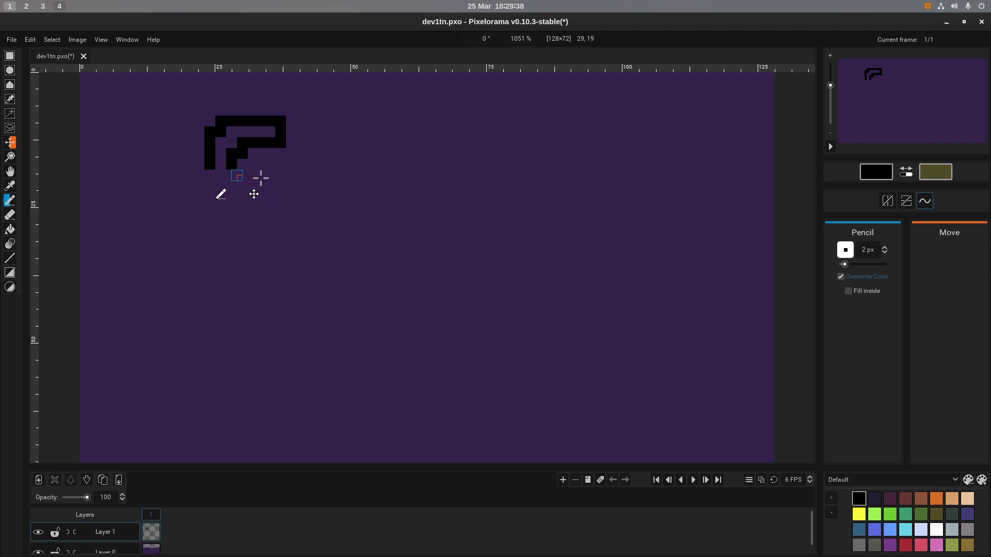
# Try a shorter, flatter lower arm for the C, and undo everything back to the hooked upper bar.
pyautogui.moveTo(235, 176)
pyautogui.mouseDown()
pyautogui.moveTo(258, 176)
pyautogui.moveTo(226, 186)
pyautogui.moveTo(210, 175)
pyautogui.moveTo(210, 192)
pyautogui.moveTo(261, 199)
pyautogui.mouseUp()
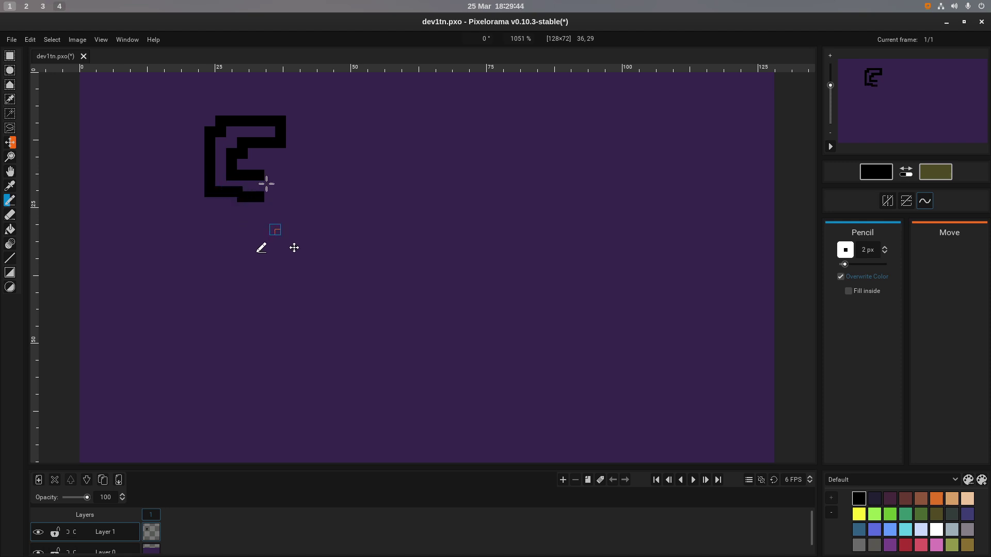
pyautogui.hotkey('ctrl', 'z')
pyautogui.hotkey('ctrl', 'z')
pyautogui.hotkey('ctrl', 'z')
pyautogui.hotkey('ctrl', 'z')
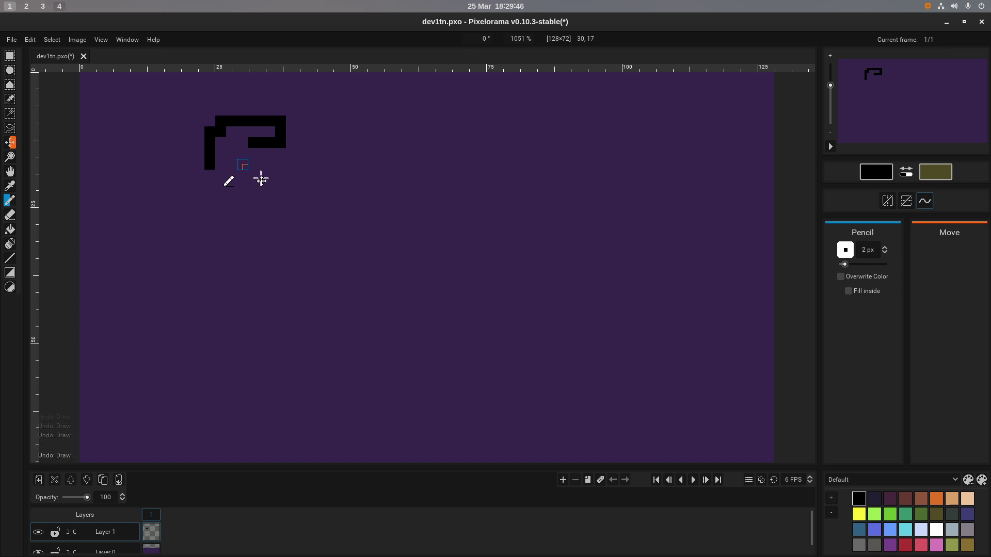
pyautogui.hotkey('ctrl', 'z')
pyautogui.hotkey('ctrl', 'z')
pyautogui.hotkey('ctrl', 'z')
pyautogui.hotkey('ctrl', 'z')
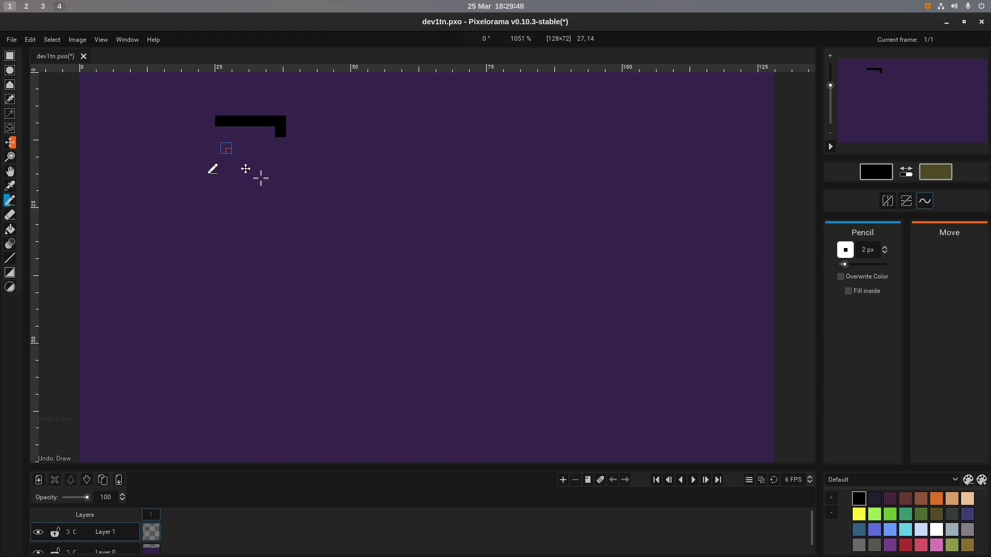
# Build a hollow corner outline from straight lines: add a parallel lower bar, extend the upper bar left, and drop two parallel verticals from their left ends.
pyautogui.press('space')
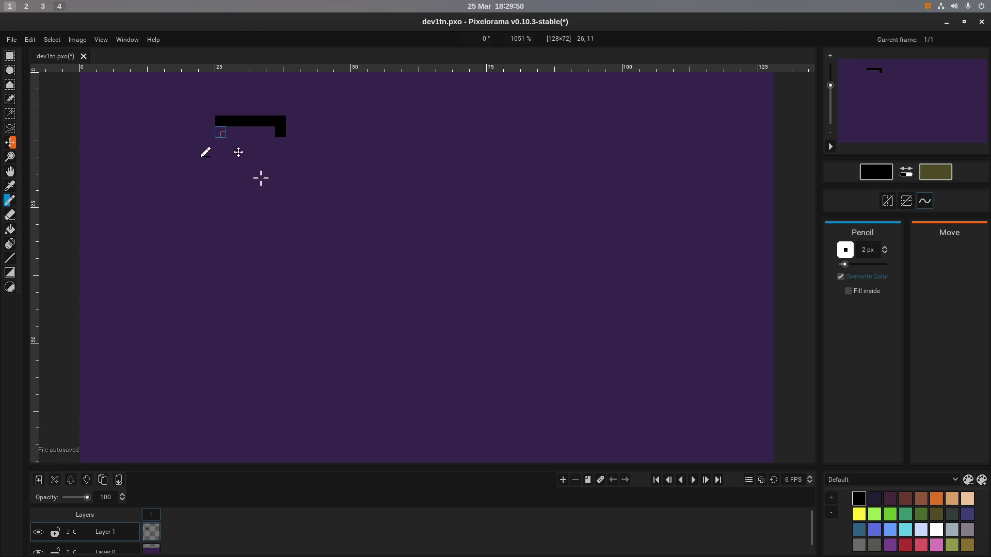
pyautogui.click(280, 143)
pyautogui.hotkey('ctrl', 'z')
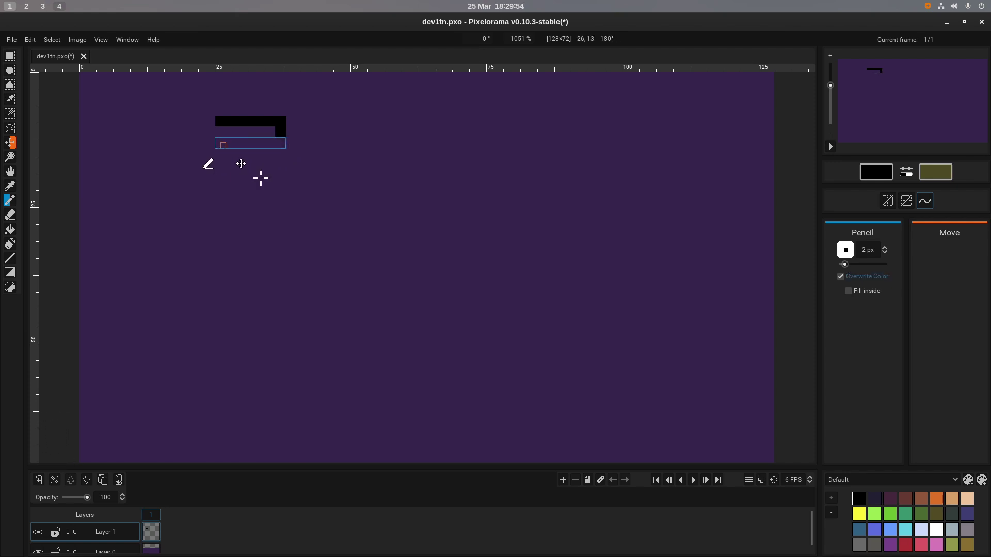
pyautogui.keyDown('shift'); pyautogui.click(223, 146); pyautogui.keyUp('shift')
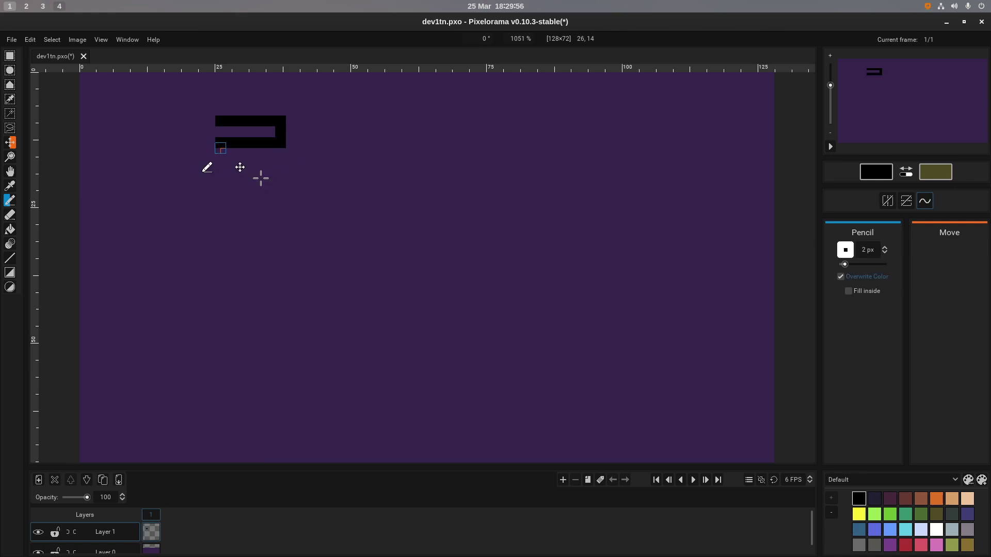
pyautogui.keyDown('shift'); pyautogui.click(222, 194); pyautogui.keyUp('shift')
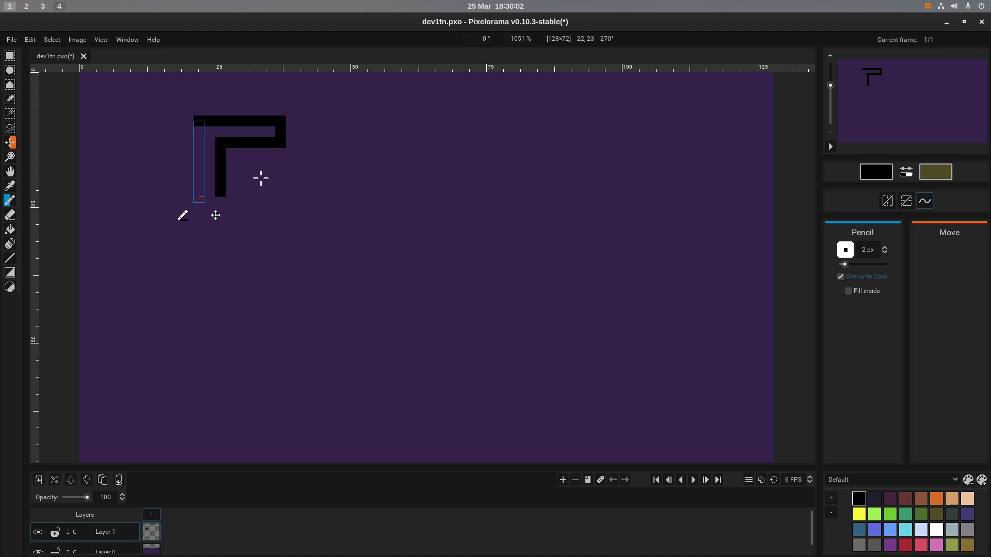
pyautogui.keyDown('shift'); pyautogui.click(198, 198); pyautogui.keyUp('shift')
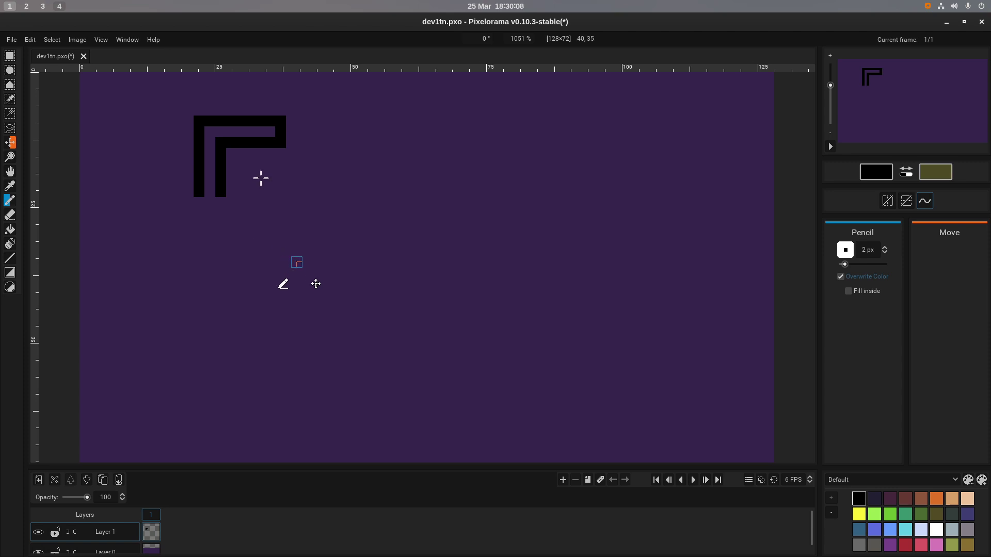
# Open the recent project logo.png.pxo alongside dev1tn.pxo.
pyautogui.hotkey('alt', 'f')
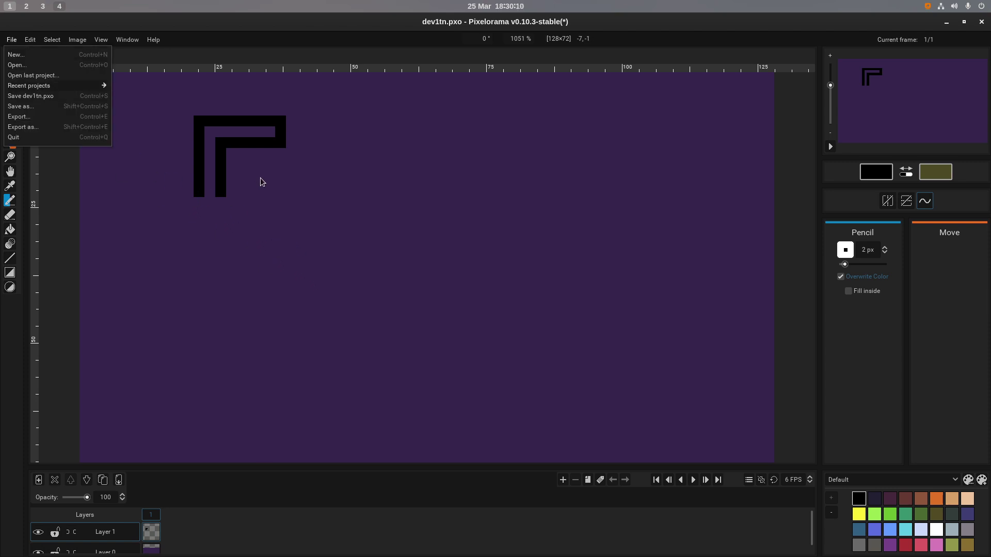
pyautogui.press('Down')
pyautogui.press('Down')
pyautogui.press('Down')
pyautogui.press('Down')
pyautogui.press('Down')
pyautogui.press('Up')
pyautogui.press('Down')
pyautogui.press('Down')
pyautogui.press('Down')
pyautogui.press('Down')
pyautogui.press('Return')
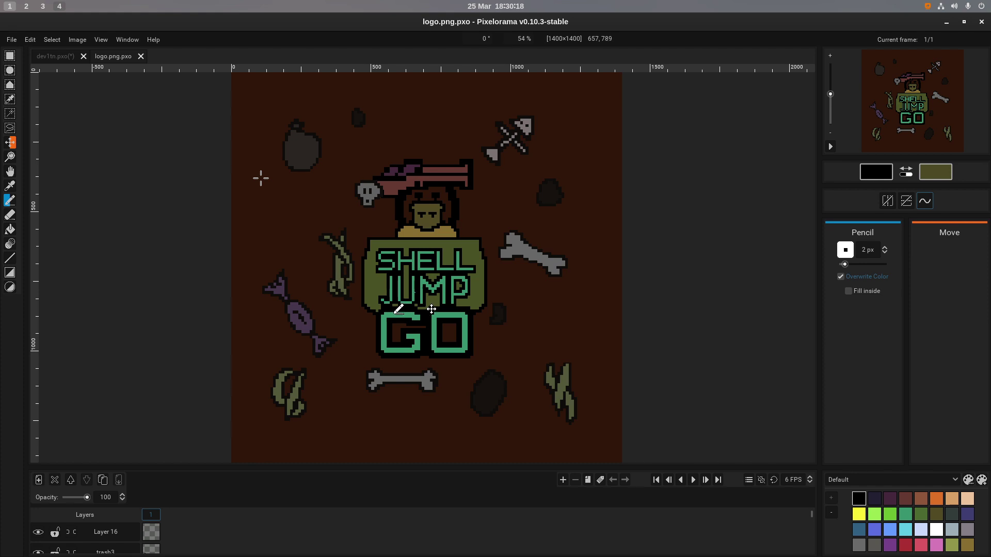
# Undo the corner outline back to the hooked upper bar, and draw a straight parallel bar leftward beneath it.
pyautogui.scroll(4, 371, 265)
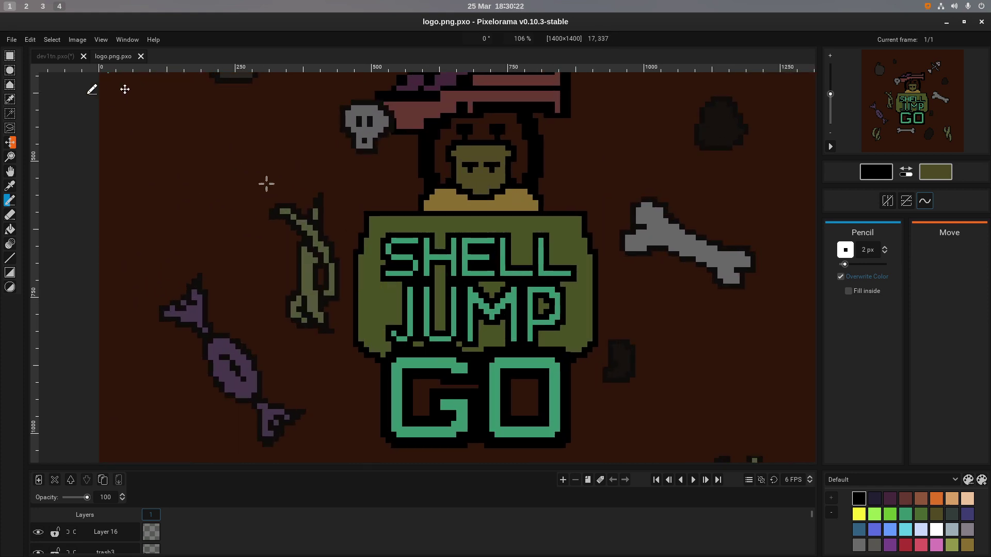
pyautogui.hotkey('ctrl', 'Tab')
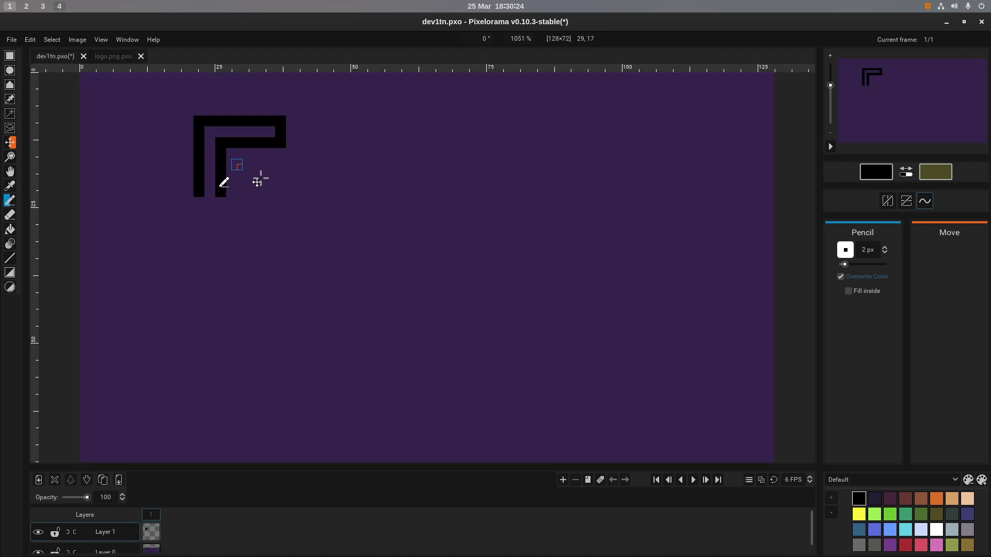
pyautogui.hotkey('ctrl', 'z')
pyautogui.hotkey('ctrl', 'z')
pyautogui.hotkey('ctrl', 'z')
pyautogui.hotkey('ctrl', 'z')
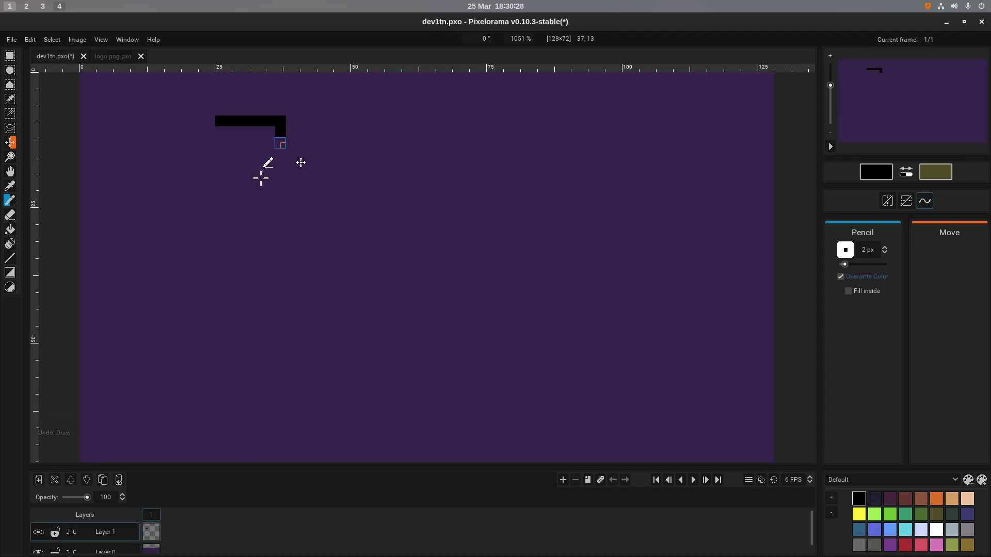
pyautogui.keyDown('shift'); pyautogui.click(221, 145); pyautogui.keyUp('shift')
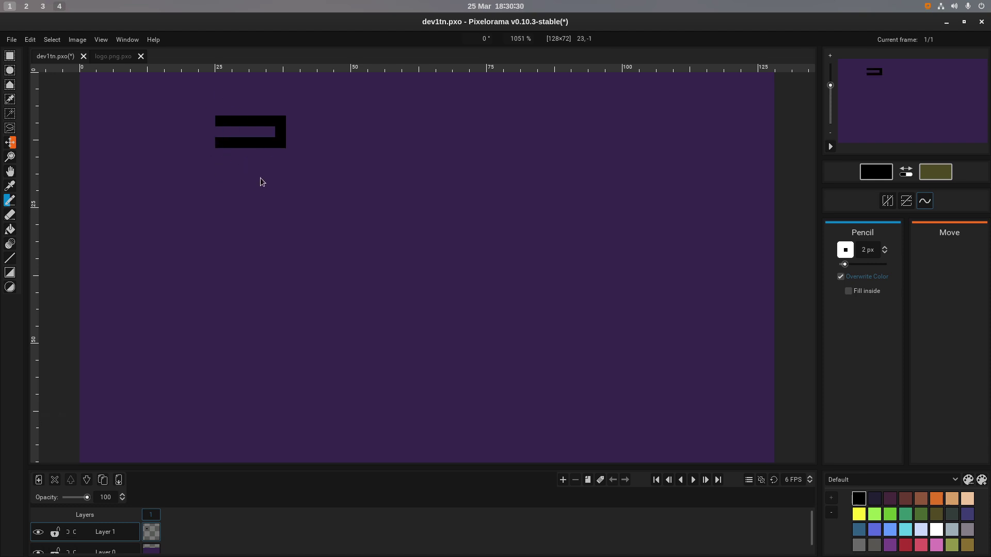
# Compare with the lettering in logo.png.pxo and draw a short vertical down from the left end of the lower bar.
pyautogui.hotkey('ctrl', 'Tab')
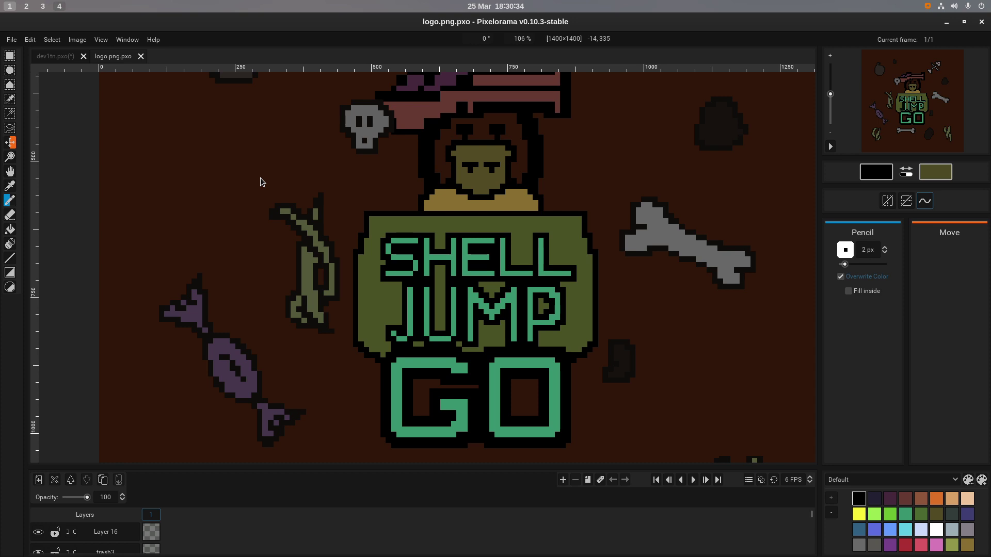
pyautogui.hotkey('ctrl', 'Tab')
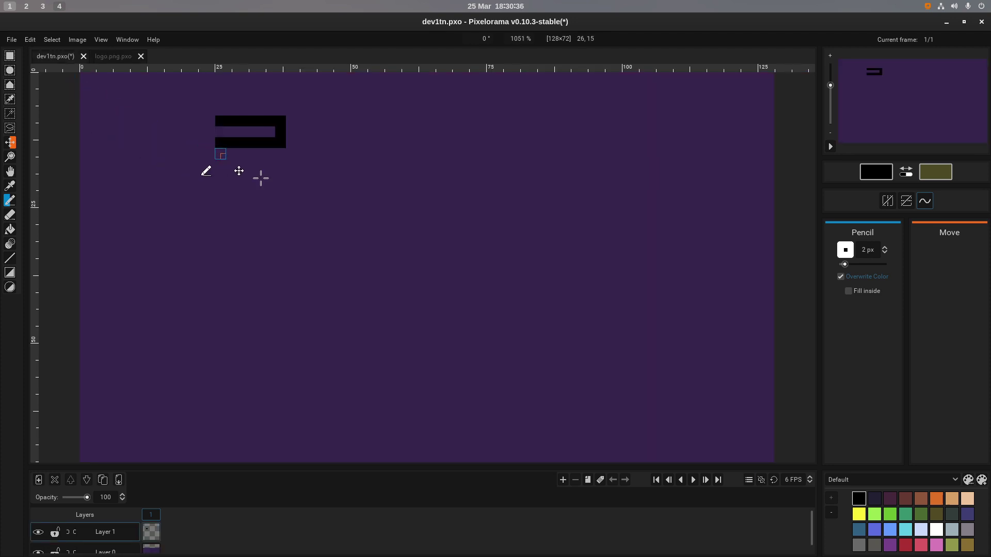
pyautogui.moveTo(221, 154); pyautogui.dragTo(221, 173)
pyautogui.hotkey('ctrl', 'Tab')
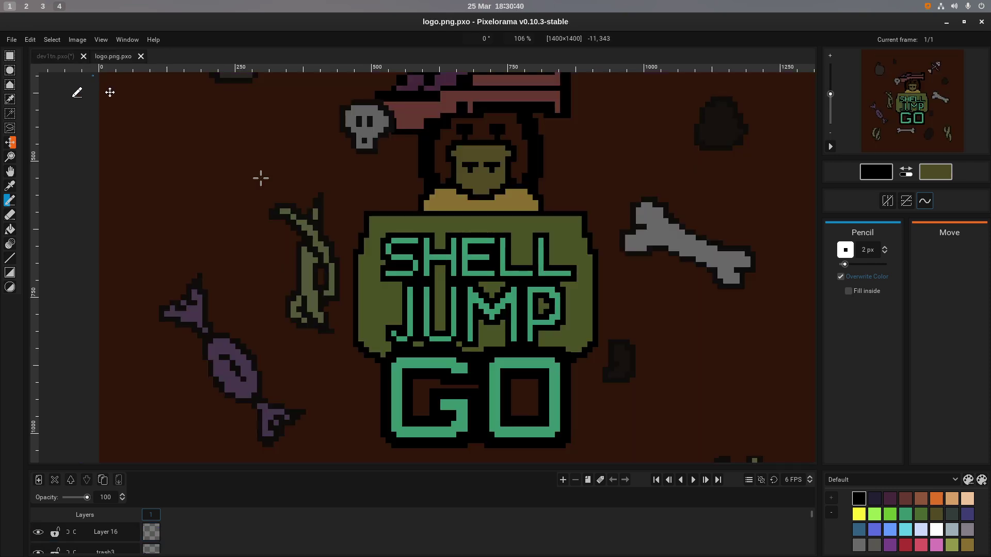
pyautogui.hotkey('ctrl', 'Tab')
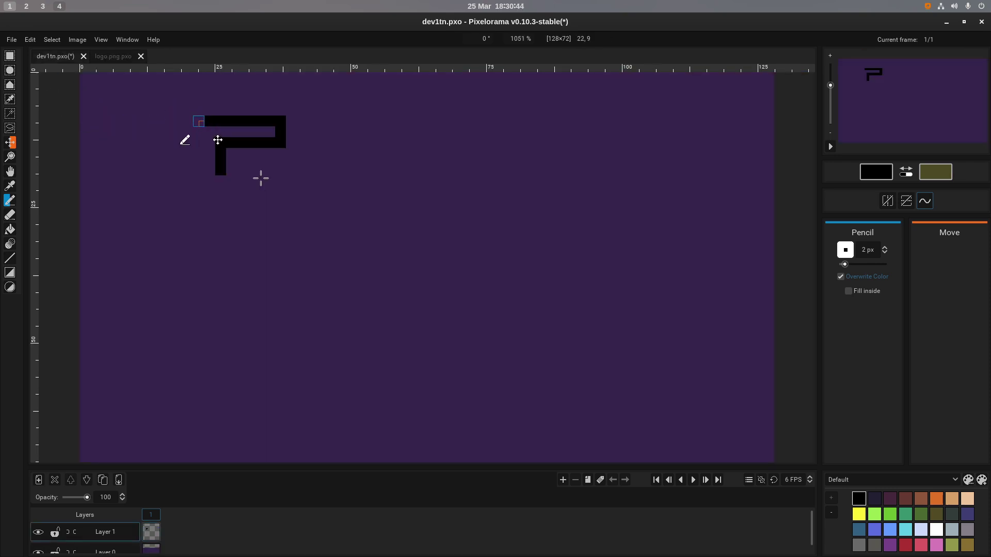
# Try extending the upper bar left with a stepped corner and left vertical, and undo the step and vertical.
pyautogui.click(199, 122)
pyautogui.hotkey('ctrl', 'z')
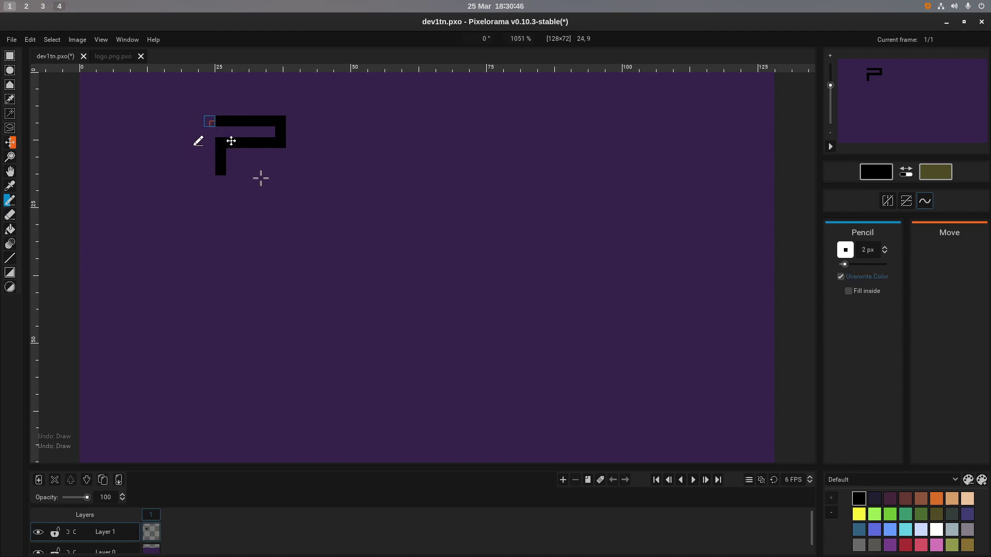
pyautogui.click(209, 121)
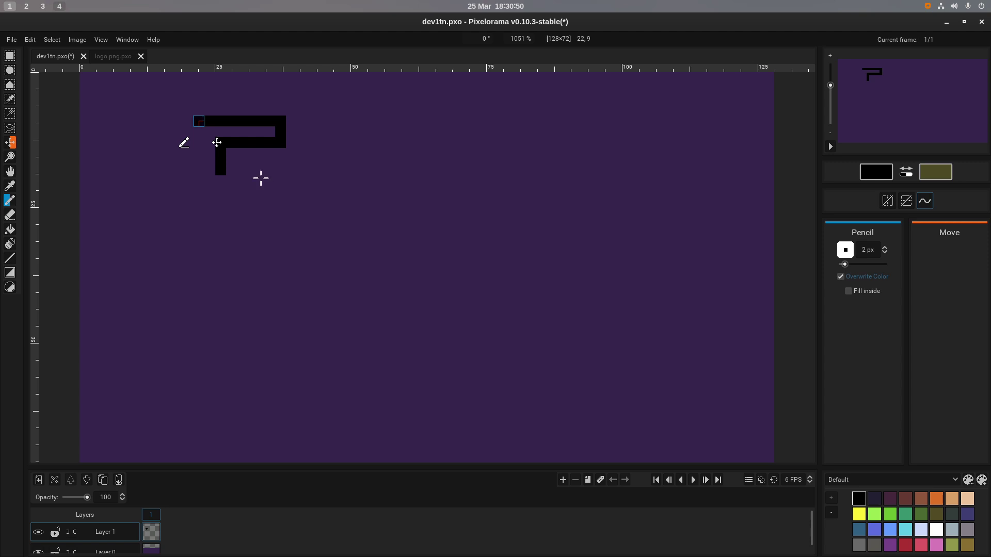
pyautogui.moveTo(202, 134); pyautogui.dragTo(191, 134)
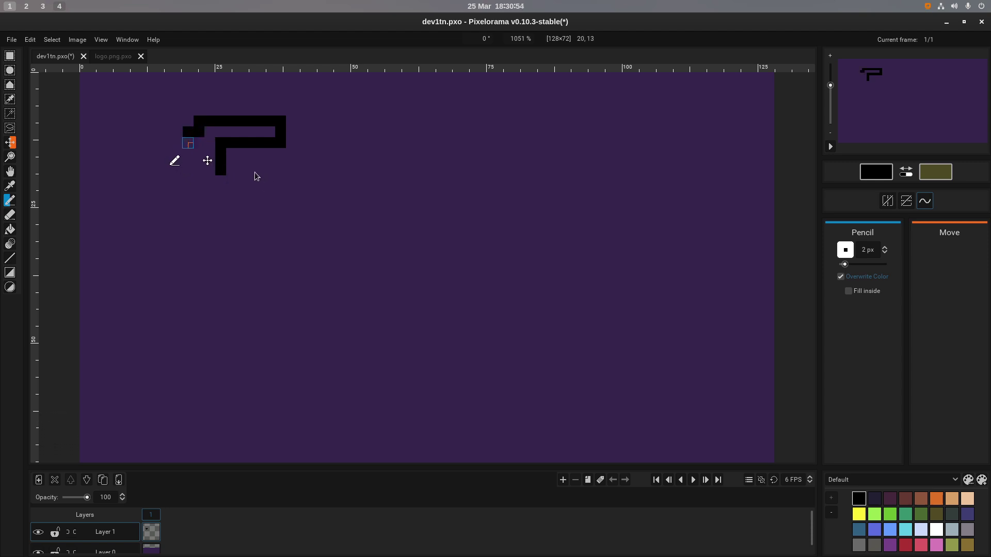
pyautogui.moveTo(255, 173); pyautogui.dragTo(260, 176)
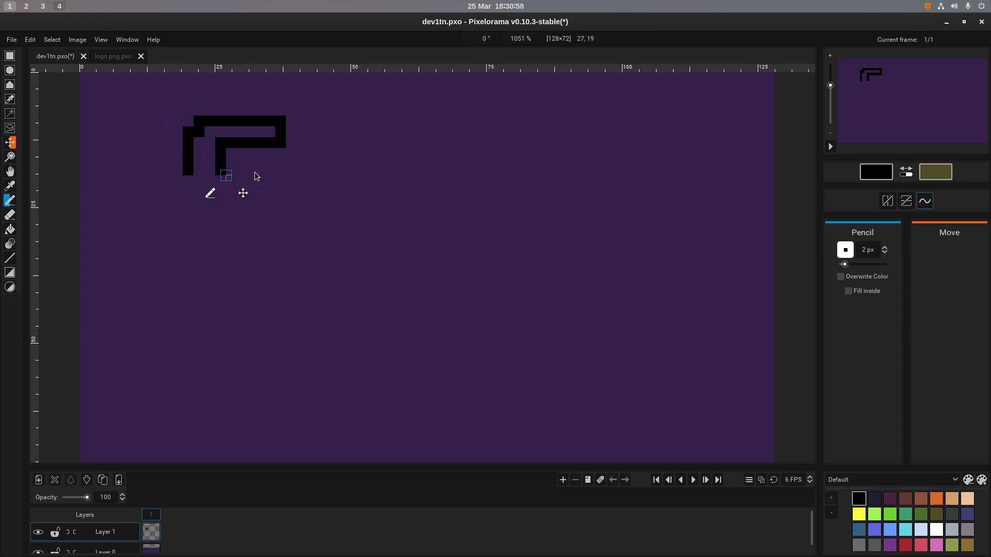
pyautogui.hotkey('ctrl', 'z')
pyautogui.hotkey('ctrl', 'z')
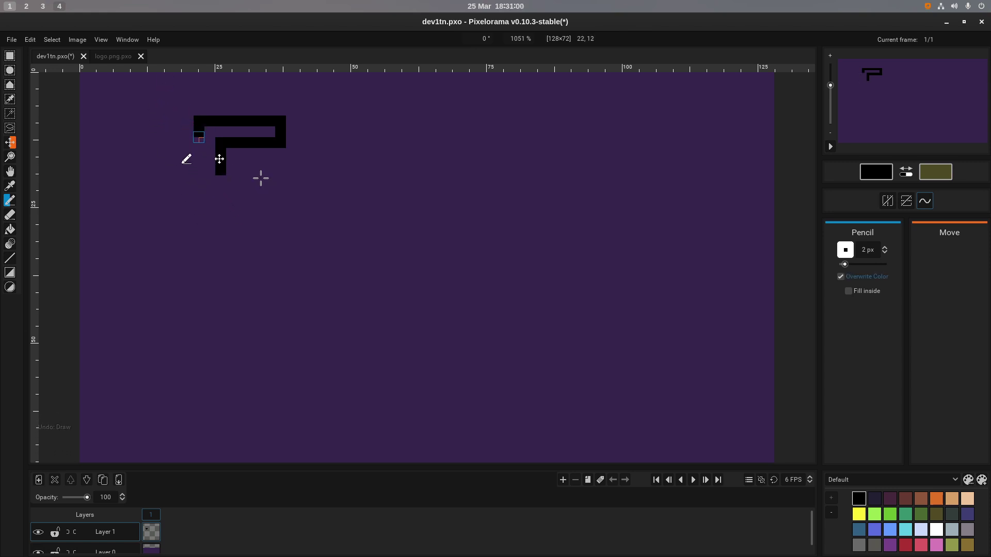
# Shorten the upper bar's left extension by undoing, and build a tighter stepped corner with a left vertical parallel to the inner one.
pyautogui.hotkey('ctrl', 'Tab')
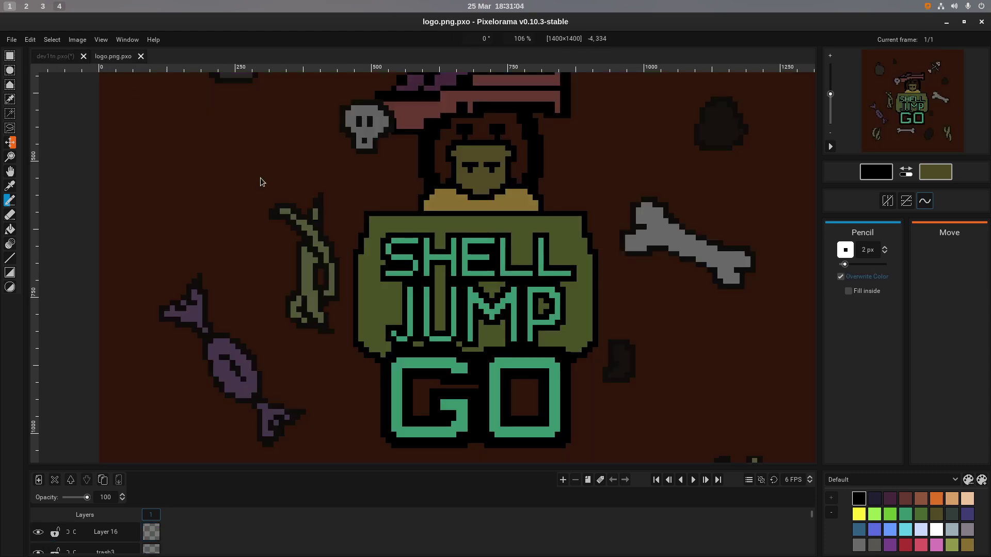
pyautogui.hotkey('ctrl', 'Tab')
pyautogui.hotkey('ctrl', 'z')
pyautogui.hotkey('ctrl', 'z')
pyautogui.hotkey('ctrl', 'shift')
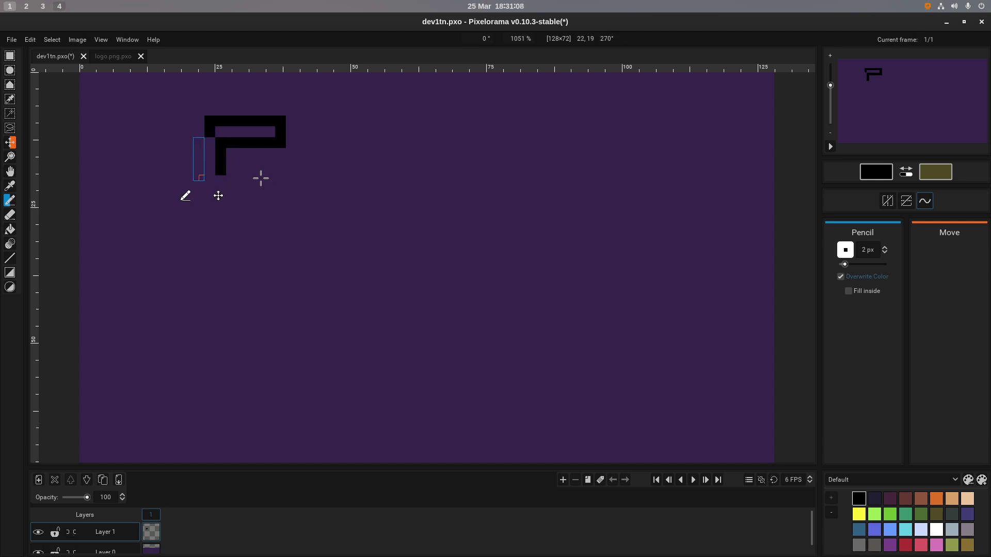
pyautogui.keyDown('shift'); pyautogui.click(202, 172); pyautogui.keyUp('shift')
pyautogui.click(198, 131)
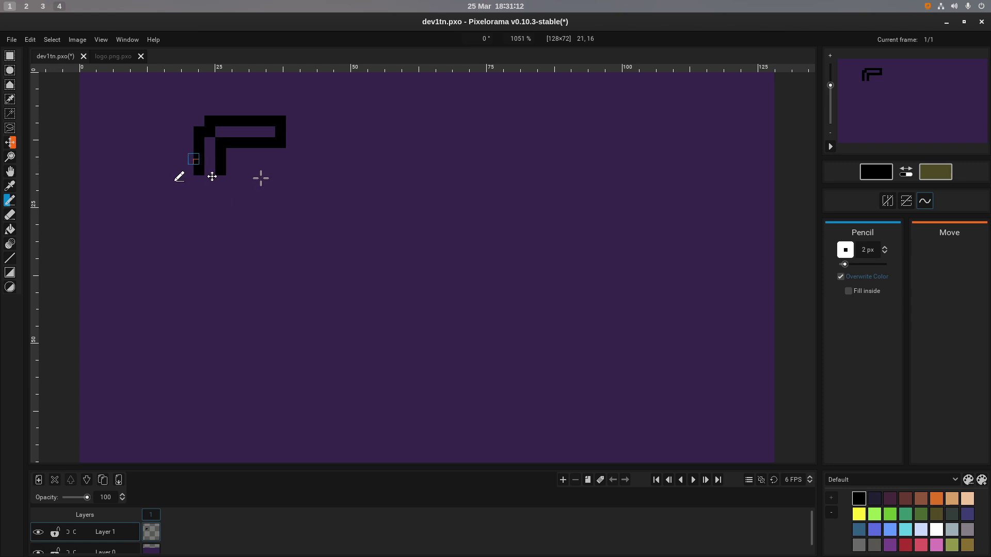
# Add a step block at the letter's lower-left corner, and try a bottom bar to the right before undoing it.
pyautogui.hotkey('ctrl', 'Tab')
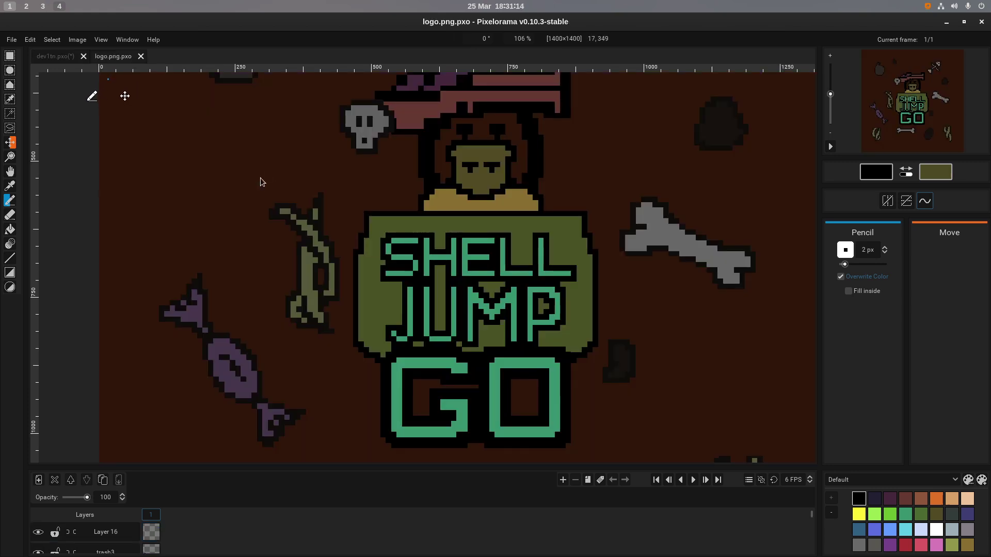
pyautogui.hotkey('ctrl', 'Tab')
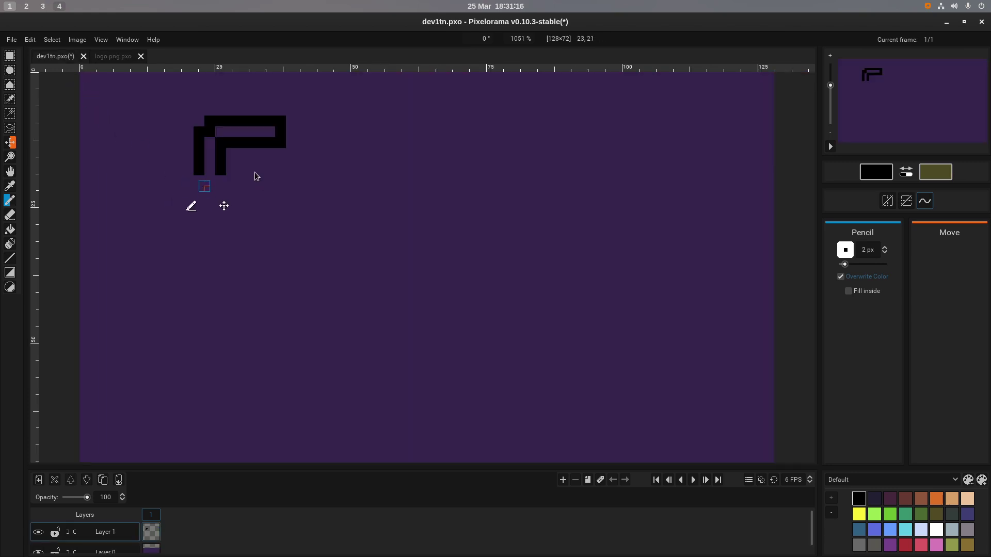
pyautogui.moveTo(206, 181); pyautogui.dragTo(220, 192)
pyautogui.hotkey('ctrl', 'z')
pyautogui.keyDown('shift'); pyautogui.click(267, 194); pyautogui.keyUp('shift')
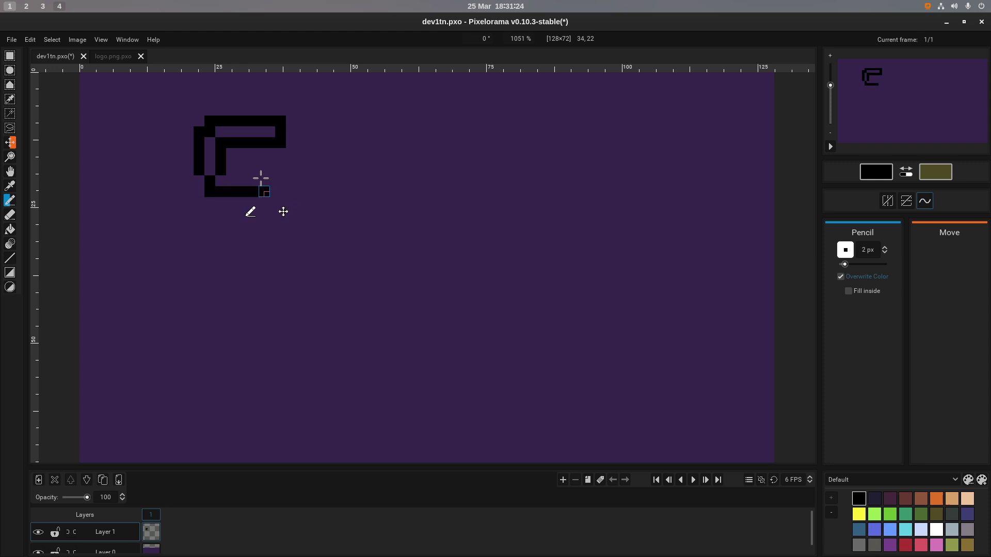
pyautogui.hotkey('ctrl', 'z')
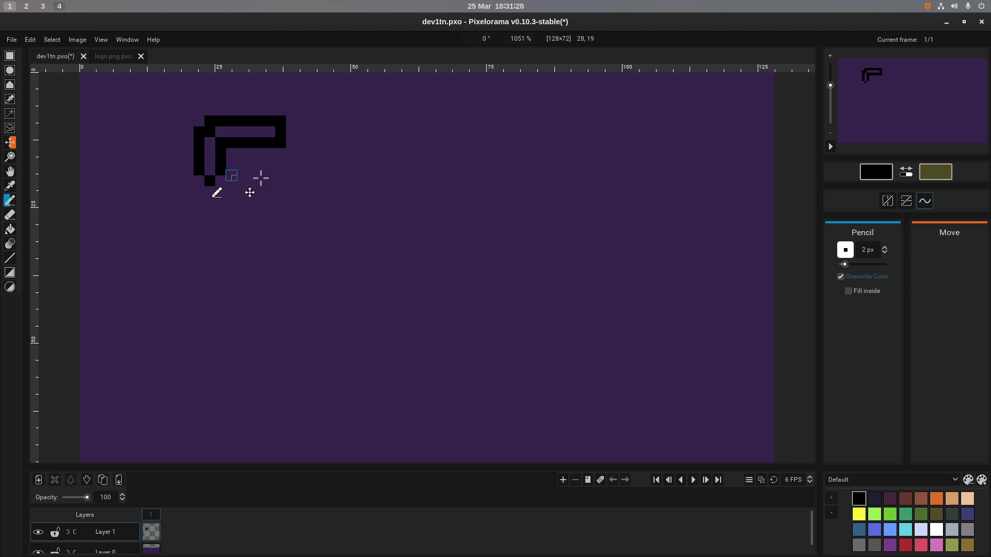
# Draw two parallel horizontal bars rightward from the lower-left corner, and extend the outer bar's left end by one block.
pyautogui.press('shift')
pyautogui.keyDown('shift'); pyautogui.click(272, 172); pyautogui.keyUp('shift')
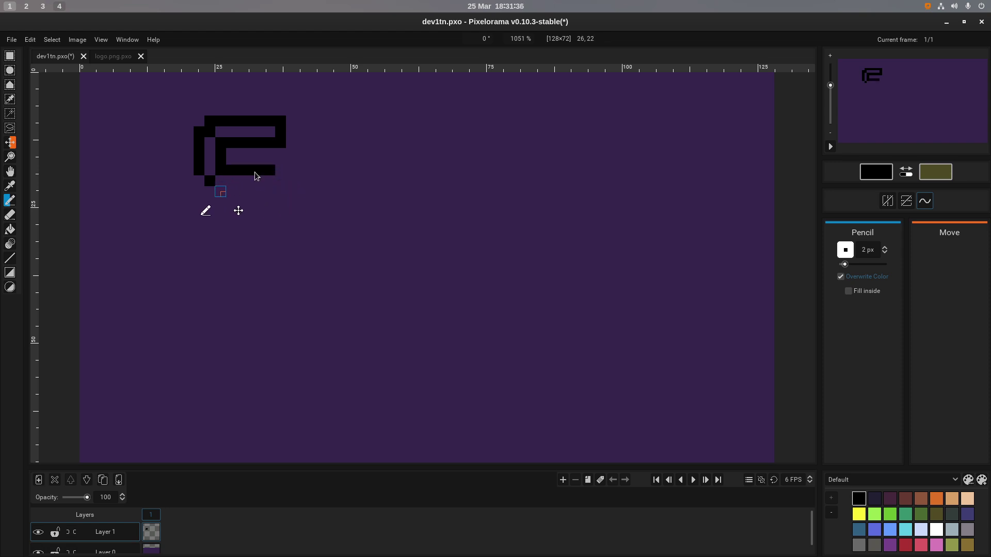
pyautogui.keyDown('shift'); pyautogui.click(272, 194); pyautogui.keyUp('shift')
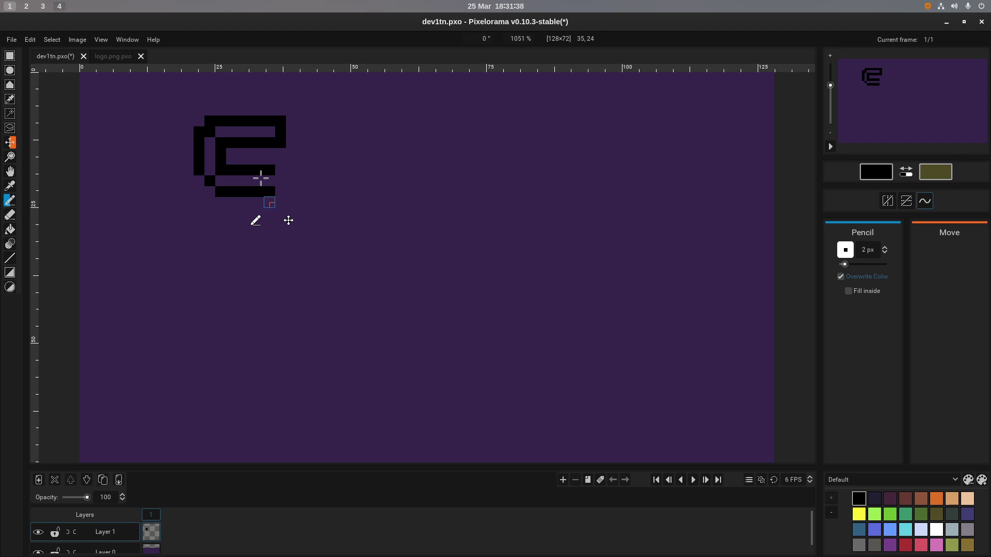
pyautogui.click(209, 192)
# Check the logo.png.pxo lettering, fill the outline's lower-left corner and add a step block at the inner bar's right end.
pyautogui.hotkey('ctrl', 'Tab')
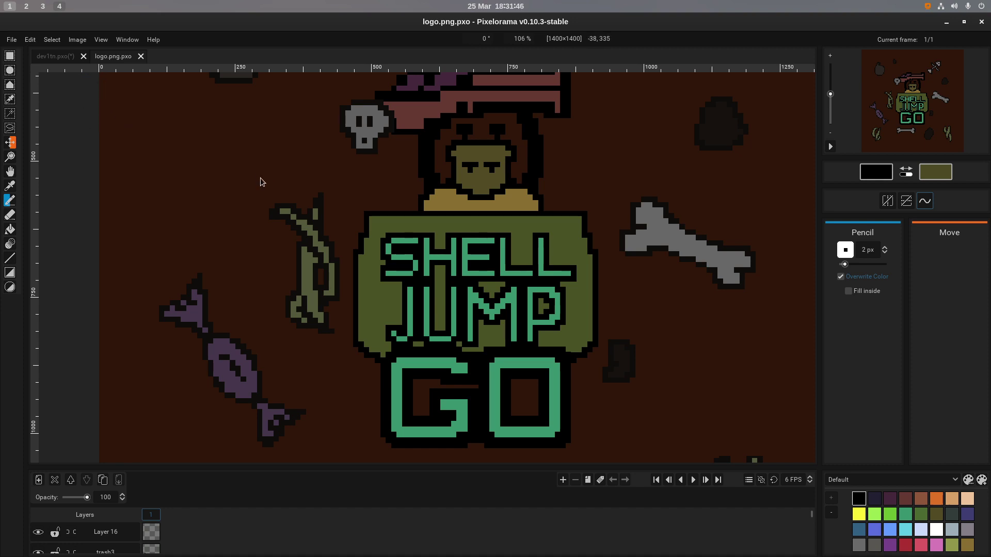
pyautogui.hotkey('ctrl', 'Tab')
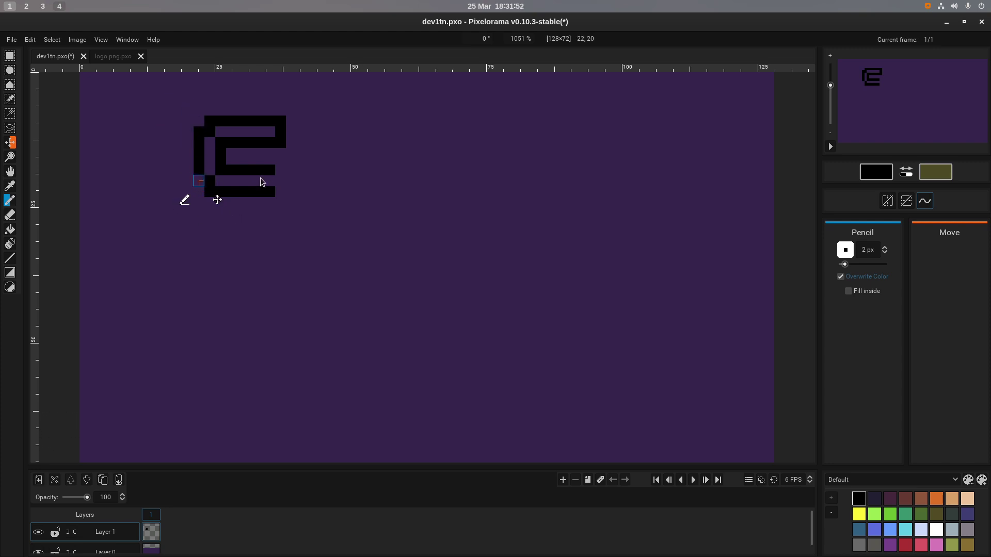
pyautogui.click(199, 181)
pyautogui.click(280, 181)
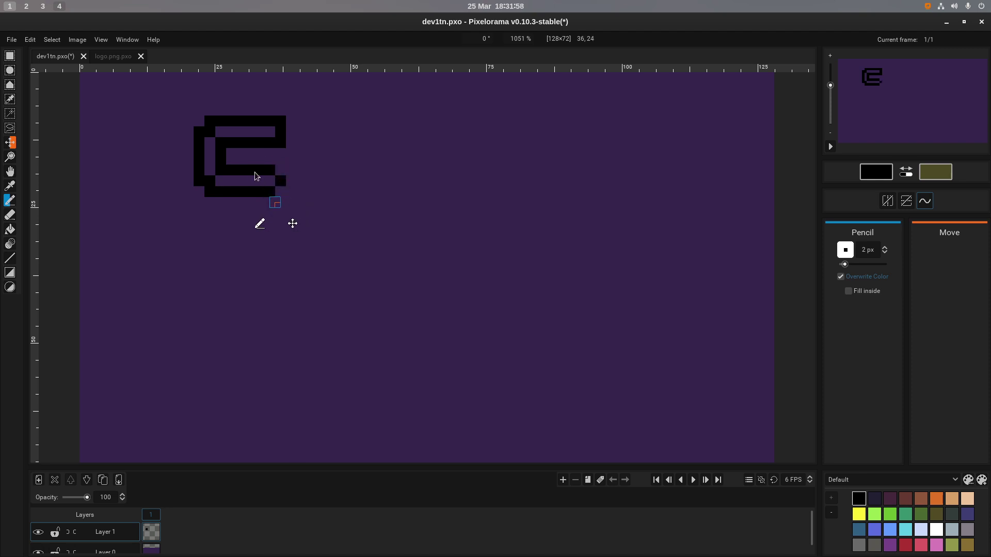
# Draw two short parallel verticals downward from the right end of the two lower bars.
pyautogui.moveTo(270, 203)
pyautogui.mouseDown()
pyautogui.moveTo(277, 248)
pyautogui.moveTo(269, 202)
pyautogui.moveTo(269, 213)
pyautogui.moveTo(291, 186)
pyautogui.moveTo(297, 219)
pyautogui.moveTo(293, 216)
pyautogui.mouseUp()
pyautogui.click(269, 213)
pyautogui.hotkey('ctrl', 'z')
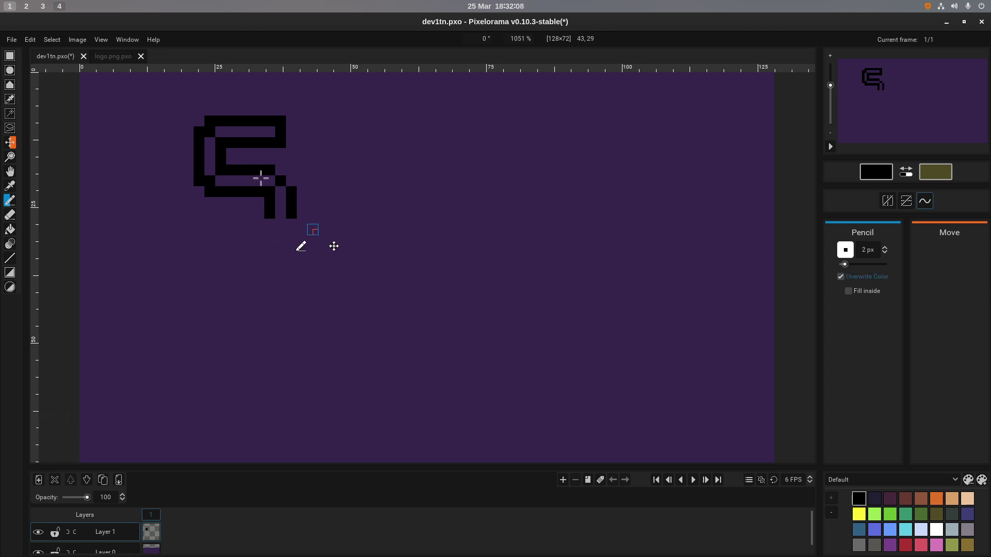
# Undo the tail, lower bars and left edge of the letter back to its hollow upper bar.
pyautogui.click(220, 154)
pyautogui.press('space')
pyautogui.hotkey('ctrl', 'z')
pyautogui.hotkey('ctrl', 'z')
pyautogui.hotkey('ctrl', 'z')
pyautogui.hotkey('ctrl', 'z')
pyautogui.hotkey('ctrl', 'z')
pyautogui.hotkey('ctrl', 'z')
pyautogui.hotkey('ctrl', 'z')
pyautogui.hotkey('ctrl', 'z')
pyautogui.hotkey('ctrl', 'z')
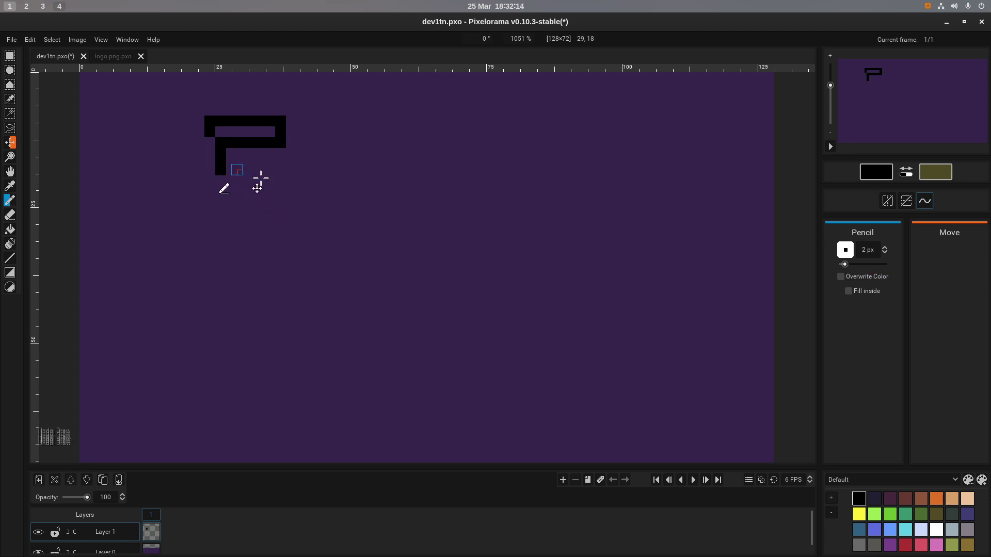
# Draw a shorter inner vertical, extend the upper bar left, and add a stepped corner with a parallel left vertical.
pyautogui.moveTo(220, 154); pyautogui.dragTo(221, 165)
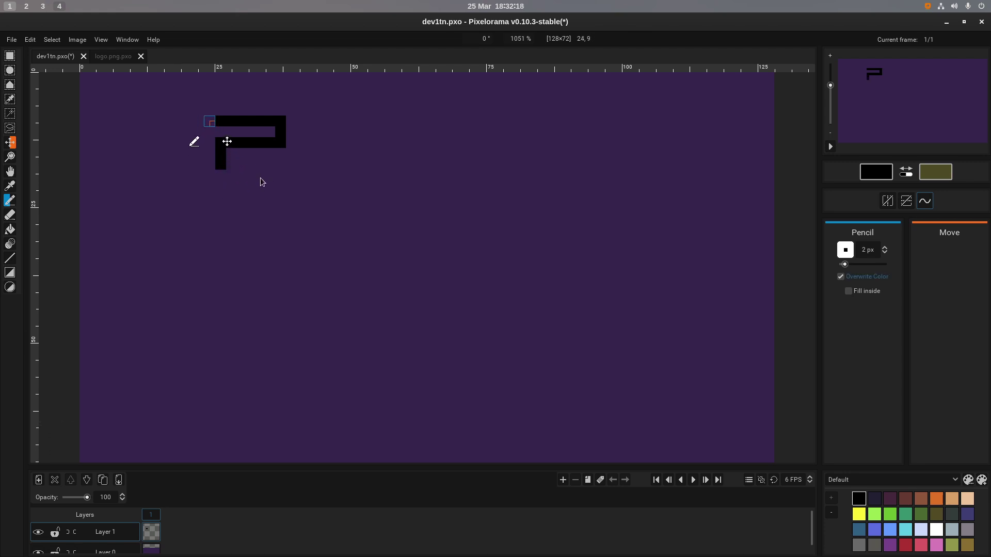
pyautogui.click(210, 121)
pyautogui.click(199, 132)
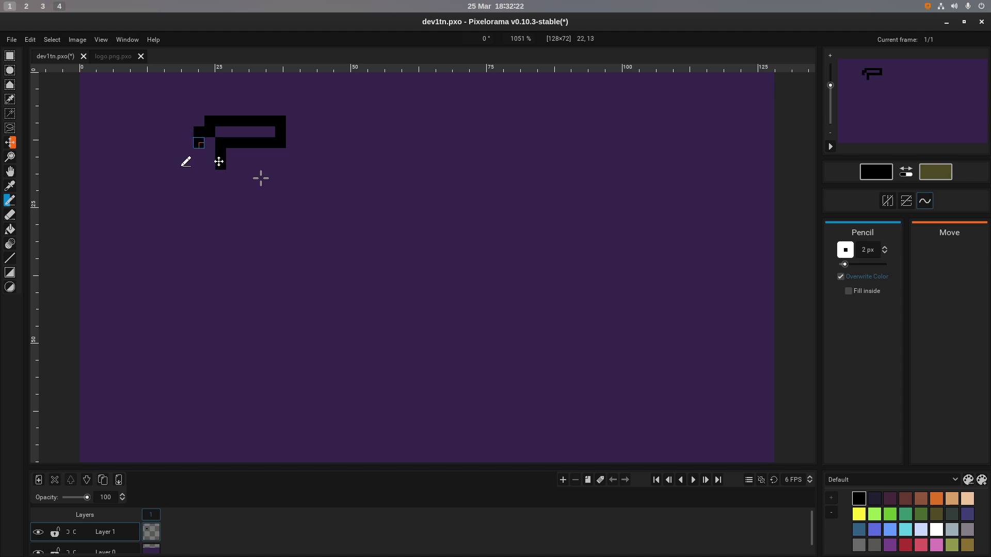
pyautogui.click(199, 143)
pyautogui.click(199, 165)
pyautogui.click(199, 176)
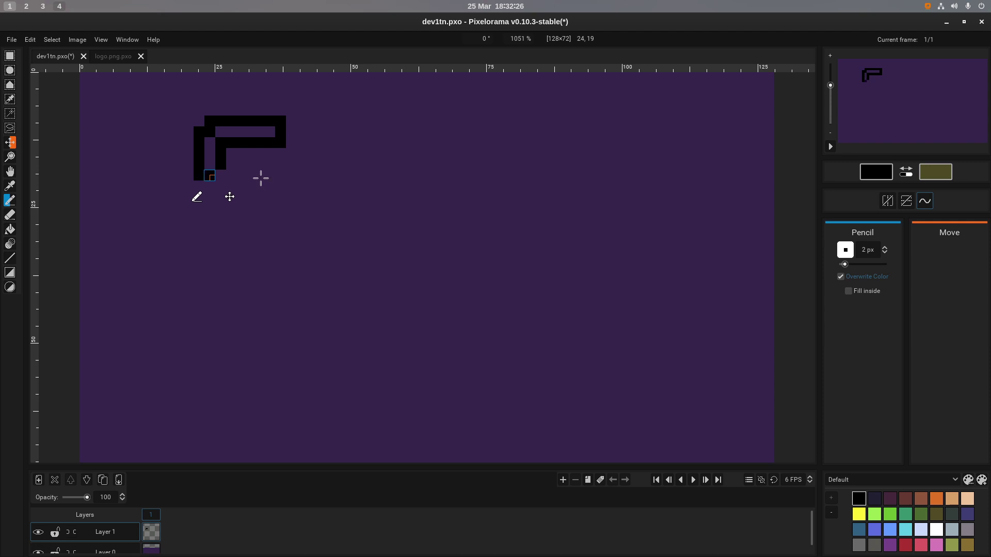
# Extend both verticals slightly downward and add a step block at the outline's lower-left corner, undoing misplaced blocks.
pyautogui.hotkey('ctrl', 'z')
pyautogui.click(221, 175)
pyautogui.click(199, 186)
pyautogui.hotkey('ctrl', 'z')
pyautogui.click(210, 186)
pyautogui.hotkey('ctrl', 'z')
# Draw two parallel horizontal bars rightward from the lower-left corner, ending at the same column.
pyautogui.moveTo(237, 176); pyautogui.dragTo(263, 176)
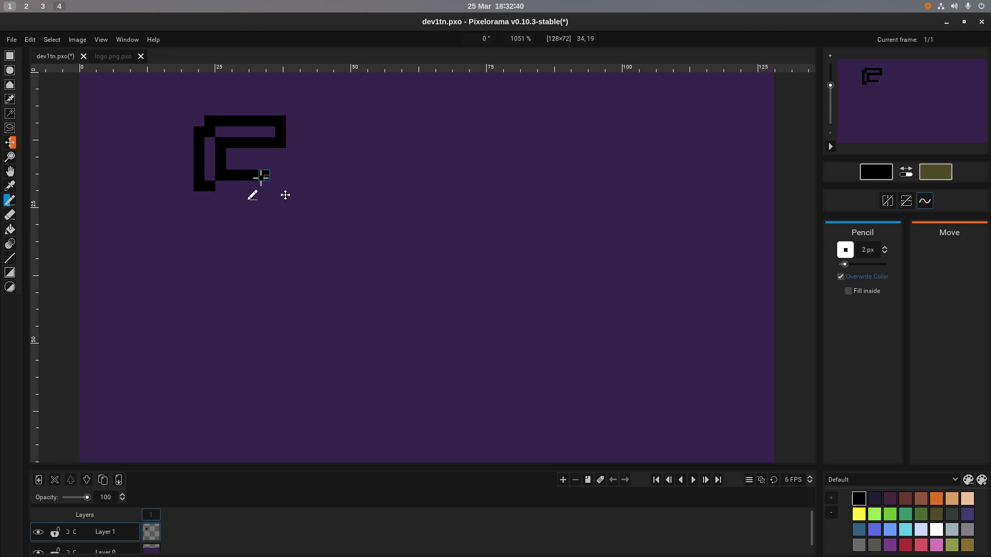
pyautogui.click(270, 176)
pyautogui.moveTo(269, 197); pyautogui.dragTo(213, 199)
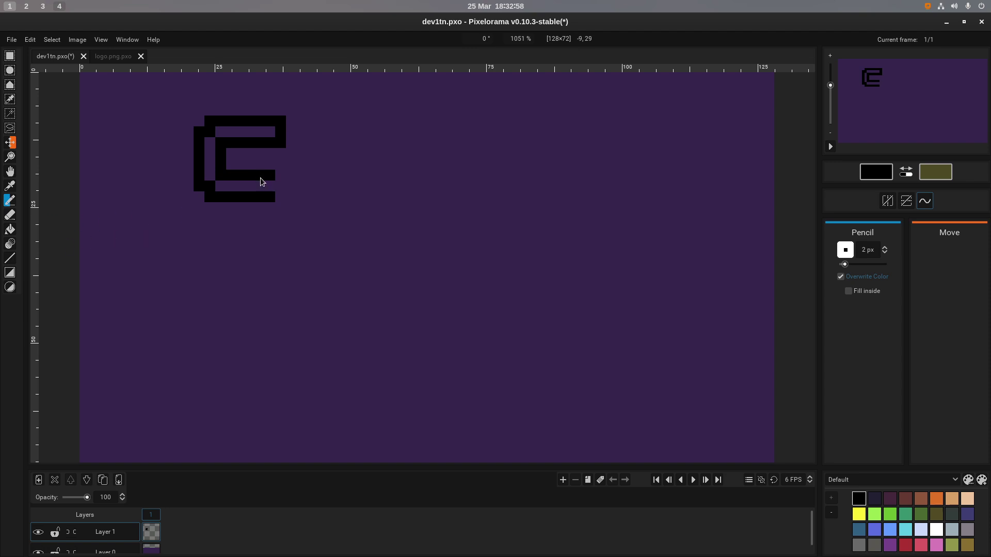
# Erase the lower bar's right end block and add a step block beneath the upper bar's end, undoing the misplaced diagonal stroke.
pyautogui.press('e')
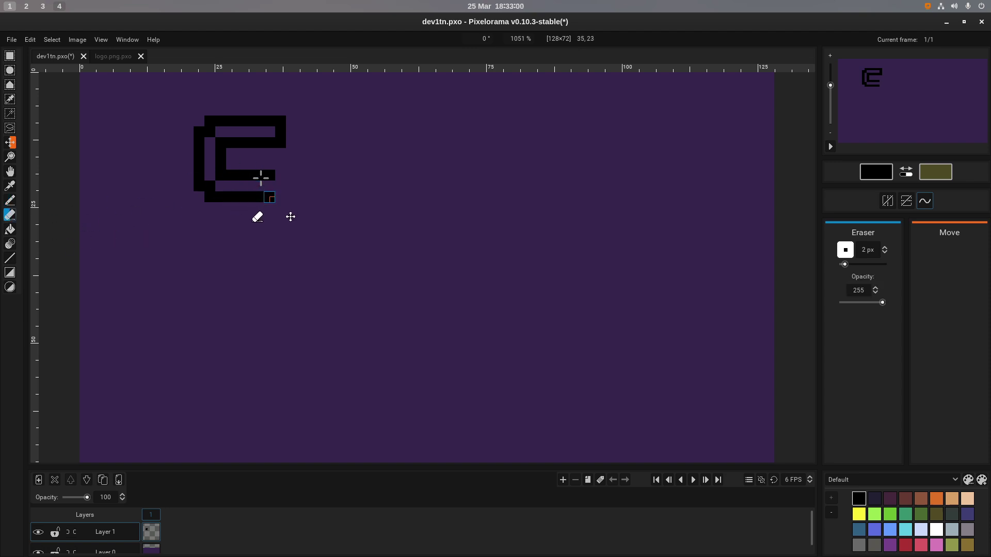
pyautogui.click(269, 197)
pyautogui.press('b')
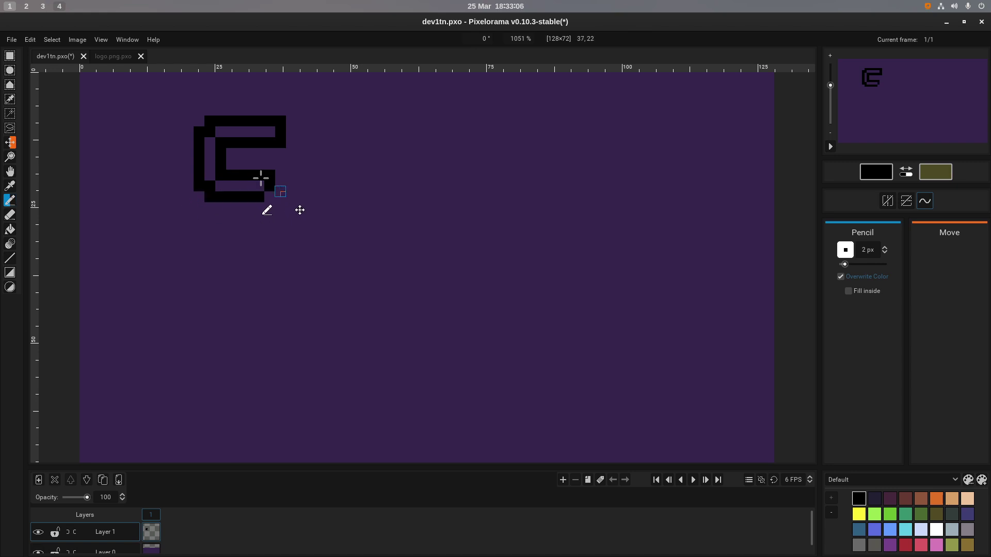
pyautogui.moveTo(283, 191)
pyautogui.mouseDown()
pyautogui.moveTo(286, 225)
pyautogui.moveTo(287, 205)
pyautogui.mouseUp()
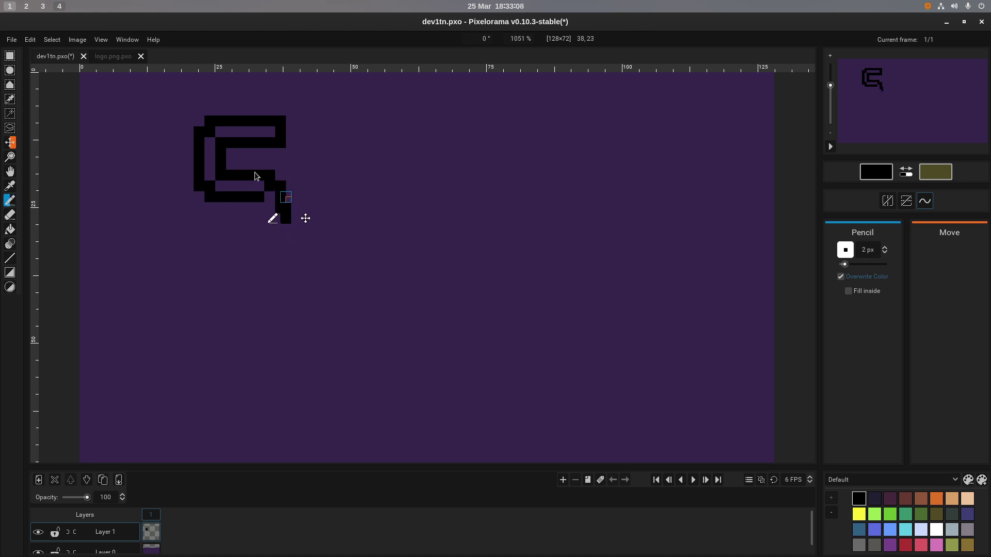
pyautogui.hotkey('ctrl', 'z')
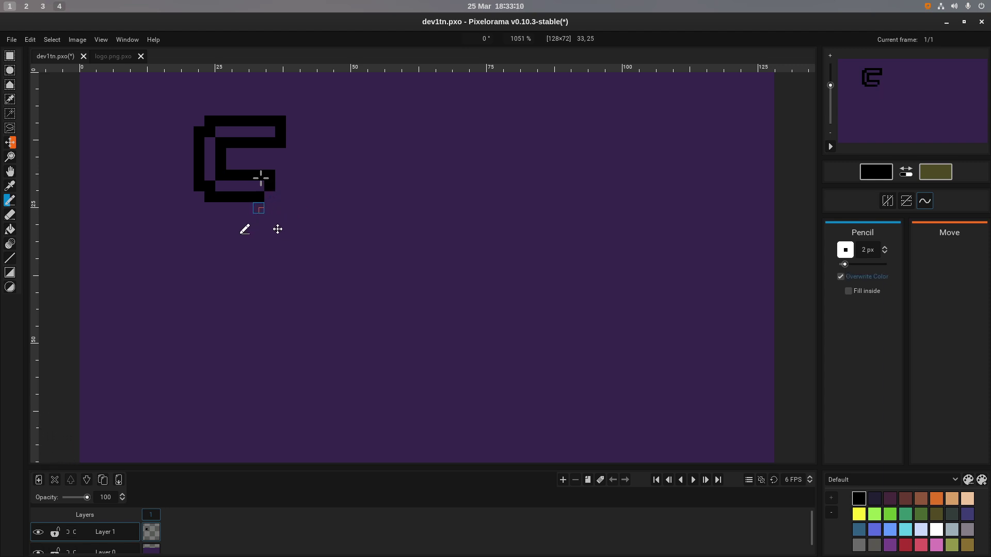
# Draw two parallel black verticals downward from the middle bars to form the S's lower-right stroke, undoing the stray stroke beside it.
pyautogui.click(258, 207)
pyautogui.click(259, 217)
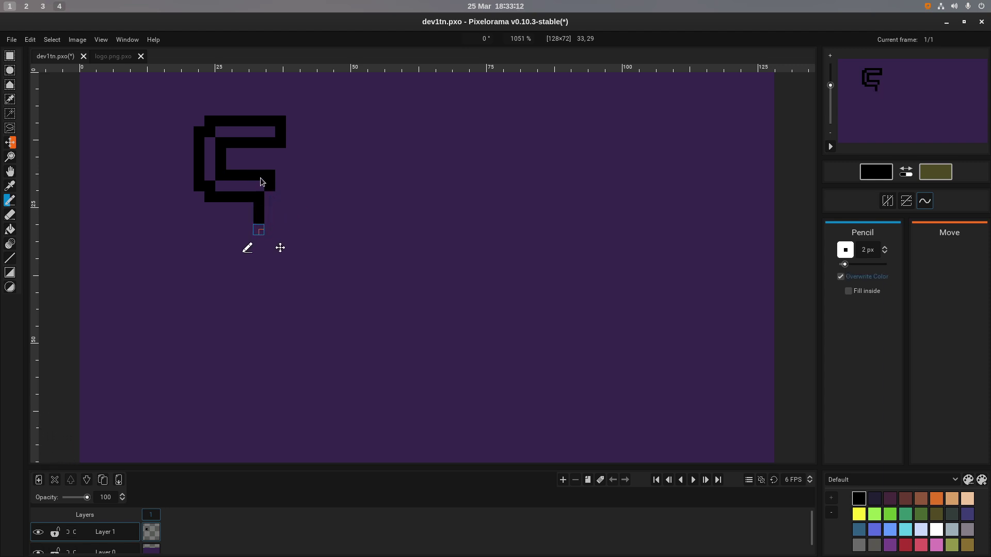
pyautogui.moveTo(281, 188); pyautogui.dragTo(282, 231)
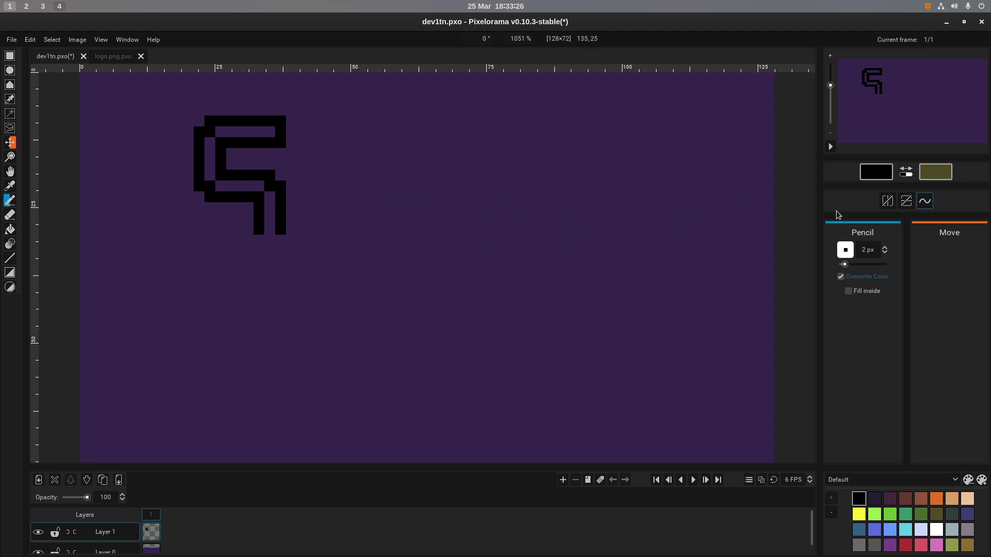
pyautogui.moveTo(315, 185)
pyautogui.mouseDown()
pyautogui.moveTo(319, 208)
pyautogui.moveTo(364, 230)
pyautogui.mouseUp()
pyautogui.hotkey('ctrl', 'z')
# Begin the inner bottom bar leftward and add stepped black blocks at the S's lower-right corner.
pyautogui.click(248, 229)
pyautogui.click(269, 240)
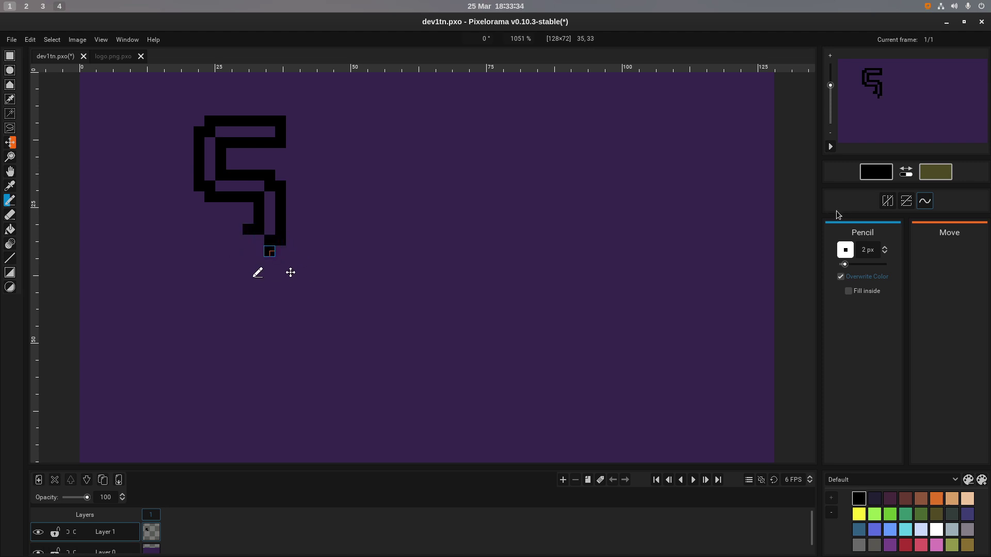
pyautogui.click(269, 251)
# Extend the inner bottom bar to the S's left edge and close the outline with a short left side and a straight bottom bar.
pyautogui.click(236, 230)
pyautogui.click(226, 230)
pyautogui.click(215, 230)
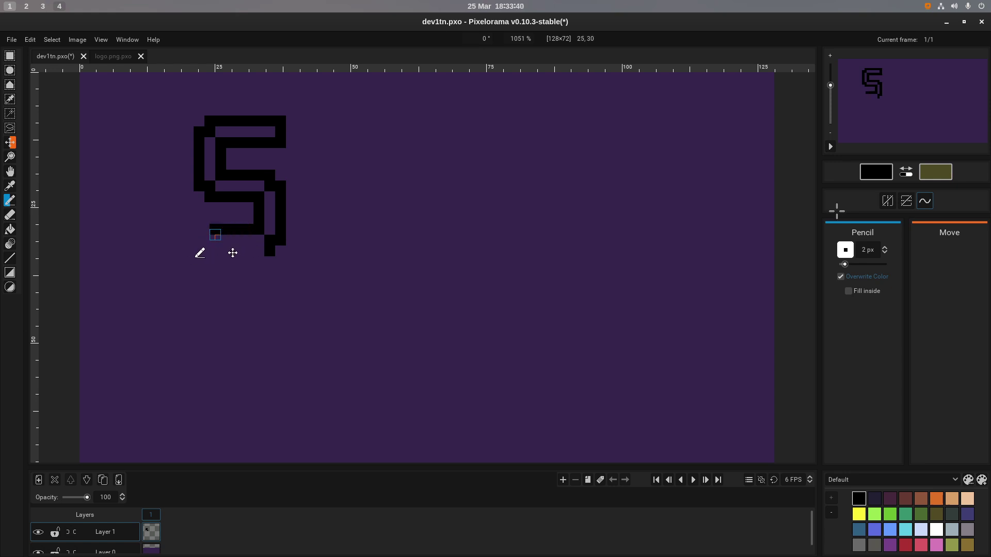
pyautogui.click(210, 229)
pyautogui.click(280, 148)
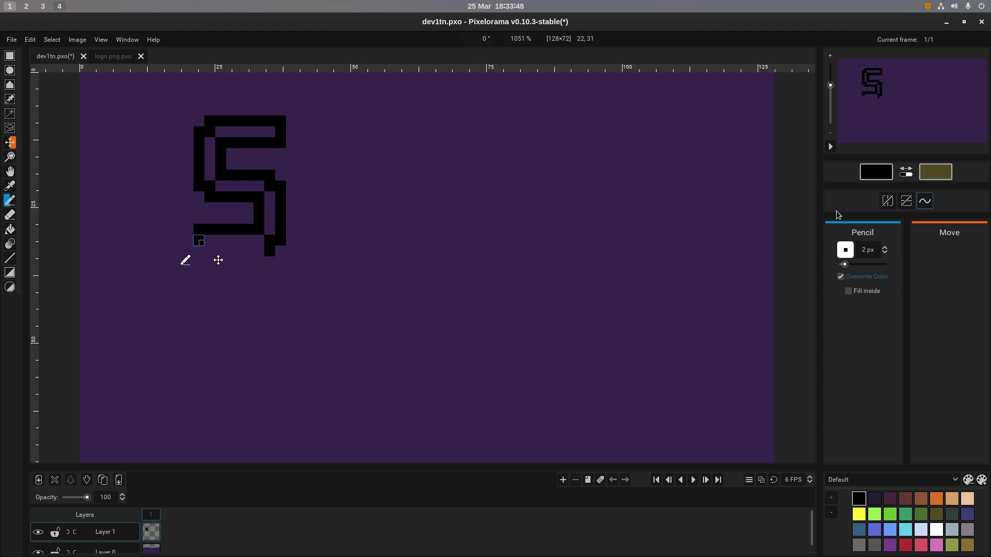
pyautogui.hotkey('ctrl', 'z')
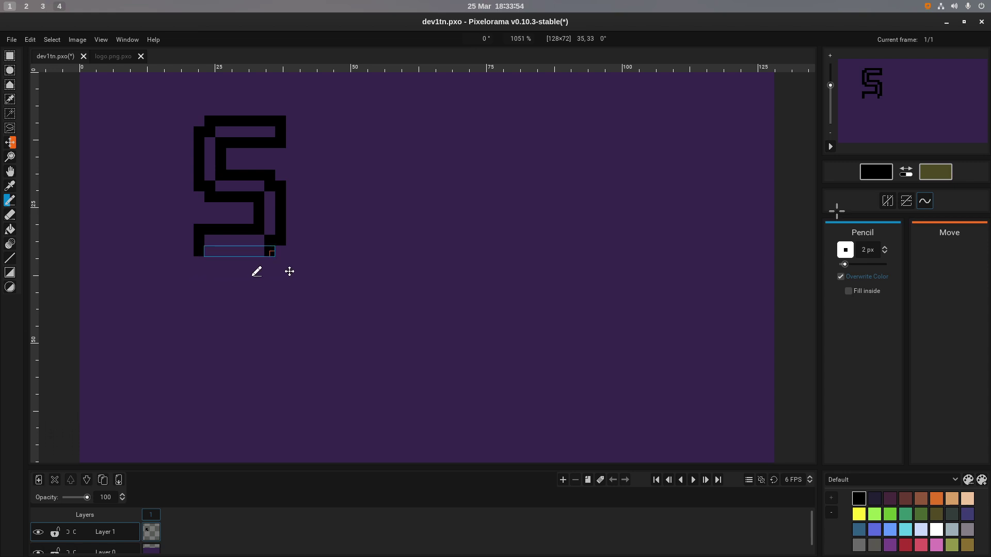
pyautogui.keyDown('shift'); pyautogui.click(267, 252); pyautogui.keyUp('shift')
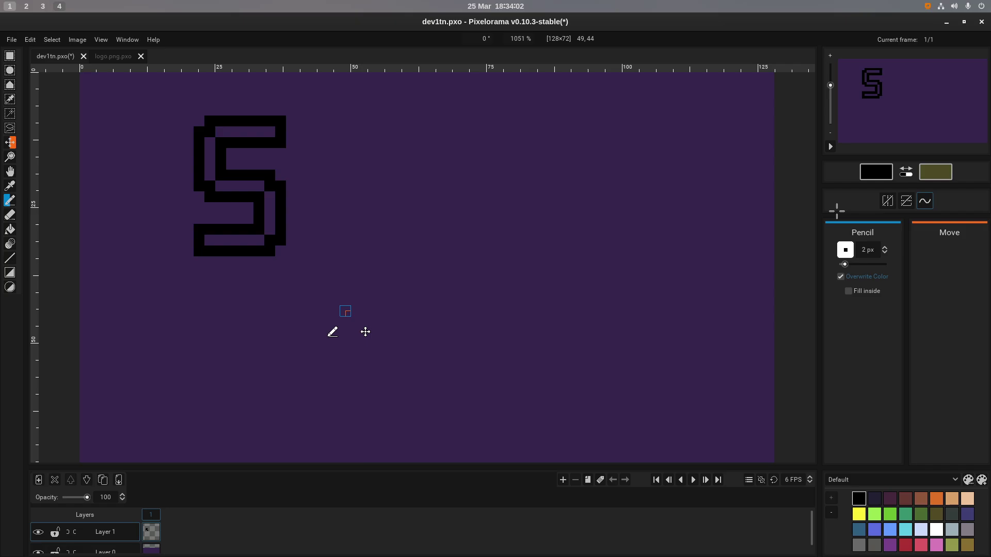
# Check the S against the lettering in the logo.png.pxo project and return to dev1tn.pxo.
pyautogui.hotkey('ctrl', 'alt', 'Right')
pyautogui.hotkey('ctrl', 'alt', 'Left')
pyautogui.hotkey('ctrl', 'Tab')
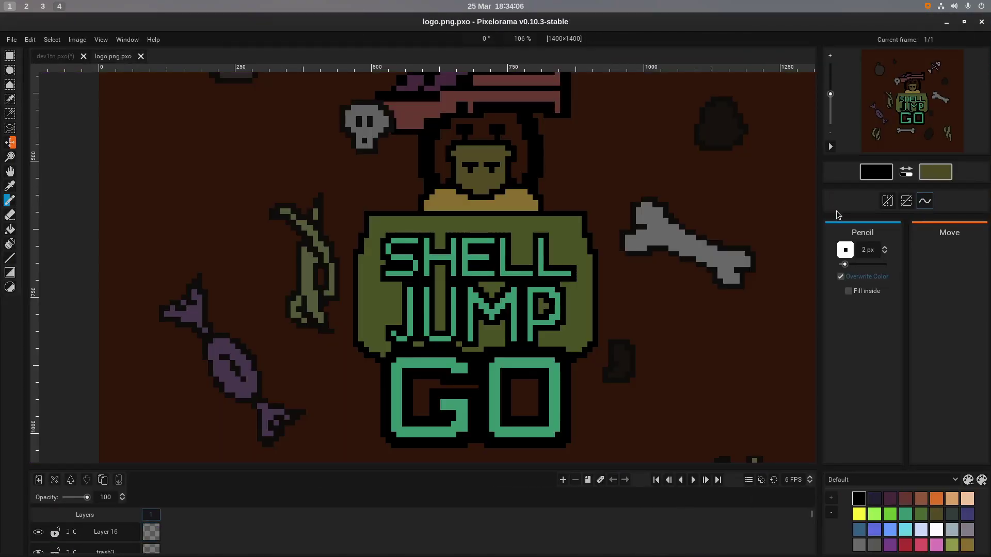
pyautogui.hotkey('ctrl', 'Tab')
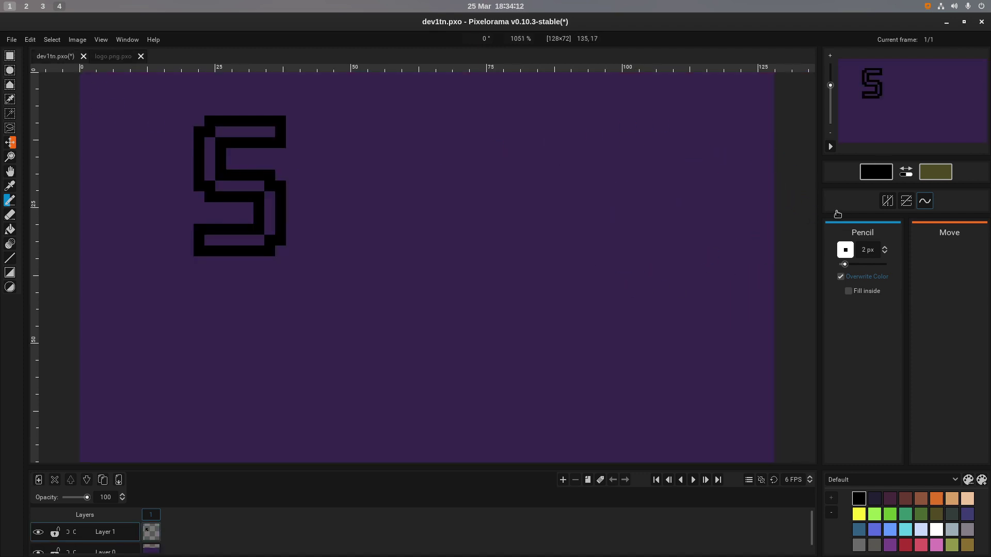
# Swap the primary and secondary colours, undo the olive test dab, and set the primary colour to teal #3d7b70.
pyautogui.press('x')
pyautogui.click(226, 132)
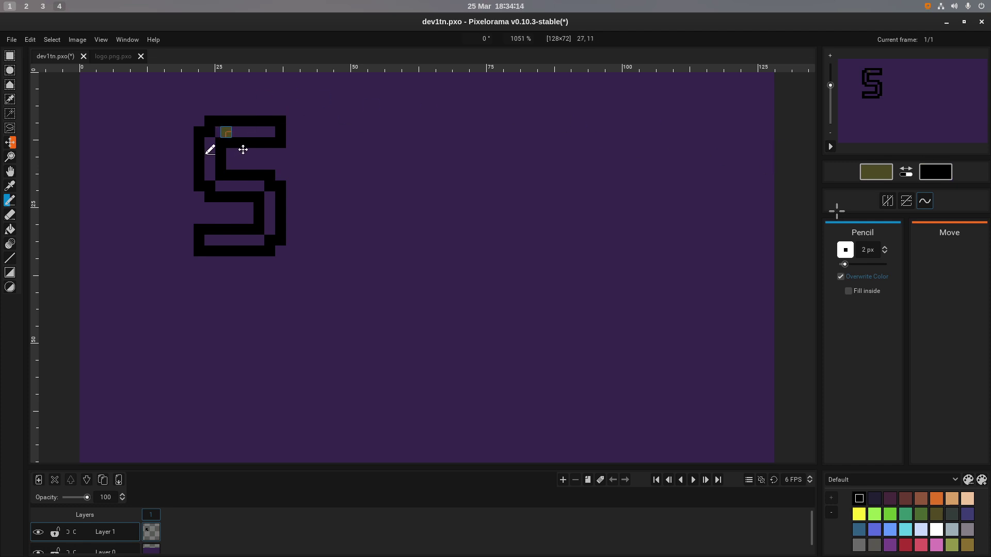
pyautogui.hotkey('ctrl', 'z')
pyautogui.write('3c776d')
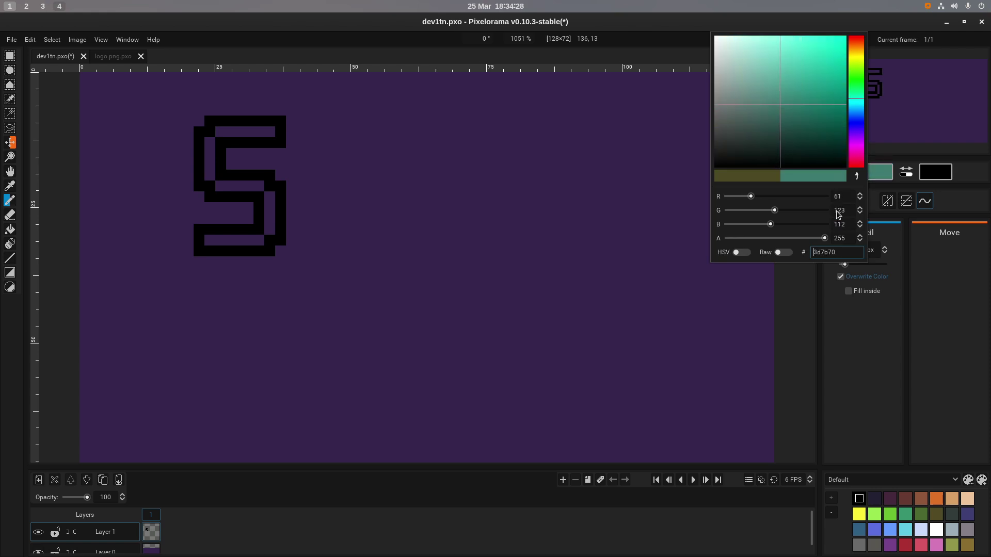
# Fill all five hollow segments of the S with the teal colour using the Bucket.
pyautogui.click(10, 230)
pyautogui.click(222, 133)
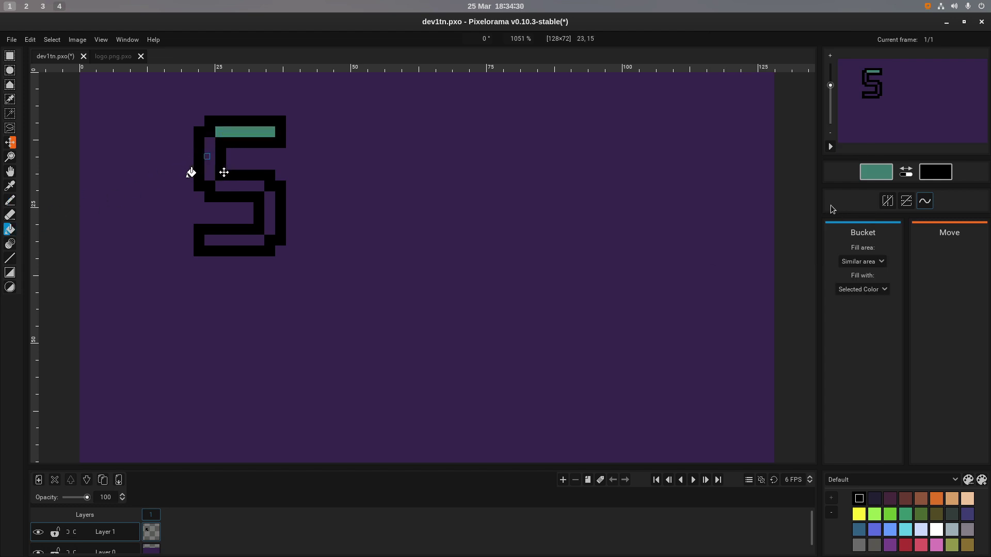
pyautogui.click(207, 156)
pyautogui.click(239, 186)
pyautogui.click(269, 213)
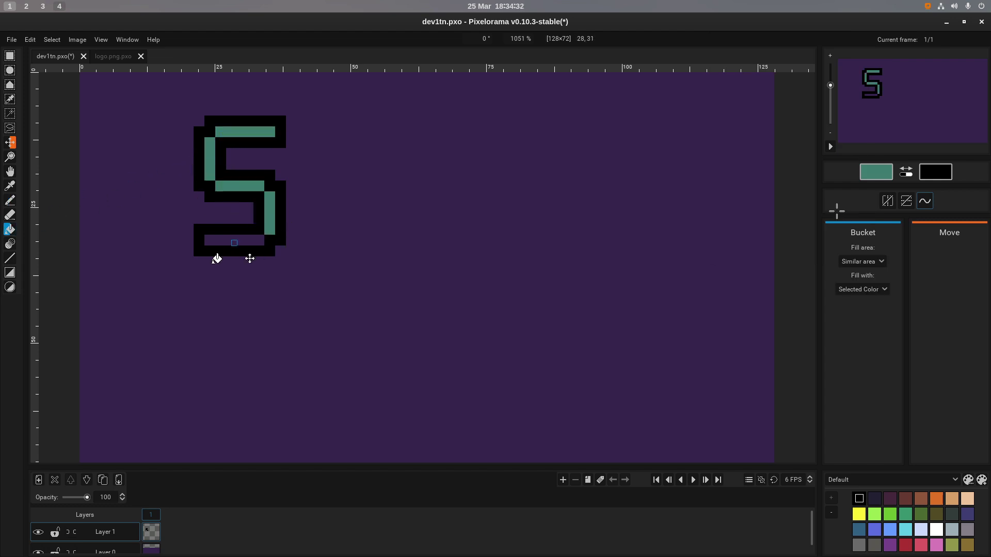
pyautogui.click(234, 241)
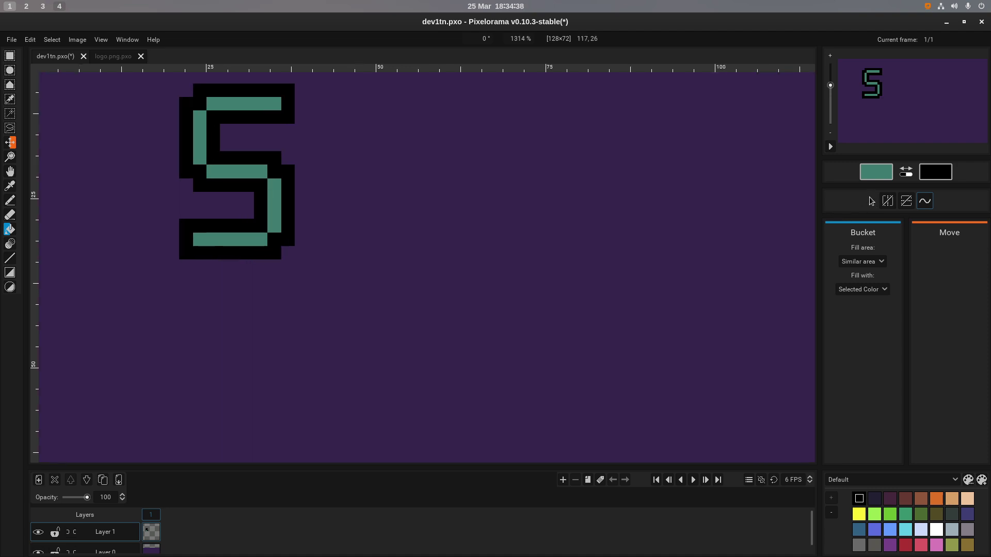
pyautogui.scroll(-3, 585, 270)
pyautogui.scroll(-2, 587, 270)
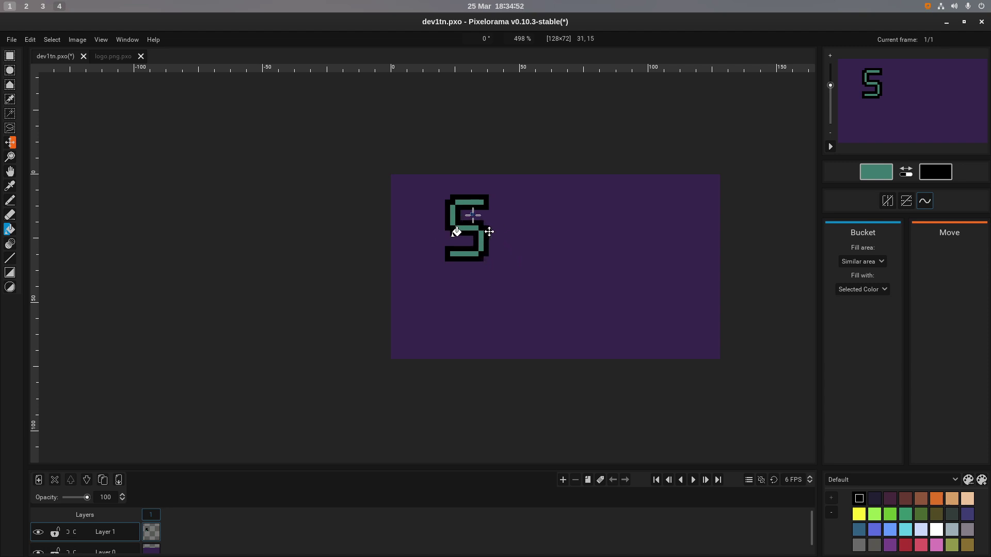
pyautogui.scroll(4, 503, 220)
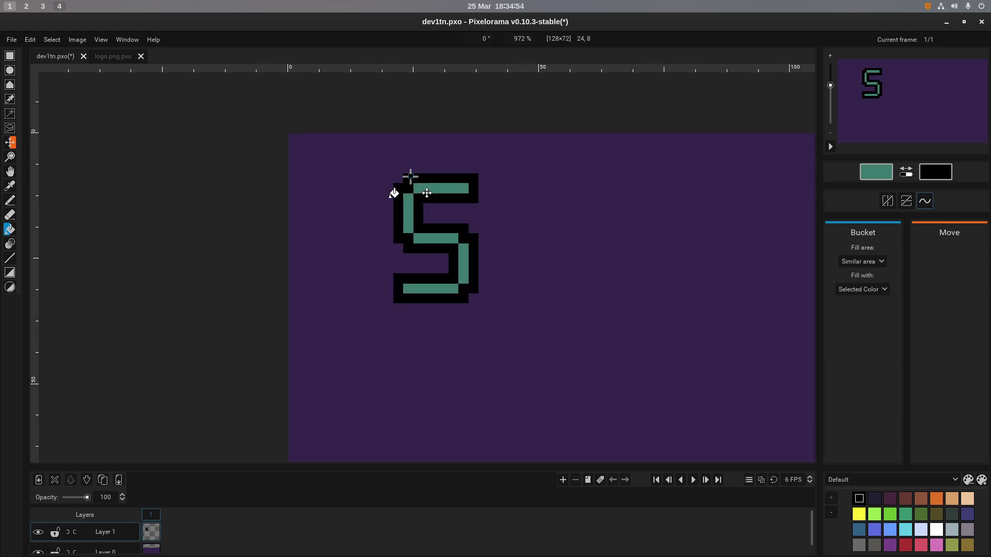
pyautogui.scroll(-2, 521, 184)
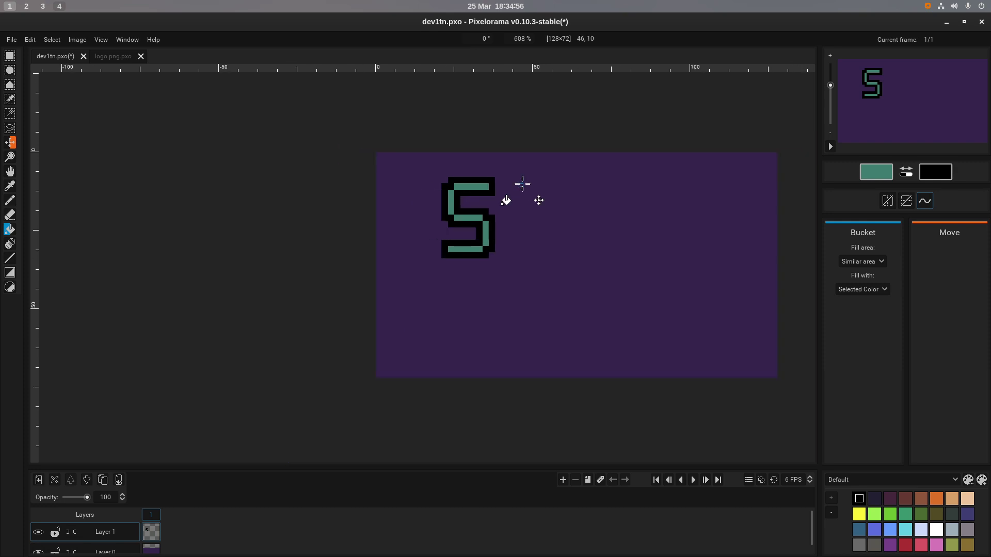
pyautogui.scroll(1, 491, 175)
pyautogui.scroll(-1, 564, 231)
# Return to the Pencil with black as the primary colour and save the project.
pyautogui.scroll(3, 646, 229)
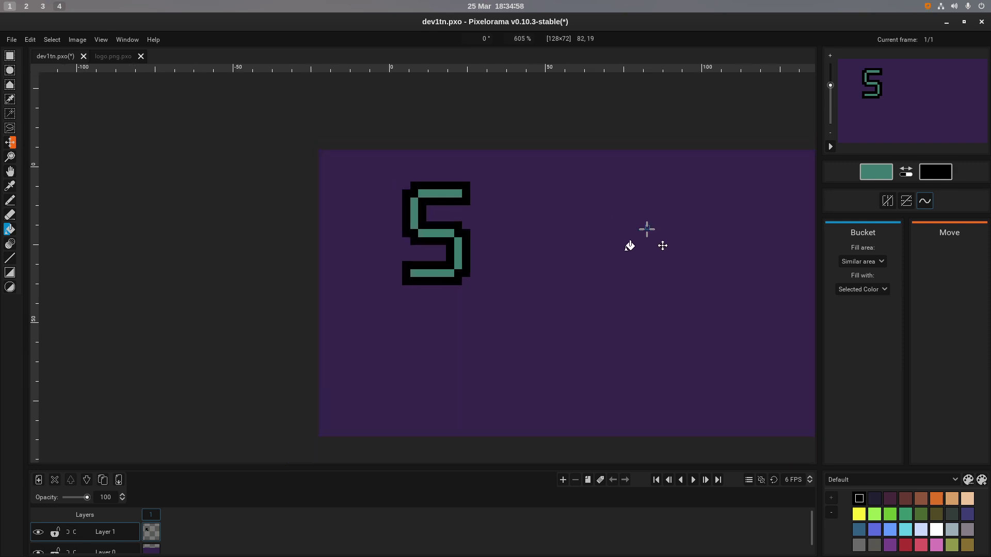
pyautogui.click(9, 201)
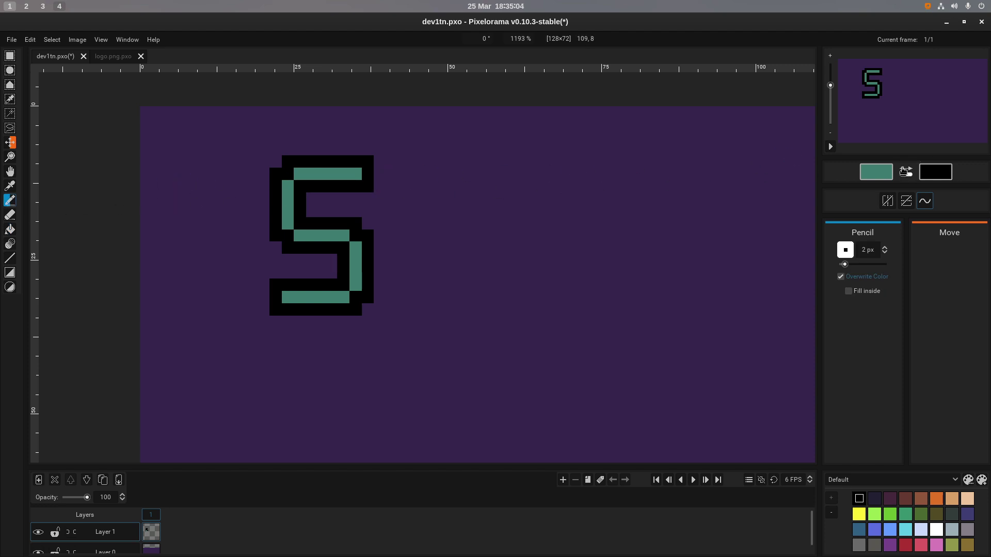
pyautogui.click(906, 171)
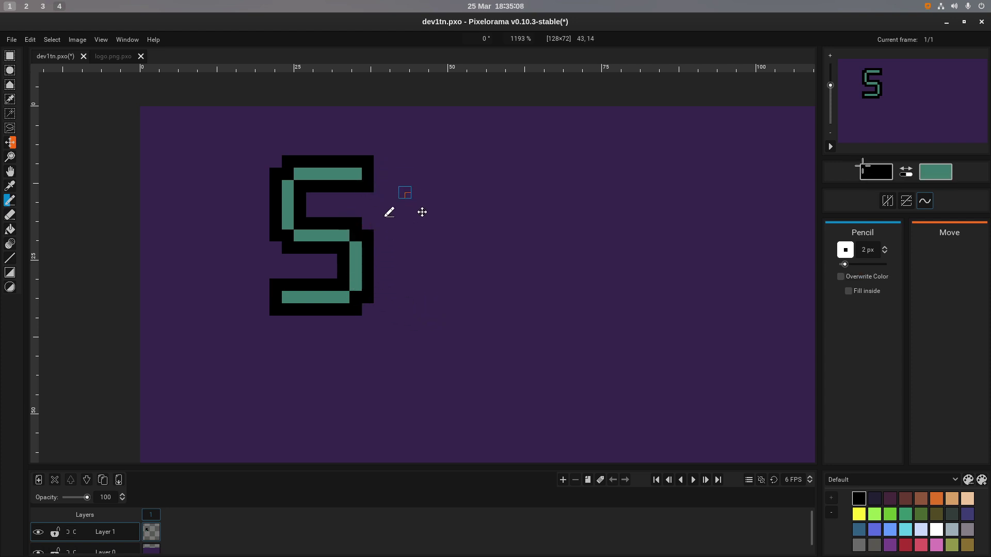
pyautogui.hotkey('ctrl', 's')
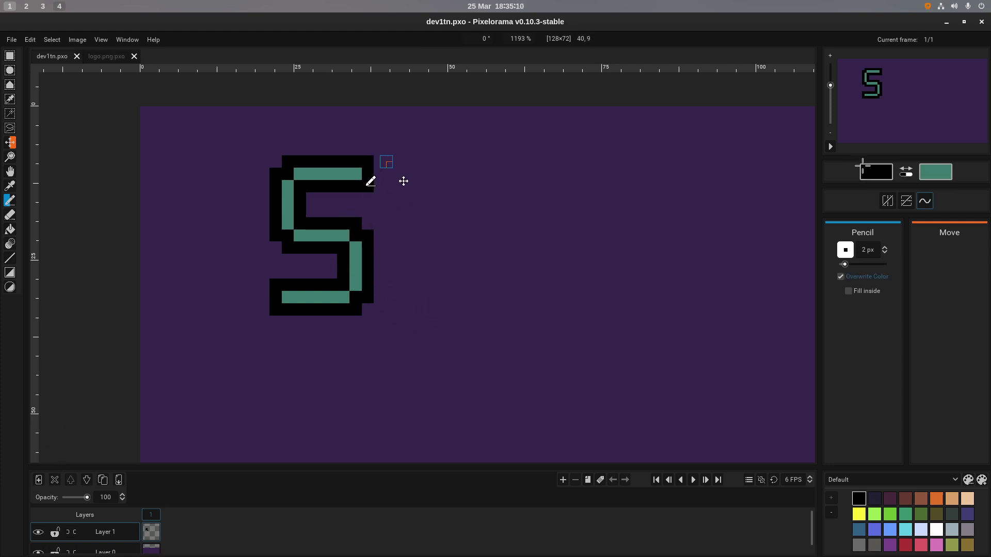
# Outline a tall hollow stem in black directly beside the S, leaving a gap in its right edge at mid-height.
pyautogui.moveTo(383, 162)
pyautogui.mouseDown()
pyautogui.moveTo(380, 309)
pyautogui.moveTo(404, 310)
pyautogui.mouseUp()
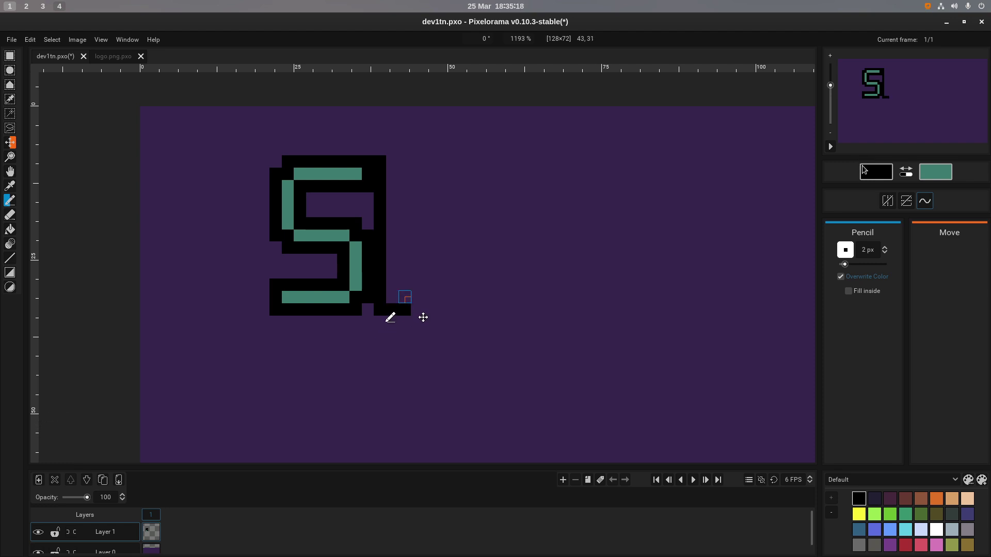
pyautogui.moveTo(392, 161); pyautogui.dragTo(405, 161)
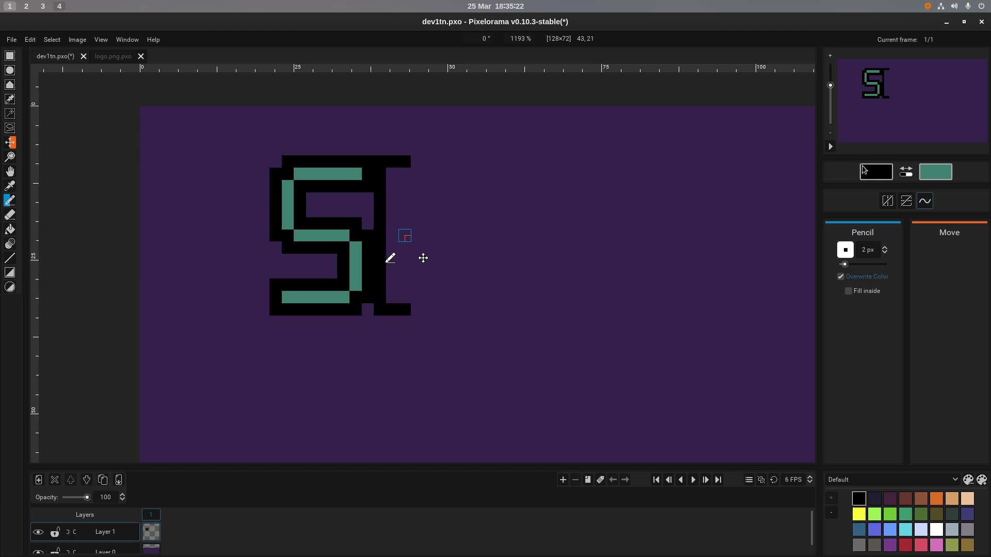
pyautogui.moveTo(404, 174); pyautogui.dragTo(404, 191)
pyautogui.click(405, 210)
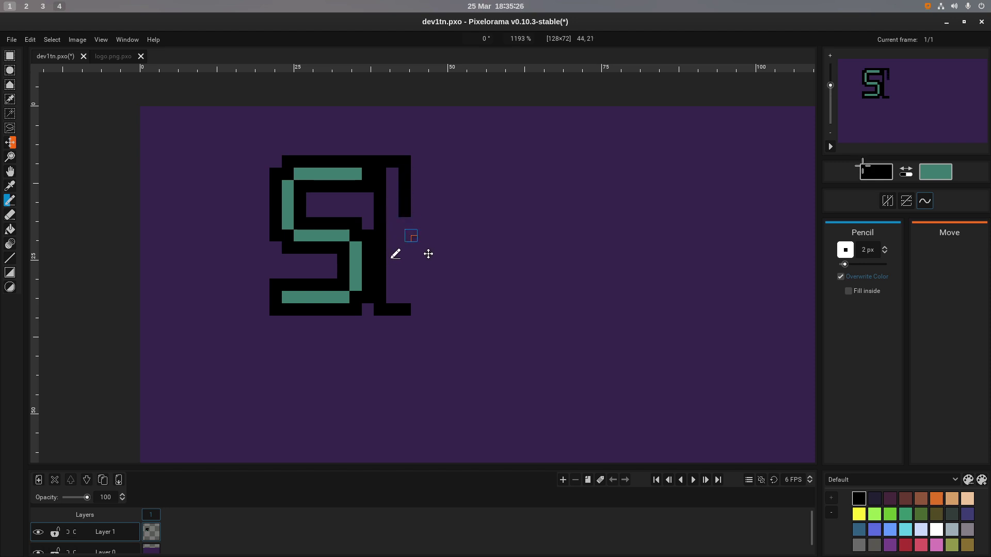
pyautogui.click(404, 298)
pyautogui.moveTo(404, 297); pyautogui.dragTo(405, 260)
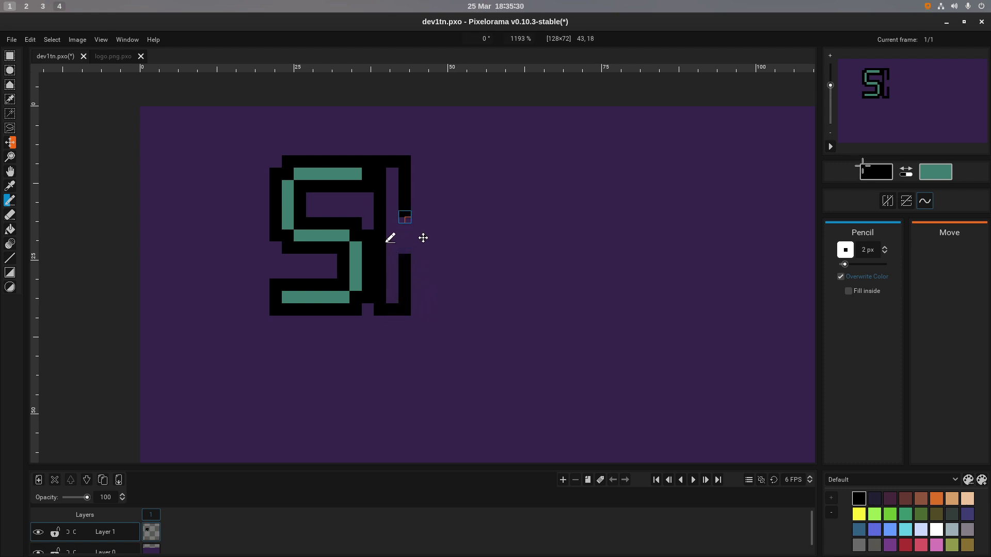
pyautogui.click(405, 223)
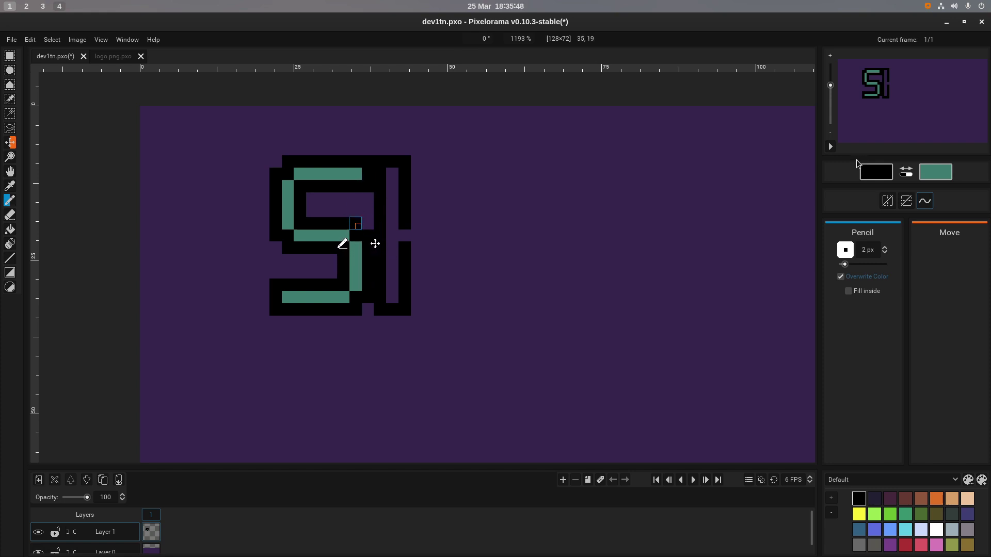
pyautogui.moveTo(342, 246); pyautogui.dragTo(342, 253)
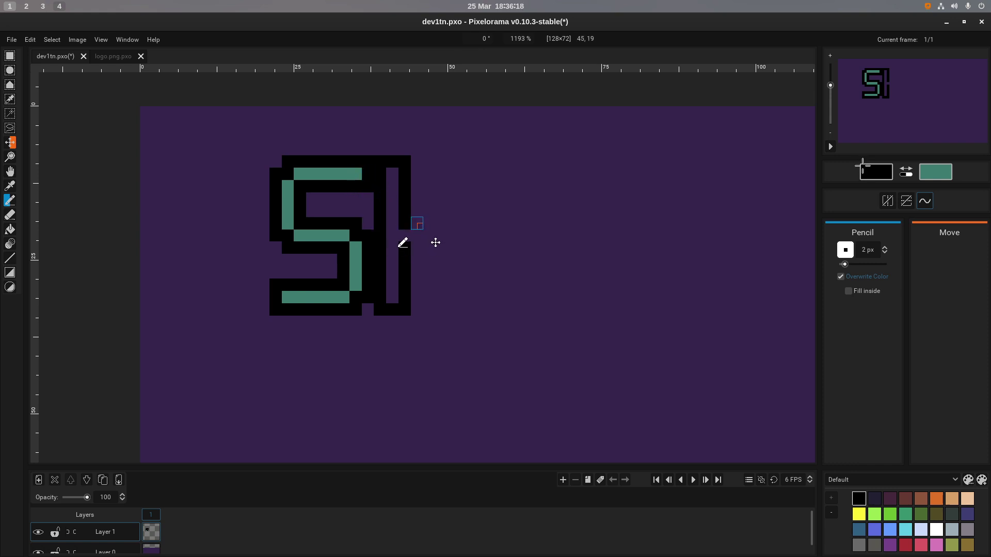
# Draw two parallel bars rightward from the stem's gap and a vertical from the lower bar down to the baseline.
pyautogui.click(417, 223)
pyautogui.moveTo(429, 223); pyautogui.dragTo(442, 223)
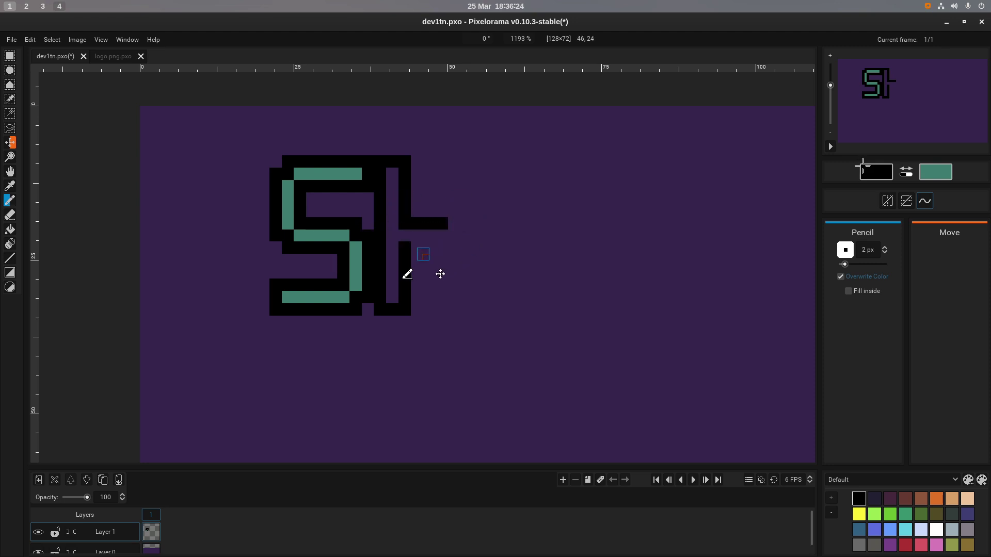
pyautogui.click(417, 247)
pyautogui.click(430, 248)
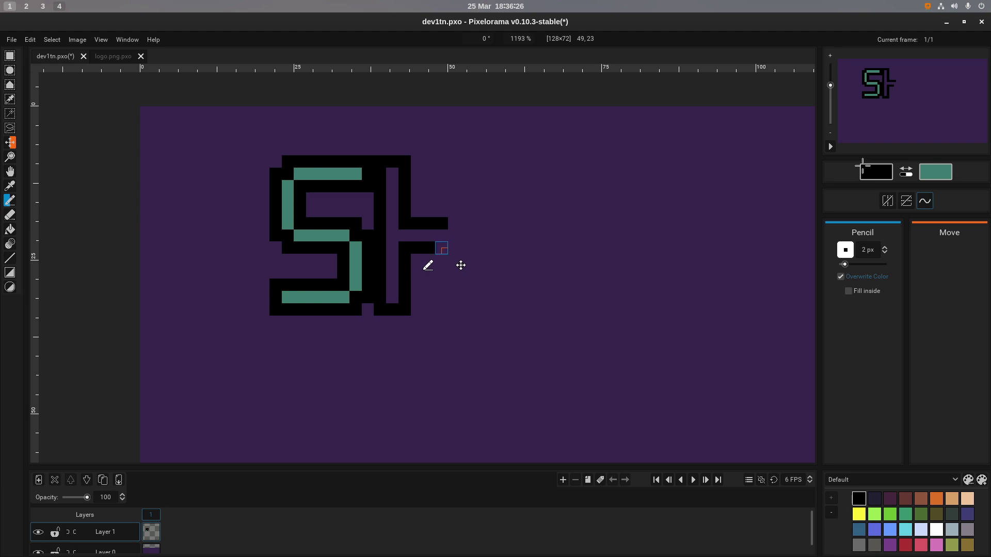
pyautogui.click(442, 247)
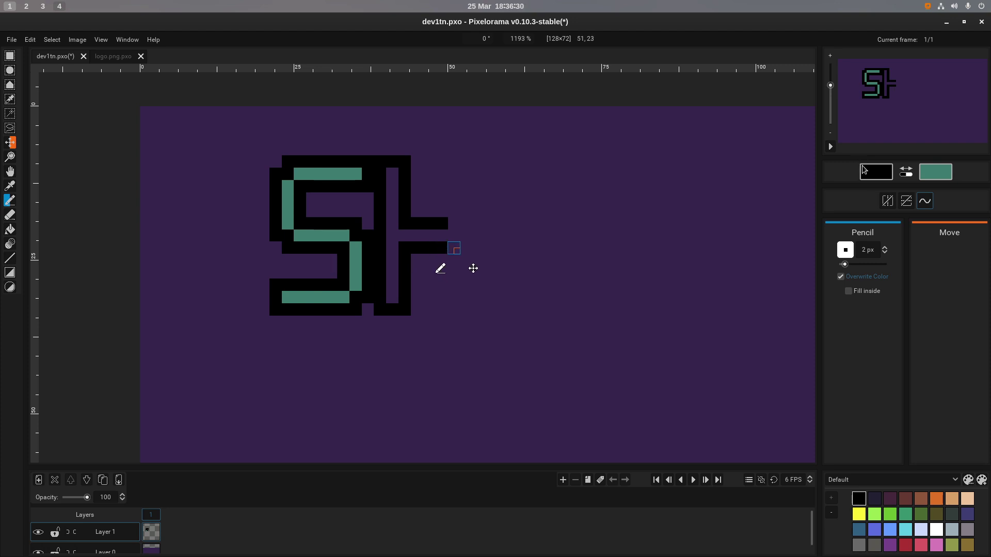
pyautogui.moveTo(454, 248); pyautogui.dragTo(453, 310)
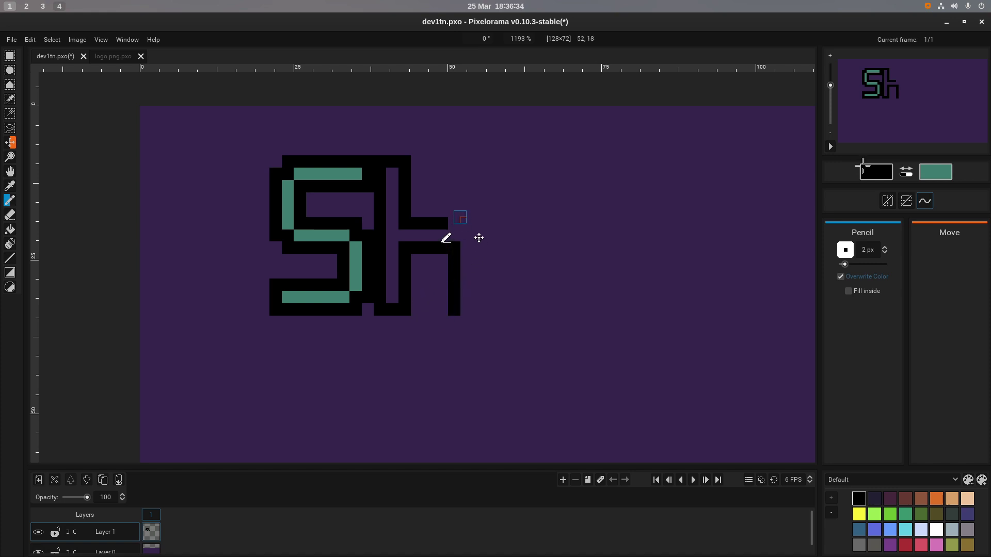
# Outline the H's second stem in black to close the letter, and fill its hollow interior with teal using the Bucket.
pyautogui.moveTo(453, 222)
pyautogui.mouseDown()
pyautogui.moveTo(454, 162)
pyautogui.moveTo(478, 161)
pyautogui.moveTo(478, 312)
pyautogui.mouseUp()
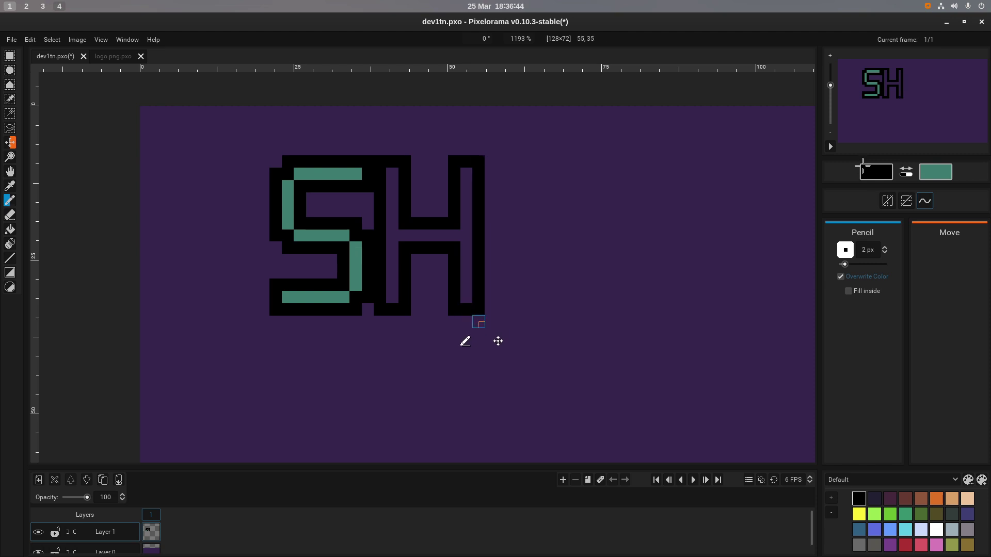
pyautogui.press('x')
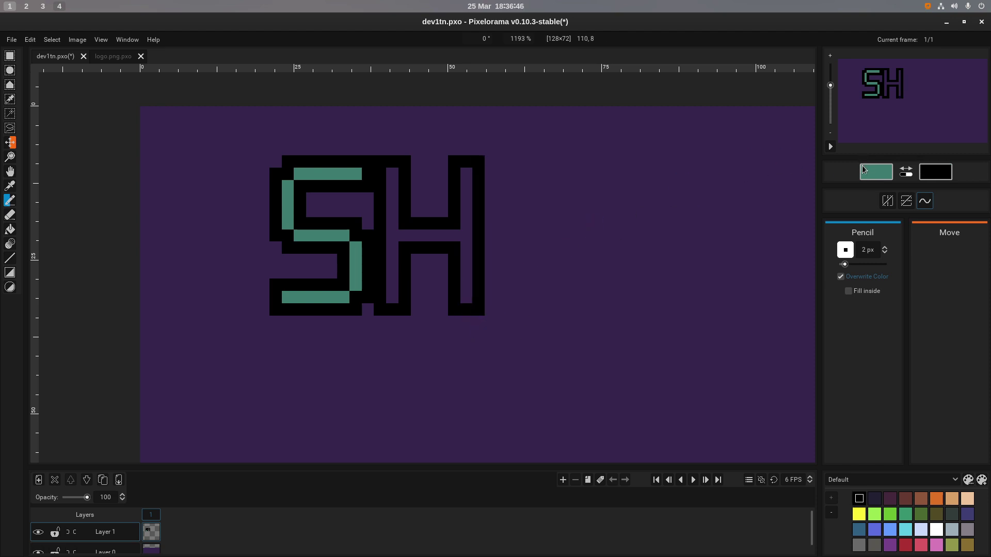
pyautogui.press('b')
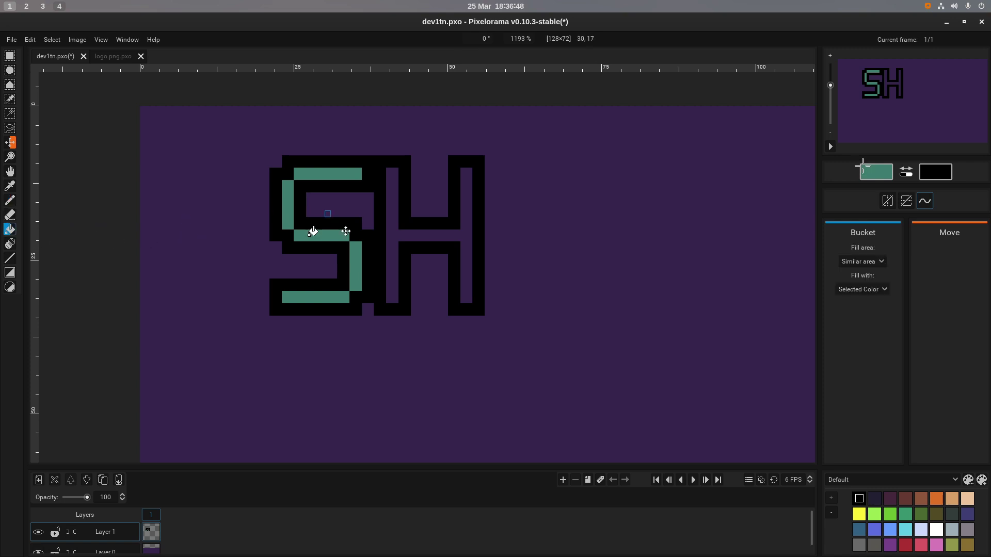
pyautogui.click(393, 247)
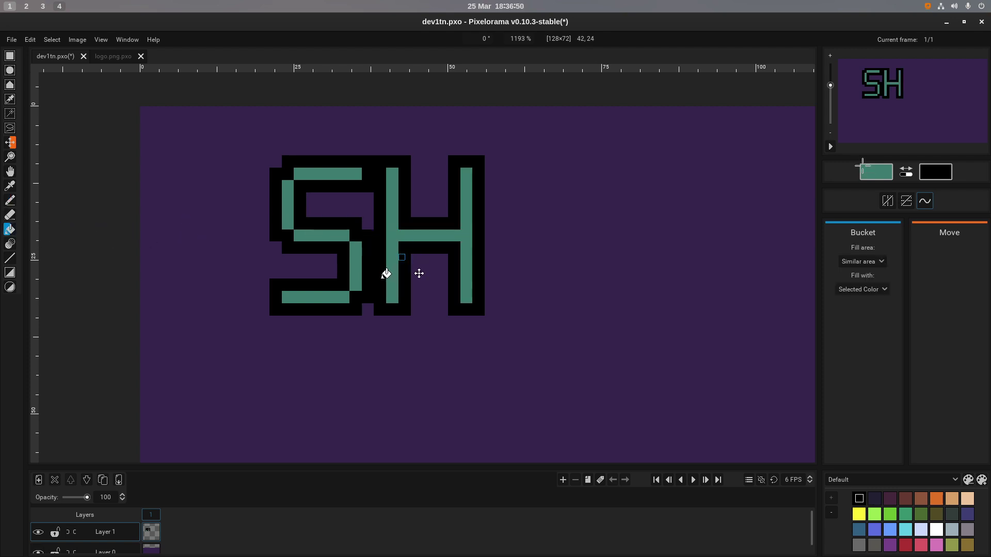
# Save the project and return to the Pencil with black as the primary colour.
pyautogui.press('p')
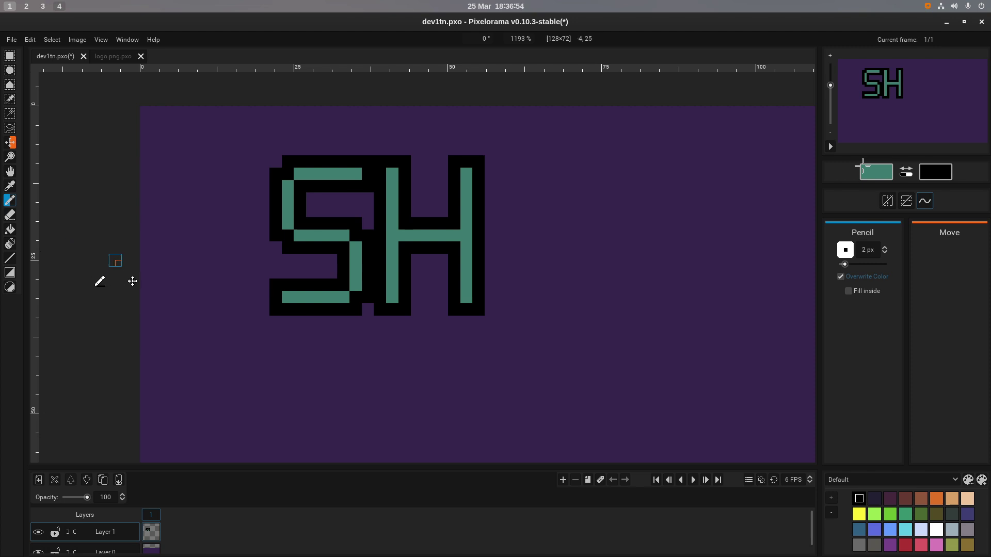
pyautogui.hotkey('ctrl', 's')
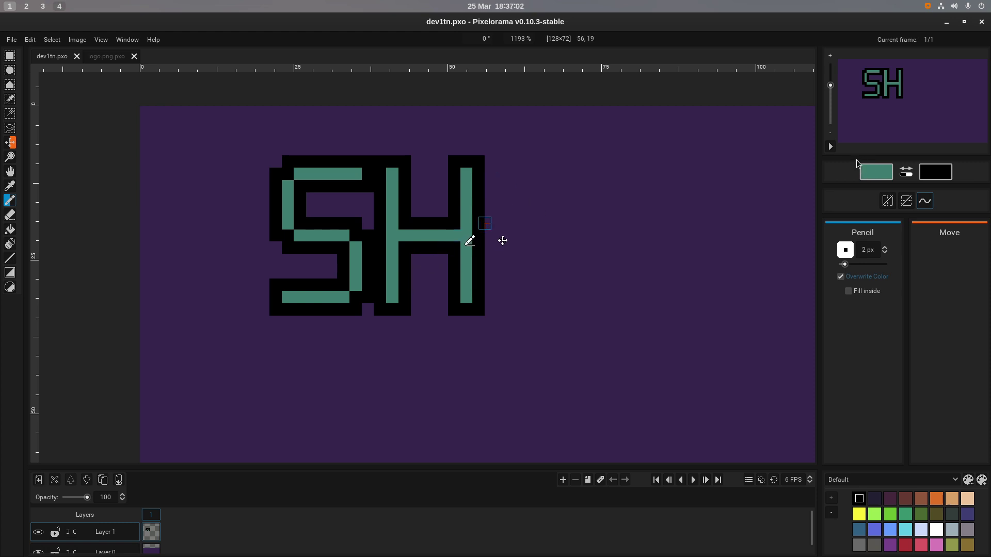
pyautogui.moveTo(469, 239)
pyautogui.mouseDown()
pyautogui.moveTo(219, 217)
pyautogui.moveTo(323, 250)
pyautogui.moveTo(365, 232)
pyautogui.moveTo(407, 239)
pyautogui.moveTo(413, 261)
pyautogui.moveTo(316, 250)
pyautogui.moveTo(389, 239)
pyautogui.moveTo(308, 222)
pyautogui.moveTo(388, 242)
pyautogui.mouseUp()
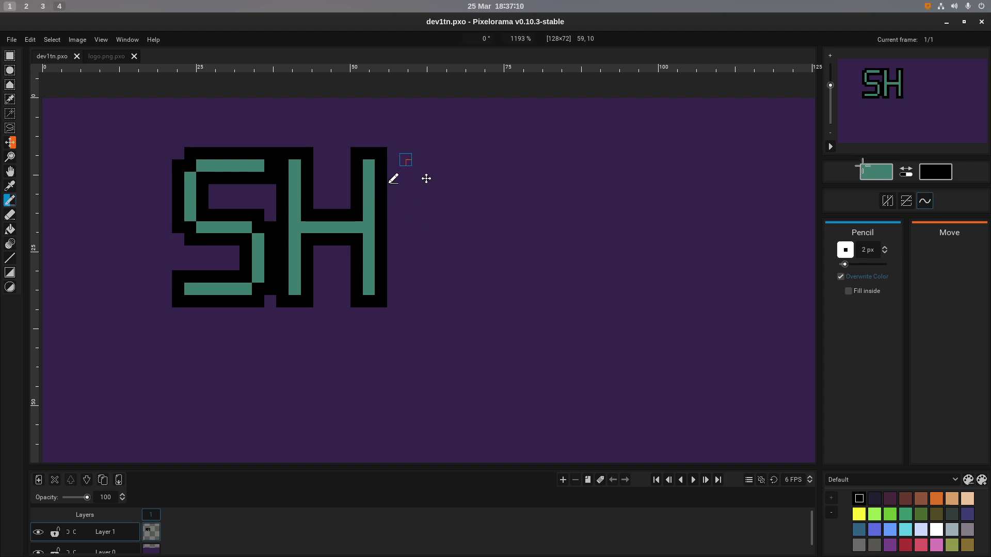
pyautogui.click(405, 153)
pyautogui.hotkey('ctrl', 'z')
pyautogui.press('x')
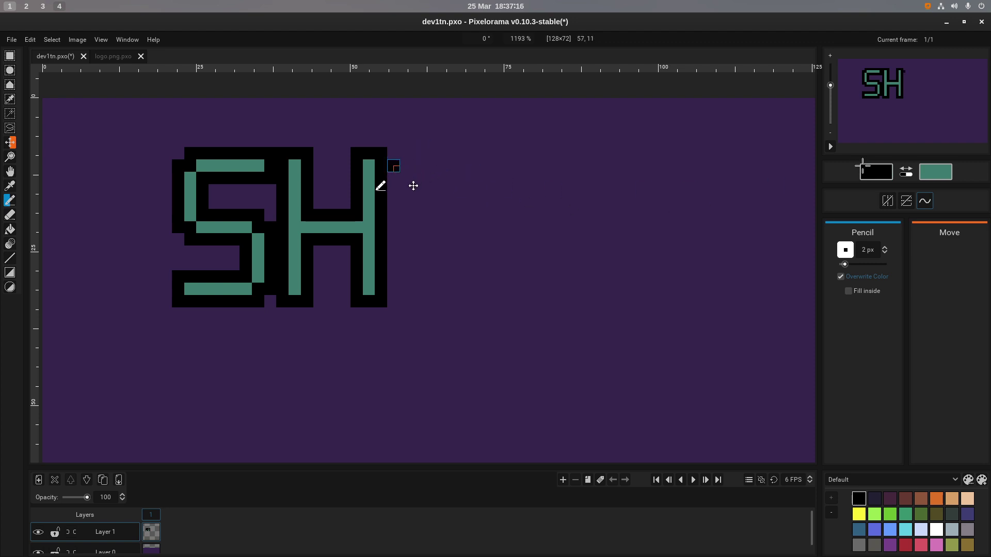
# Outline a tall O in black directly beside the H, with straight sides, top and baseline and stepped outer corners, checking the logo lettering for reference.
pyautogui.moveTo(393, 165)
pyautogui.mouseDown()
pyautogui.moveTo(394, 304)
pyautogui.moveTo(395, 294)
pyautogui.moveTo(476, 303)
pyautogui.moveTo(407, 303)
pyautogui.moveTo(455, 302)
pyautogui.mouseUp()
pyautogui.hotkey('ctrl', 'z')
pyautogui.click(405, 302)
pyautogui.hotkey('ctrl', 'Tab')
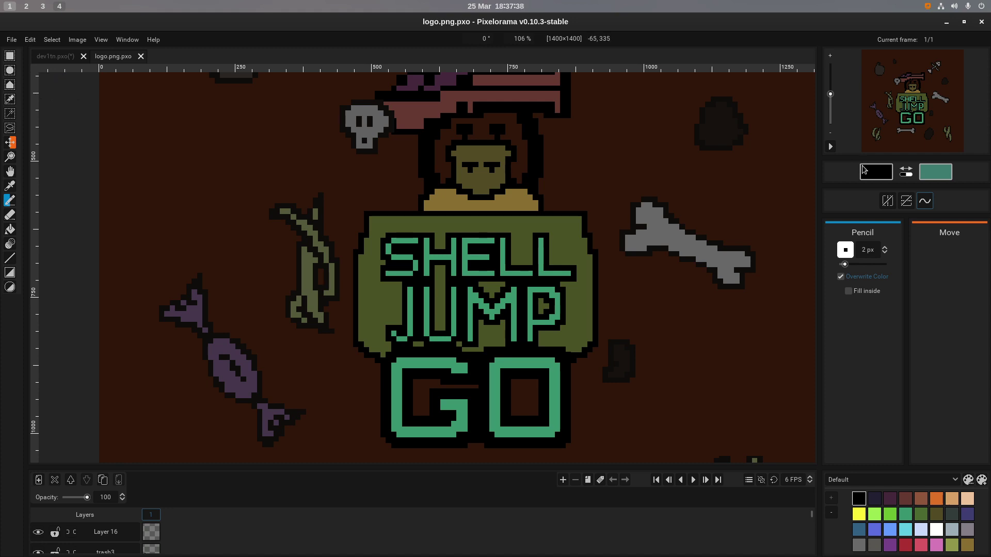
pyautogui.hotkey('ctrl', 'Tab')
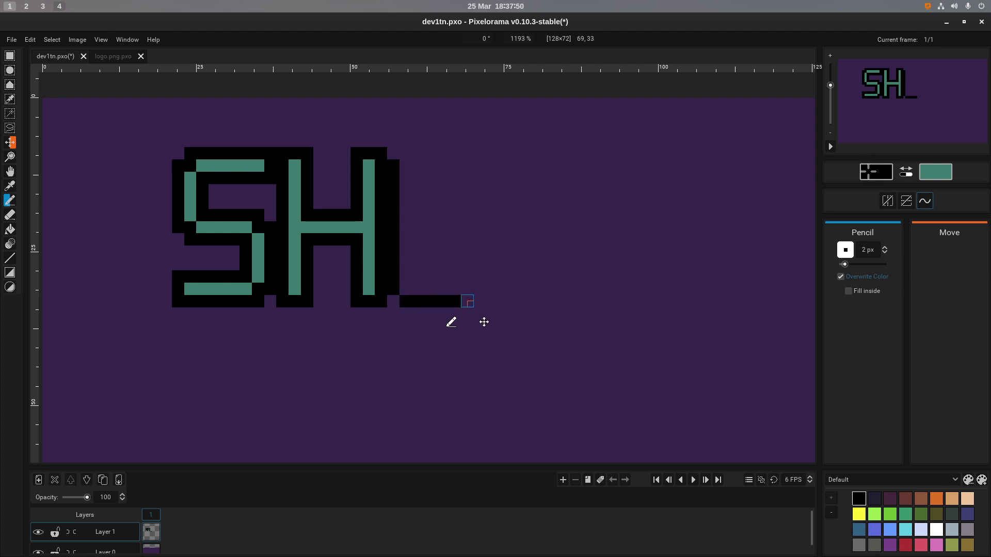
pyautogui.click(468, 301)
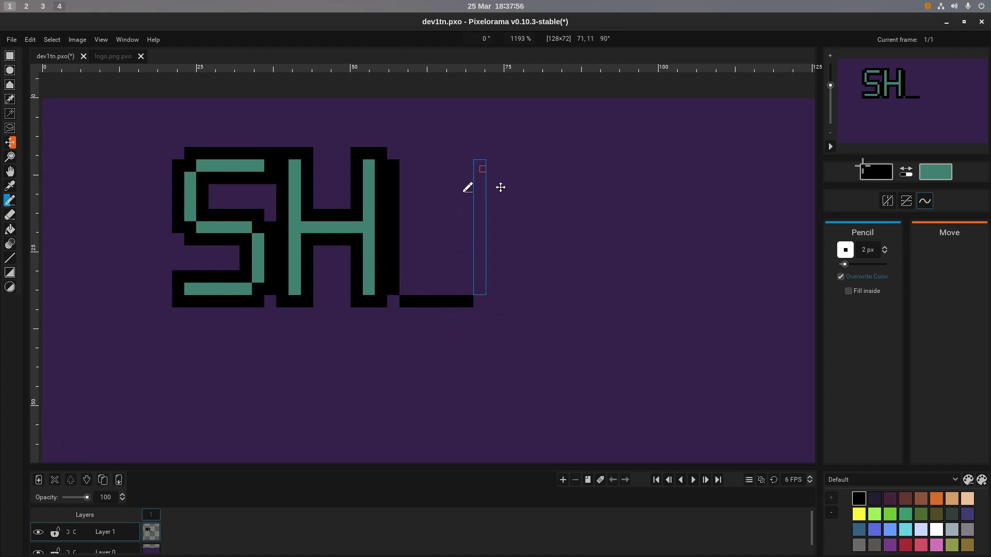
pyautogui.keyDown('shift'); pyautogui.click(483, 169); pyautogui.keyUp('shift')
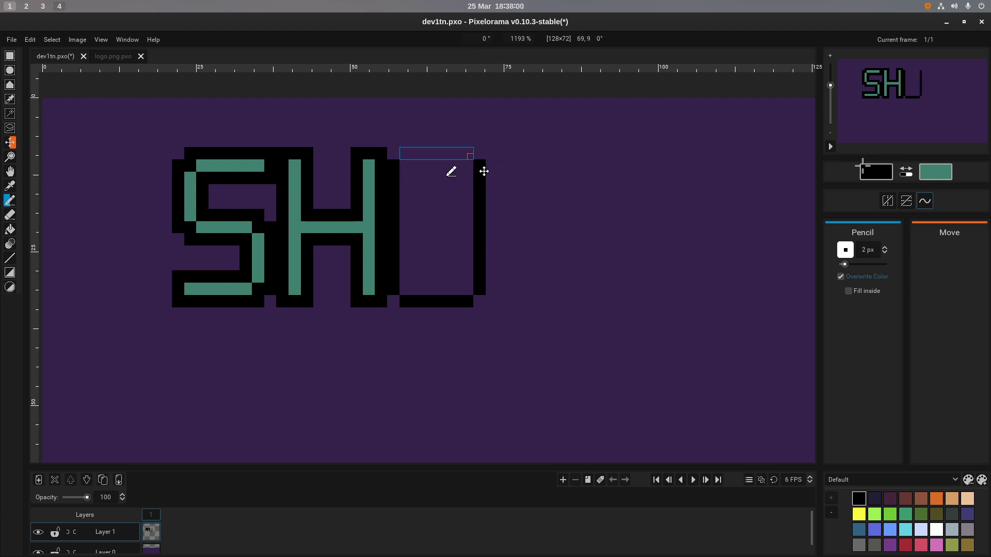
pyautogui.keyDown('shift'); pyautogui.click(471, 157); pyautogui.keyUp('shift')
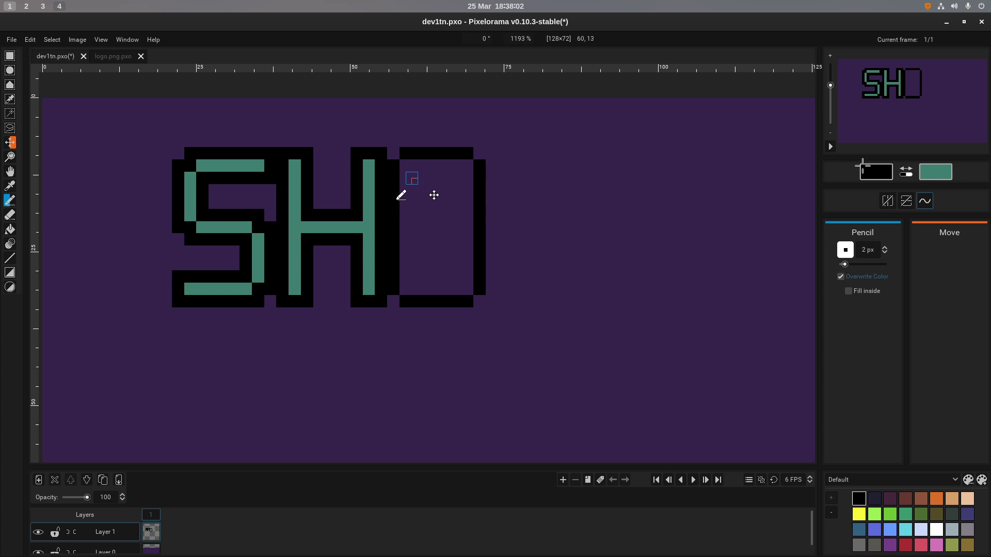
# Add a 2 px black block inside each of the four corners of the O's outer outline.
pyautogui.click(406, 166)
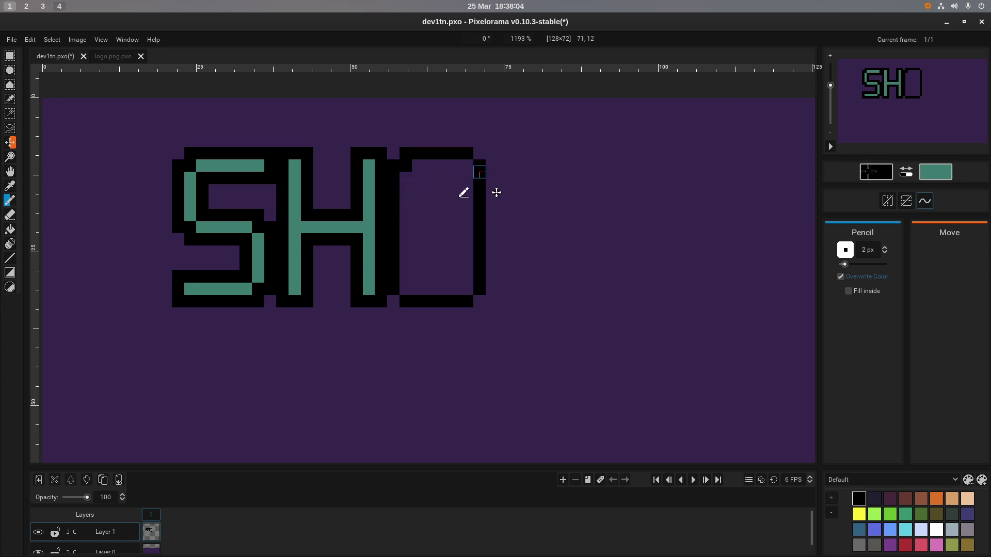
pyautogui.click(467, 166)
pyautogui.click(467, 289)
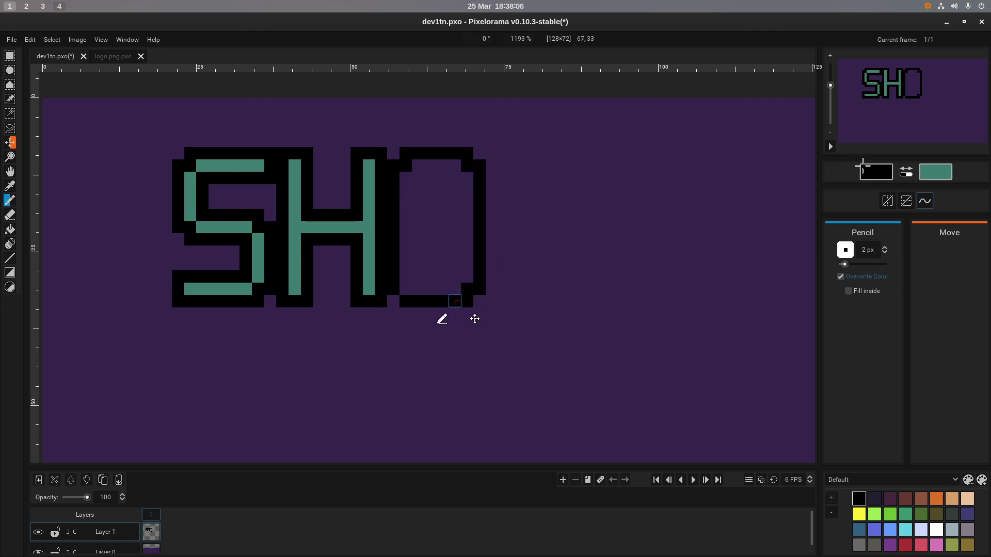
pyautogui.click(406, 289)
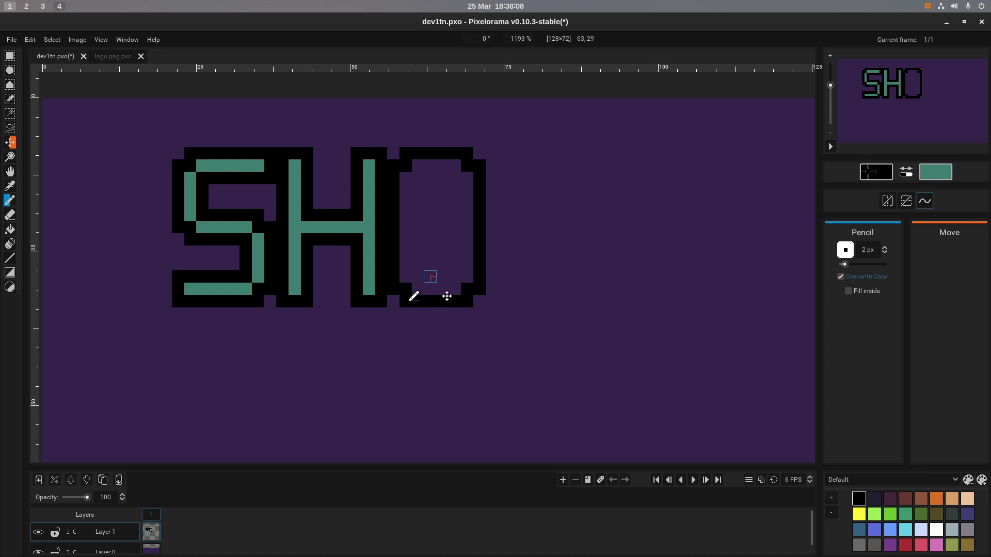
# Draw a smaller black ring inside the O with stepped corners, leaving an even hollow band between both outlines.
pyautogui.click(430, 277)
pyautogui.click(443, 277)
pyautogui.click(442, 264)
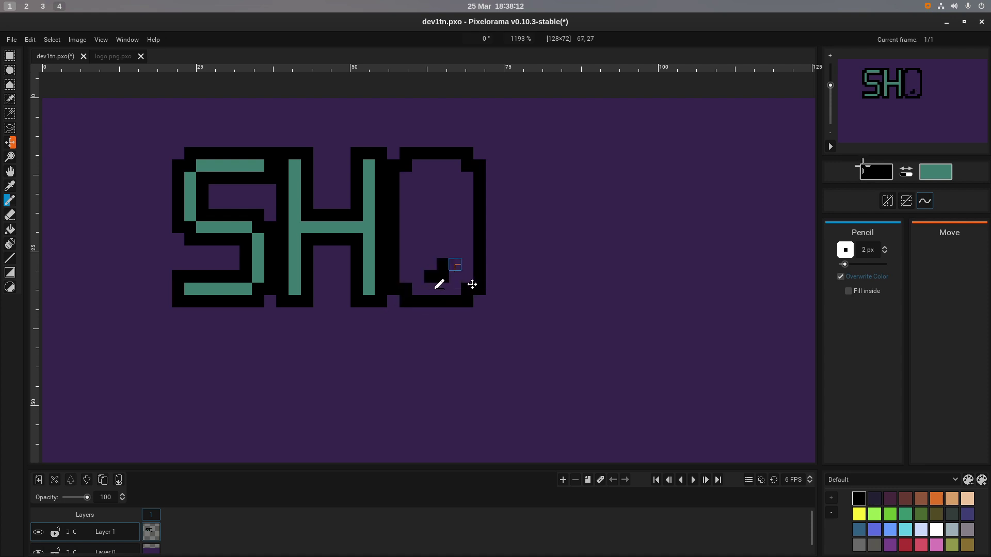
pyautogui.moveTo(418, 264)
pyautogui.mouseDown()
pyautogui.moveTo(418, 184)
pyautogui.moveTo(421, 193)
pyautogui.mouseUp()
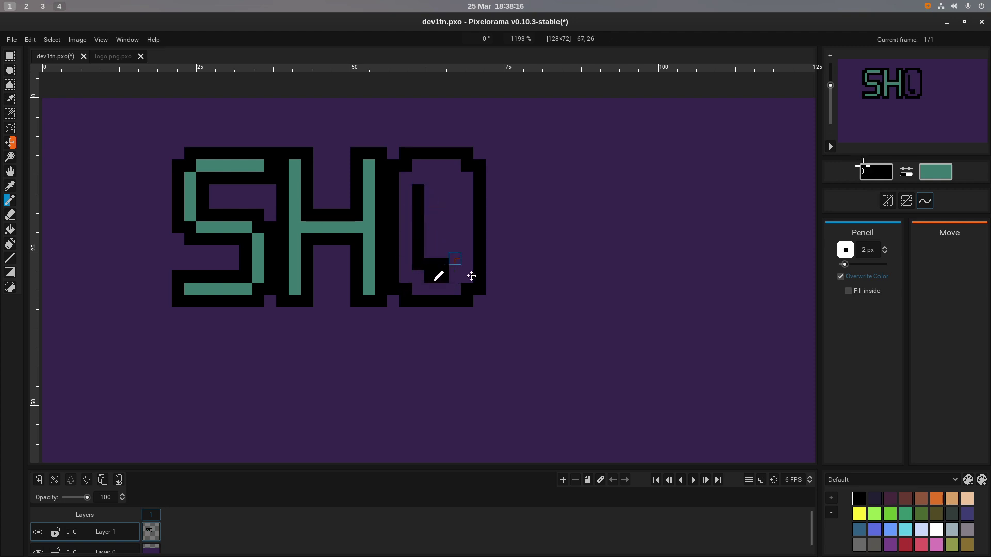
pyautogui.moveTo(457, 267)
pyautogui.mouseDown()
pyautogui.moveTo(458, 193)
pyautogui.moveTo(430, 181)
pyautogui.mouseUp()
pyautogui.click(431, 190)
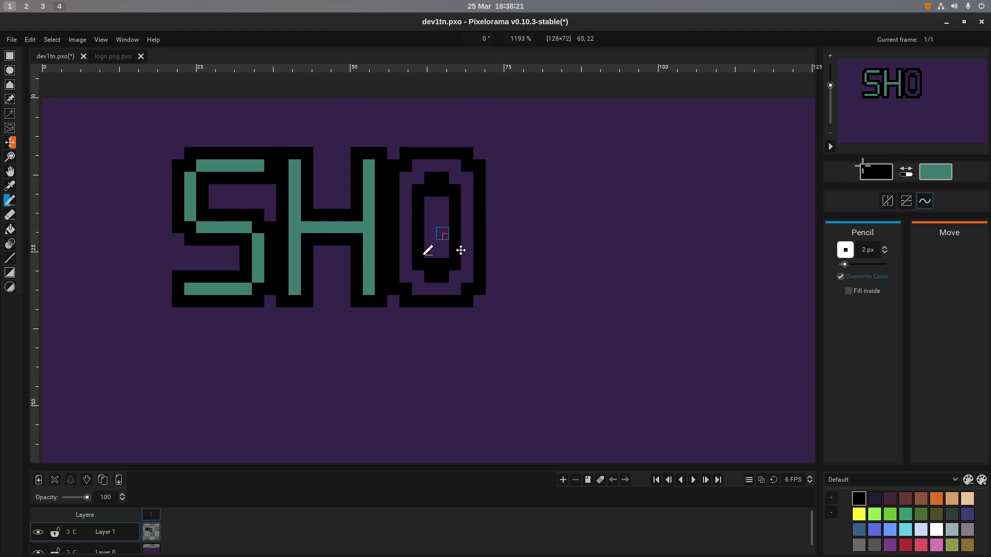
pyautogui.click(480, 301)
# Try filling the O's hollow band with teal using the Bucket, and return to the black Pencil.
pyautogui.press('x')
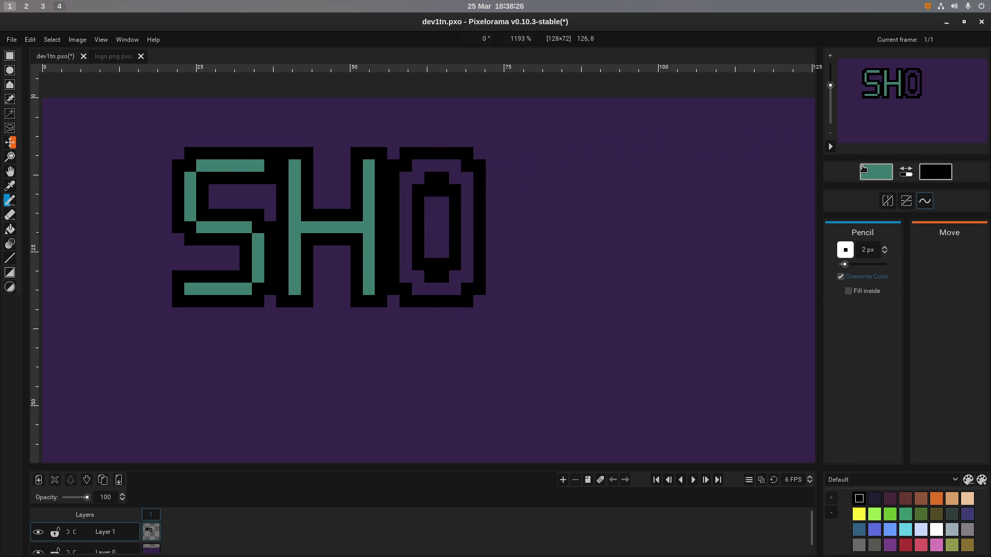
pyautogui.press('b')
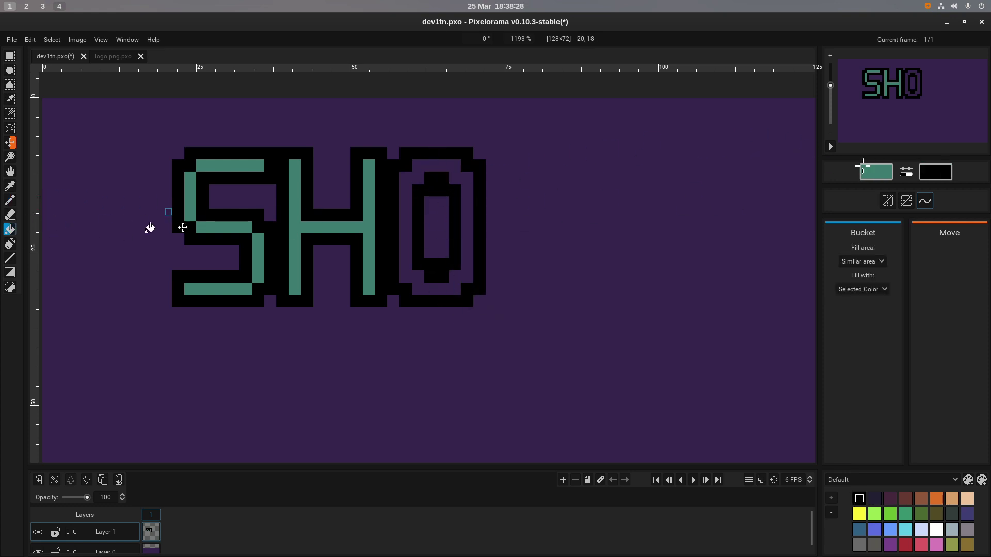
pyautogui.click(416, 199)
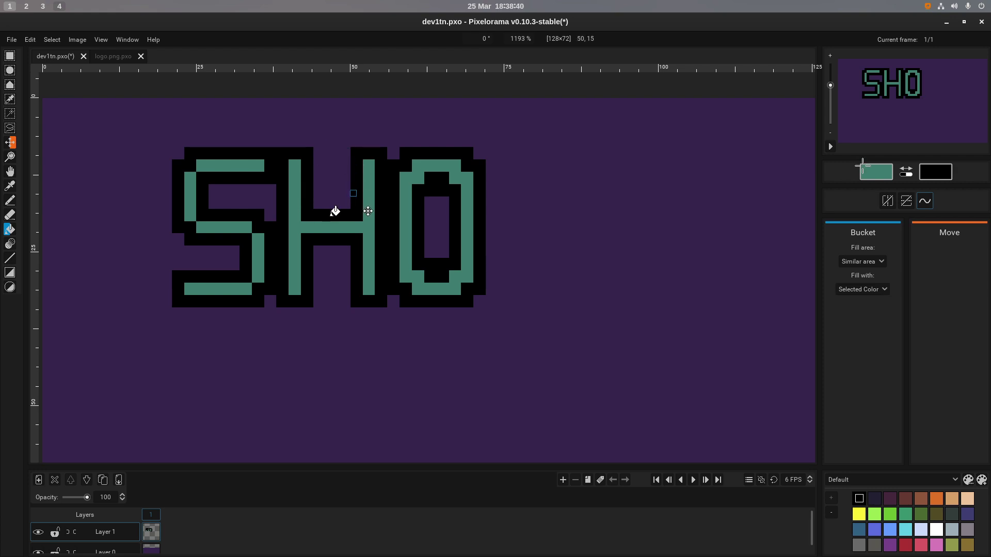
pyautogui.hotkey('ctrl', 'z')
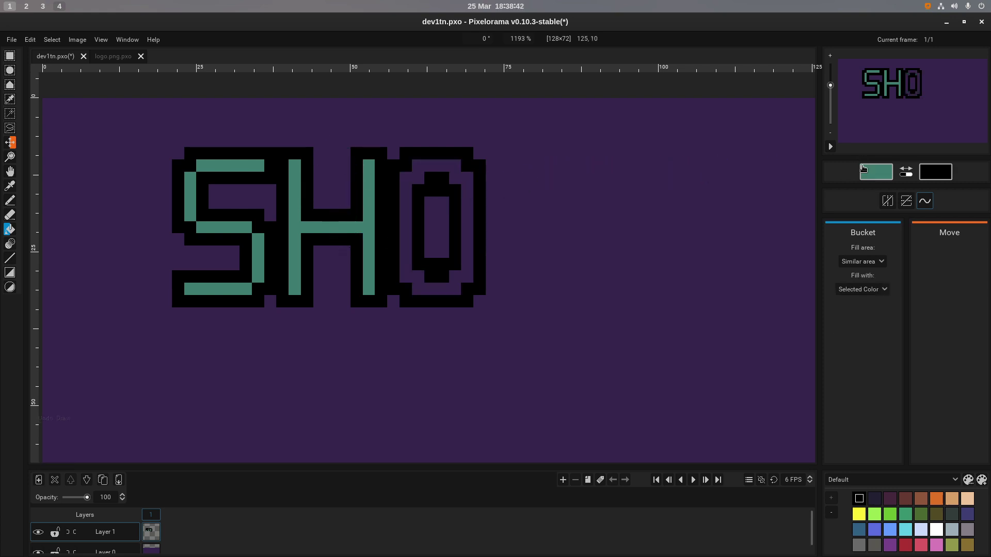
pyautogui.press('x')
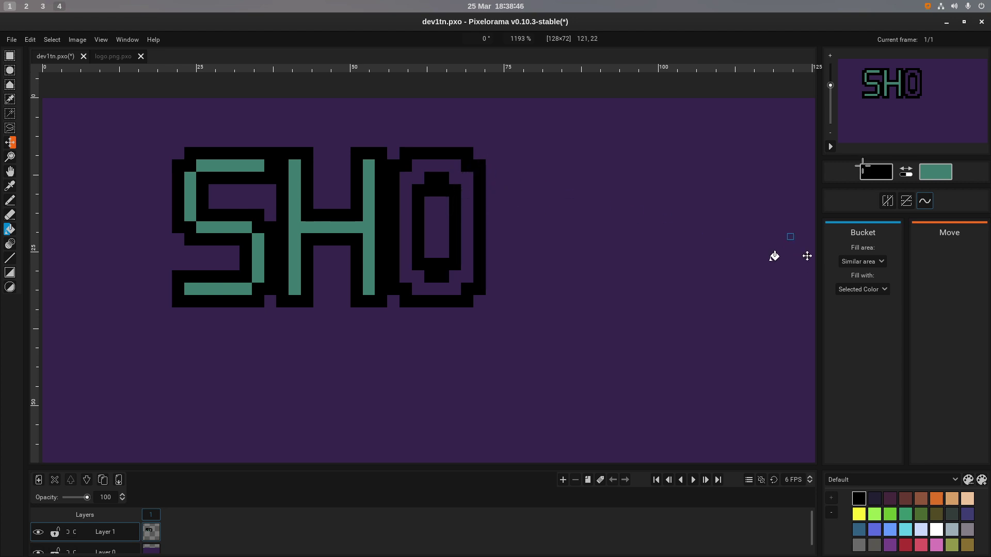
pyautogui.press('p')
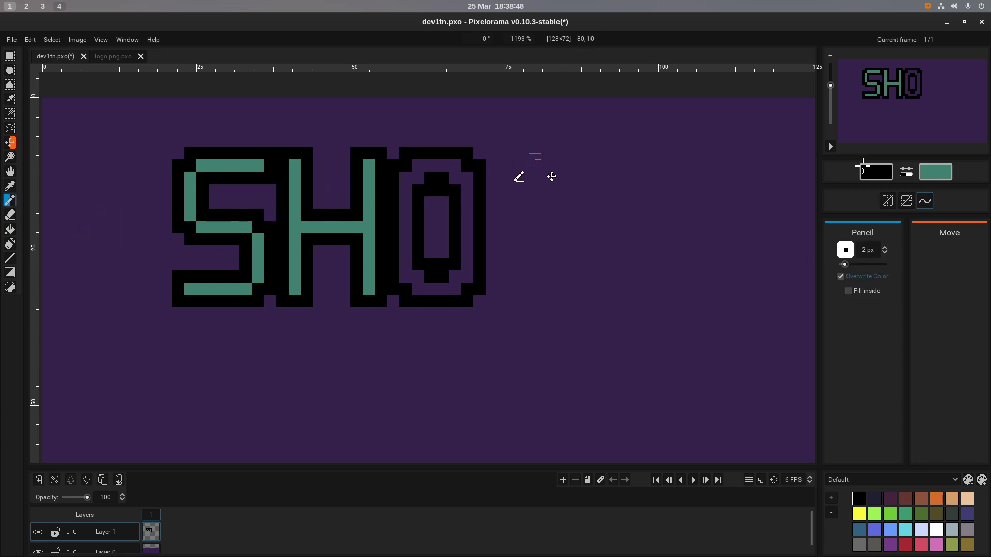
# Widen the O with an extra 2 px black column along its right side, and paint its top and right strokes teal.
pyautogui.click(499, 172)
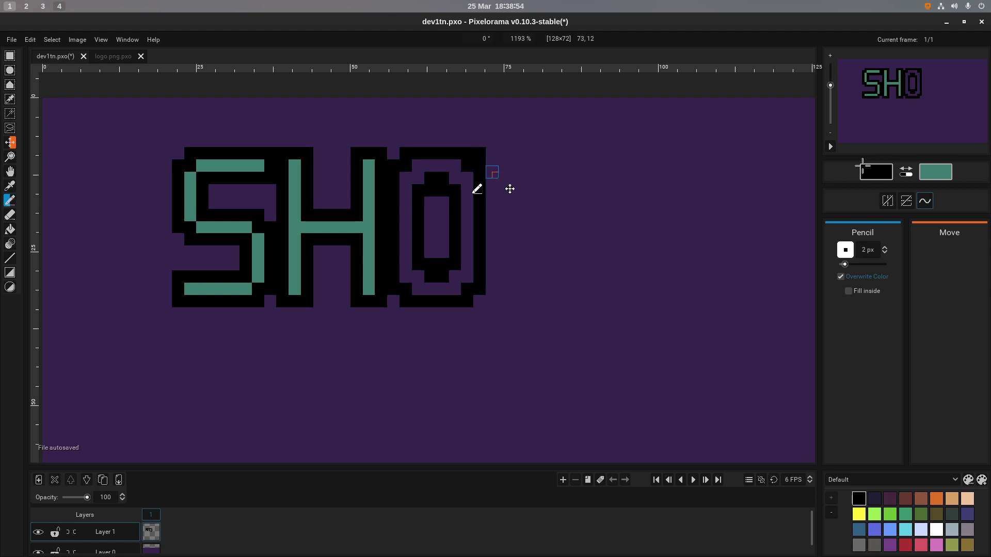
pyautogui.click(492, 165)
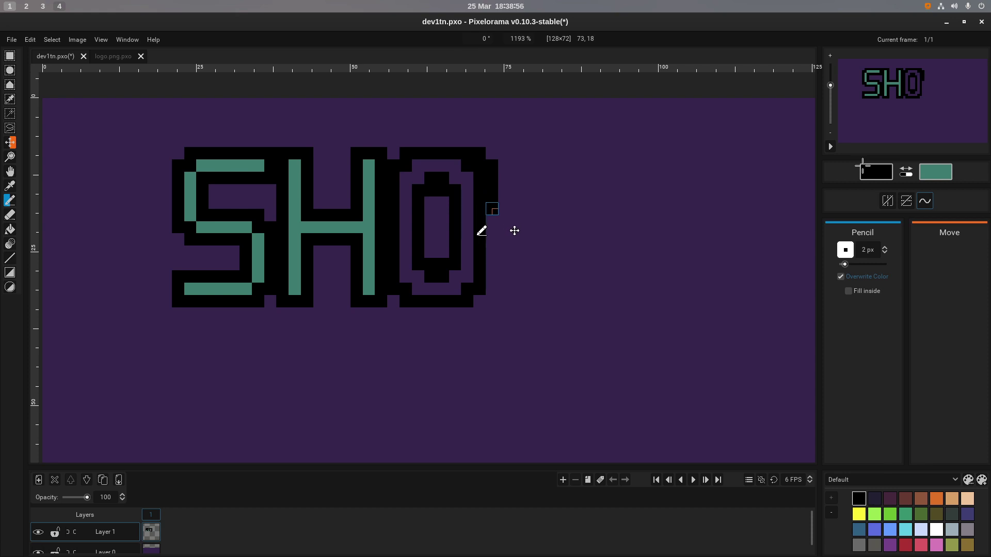
pyautogui.hotkey('ctrl', 'z')
pyautogui.hotkey('ctrl', 'z')
pyautogui.moveTo(492, 166); pyautogui.dragTo(486, 301)
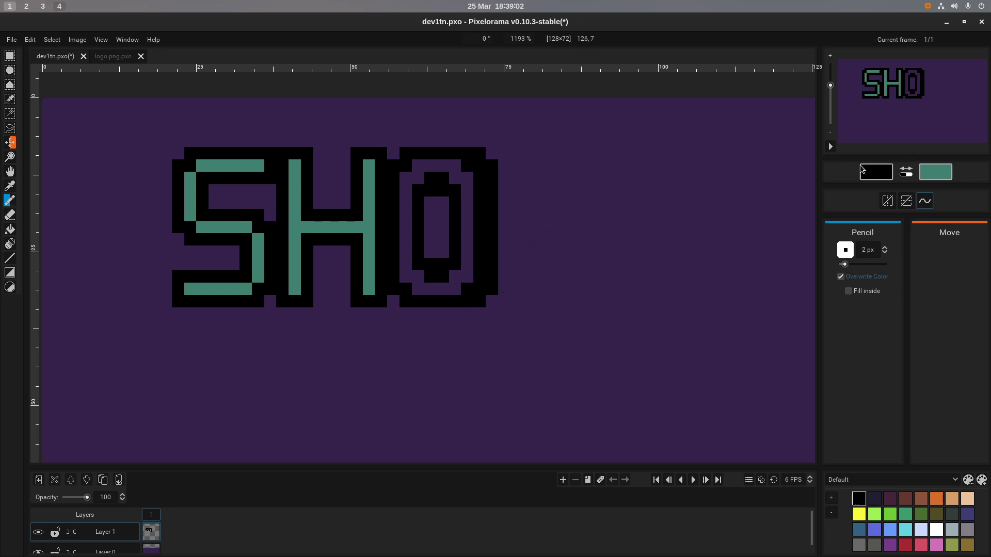
pyautogui.press('x')
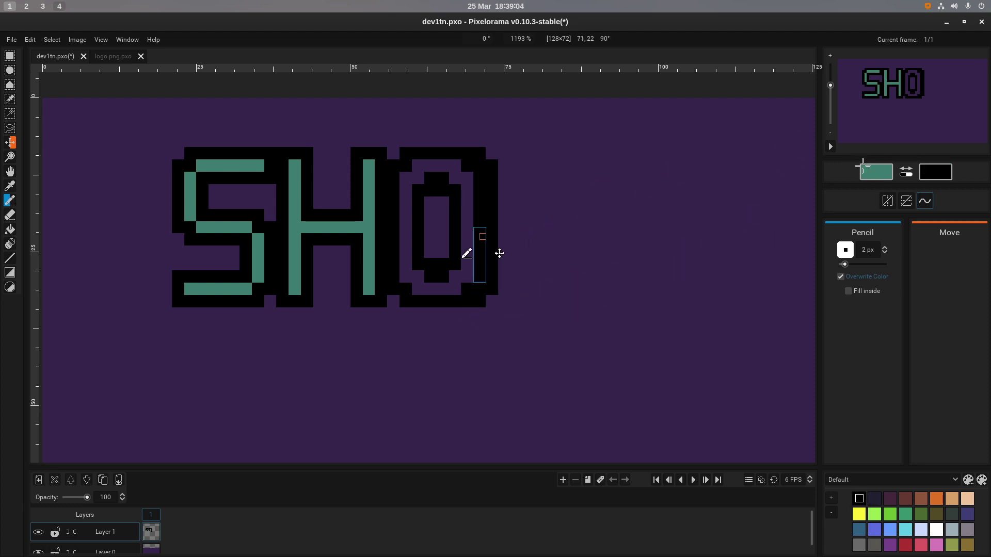
pyautogui.moveTo(499, 253)
pyautogui.mouseDown()
pyautogui.moveTo(501, 200)
pyautogui.moveTo(488, 186)
pyautogui.moveTo(419, 166)
pyautogui.mouseUp()
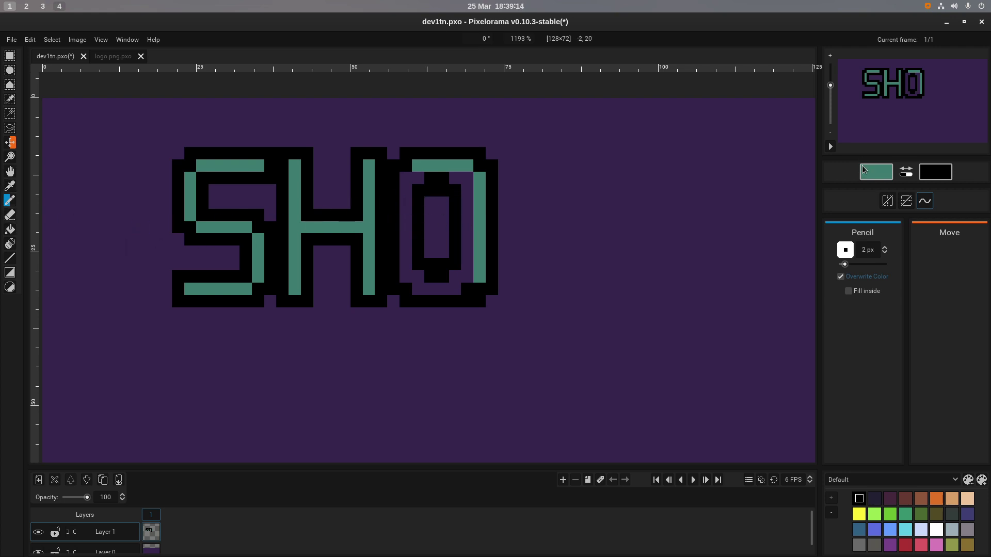
# Erase the right side of the O's inner ring and redraw it in black 2 px further right, against the teal stroke.
pyautogui.press('e')
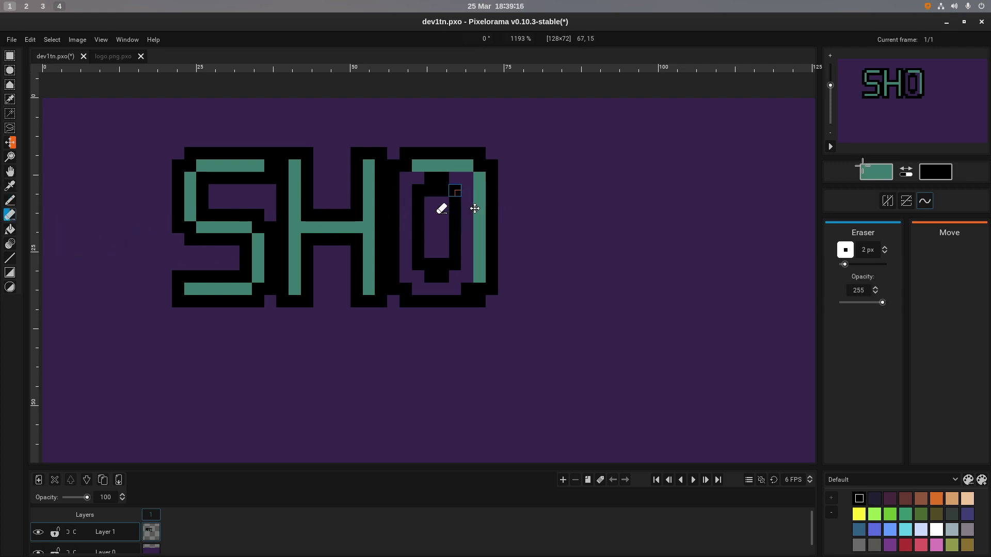
pyautogui.moveTo(455, 185)
pyautogui.mouseDown()
pyautogui.moveTo(456, 258)
pyautogui.moveTo(443, 265)
pyautogui.moveTo(442, 188)
pyautogui.moveTo(446, 196)
pyautogui.mouseUp()
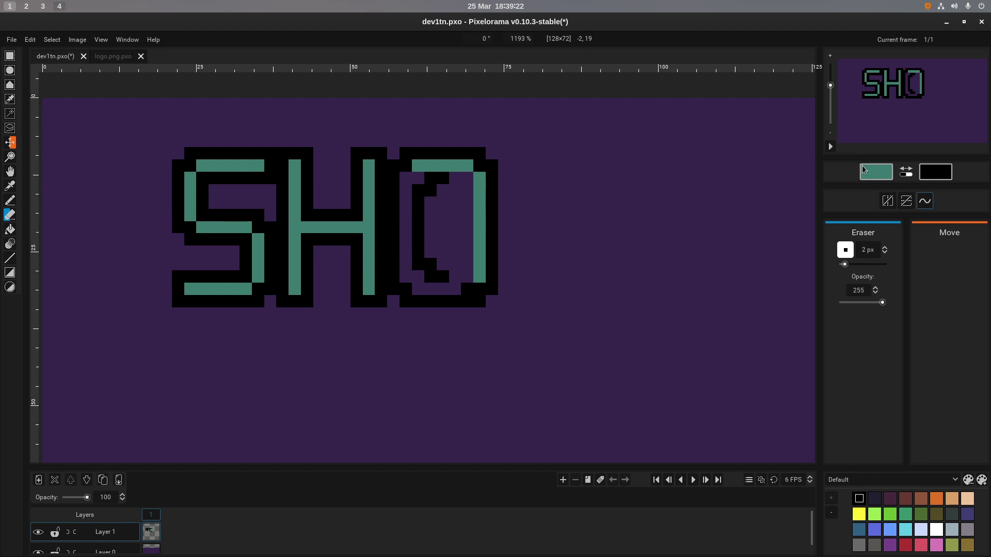
pyautogui.press('b')
pyautogui.press('x')
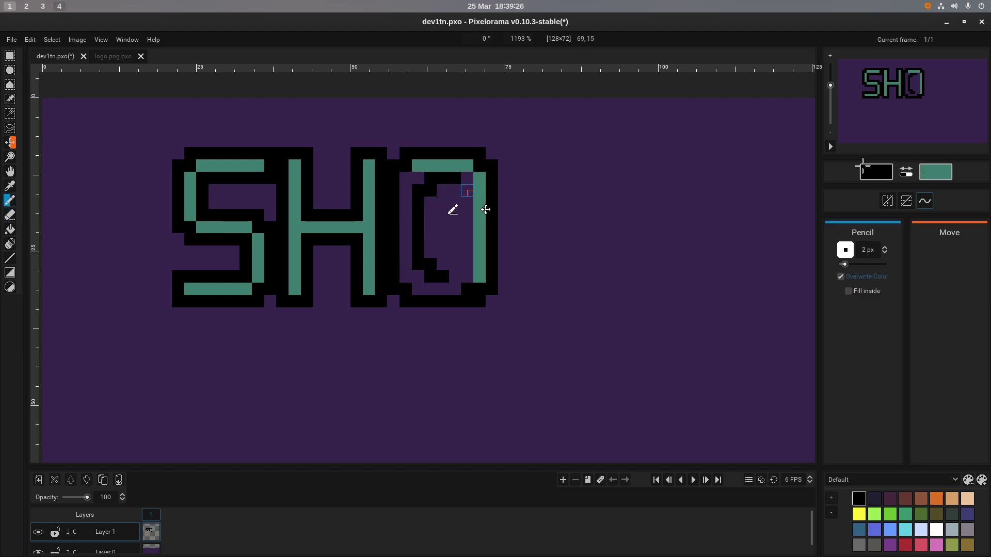
pyautogui.click(469, 188)
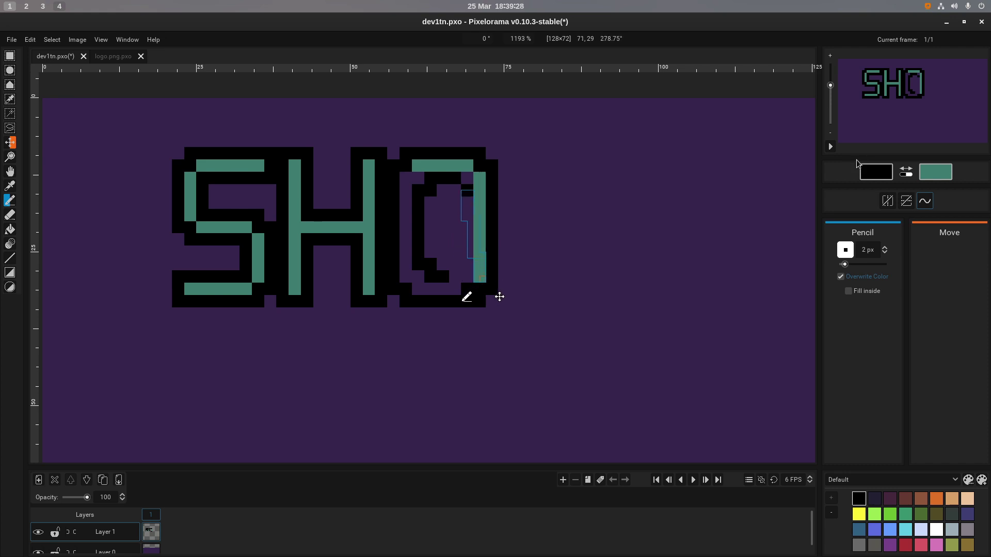
pyautogui.keyDown('shift'); pyautogui.click(467, 277); pyautogui.keyUp('shift')
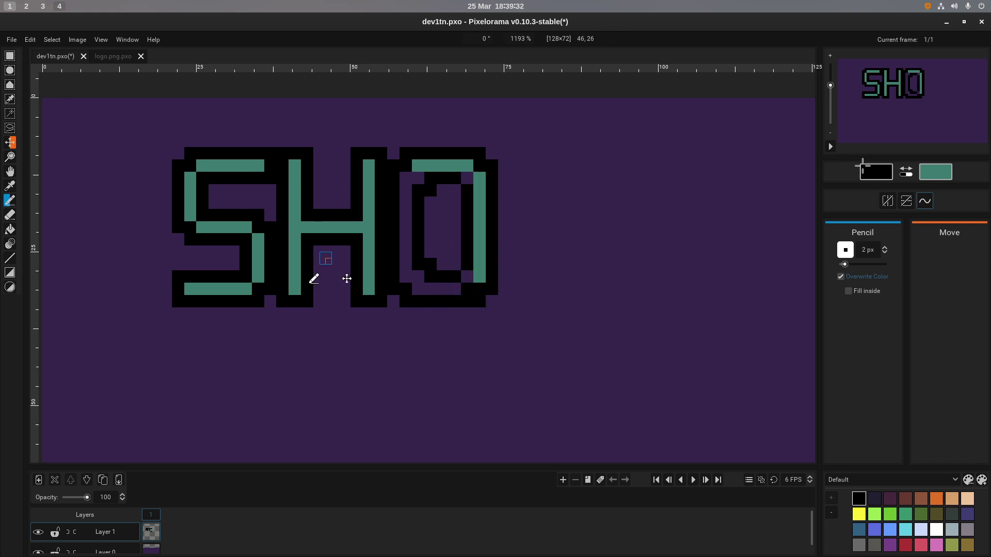
# Switch the drawing colour to teal and fill the remaining hollow parts of the O's band with the Bucket.
pyautogui.click(9, 215)
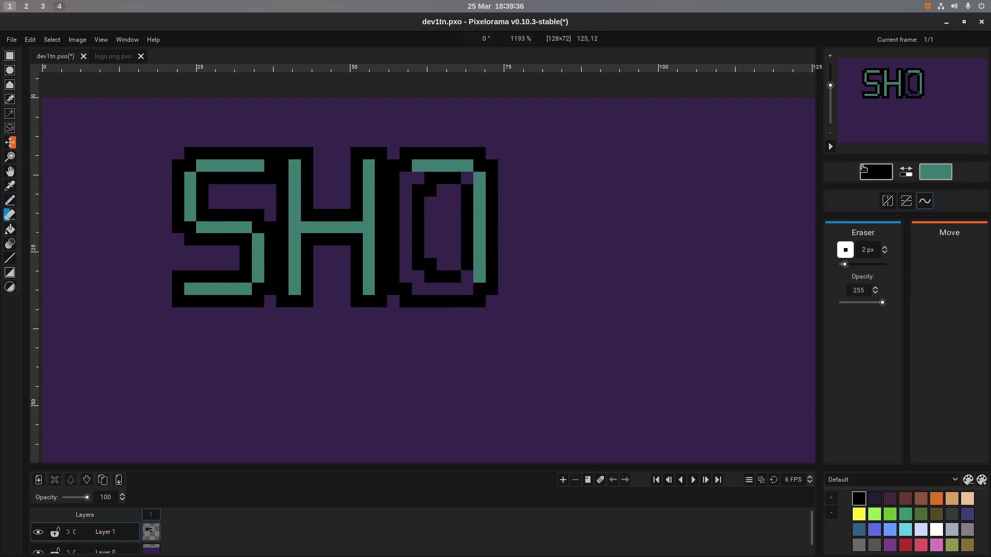
pyautogui.press('x')
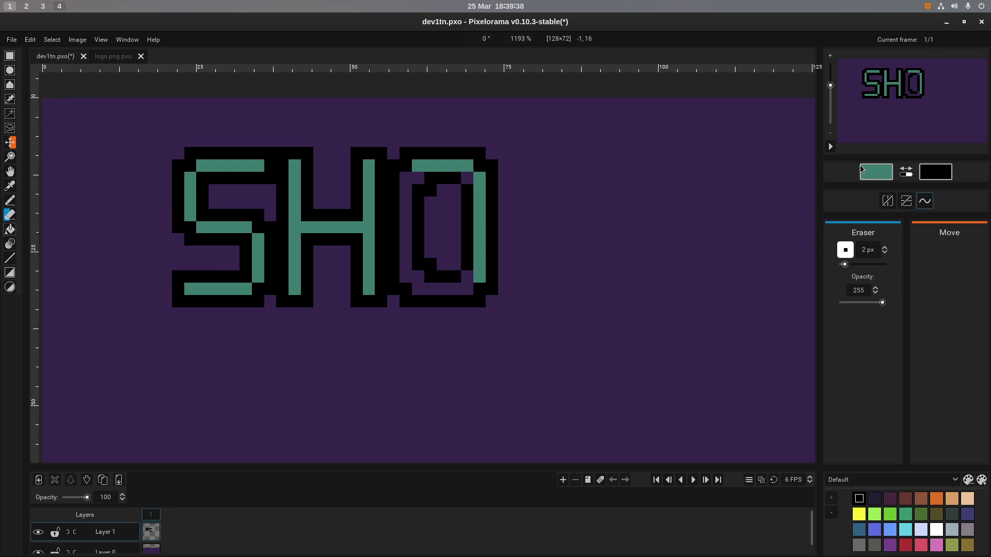
pyautogui.press('b')
pyautogui.click(409, 218)
pyautogui.click(467, 178)
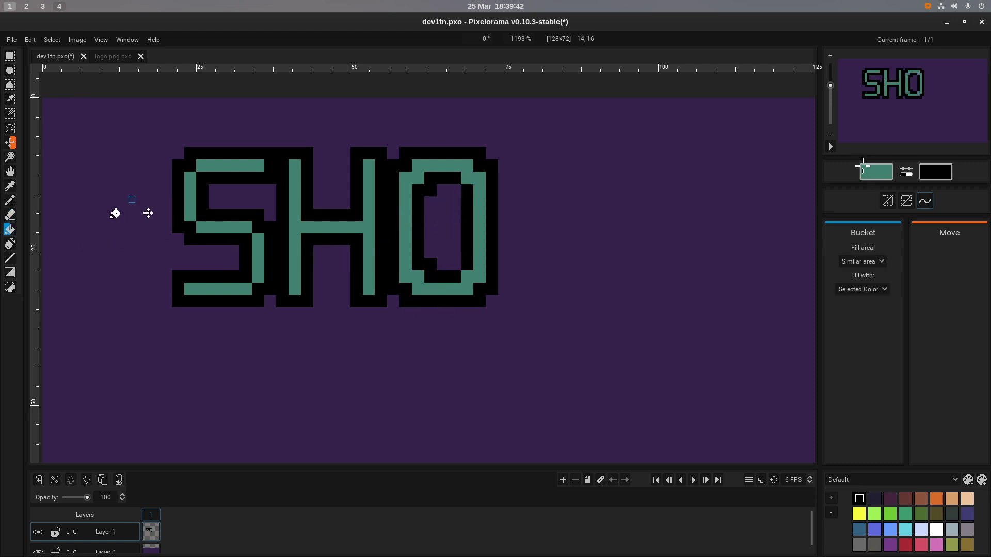
# Step the O's inner right corners with the black Pencil to match the left side, and save the file.
pyautogui.press('p')
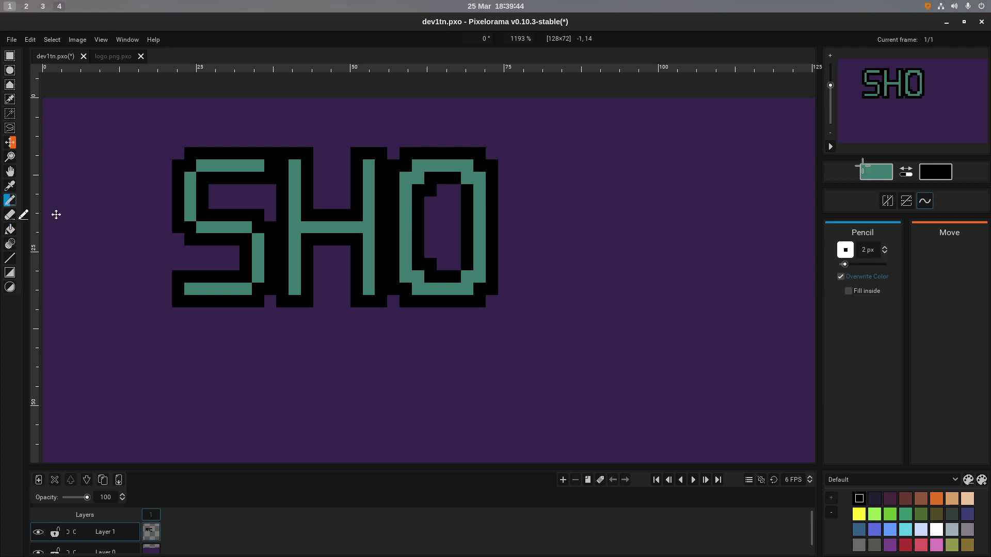
pyautogui.press('x')
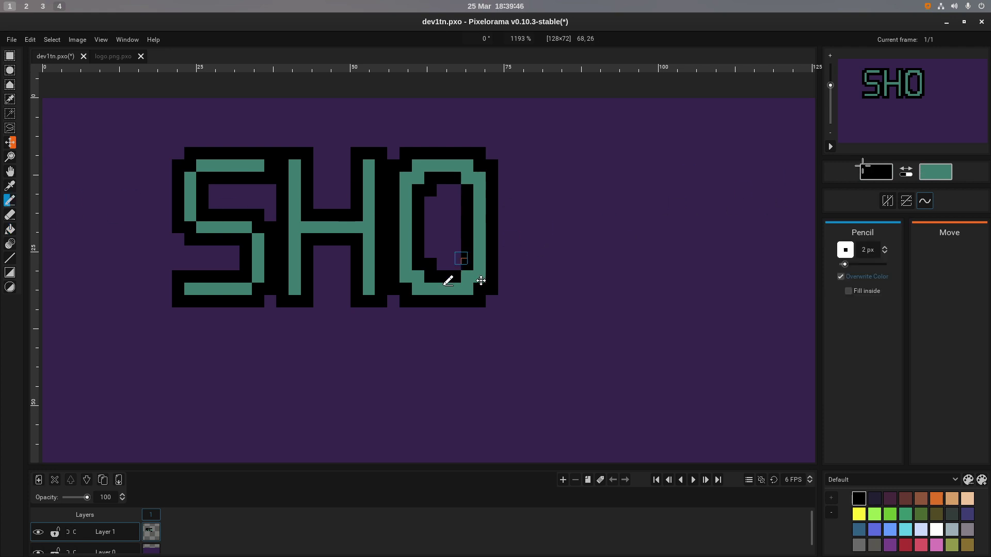
pyautogui.click(456, 190)
pyautogui.hotkey('ctrl', 's')
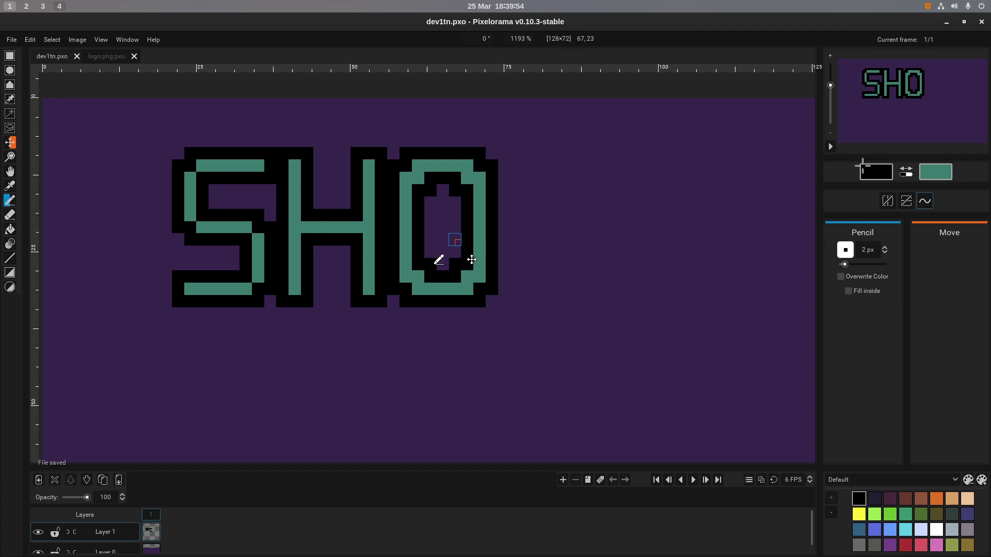
# Copy the 18×26 px area around the O, place the duplicate directly to its right at X 74, Y 8, and save the file.
pyautogui.press('r')
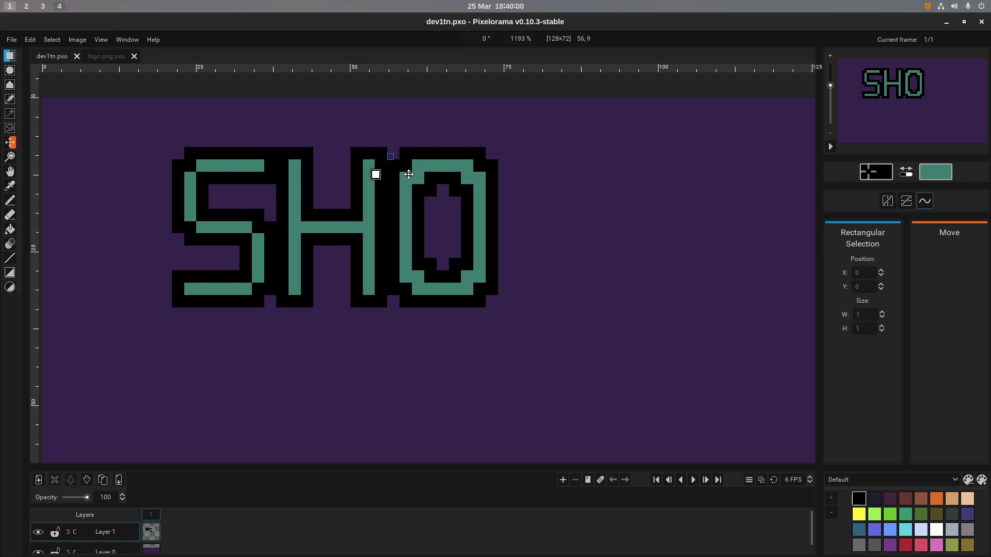
pyautogui.moveTo(392, 156); pyautogui.dragTo(493, 269)
pyautogui.click(392, 142)
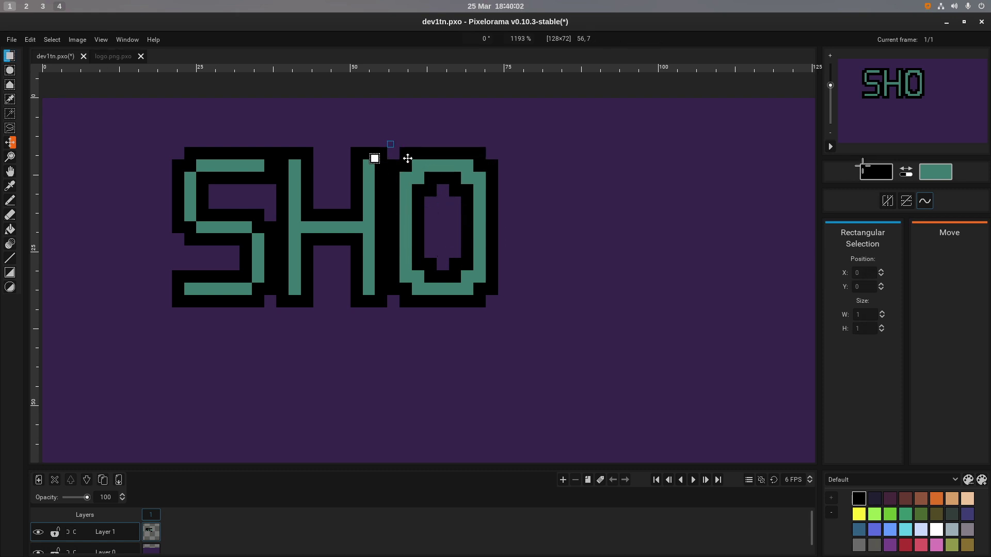
pyautogui.moveTo(390, 150); pyautogui.dragTo(495, 303)
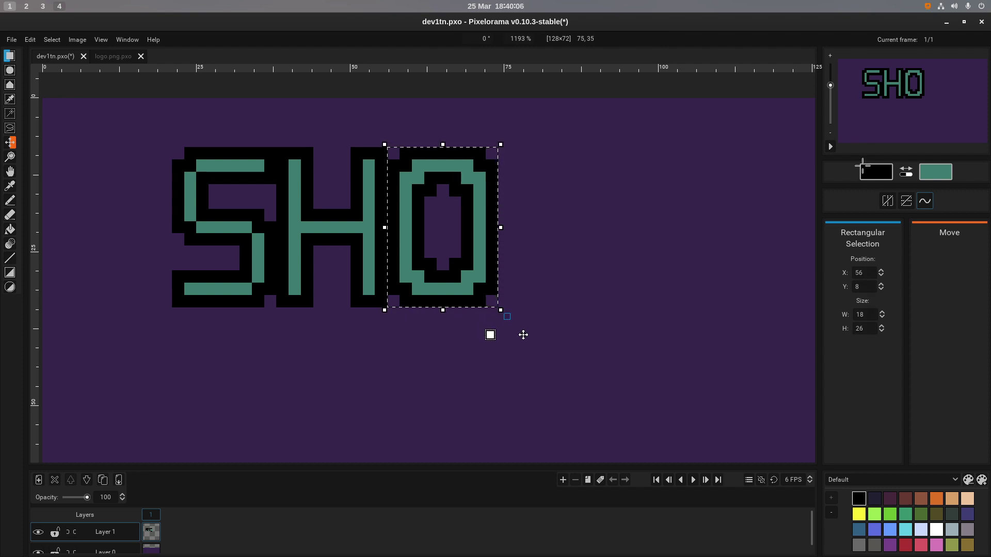
pyautogui.press('Left')
pyautogui.press('Left')
pyautogui.press('Left')
pyautogui.press('Down')
pyautogui.press('Down')
pyautogui.press('Down')
pyautogui.press('Down')
pyautogui.press('Down')
pyautogui.press('Down')
pyautogui.press('Down')
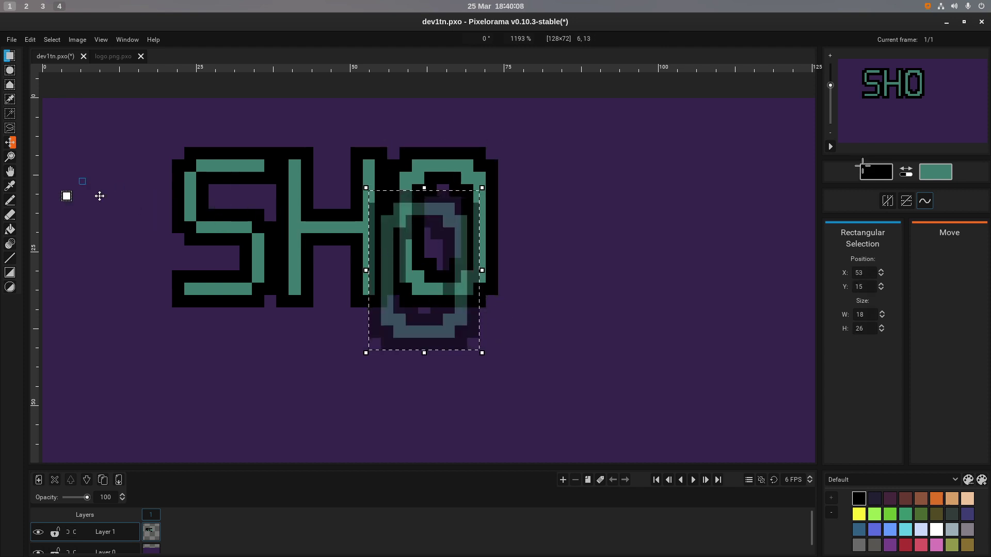
pyautogui.click(10, 143)
pyautogui.moveTo(415, 317); pyautogui.dragTo(535, 269)
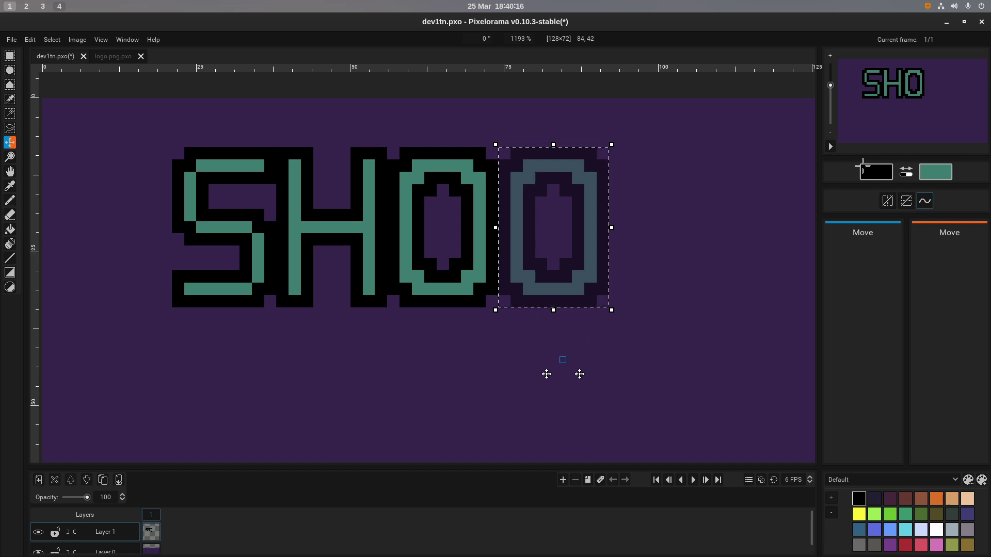
pyautogui.press('Return')
pyautogui.click(515, 368)
pyautogui.press('Return')
pyautogui.press('r')
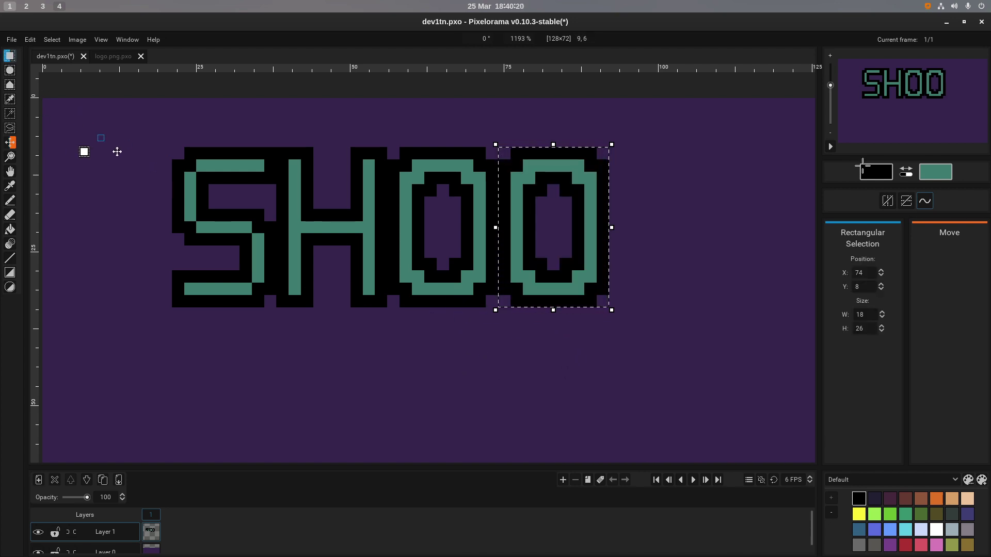
pyautogui.click(118, 151)
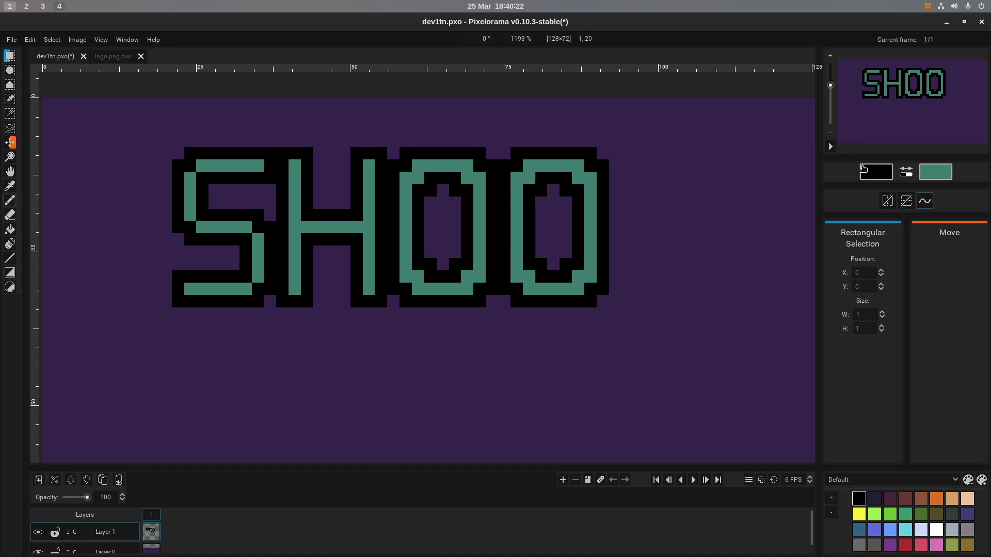
pyautogui.press('p')
pyautogui.moveTo(484, 294)
pyautogui.mouseDown()
pyautogui.moveTo(502, 323)
pyautogui.moveTo(371, 345)
pyautogui.moveTo(390, 345)
pyautogui.mouseUp()
pyautogui.hotkey('ctrl', 's')
# Outline the left half of a T in 2 px black beside the second O, with a hollow arm and the stem's left edge.
pyautogui.moveTo(489, 338); pyautogui.dragTo(405, 304)
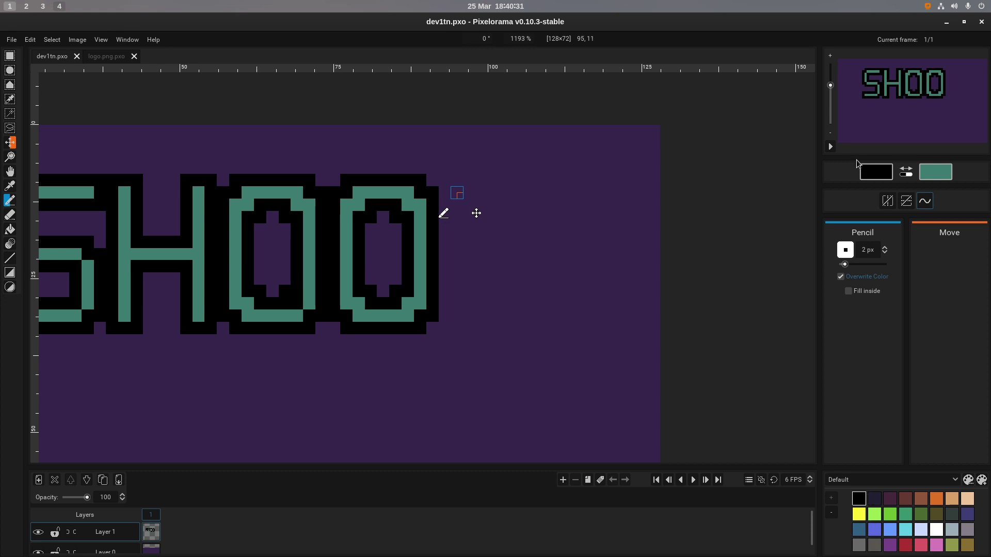
pyautogui.click(452, 196)
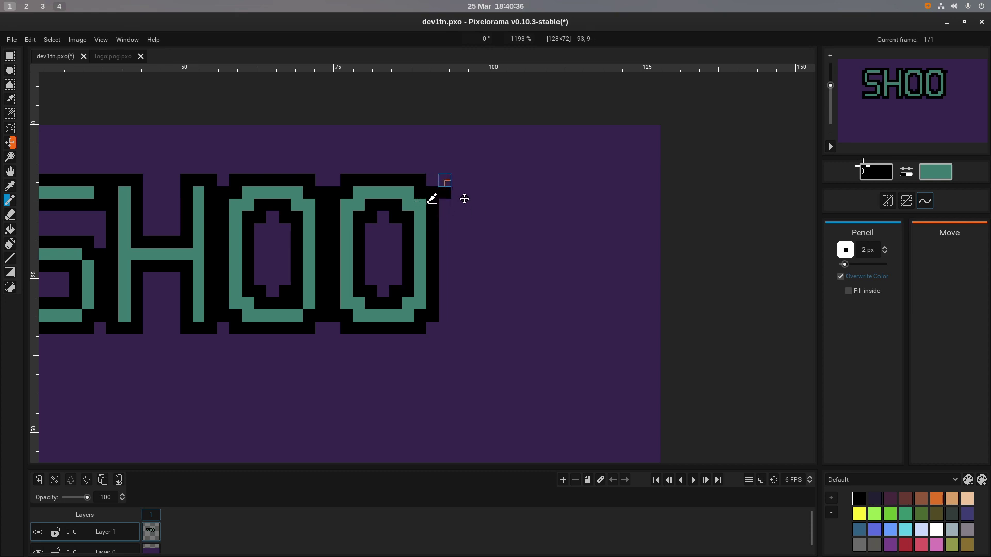
pyautogui.click(445, 179)
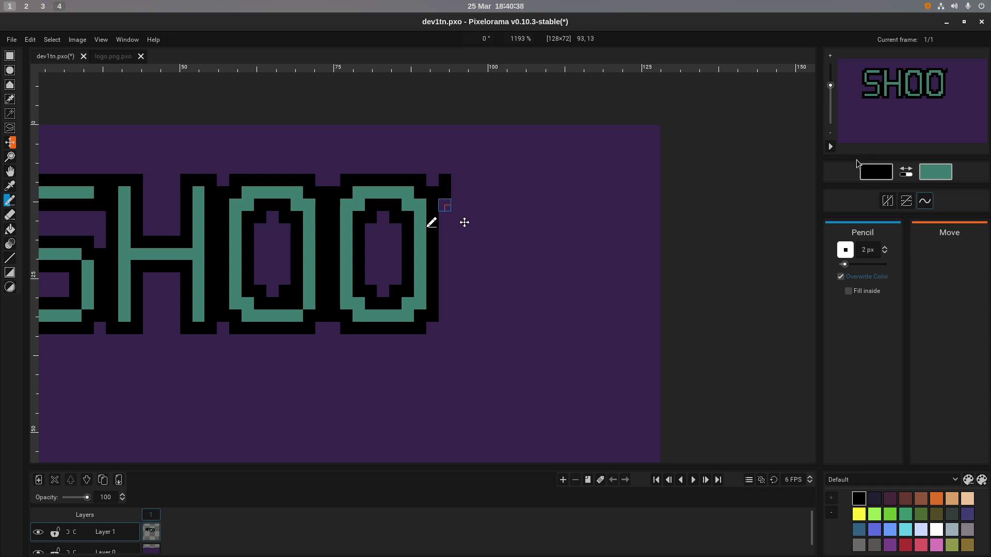
pyautogui.moveTo(457, 204); pyautogui.dragTo(469, 205)
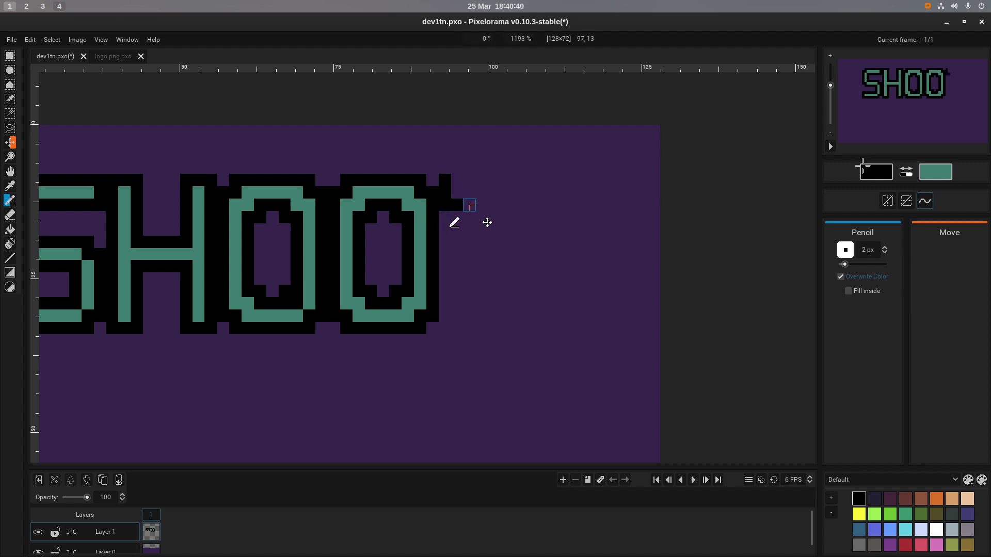
pyautogui.click(457, 181)
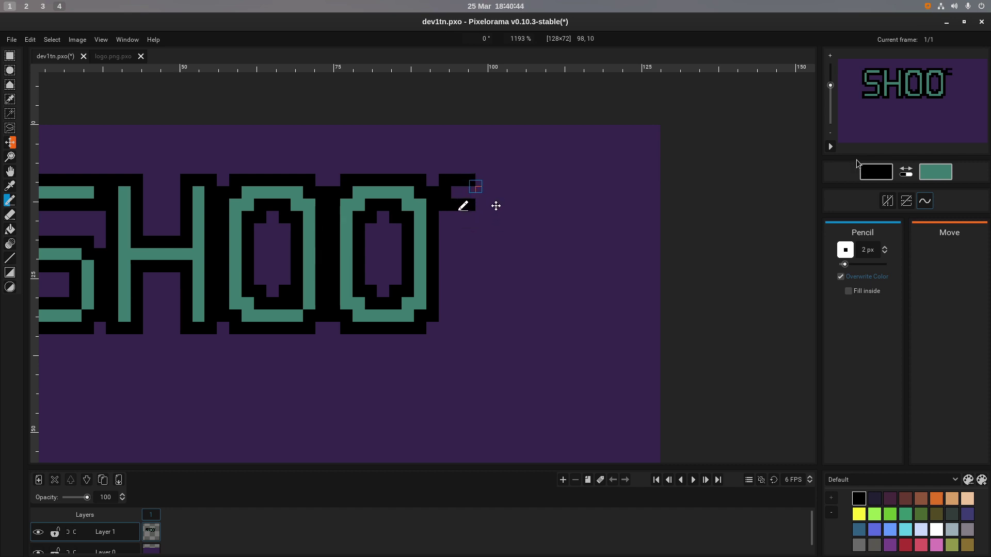
pyautogui.click(482, 180)
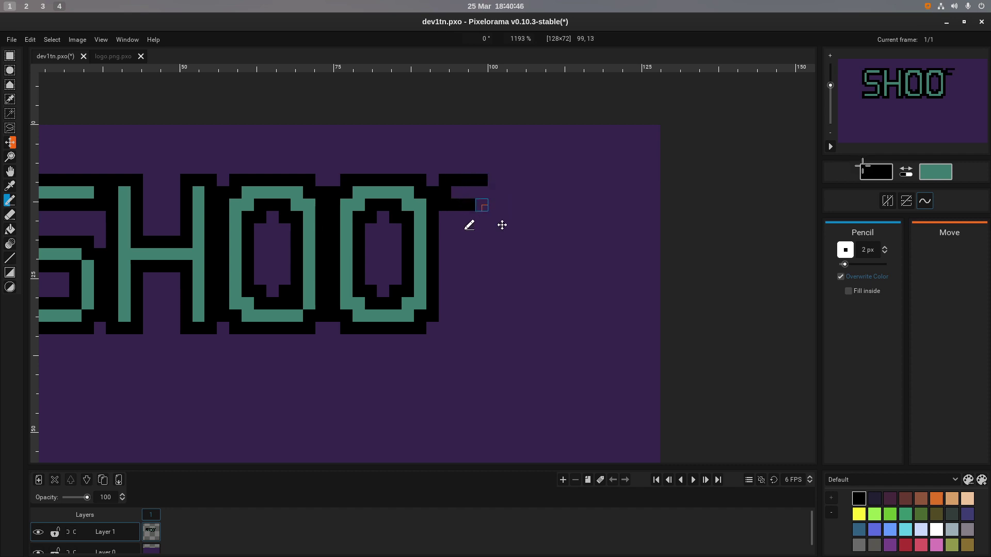
pyautogui.click(481, 205)
pyautogui.click(494, 205)
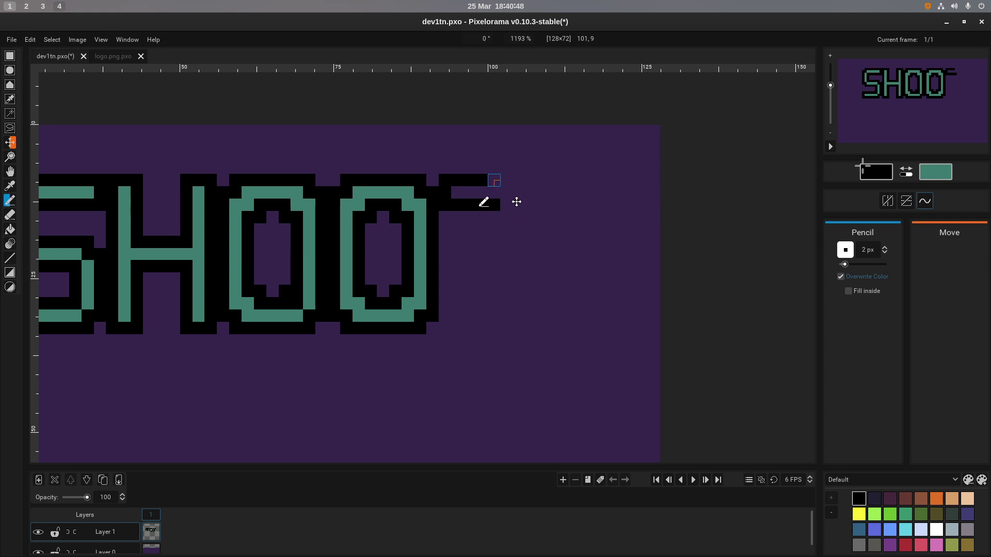
pyautogui.click(497, 183)
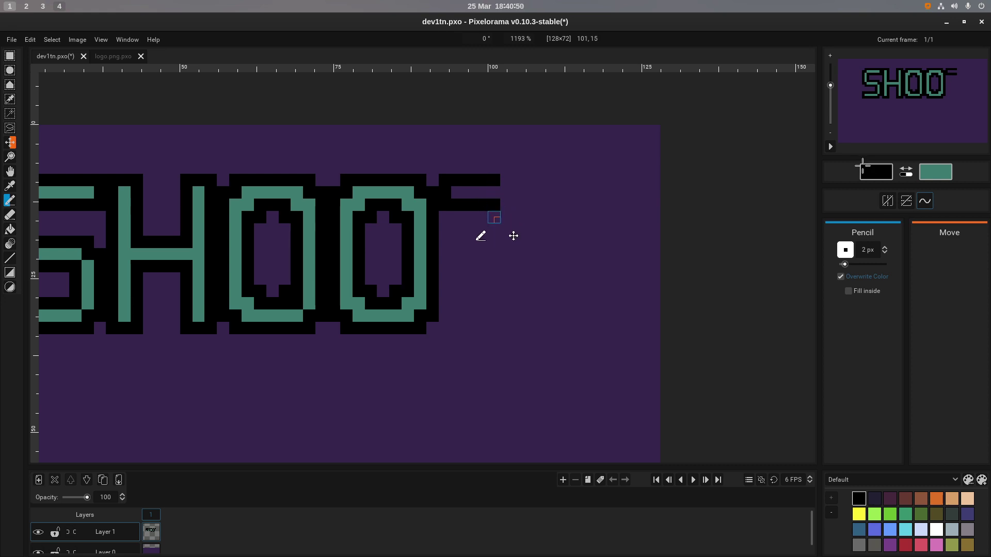
pyautogui.moveTo(494, 217); pyautogui.dragTo(494, 331)
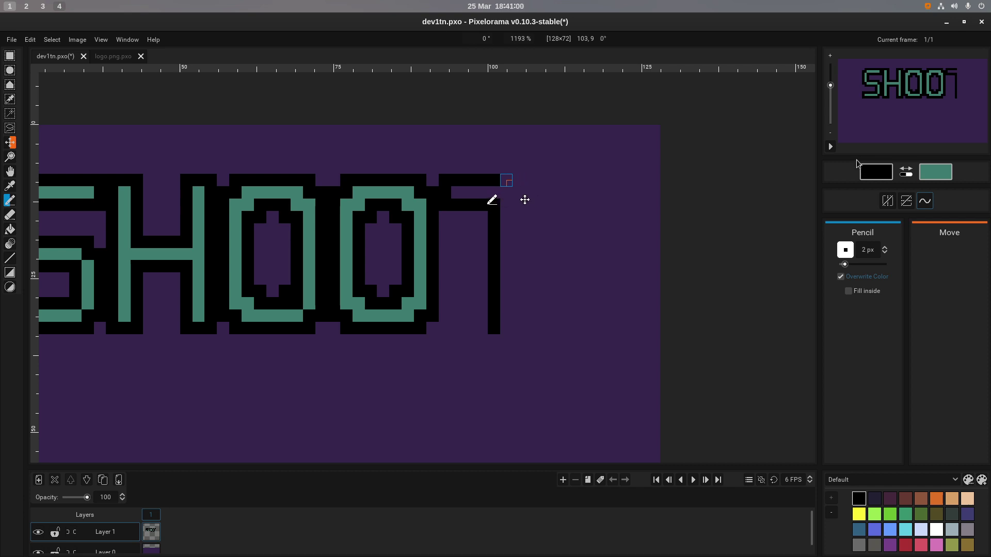
# Extend the T's top edge to the right and outline a hollow right arm with a squared end in black.
pyautogui.click(506, 180)
pyautogui.click(518, 181)
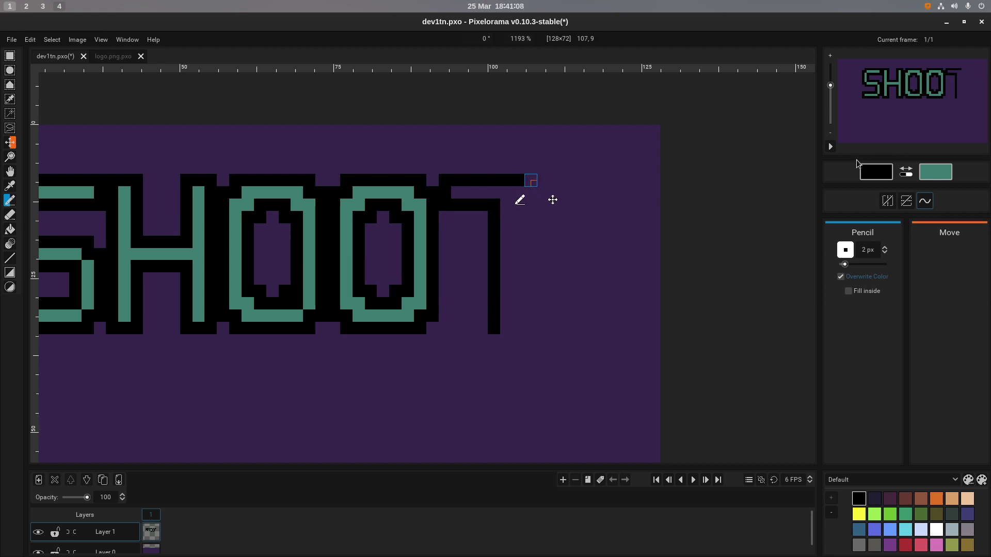
pyautogui.click(531, 180)
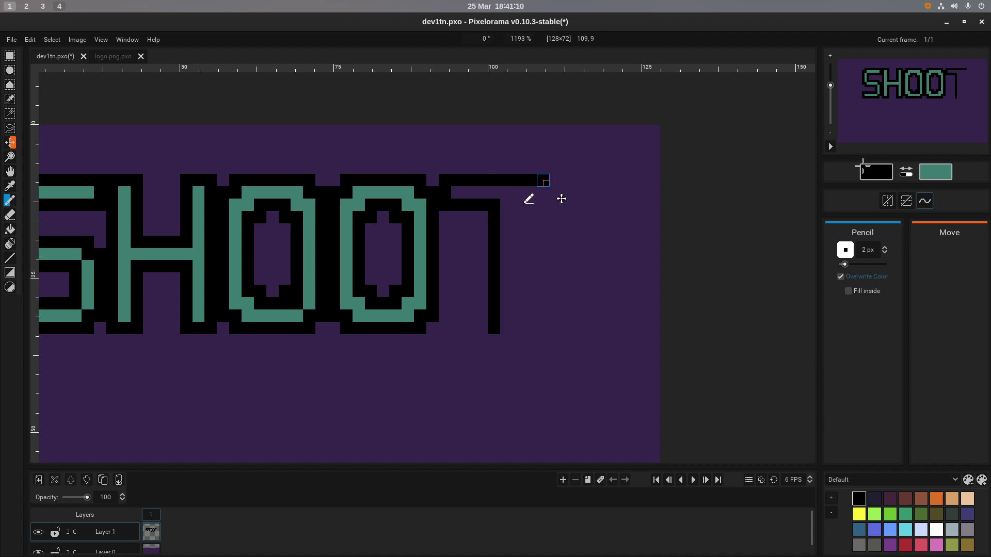
pyautogui.click(555, 180)
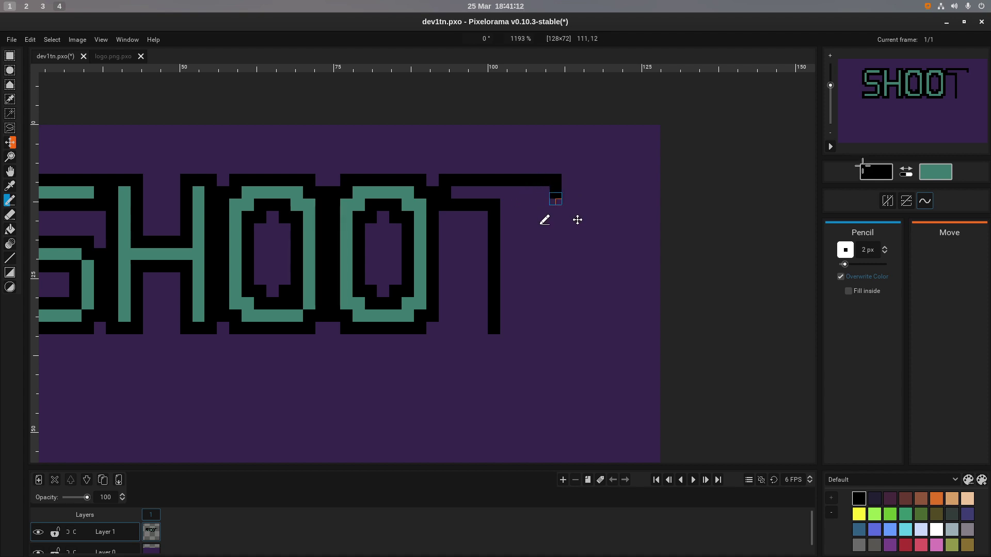
pyautogui.click(556, 208)
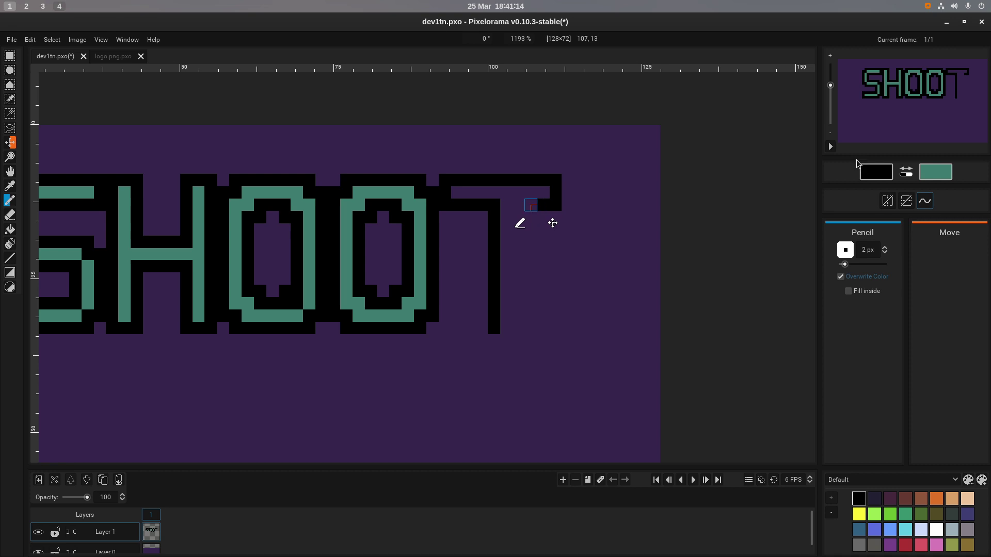
pyautogui.click(520, 207)
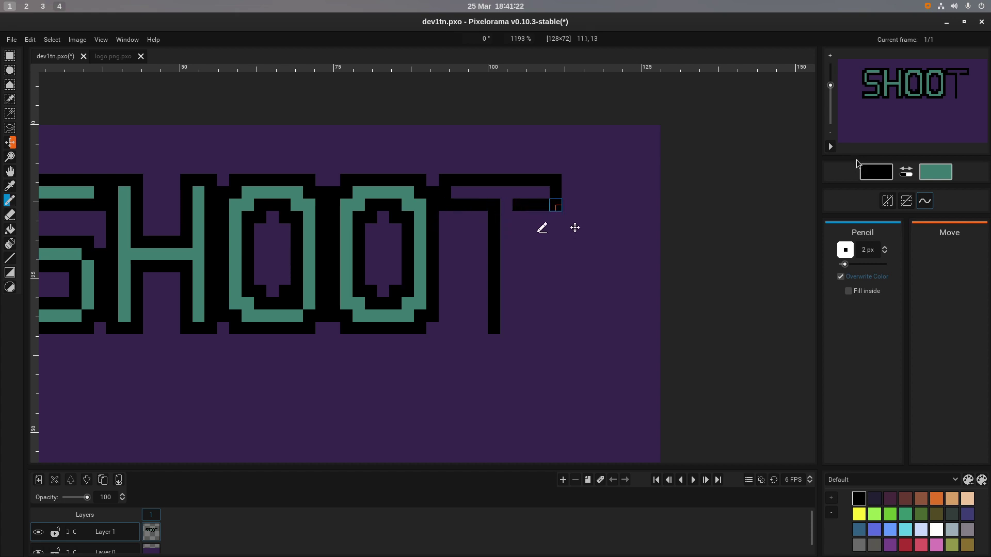
pyautogui.click(556, 204)
# Draw the right edge of the T's stem in black down to the baseline and close the stem's bottom.
pyautogui.press('shift')
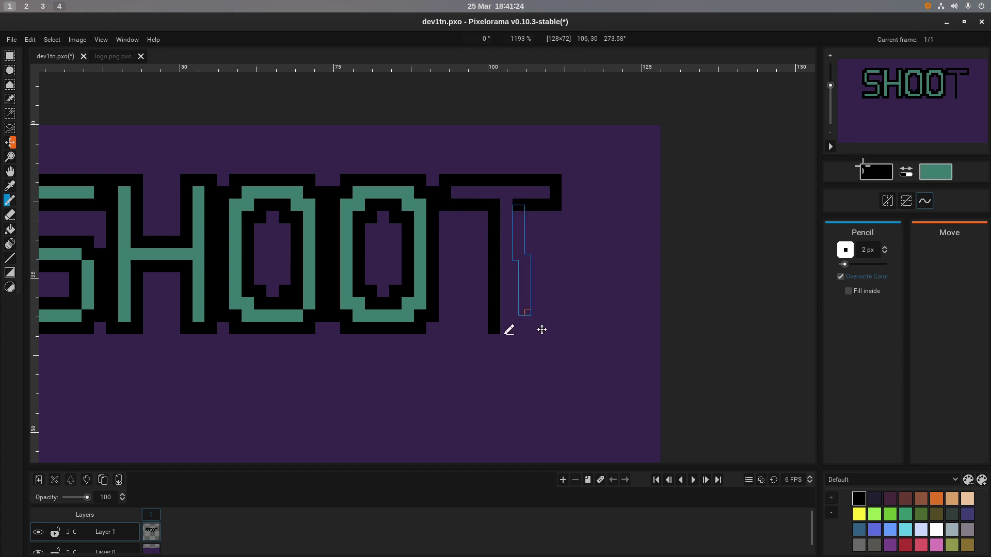
pyautogui.click(519, 331)
pyautogui.click(506, 328)
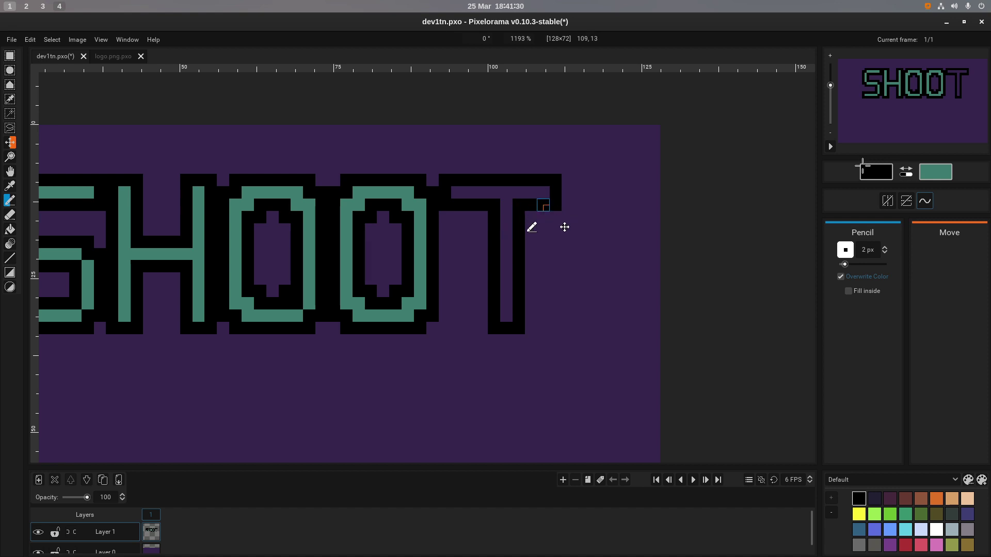
pyautogui.moveTo(544, 205); pyautogui.dragTo(531, 205)
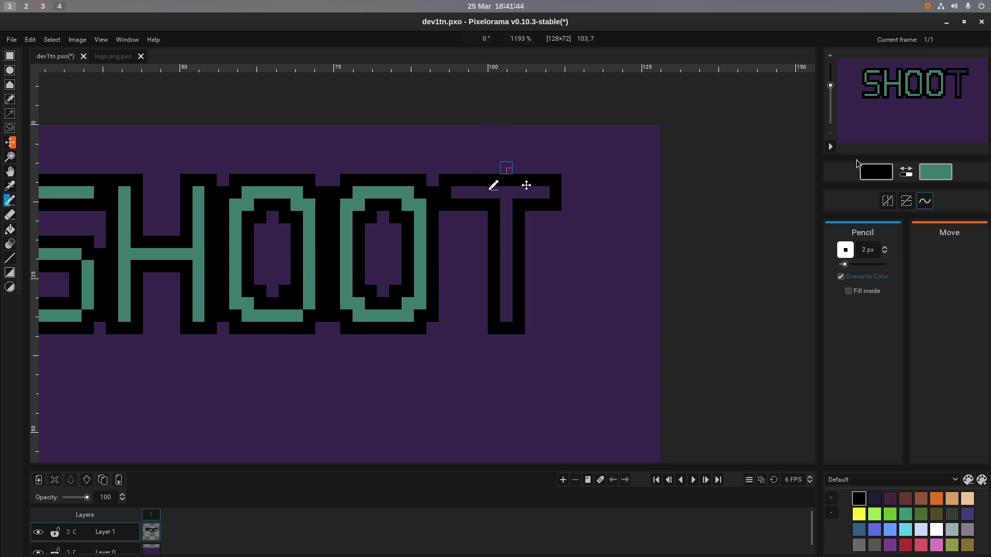
# Erase a 2 px wide vertical strip through the T's left arm, just inside its outer edge.
pyautogui.click(10, 56)
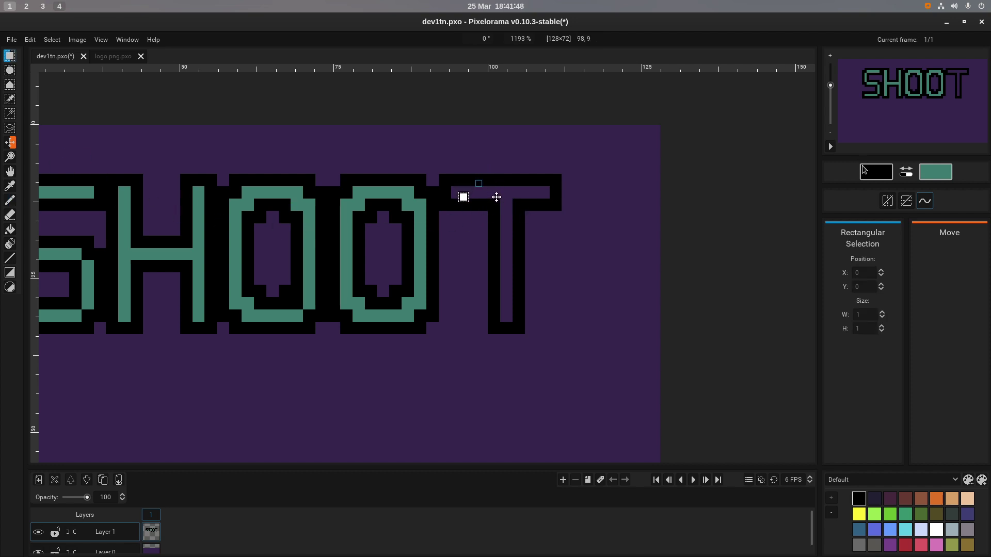
pyautogui.press('e')
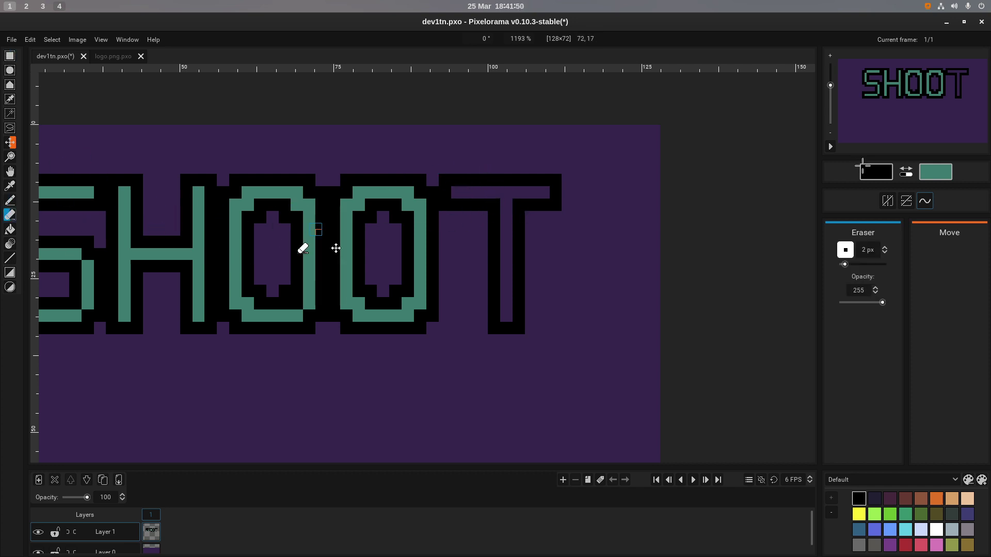
pyautogui.click(458, 182)
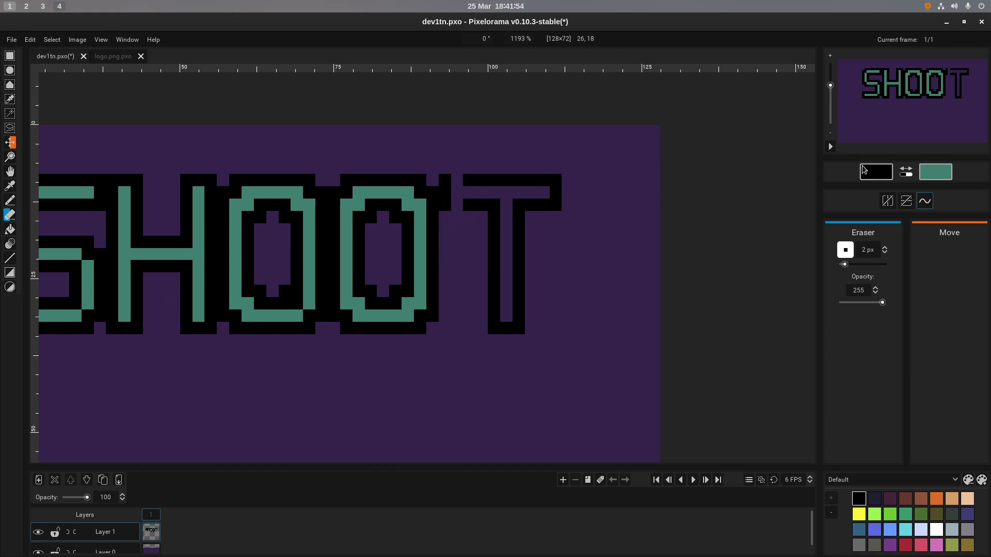
# Select the 22×29 px area around the T, move it 2 px left against the second O, and clear the selection.
pyautogui.press('r')
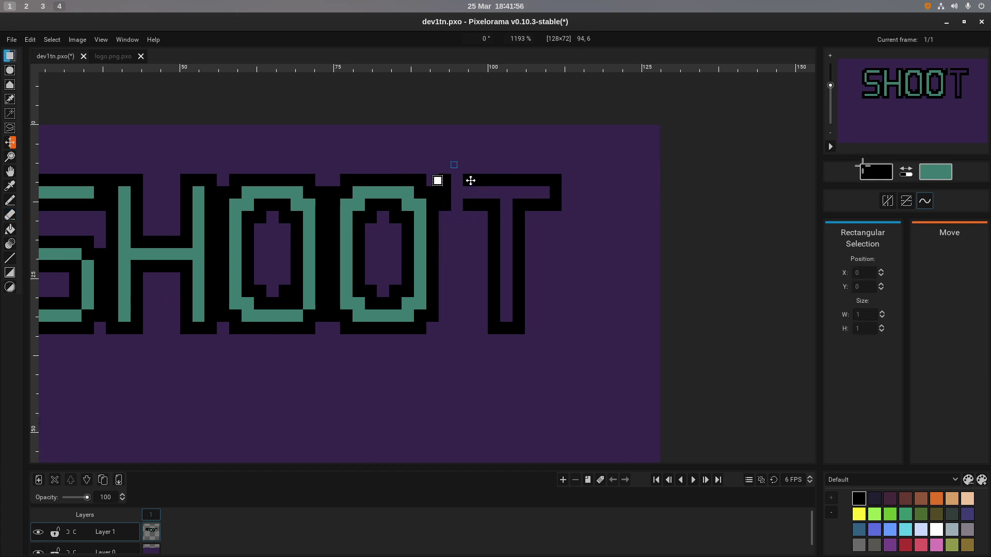
pyautogui.moveTo(453, 164); pyautogui.dragTo(598, 357)
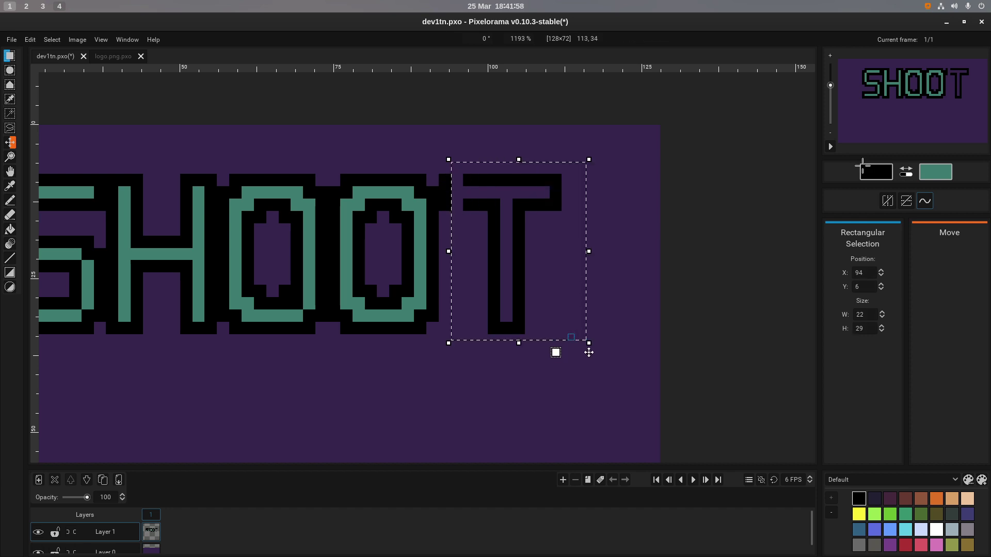
pyautogui.press('m')
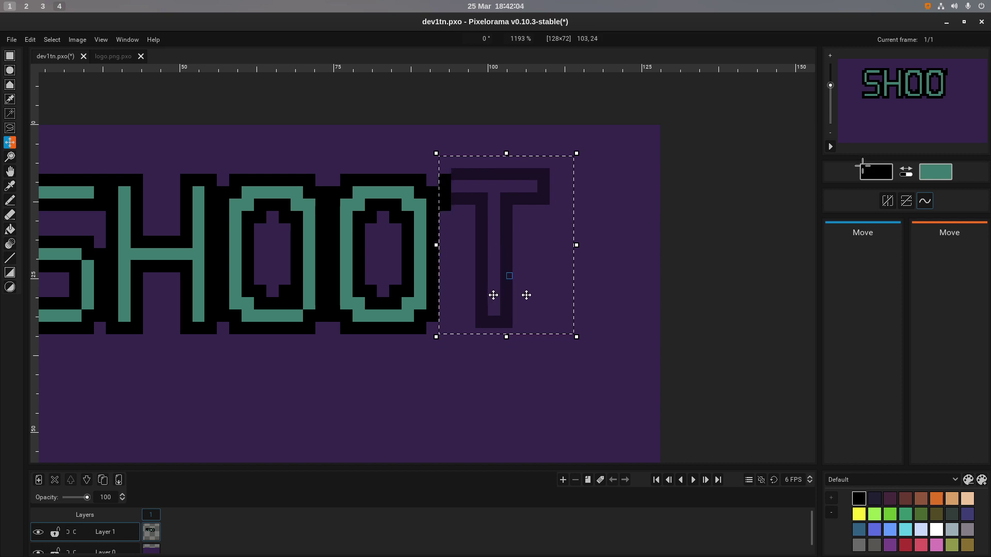
pyautogui.moveTo(494, 297); pyautogui.dragTo(495, 296)
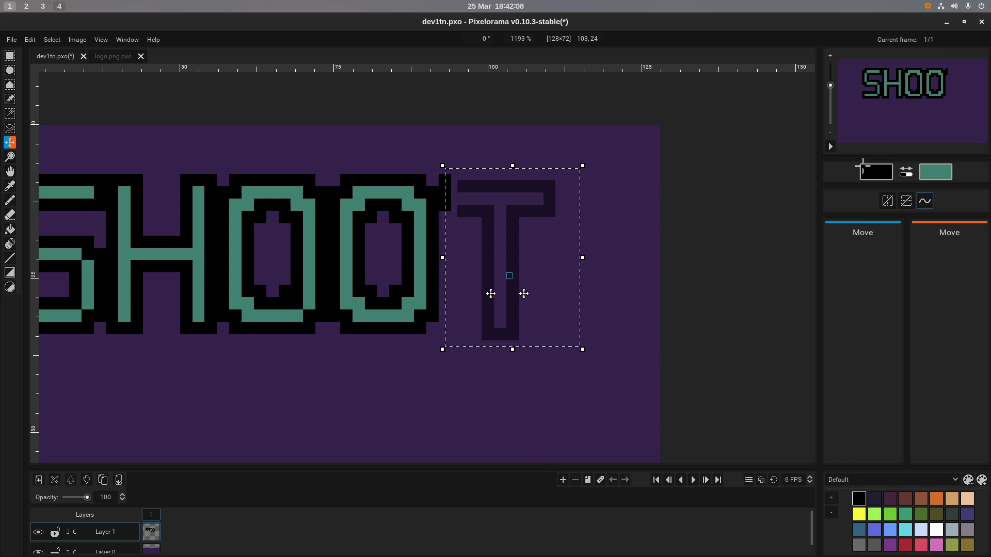
pyautogui.moveTo(488, 316); pyautogui.dragTo(498, 300)
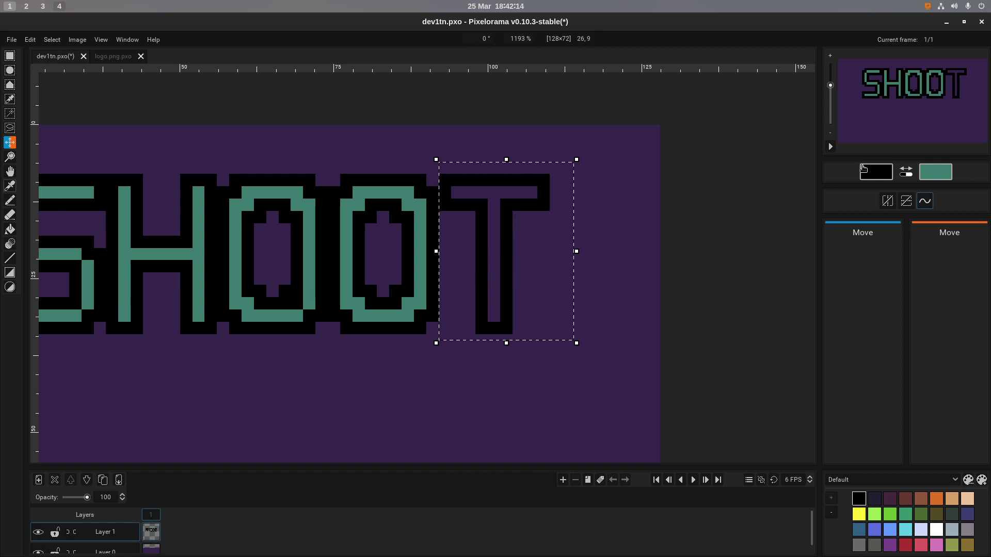
pyautogui.press('b')
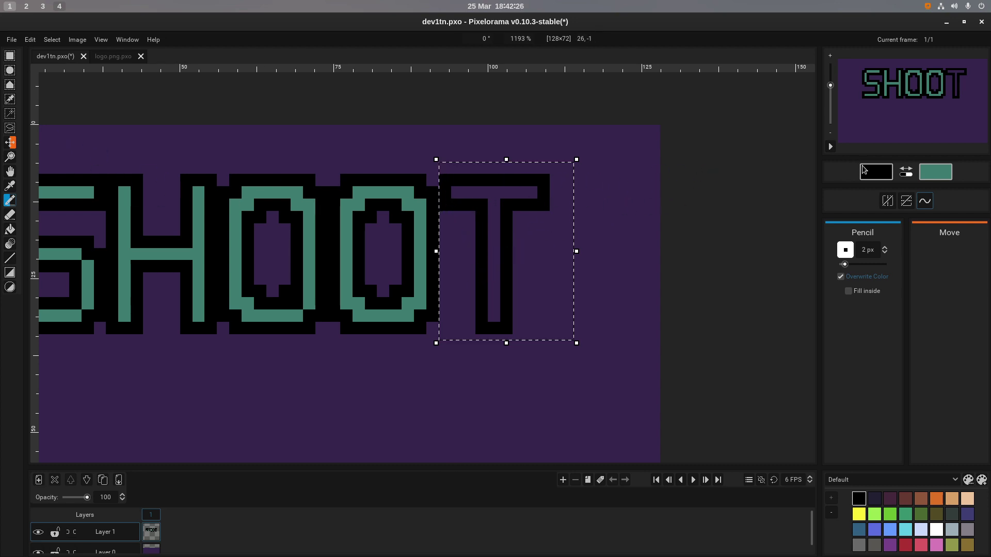
pyautogui.press('r')
pyautogui.hotkey('ctrl', 'shift', 'a')
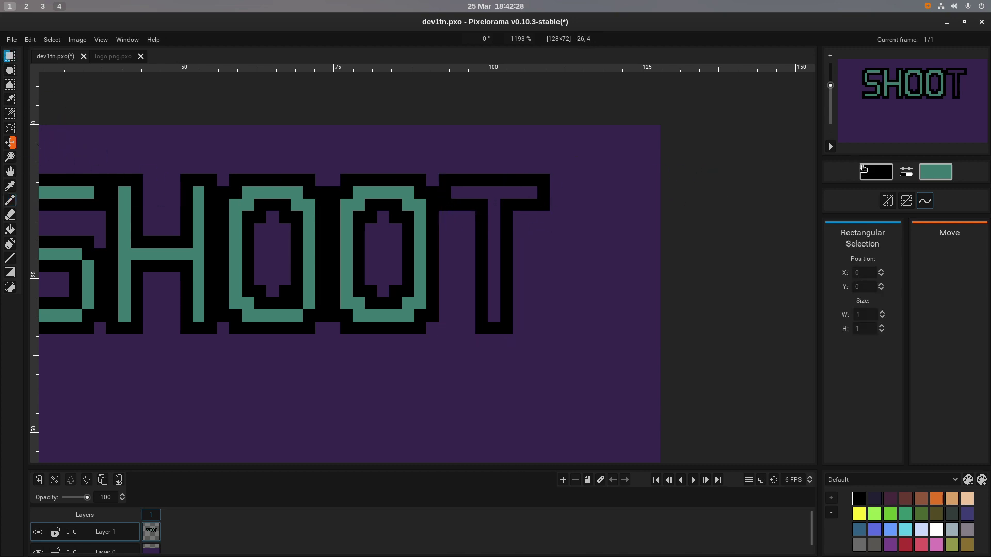
# Fill the T's interior with teal and save dev1tn.pxo.
pyautogui.press('f')
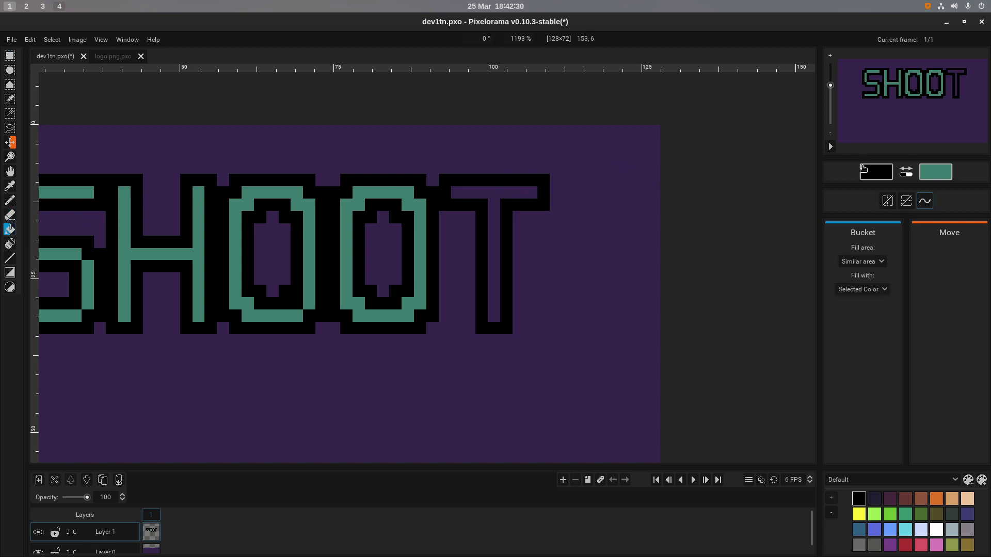
pyautogui.press('x')
pyautogui.click(498, 190)
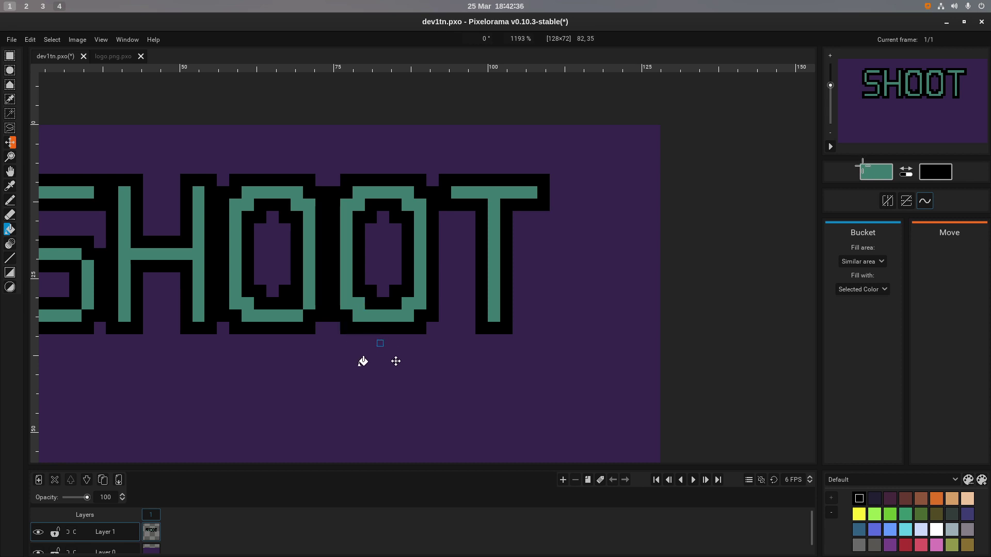
pyautogui.click(113, 56)
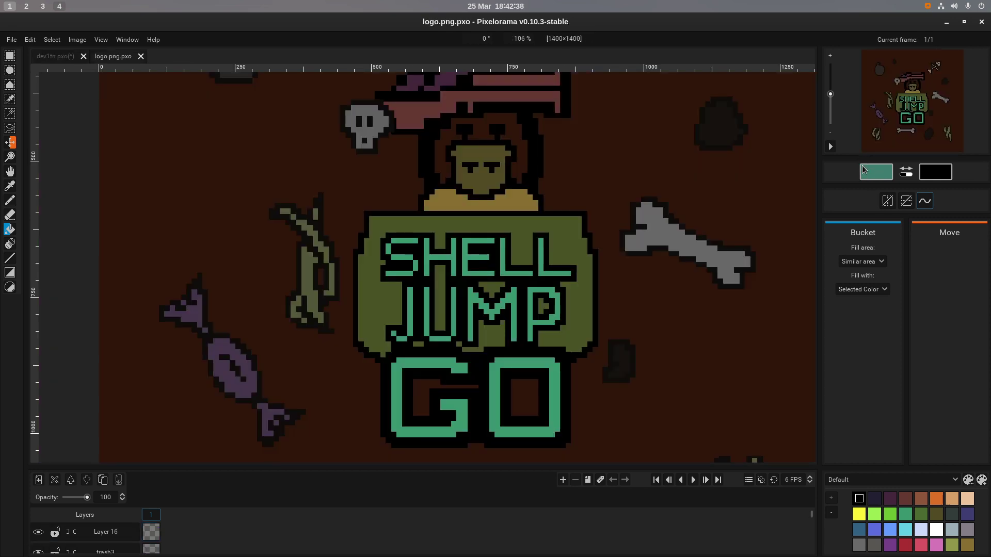
pyautogui.click(52, 55)
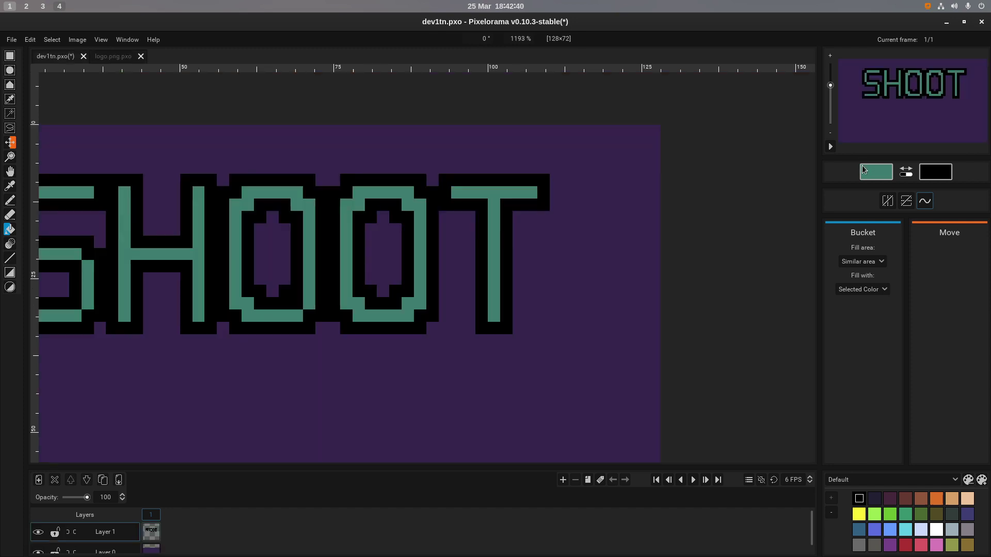
pyautogui.hotkey('ctrl', 's')
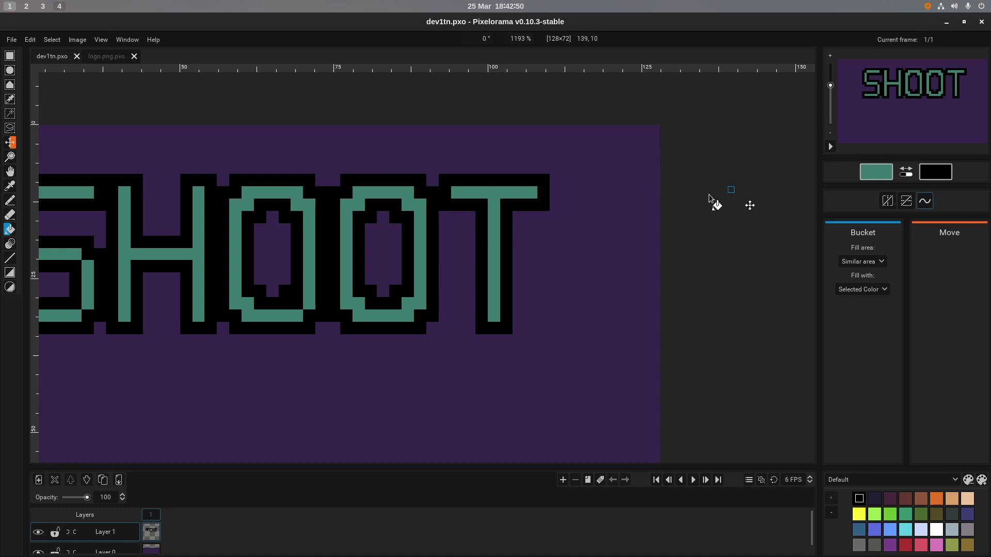
# Select the 102×41 px area around the SHOOT lettering, move it to X -4, Y 2, and clear the selection.
pyautogui.scroll(-3, 654, 206)
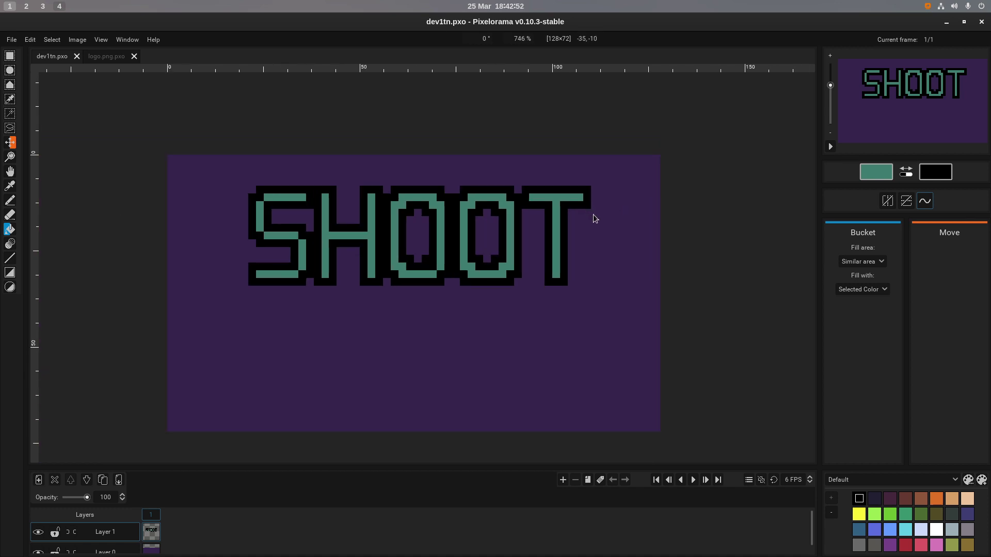
pyautogui.press('r')
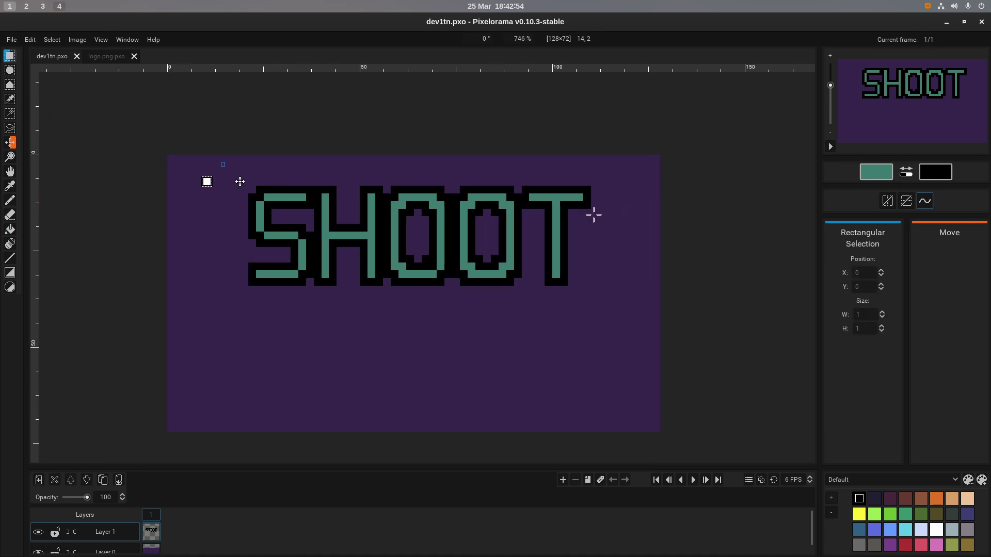
pyautogui.moveTo(217, 159); pyautogui.dragTo(607, 314)
pyautogui.moveTo(410, 227)
pyautogui.mouseDown()
pyautogui.moveTo(339, 229)
pyautogui.moveTo(355, 226)
pyautogui.moveTo(342, 230)
pyautogui.moveTo(358, 252)
pyautogui.mouseUp()
pyautogui.click(367, 150)
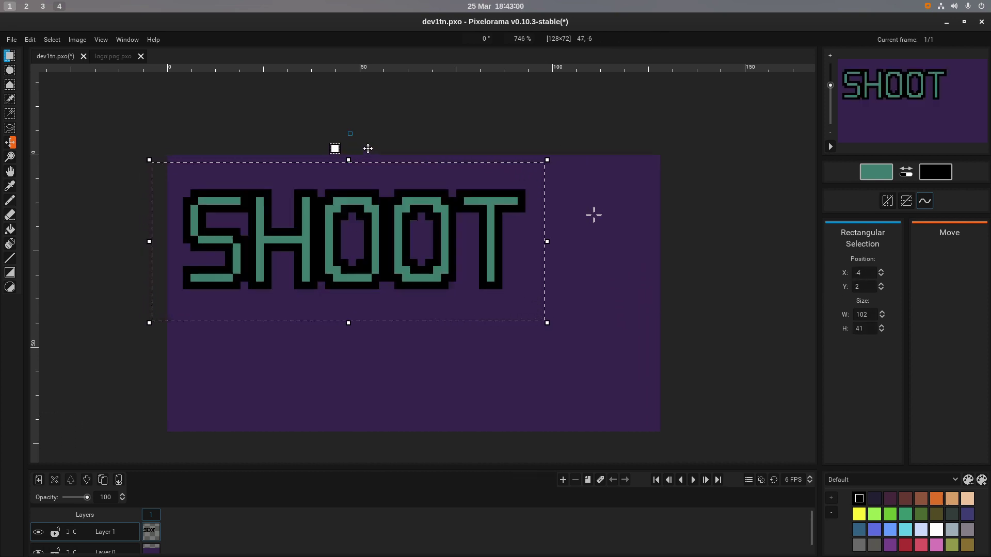
# Ready the 2 px Pencil with black as the drawing colour for outlining a letter beside the T.
pyautogui.press('p')
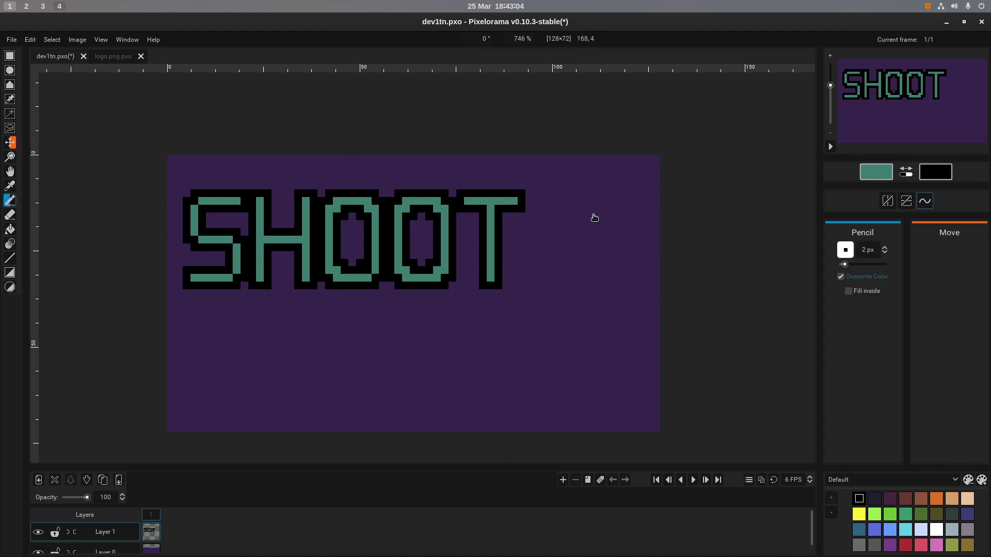
pyautogui.press('x')
pyautogui.scroll(3, 594, 215)
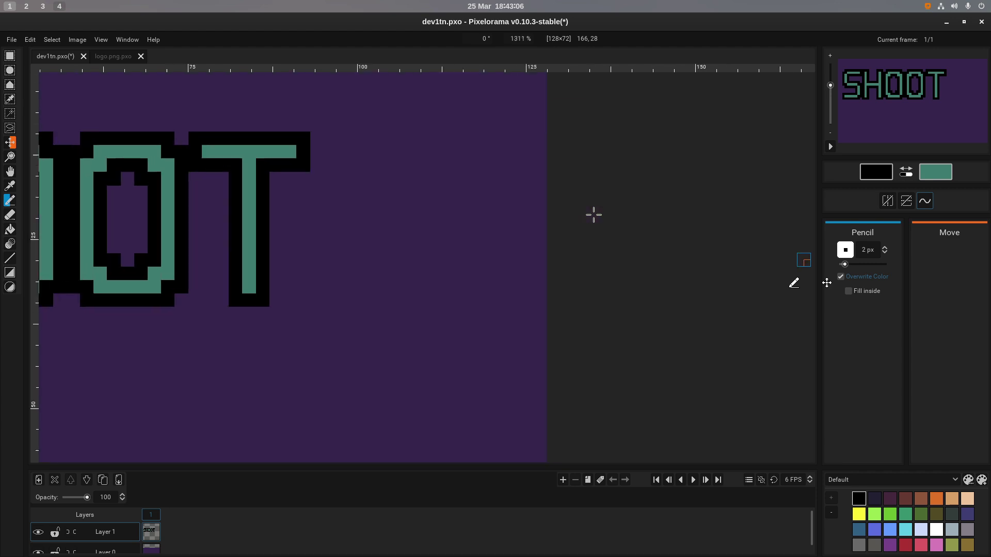
pyautogui.scroll(1, 593, 215)
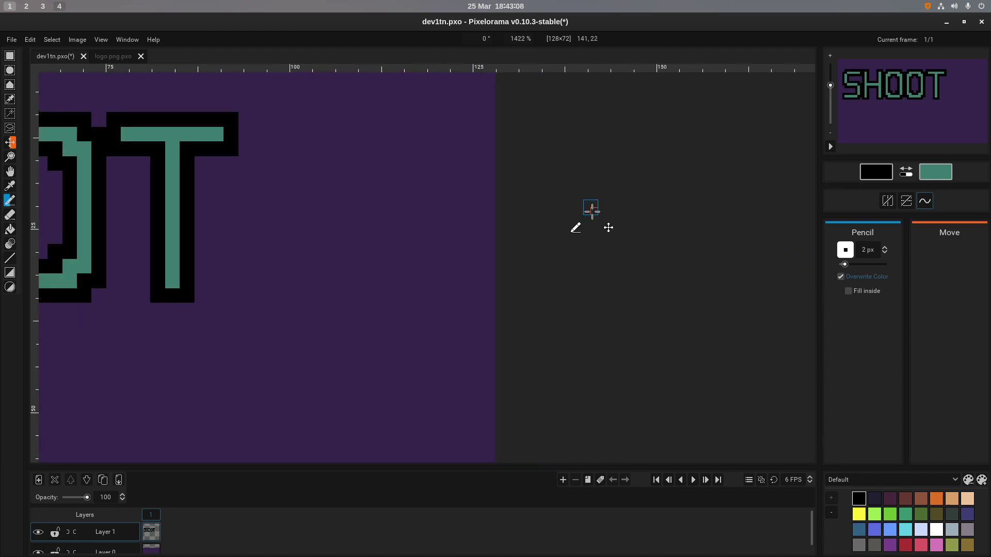
pyautogui.hscroll(-5, 592, 212)
pyautogui.scroll(2, 591, 212)
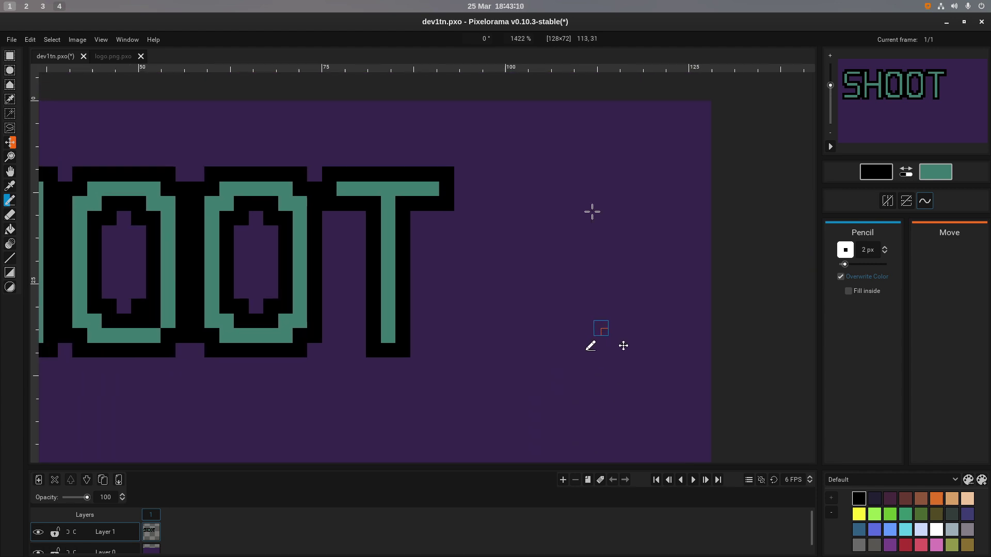
pyautogui.press('x')
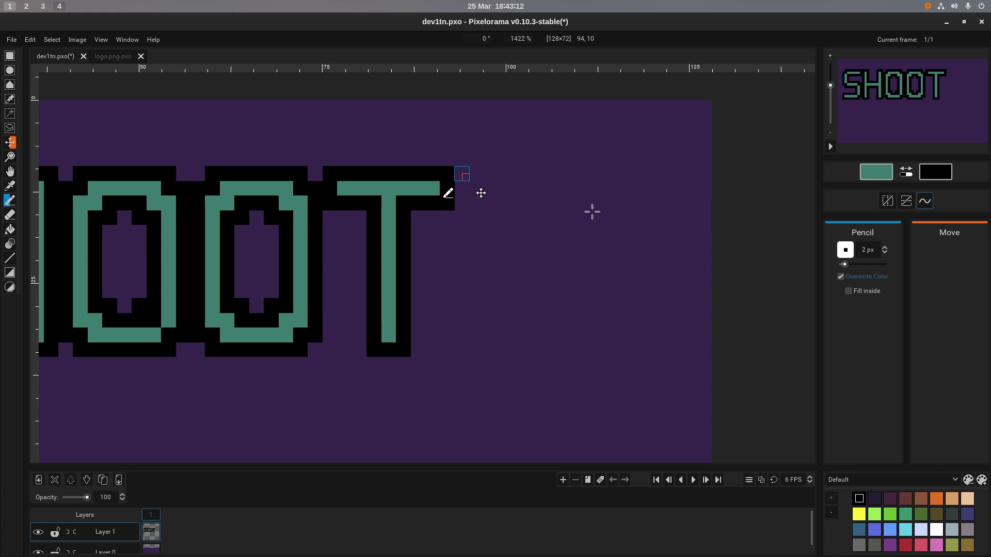
pyautogui.press('shift')
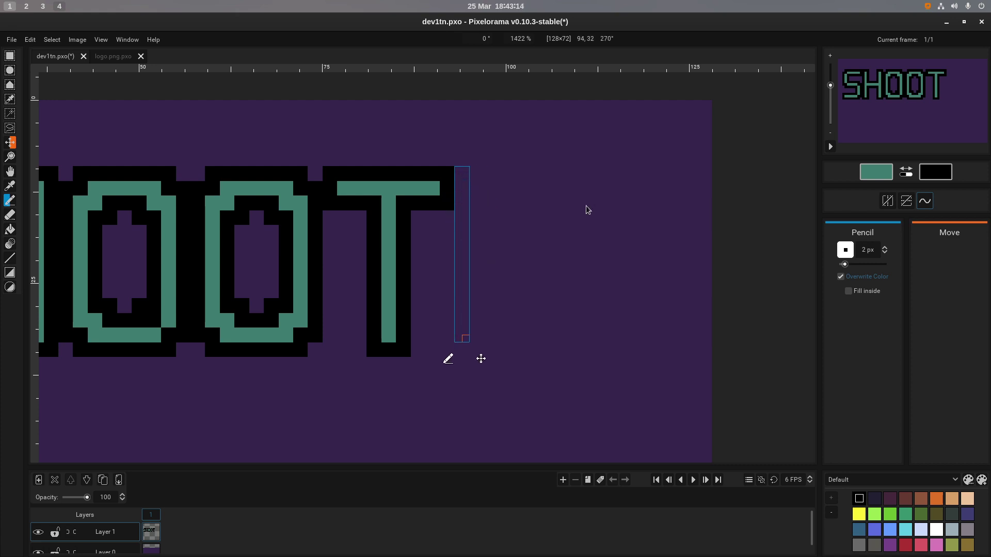
pyautogui.click(465, 354)
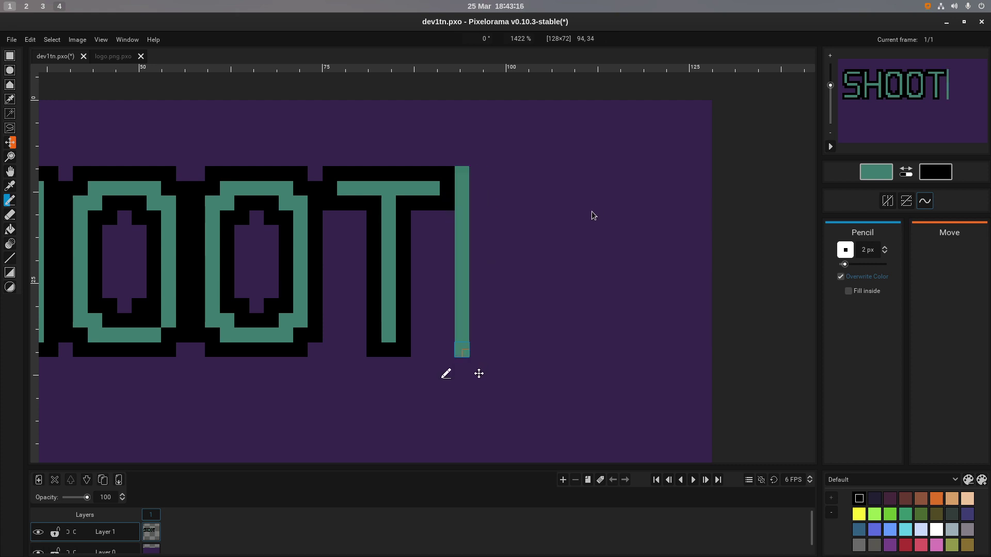
pyautogui.hotkey('ctrl', 'z')
pyautogui.press('x')
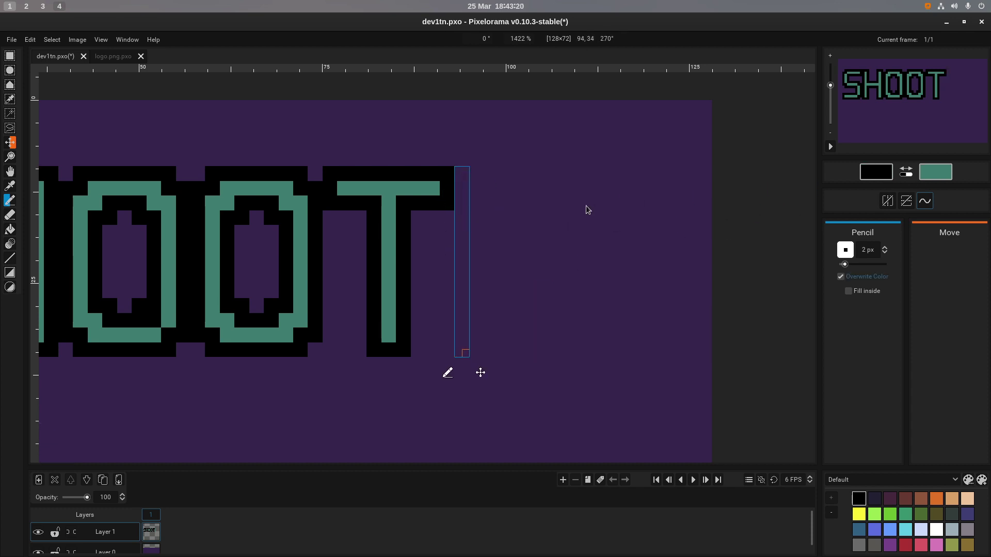
# Draw a 2 px black vertical line from the end of the T's right arm down to the baseline.
pyautogui.keyDown('shift'); pyautogui.click(457, 360); pyautogui.keyUp('shift')
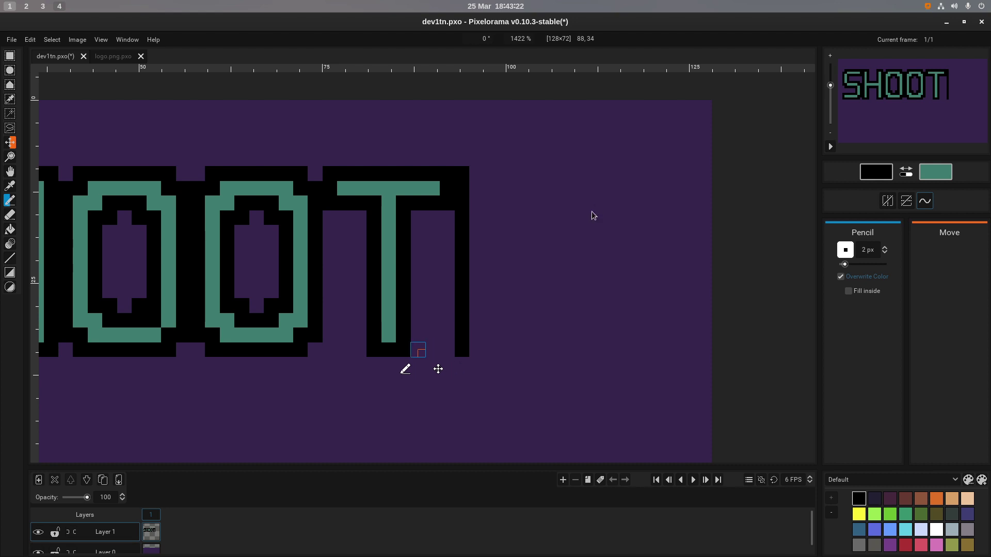
pyautogui.hscroll(-2, 289, 255)
pyautogui.hscroll(-10, 592, 212)
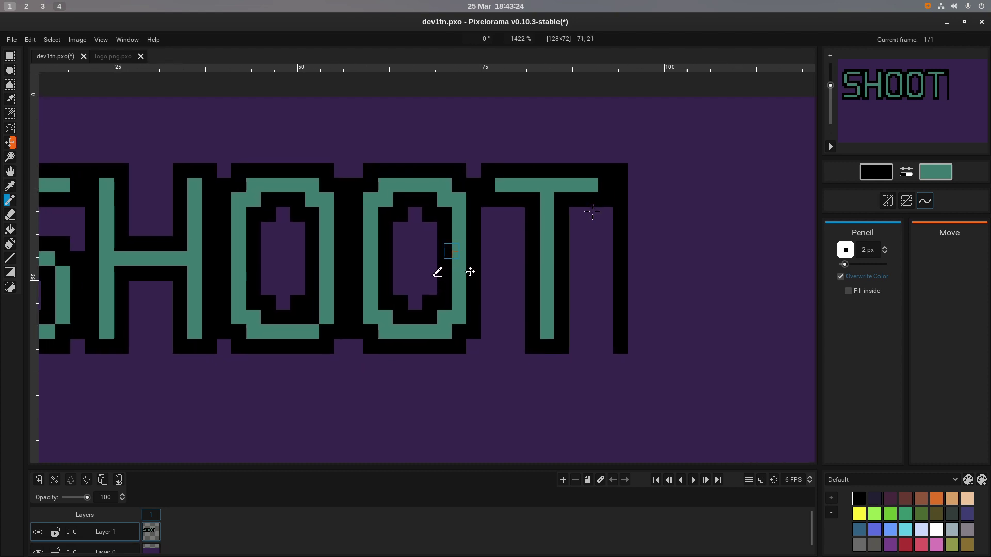
pyautogui.hscroll(-7, 592, 211)
pyautogui.scroll(-2, 592, 211)
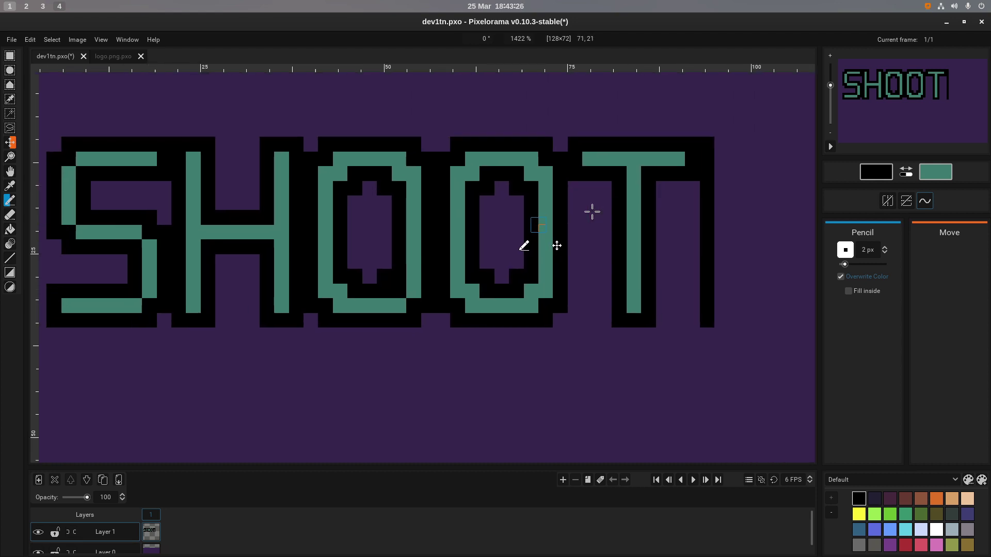
# Outline the new letter's hollow top arm in black, extending right from the T's top edge with a squared end.
pyautogui.hscroll(20, 592, 211)
pyautogui.scroll(2, 592, 212)
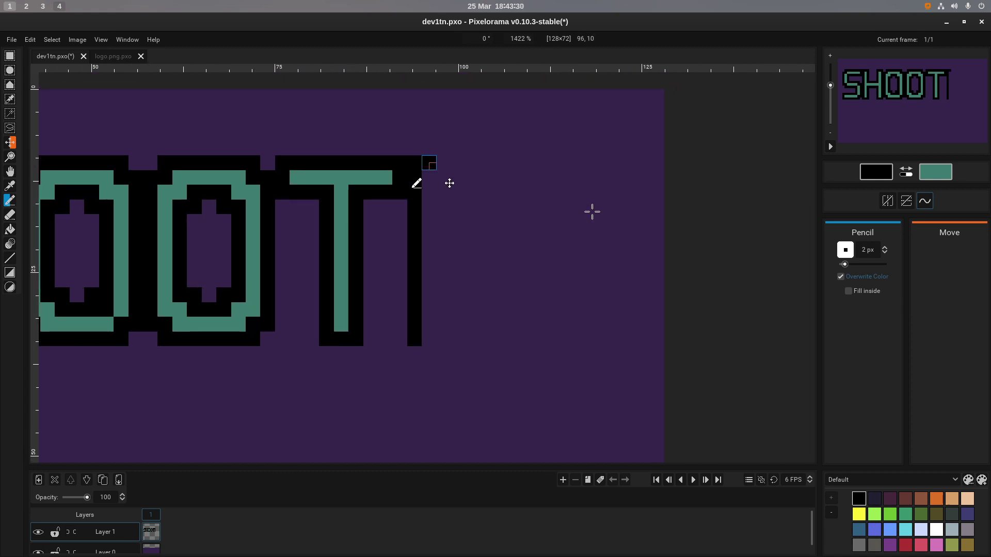
pyautogui.click(429, 163)
pyautogui.hotkey('ctrl', 'z')
pyautogui.click(428, 163)
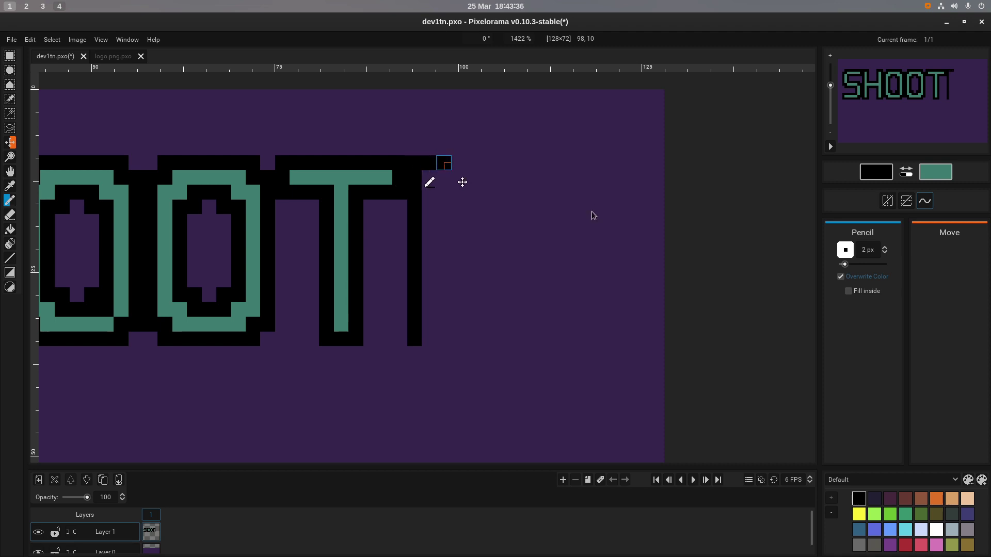
pyautogui.moveTo(444, 163)
pyautogui.mouseDown()
pyautogui.moveTo(532, 163)
pyautogui.moveTo(536, 196)
pyautogui.moveTo(442, 198)
pyautogui.mouseUp()
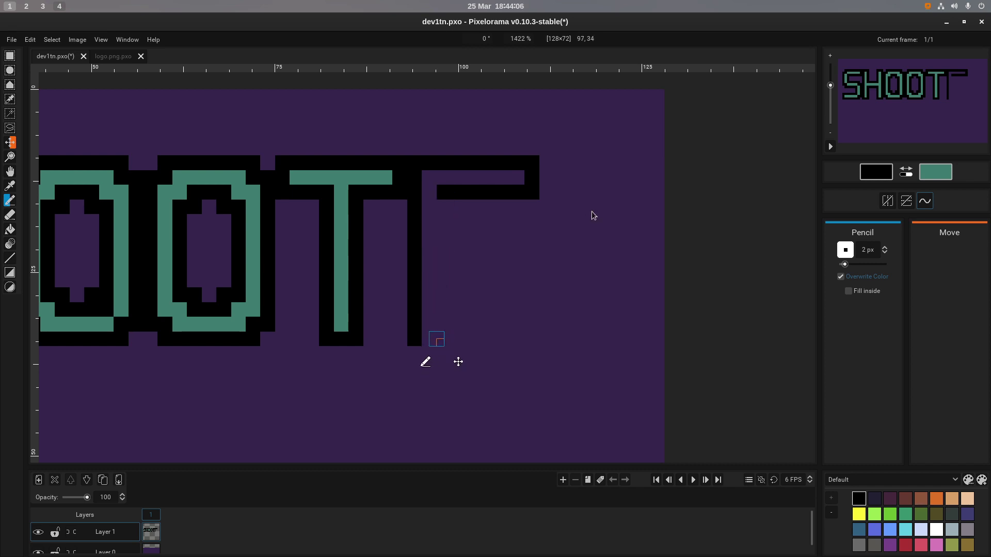
# Outline the new letter's hollow bottom arm in black along the baseline, with a squared end matching the top arm.
pyautogui.moveTo(415, 339); pyautogui.dragTo(535, 342)
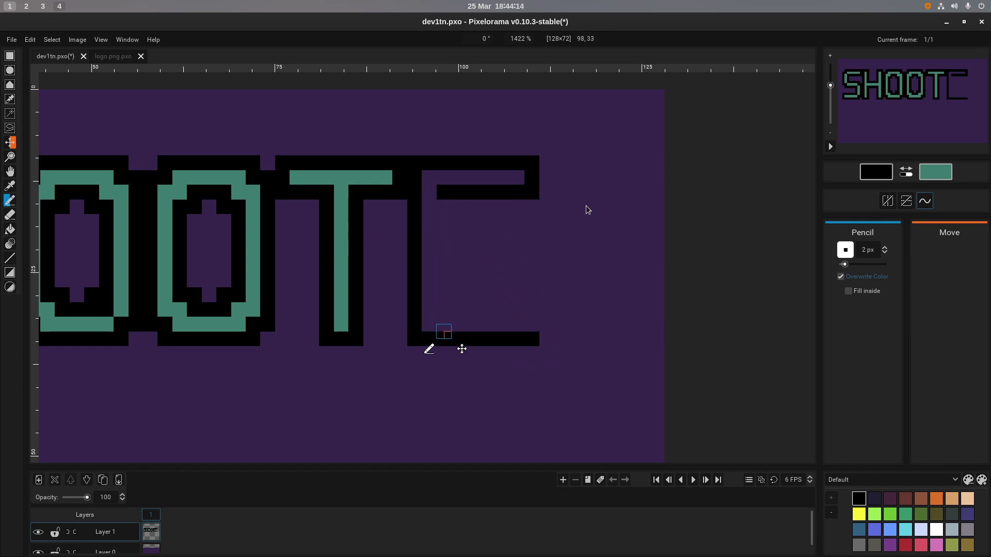
pyautogui.moveTo(535, 327); pyautogui.dragTo(536, 312)
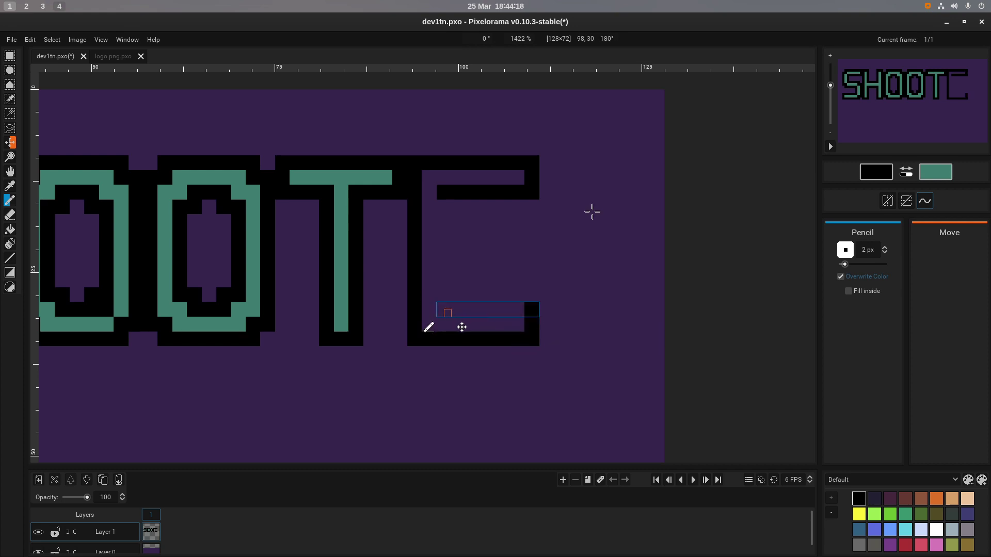
pyautogui.keyDown('shift'); pyautogui.click(448, 313); pyautogui.keyUp('shift')
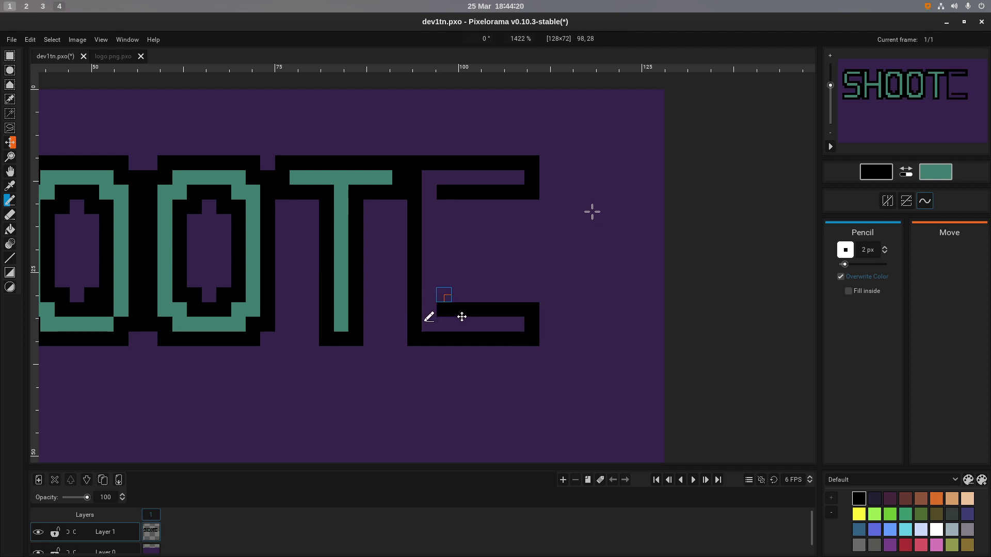
# Draw the inner edges of the new E's spine in 2 px black, leaving a gap midway for its middle arm.
pyautogui.moveTo(444, 294); pyautogui.dragTo(444, 280)
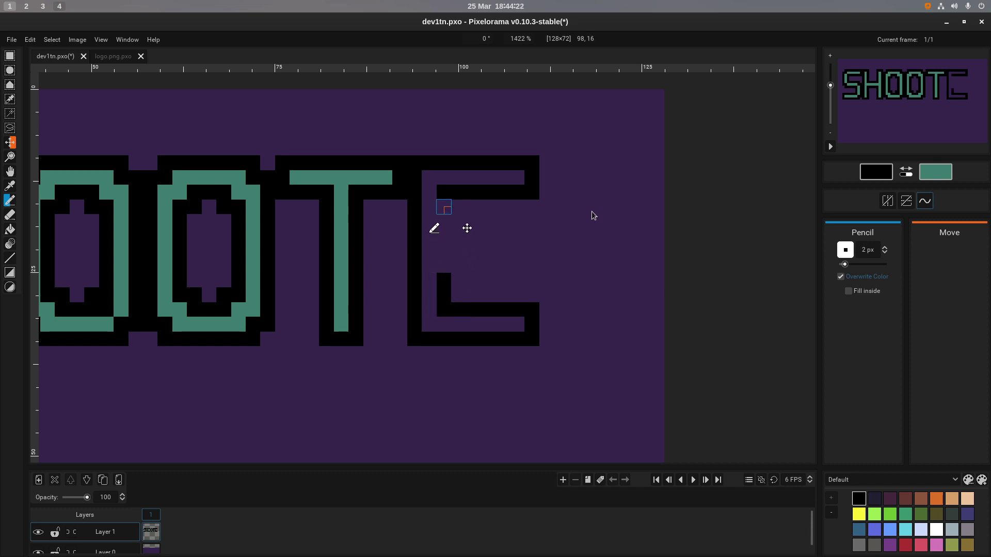
pyautogui.moveTo(444, 207); pyautogui.dragTo(444, 214)
pyautogui.click(444, 265)
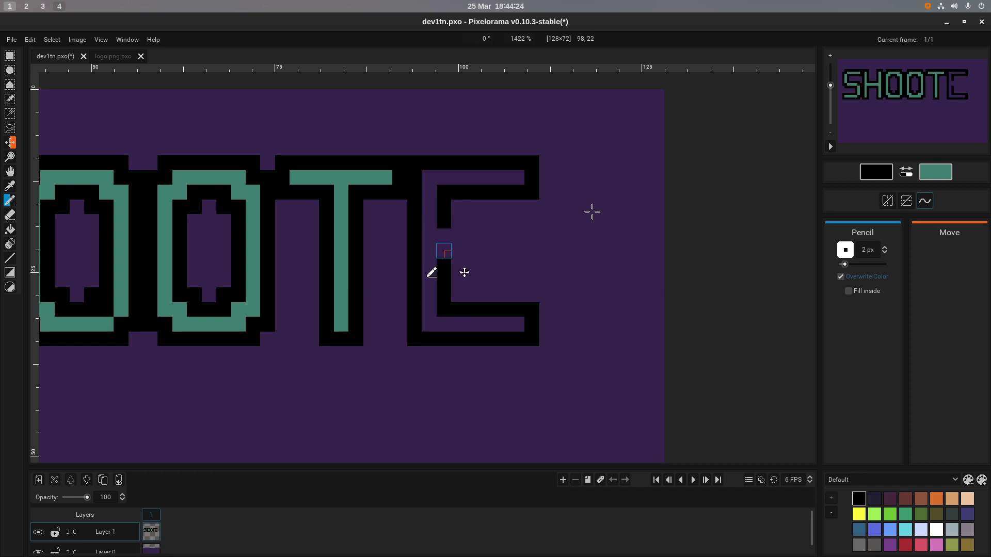
pyautogui.click(444, 236)
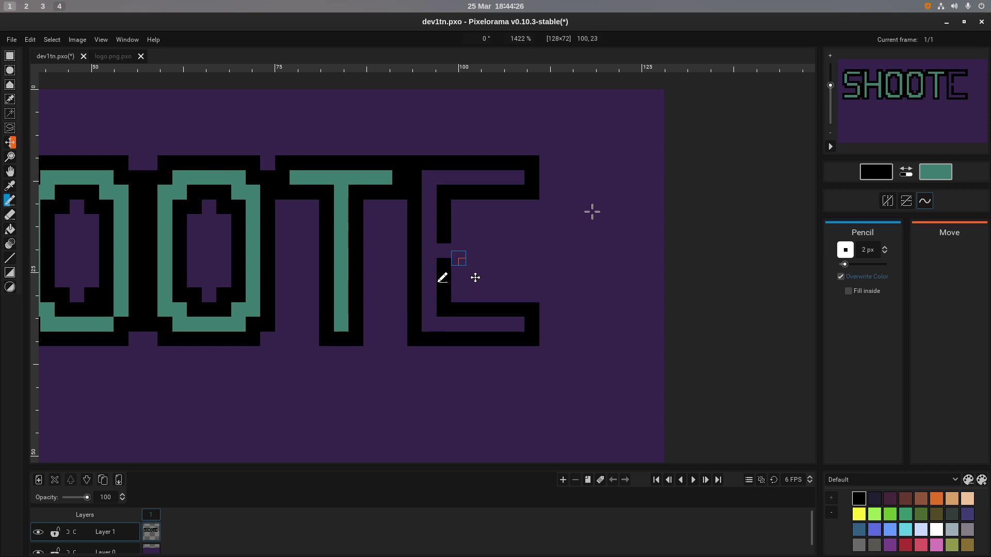
# Outline the E's hollow middle arm in black, closing it with a squared end slightly short of the other arms.
pyautogui.moveTo(443, 285)
pyautogui.mouseDown()
pyautogui.moveTo(478, 287)
pyautogui.moveTo(489, 270)
pyautogui.moveTo(478, 234)
pyautogui.moveTo(458, 236)
pyautogui.mouseUp()
pyautogui.moveTo(488, 288)
pyautogui.mouseDown()
pyautogui.moveTo(517, 288)
pyautogui.moveTo(517, 236)
pyautogui.moveTo(531, 258)
pyautogui.mouseUp()
pyautogui.click(525, 269)
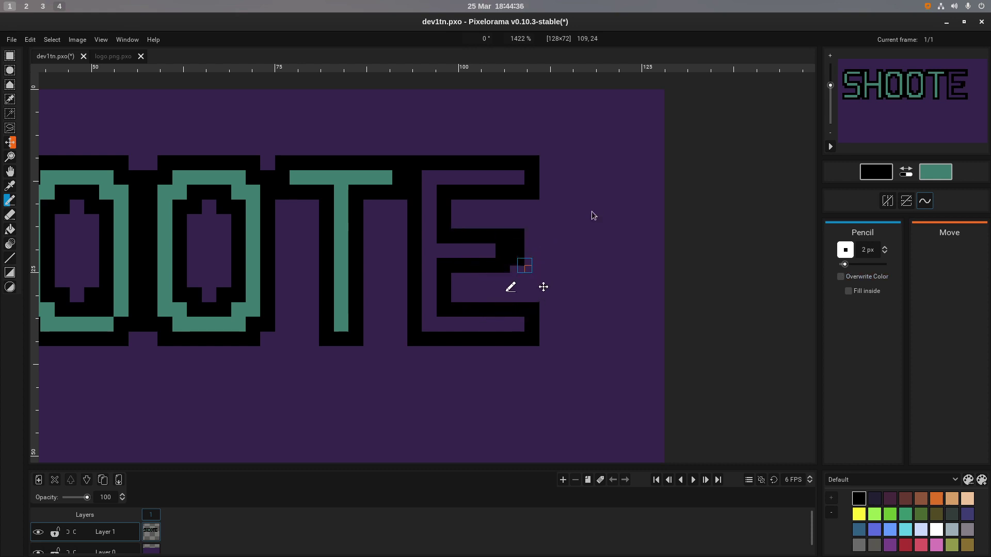
pyautogui.hotkey('ctrl', 'z')
pyautogui.click(521, 267)
# Extend the middle arm's opening with a 2 px teal dab and fill the E's hollow interior with teal.
pyautogui.press('x')
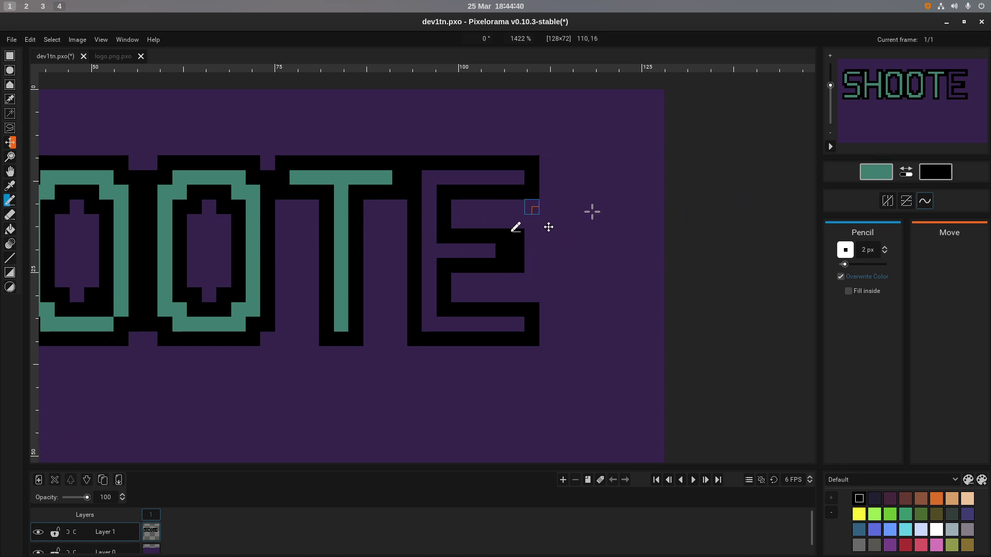
pyautogui.click(502, 251)
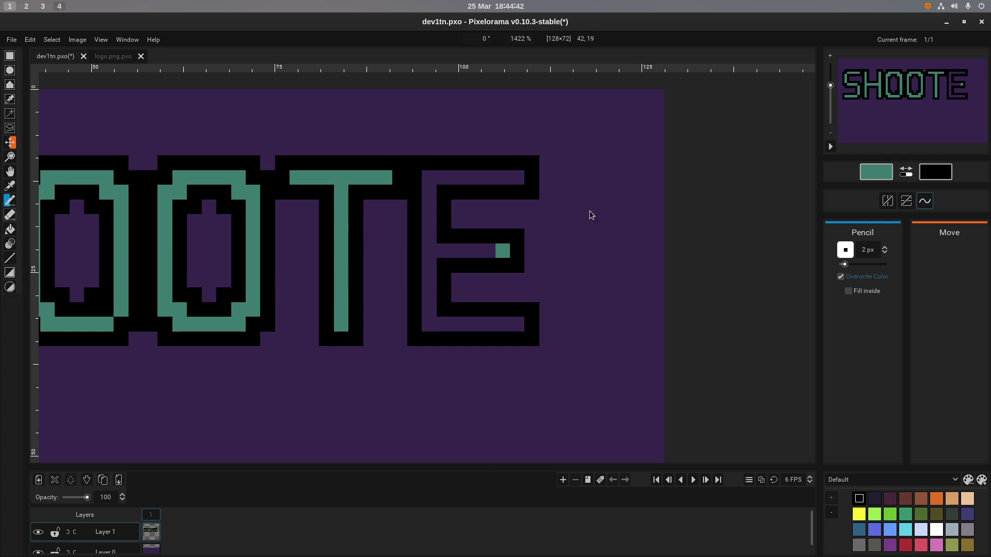
pyautogui.press('b')
pyautogui.click(429, 288)
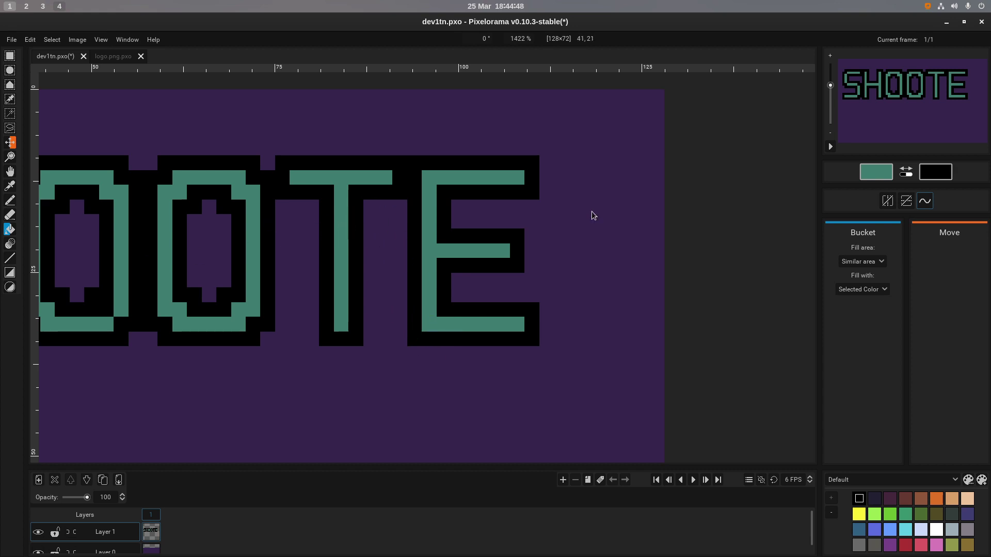
# Shorten the E's middle arm by 2 px, erasing its black end cap and redrawing it in black over the teal tip.
pyautogui.press('e')
pyautogui.moveTo(518, 237); pyautogui.dragTo(517, 266)
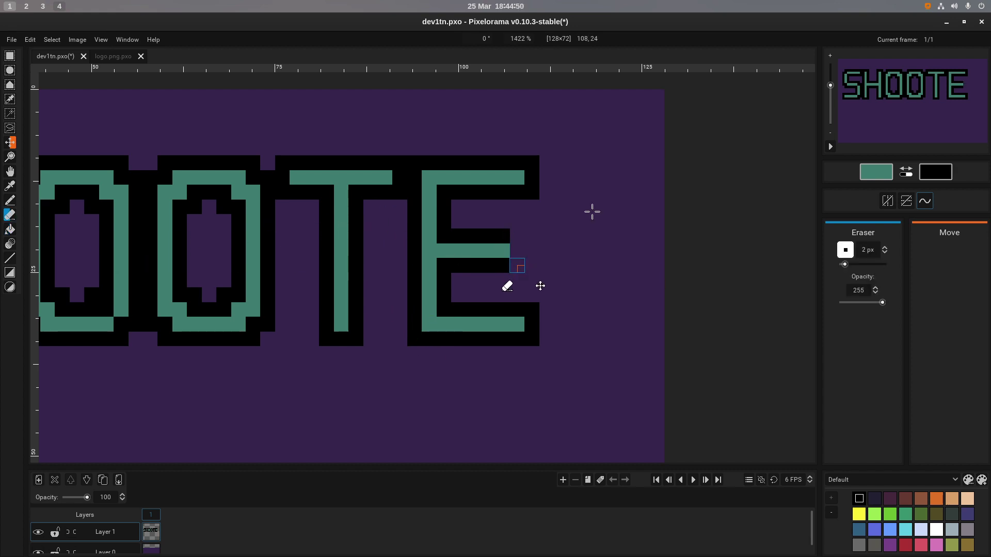
pyautogui.press('b')
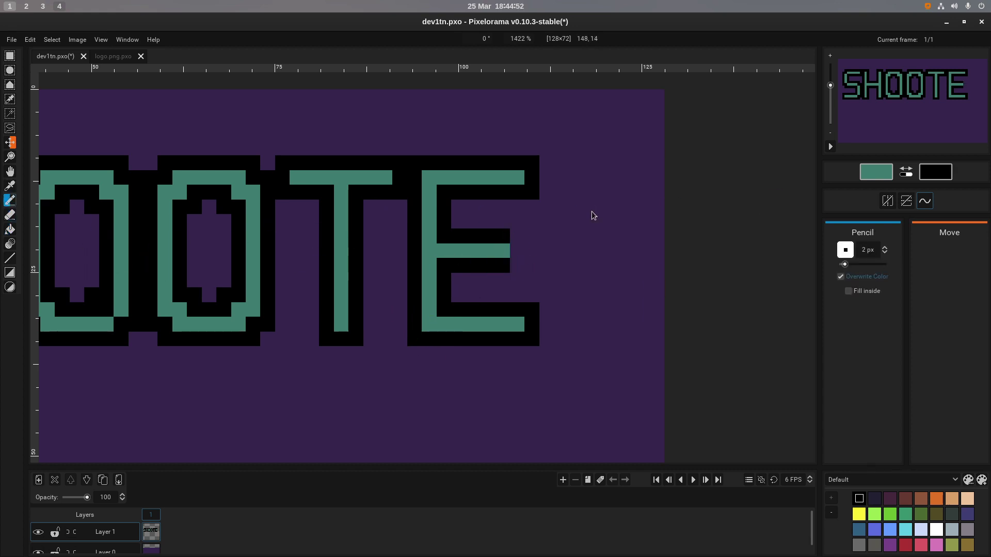
pyautogui.press('x')
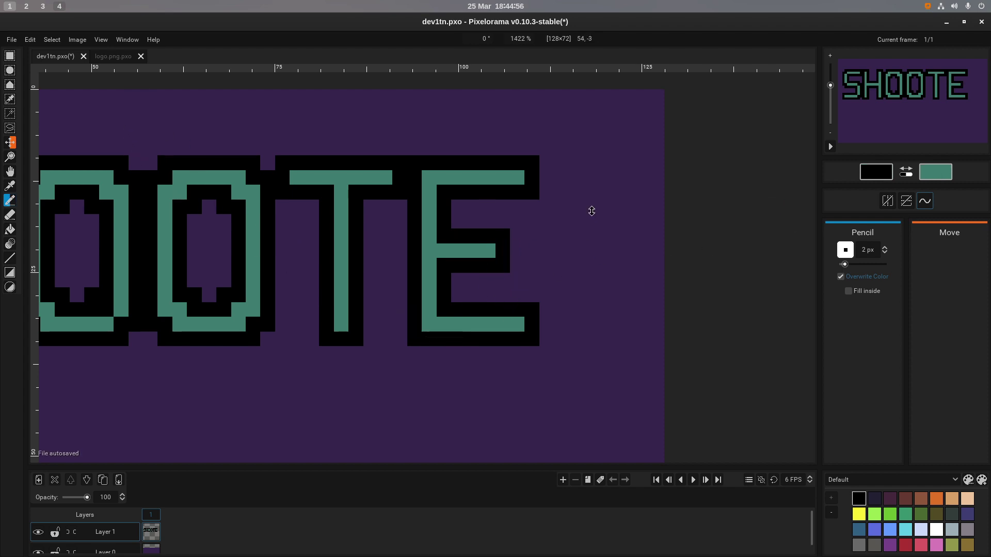
pyautogui.hotkey('ctrl', 'Tab')
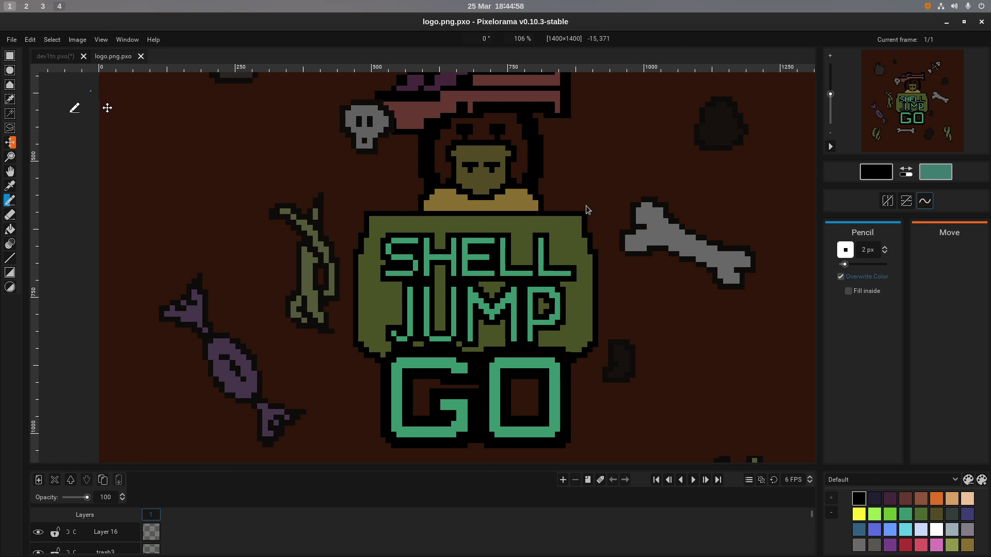
pyautogui.hotkey('ctrl', 'Tab')
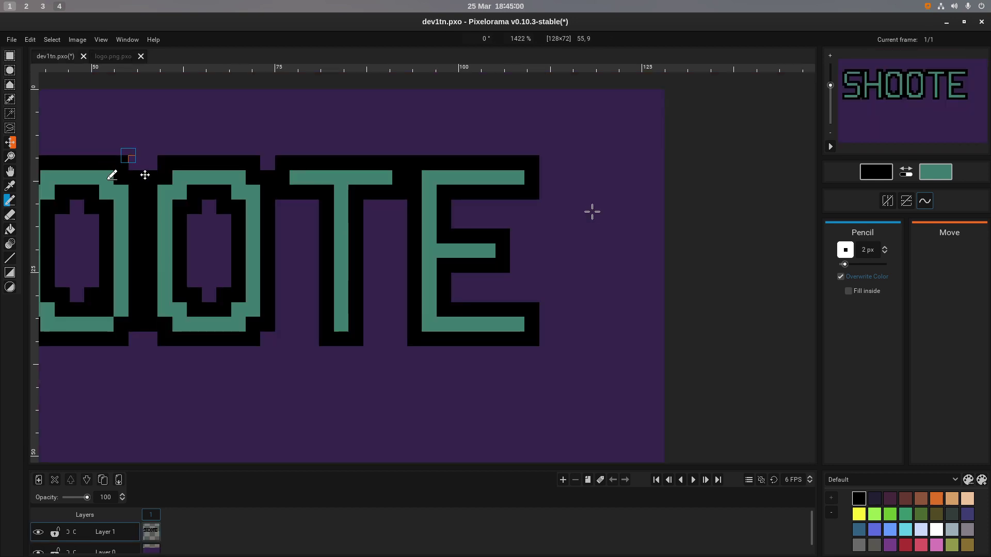
pyautogui.scroll(-5, 592, 212)
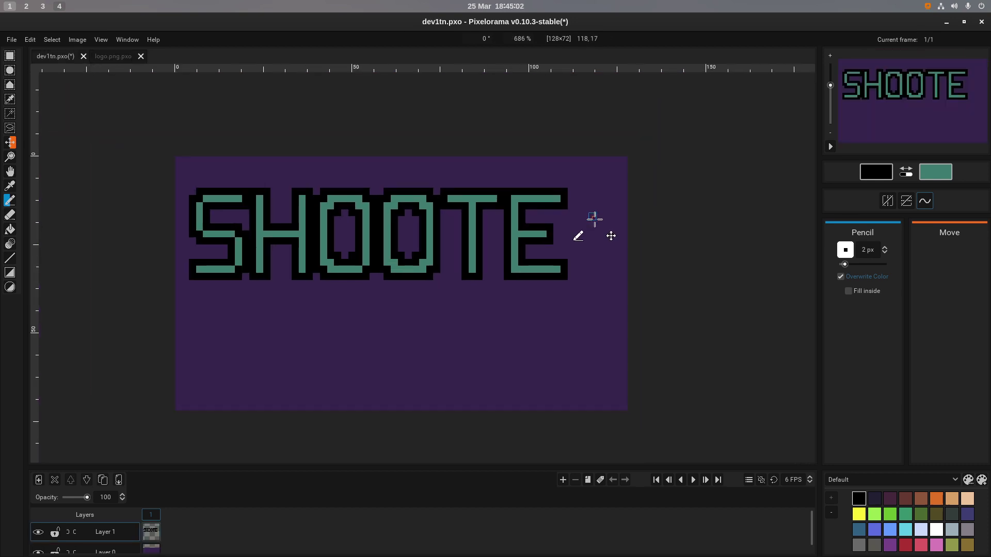
pyautogui.hotkey('ctrl', 'z')
pyautogui.hotkey('ctrl', 'z')
pyautogui.scroll(6, 594, 219)
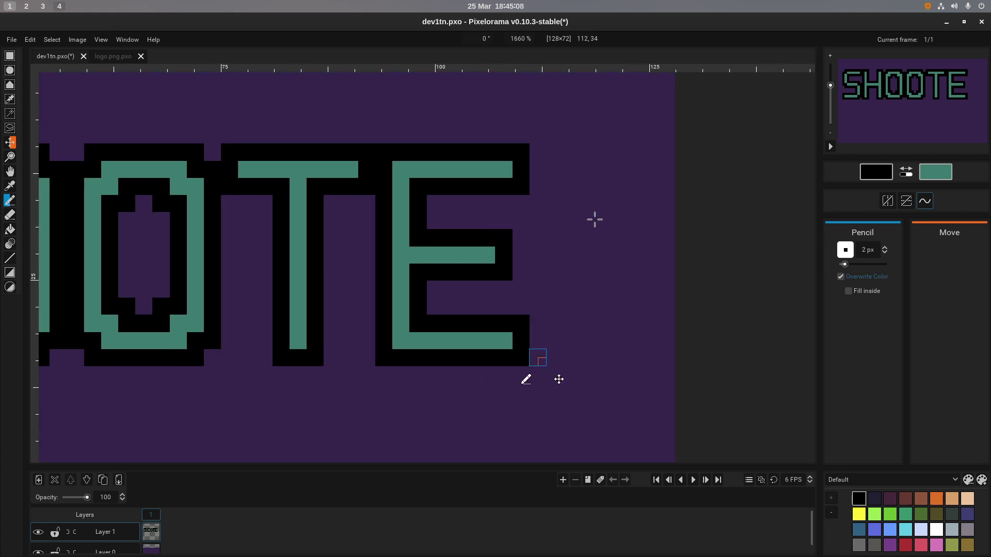
pyautogui.moveTo(538, 357)
pyautogui.mouseDown()
pyautogui.moveTo(547, 152)
pyautogui.moveTo(623, 152)
pyautogui.mouseUp()
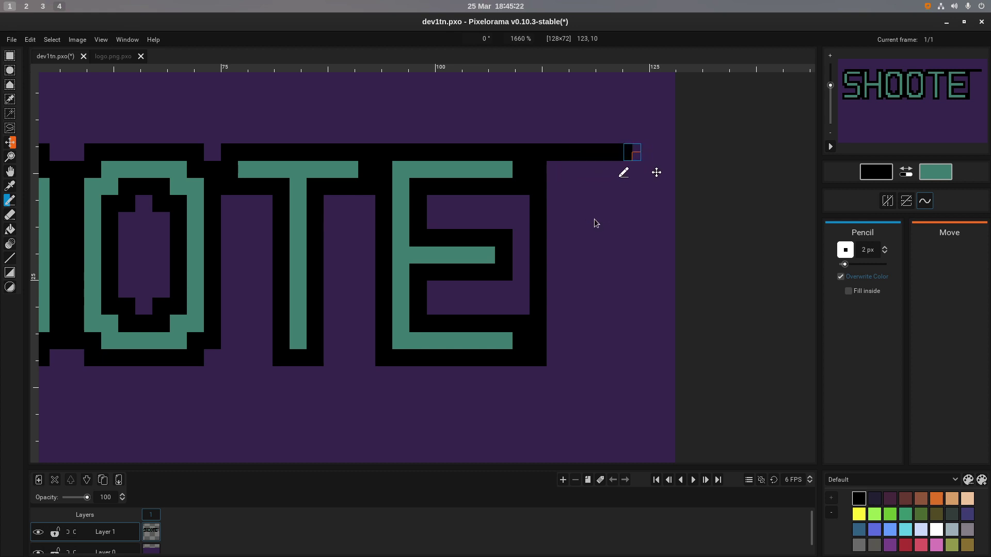
pyautogui.hotkey('ctrl', 'z')
pyautogui.hotkey('ctrl', 'z')
pyautogui.hotkey('ctrl', 'z')
pyautogui.hotkey('ctrl', 'z')
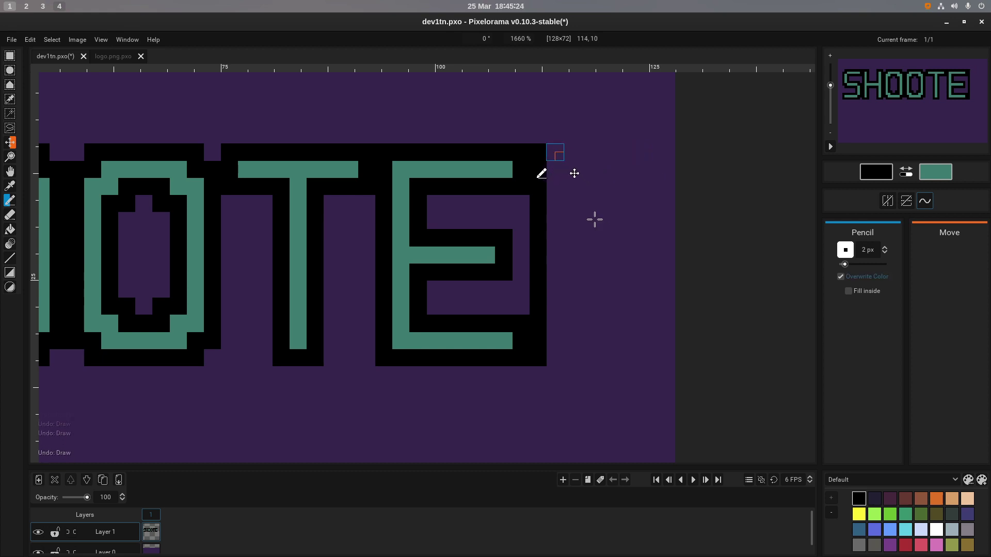
pyautogui.moveTo(555, 153); pyautogui.dragTo(642, 152)
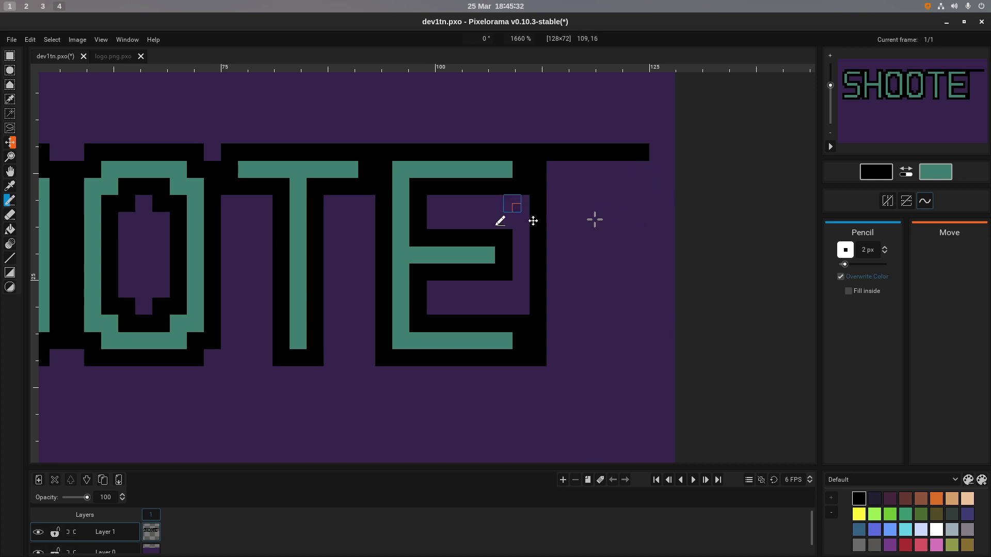
pyautogui.scroll(-3, 513, 206)
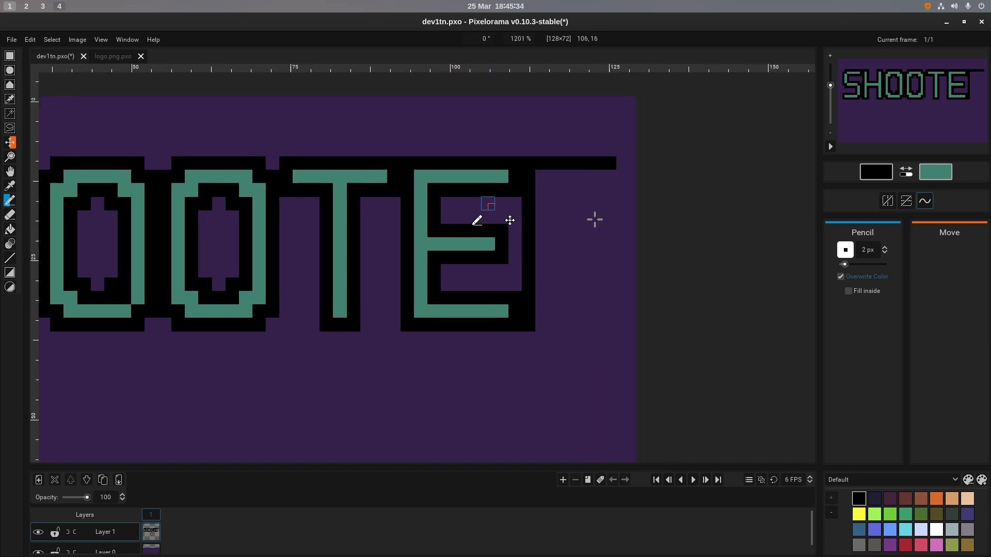
pyautogui.scroll(2, 490, 206)
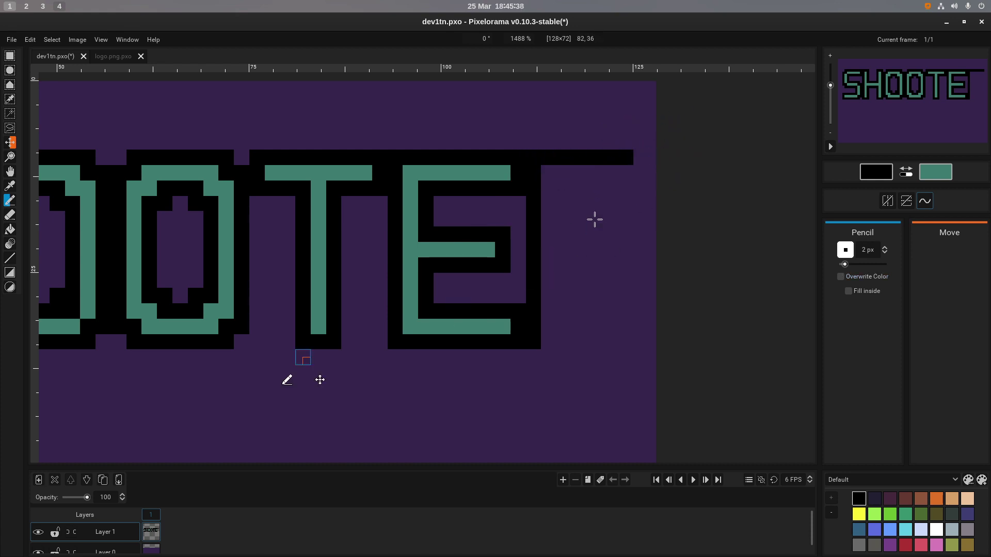
pyautogui.hotkey('ctrl', 'z')
pyautogui.hotkey('ctrl', 'z')
pyautogui.hotkey('ctrl', 'z')
pyautogui.hotkey('ctrl', 'z')
pyautogui.hotkey('ctrl', 'z')
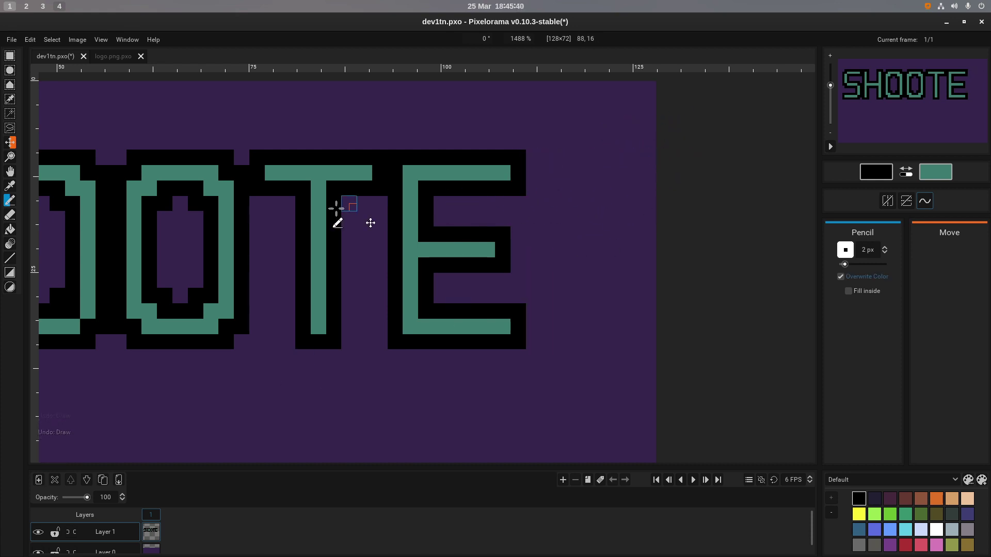
# Select the whole SHOOTE lettering with a rectangular selection, move it about 3 px left, and clear the selection.
pyautogui.scroll(-4, 344, 206)
pyautogui.scroll(-3, 98, 119)
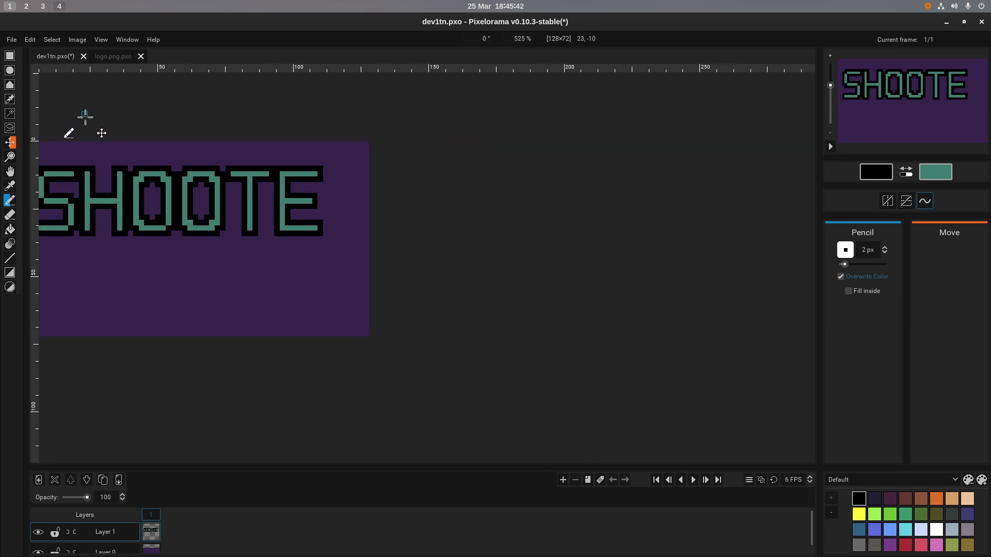
pyautogui.moveTo(99, 126); pyautogui.dragTo(168, 132)
pyautogui.scroll(3, 151, 123)
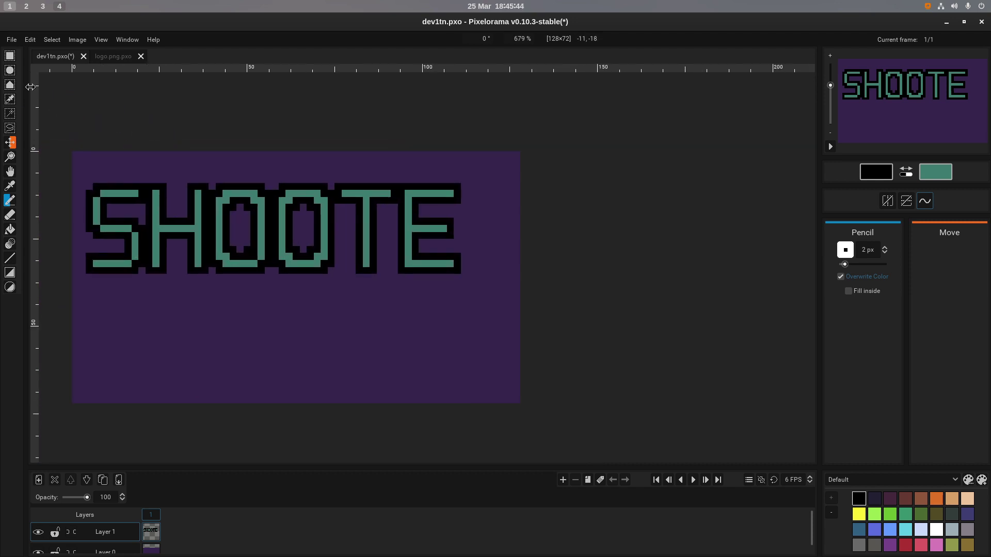
pyautogui.click(12, 57)
pyautogui.moveTo(83, 162)
pyautogui.mouseDown()
pyautogui.moveTo(161, 223)
pyautogui.moveTo(287, 250)
pyautogui.moveTo(484, 269)
pyautogui.moveTo(463, 280)
pyautogui.mouseUp()
pyautogui.moveTo(211, 230); pyautogui.dragTo(202, 226)
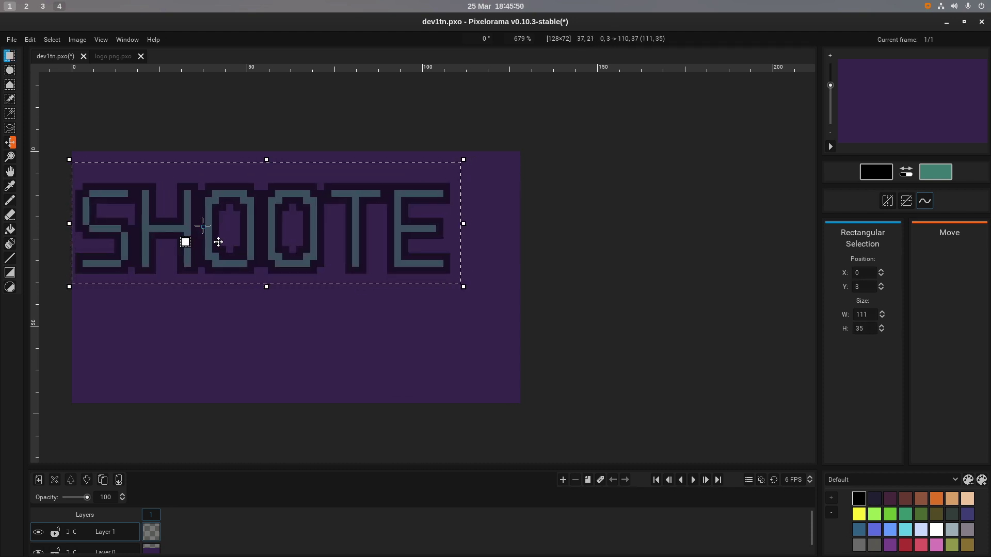
pyautogui.click(243, 137)
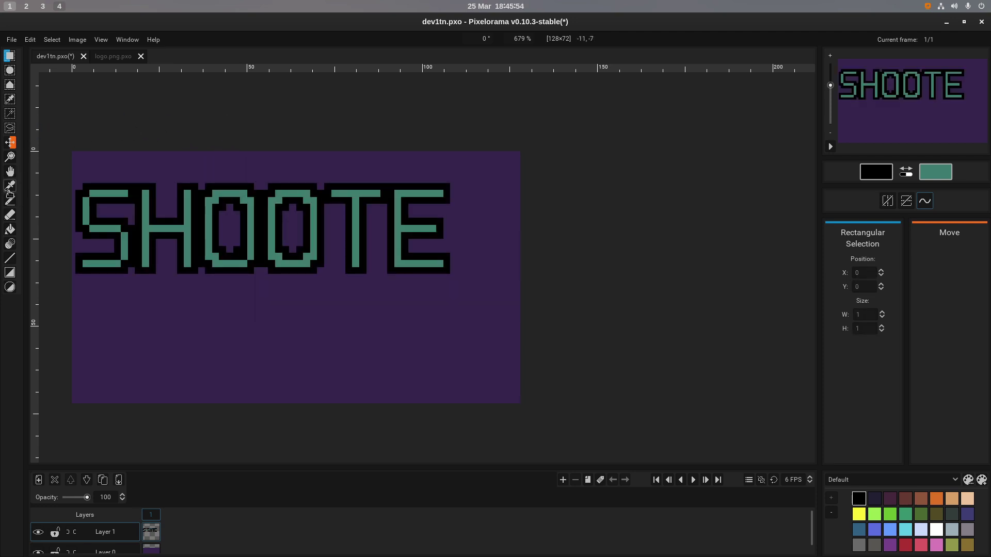
# With the 2 px black Pencil, draw the next letter's left edge beside the E and its top edge extending right.
pyautogui.click(9, 186)
pyautogui.click(10, 200)
pyautogui.scroll(3, 457, 203)
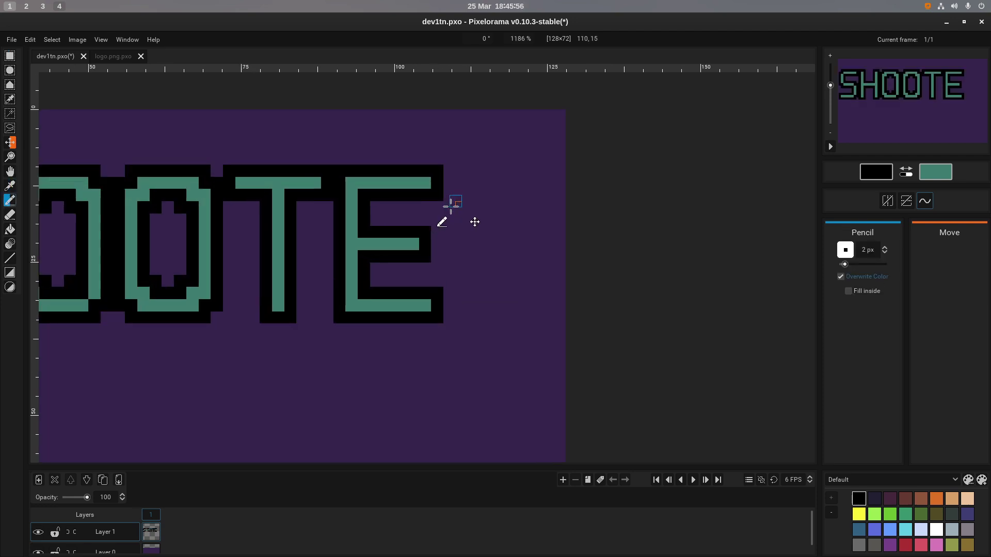
pyautogui.scroll(1, 451, 204)
pyautogui.hscroll(3, 456, 270)
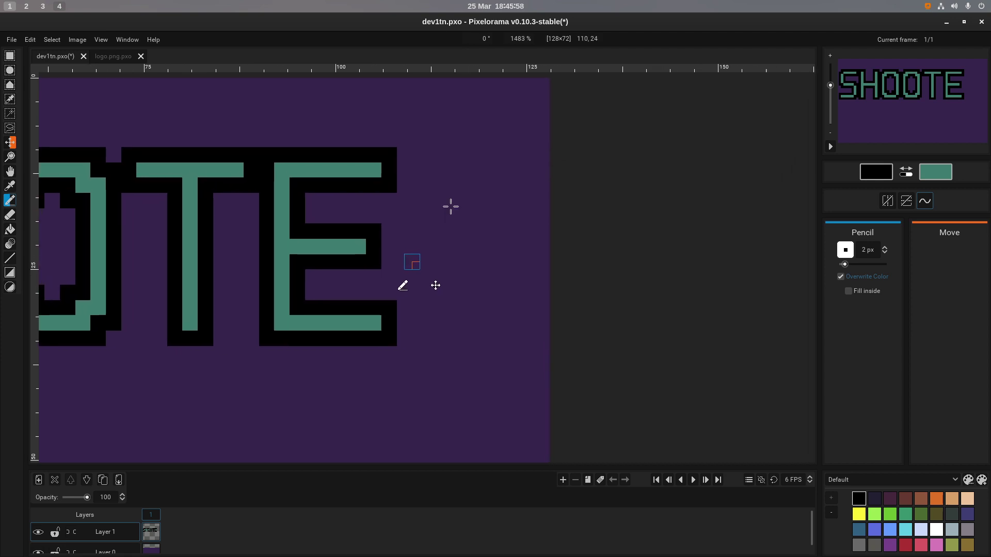
pyautogui.moveTo(402, 333)
pyautogui.mouseDown()
pyautogui.moveTo(393, 355)
pyautogui.moveTo(386, 172)
pyautogui.mouseUp()
pyautogui.hotkey('ctrl', 'z')
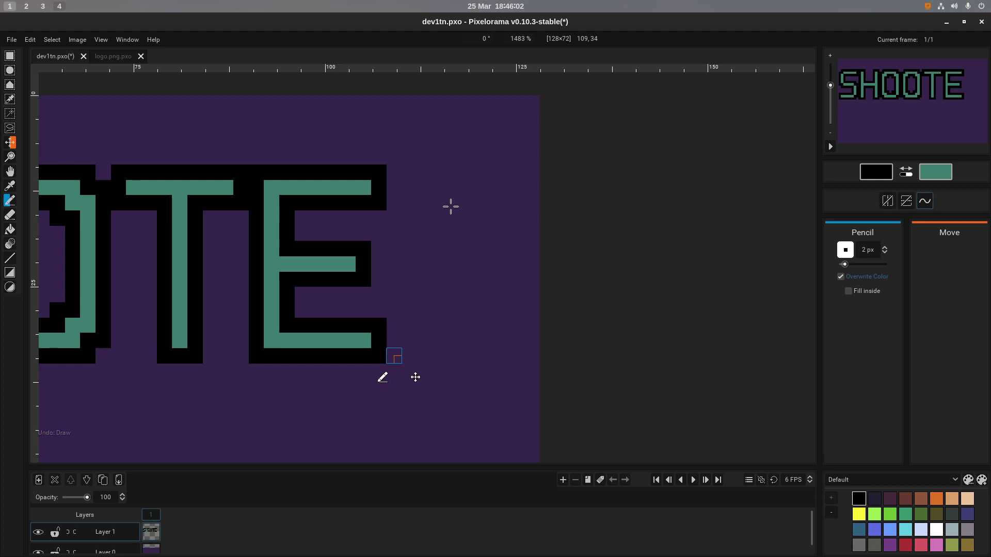
pyautogui.moveTo(398, 356)
pyautogui.mouseDown()
pyautogui.moveTo(398, 170)
pyautogui.moveTo(524, 171)
pyautogui.moveTo(516, 175)
pyautogui.mouseUp()
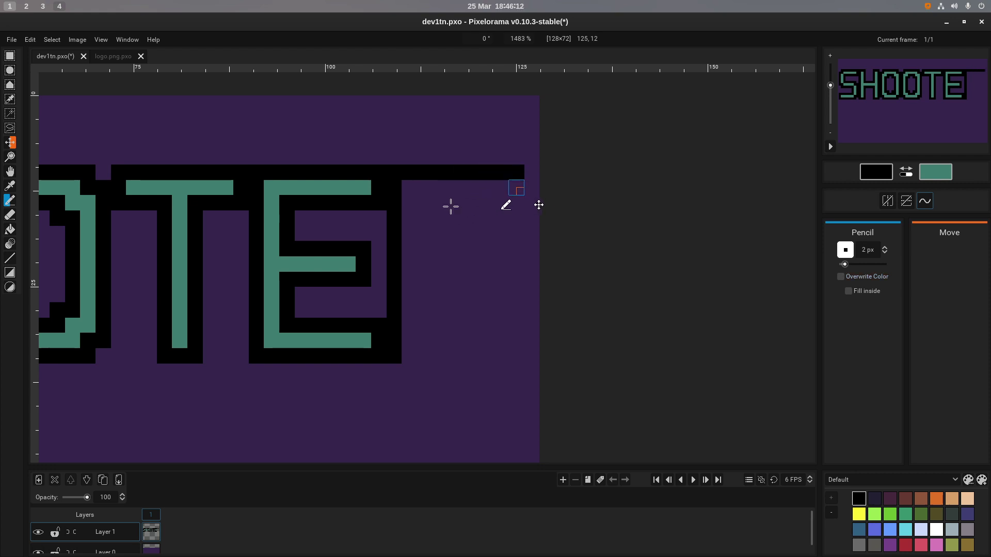
# Replace the top edge's squared end with a stepped black corner and continue the bowl's right side downward.
pyautogui.hotkey('ctrl', 'z')
pyautogui.click(516, 187)
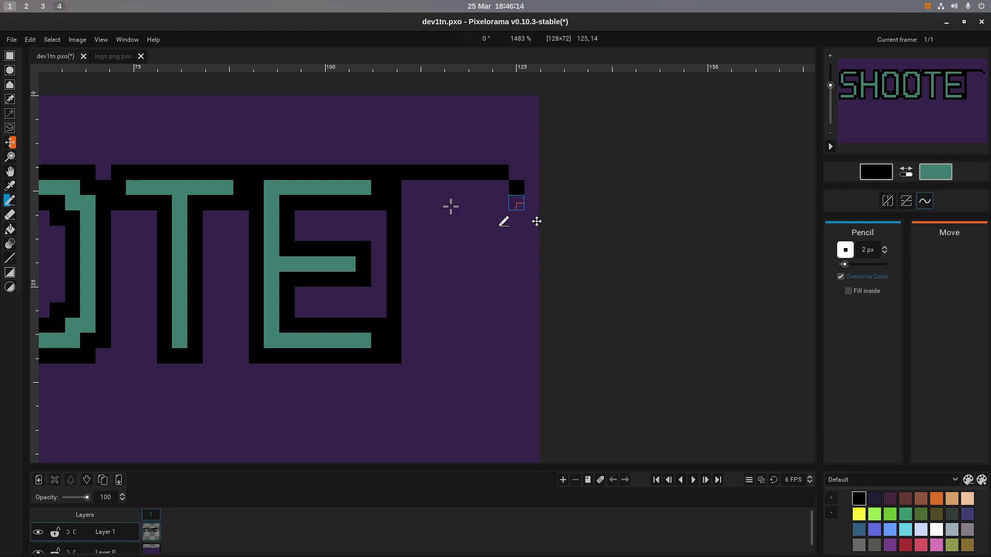
pyautogui.click(516, 203)
pyautogui.click(517, 218)
pyautogui.click(501, 188)
pyautogui.click(517, 234)
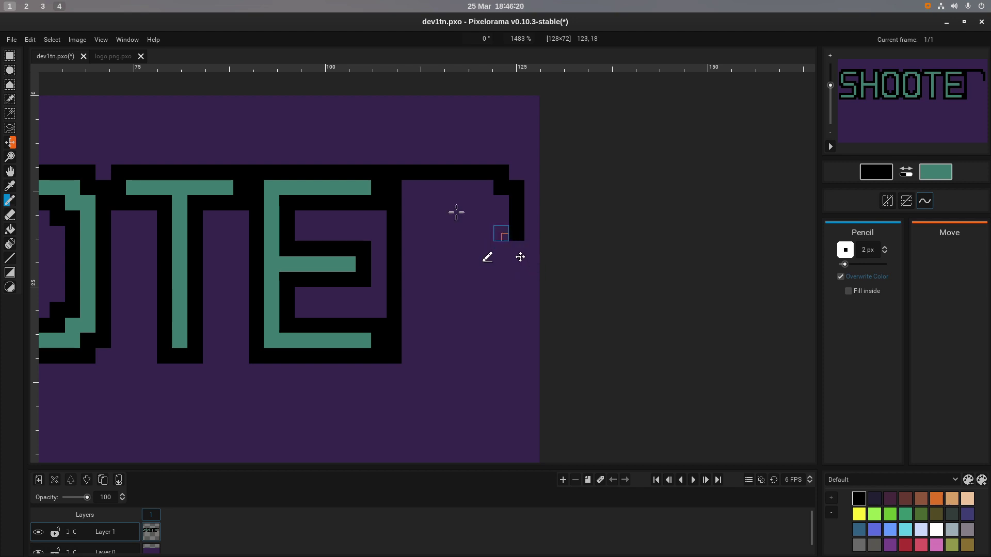
# Finish the bowl's lower right with a stepped corner and draw its black underside back toward the E.
pyautogui.click(518, 252)
pyautogui.click(501, 248)
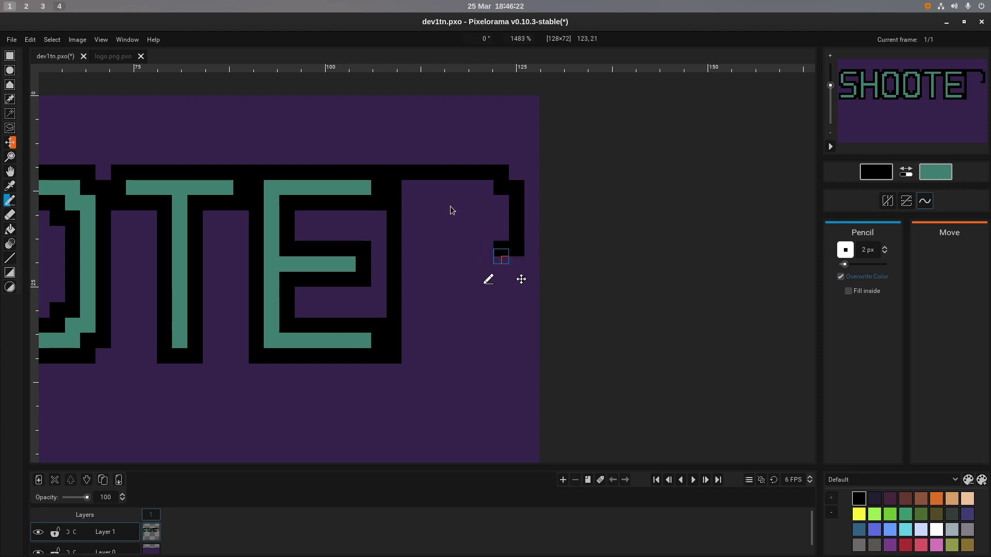
pyautogui.click(501, 264)
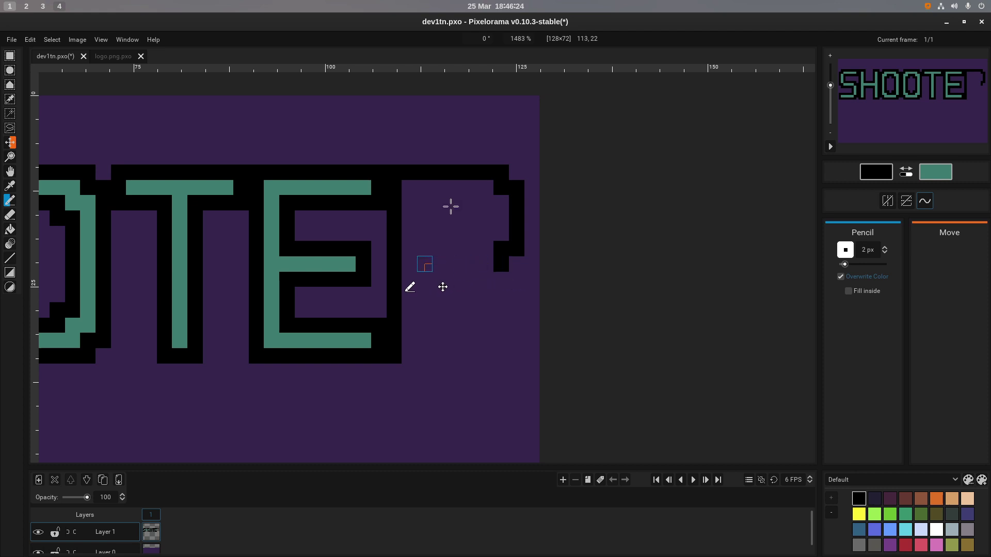
pyautogui.click(424, 265)
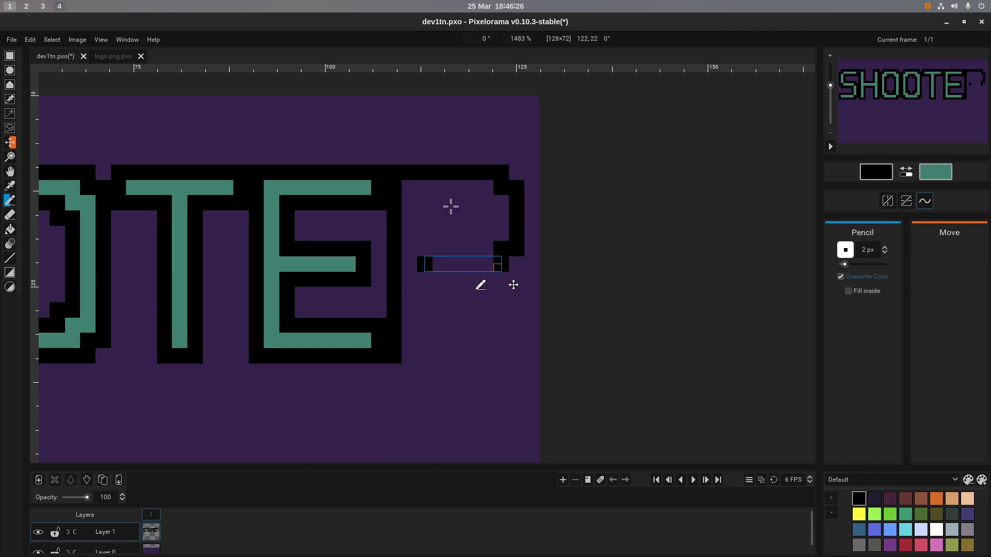
pyautogui.keyDown('shift'); pyautogui.click(497, 268); pyautogui.keyUp('shift')
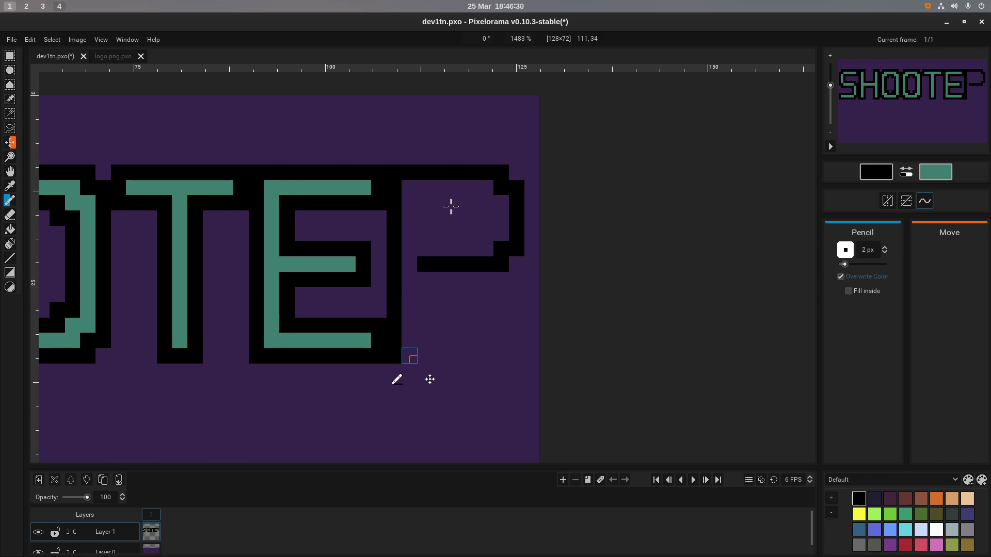
# Draw the black foot under the last letter's stem and the stem's right edge up towards the bowl.
pyautogui.click(409, 356)
pyautogui.hotkey('ctrl', 'z')
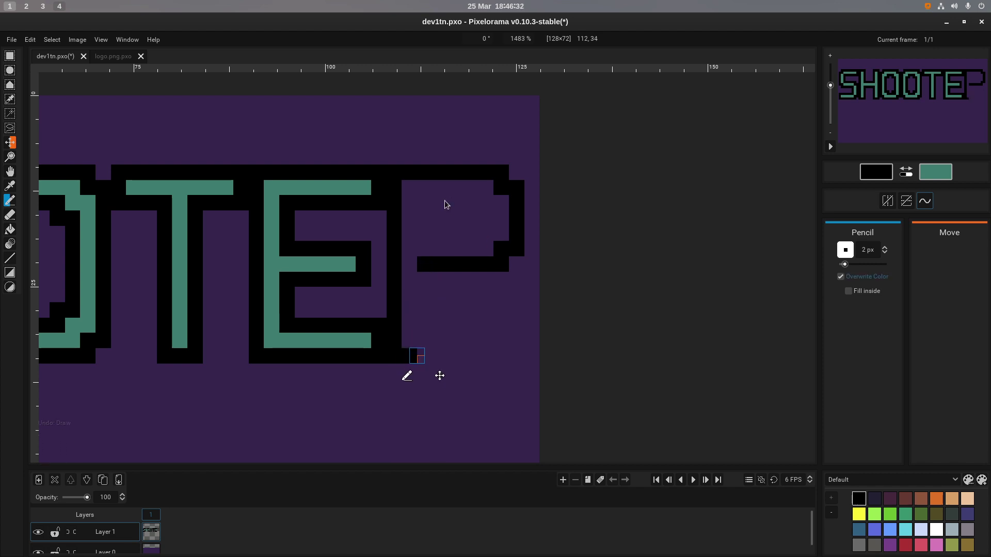
pyautogui.moveTo(409, 356); pyautogui.dragTo(425, 356)
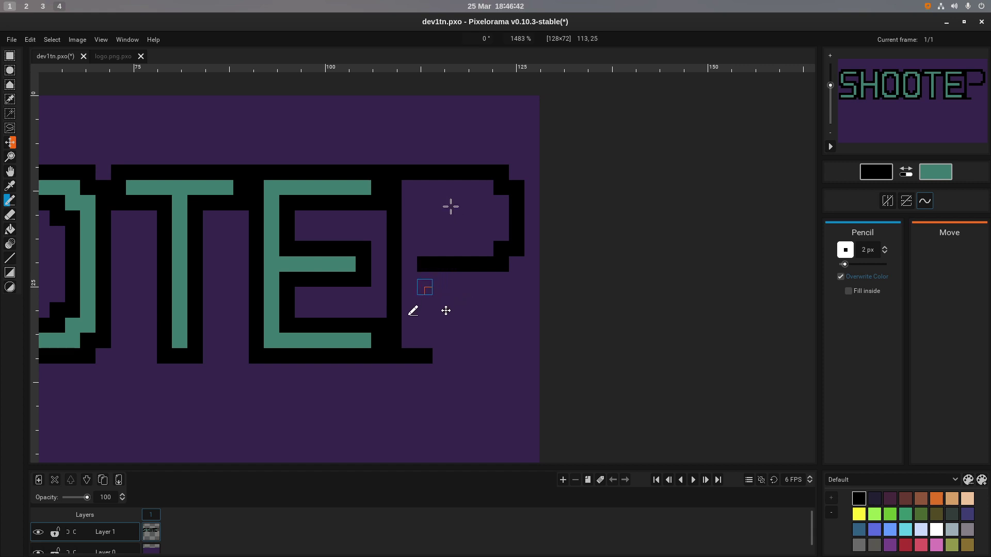
pyautogui.moveTo(425, 334)
pyautogui.mouseDown()
pyautogui.moveTo(425, 342)
pyautogui.moveTo(425, 319)
pyautogui.mouseUp()
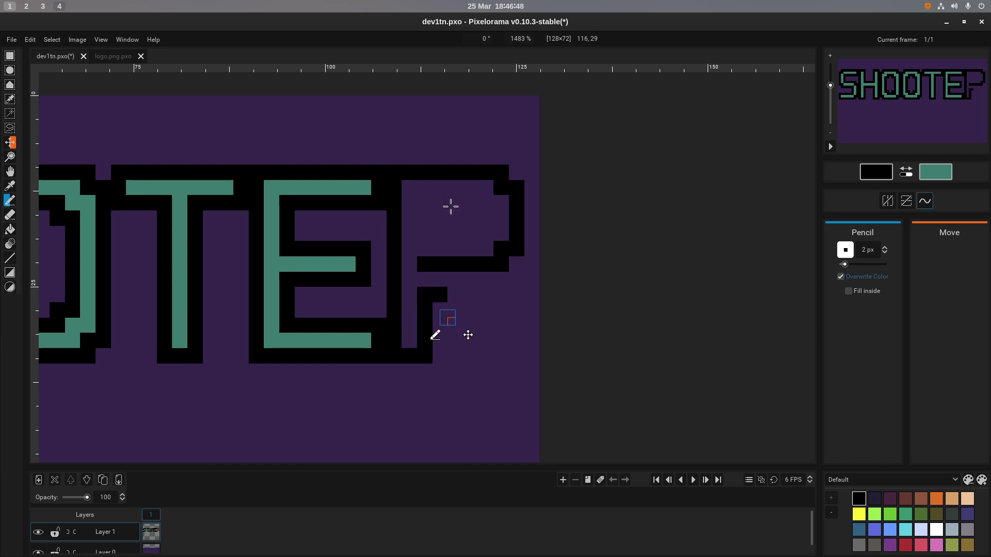
pyautogui.hotkey('ctrl', 'z')
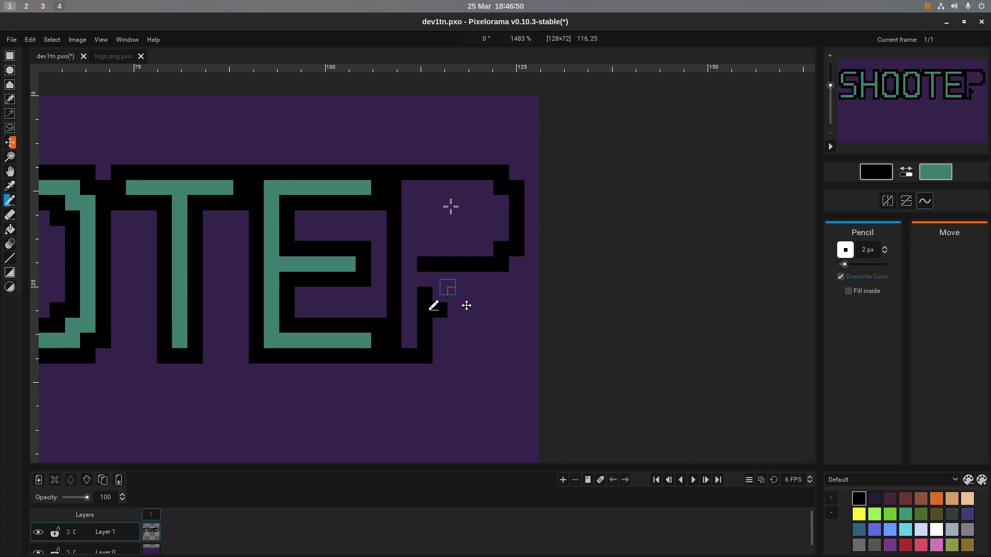
# Try starting a stepped diagonal leg for the R in black, running down to the right from the stem and bowl.
pyautogui.click(439, 278)
pyautogui.click(439, 310)
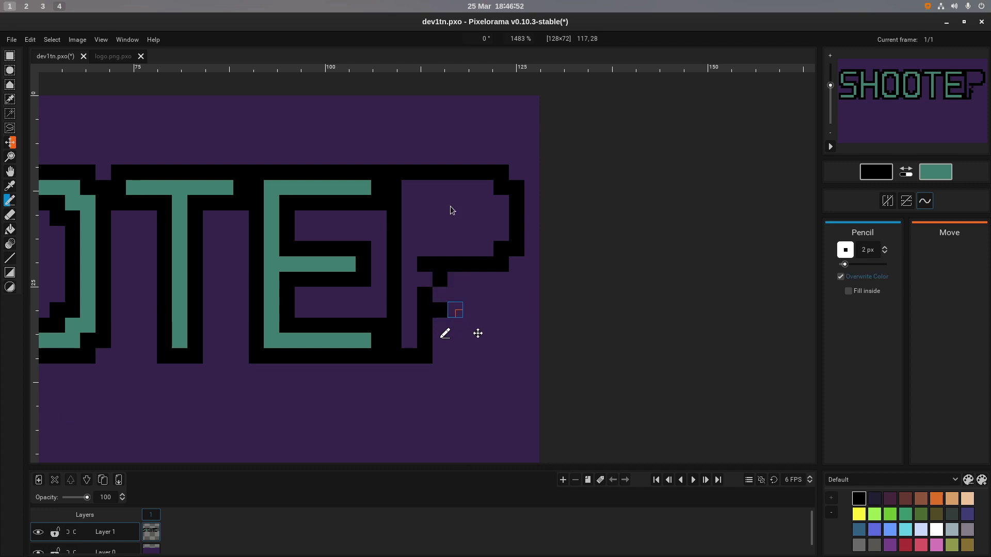
pyautogui.hotkey('ctrl', 'z')
pyautogui.click(455, 279)
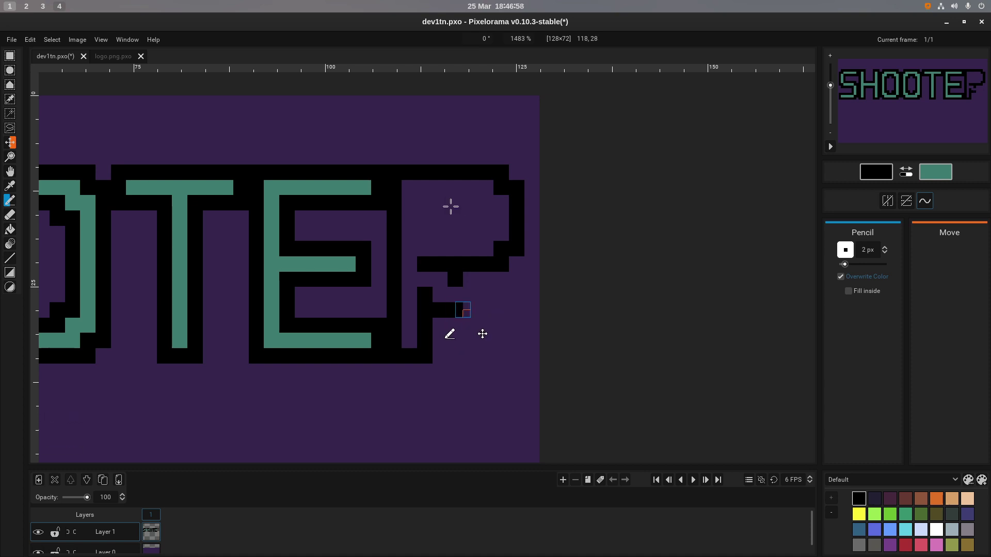
pyautogui.hotkey('ctrl', 'z')
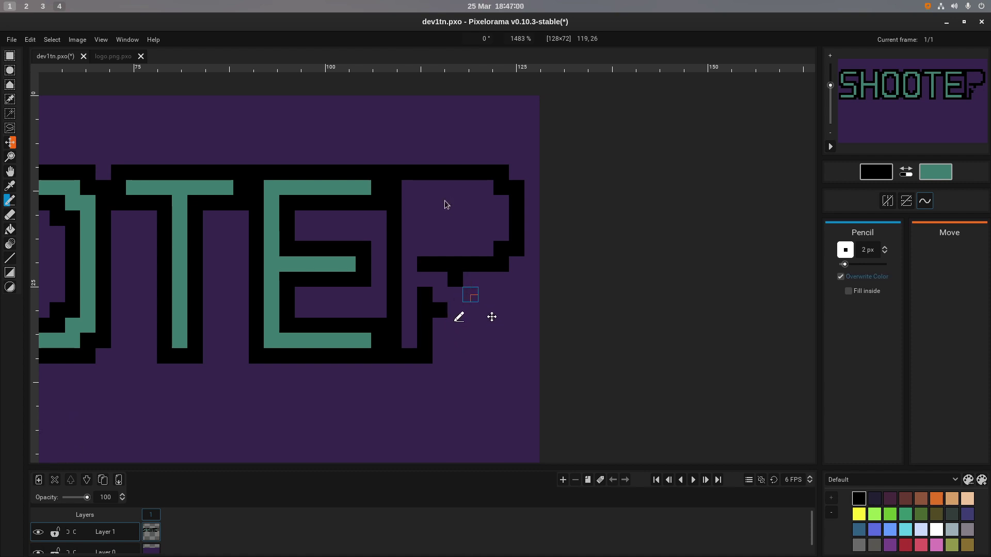
pyautogui.click(471, 294)
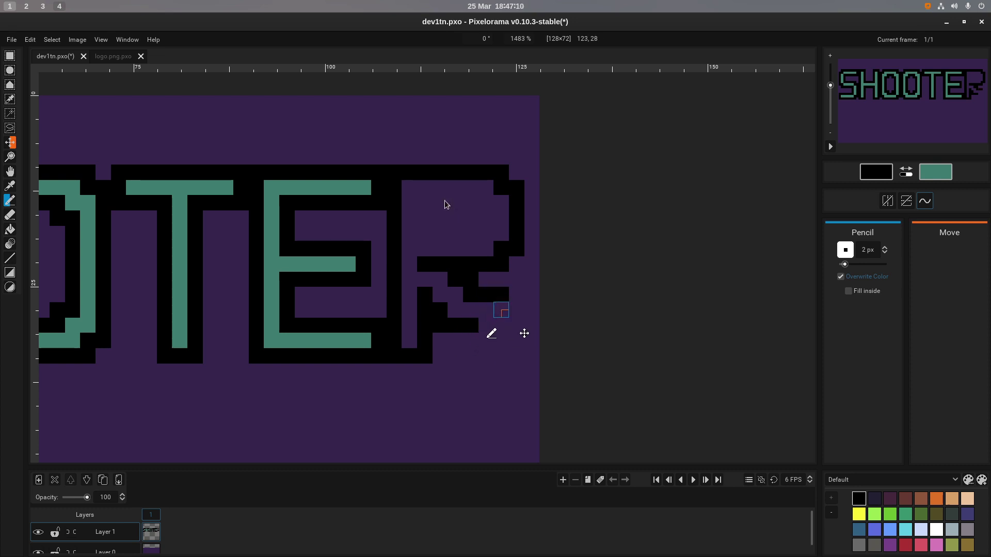
pyautogui.moveTo(501, 309); pyautogui.dragTo(501, 325)
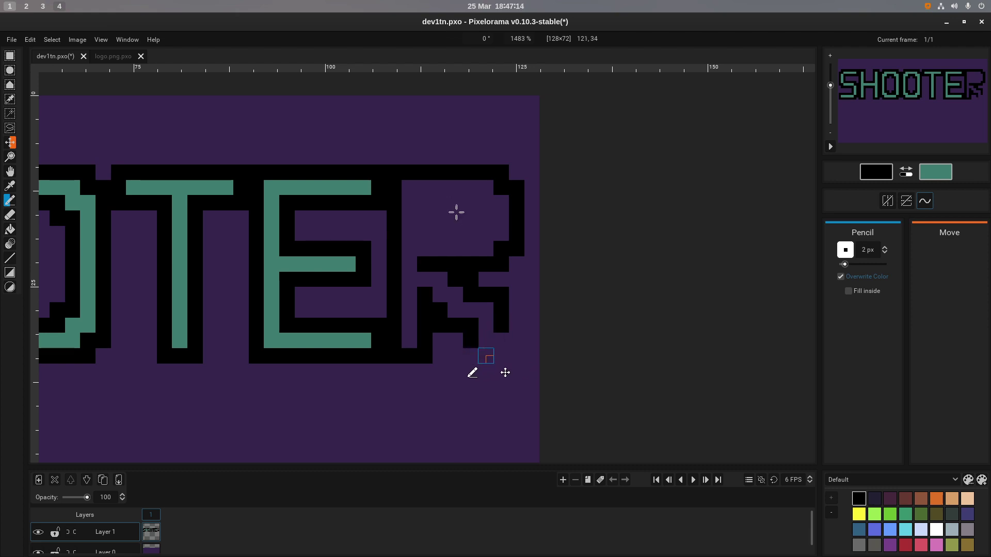
pyautogui.hotkey('ctrl', 'z')
pyautogui.hotkey('ctrl', 'z')
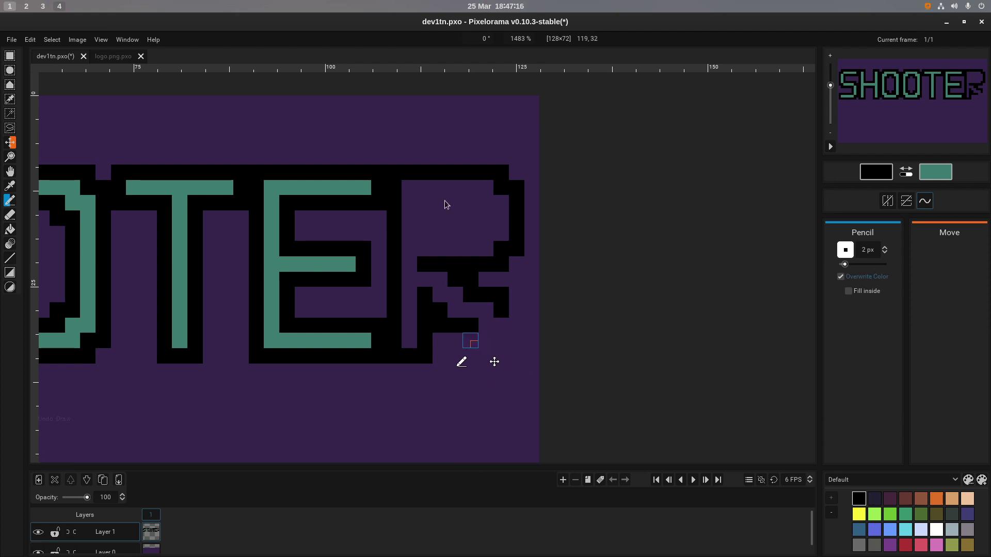
pyautogui.click(478, 346)
pyautogui.click(486, 341)
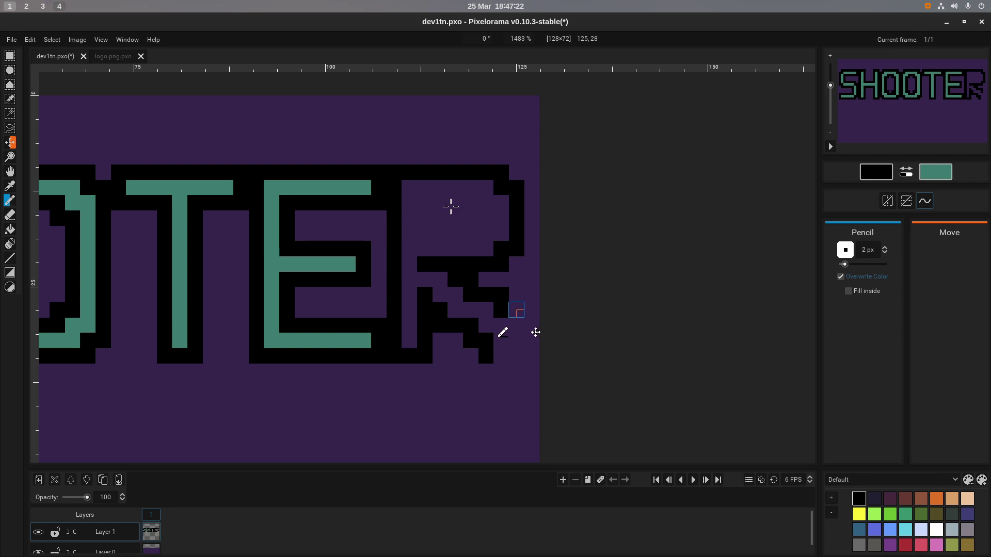
pyautogui.moveTo(516, 326); pyautogui.dragTo(516, 348)
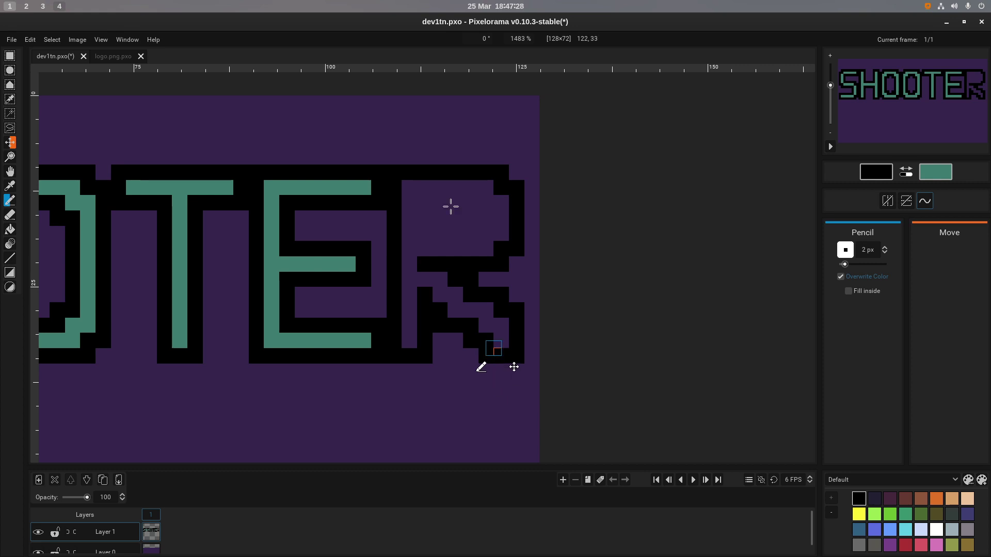
pyautogui.hotkey('ctrl', 'z')
pyautogui.hotkey('ctrl', 'z')
pyautogui.hotkey('ctrl', 'z')
pyautogui.hotkey('ctrl', 'z')
pyautogui.hotkey('ctrl', 'z')
pyautogui.hotkey('ctrl', 'z')
pyautogui.hotkey('ctrl', 'z')
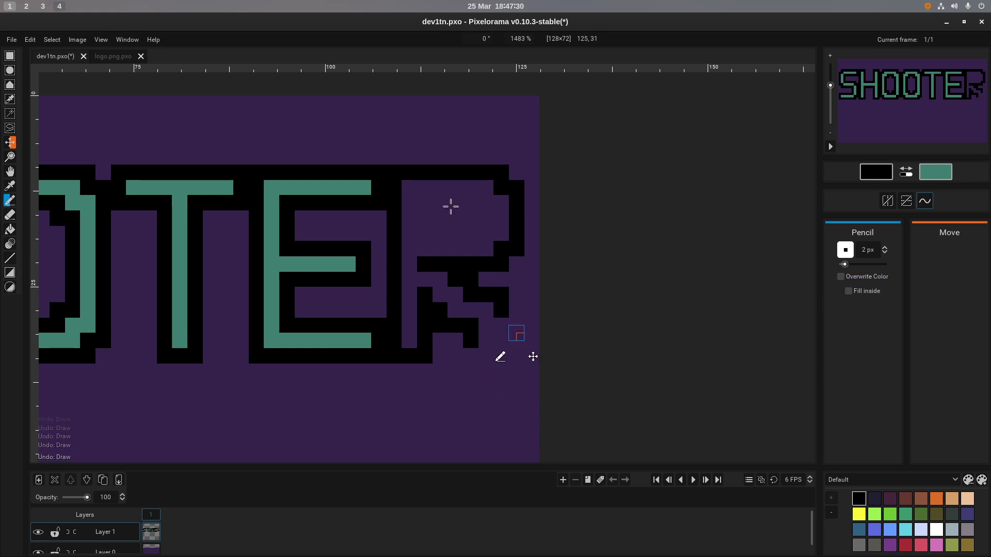
pyautogui.hotkey('ctrl', 'z')
pyautogui.hotkey('ctrl', 'z')
pyautogui.hotkey('ctrl', 'z')
pyautogui.hotkey('ctrl', 'z')
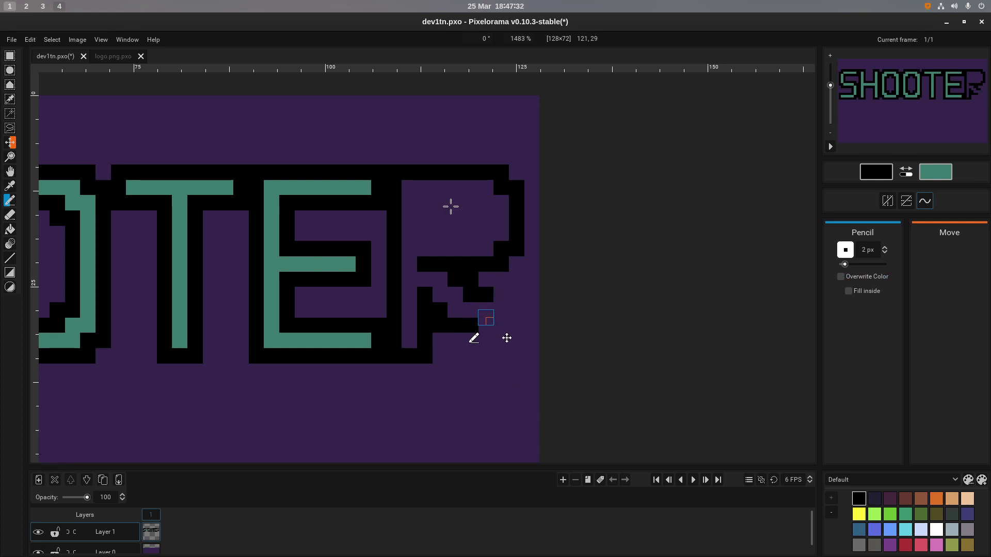
# Draw a narrower black outline for the R's diagonal leg, closing it with a foot level with the stem's base.
pyautogui.moveTo(485, 302)
pyautogui.mouseDown()
pyautogui.moveTo(486, 290)
pyautogui.moveTo(486, 312)
pyautogui.mouseUp()
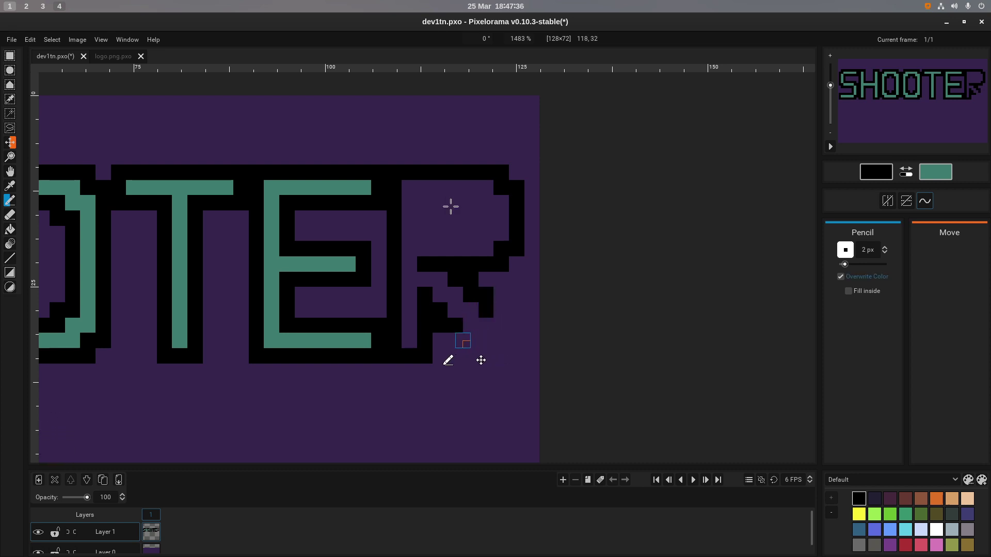
pyautogui.moveTo(462, 341); pyautogui.dragTo(479, 349)
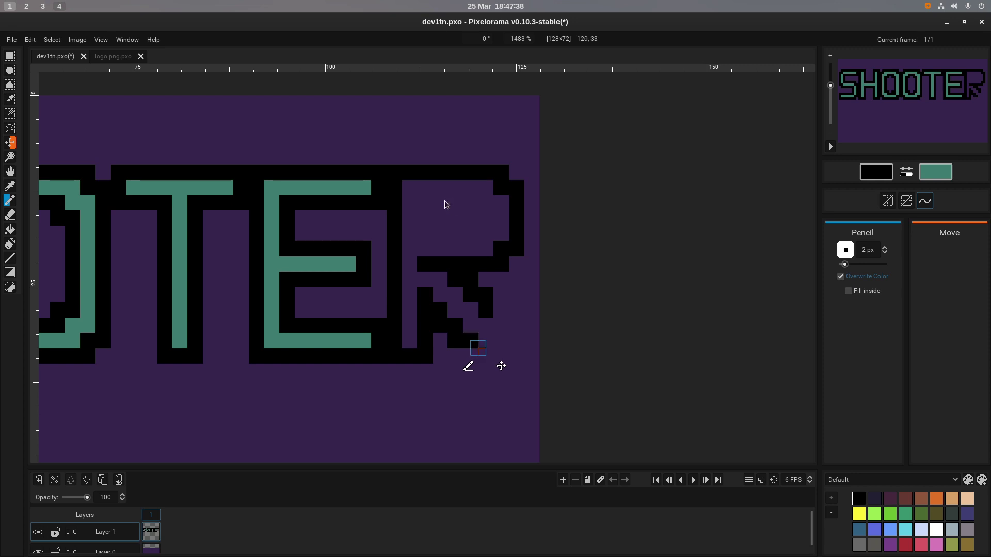
pyautogui.click(471, 356)
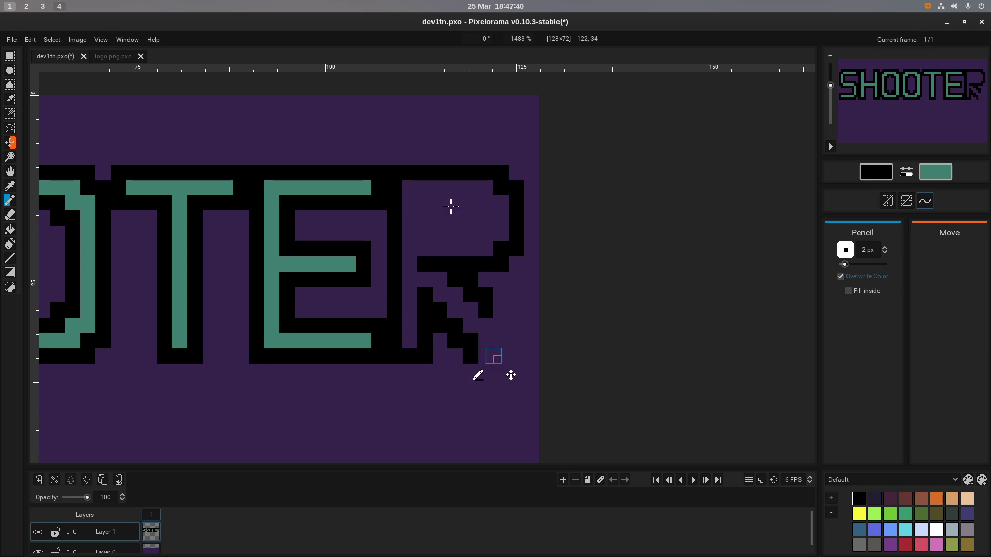
pyautogui.click(486, 356)
pyautogui.moveTo(501, 310); pyautogui.dragTo(503, 357)
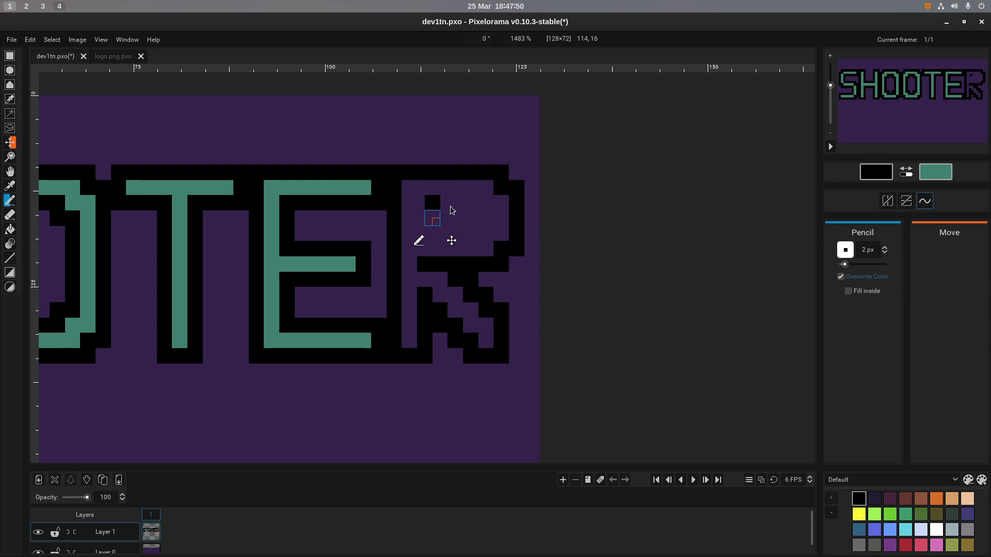
pyautogui.click(451, 238)
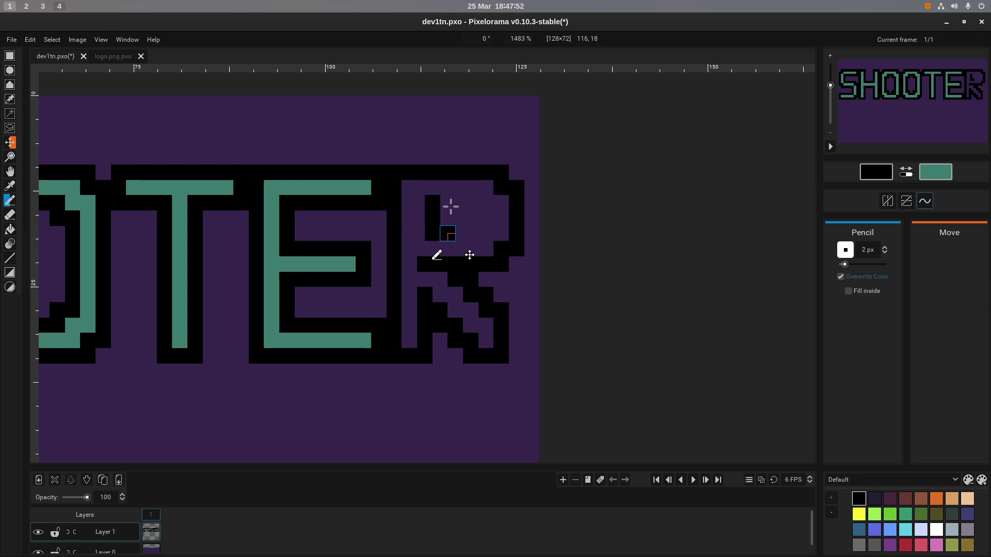
pyautogui.click(463, 233)
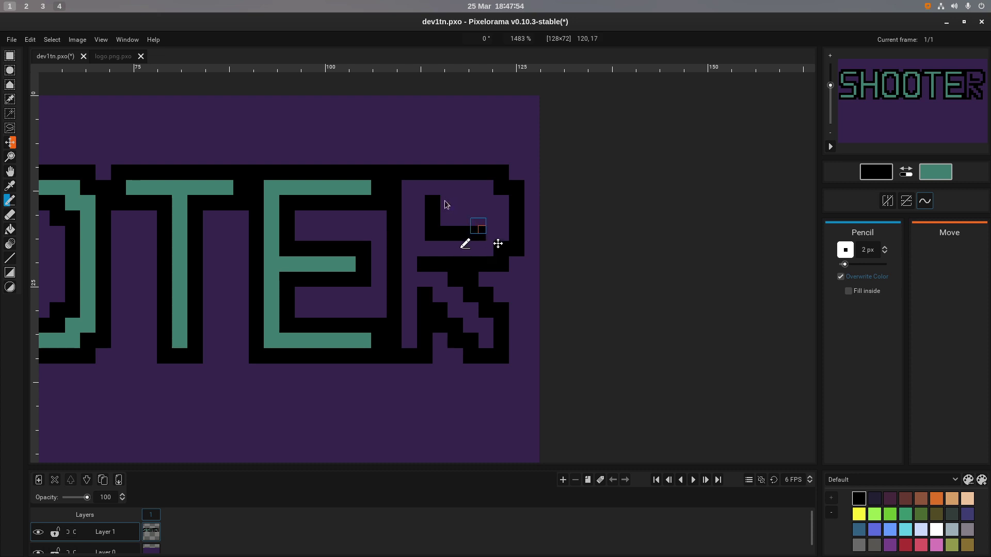
pyautogui.click(477, 226)
pyautogui.click(493, 226)
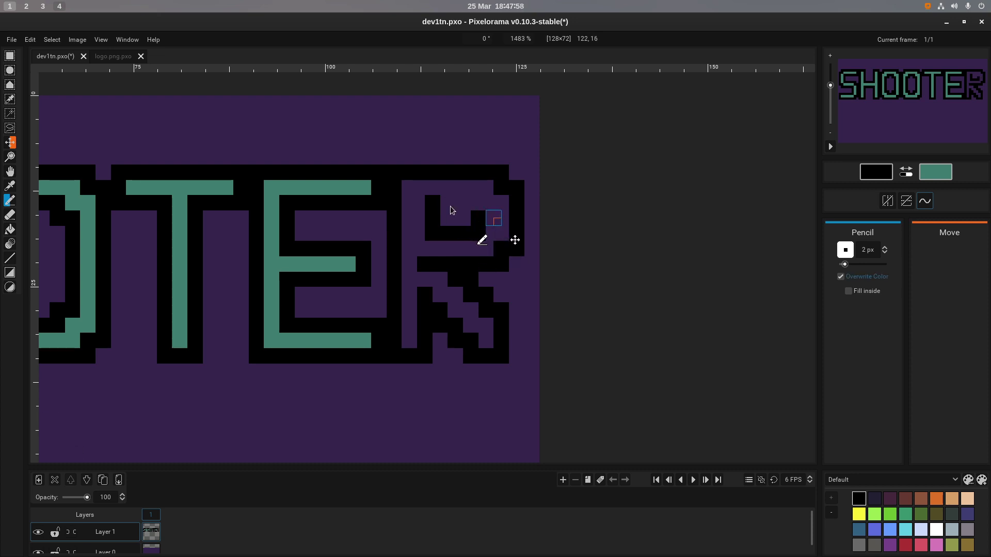
pyautogui.hotkey('ctrl', 'z')
pyautogui.hotkey('ctrl', 'z')
pyautogui.hotkey('ctrl', 'z')
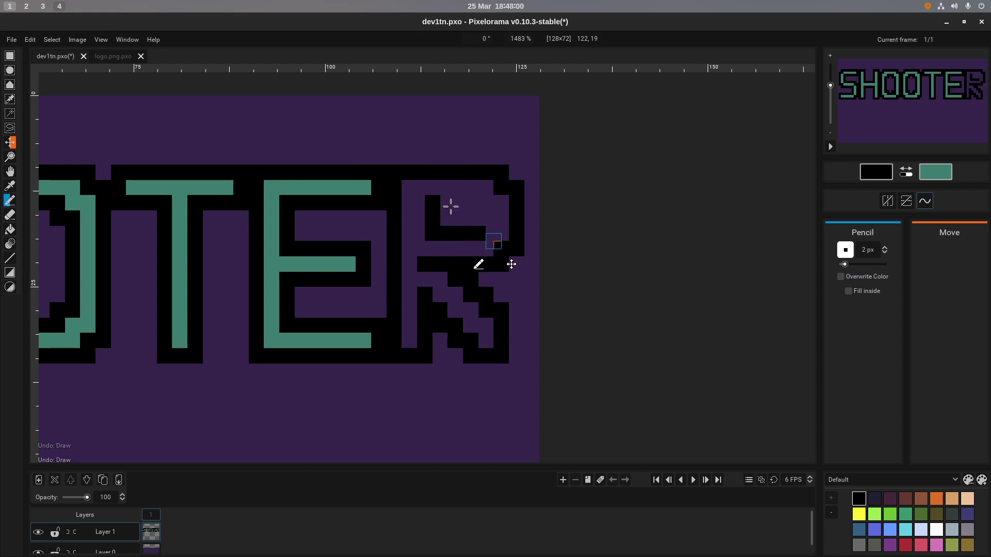
pyautogui.hotkey('ctrl', 'z')
pyautogui.hotkey('ctrl', 'z')
pyautogui.hotkey('ctrl', 'z')
pyautogui.hotkey('ctrl', 'z')
pyautogui.hotkey('ctrl', 'z')
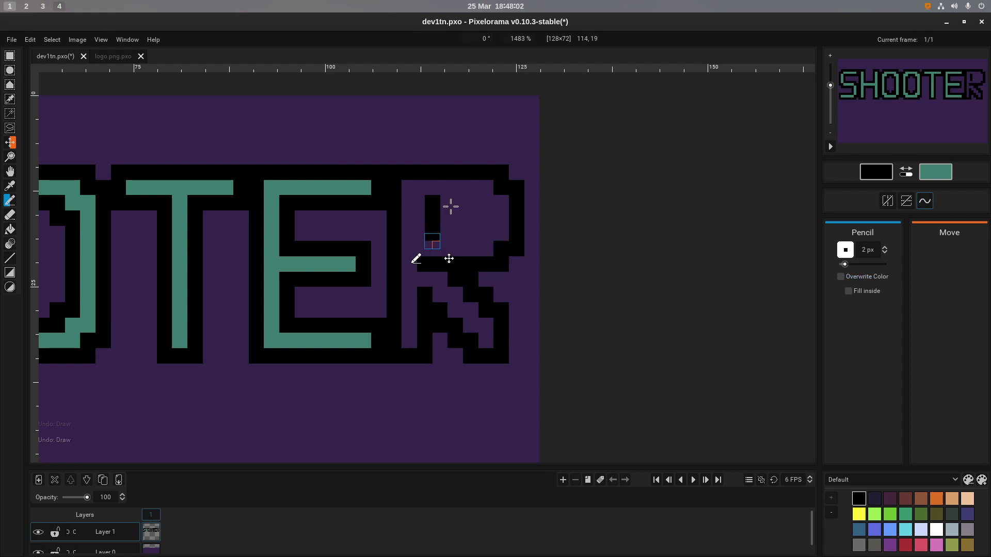
# Draw the black inner outline of the R's bowl with a stepped right side, leaving a small purple hole in its centre.
pyautogui.click(424, 233)
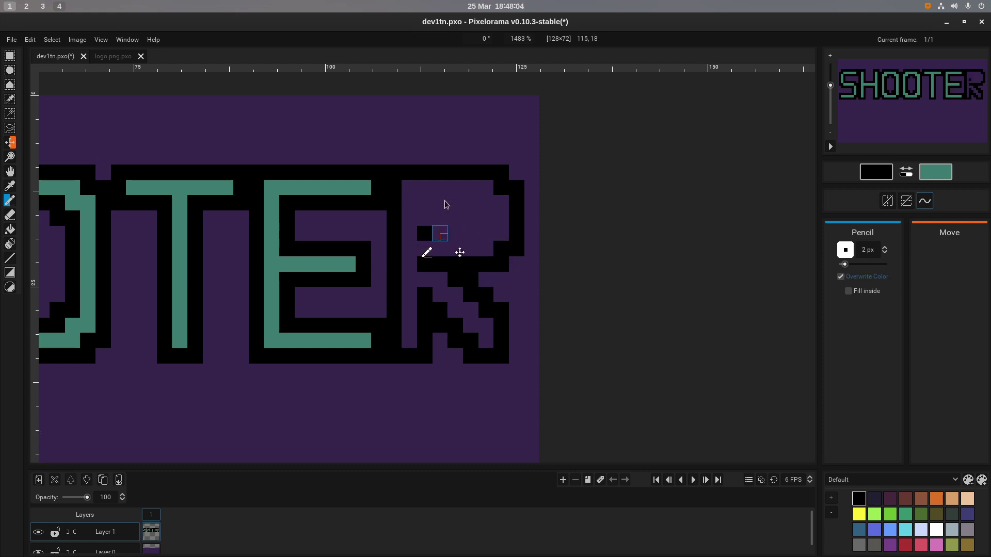
pyautogui.click(439, 234)
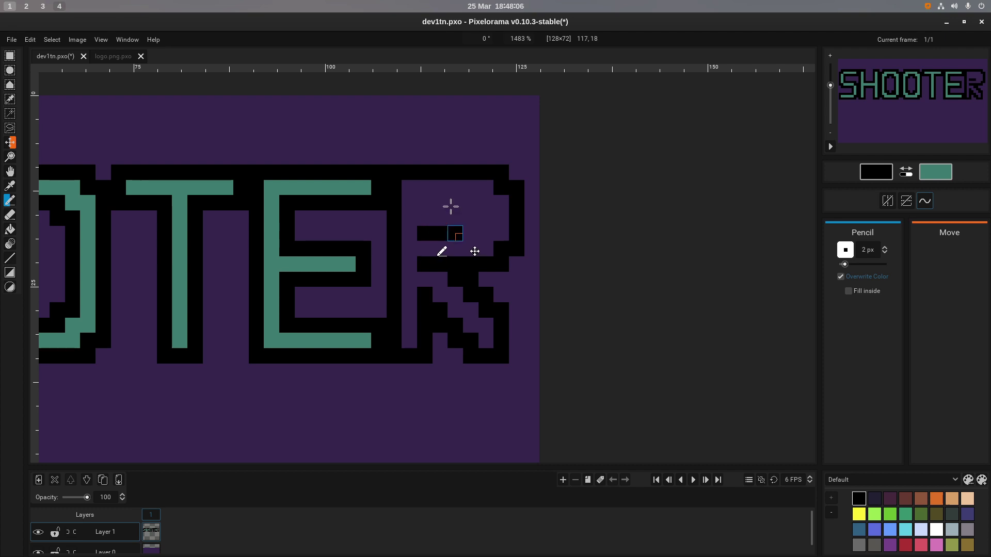
pyautogui.click(455, 234)
pyautogui.click(470, 233)
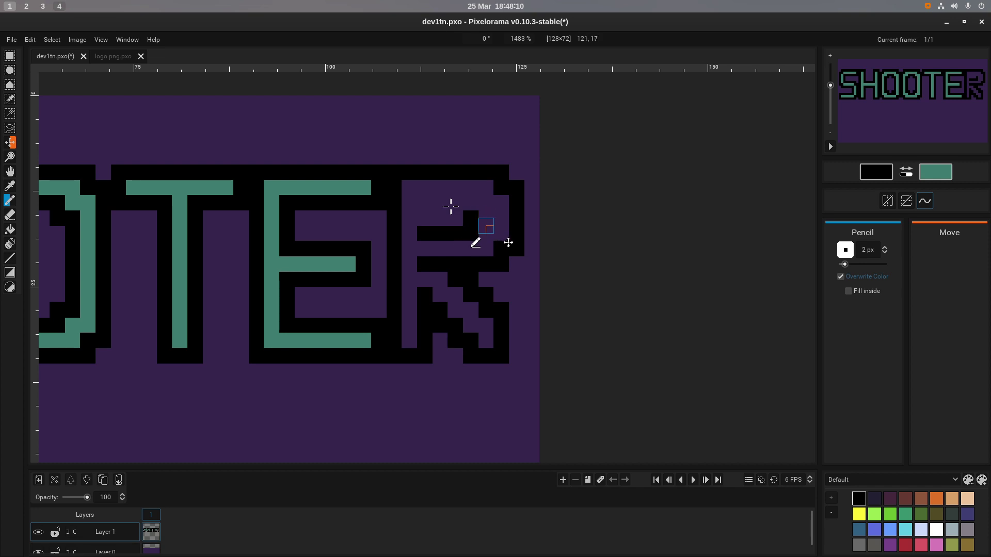
pyautogui.click(486, 217)
pyautogui.click(470, 203)
pyautogui.moveTo(463, 218)
pyautogui.mouseDown()
pyautogui.moveTo(454, 203)
pyautogui.moveTo(425, 203)
pyautogui.moveTo(425, 218)
pyautogui.mouseUp()
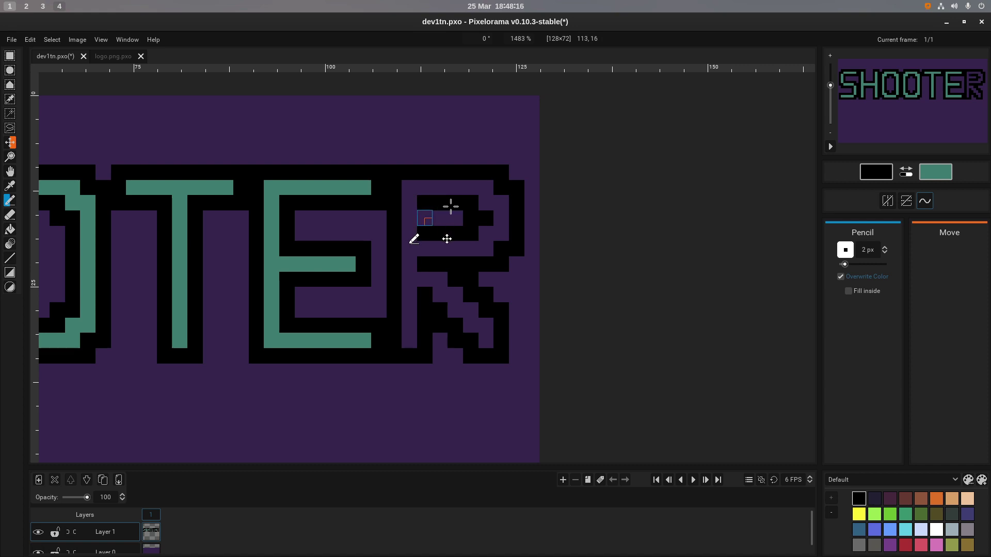
# Erase the R's diagonal leg with the 2 px Eraser, keeping the bowl and the stem.
pyautogui.moveTo(471, 309); pyautogui.dragTo(469, 345)
pyautogui.hotkey('ctrl', 'z')
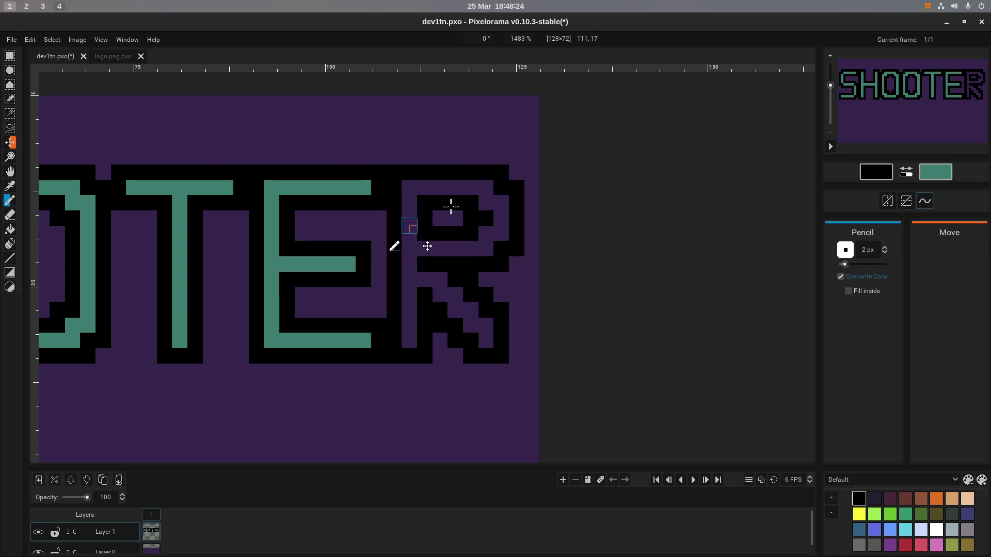
pyautogui.press('e')
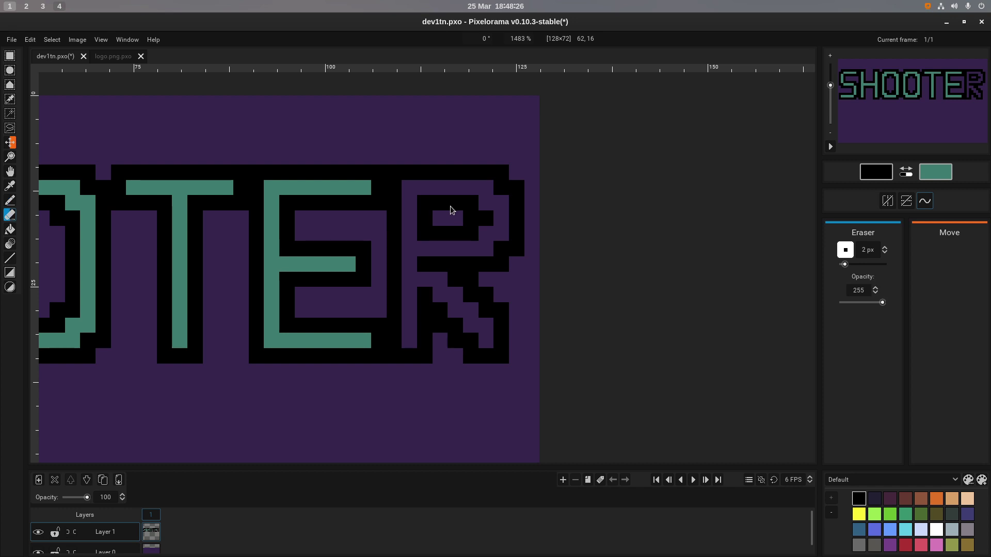
pyautogui.moveTo(440, 325)
pyautogui.mouseDown()
pyautogui.moveTo(470, 349)
pyautogui.moveTo(501, 318)
pyautogui.moveTo(485, 302)
pyautogui.moveTo(501, 295)
pyautogui.moveTo(452, 277)
pyautogui.mouseUp()
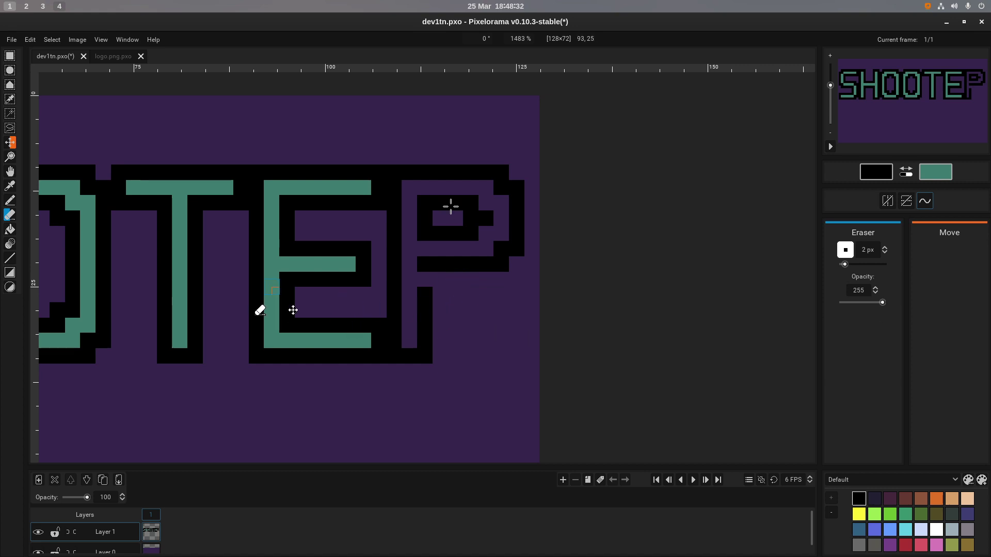
# With the 2 px black Pencil, draw the new leg's inner edge from the stem's top to the right with one step down.
pyautogui.press('b')
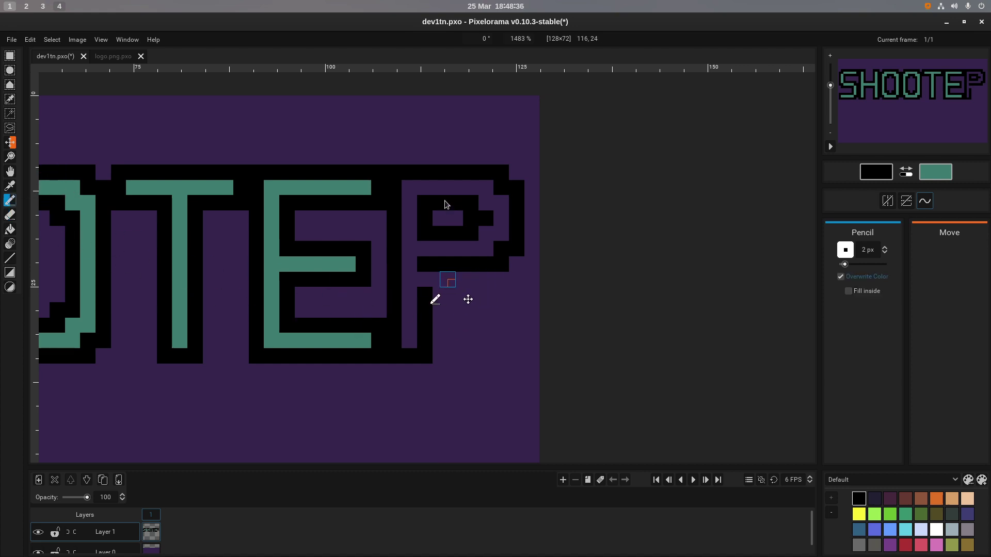
pyautogui.click(440, 294)
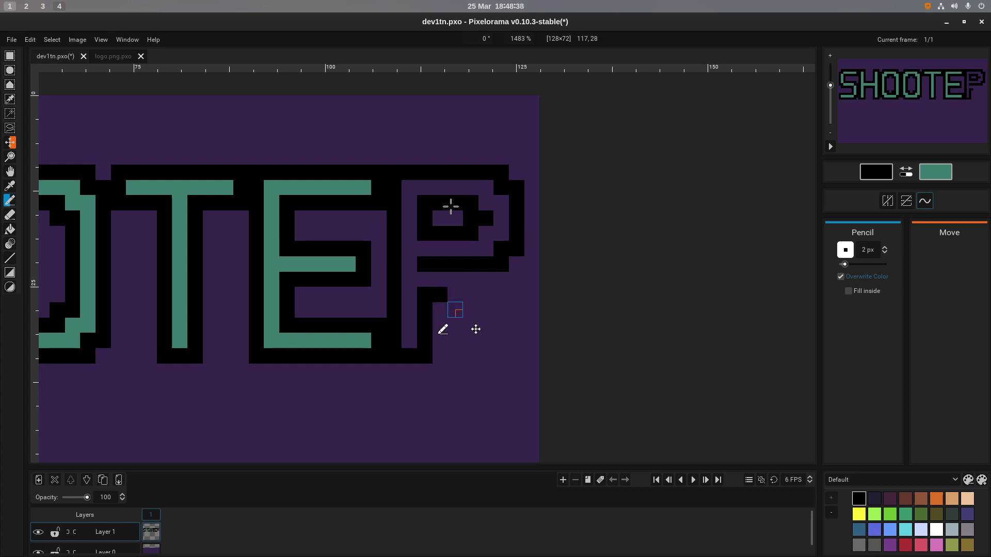
pyautogui.click(455, 294)
pyautogui.moveTo(455, 310); pyautogui.dragTo(471, 309)
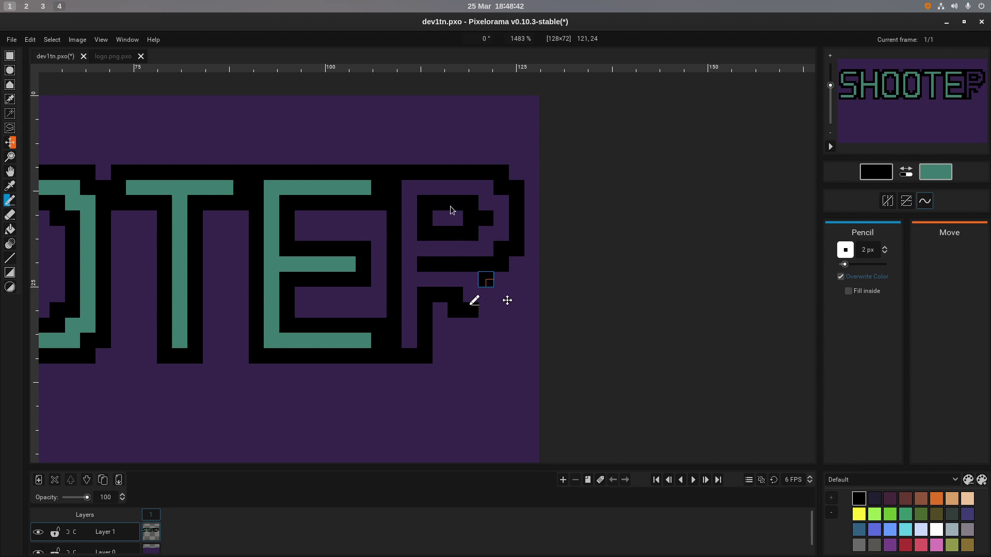
# Draw the R leg's stepped outer edge and straight black sides down to a closed foot level with the stem's base.
pyautogui.click(486, 279)
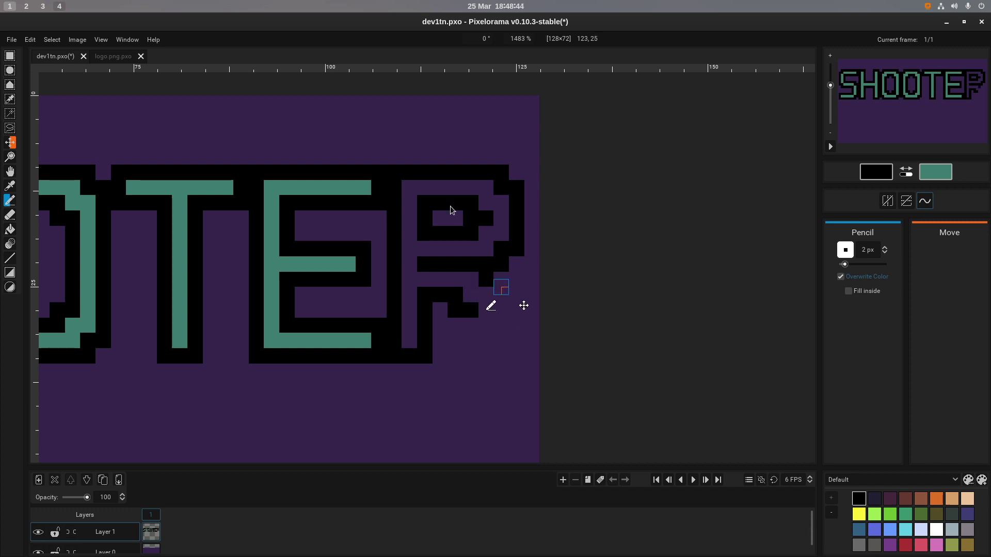
pyautogui.click(501, 279)
pyautogui.click(501, 294)
pyautogui.moveTo(471, 317); pyautogui.dragTo(471, 356)
pyautogui.moveTo(501, 310)
pyautogui.mouseDown()
pyautogui.moveTo(501, 356)
pyautogui.moveTo(478, 356)
pyautogui.mouseUp()
pyautogui.click(478, 356)
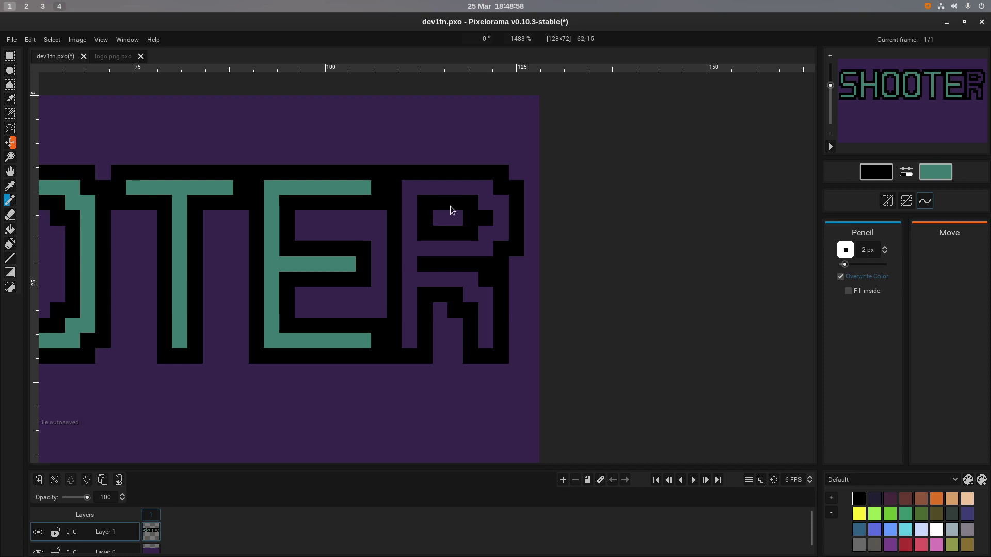
# Erase the black bar between the R's bowl and its leg with the 2 px Eraser, undoing any stray erasing on the leg.
pyautogui.click(10, 215)
pyautogui.moveTo(423, 264); pyautogui.dragTo(455, 263)
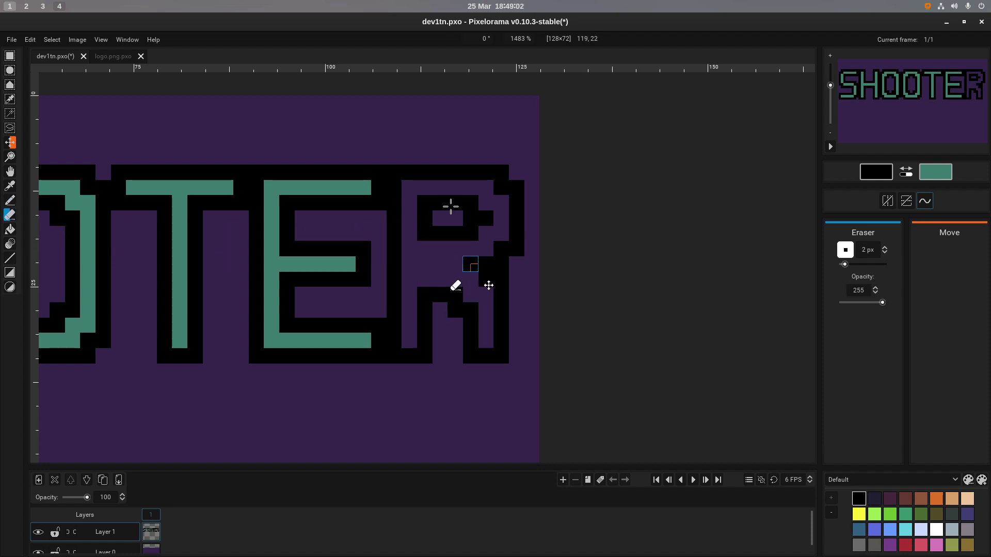
pyautogui.moveTo(471, 305)
pyautogui.mouseDown()
pyautogui.moveTo(486, 274)
pyautogui.moveTo(487, 328)
pyautogui.moveTo(494, 310)
pyautogui.moveTo(486, 335)
pyautogui.moveTo(477, 303)
pyautogui.mouseUp()
pyautogui.hotkey('ctrl', 'z')
pyautogui.hotkey('ctrl', 'z')
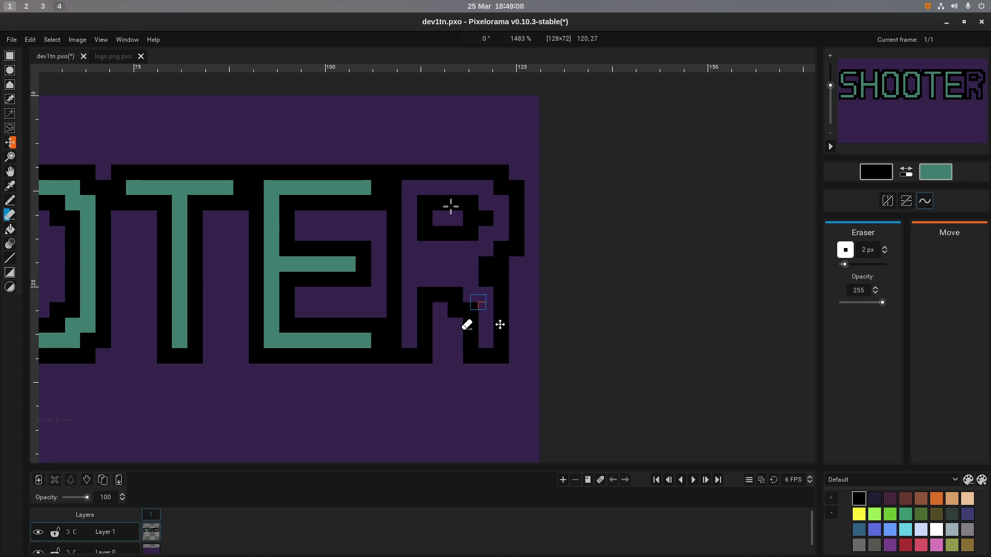
# With the 2 px black Pencil, extend the black notch between the R's bowl and leg inward and raise the leg's stepped inner edge.
pyautogui.press('b')
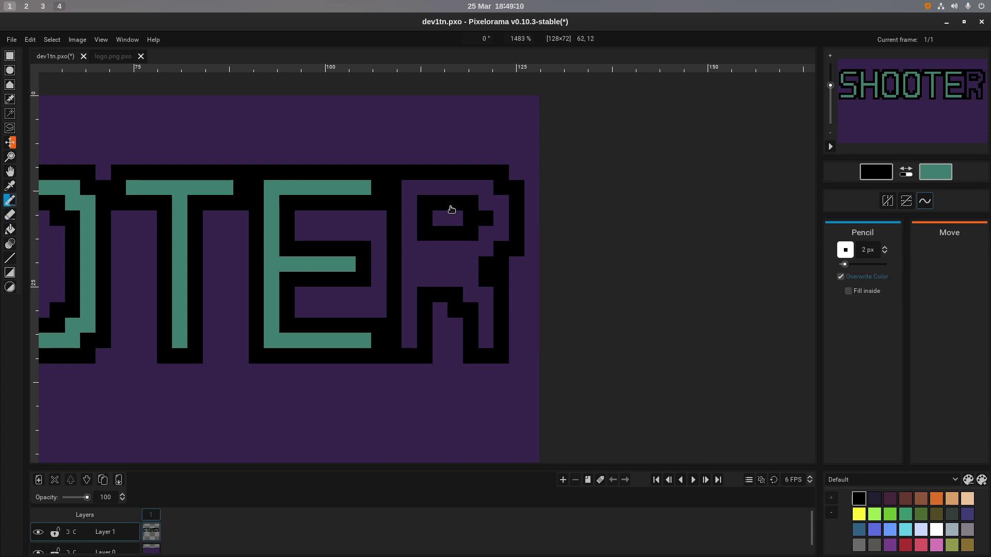
pyautogui.click(470, 264)
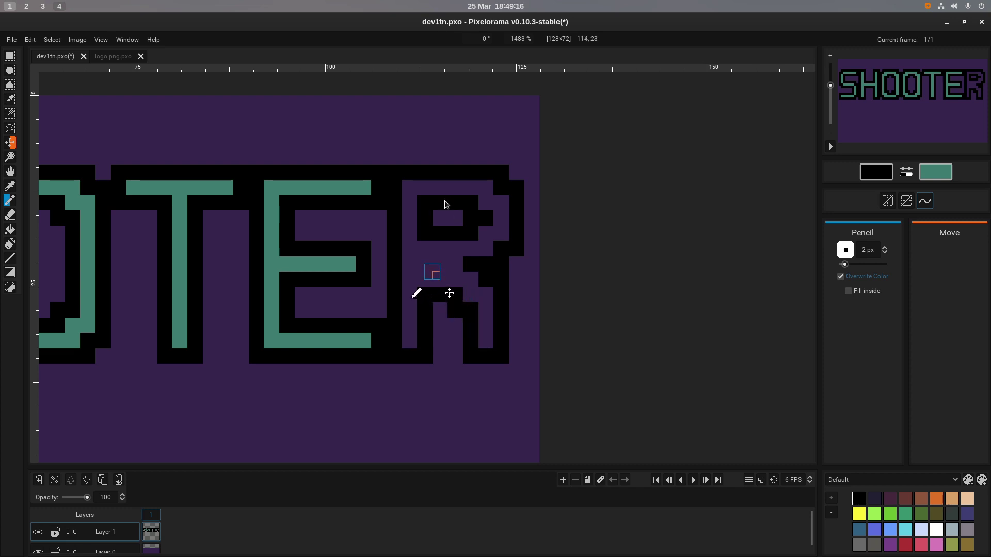
pyautogui.moveTo(424, 279); pyautogui.dragTo(439, 282)
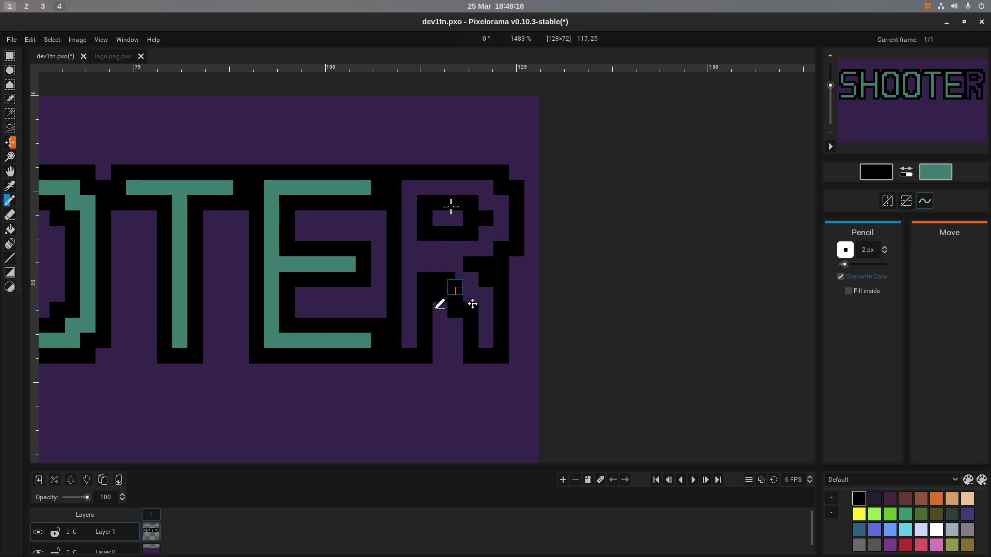
pyautogui.hotkey('ctrl', 'z')
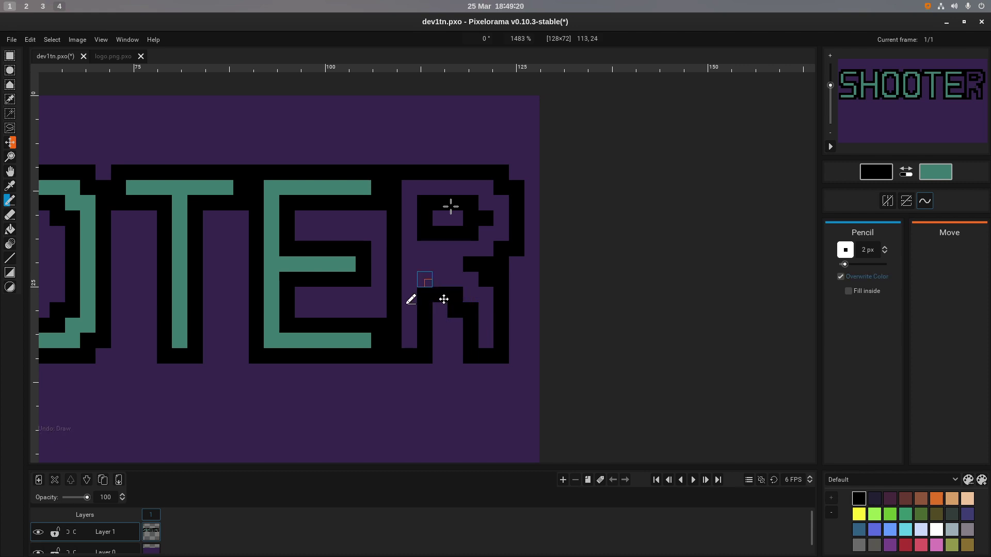
pyautogui.moveTo(424, 279)
pyautogui.mouseDown()
pyautogui.moveTo(440, 279)
pyautogui.moveTo(463, 318)
pyautogui.mouseUp()
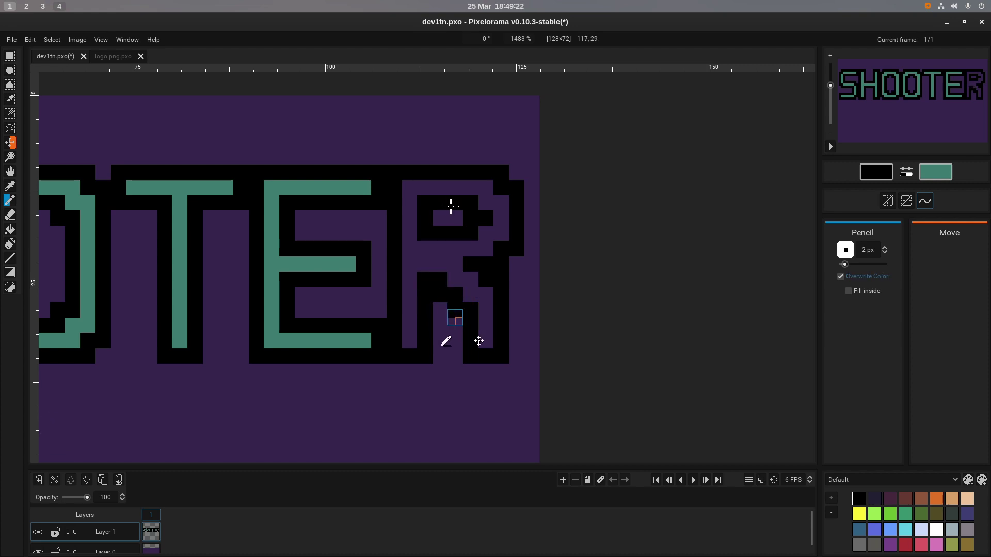
pyautogui.moveTo(424, 266); pyautogui.dragTo(439, 265)
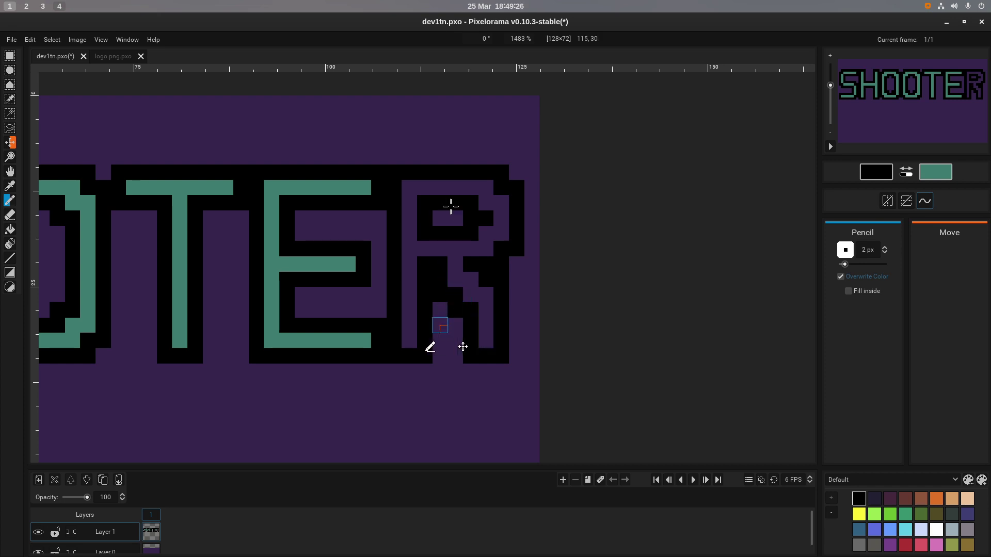
# Erase the surplus black beneath the R leg's raised inner edge, deepening the gap beside the stem, and blacken the inner edge's upper step.
pyautogui.press('e')
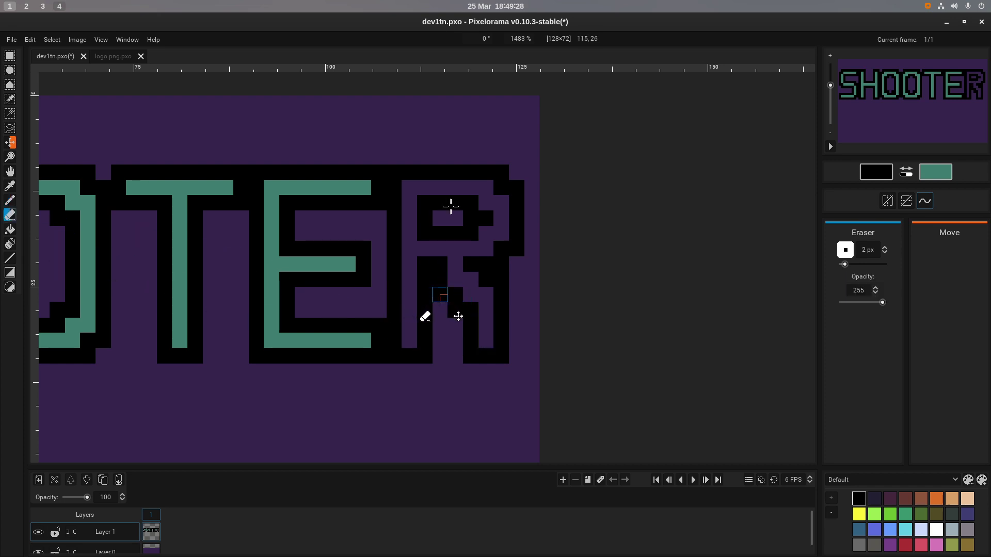
pyautogui.moveTo(439, 287); pyautogui.dragTo(440, 356)
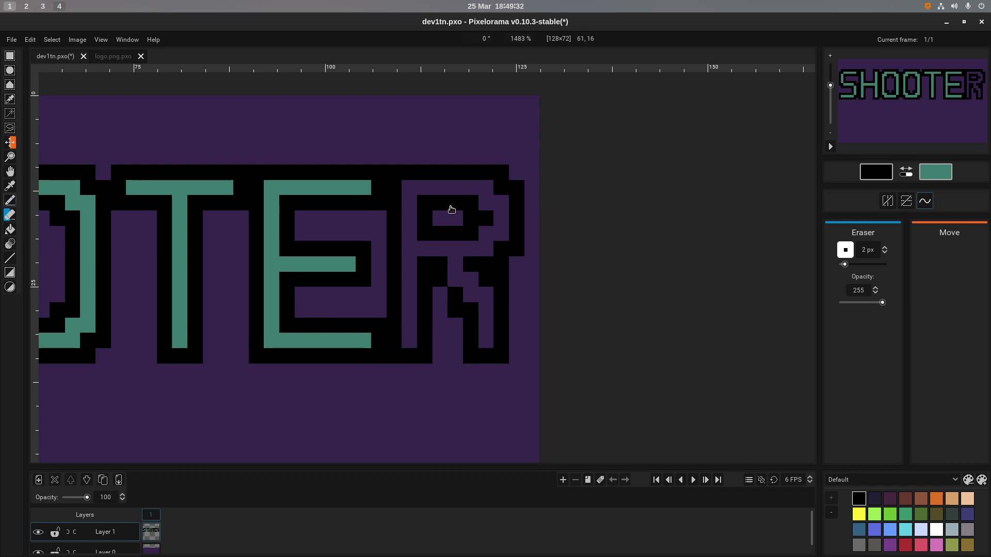
pyautogui.press('b')
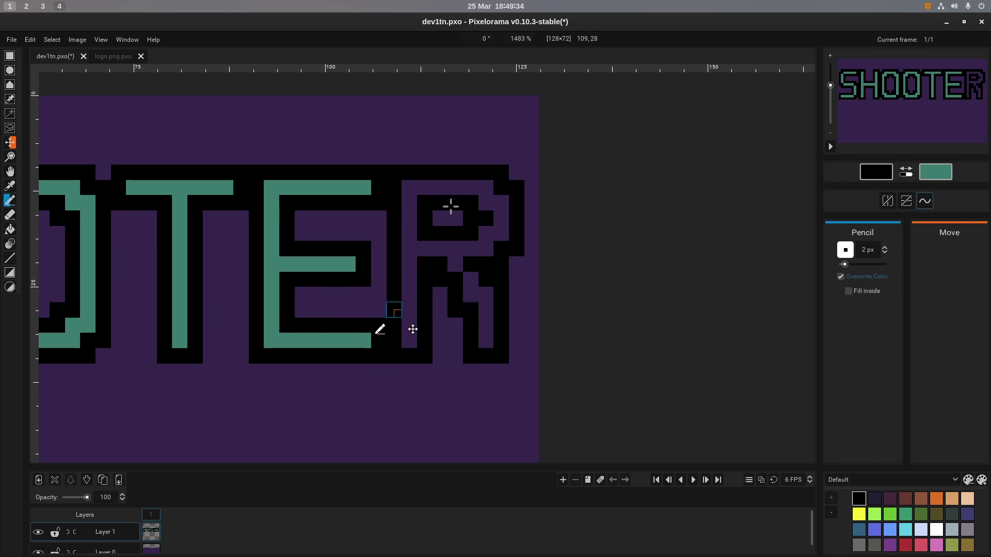
# Erase the black directly beneath the R's bowl and the leg's lower outline with the 2 px Eraser, keeping the stem and the upper steps.
pyautogui.press('e')
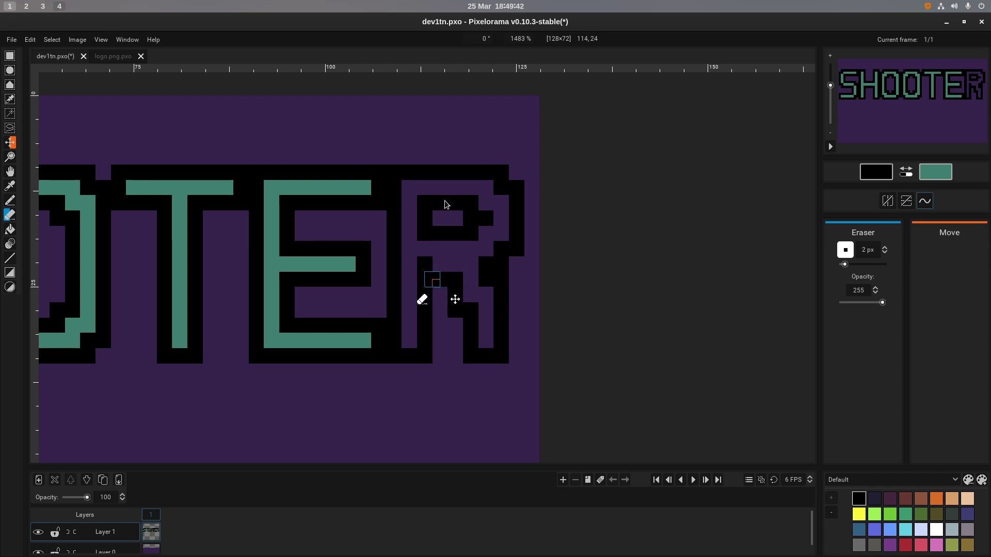
pyautogui.moveTo(424, 264)
pyautogui.mouseDown()
pyautogui.moveTo(470, 340)
pyautogui.moveTo(509, 325)
pyautogui.moveTo(478, 317)
pyautogui.moveTo(470, 348)
pyautogui.moveTo(485, 356)
pyautogui.moveTo(462, 355)
pyautogui.moveTo(501, 341)
pyautogui.mouseUp()
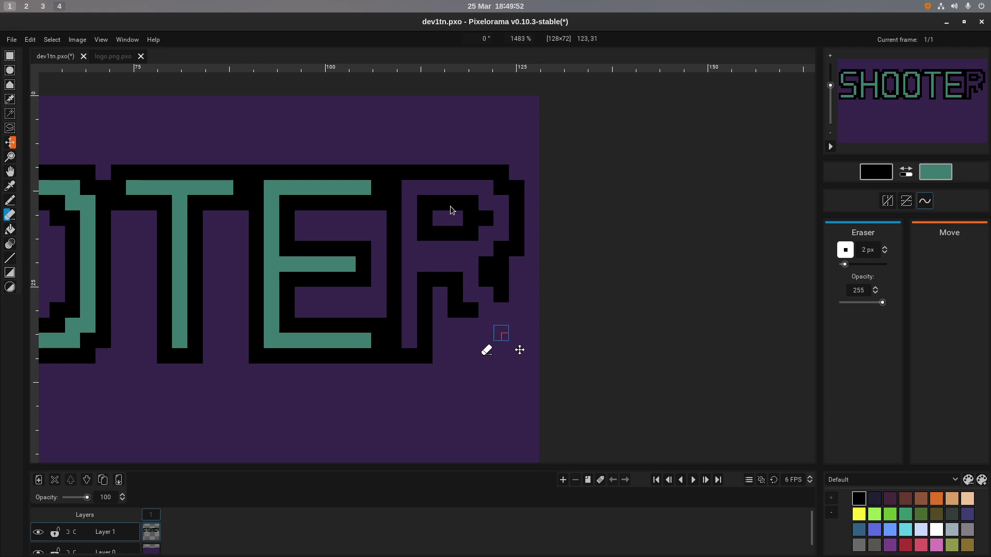
# Draw the black outline of the R's diagonal leg down to its foot with the 2 px Pencil.
pyautogui.press('b')
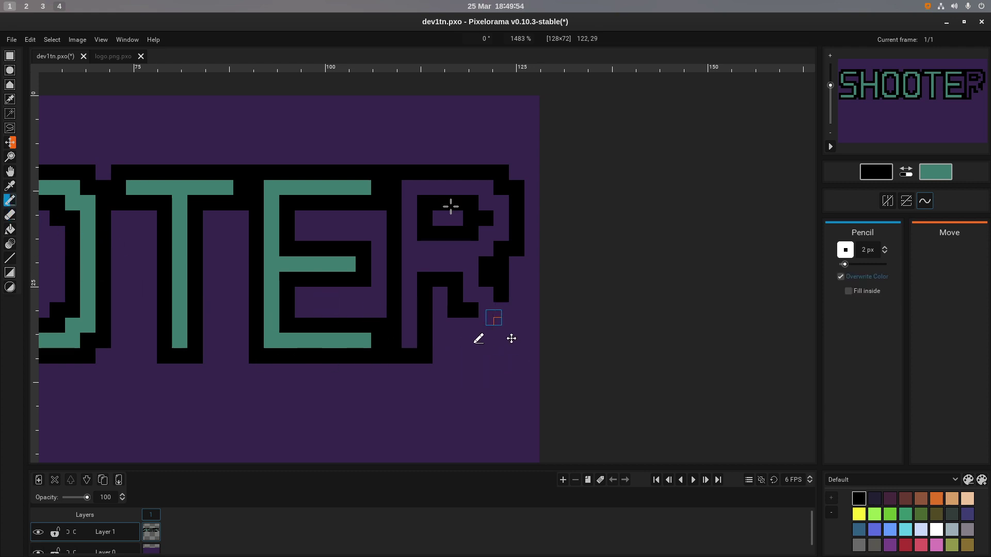
pyautogui.moveTo(471, 325); pyautogui.dragTo(488, 325)
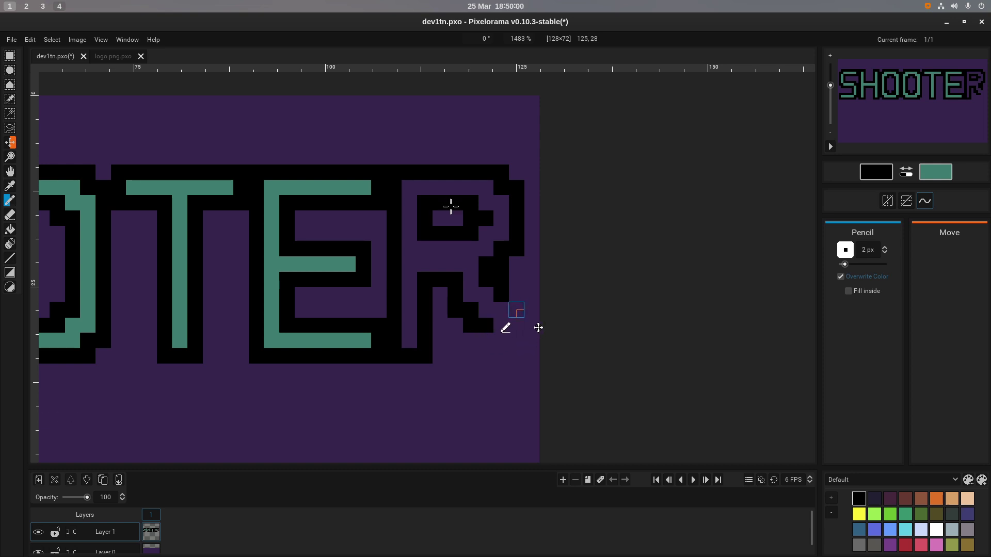
pyautogui.click(517, 295)
pyautogui.moveTo(517, 310)
pyautogui.mouseDown()
pyautogui.moveTo(516, 355)
pyautogui.moveTo(501, 358)
pyautogui.mouseUp()
pyautogui.click(485, 340)
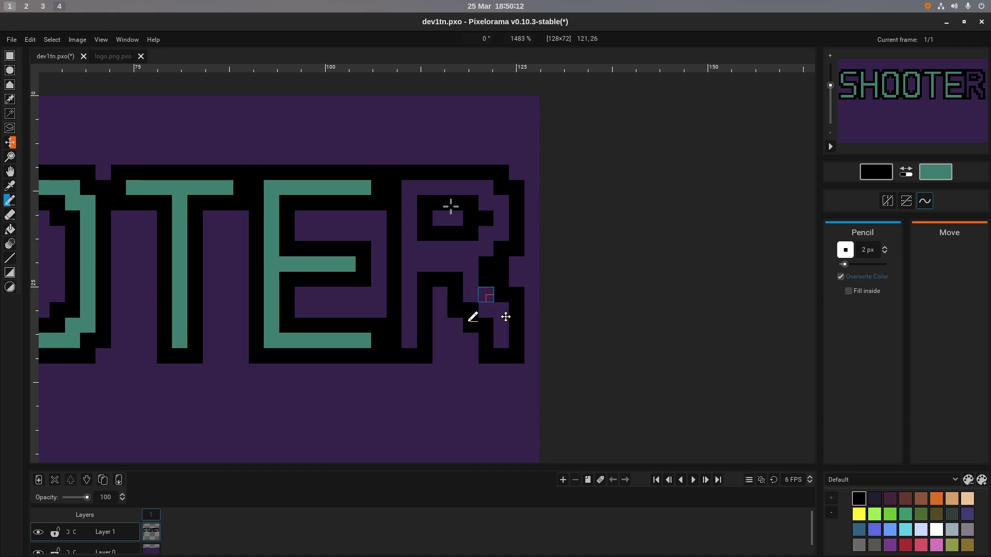
pyautogui.click(486, 356)
# Enlarge the opening in the R's bowl by redrawing its black lower edge one 2 px block lower and filling in its right side.
pyautogui.press('e')
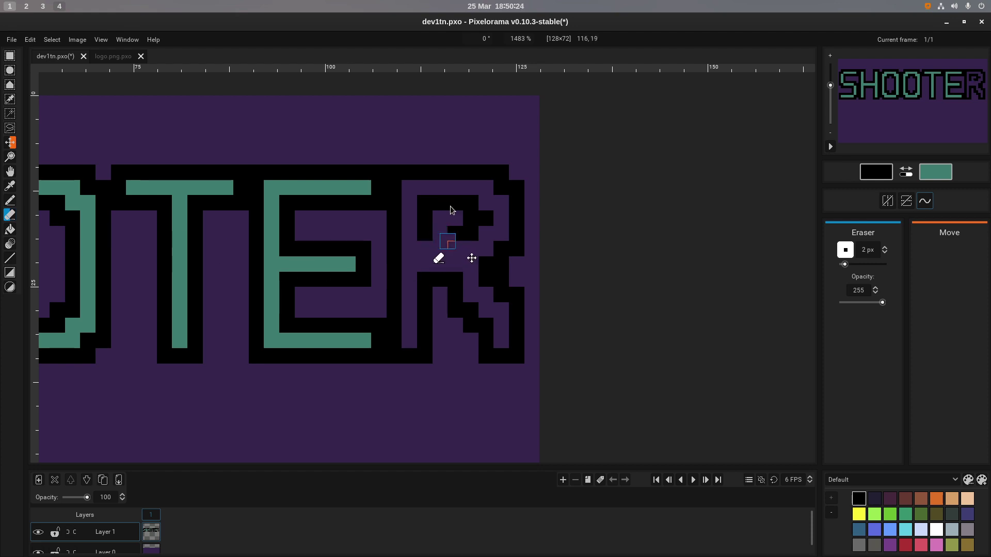
pyautogui.press('b')
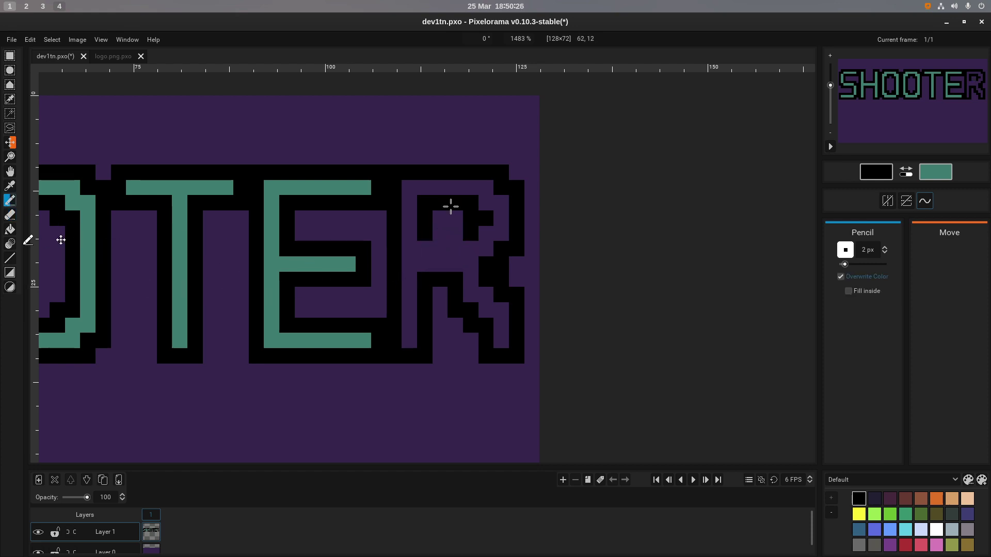
pyautogui.moveTo(439, 249); pyautogui.dragTo(455, 248)
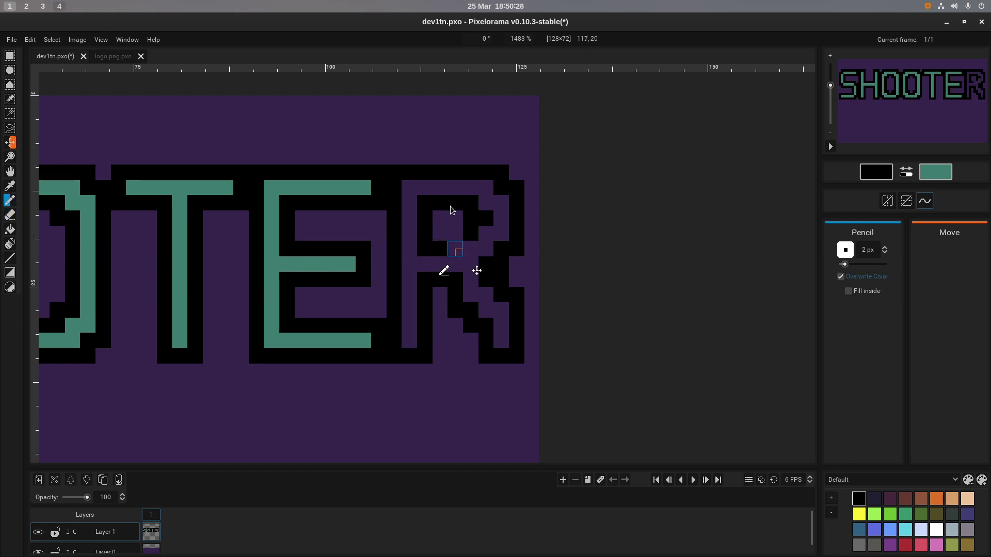
pyautogui.click(454, 233)
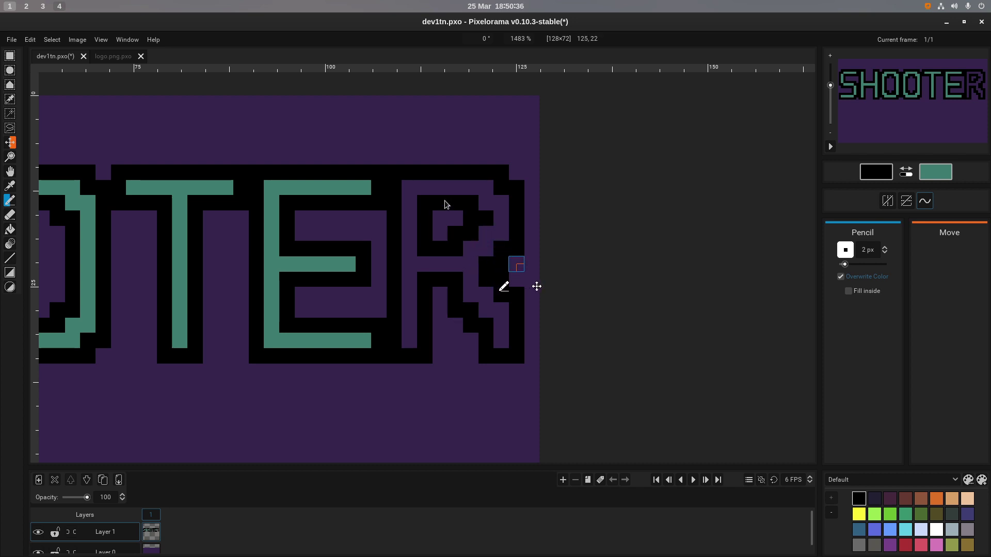
pyautogui.click(517, 264)
pyautogui.press('e')
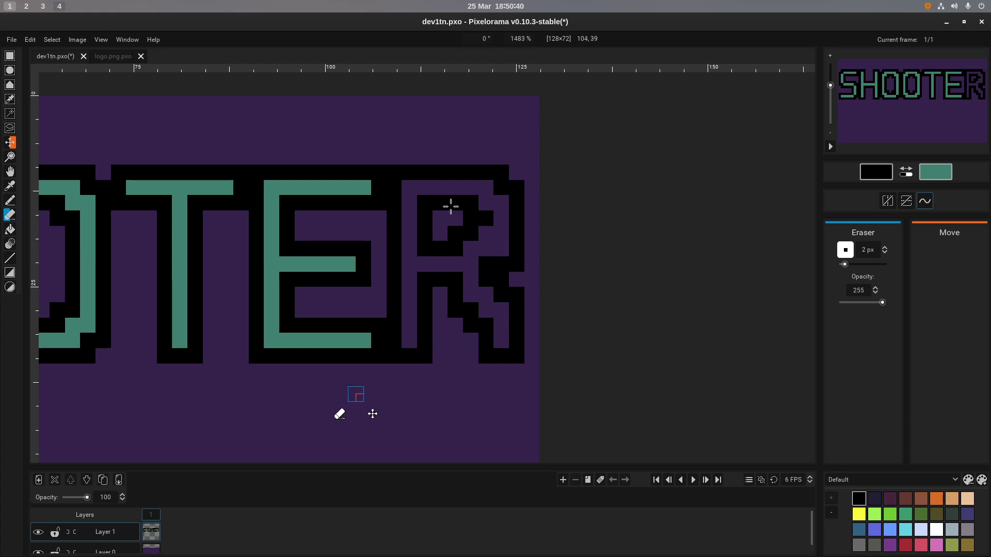
pyautogui.click(455, 233)
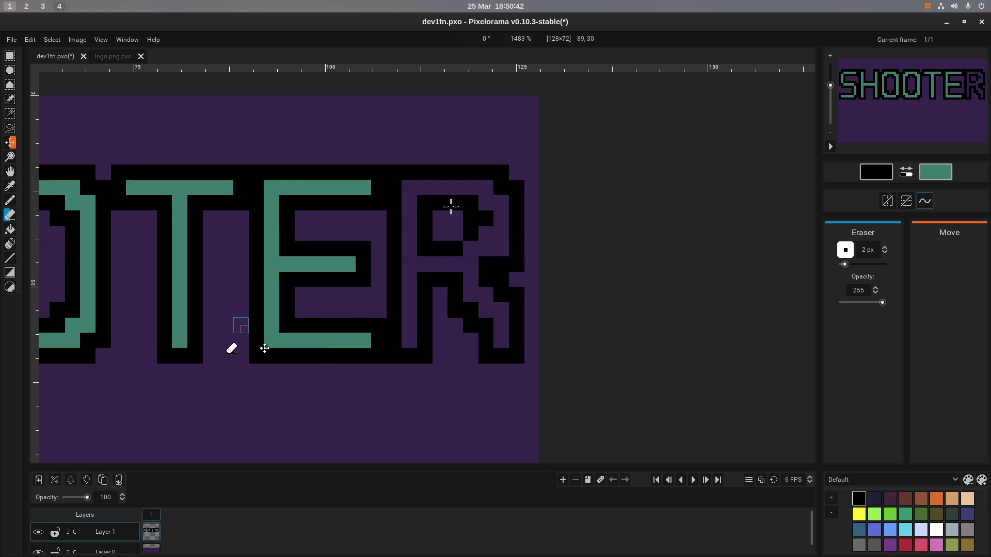
pyautogui.press('b')
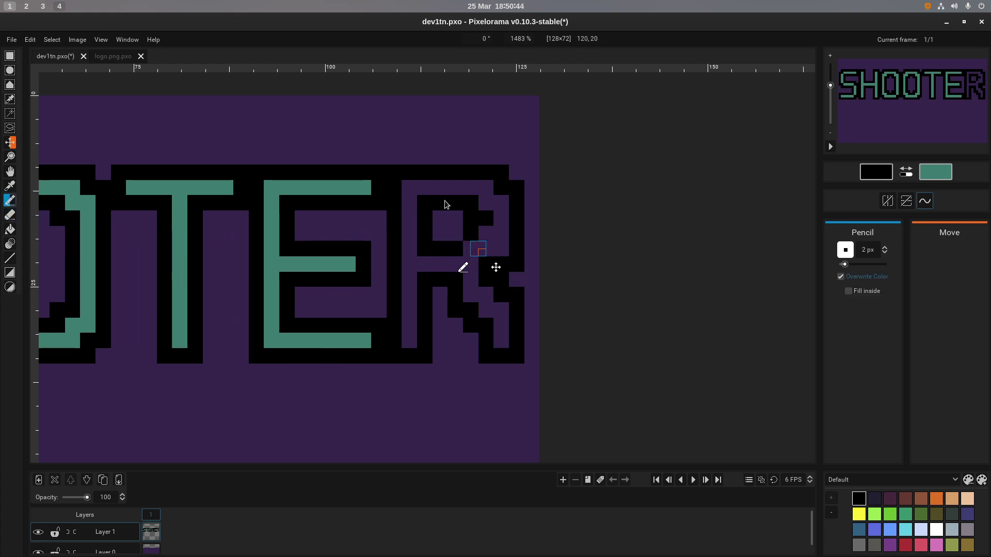
pyautogui.moveTo(486, 234); pyautogui.dragTo(484, 306)
# Erase the excess black pixels where the R's bowl meets its leg, and undo the last erasure.
pyautogui.press('e')
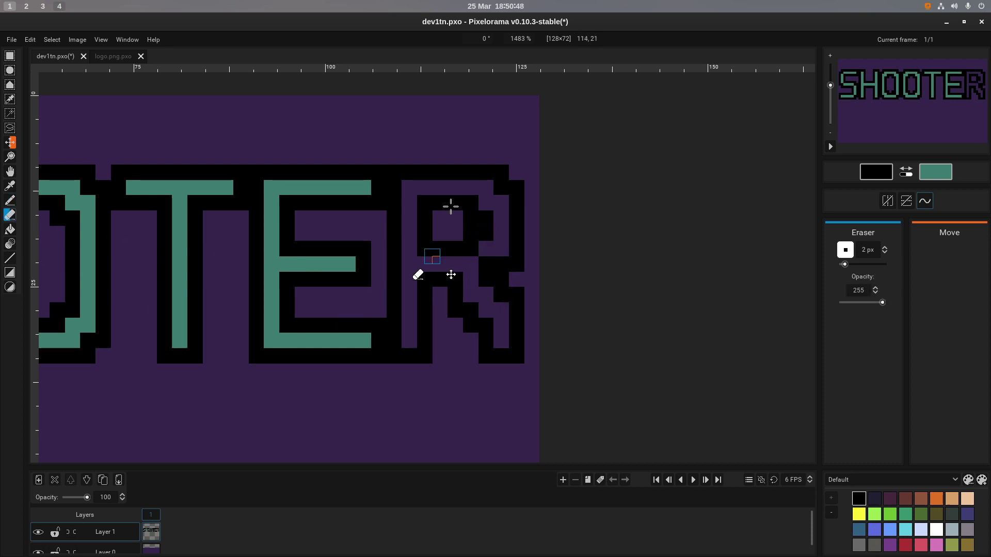
pyautogui.moveTo(493, 318)
pyautogui.mouseDown()
pyautogui.moveTo(501, 320)
pyautogui.moveTo(496, 302)
pyautogui.mouseUp()
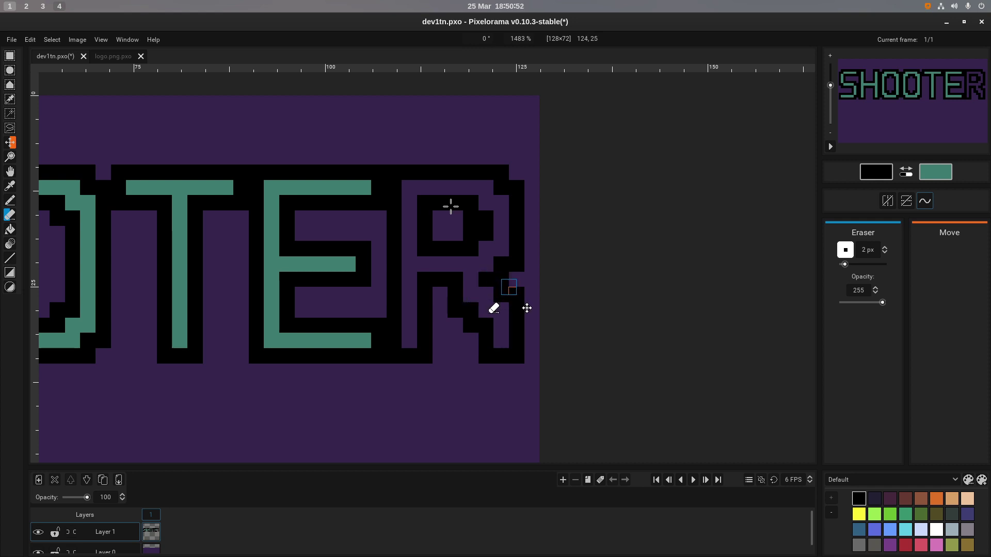
pyautogui.click(487, 279)
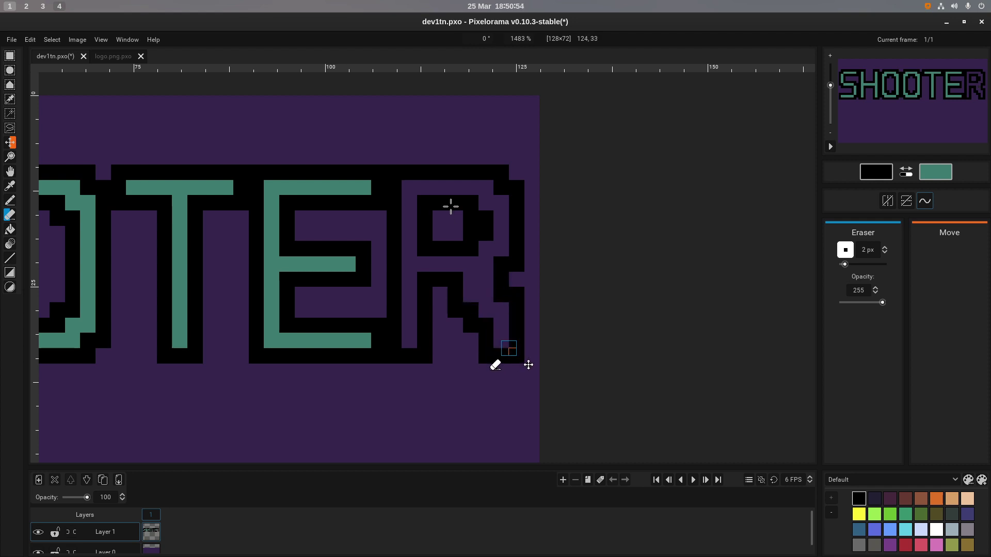
pyautogui.hotkey('ctrl', 'z')
# Try reshaping the inner outline of the R's leg by filling black pixels under the bowl and erasing blocks beside them.
pyautogui.scroll(-3, 480, 304)
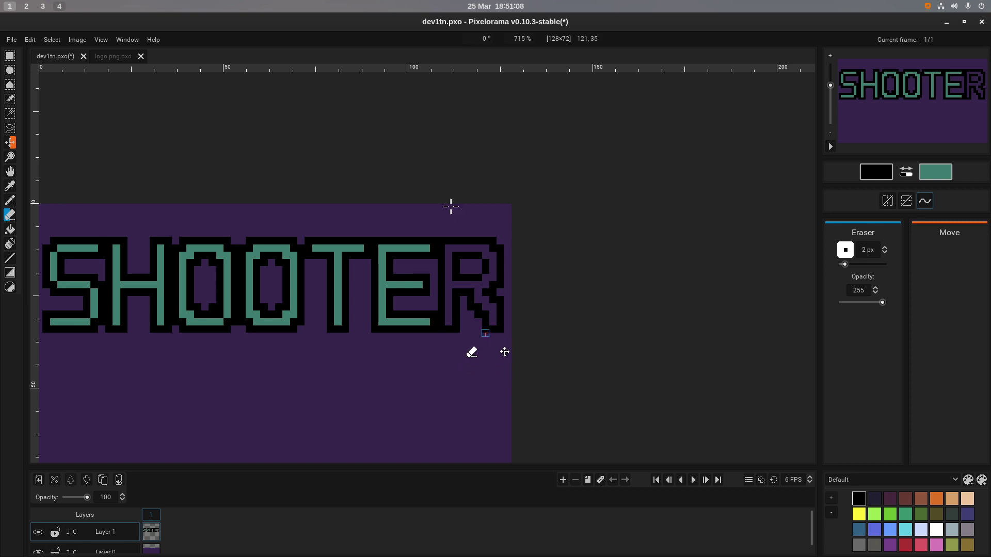
pyautogui.scroll(5, 450, 206)
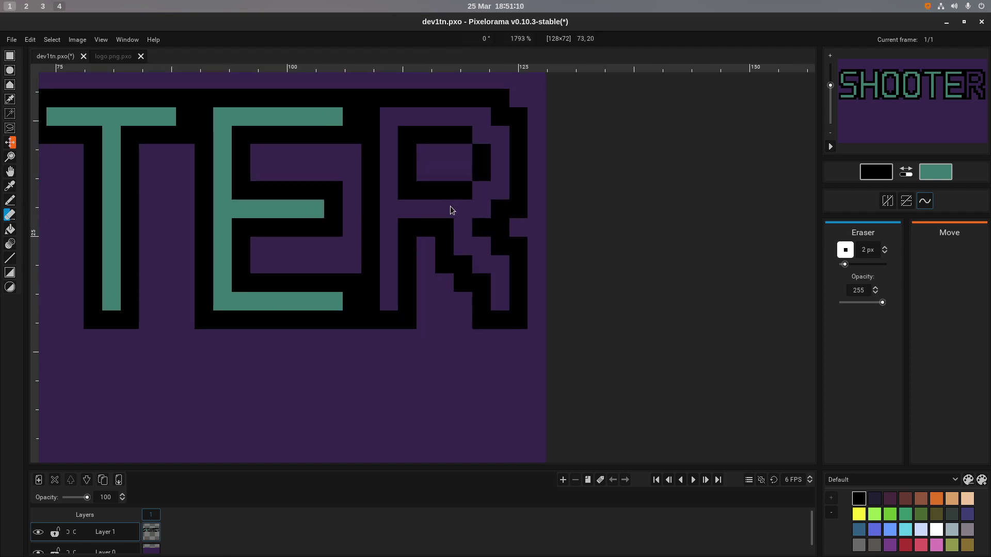
pyautogui.press('p')
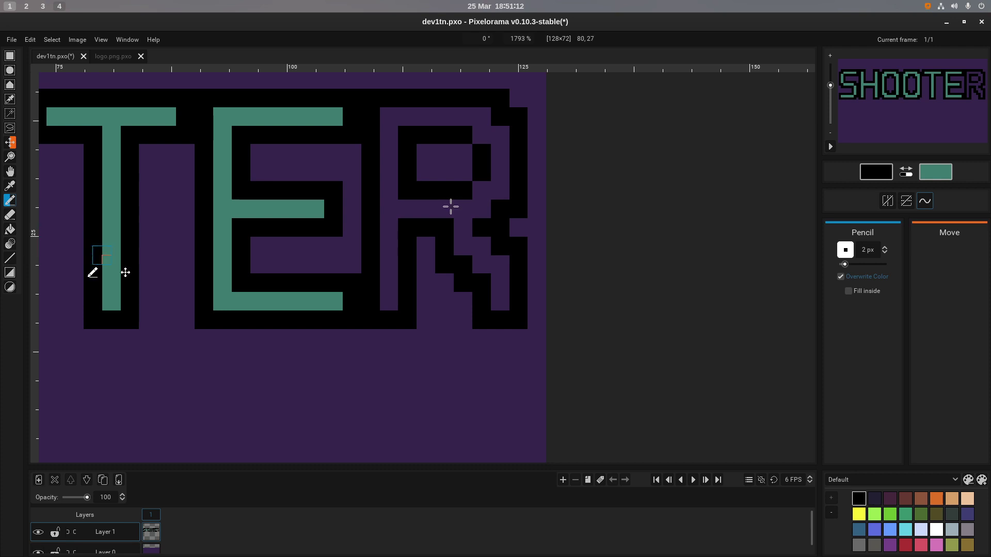
pyautogui.moveTo(440, 224)
pyautogui.mouseDown()
pyautogui.moveTo(434, 238)
pyautogui.moveTo(458, 262)
pyautogui.mouseUp()
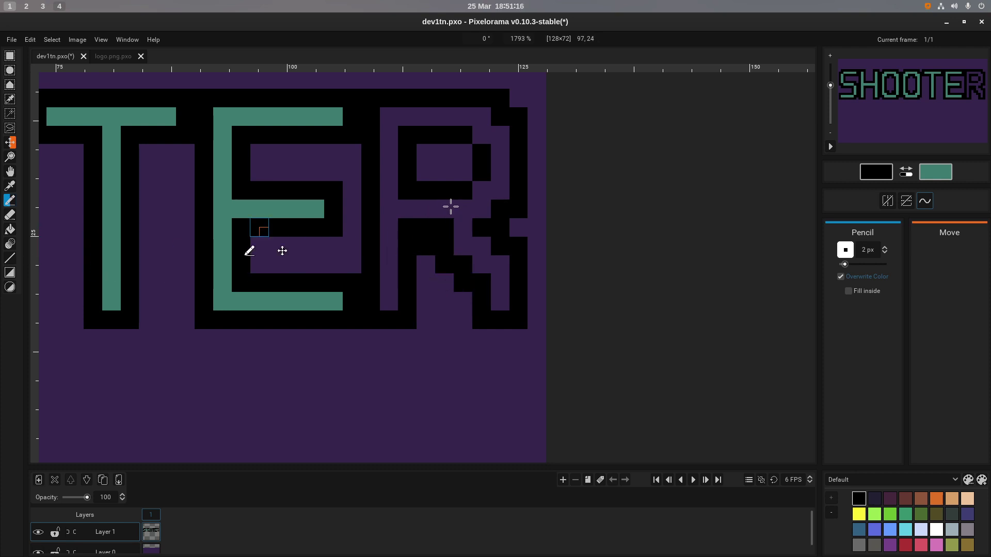
pyautogui.press('e')
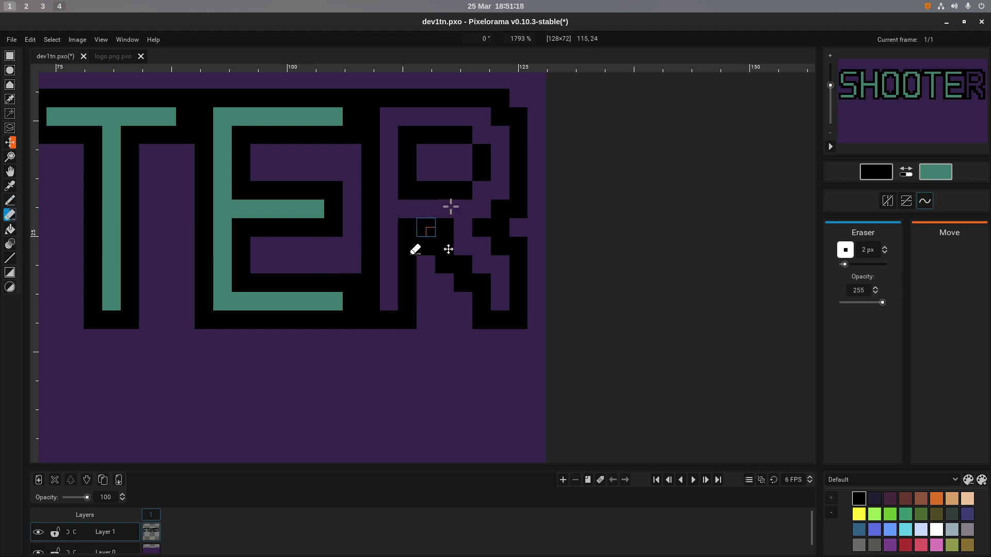
pyautogui.moveTo(449, 249)
pyautogui.mouseDown()
pyautogui.moveTo(445, 237)
pyautogui.moveTo(459, 276)
pyautogui.mouseUp()
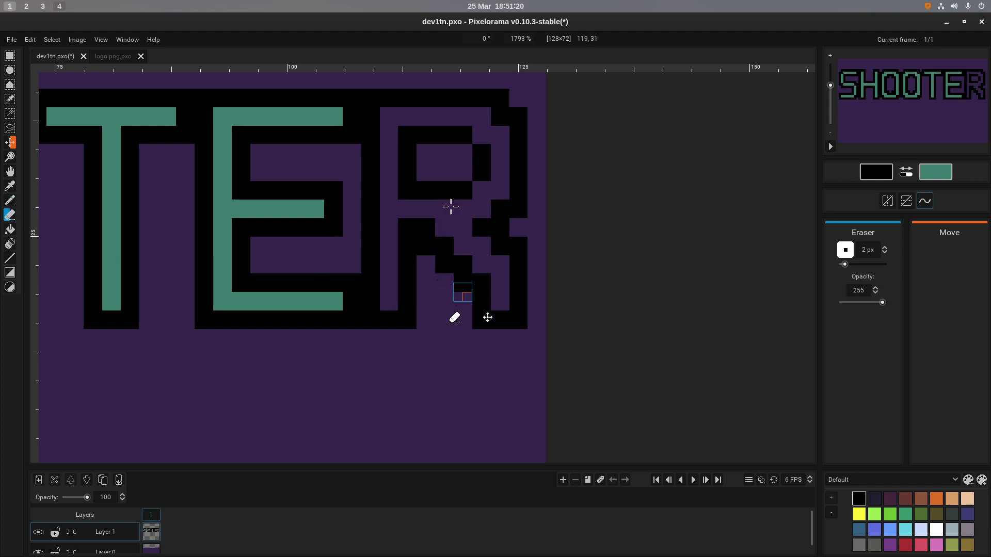
pyautogui.hotkey('ctrl', 'z')
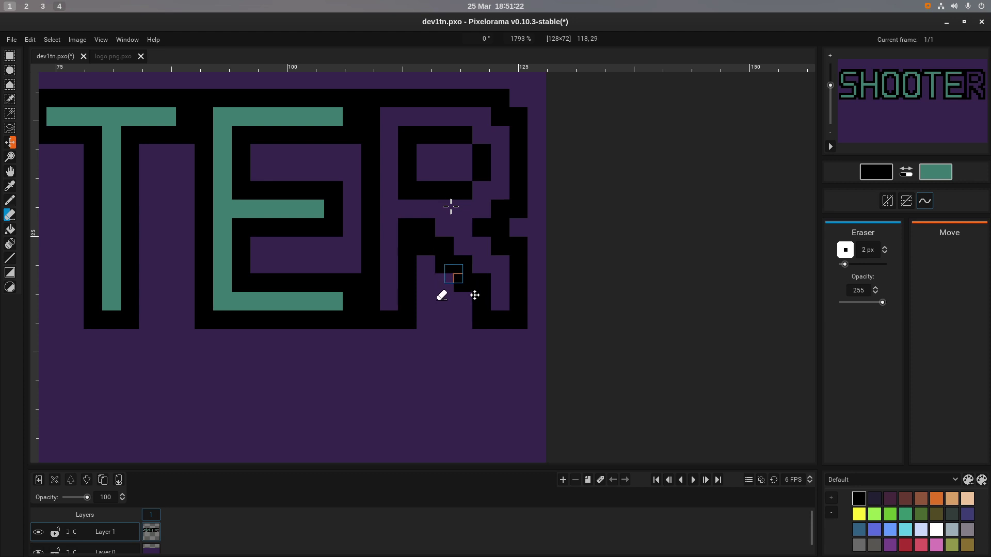
pyautogui.click(425, 228)
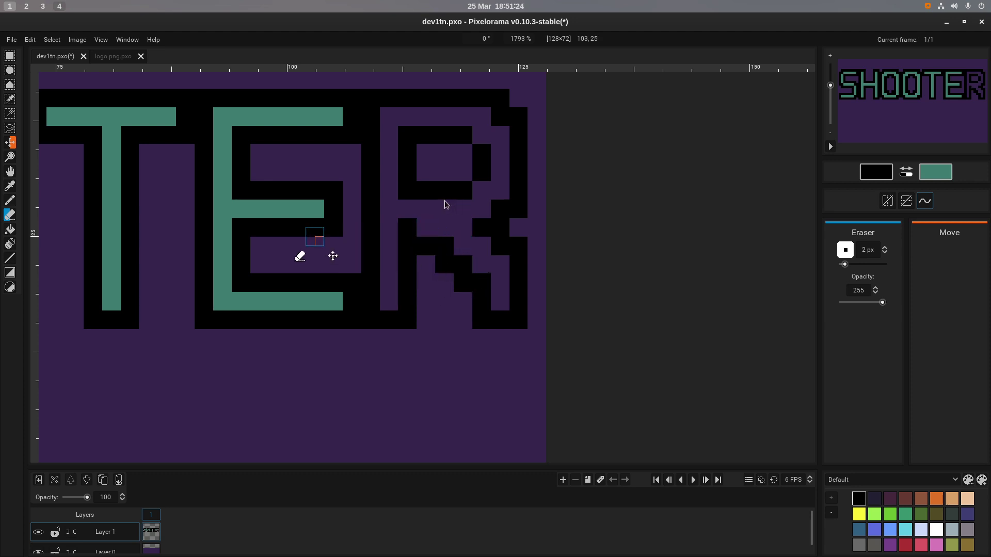
# Try a shallower slope for the R's leg by erasing its upper inner blocks and adding black pixels along both edges.
pyautogui.press('p')
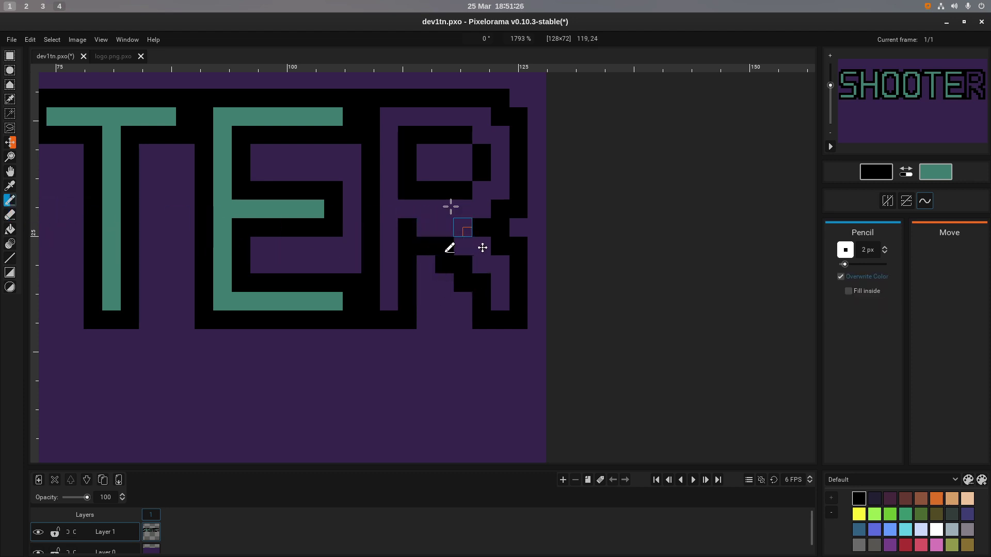
pyautogui.click(450, 206)
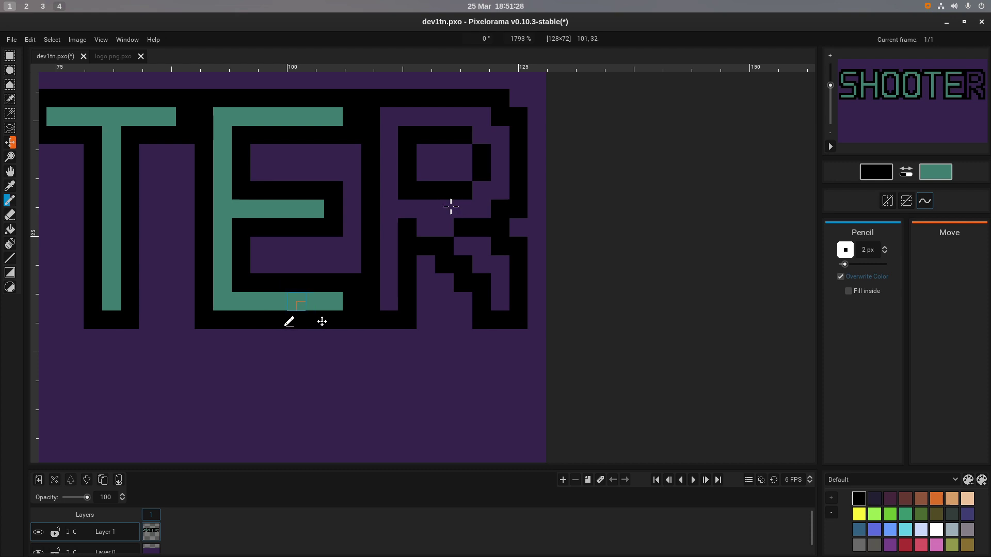
pyautogui.press('e')
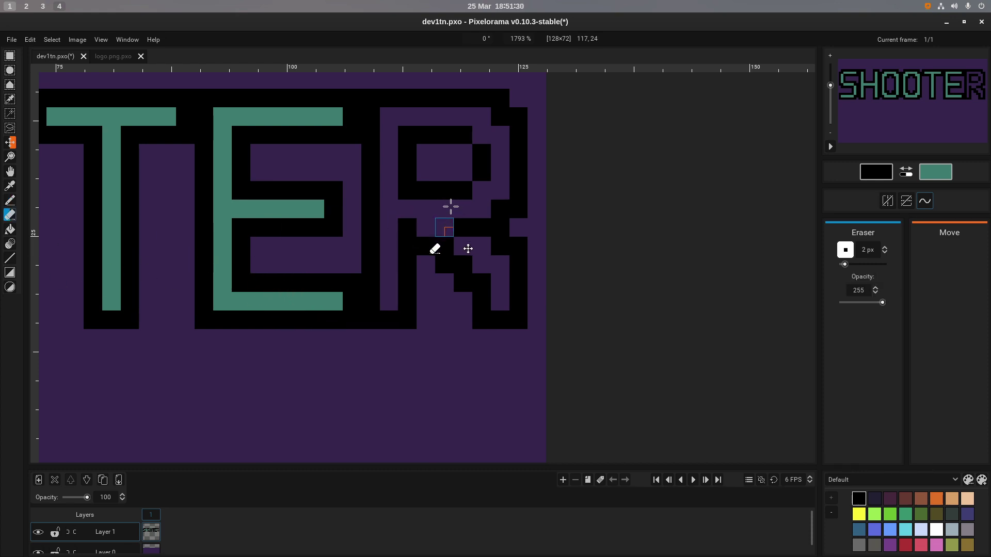
pyautogui.moveTo(444, 227)
pyautogui.mouseDown()
pyautogui.moveTo(455, 226)
pyautogui.moveTo(452, 248)
pyautogui.moveTo(425, 302)
pyautogui.moveTo(446, 245)
pyautogui.moveTo(445, 293)
pyautogui.mouseUp()
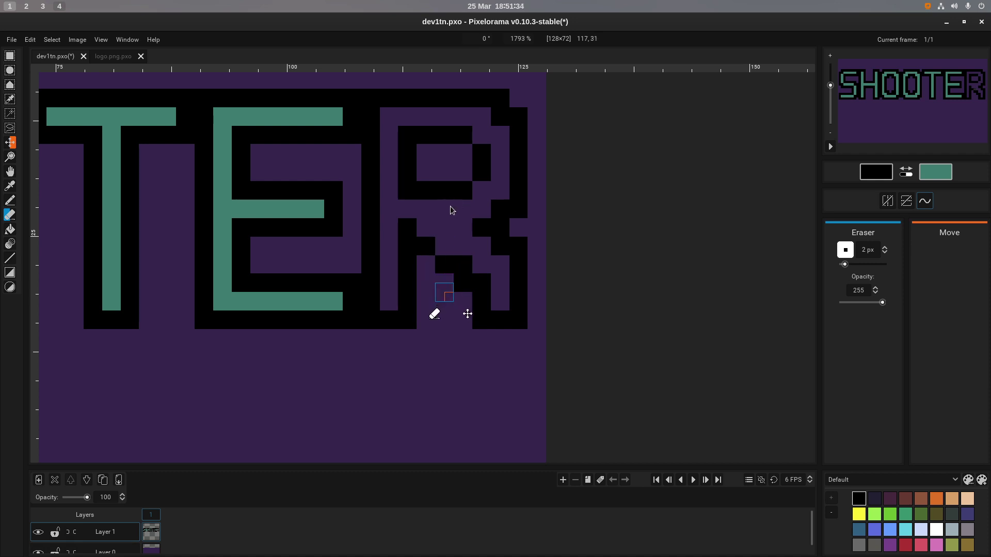
pyautogui.press('p')
pyautogui.click(426, 264)
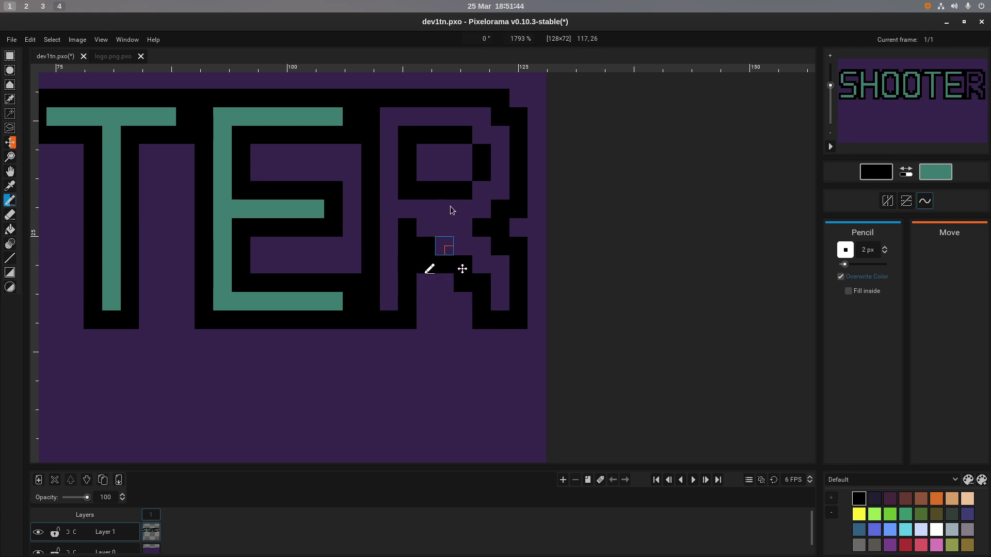
pyautogui.click(444, 227)
pyautogui.hotkey('ctrl', 'z')
pyautogui.click(467, 231)
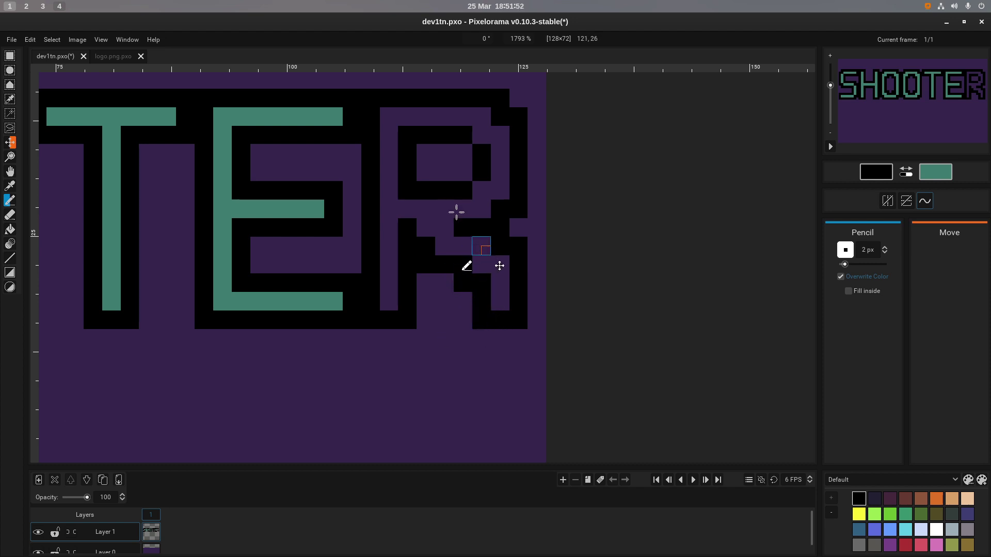
pyautogui.click(481, 247)
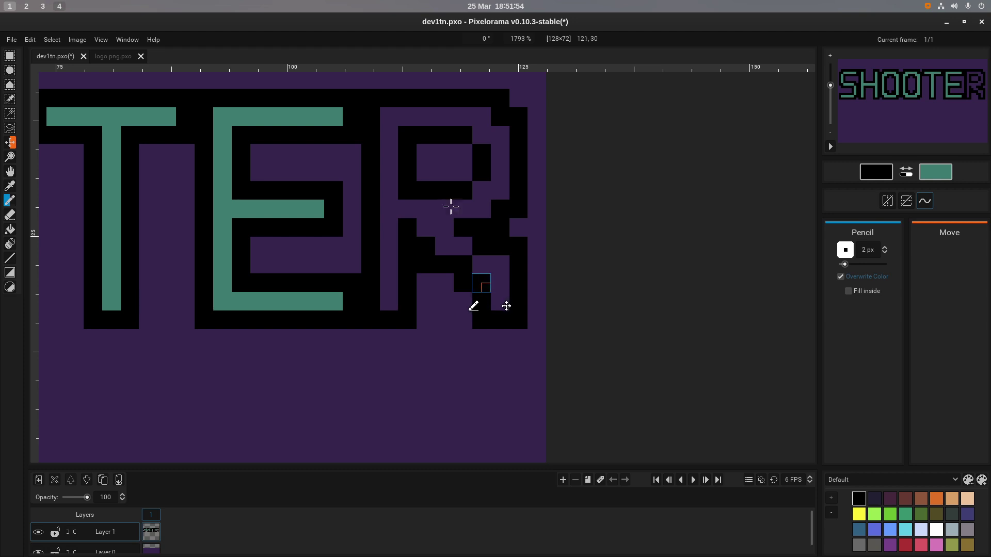
pyautogui.click(448, 286)
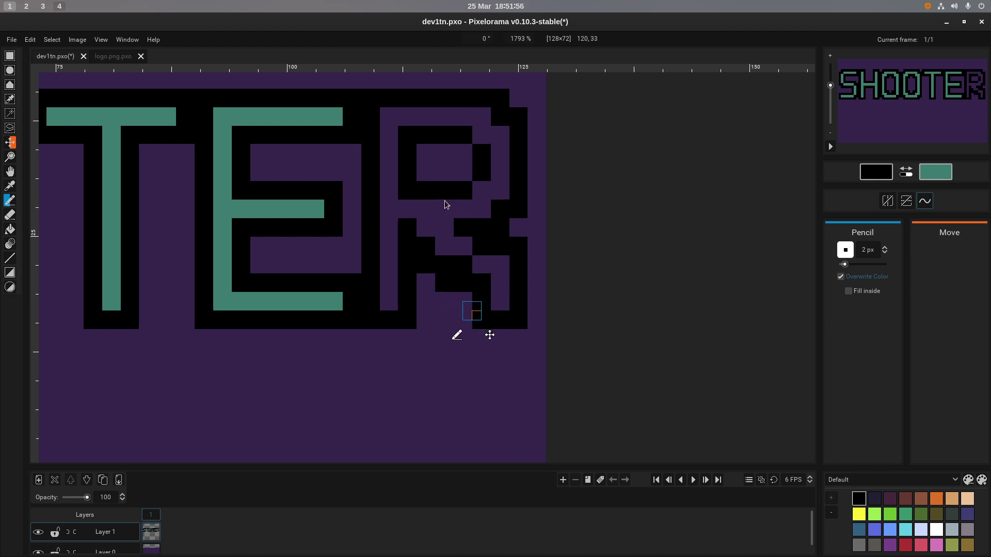
# Undo the recent series of pixel edits on the R's leg.
pyautogui.press('space')
pyautogui.hotkey('ctrl', 'z')
pyautogui.hotkey('ctrl', 'z')
pyautogui.hotkey('ctrl', 'z')
pyautogui.hotkey('ctrl', 'z')
pyautogui.hotkey('ctrl', 'z')
pyautogui.hotkey('ctrl', 'z')
pyautogui.hotkey('ctrl', 'z')
pyautogui.hotkey('ctrl', 'z')
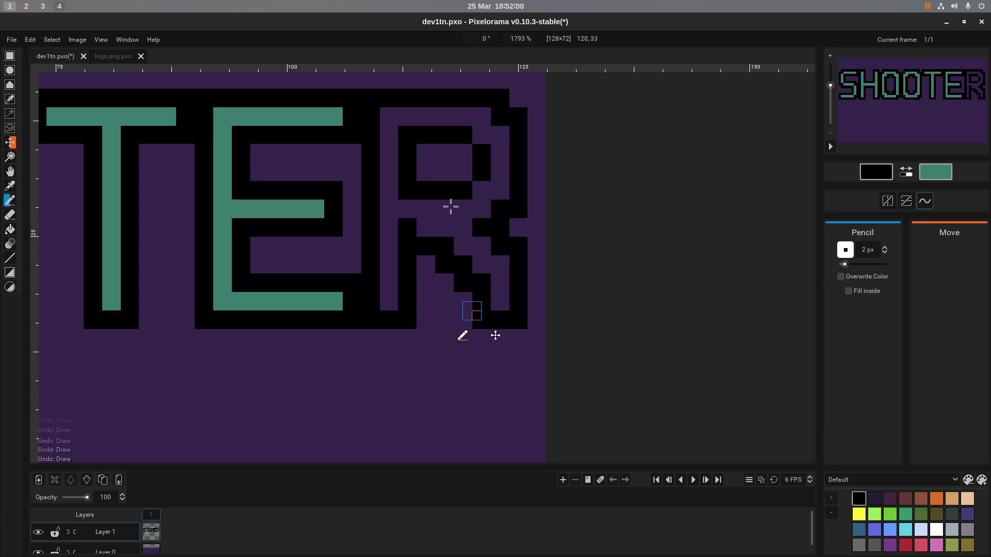
# Redo the undone pixel edits on the R's leg.
pyautogui.hotkey('ctrl', 'shift', 'z')
pyautogui.hotkey('ctrl', 'shift', 'z')
pyautogui.hotkey('ctrl', 'shift', 'z')
pyautogui.hotkey('ctrl', 'shift', 'z')
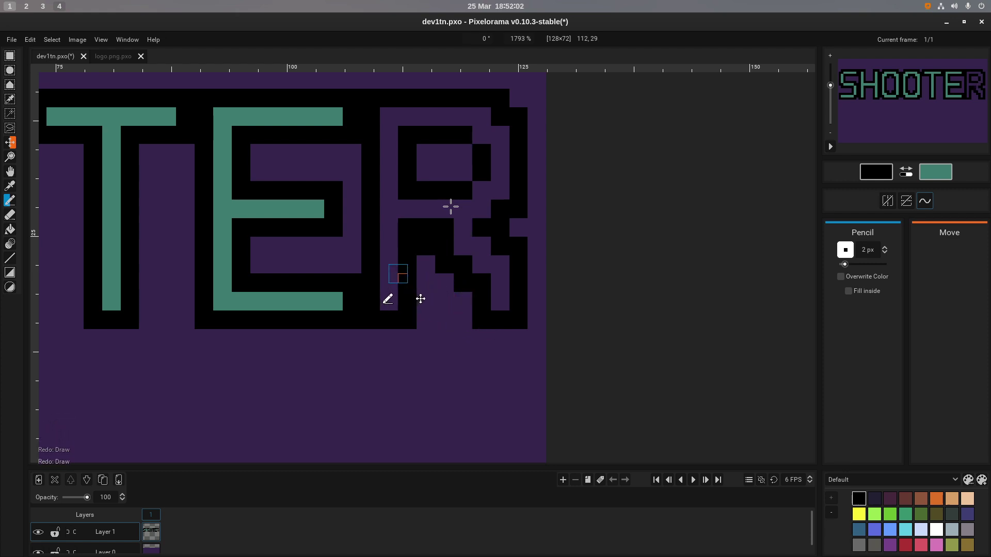
pyautogui.hotkey('ctrl', 'shift', 'z')
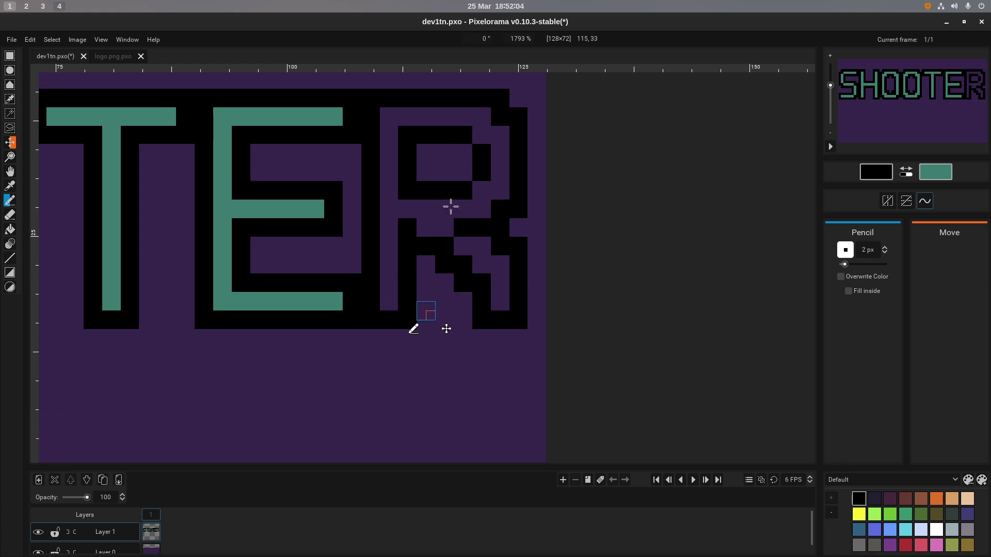
pyautogui.hotkey('ctrl', 'shift', 'z')
pyautogui.hotkey('ctrl', 'shift', 'z')
pyautogui.hotkey('ctrl', 'shift', 'z')
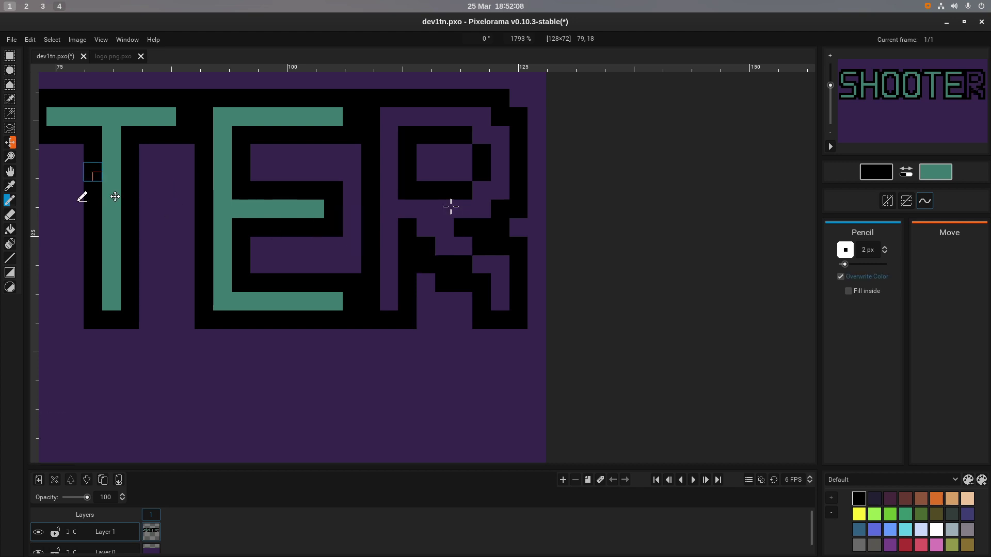
# Erase the R's entire diagonal leg outline below the bowl, keeping its vertical stem, and switch back to the Pencil tool.
pyautogui.click(10, 214)
pyautogui.moveTo(499, 265)
pyautogui.mouseDown()
pyautogui.moveTo(514, 236)
pyautogui.moveTo(504, 228)
pyautogui.moveTo(463, 228)
pyautogui.moveTo(426, 246)
pyautogui.moveTo(426, 264)
pyautogui.moveTo(493, 290)
pyautogui.moveTo(511, 320)
pyautogui.moveTo(480, 255)
pyautogui.mouseUp()
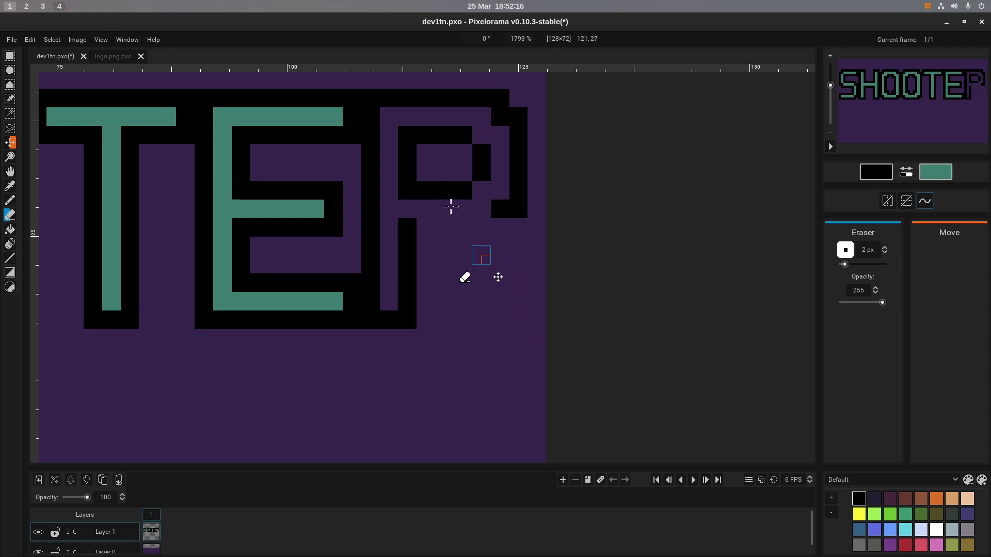
pyautogui.press('b')
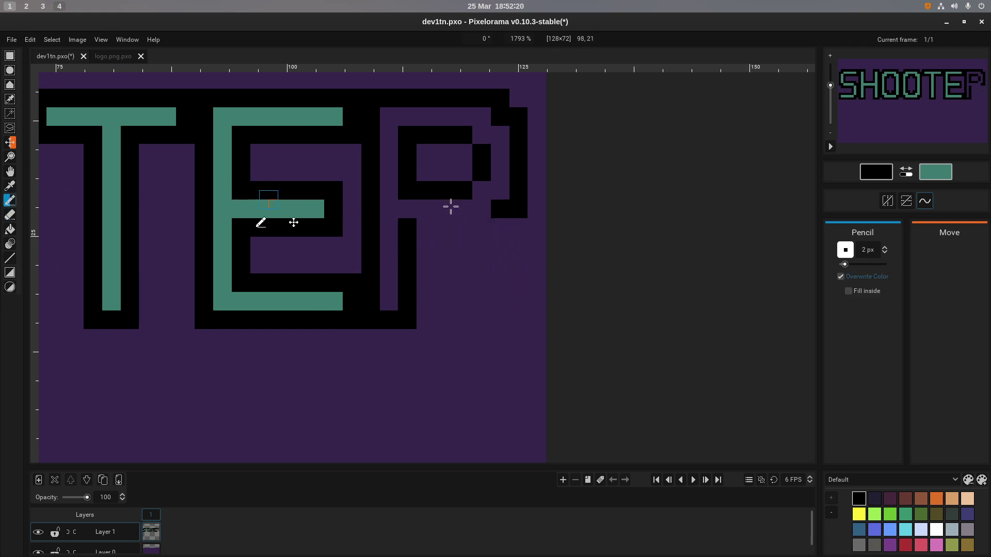
# Open the recent project gameover.png.pxo, examine how its R is drawn, and return to dev1tn.pxo.
pyautogui.hotkey('alt', 'f')
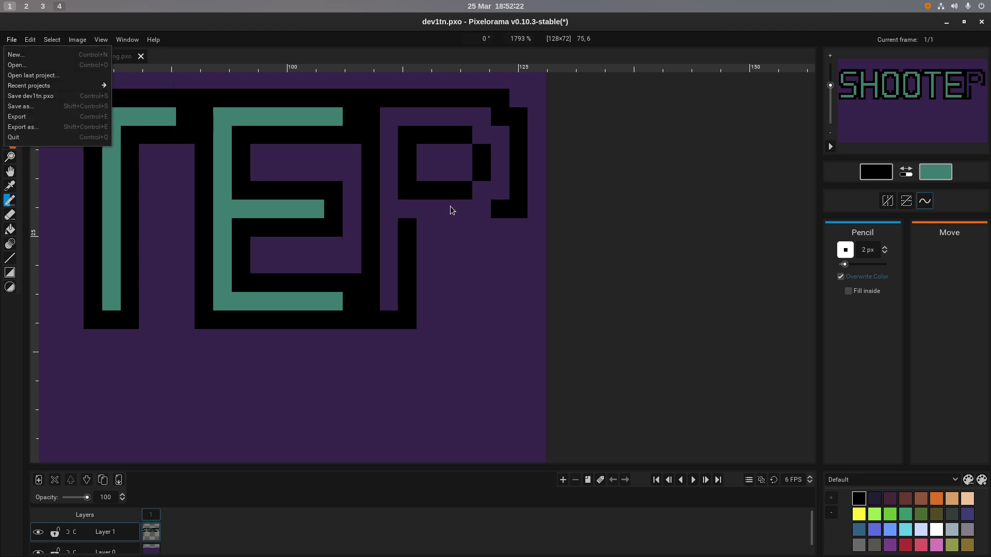
pyautogui.press('Up')
pyautogui.press('Right')
pyautogui.press('Return')
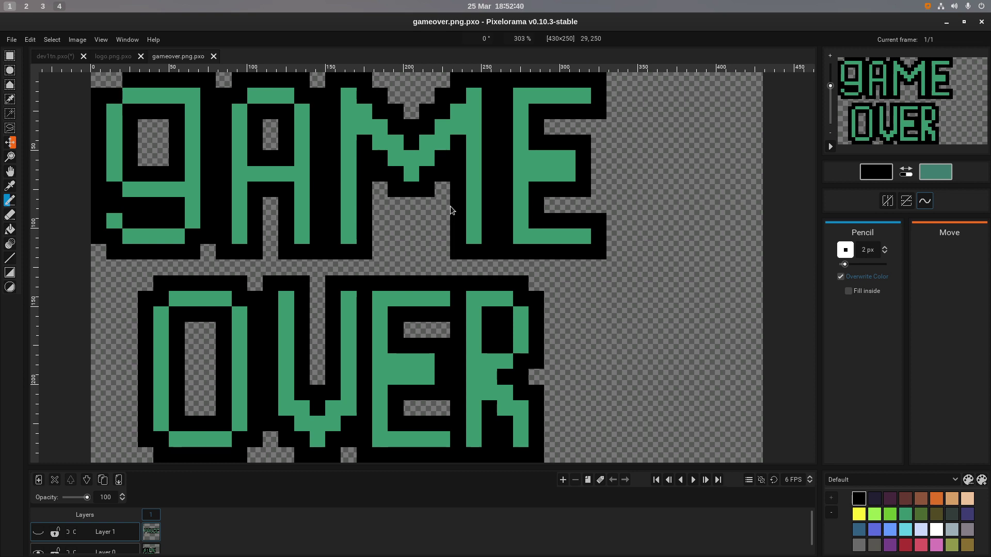
pyautogui.hotkey('ctrl', 'Tab')
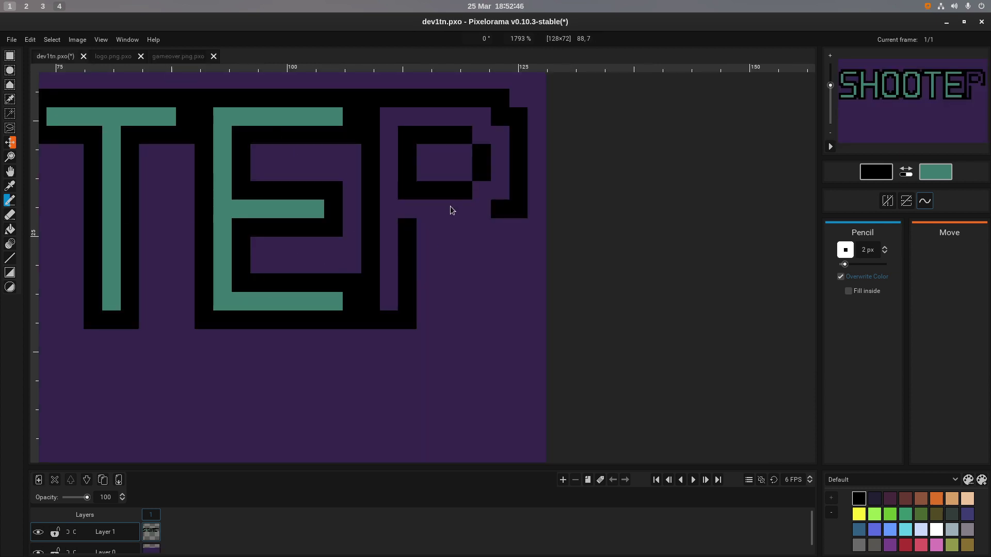
pyautogui.hotkey('ctrl', 'shift', 'Tab')
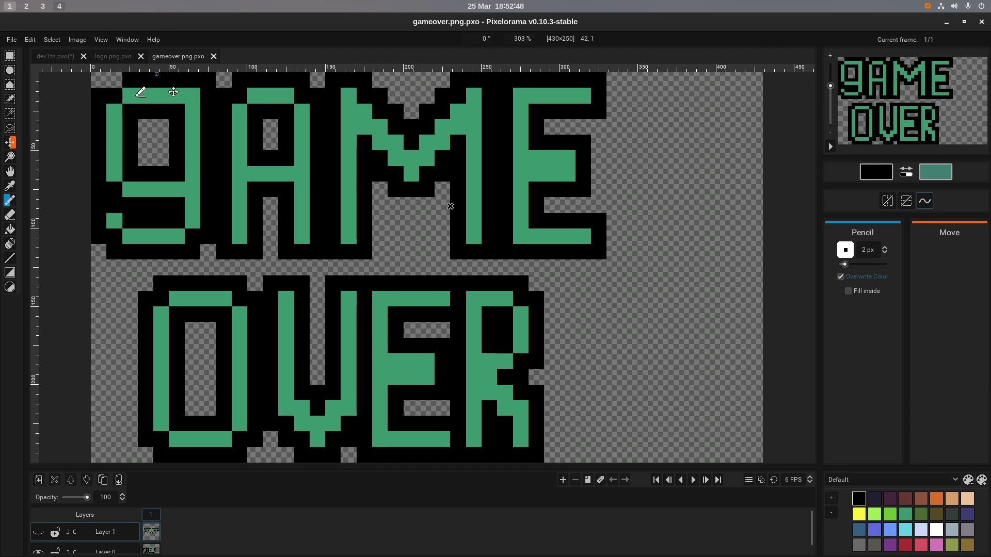
pyautogui.hotkey('ctrl', 'Tab')
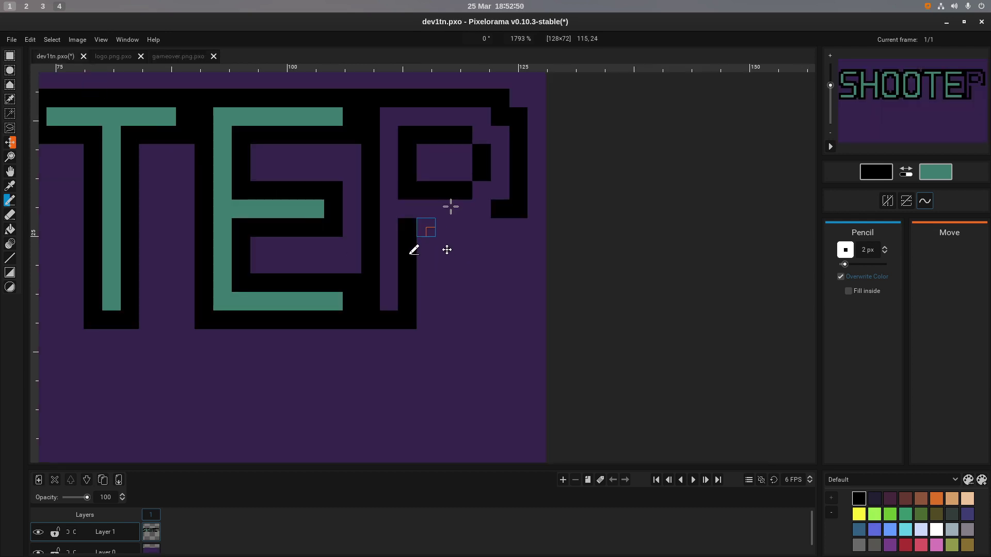
# Draw a new black outline for the R's leg, stepping diagonally below the bowl and running straight down to the baseline.
pyautogui.click(500, 228)
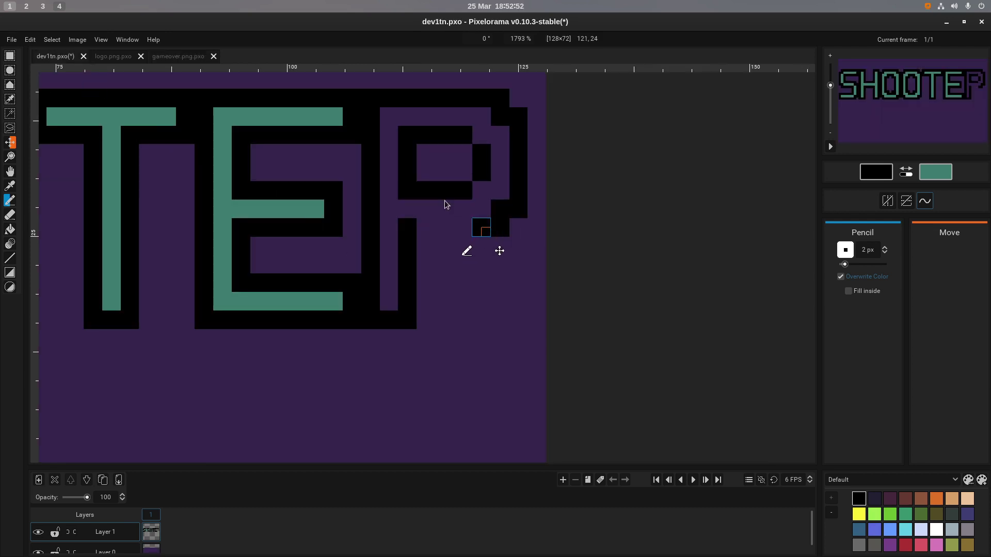
pyautogui.moveTo(482, 246)
pyautogui.mouseDown()
pyautogui.moveTo(474, 298)
pyautogui.moveTo(490, 252)
pyautogui.moveTo(500, 320)
pyautogui.moveTo(463, 320)
pyautogui.moveTo(462, 265)
pyautogui.moveTo(444, 264)
pyautogui.moveTo(444, 227)
pyautogui.moveTo(445, 242)
pyautogui.moveTo(433, 235)
pyautogui.moveTo(425, 246)
pyautogui.moveTo(460, 310)
pyautogui.moveTo(476, 310)
pyautogui.moveTo(471, 320)
pyautogui.mouseUp()
pyautogui.hotkey('ctrl', 'z')
pyautogui.hotkey('ctrl', 'z')
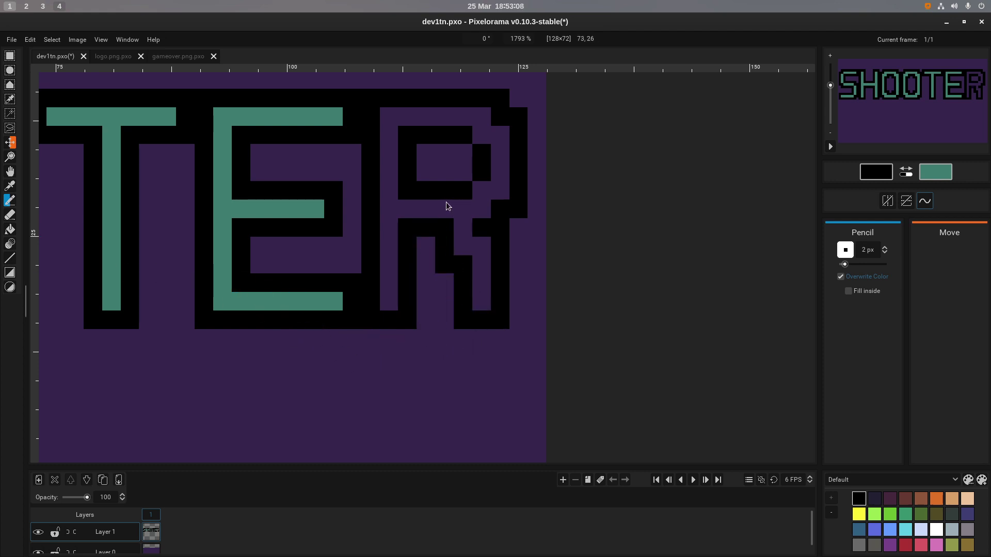
# Erase the lower, straight part of the R's leg outline, keeping the stepped blocks just below the bowl.
pyautogui.press('e')
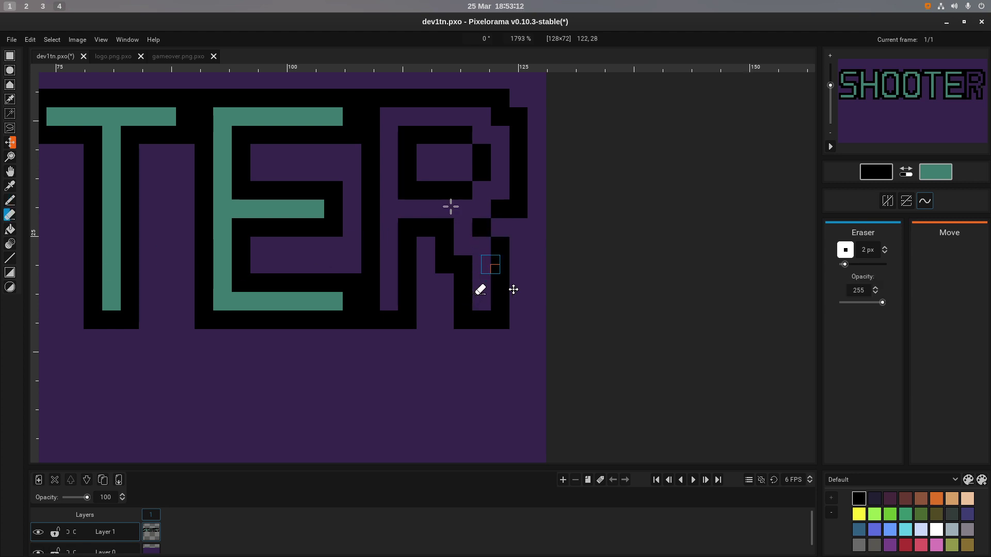
pyautogui.hotkey('ctrl', 'z')
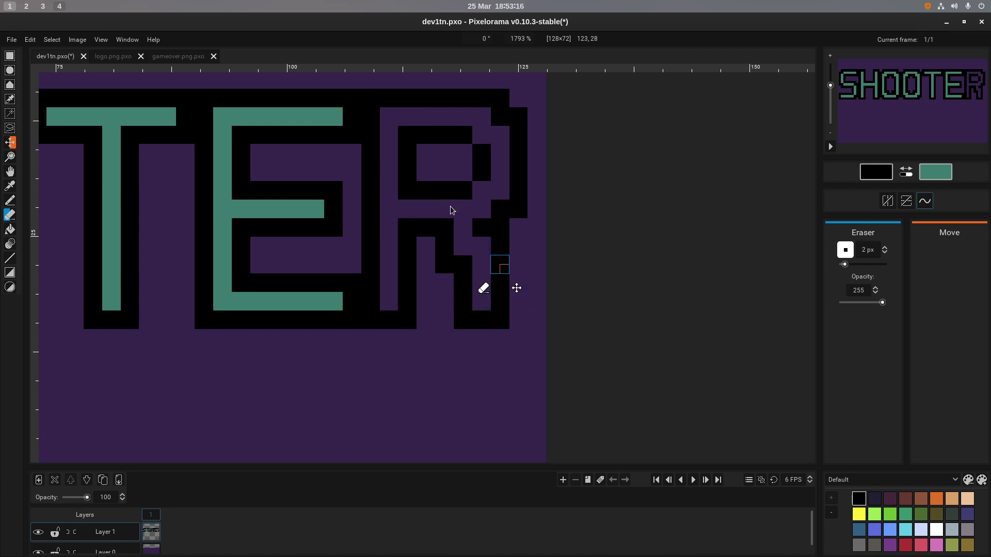
pyautogui.moveTo(458, 288)
pyautogui.mouseDown()
pyautogui.moveTo(500, 283)
pyautogui.moveTo(472, 292)
pyautogui.moveTo(499, 301)
pyautogui.moveTo(463, 311)
pyautogui.moveTo(496, 325)
pyautogui.mouseUp()
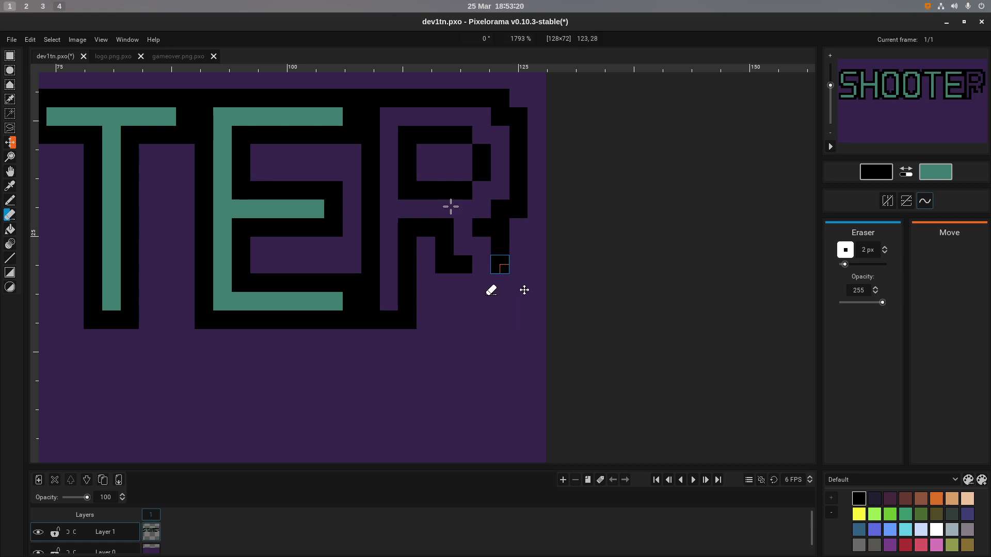
pyautogui.click(500, 265)
pyautogui.click(371, 283)
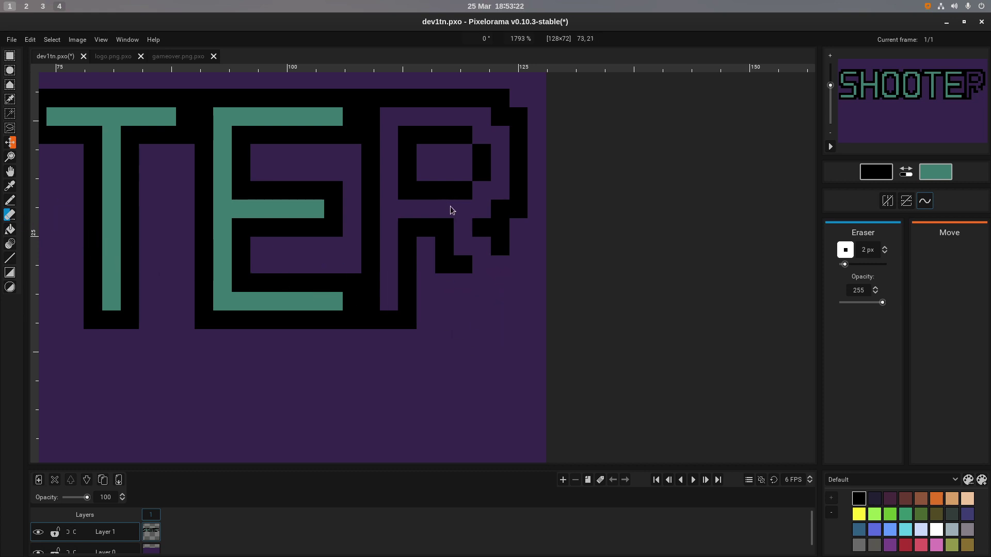
# Redraw the R's lower leg in black with an extra diagonal step outward, closing its outline at the baseline.
pyautogui.press('b')
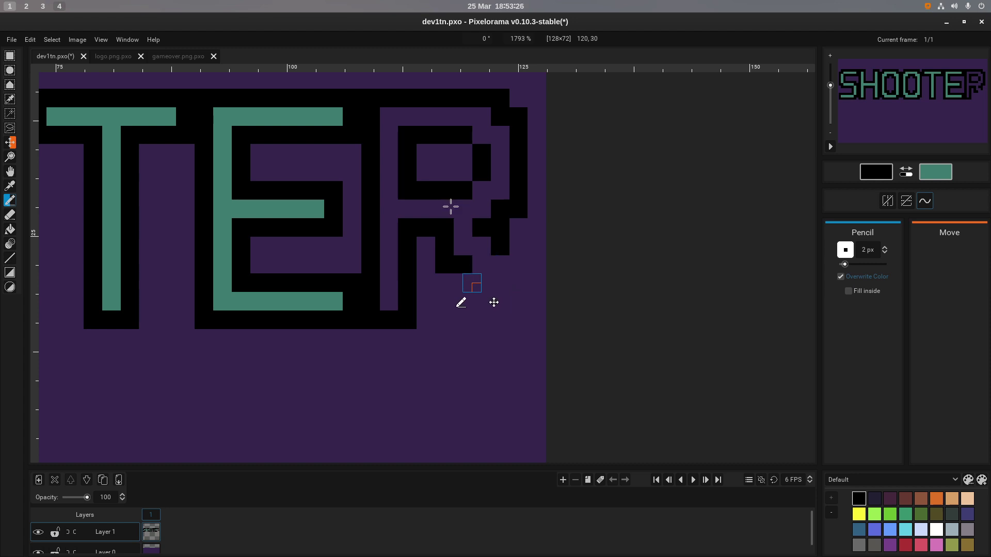
pyautogui.moveTo(463, 283); pyautogui.dragTo(482, 283)
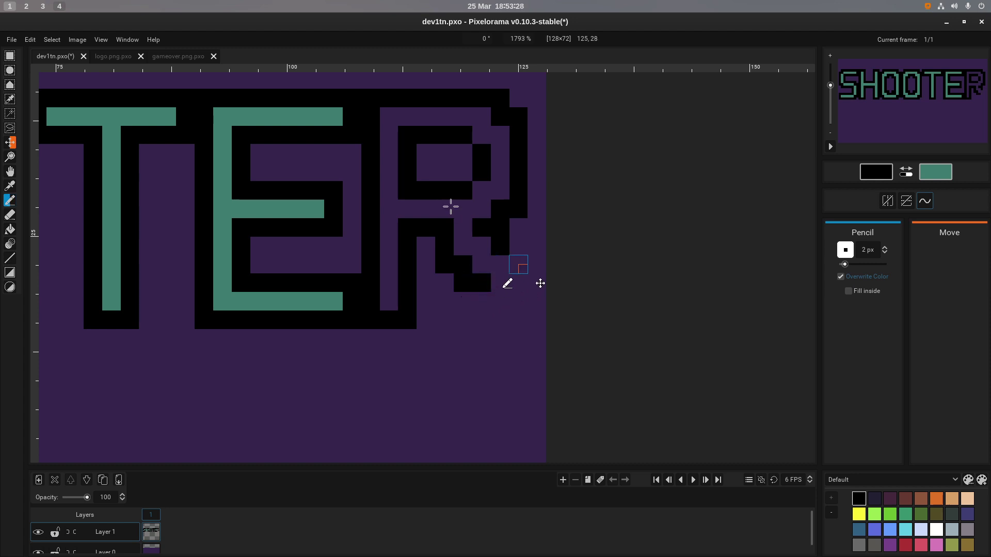
pyautogui.click(518, 255)
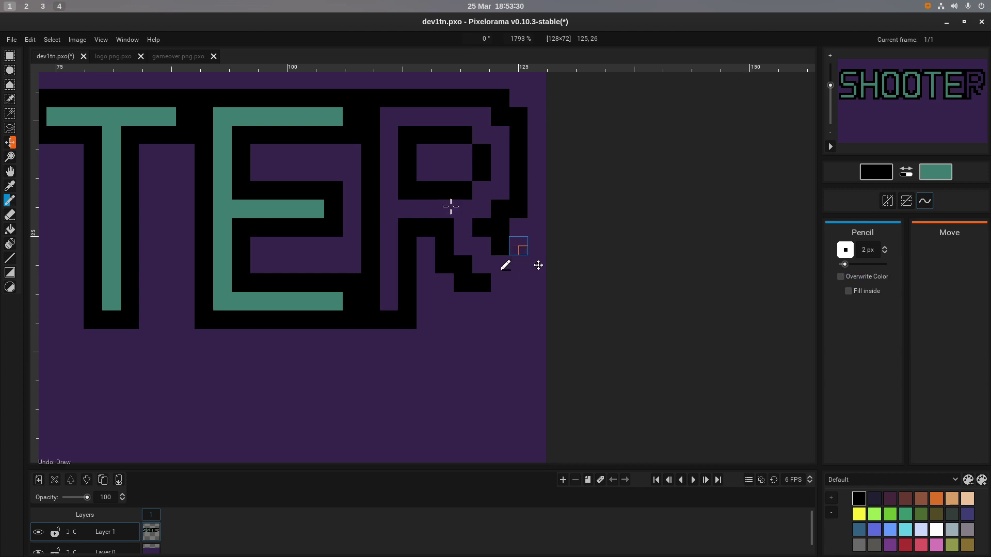
pyautogui.moveTo(523, 251)
pyautogui.mouseDown()
pyautogui.moveTo(518, 320)
pyautogui.moveTo(481, 320)
pyautogui.moveTo(481, 297)
pyautogui.mouseUp()
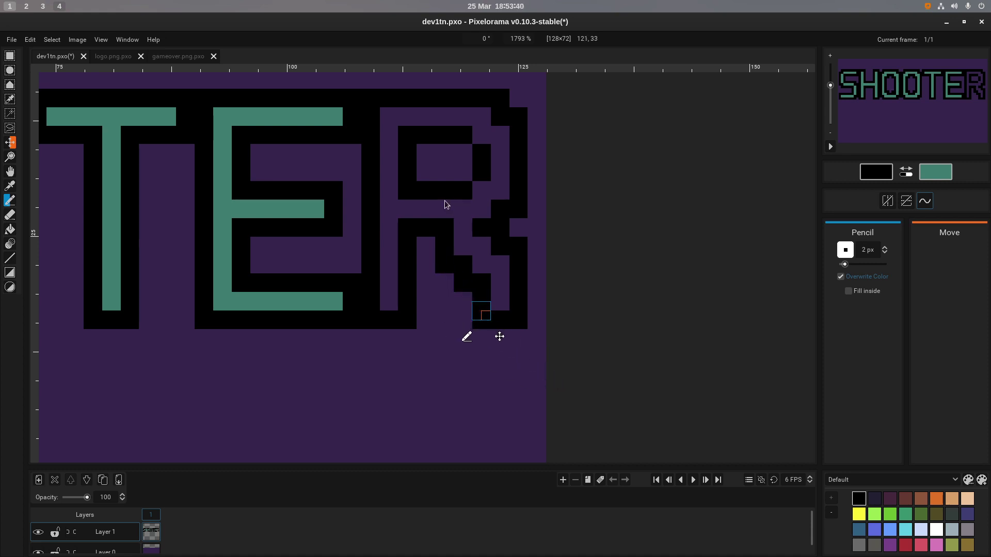
pyautogui.click(481, 311)
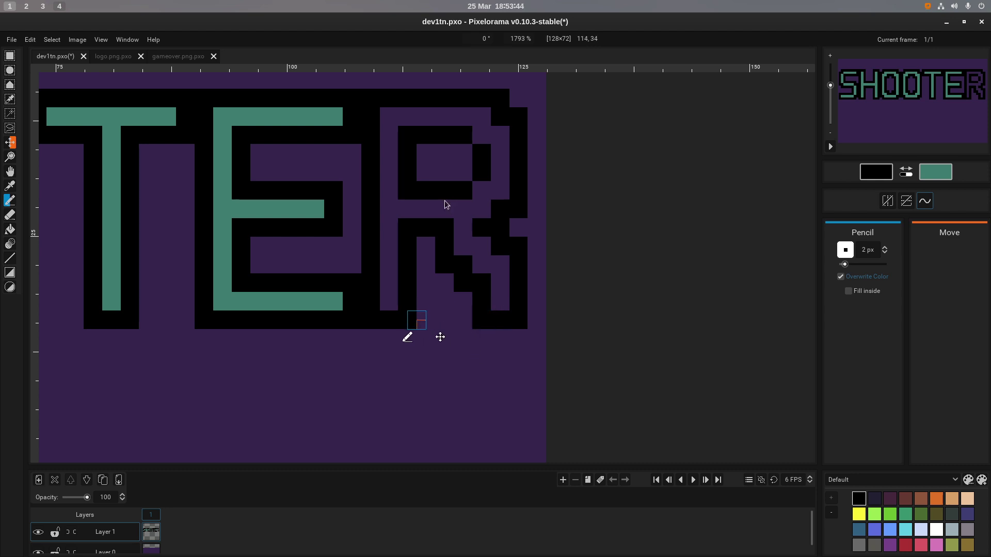
# Swap the drawing colours and bucket-fill the inside of the R's outline with the teal letter colour.
pyautogui.press('x')
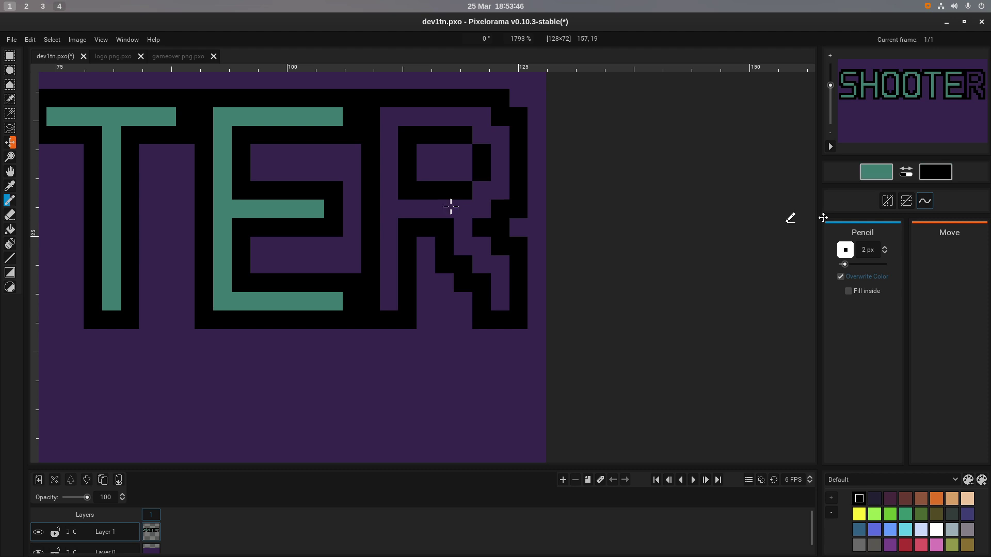
pyautogui.press('b')
pyautogui.click(393, 212)
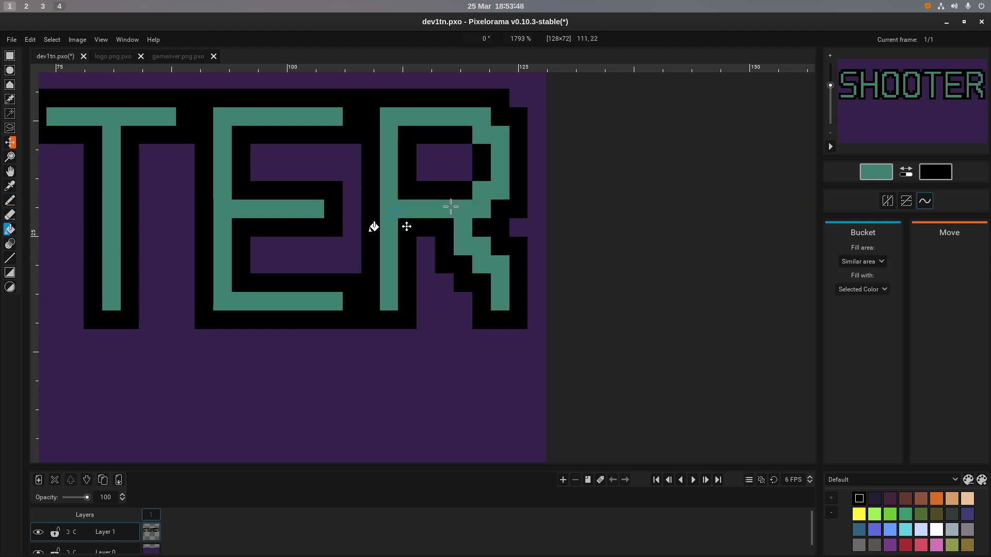
# Thicken the inner right edge of the R's bowl with a 2 px black pencil column, narrowing its hole.
pyautogui.press('p')
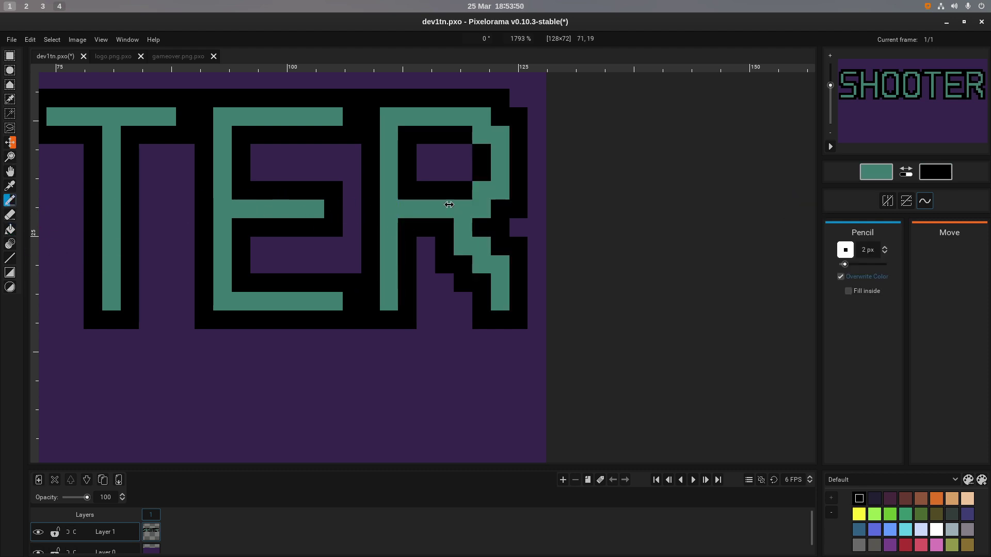
pyautogui.press('x')
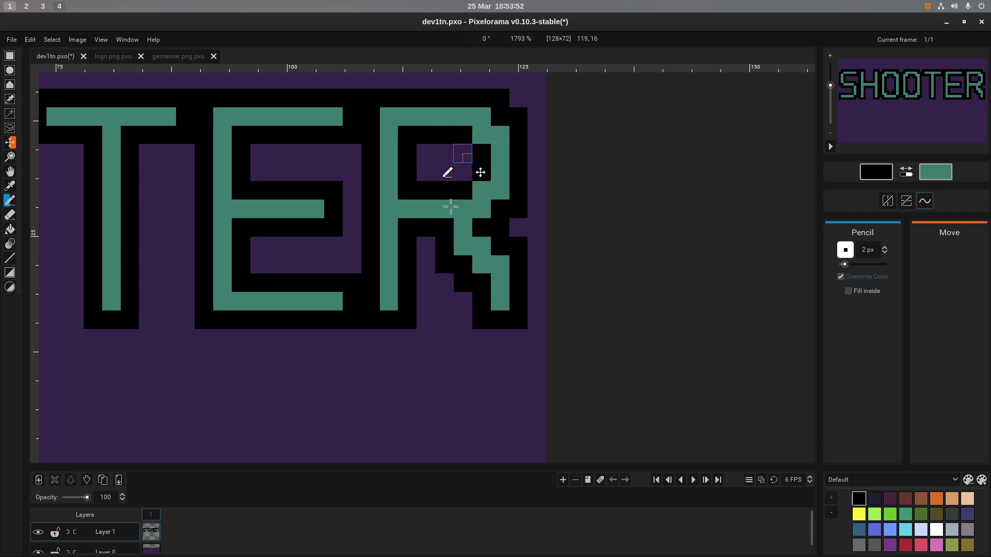
pyautogui.moveTo(462, 153)
pyautogui.mouseDown()
pyautogui.moveTo(444, 173)
pyautogui.moveTo(435, 154)
pyautogui.mouseUp()
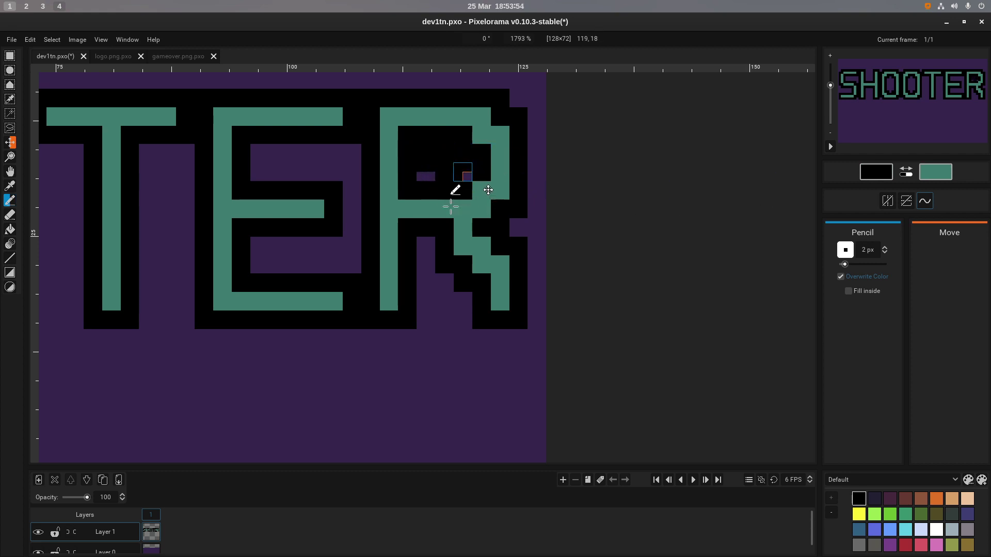
pyautogui.hotkey('ctrl', 'z')
pyautogui.click(468, 160)
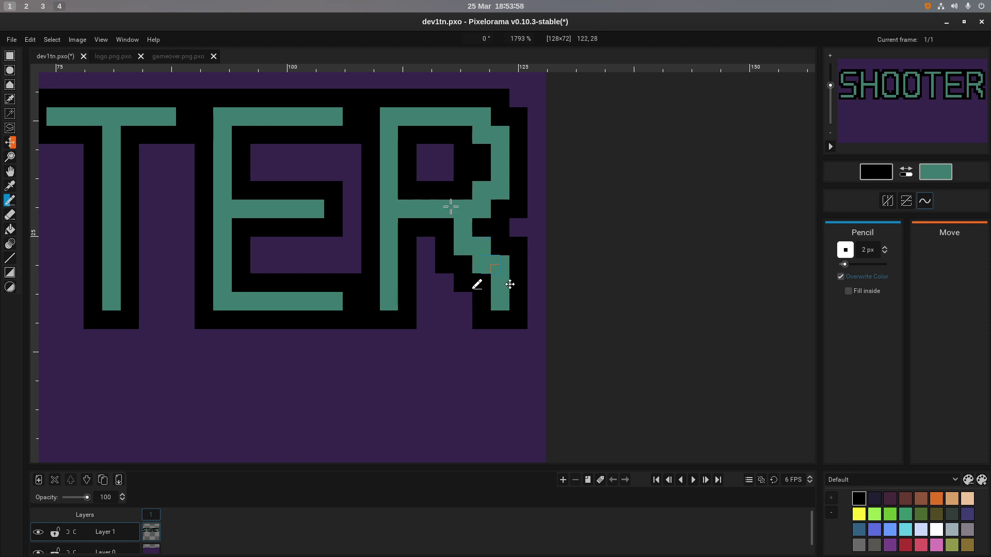
# Undo and redo the latest pencil edit on the R to compare both versions within the whole title.
pyautogui.scroll(-5, 450, 206)
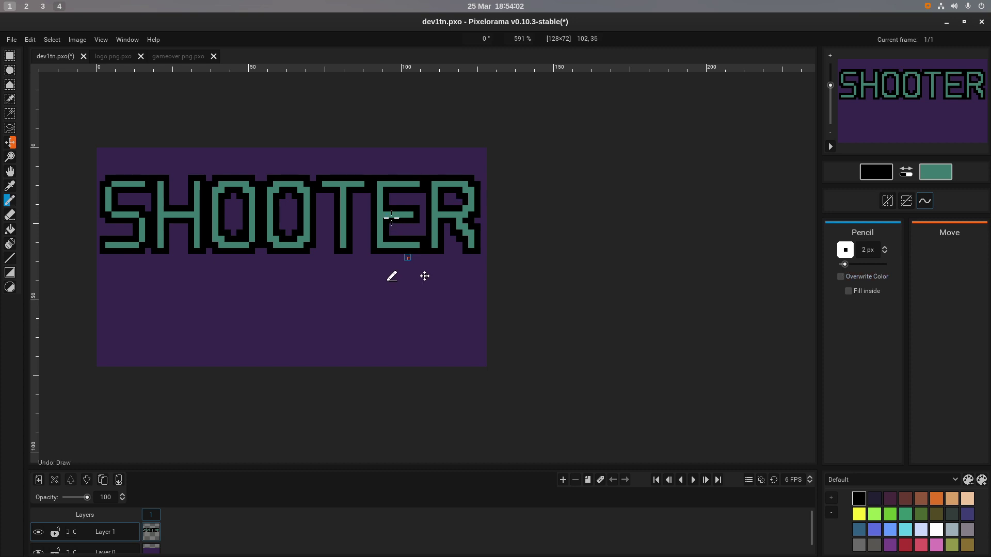
pyautogui.hotkey('ctrl', 'z')
pyautogui.hotkey('ctrl', 'shift', 'z')
pyautogui.hotkey('ctrl', 'shift', 'z')
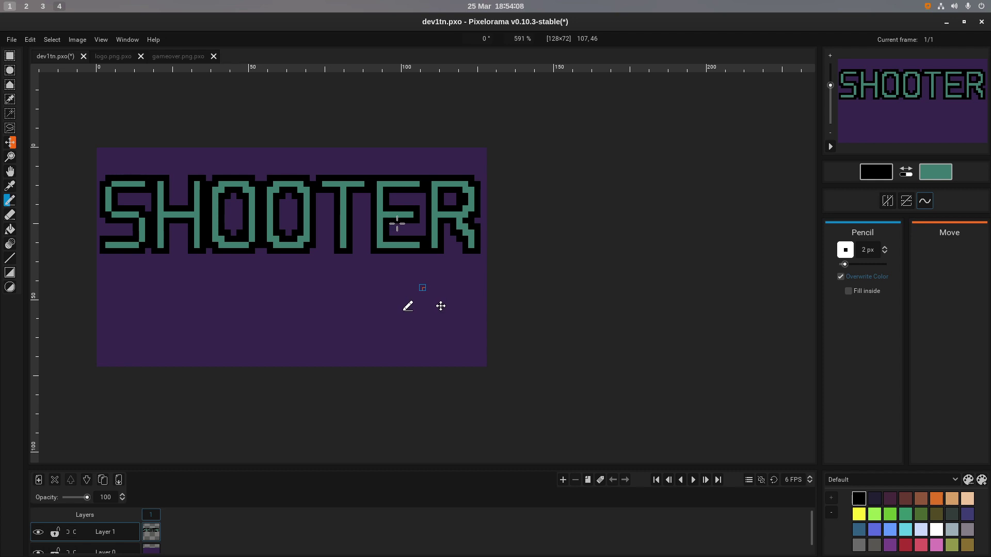
# Review the complete SHOOTER title and save the dev1tn.pxo project.
pyautogui.hscroll(2, 391, 218)
pyautogui.scroll(2, 392, 218)
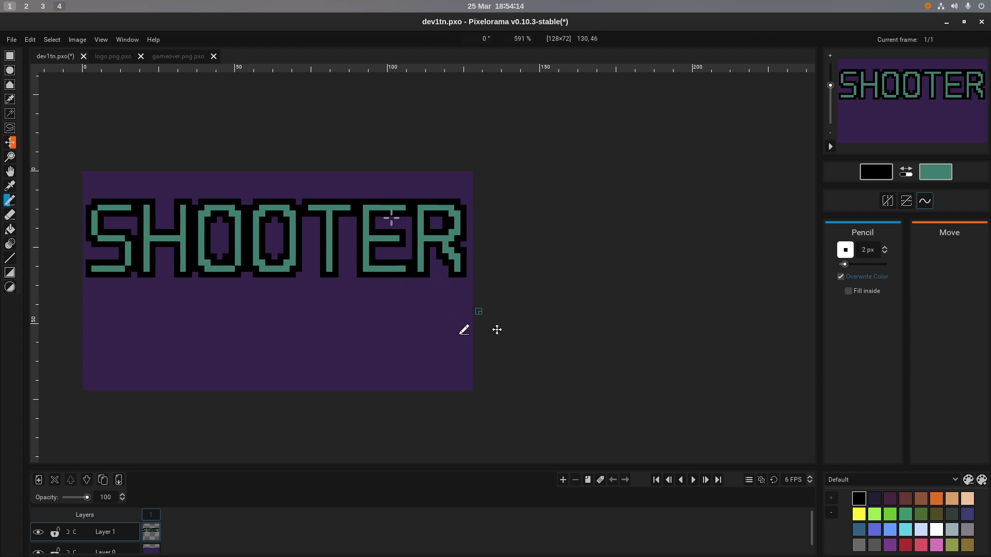
pyautogui.hscroll(1, 391, 218)
pyautogui.hscroll(-3, 391, 217)
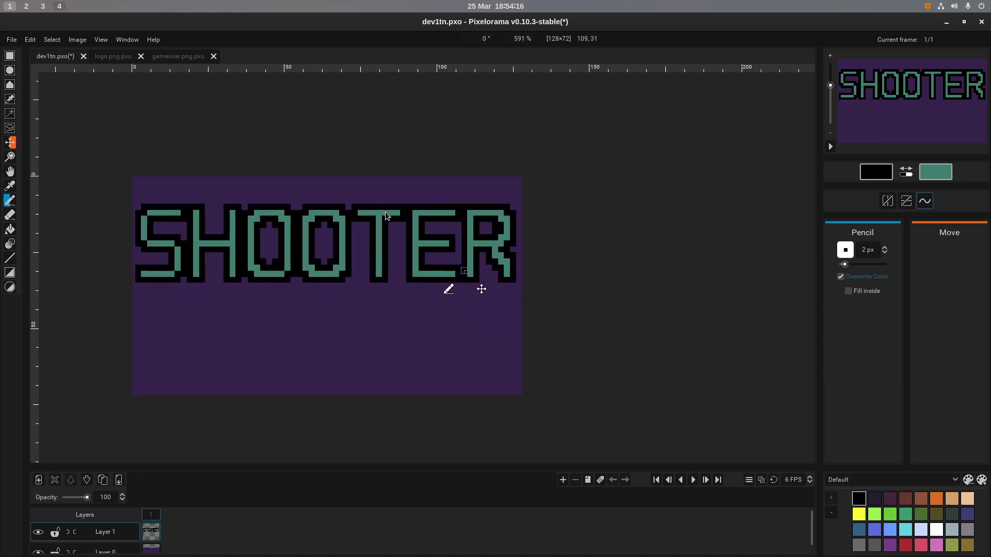
pyautogui.scroll(-1, 391, 218)
pyautogui.hscroll(-2, 391, 218)
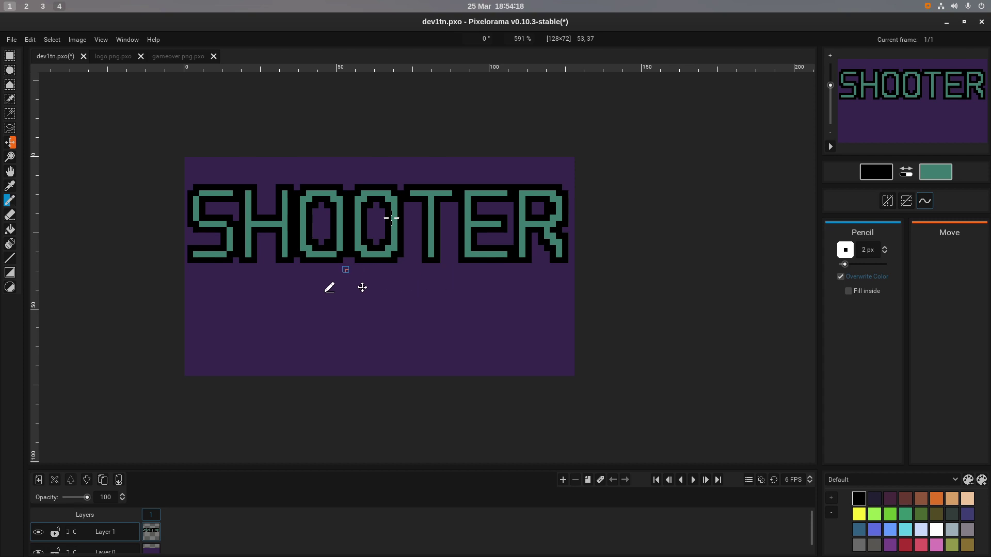
pyautogui.hotkey('ctrl', 's')
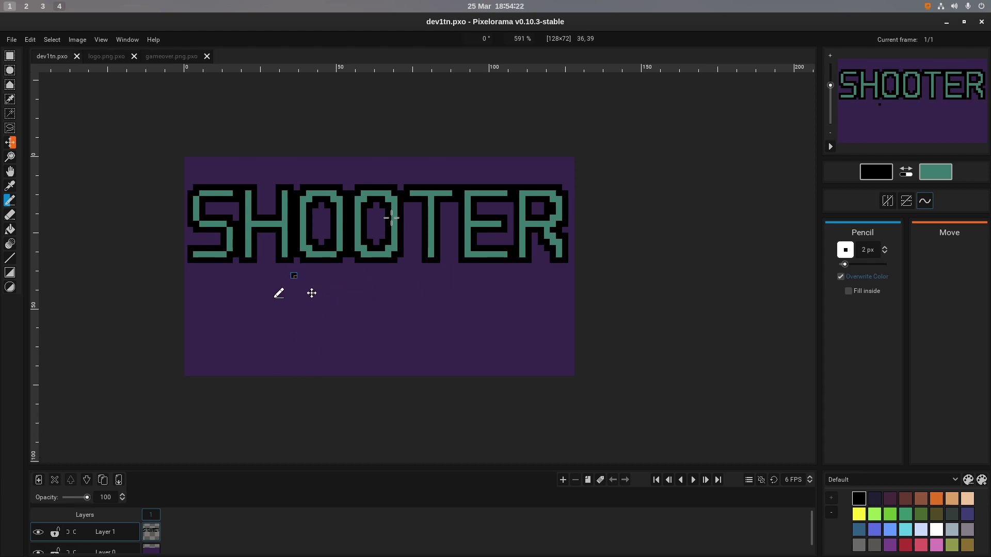
pyautogui.moveTo(294, 272); pyautogui.dragTo(285, 346)
pyautogui.hotkey('ctrl', 'z')
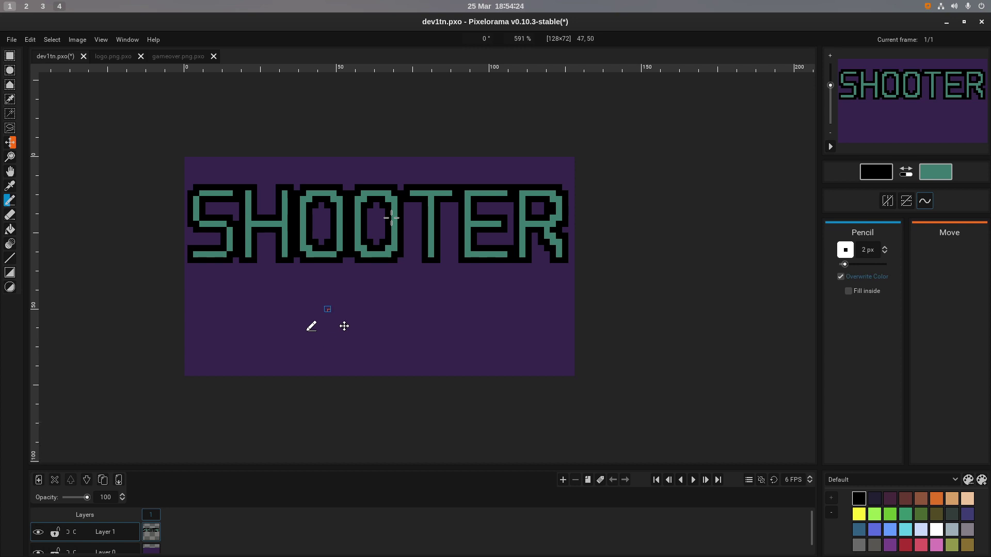
pyautogui.scroll(5, 327, 309)
pyautogui.click(431, 159)
pyautogui.moveTo(432, 160); pyautogui.dragTo(420, 410)
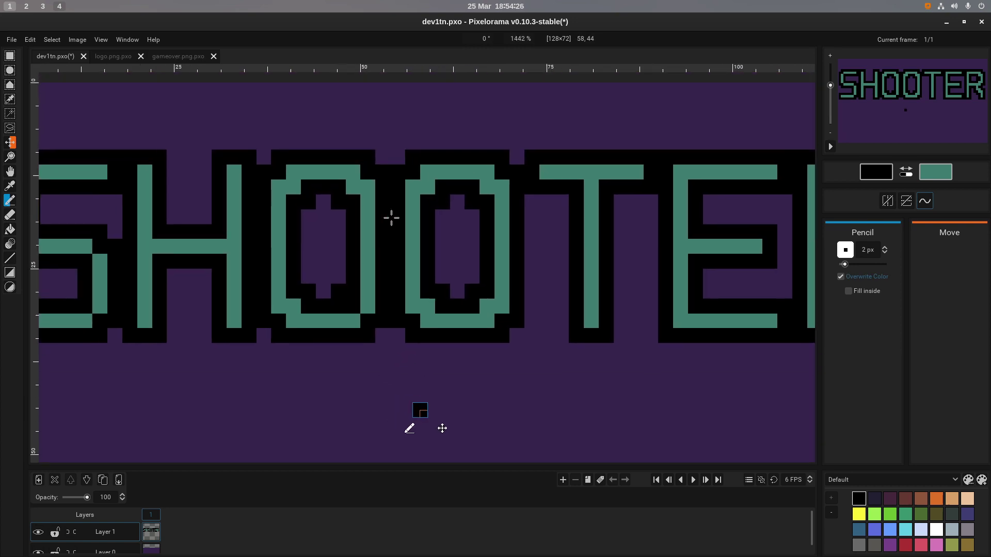
pyautogui.scroll(-3, 420, 410)
pyautogui.hotkey('ctrl', 'z')
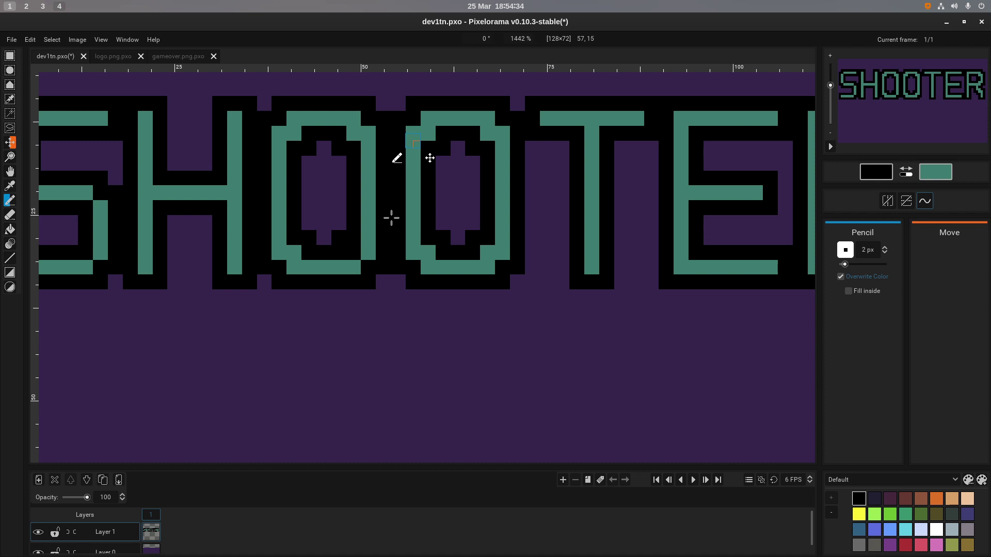
# Draw a vertical black line 2 px wide and about 30 px tall in the empty area below the title's H.
pyautogui.scroll(-5, 389, 217)
pyautogui.hscroll(-10, 389, 217)
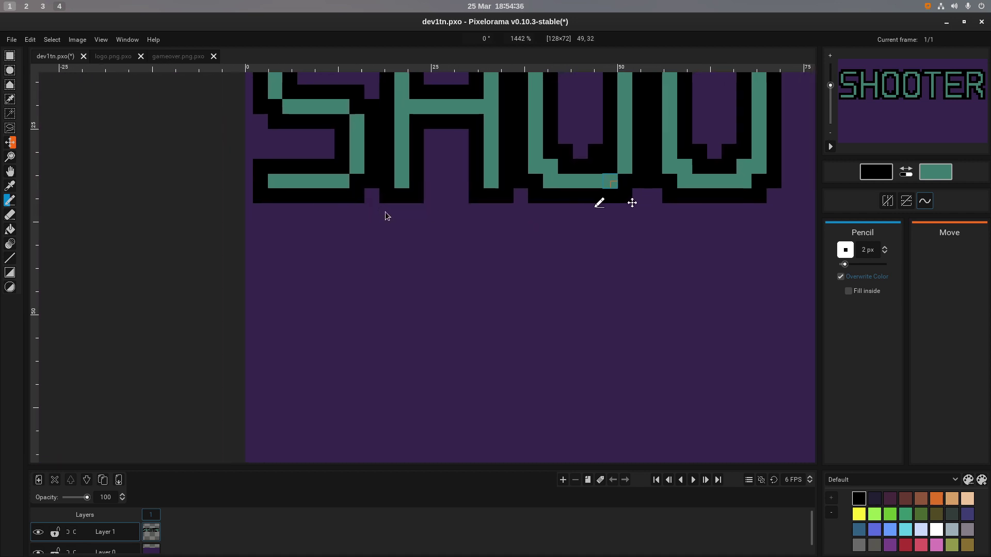
pyautogui.scroll(-3, 390, 217)
pyautogui.hscroll(5, 390, 217)
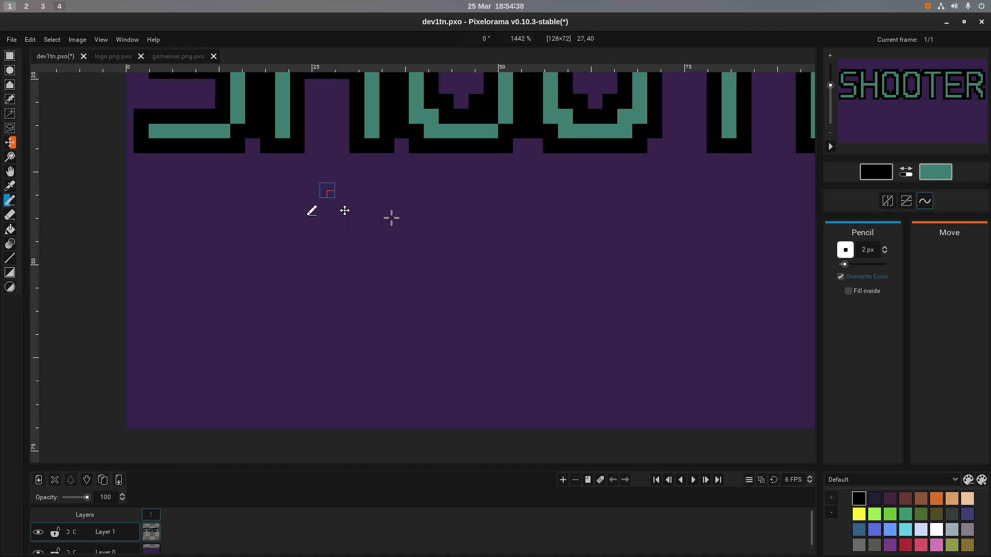
pyautogui.moveTo(327, 204)
pyautogui.mouseDown()
pyautogui.moveTo(319, 295)
pyautogui.moveTo(345, 344)
pyautogui.moveTo(330, 403)
pyautogui.mouseUp()
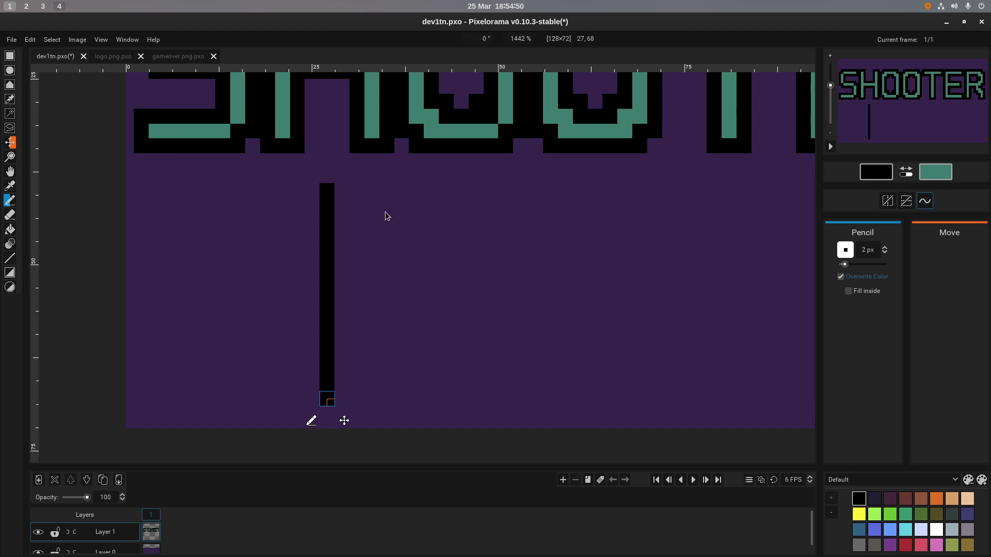
pyautogui.scroll(2, 347, 259)
pyautogui.scroll(-2, 279, 353)
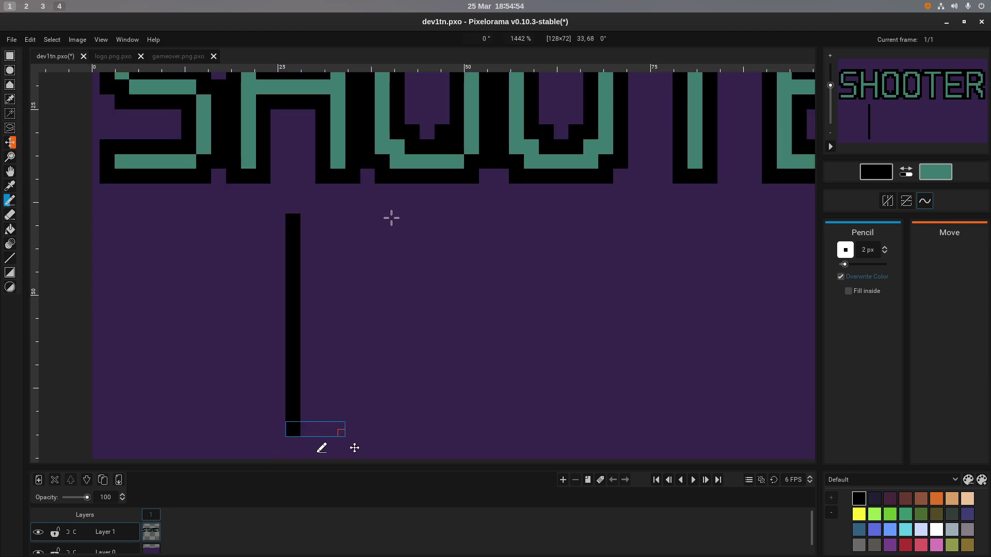
# Draw the letter D's bottom edge as a 2 px black line about 22 px long from the foot of the vertical line.
pyautogui.keyDown('shift'); pyautogui.click(380, 429); pyautogui.keyUp('shift')
pyautogui.hotkey('ctrl', 'z')
pyautogui.keyDown('shift'); pyautogui.click(312, 429); pyautogui.keyUp('shift')
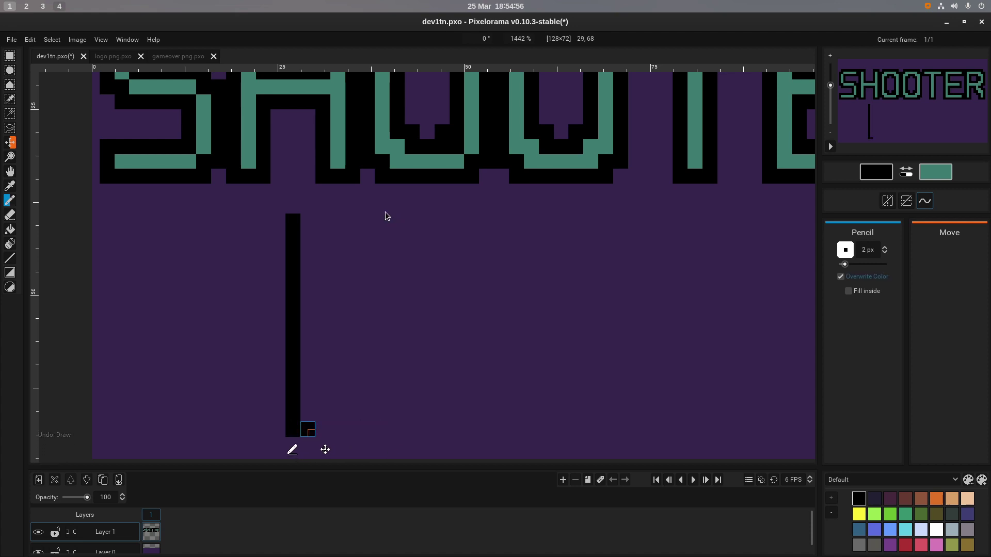
pyautogui.moveTo(320, 430); pyautogui.dragTo(367, 429)
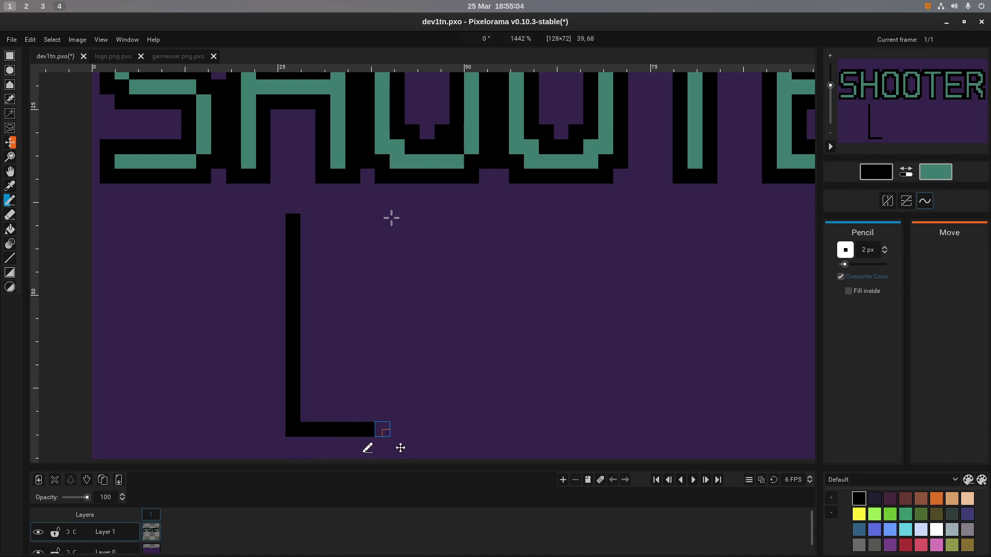
pyautogui.moveTo(382, 429)
pyautogui.mouseDown()
pyautogui.moveTo(442, 429)
pyautogui.moveTo(352, 347)
pyautogui.moveTo(317, 380)
pyautogui.moveTo(349, 407)
pyautogui.moveTo(378, 400)
pyautogui.moveTo(380, 335)
pyautogui.mouseUp()
pyautogui.hotkey('ctrl', 'z')
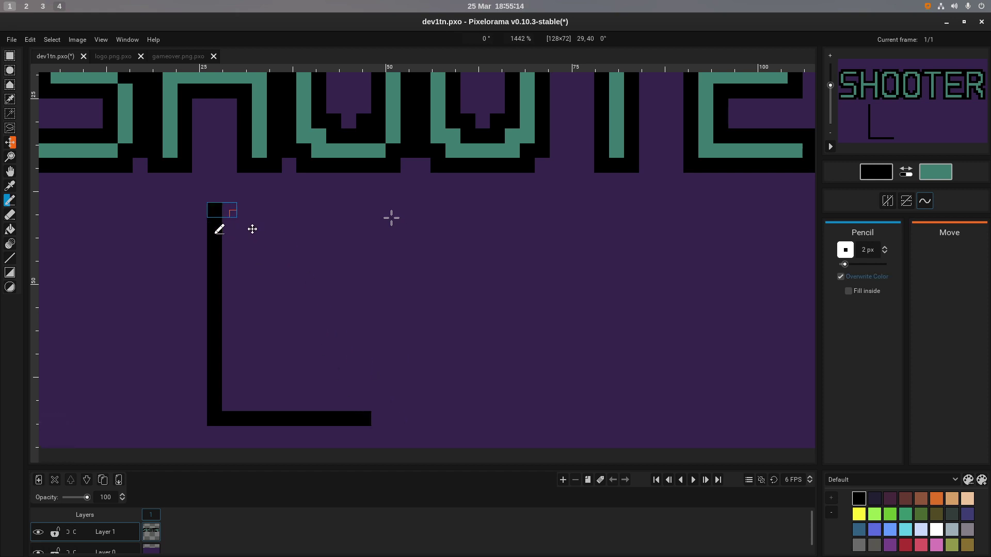
# Draw the D's 2 px black top and right edges and thicken the inside of both stepped right corners.
pyautogui.moveTo(215, 211)
pyautogui.mouseDown()
pyautogui.moveTo(385, 214)
pyautogui.moveTo(368, 214)
pyautogui.moveTo(394, 402)
pyautogui.moveTo(381, 402)
pyautogui.mouseUp()
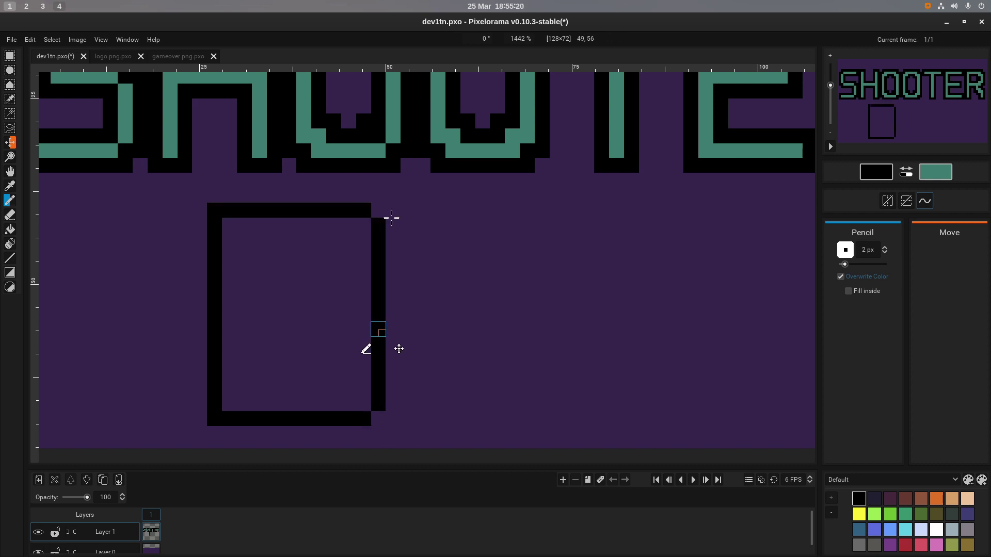
pyautogui.click(363, 225)
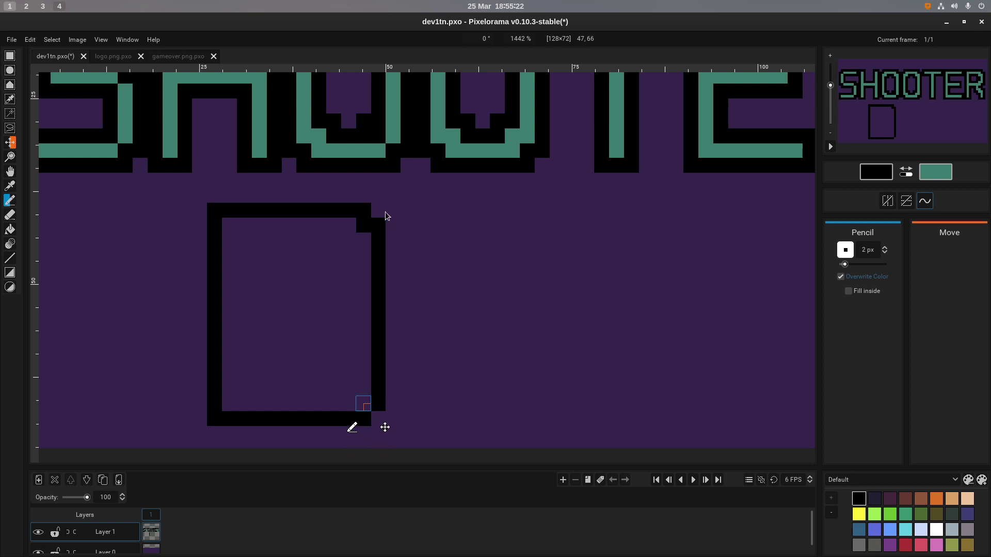
pyautogui.click(363, 403)
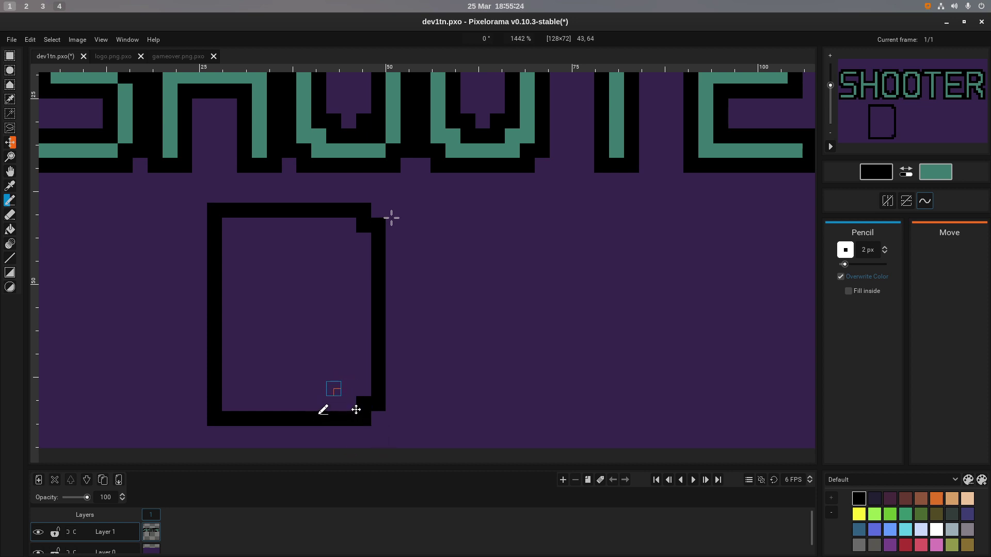
# Draw the D's inner 2 px black outline, leaving a 2 px band inside the outer one, with stepped right corners.
pyautogui.moveTo(336, 389); pyautogui.dragTo(248, 392)
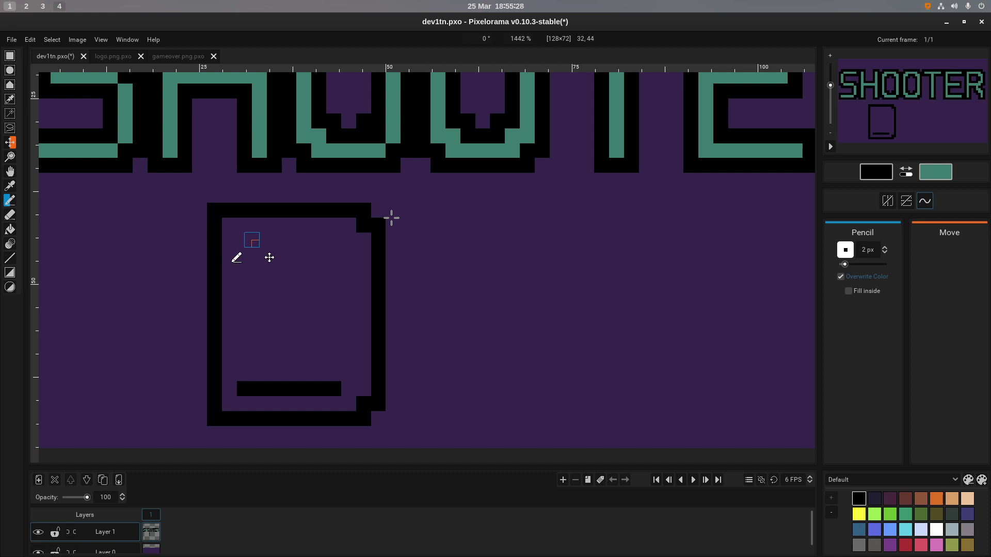
pyautogui.moveTo(244, 241); pyautogui.dragTo(341, 241)
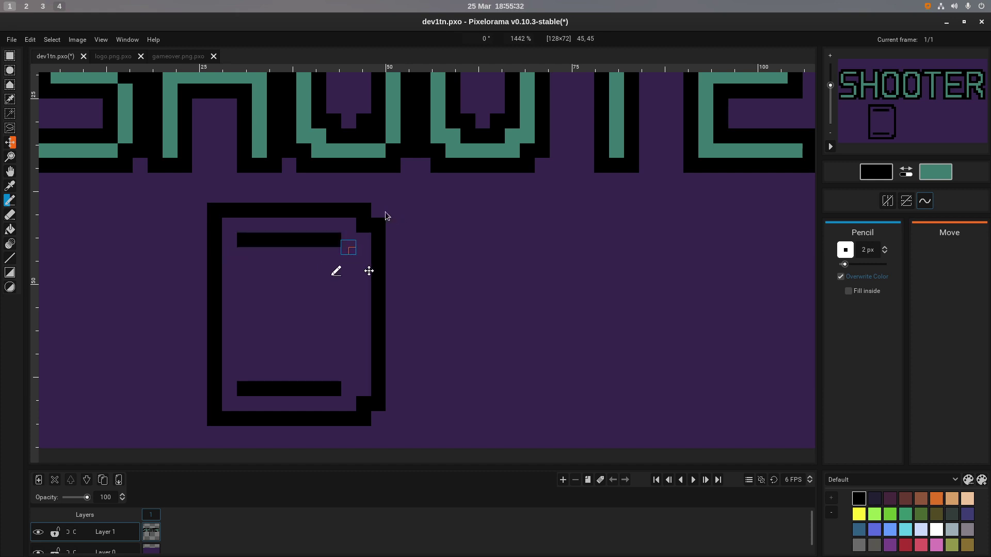
pyautogui.moveTo(348, 249); pyautogui.dragTo(351, 377)
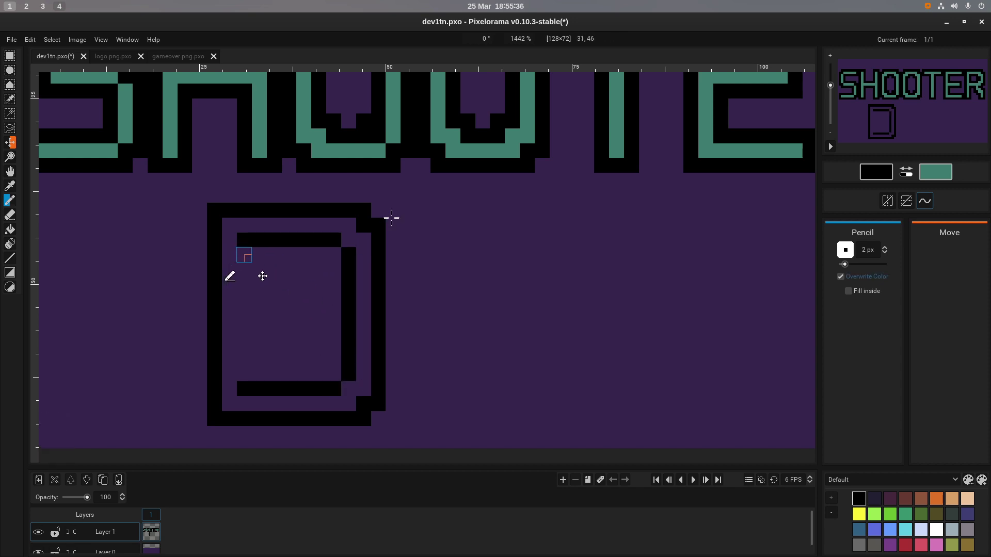
pyautogui.moveTo(244, 255); pyautogui.dragTo(244, 375)
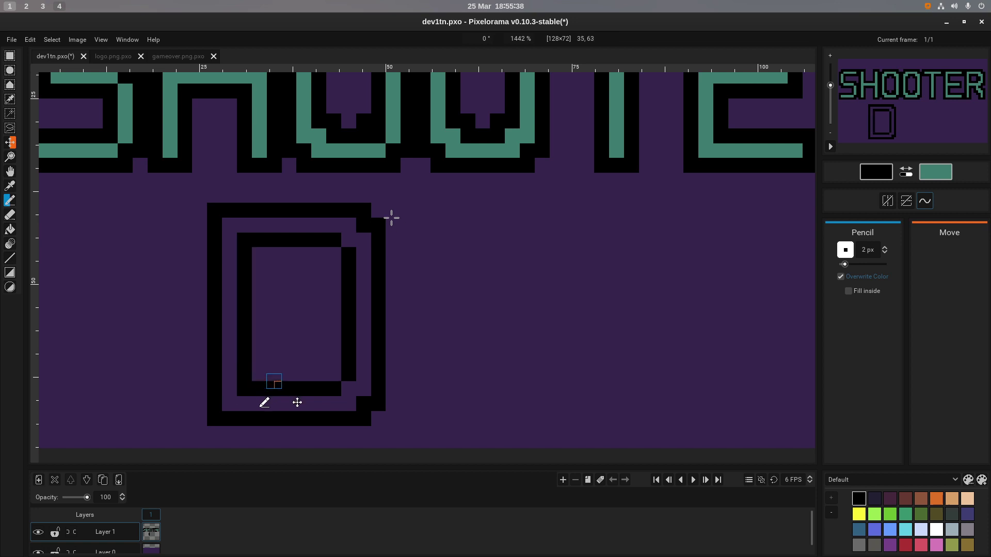
pyautogui.click(333, 374)
pyautogui.click(333, 255)
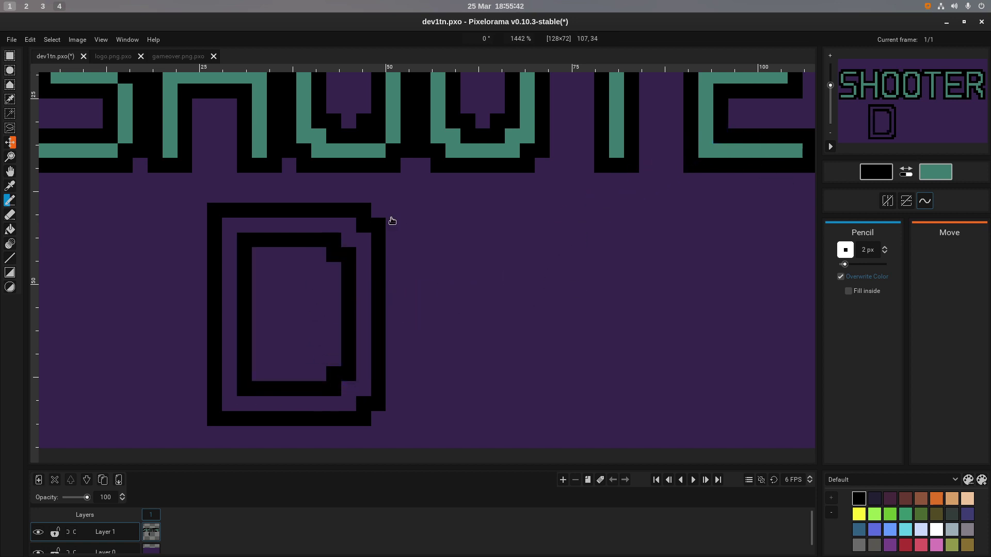
# Fill the band between the D's two outlines with dark red 7b3d3d and check it beside the SHOOTER title.
pyautogui.press('x')
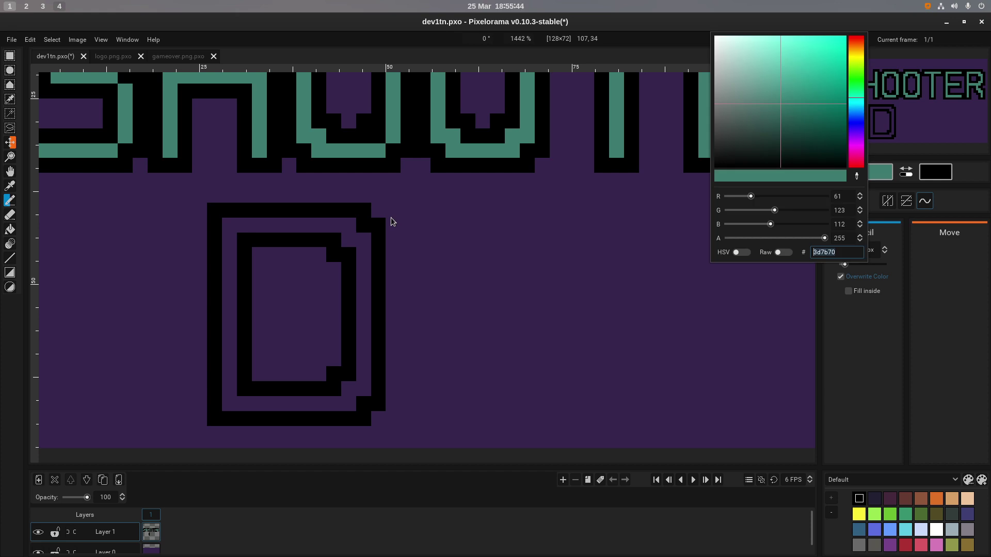
pyautogui.write('7b3d3d')
pyautogui.click(391, 222)
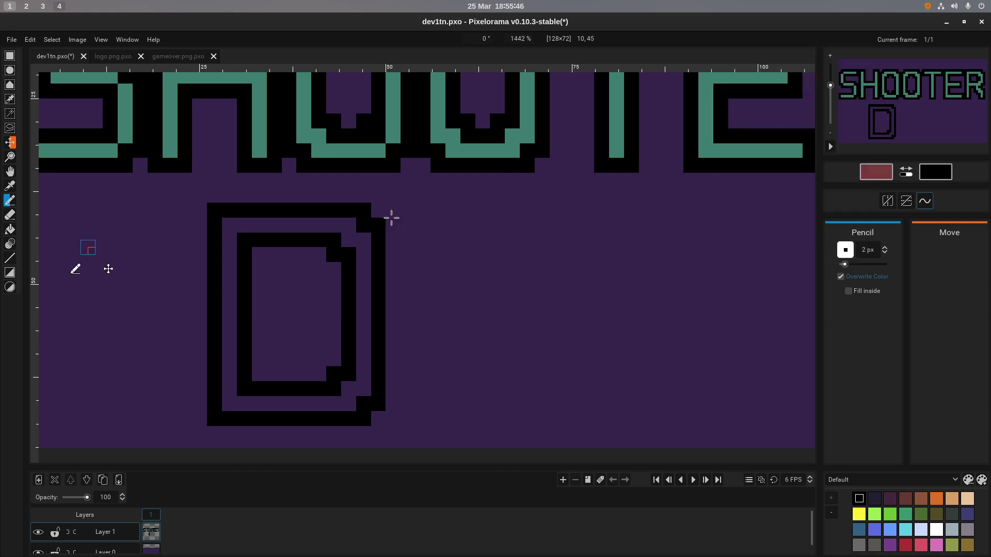
pyautogui.press('b')
pyautogui.click(229, 262)
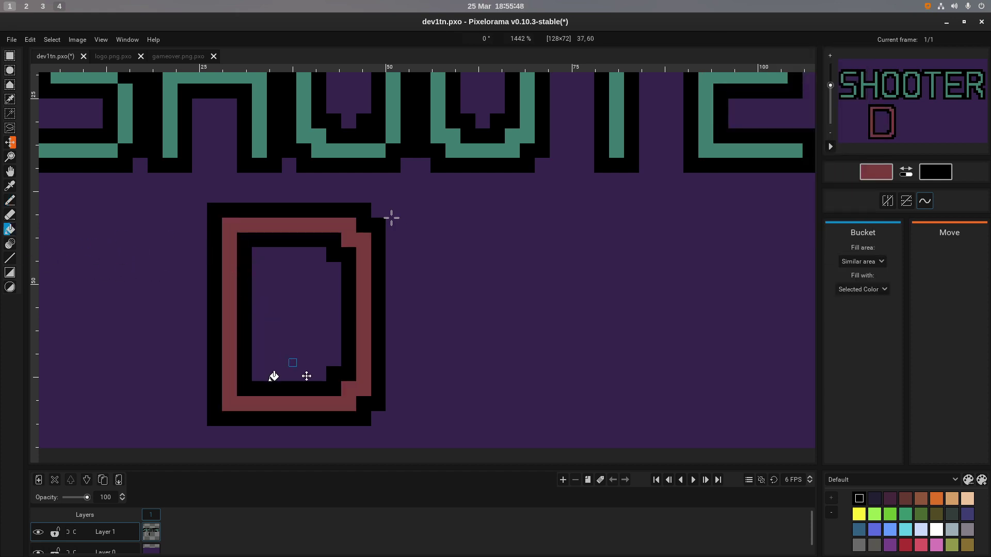
pyautogui.scroll(-4, 391, 217)
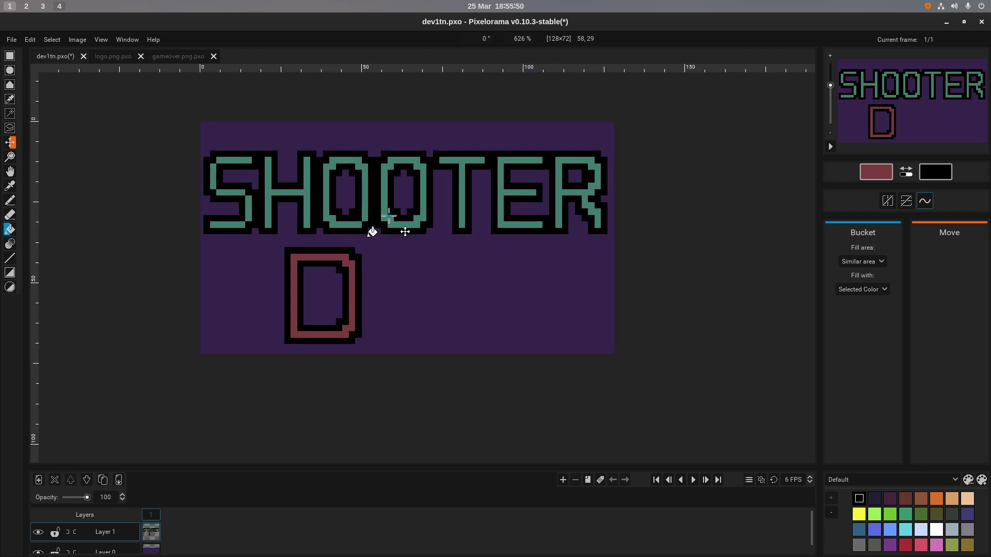
pyautogui.click(870, 177)
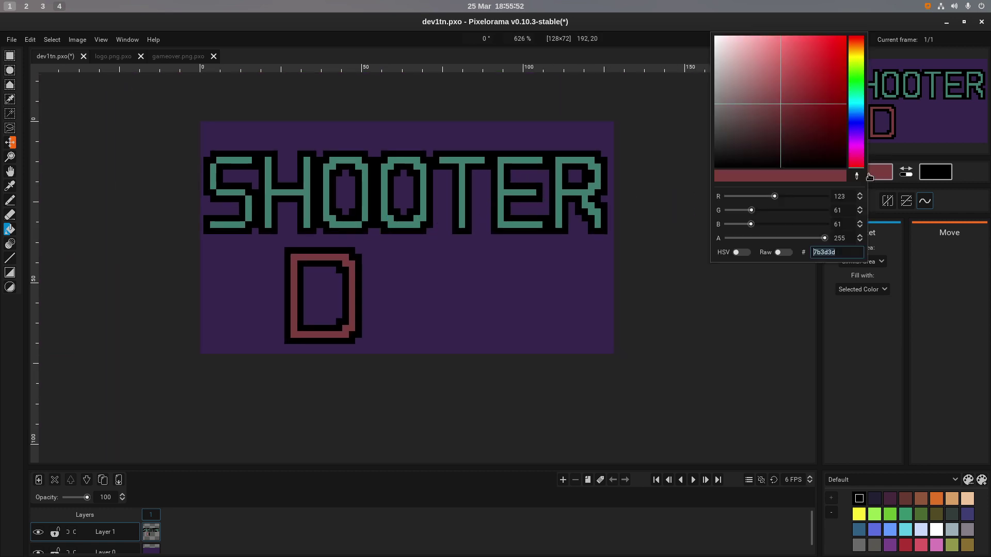
pyautogui.click(652, 265)
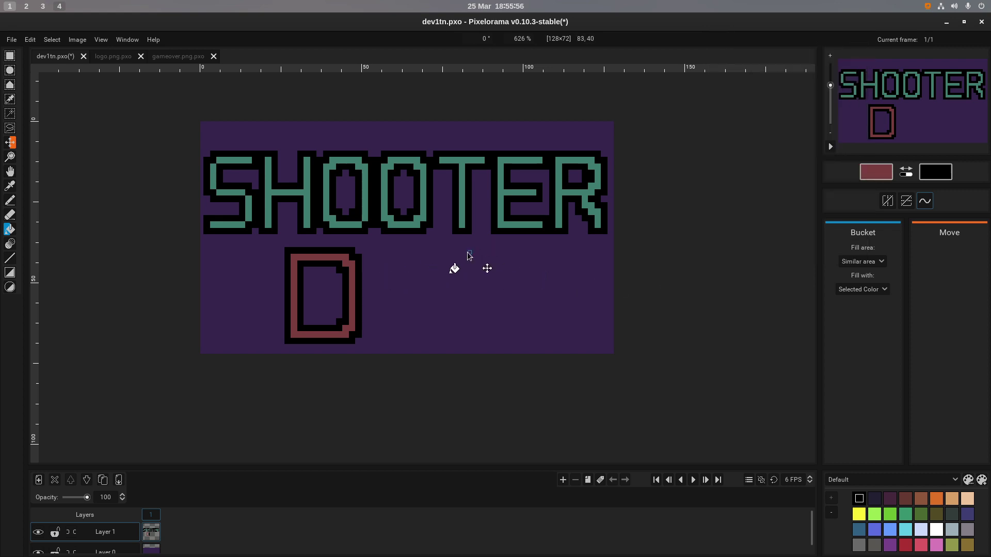
# Undo the dark red fill and fill the D's band with 7b3d4d instead.
pyautogui.hotkey('ctrl', 'z')
pyautogui.click(880, 179)
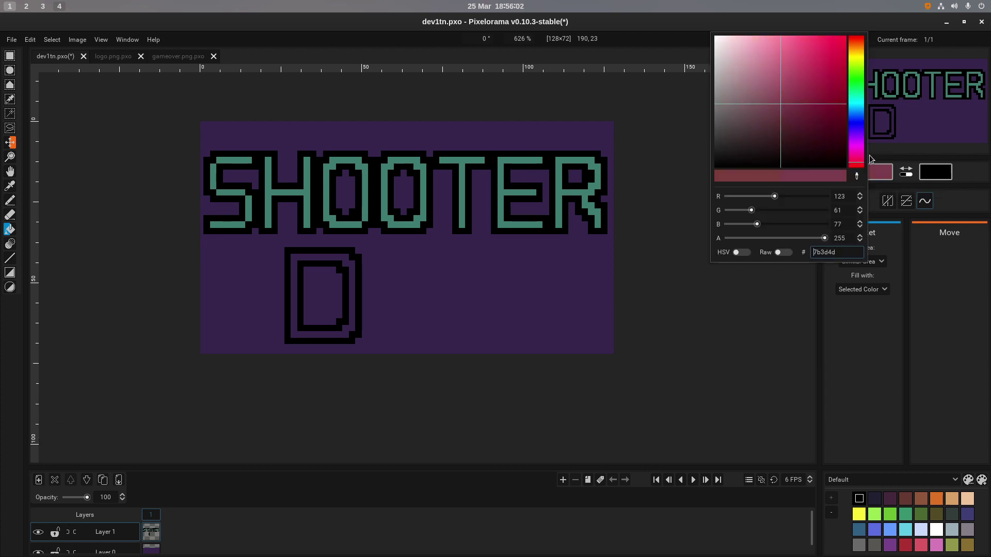
pyautogui.click(342, 258)
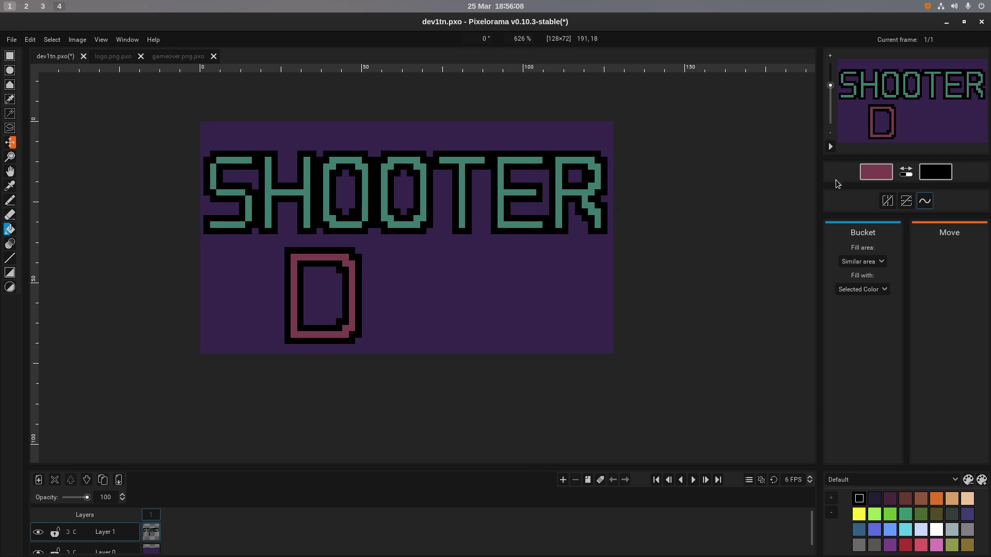
# Undo the 7b3d4d fill and refill the D's band with a slightly more purple-pink shade.
pyautogui.hotkey('ctrl', 'z')
pyautogui.click(878, 179)
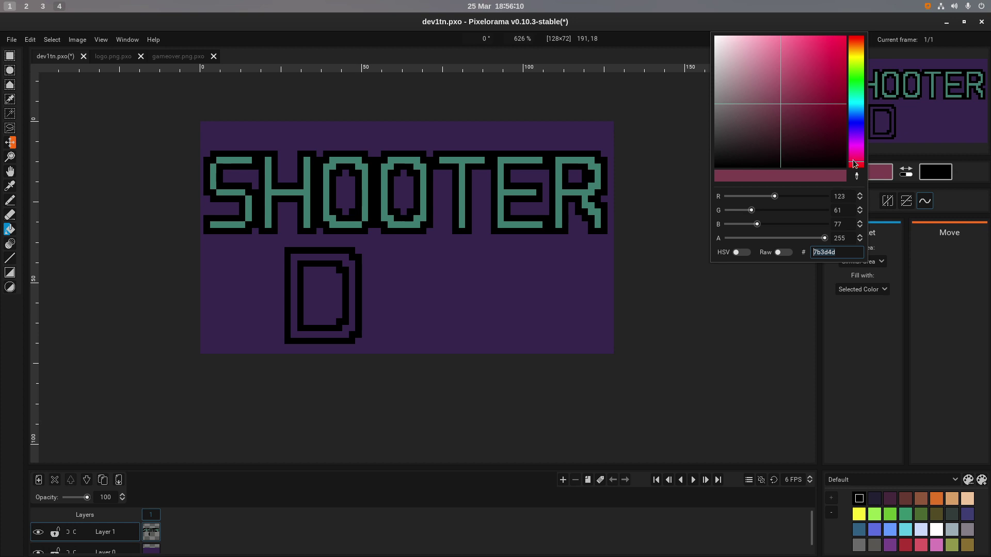
pyautogui.click(347, 258)
pyautogui.click(345, 258)
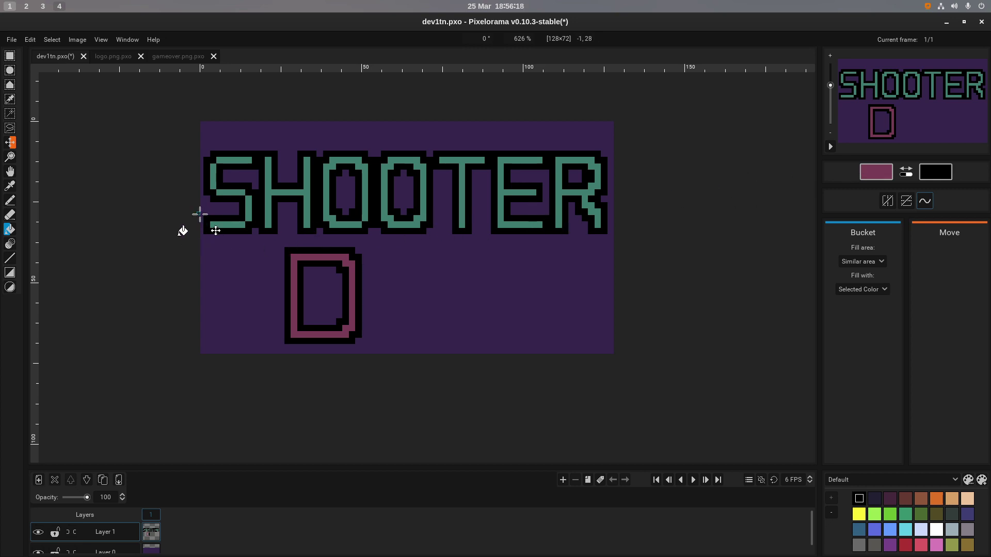
# Draw a 2 px black vertical line about 30 px tall along the D's right edge for the next letter and save the project.
pyautogui.press('x')
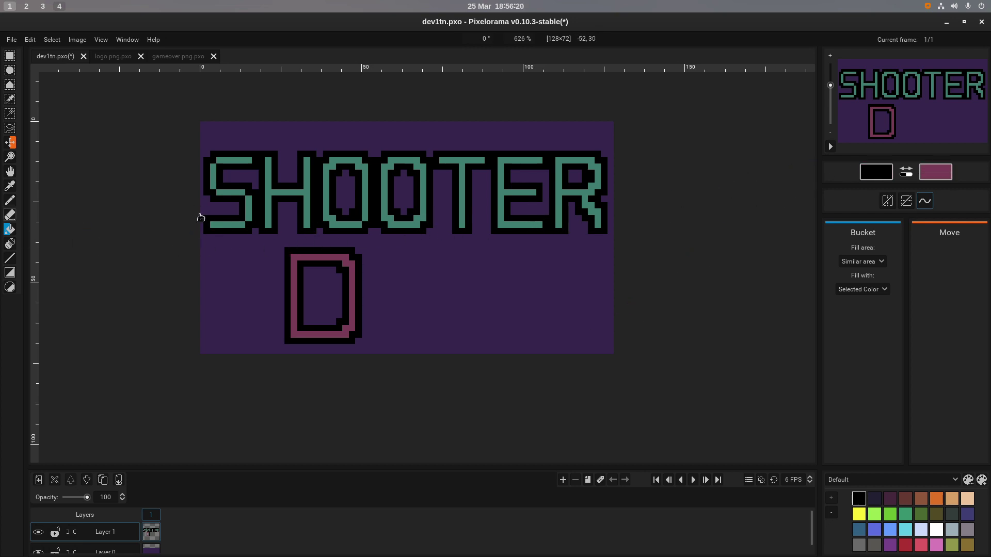
pyautogui.press('b')
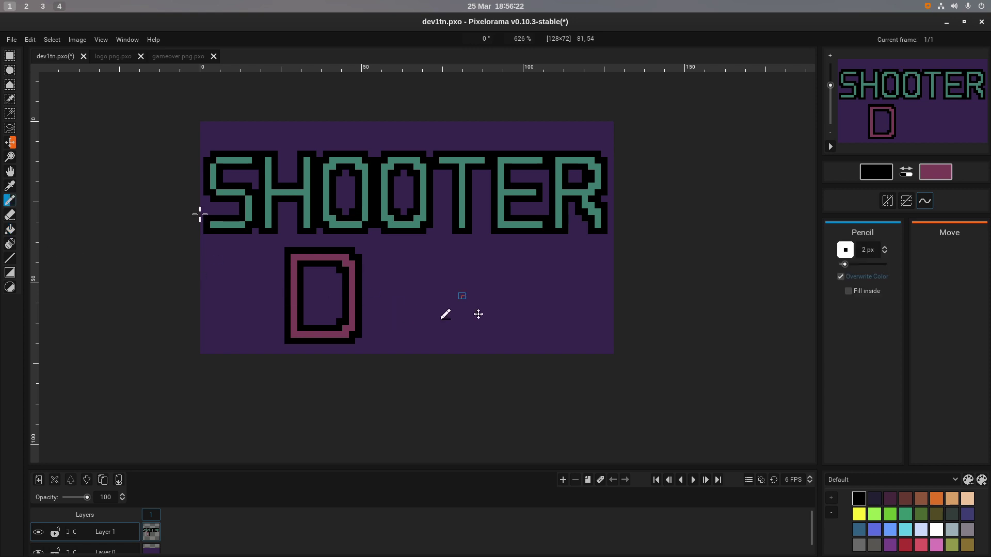
pyautogui.scroll(4, 462, 296)
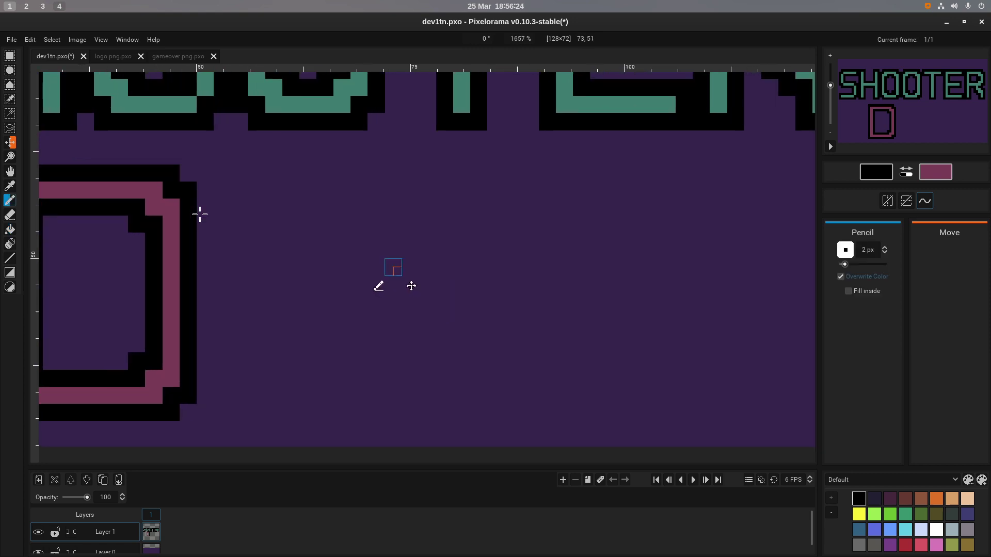
pyautogui.hscroll(-5, 454, 281)
pyautogui.hotkey('ctrl', 'z')
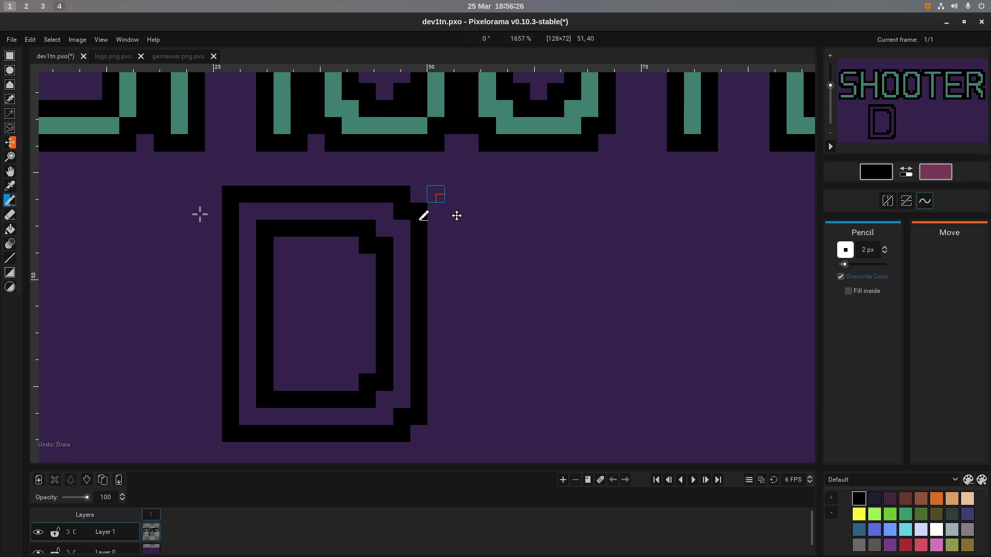
pyautogui.hotkey('ctrl', 'y')
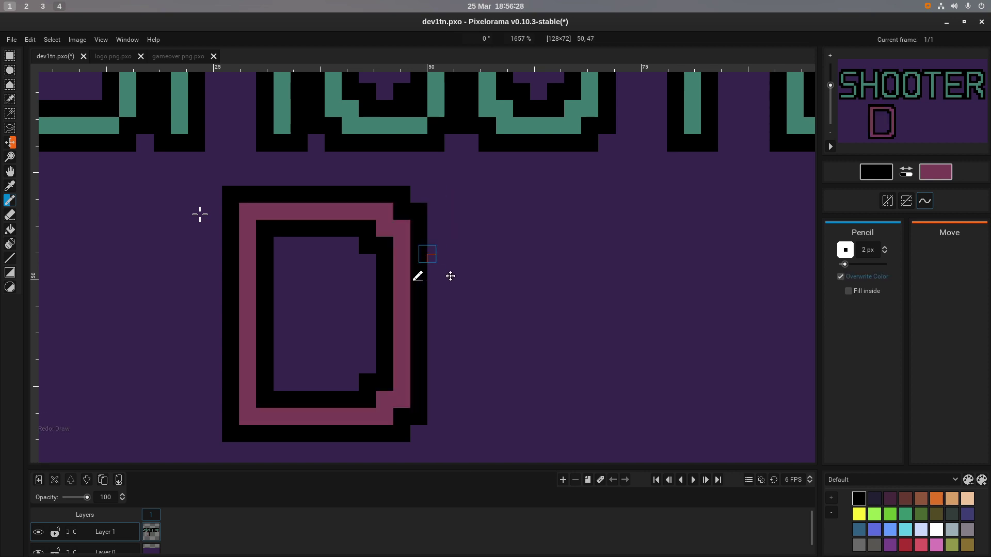
pyautogui.moveTo(439, 199); pyautogui.dragTo(439, 437)
pyautogui.hotkey('ctrl', 's')
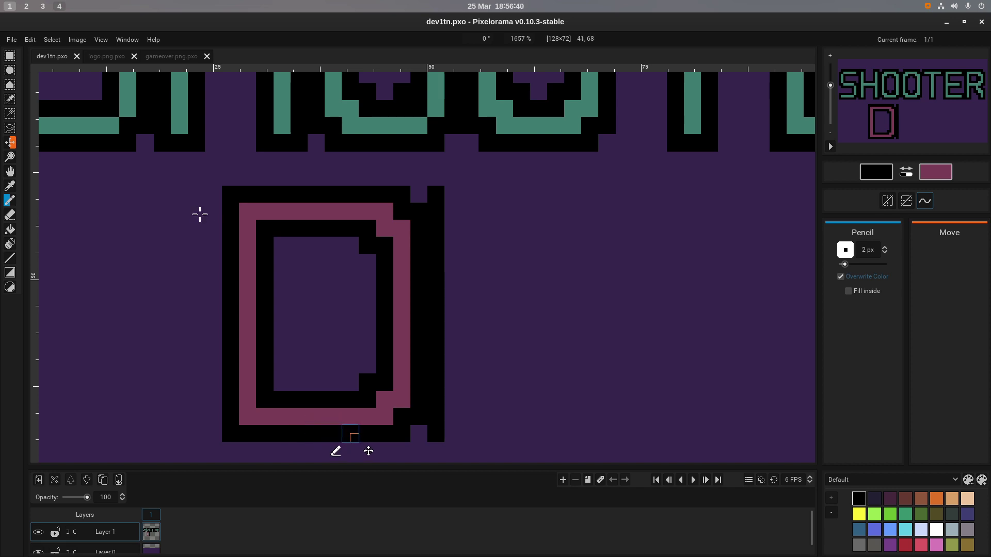
# Draw the L's 2 px black bottom edge rightward from the foot of the new vertical line, making it about 24 px long.
pyautogui.scroll(-3, 422, 439)
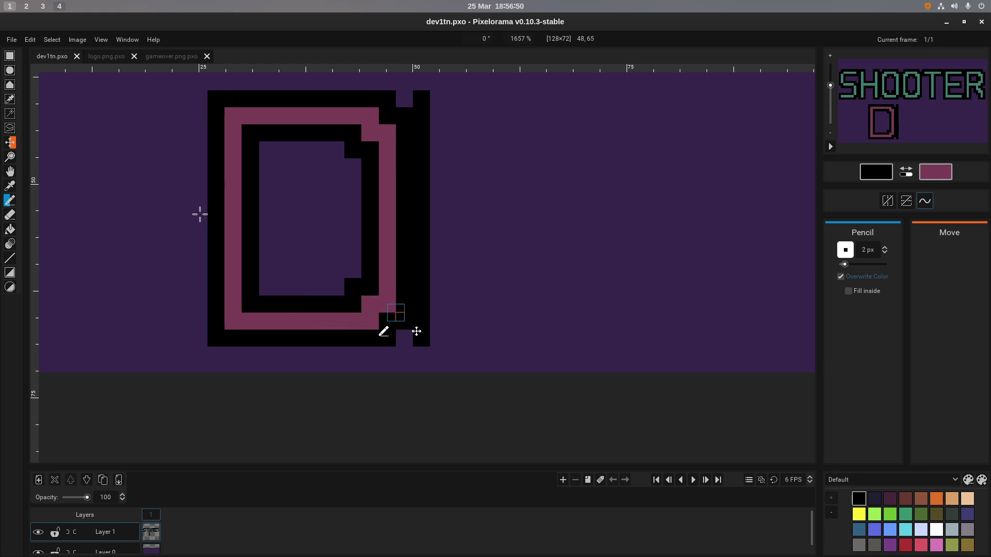
pyautogui.hscroll(5, 200, 214)
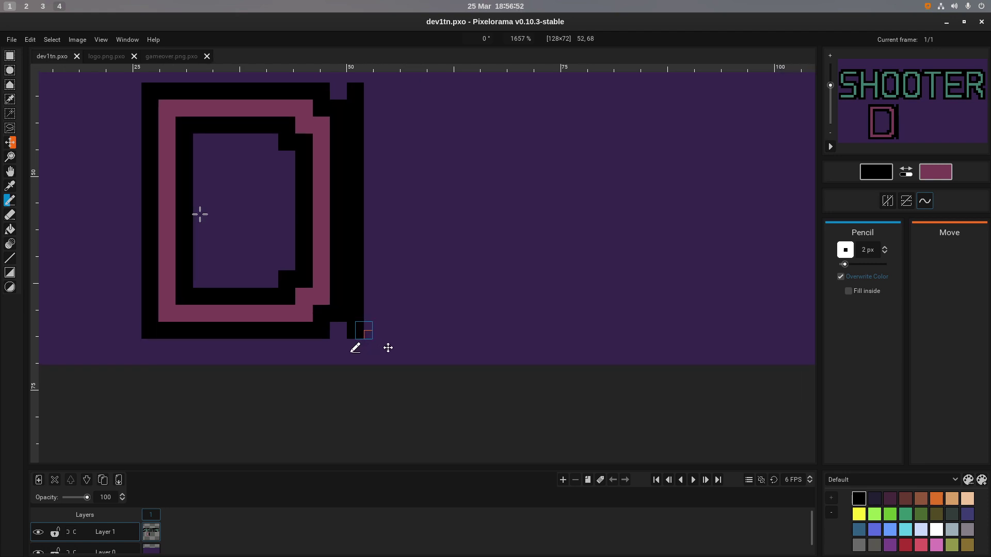
pyautogui.click(372, 330)
pyautogui.hotkey('ctrl', 'z')
pyautogui.click(372, 331)
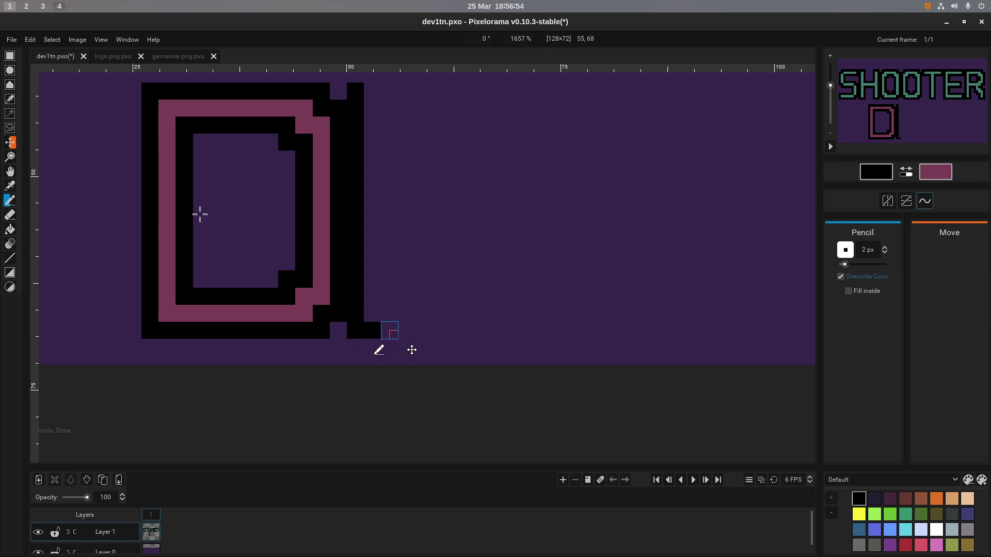
pyautogui.moveTo(389, 330)
pyautogui.mouseDown()
pyautogui.moveTo(529, 330)
pyautogui.moveTo(505, 387)
pyautogui.mouseUp()
pyautogui.hotkey('ctrl', 'z')
pyautogui.click(544, 331)
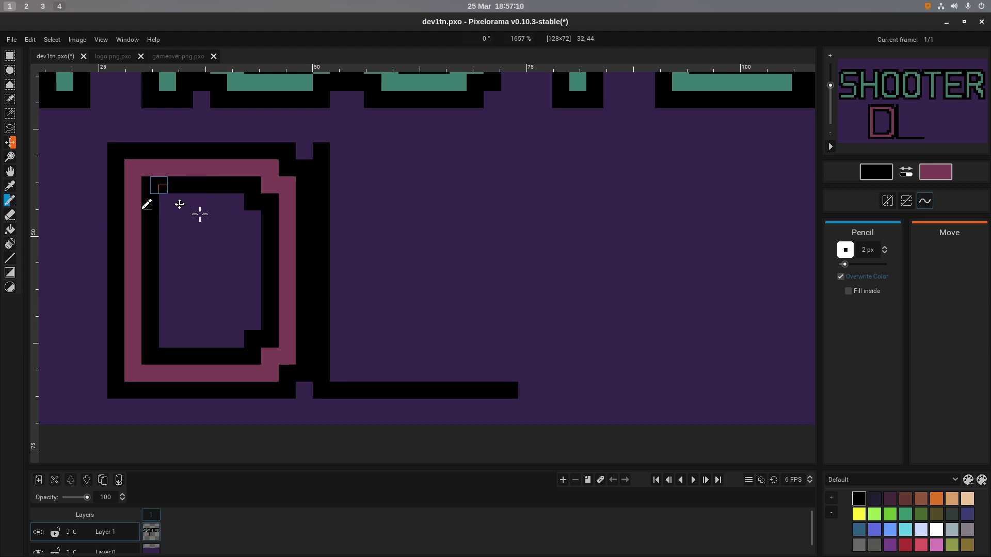
# Outline the bottom arm of the second letter with a black right end and an inner upper edge about 20 px long.
pyautogui.hscroll(3, 259, 212)
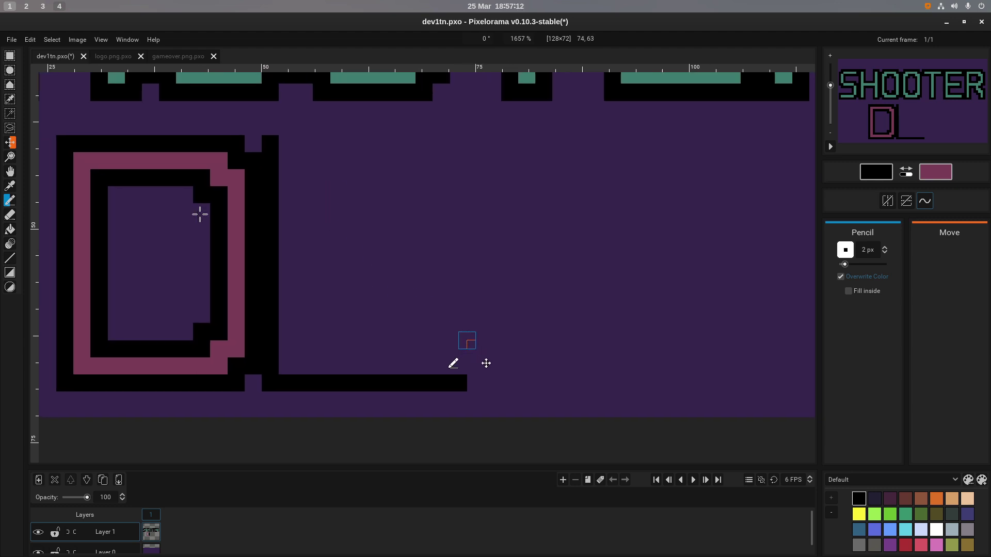
pyautogui.click(459, 348)
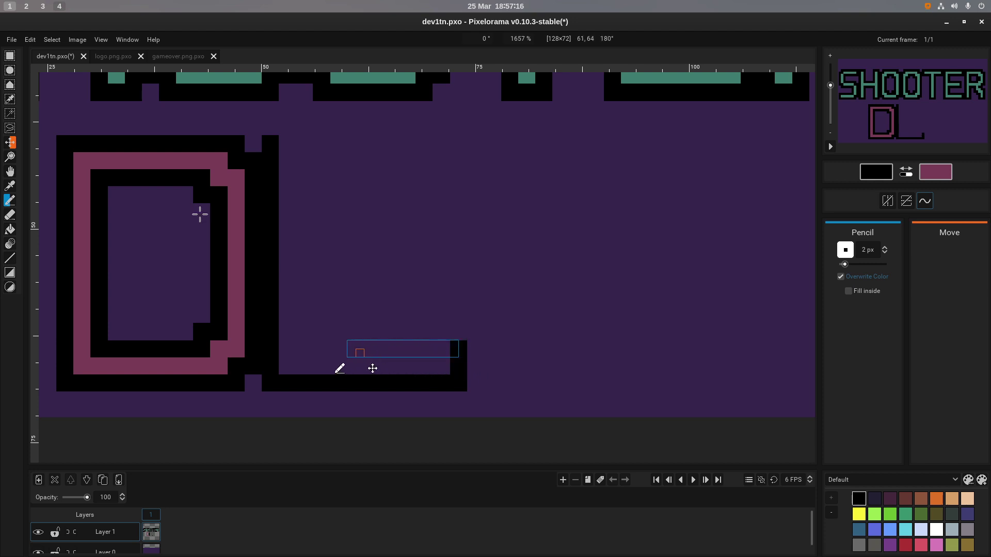
pyautogui.keyDown('shift'); pyautogui.click(305, 349); pyautogui.keyUp('shift')
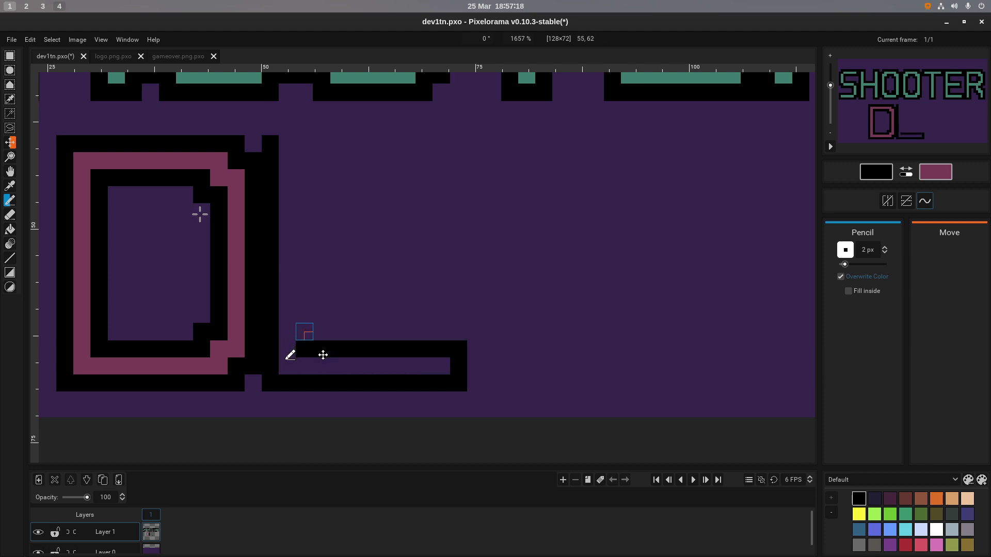
pyautogui.click(270, 144)
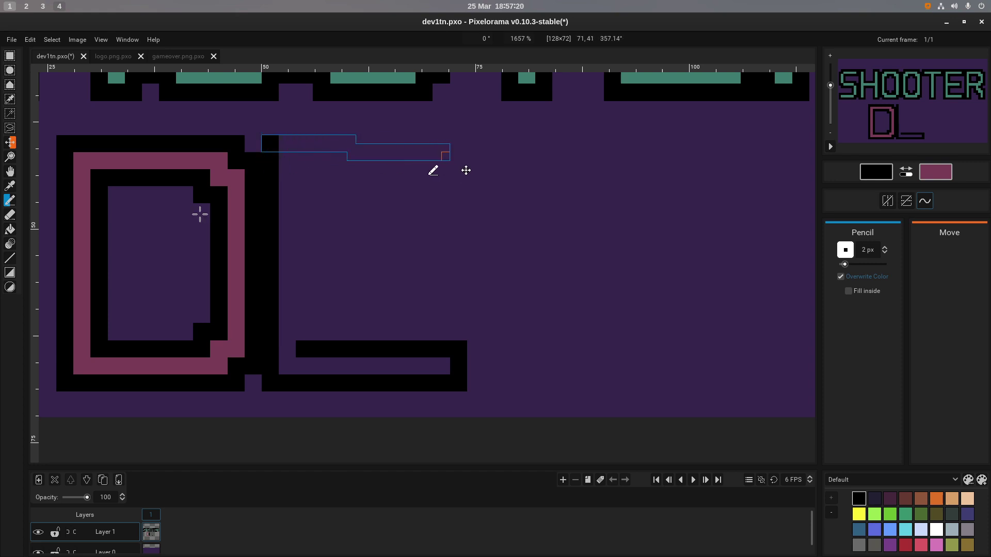
pyautogui.keyDown('shift'); pyautogui.click(476, 152); pyautogui.keyUp('shift')
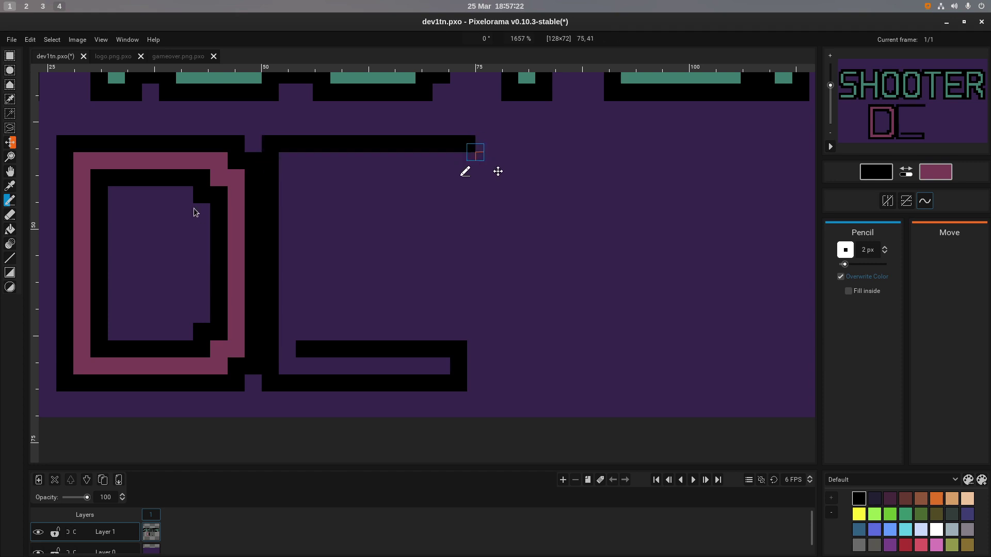
pyautogui.keyDown('shift'); pyautogui.click(467, 358); pyautogui.keyUp('shift')
pyautogui.hotkey('ctrl', 'z')
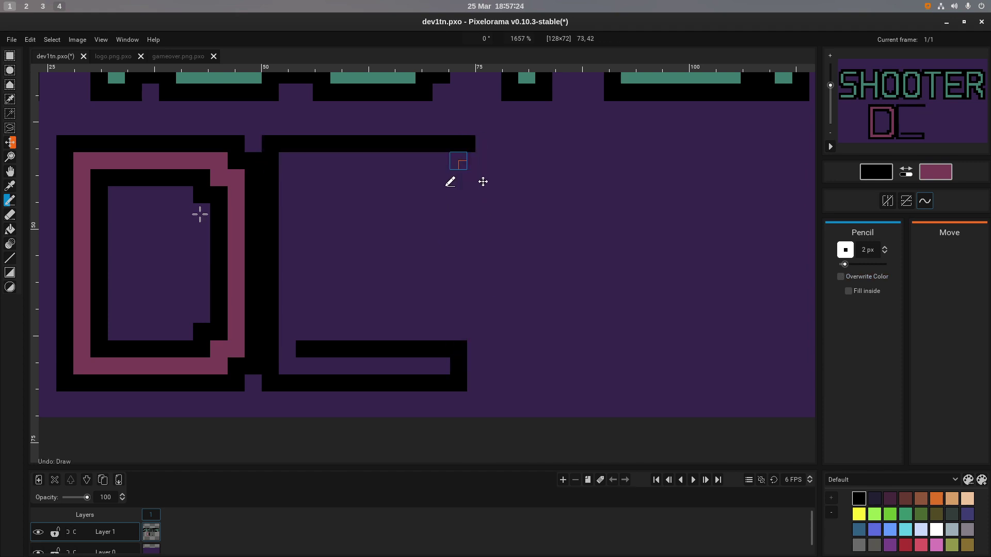
pyautogui.hotkey('ctrl', 'z')
# Outline the letter's top arm in black: a 24 px upper edge, a closed right end and a 20 px lower edge.
pyautogui.click(270, 143)
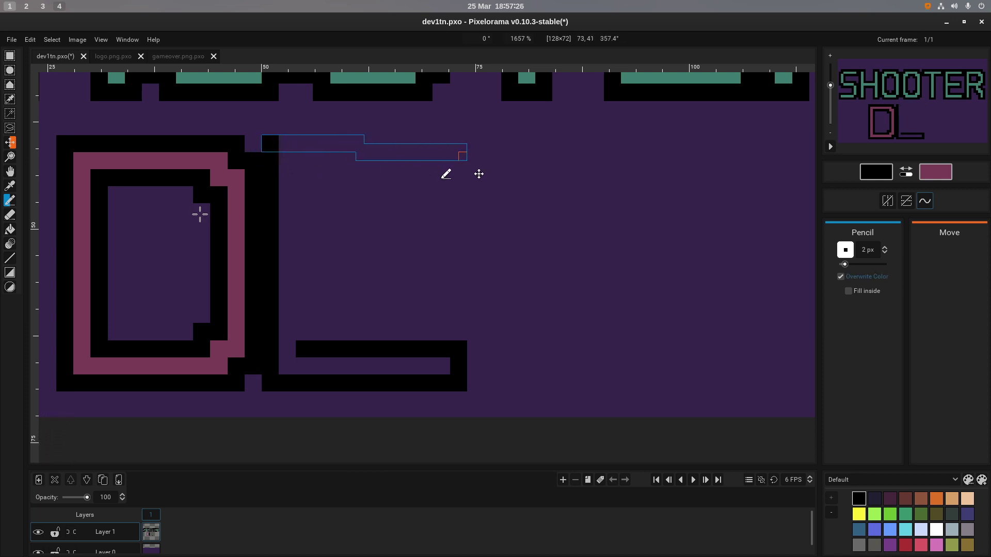
pyautogui.keyDown('shift'); pyautogui.click(459, 144); pyautogui.keyUp('shift')
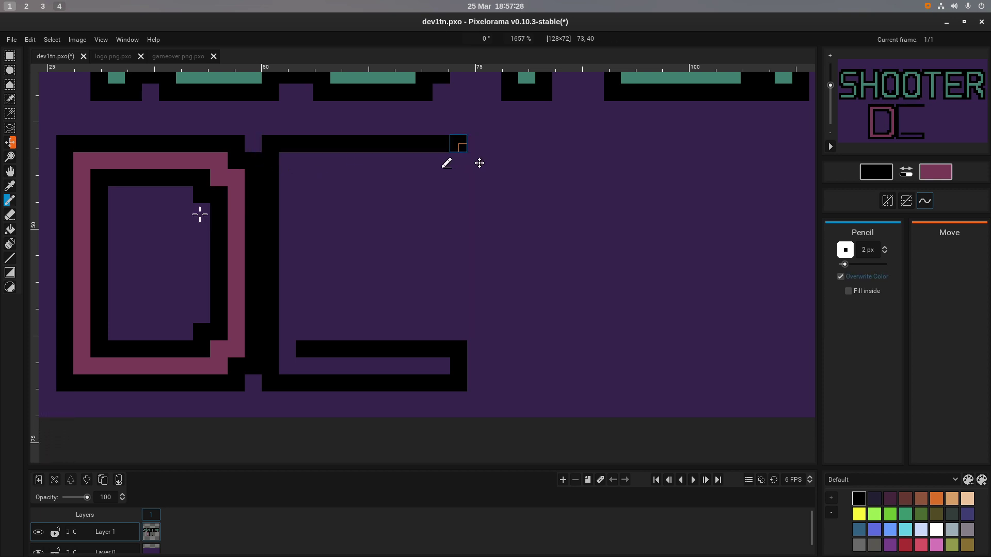
pyautogui.keyDown('shift'); pyautogui.click(459, 357); pyautogui.keyUp('shift')
pyautogui.hotkey('ctrl', 'z')
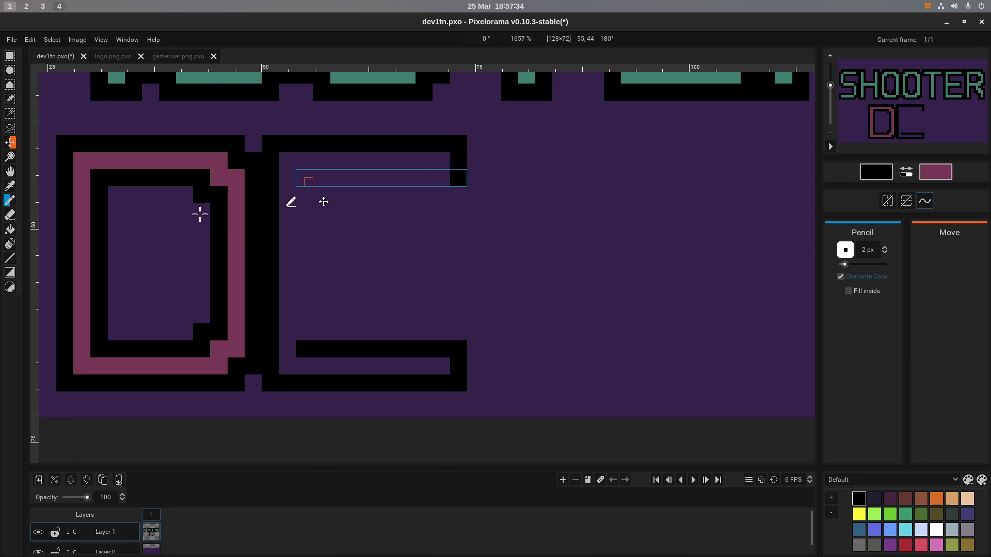
pyautogui.keyDown('shift'); pyautogui.click(308, 183); pyautogui.keyUp('shift')
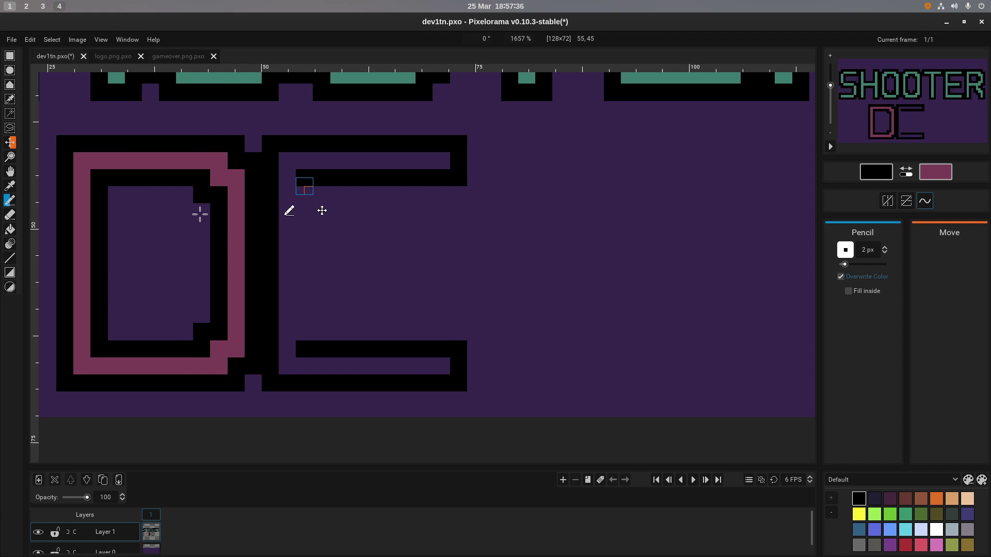
# Draw the letter's inner vertical spine edges in black from the top and bottom arms, leaving a 2 px gap at mid-height.
pyautogui.moveTo(305, 186); pyautogui.dragTo(305, 235)
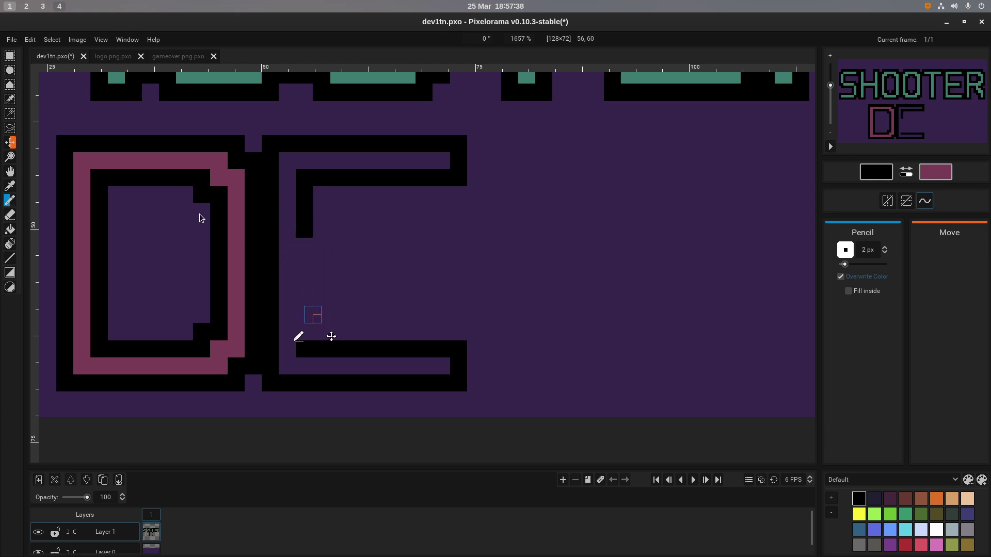
pyautogui.moveTo(305, 306)
pyautogui.mouseDown()
pyautogui.moveTo(304, 272)
pyautogui.moveTo(437, 247)
pyautogui.mouseUp()
pyautogui.click(305, 246)
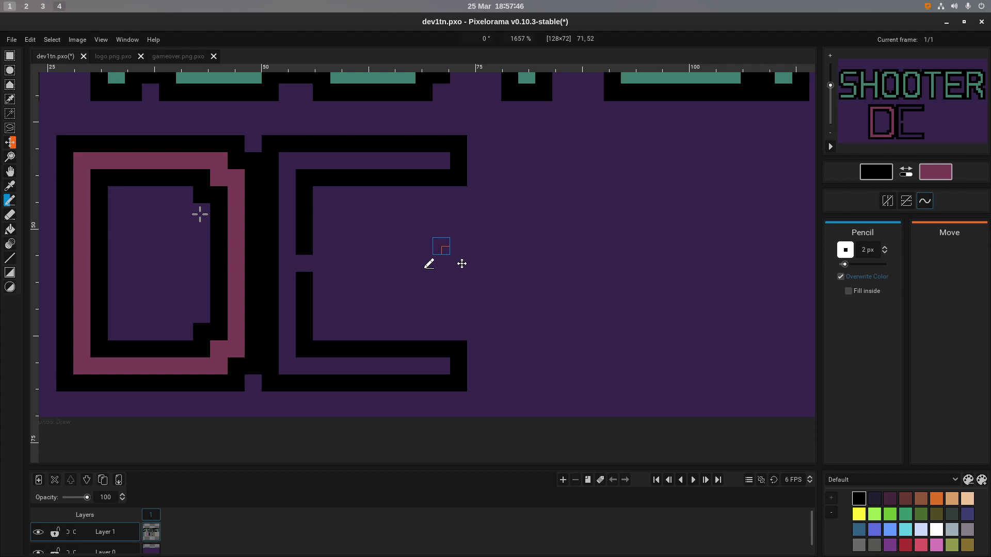
# Draw the E's middle arm outline in black, about 18 px long, and close its right end.
pyautogui.moveTo(330, 246); pyautogui.dragTo(409, 246)
pyautogui.moveTo(322, 281); pyautogui.dragTo(389, 281)
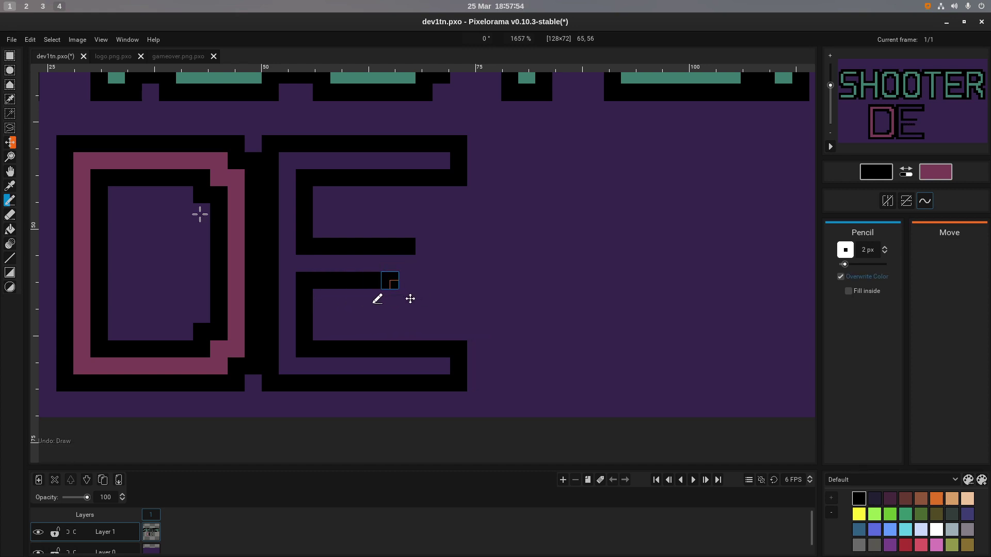
pyautogui.moveTo(407, 280)
pyautogui.mouseDown()
pyautogui.moveTo(406, 263)
pyautogui.moveTo(424, 281)
pyautogui.mouseUp()
pyautogui.hotkey('ctrl', 'z')
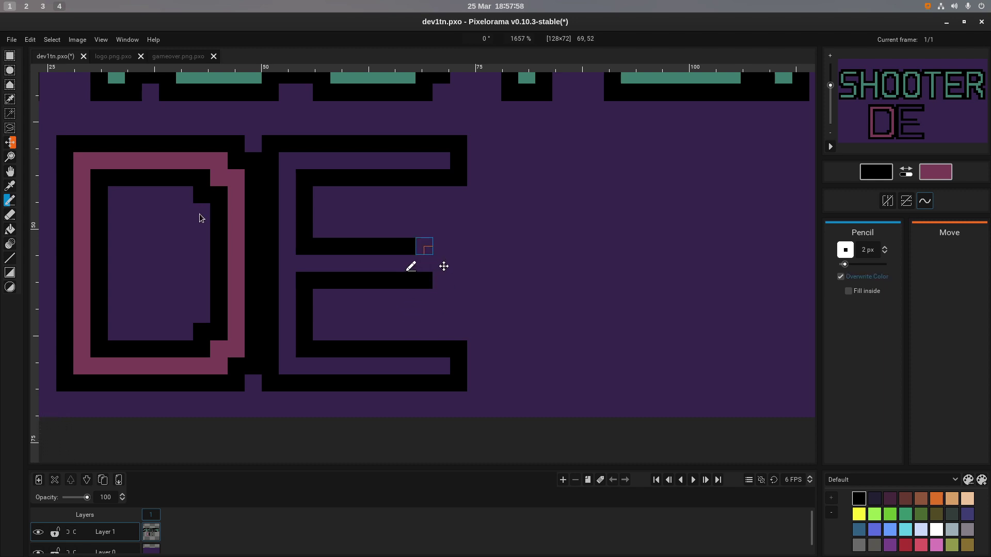
pyautogui.moveTo(424, 246)
pyautogui.mouseDown()
pyautogui.moveTo(441, 280)
pyautogui.moveTo(441, 263)
pyautogui.mouseUp()
pyautogui.hotkey('ctrl', 'z')
pyautogui.click(441, 246)
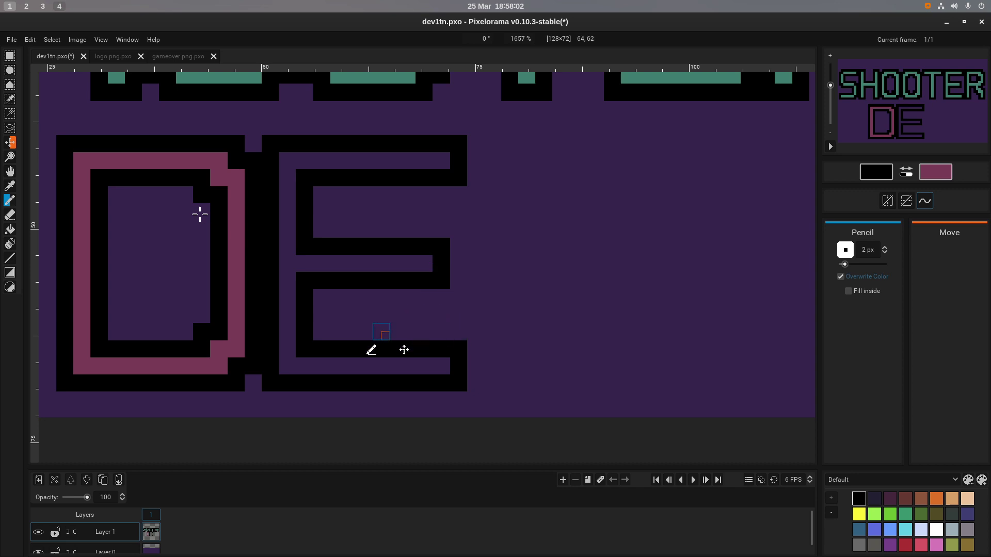
# Fill the band inside the E's outline with the same pink as the D.
pyautogui.scroll(-2, 373, 342)
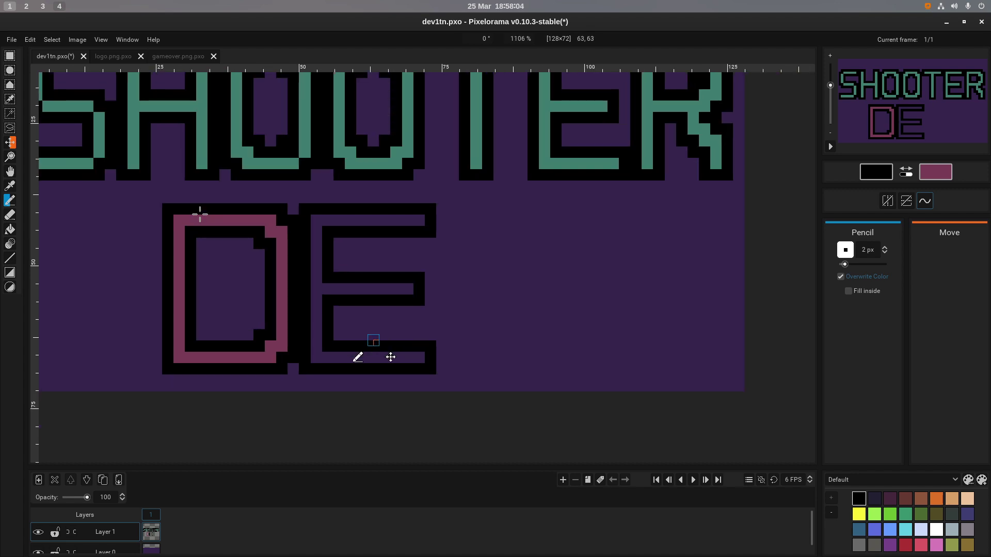
pyautogui.press('x')
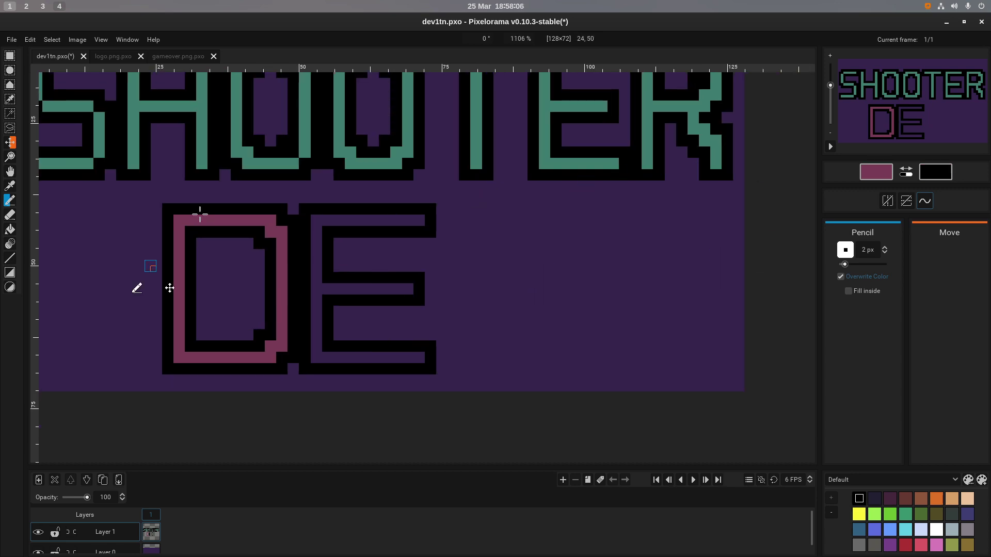
pyautogui.press('b')
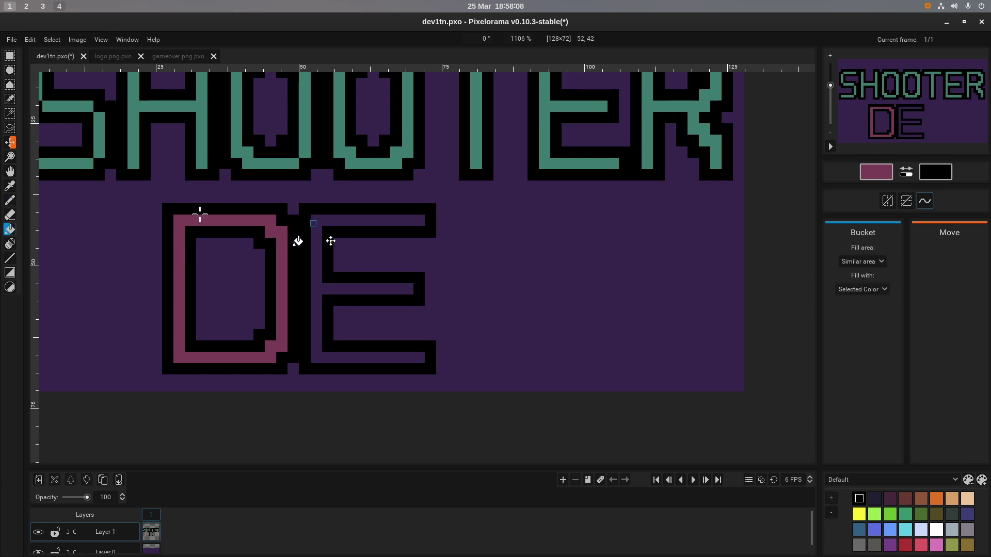
pyautogui.click(313, 223)
pyautogui.scroll(-5, 206, 227)
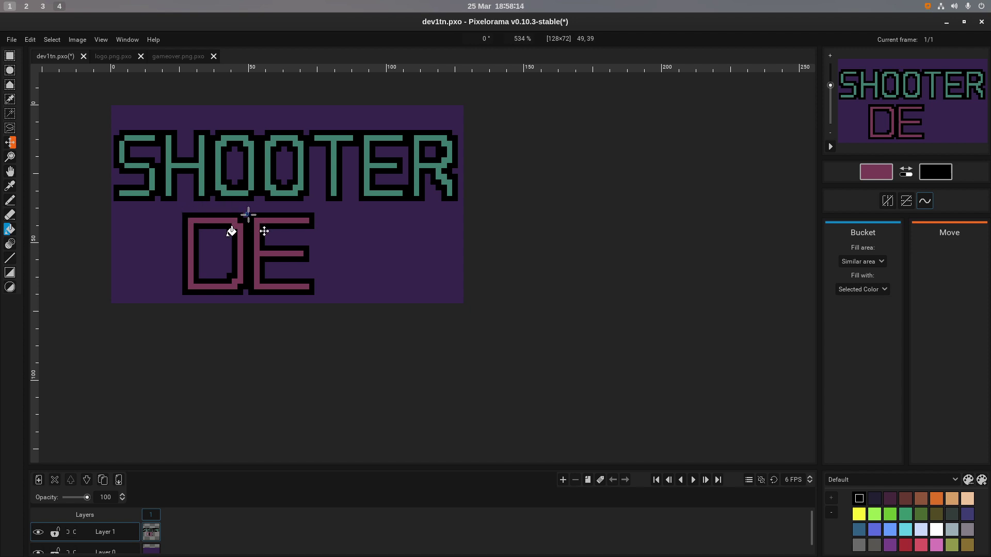
# Try moving the rectangular selection of the E onto the D, undo the move and clear the selection.
pyautogui.scroll(5, 209, 211)
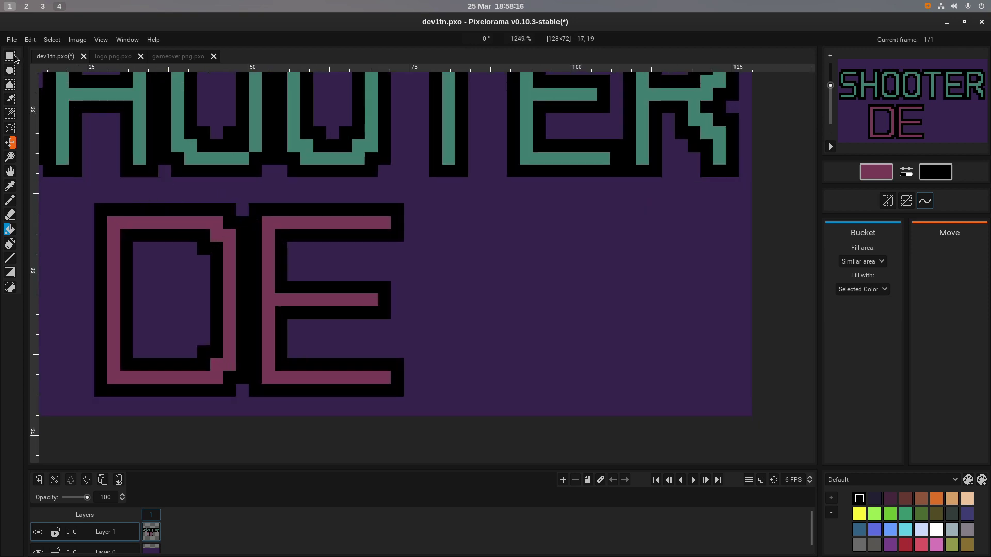
pyautogui.click(12, 57)
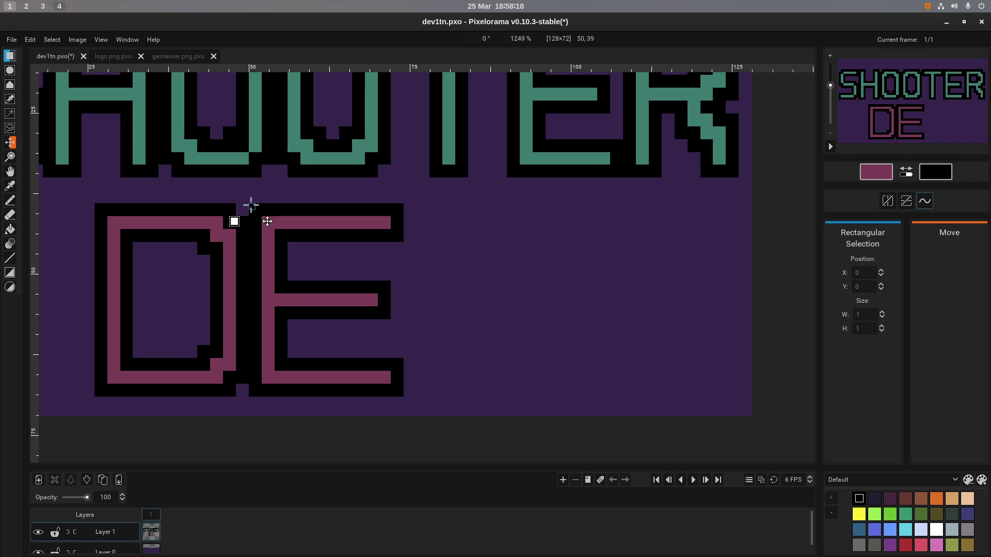
pyautogui.moveTo(251, 205); pyautogui.dragTo(227, 353)
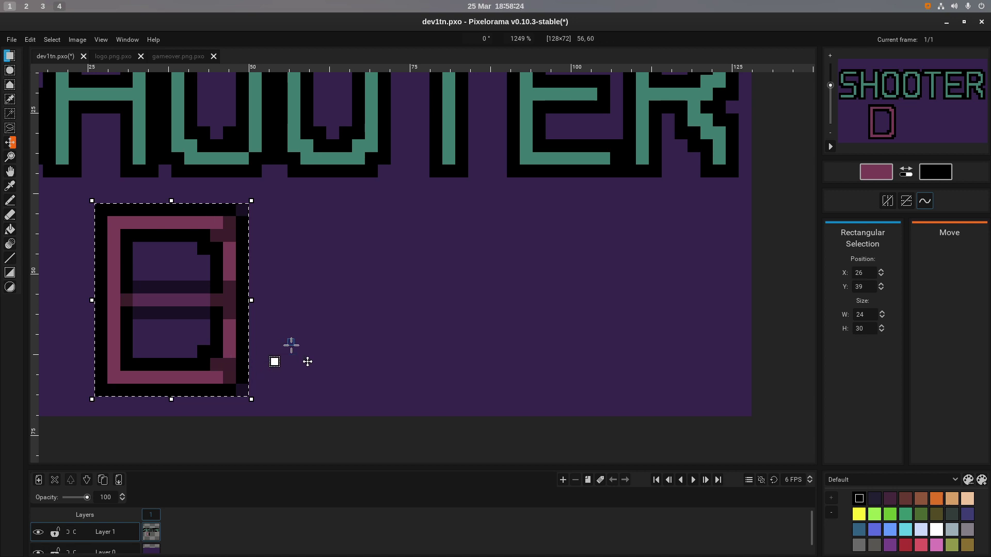
pyautogui.hotkey('ctrl', 'z')
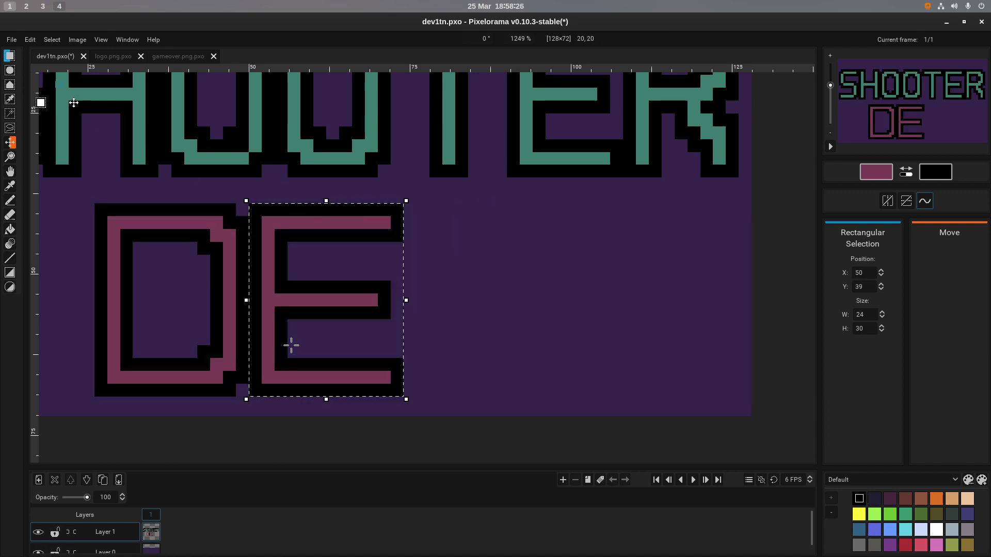
pyautogui.hotkey('ctrl', 'shift', 'a')
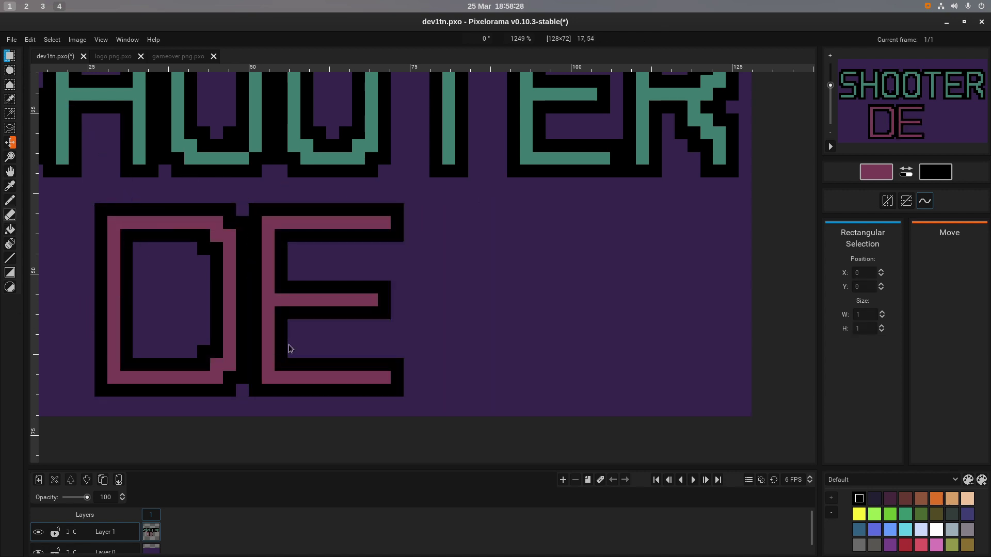
# Draw the V's left edge with the 2 px black pencil, going straight down beside the E and stepping diagonally toward the baseline.
pyautogui.press('b')
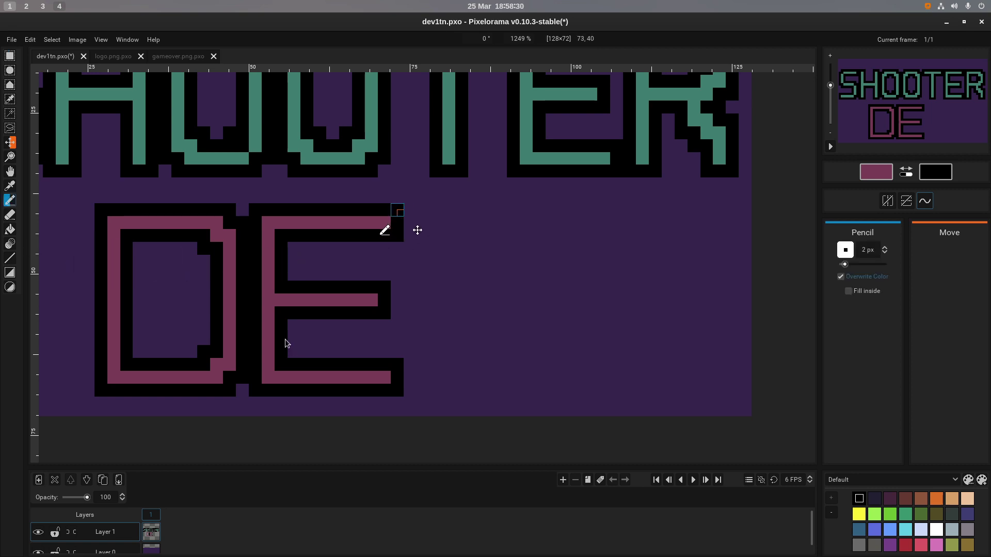
pyautogui.moveTo(411, 212)
pyautogui.mouseDown()
pyautogui.moveTo(411, 322)
pyautogui.moveTo(412, 303)
pyautogui.mouseUp()
pyautogui.hotkey('ctrl', 'z')
pyautogui.press('x')
pyautogui.moveTo(411, 212)
pyautogui.mouseDown()
pyautogui.moveTo(412, 323)
pyautogui.moveTo(422, 320)
pyautogui.moveTo(422, 341)
pyautogui.mouseUp()
pyautogui.click(436, 339)
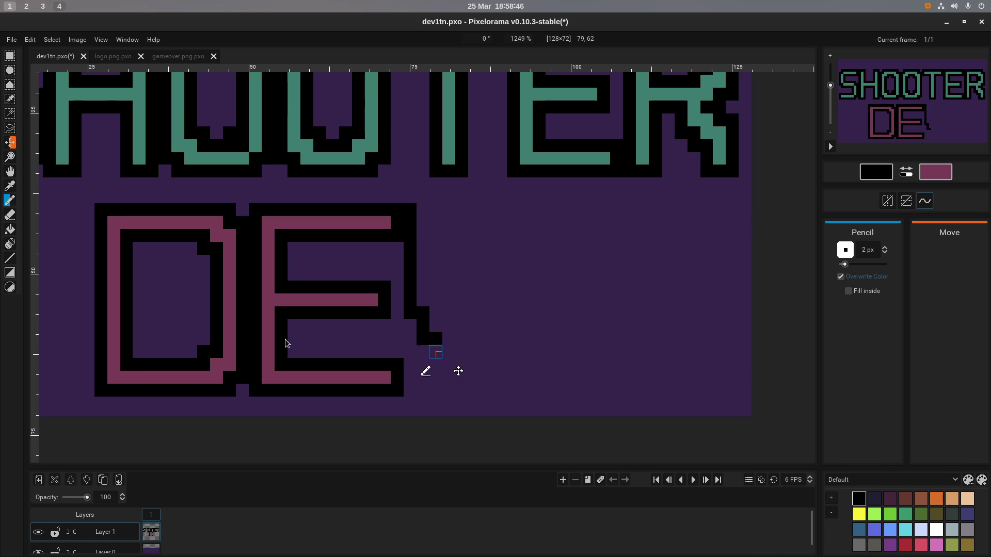
pyautogui.click(435, 352)
pyautogui.click(435, 365)
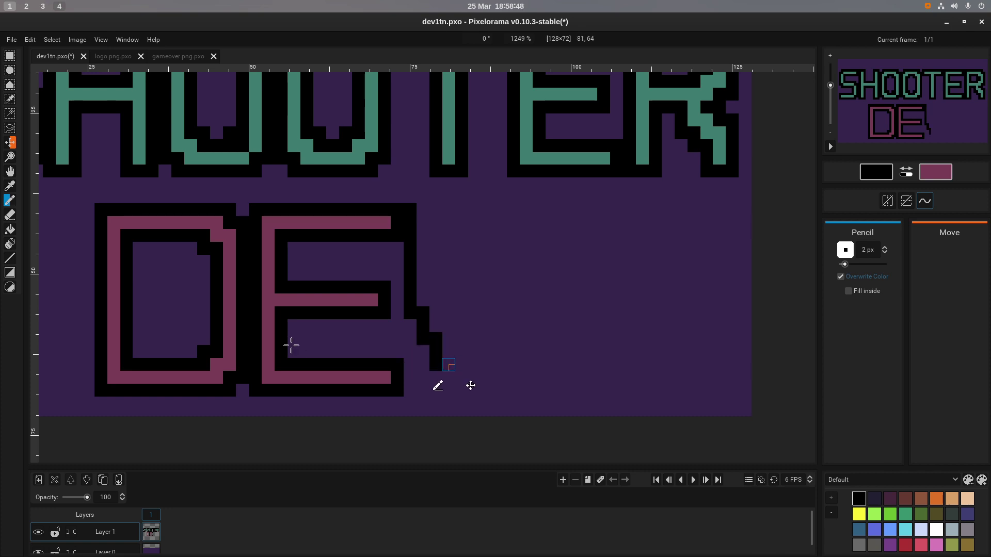
pyautogui.click(448, 377)
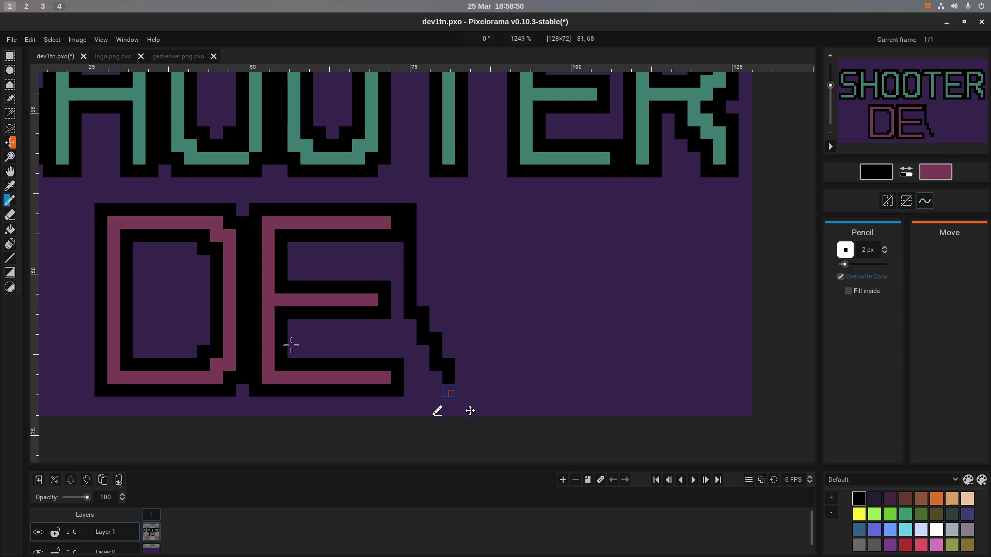
# Draw the V's black foot and its right edge, stepping diagonally upward and running straight up to the letters' top line.
pyautogui.click(474, 391)
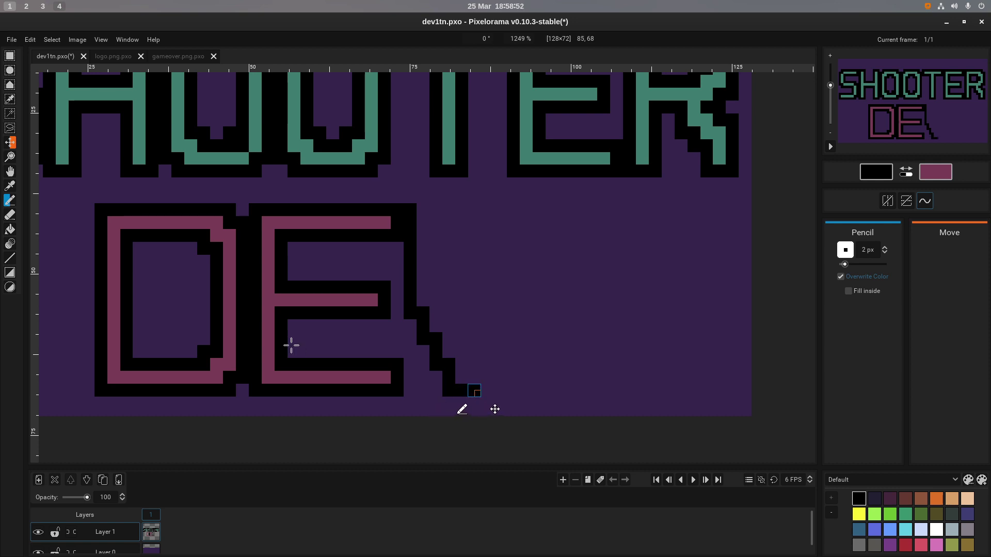
pyautogui.click(474, 371)
pyautogui.click(474, 365)
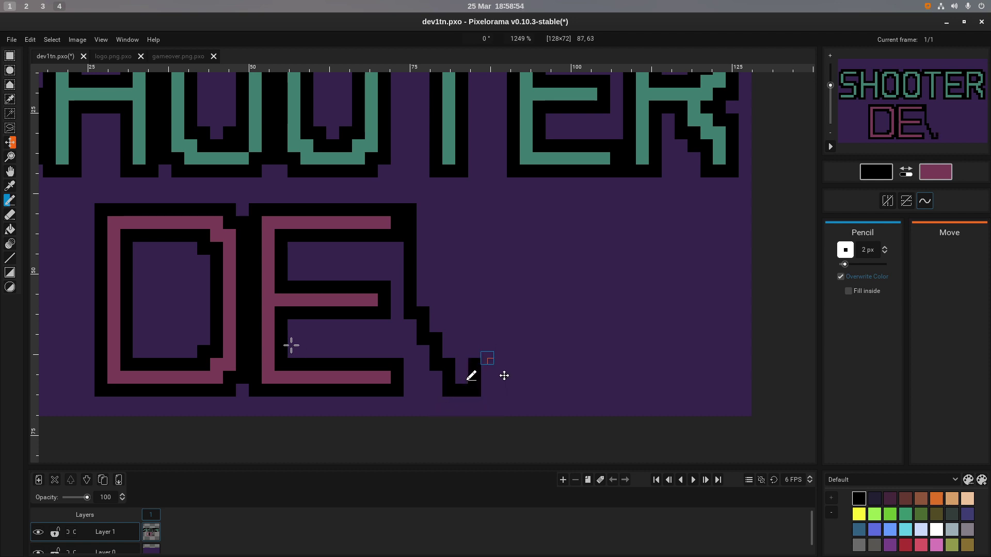
pyautogui.click(487, 365)
pyautogui.click(487, 339)
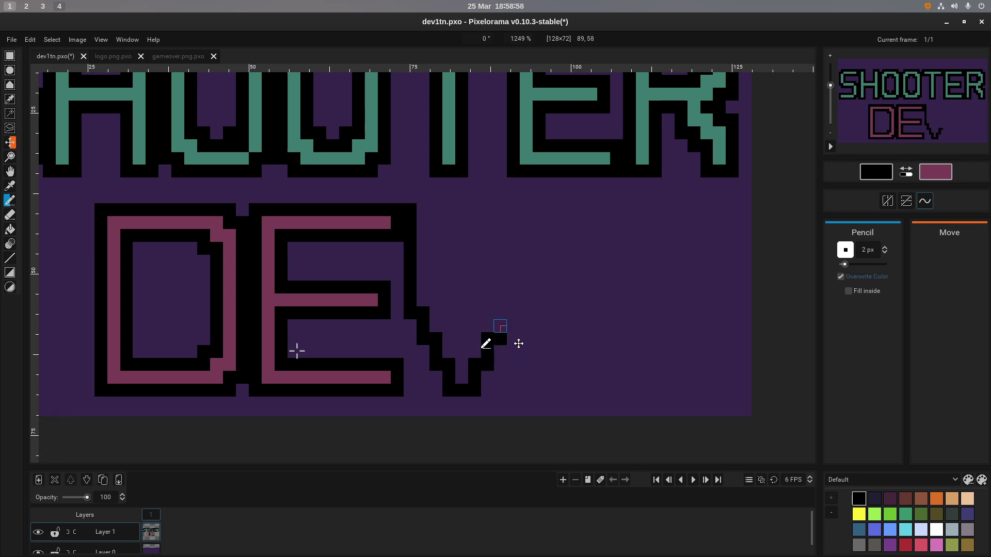
pyautogui.click(500, 332)
pyautogui.click(513, 313)
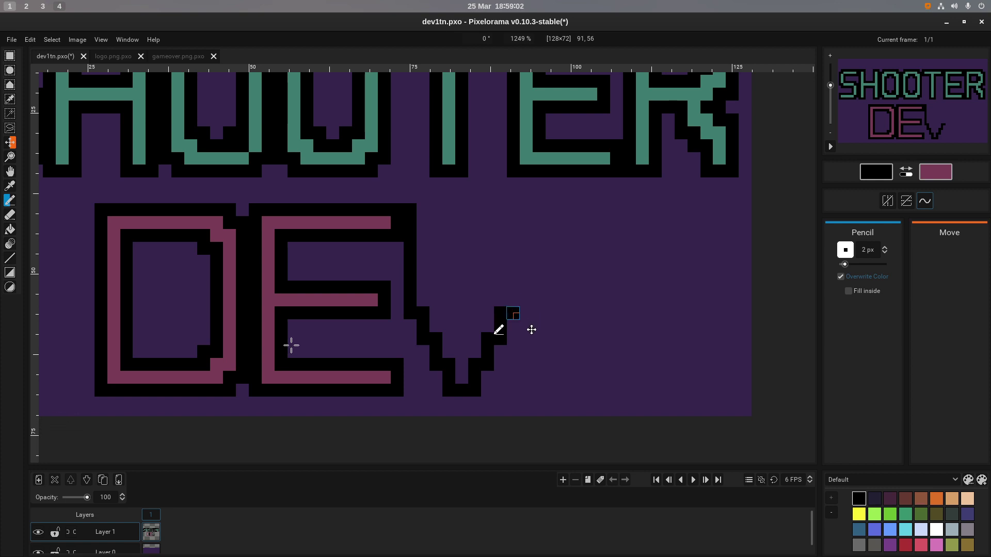
pyautogui.moveTo(513, 313); pyautogui.dragTo(514, 208)
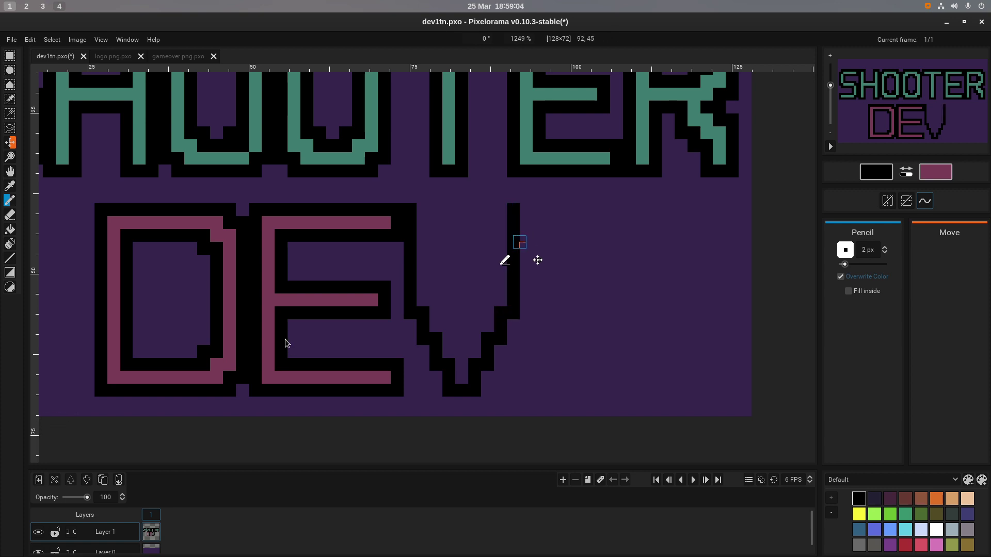
# Undo the strokes of the V's foot and right edge back to its left diagonal edge.
pyautogui.hotkey('ctrl', 'z')
pyautogui.hotkey('ctrl', 'z')
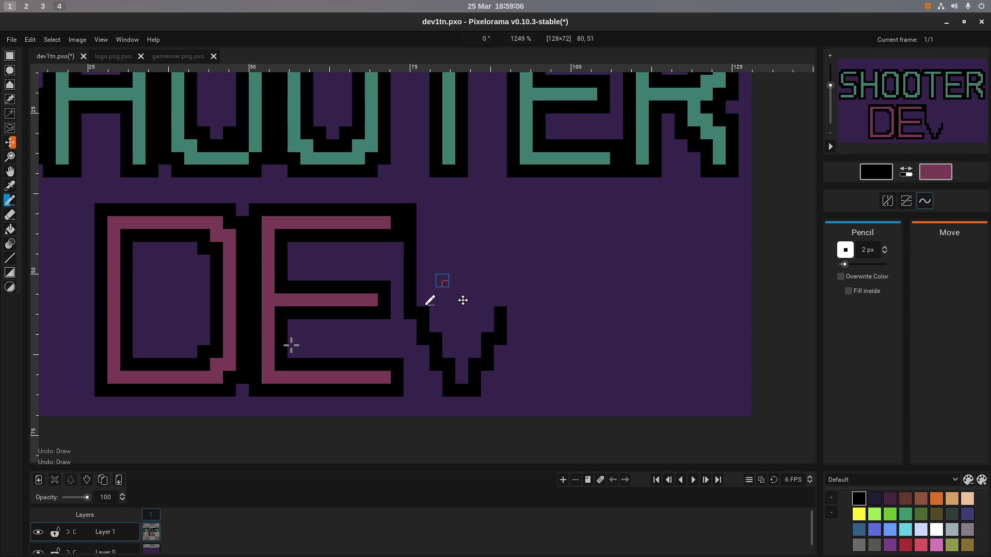
pyautogui.hotkey('ctrl', 'z')
pyautogui.hotkey('ctrl', 'z')
pyautogui.hotkey('ctrl', 'z')
pyautogui.hotkey('ctrl', 'z')
pyautogui.hotkey('ctrl', 'z')
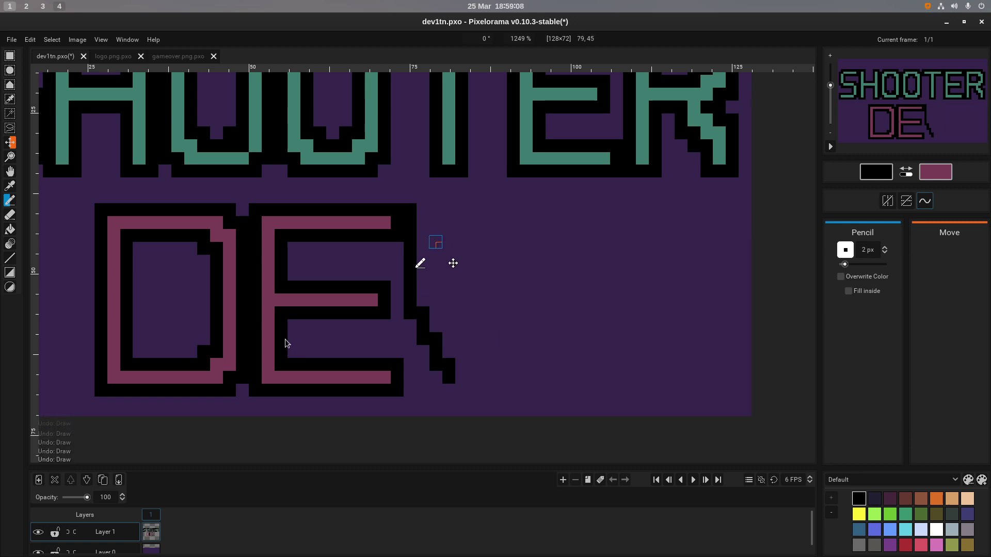
# Undo the V's left edge strokes and redraw its straight upper part in black beside the E, with a short cap along the letters' top line.
pyautogui.hotkey('ctrl', 'z')
pyautogui.hotkey('ctrl', 'z')
pyautogui.hotkey('ctrl', 'z')
pyautogui.hotkey('ctrl', 'z')
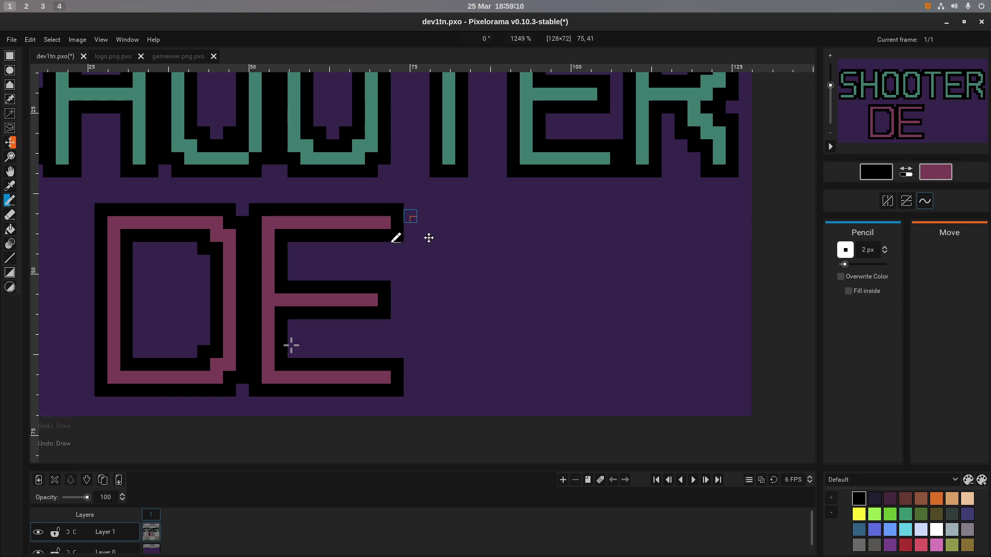
pyautogui.press('shift')
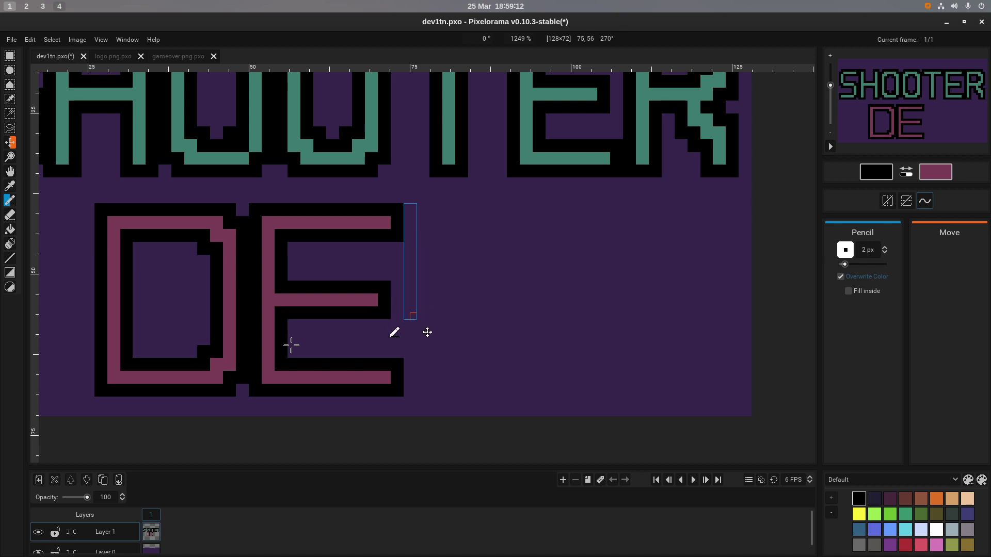
pyautogui.keyDown('shift'); pyautogui.click(412, 316); pyautogui.keyUp('shift')
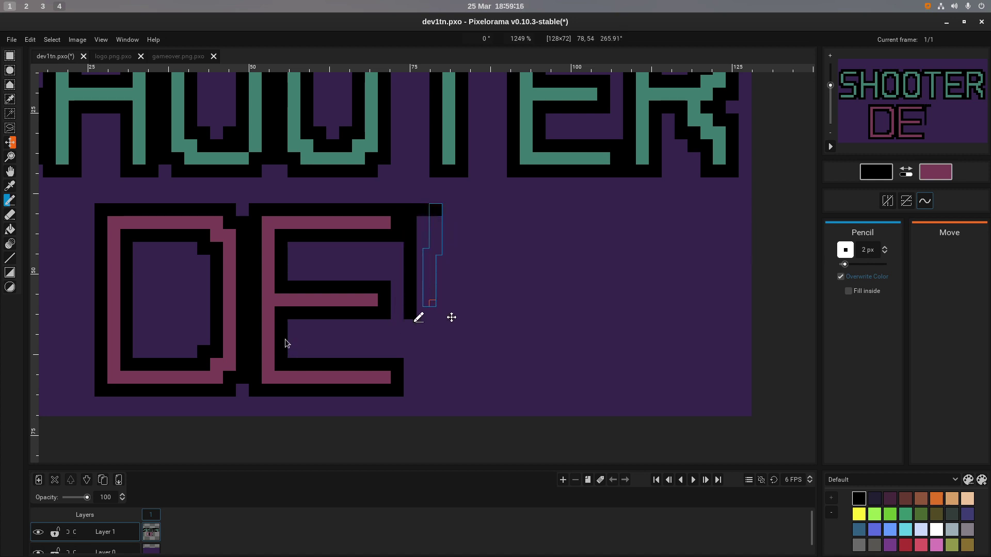
# Try drawing the V's inner left edge straight down from the cap in black, and undo the strokes.
pyautogui.keyDown('shift'); pyautogui.click(435, 327); pyautogui.keyUp('shift')
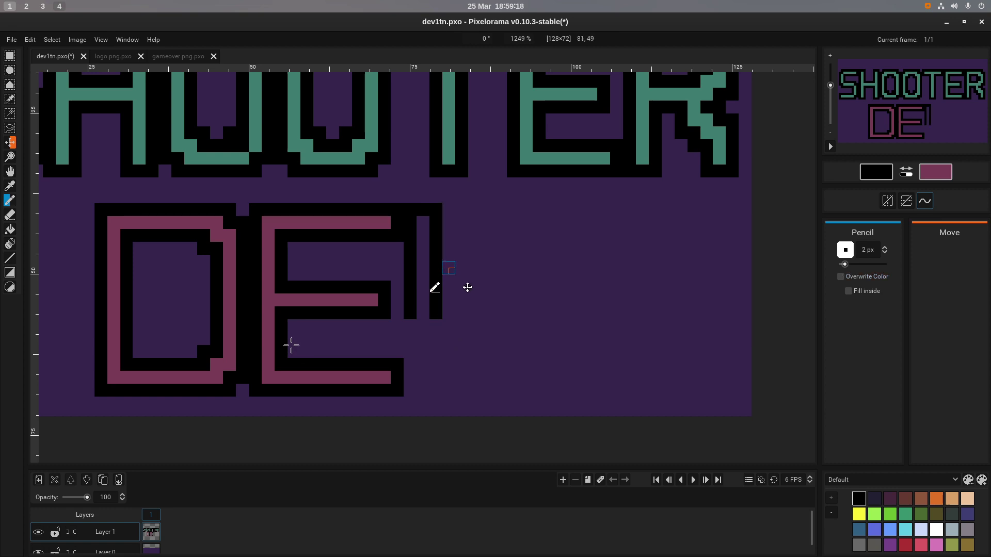
pyautogui.hotkey('ctrl', 'z')
pyautogui.press('shift')
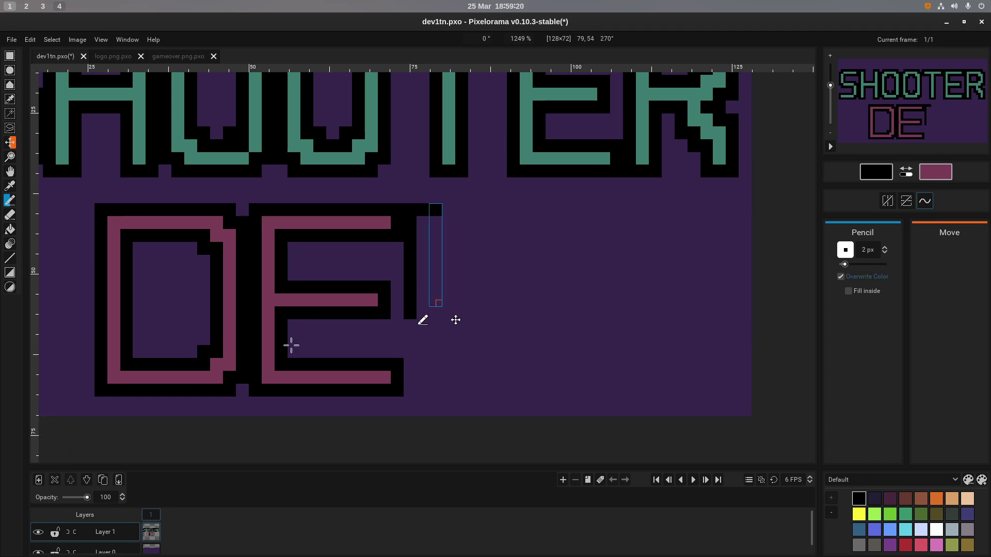
pyautogui.keyDown('shift'); pyautogui.click(435, 302); pyautogui.keyUp('shift')
pyautogui.hotkey('ctrl', 'z')
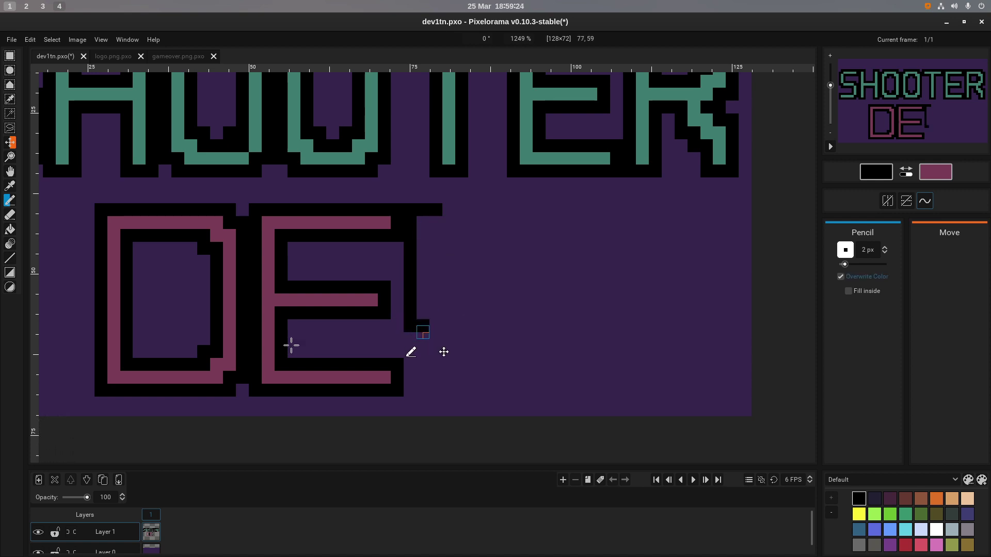
# Try starting the V's left diagonal with steep black pencil steps below its straight edge, and undo them.
pyautogui.hotkey('ctrl', 'z')
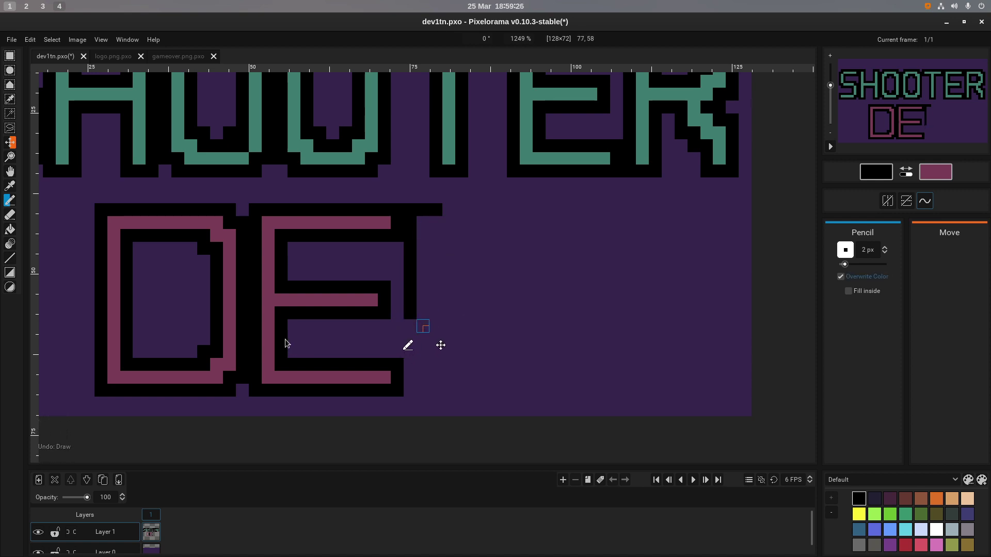
pyautogui.click(423, 314)
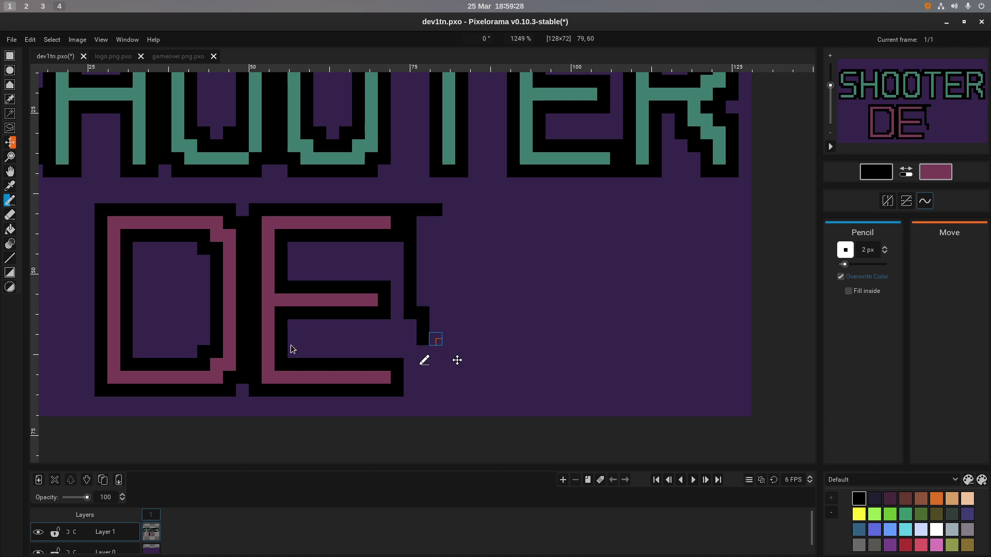
pyautogui.hotkey('ctrl', 'z')
pyautogui.hotkey('ctrl', 'z')
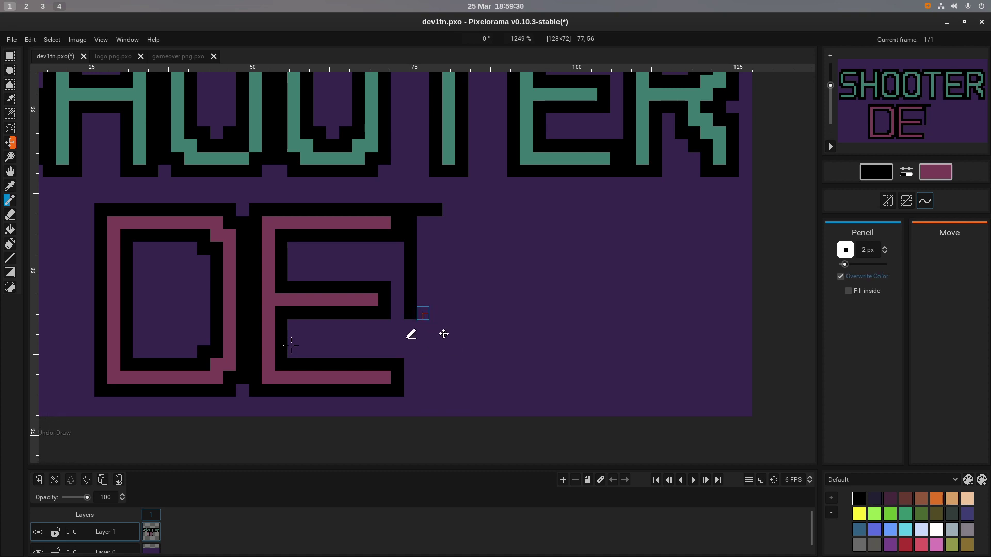
# Draw the V's left outer diagonal in black, stepping down one 2 px block at a time to the foot.
pyautogui.click(423, 313)
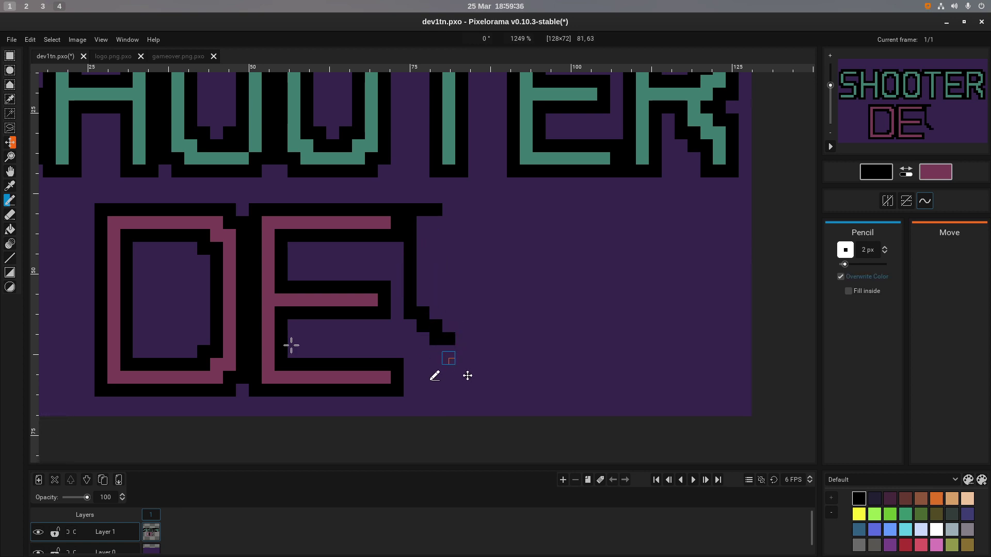
pyautogui.click(449, 352)
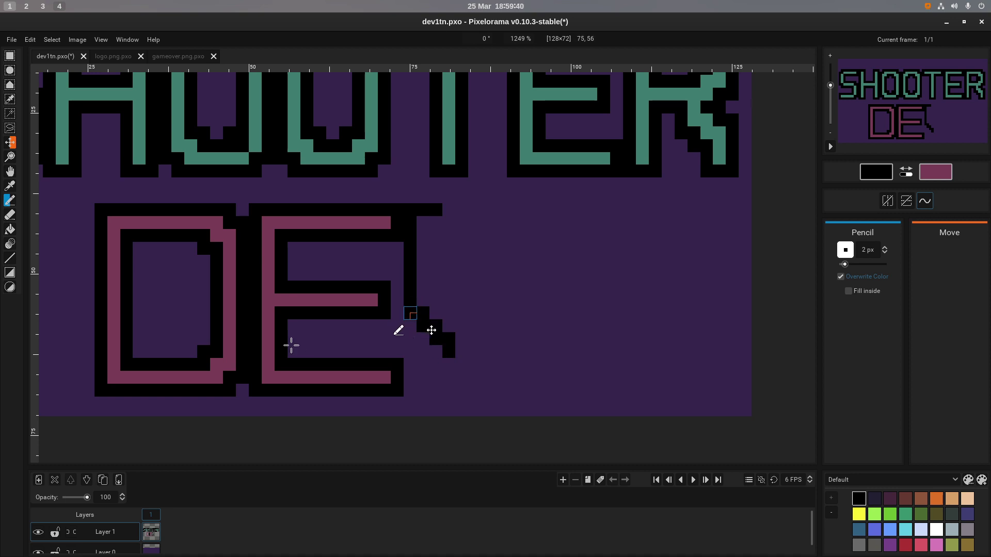
pyautogui.moveTo(410, 313); pyautogui.dragTo(455, 352)
pyautogui.click(461, 352)
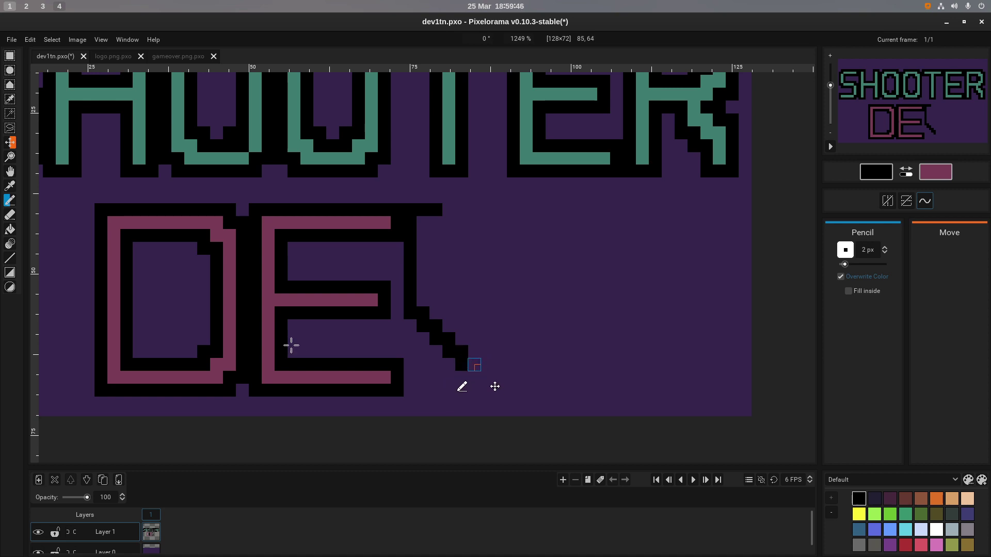
pyautogui.click(474, 365)
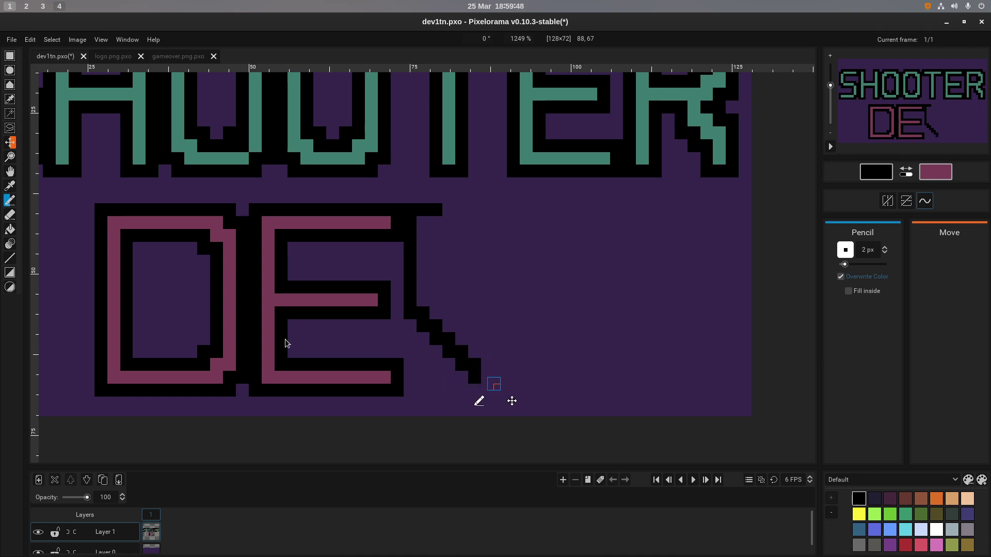
pyautogui.hotkey('ctrl', 'z')
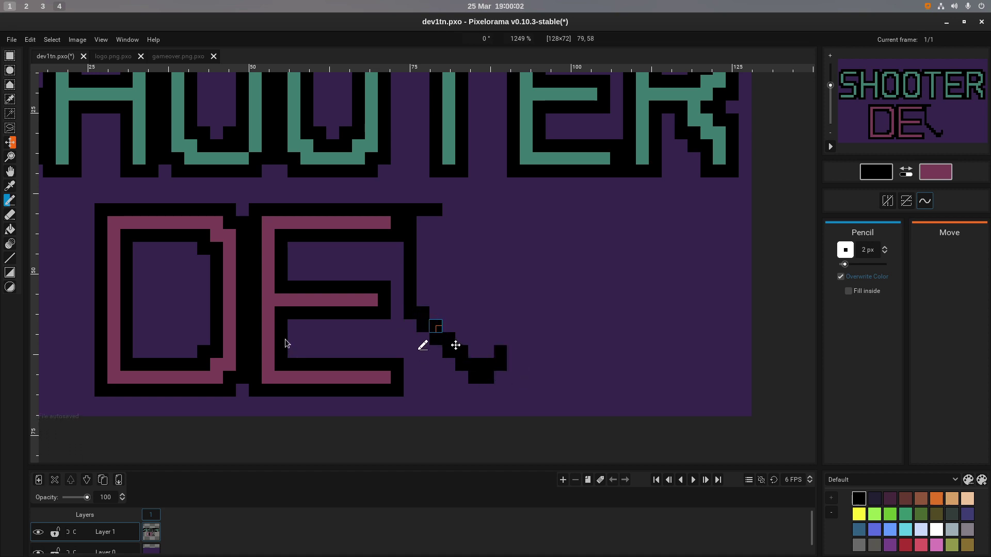
# Draw the V's right outer edge in black, stepping diagonally up and running straight to the top line, with a short cap turned inward.
pyautogui.moveTo(436, 326)
pyautogui.mouseDown()
pyautogui.moveTo(508, 385)
pyautogui.moveTo(470, 388)
pyautogui.moveTo(494, 376)
pyautogui.moveTo(492, 363)
pyautogui.moveTo(508, 365)
pyautogui.moveTo(506, 351)
pyautogui.moveTo(522, 350)
pyautogui.moveTo(519, 338)
pyautogui.moveTo(545, 313)
pyautogui.moveTo(558, 313)
pyautogui.moveTo(537, 240)
pyautogui.mouseUp()
pyautogui.hotkey('ctrl', 'z')
pyautogui.hotkey('ctrl', 'z')
pyautogui.moveTo(537, 320); pyautogui.dragTo(534, 208)
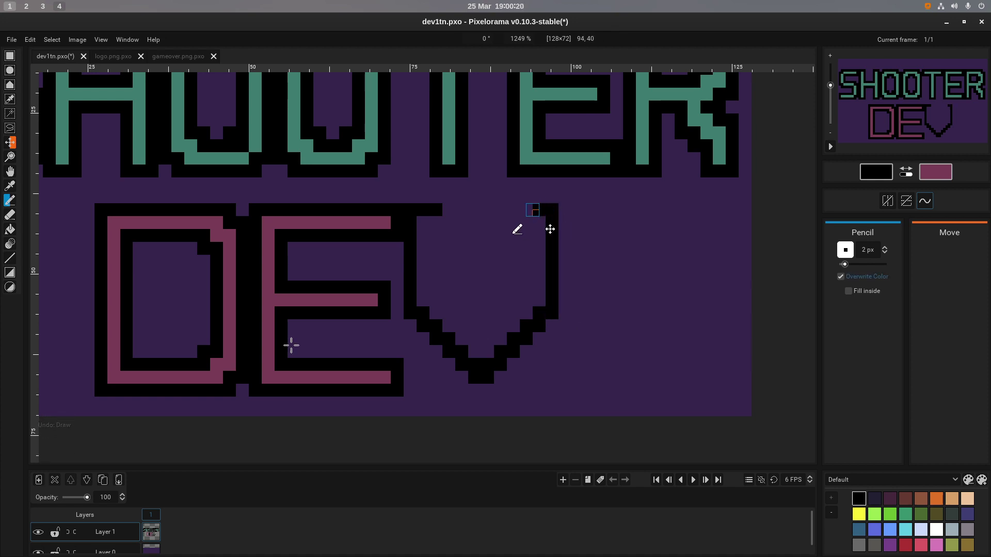
pyautogui.click(526, 209)
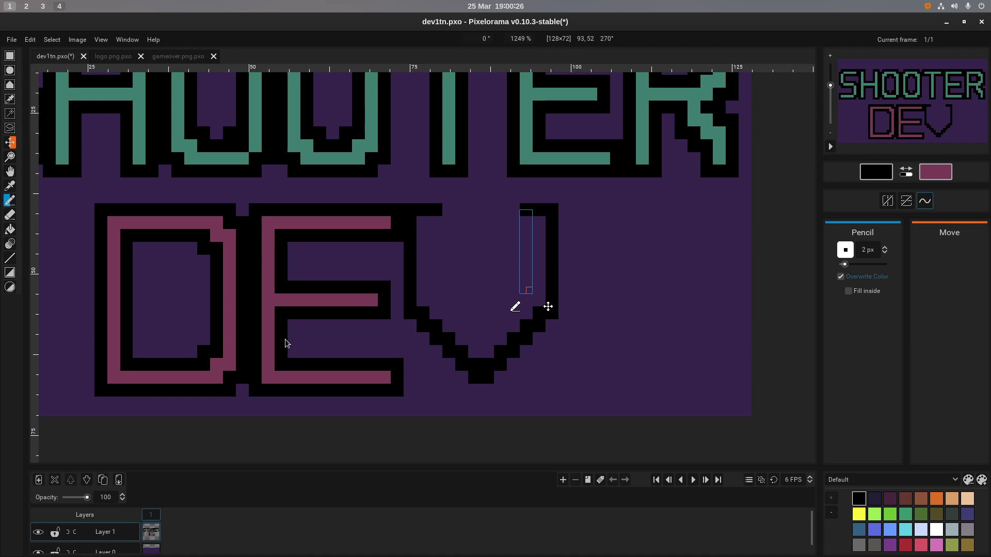
# Draw the V's two straight inner edges in black down from the caps and begin their inward steps.
pyautogui.keyDown('shift'); pyautogui.click(527, 290); pyautogui.keyUp('shift')
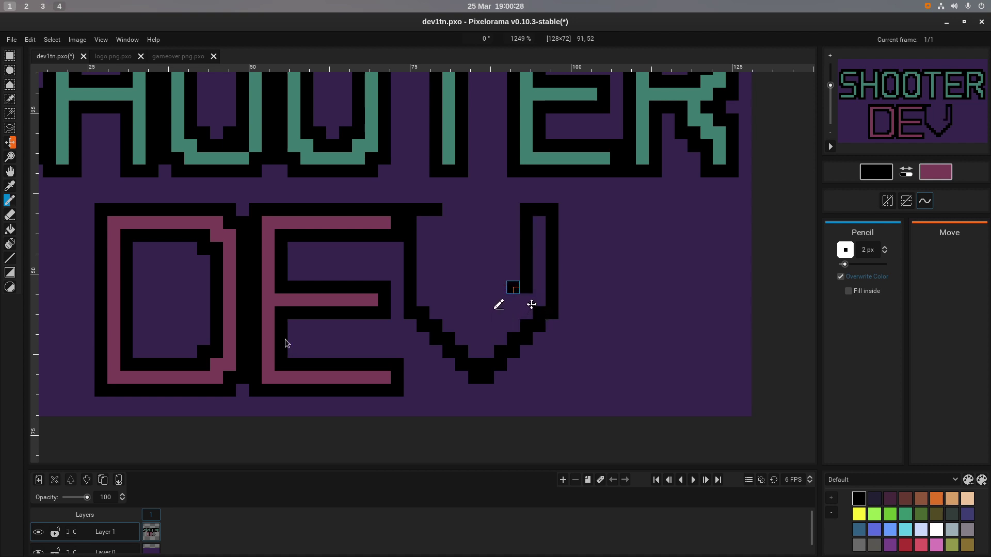
pyautogui.click(513, 300)
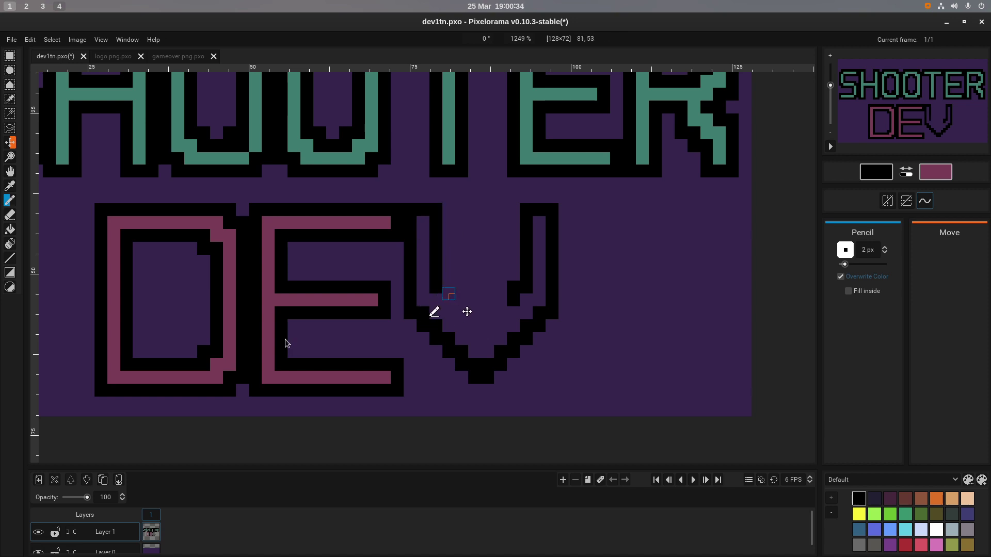
pyautogui.click(449, 287)
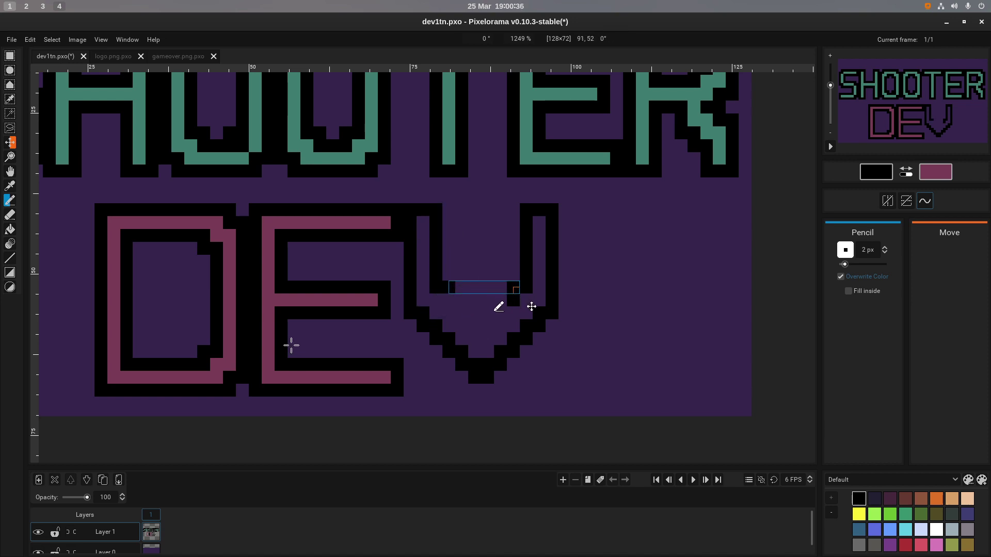
pyautogui.keyDown('shift'); pyautogui.click(513, 287); pyautogui.keyUp('shift')
pyautogui.hotkey('ctrl', 'z')
# Step the V's inner black diagonals down from both sides until they meet in the middle, completing the inner outline.
pyautogui.click(449, 299)
pyautogui.click(461, 298)
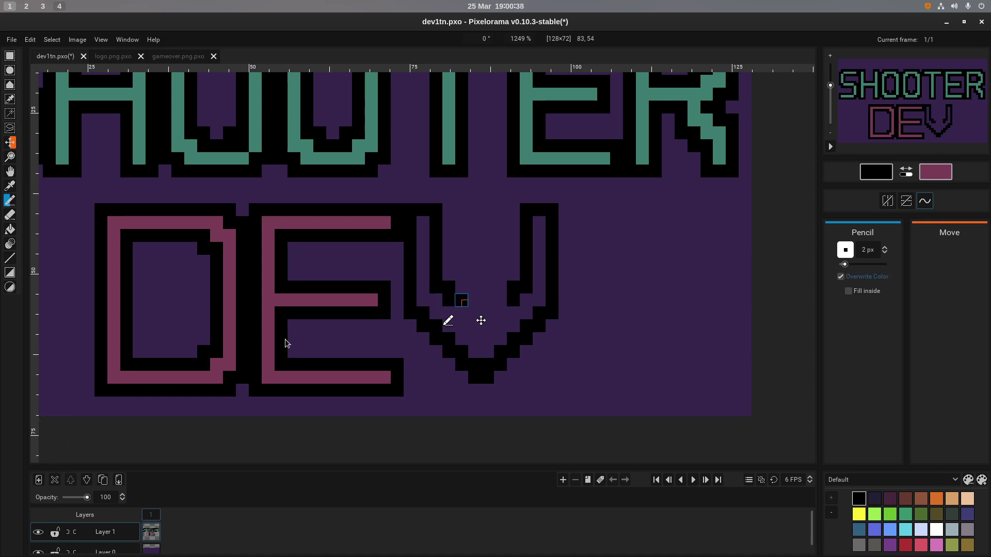
pyautogui.click(462, 314)
pyautogui.click(474, 313)
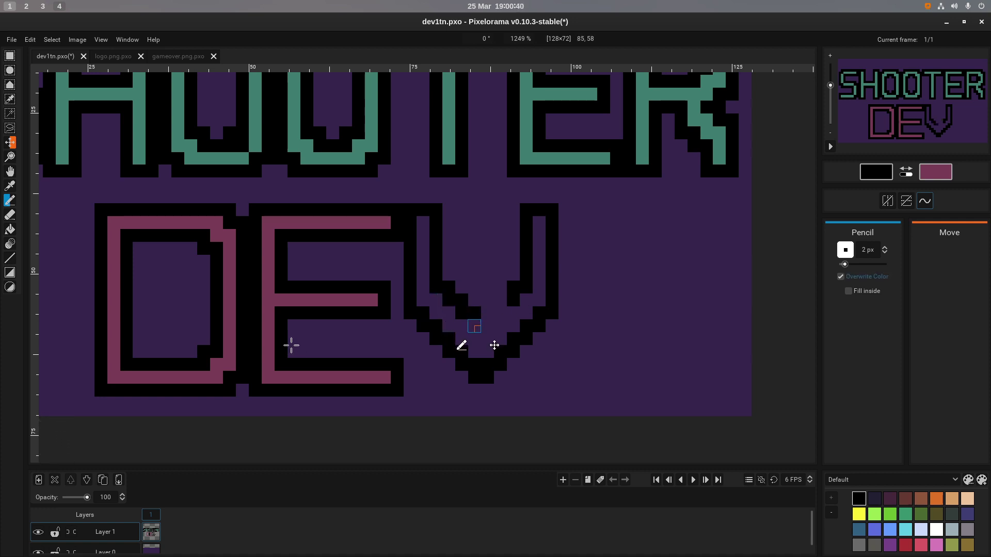
pyautogui.click(474, 326)
pyautogui.click(500, 301)
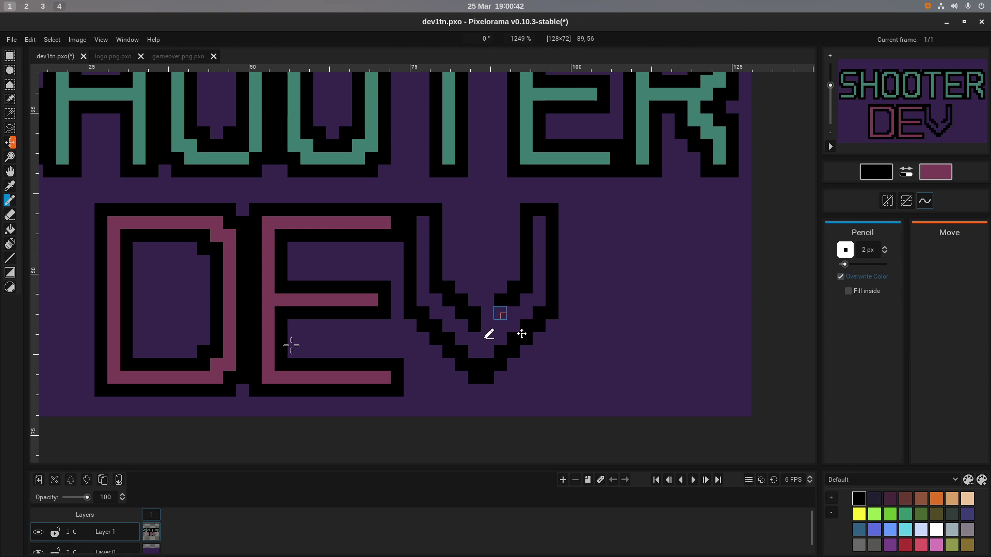
pyautogui.click(487, 326)
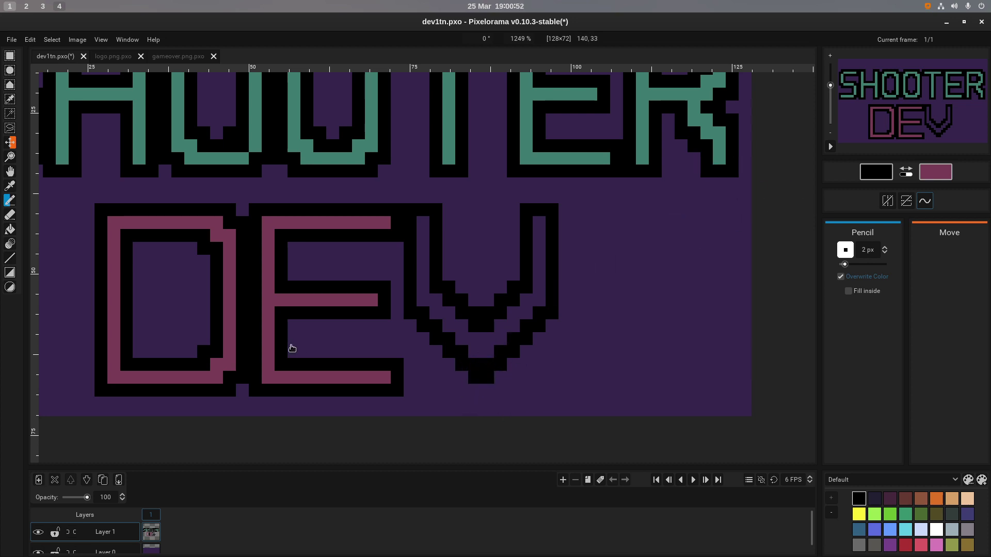
# Try painting the V's foot pink and drawing a new black outline around it, and undo all of these strokes.
pyautogui.press('x')
pyautogui.click(474, 364)
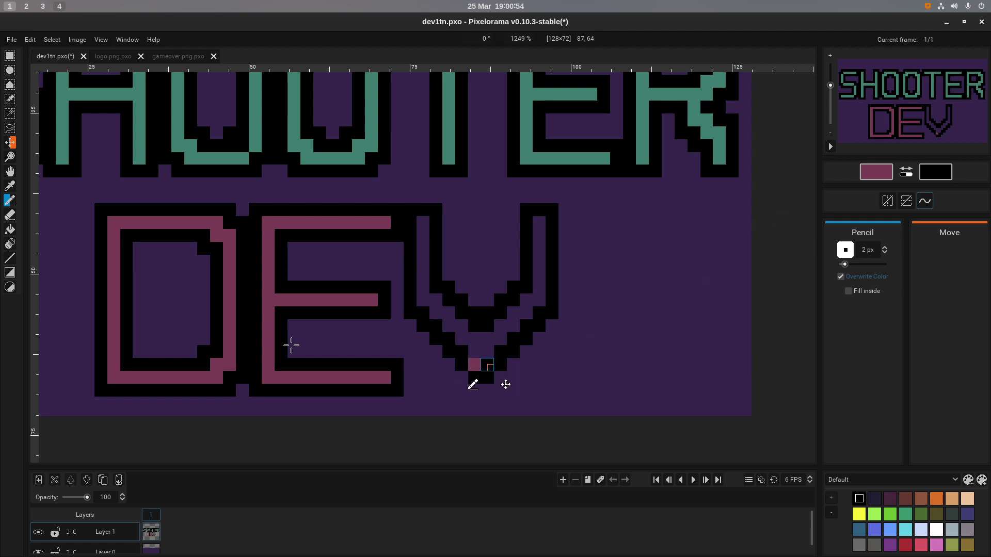
pyautogui.click(487, 365)
pyautogui.press('x')
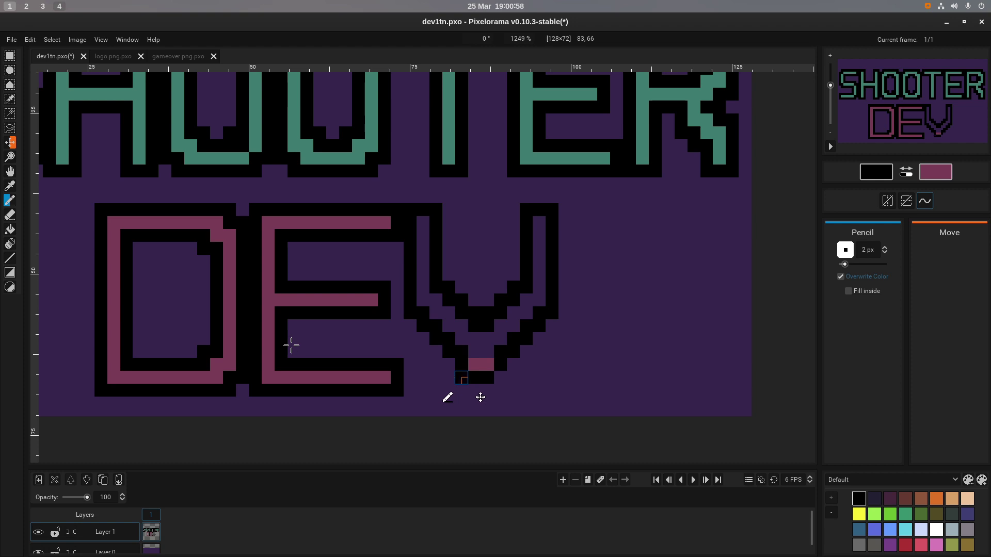
pyautogui.moveTo(462, 377); pyautogui.dragTo(500, 385)
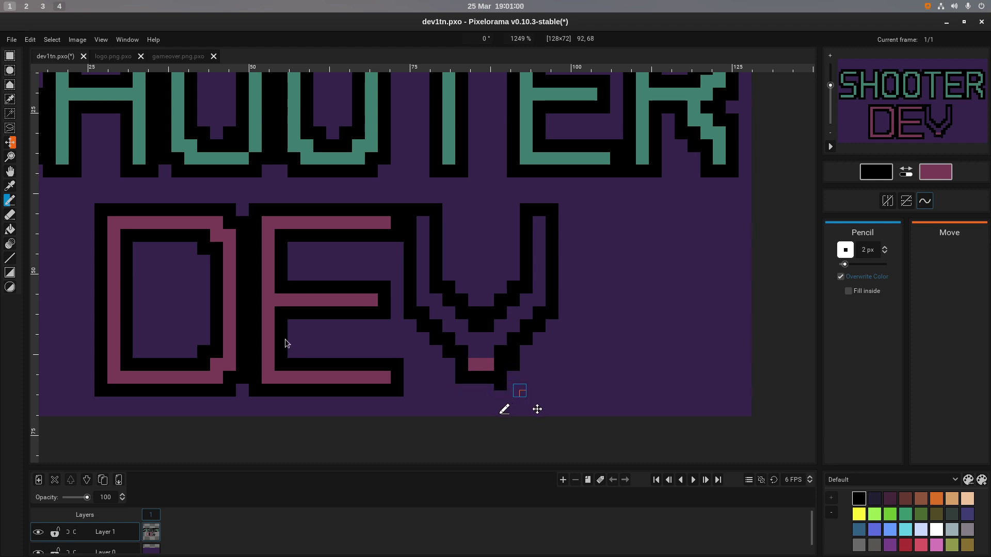
pyautogui.hotkey('ctrl', 'z')
pyautogui.hotkey('ctrl', 'z')
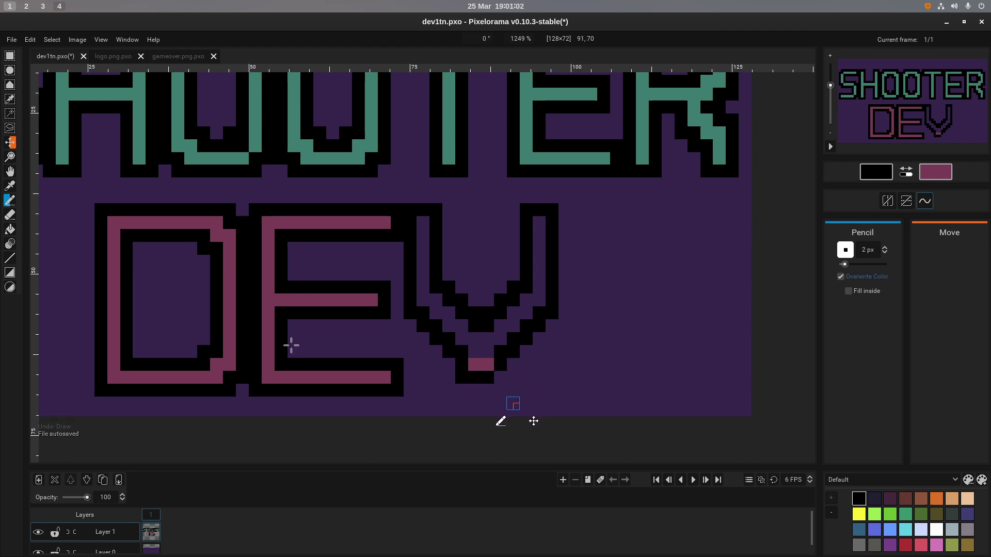
pyautogui.hotkey('ctrl', 'z')
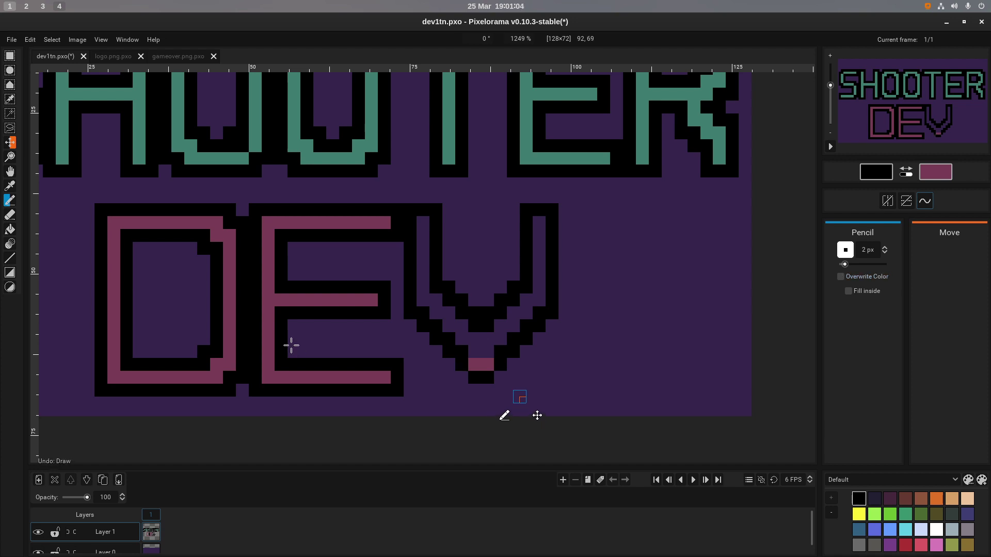
pyautogui.hotkey('ctrl', 'z')
pyautogui.hotkey('ctrl', 'z')
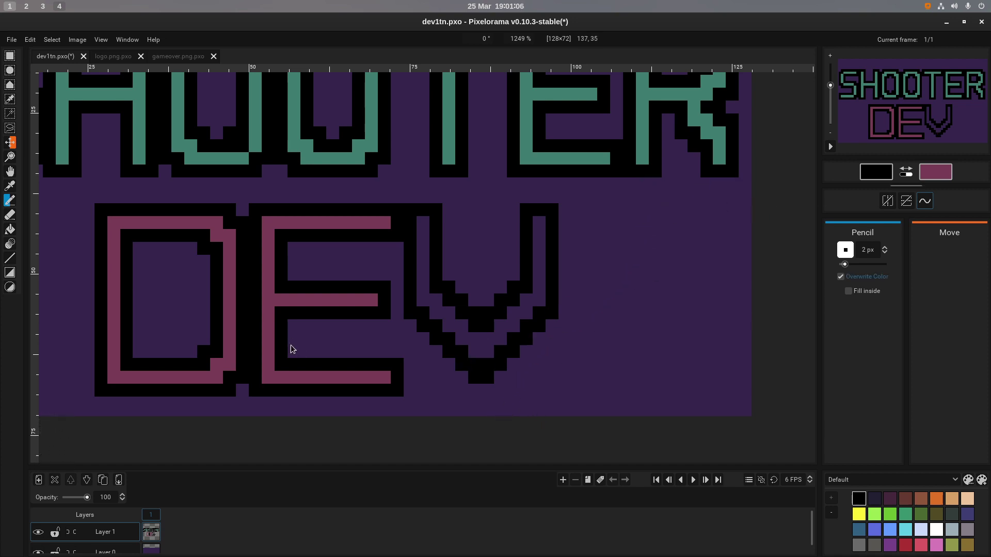
# Fill the inside of the V's black outline with pink using the Bucket tool.
pyautogui.press('x')
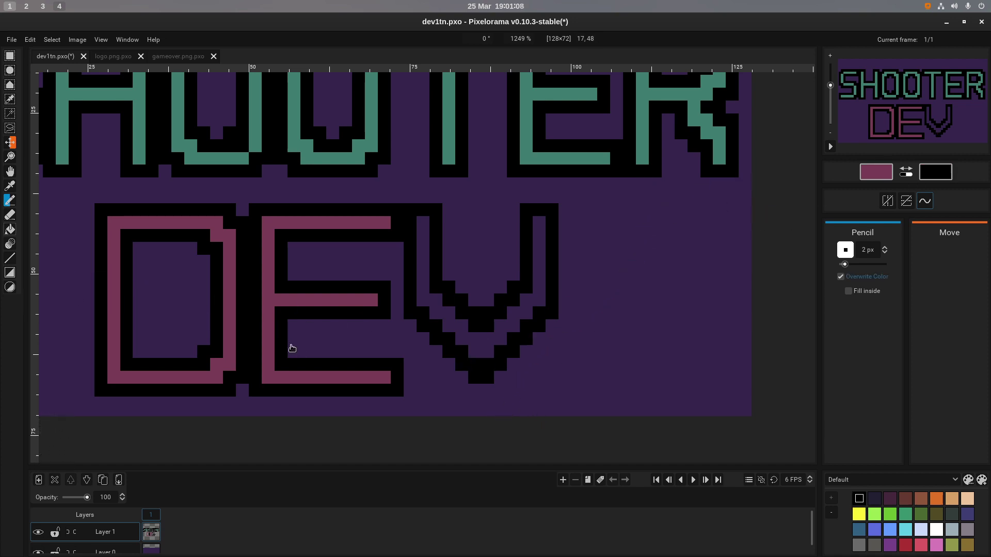
pyautogui.press('b')
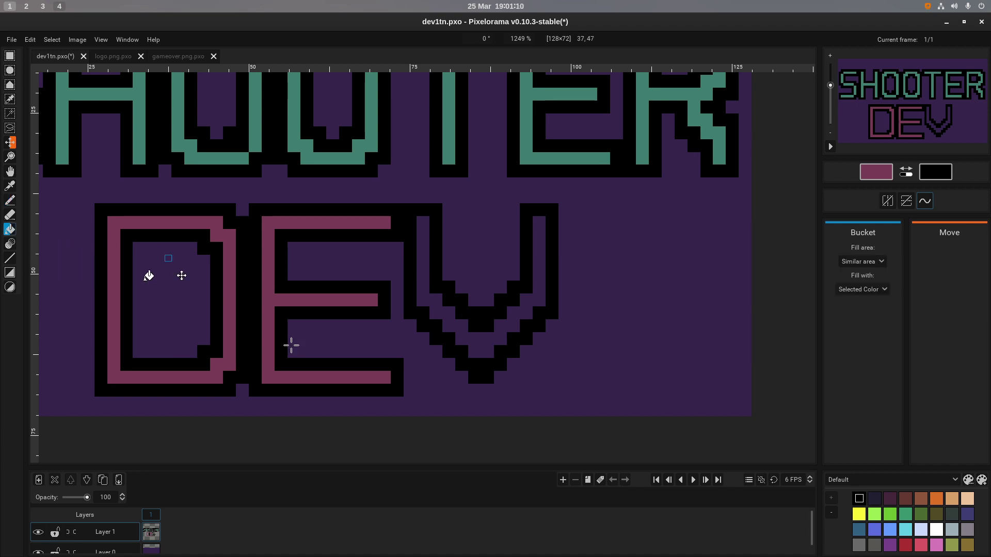
pyautogui.click(432, 303)
pyautogui.scroll(-4, 291, 345)
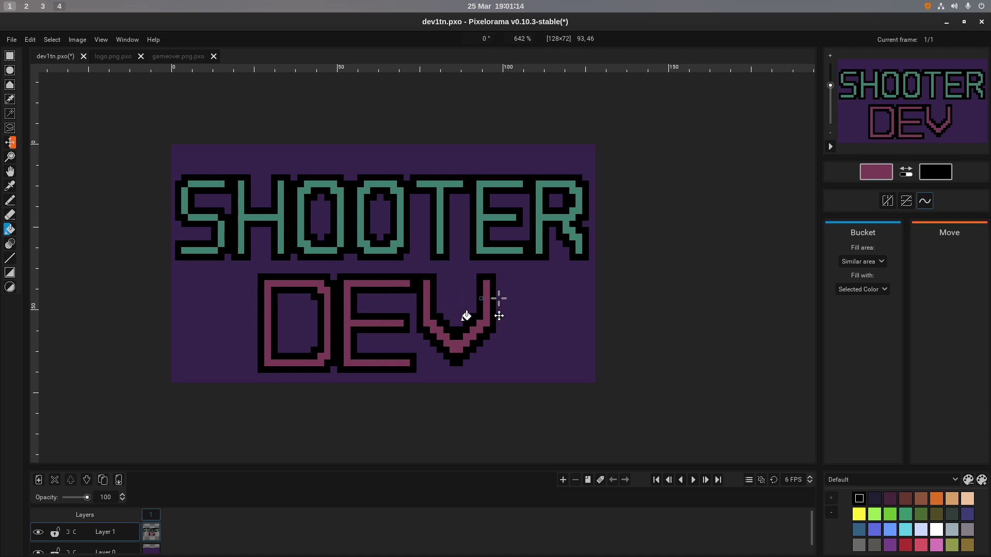
# Undo the mistaken pink fill of the black outline and extend the V's pink down into its tip with the 2 px Pencil.
pyautogui.click(451, 356)
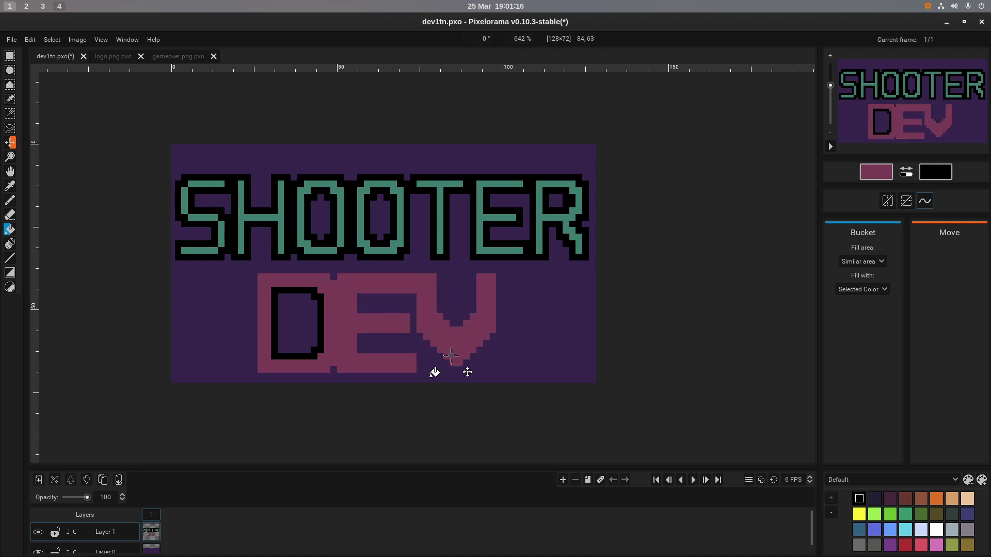
pyautogui.hotkey('ctrl', 'z')
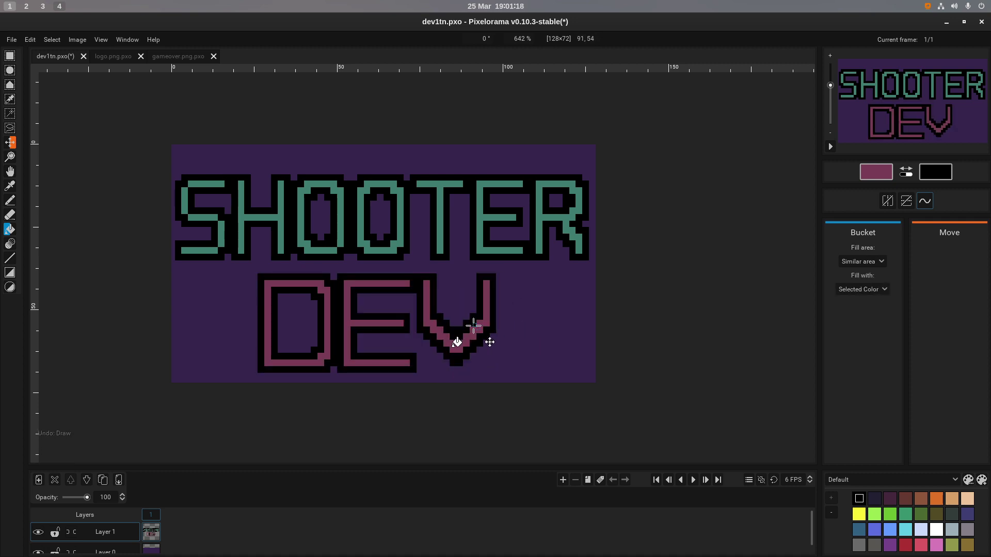
pyautogui.click(10, 201)
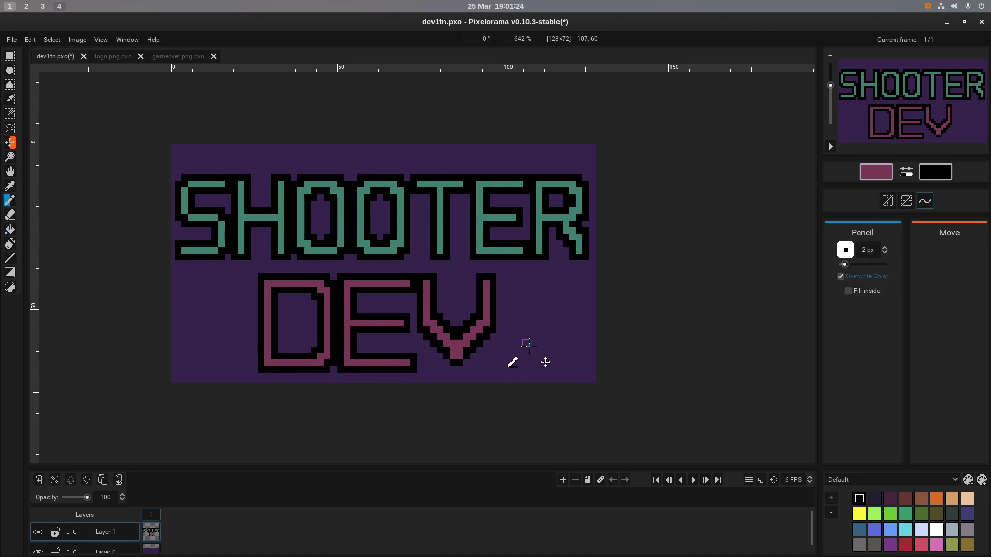
# Undo the last pink Pencil strokes in the V's tip.
pyautogui.scroll(4, 526, 349)
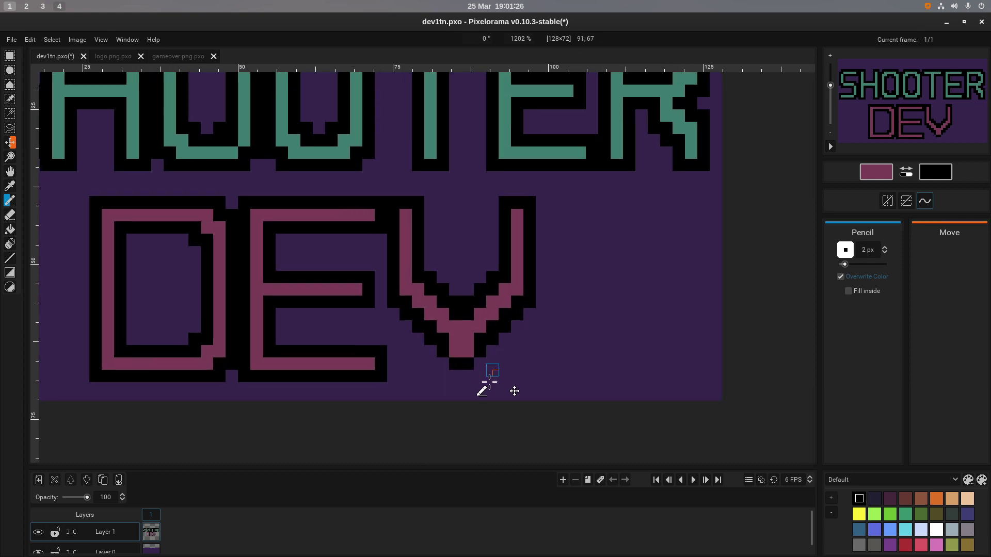
pyautogui.scroll(2, 444, 364)
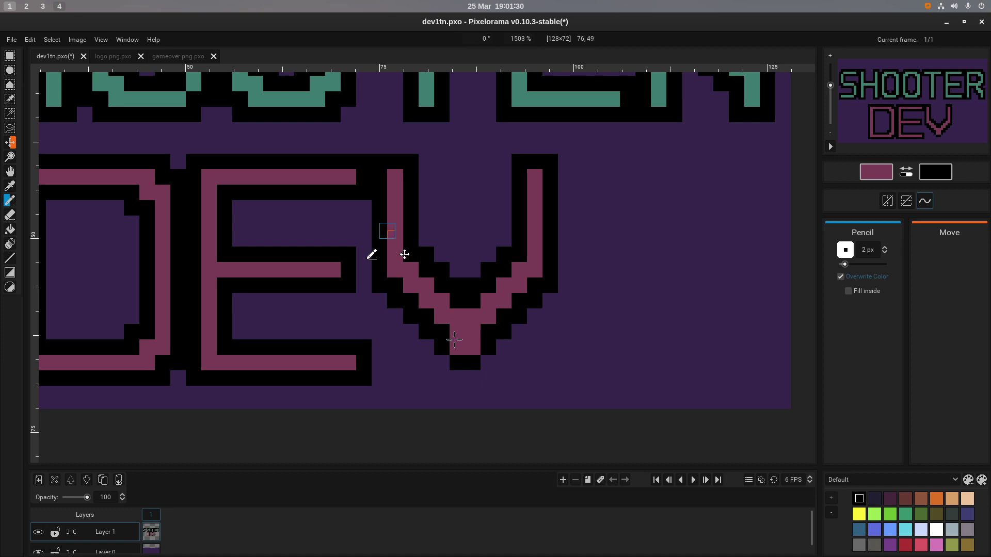
pyautogui.hotkey('ctrl', 'z')
pyautogui.hotkey('ctrl', 'z')
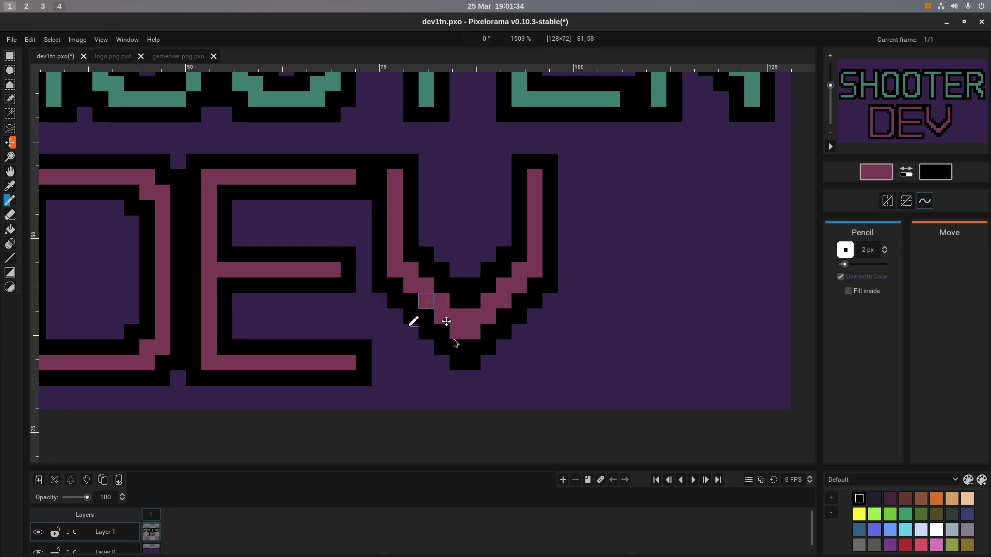
# Try thickening the black outline along the V's lower-left diagonal, and undo those strokes.
pyautogui.press('x')
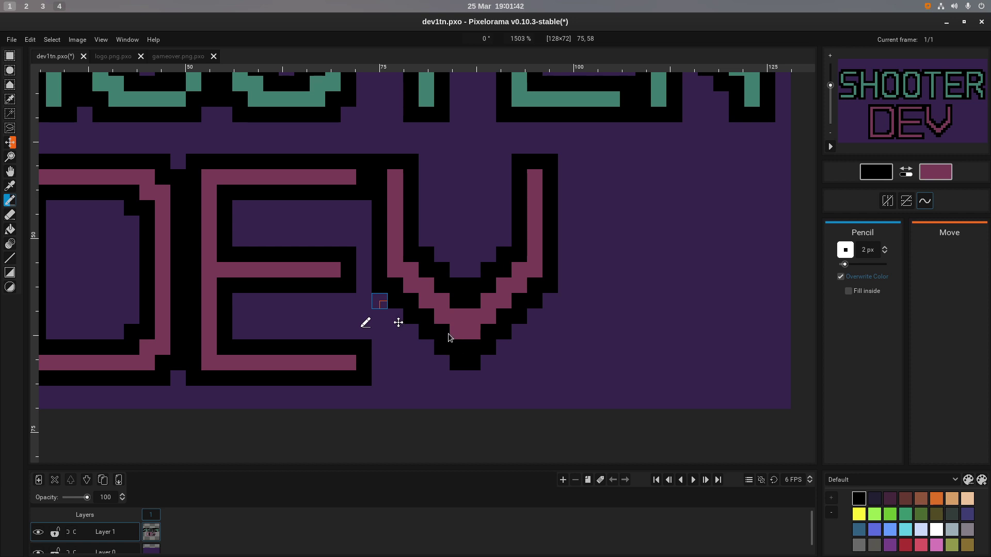
pyautogui.moveTo(380, 301)
pyautogui.mouseDown()
pyautogui.moveTo(413, 328)
pyautogui.moveTo(411, 347)
pyautogui.moveTo(426, 355)
pyautogui.mouseUp()
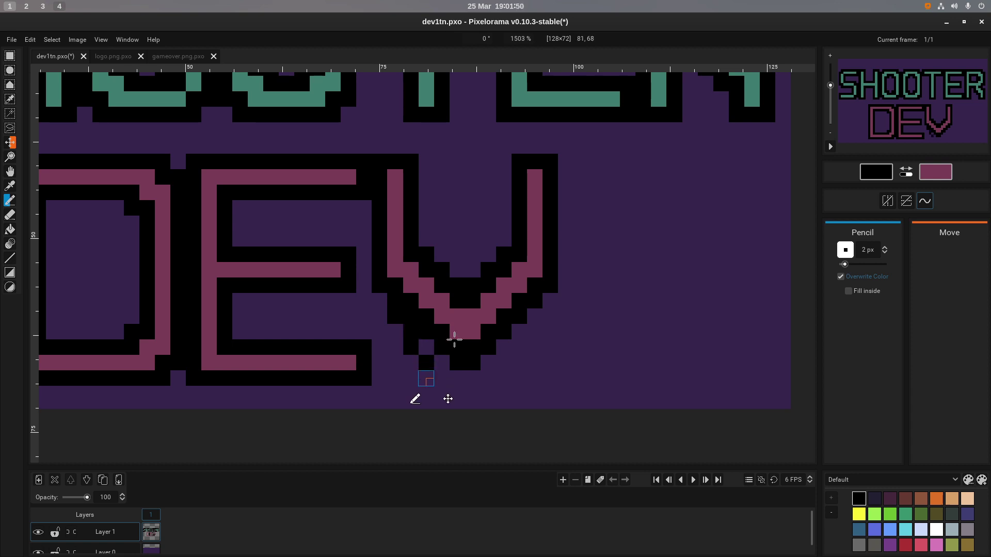
pyautogui.hotkey('ctrl', 'z')
pyautogui.hotkey('ctrl', 'z')
pyautogui.hotkey('ctrl', 'z')
pyautogui.hotkey('ctrl', 'z')
pyautogui.hotkey('ctrl', 'z')
pyautogui.hotkey('ctrl', 'z')
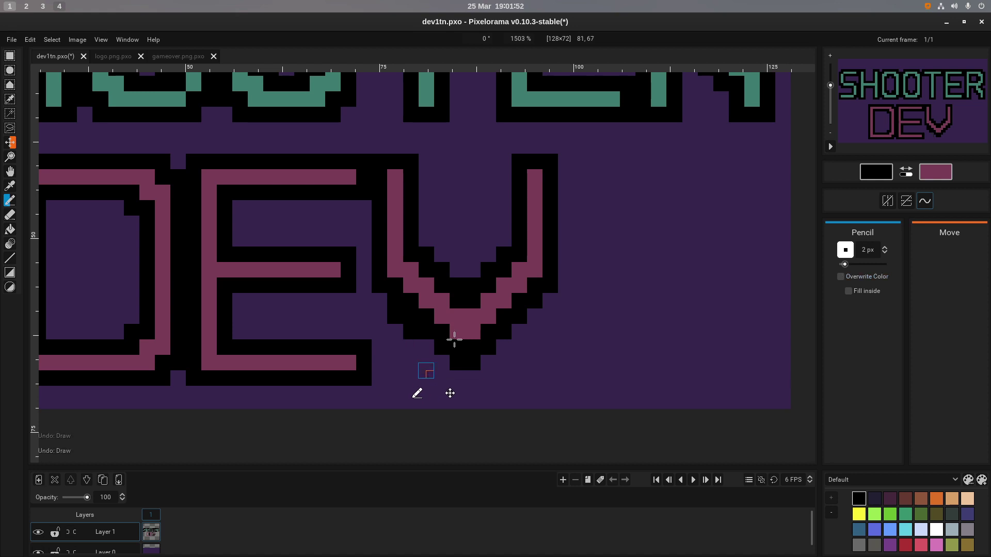
pyautogui.hotkey('ctrl', 'y')
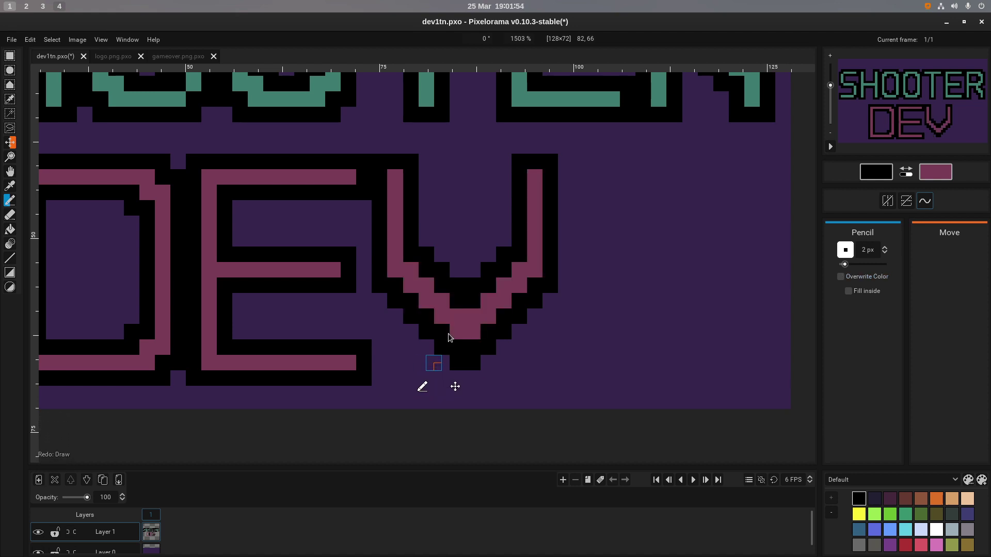
pyautogui.hotkey('ctrl', 'z')
# Extend the V's black tip downward after removing its pink fill, and fill the letter's inside with pink again down into the tip.
pyautogui.click(840, 277)
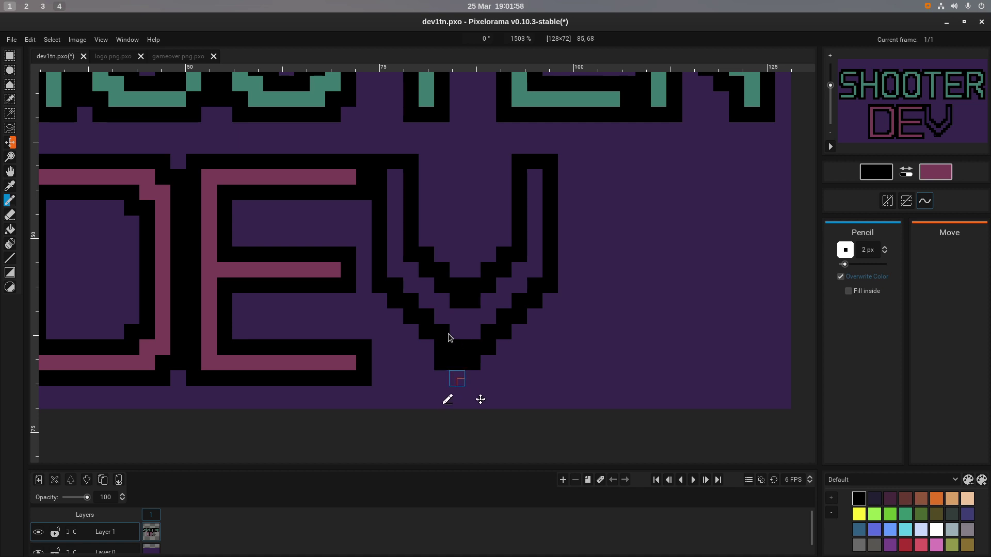
pyautogui.hotkey('ctrl', 'z')
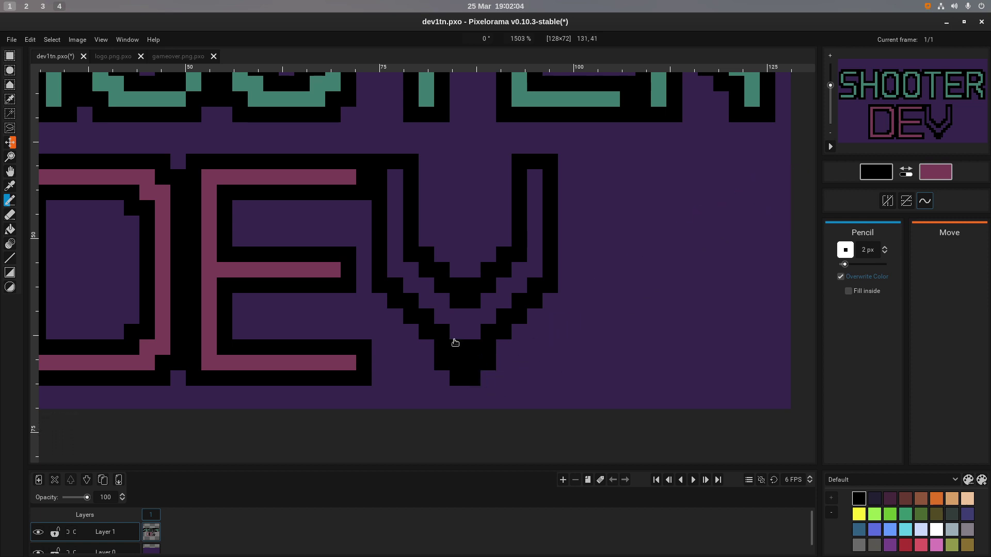
pyautogui.press('x')
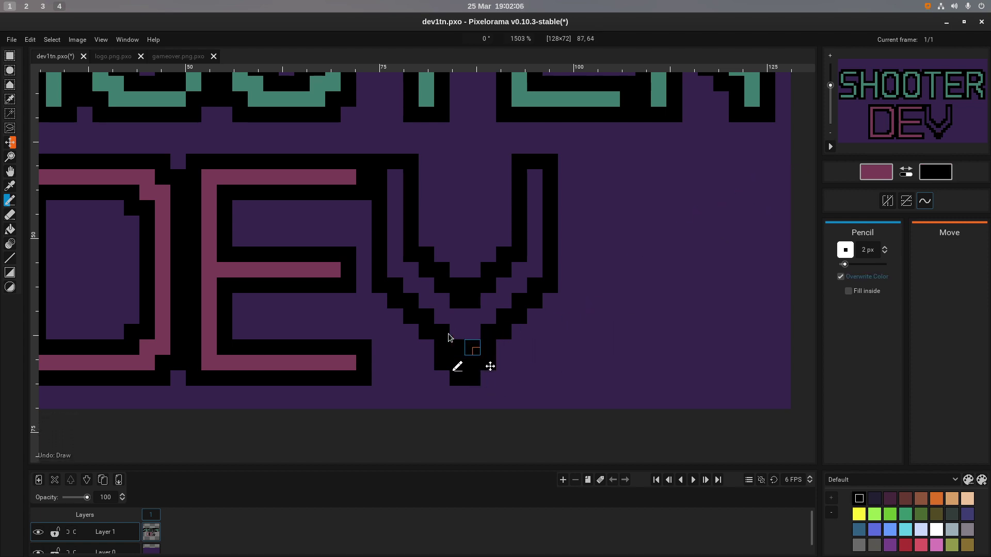
pyautogui.click(454, 340)
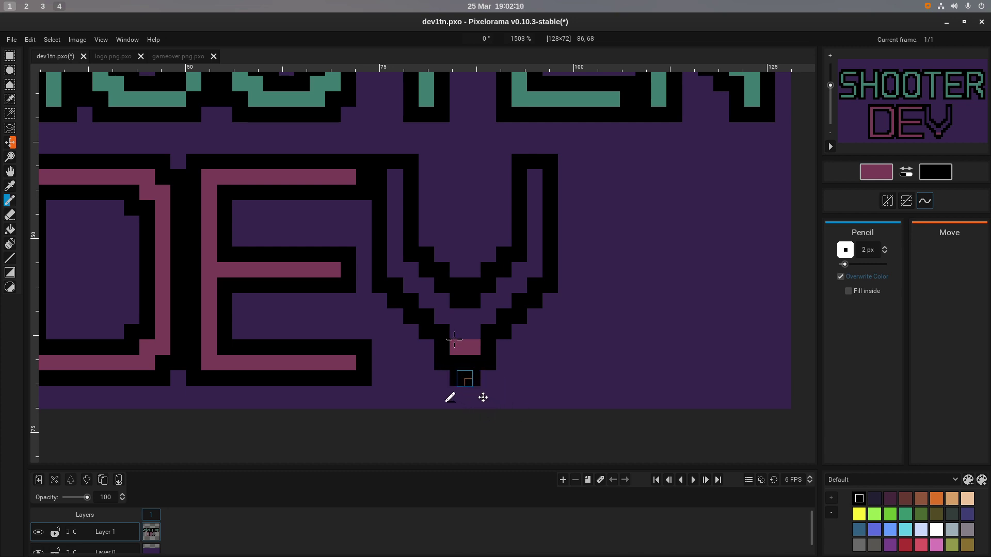
pyautogui.press('b')
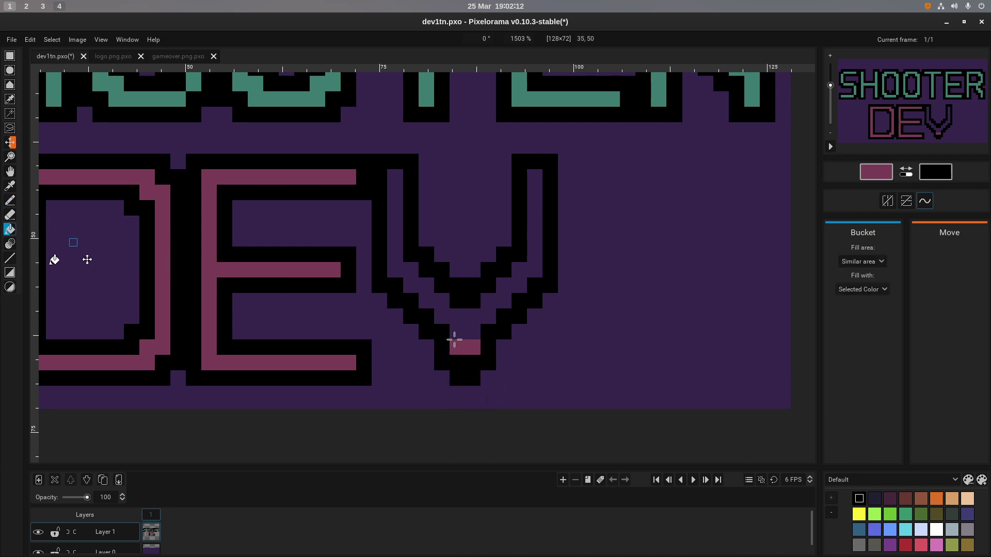
pyautogui.click(422, 297)
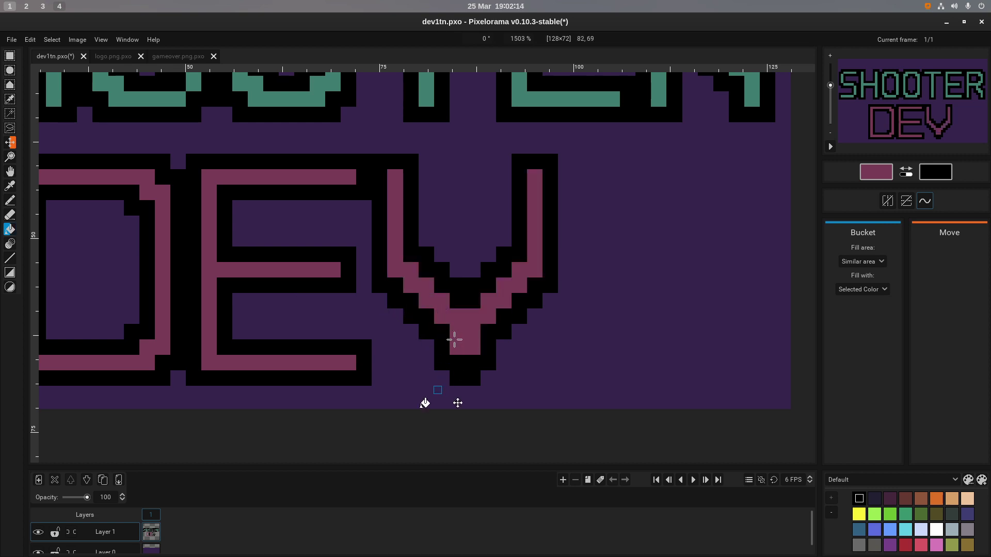
# Check the whole title, and undo the V's pink fill and the downward extension of its black tip.
pyautogui.scroll(-5, 454, 340)
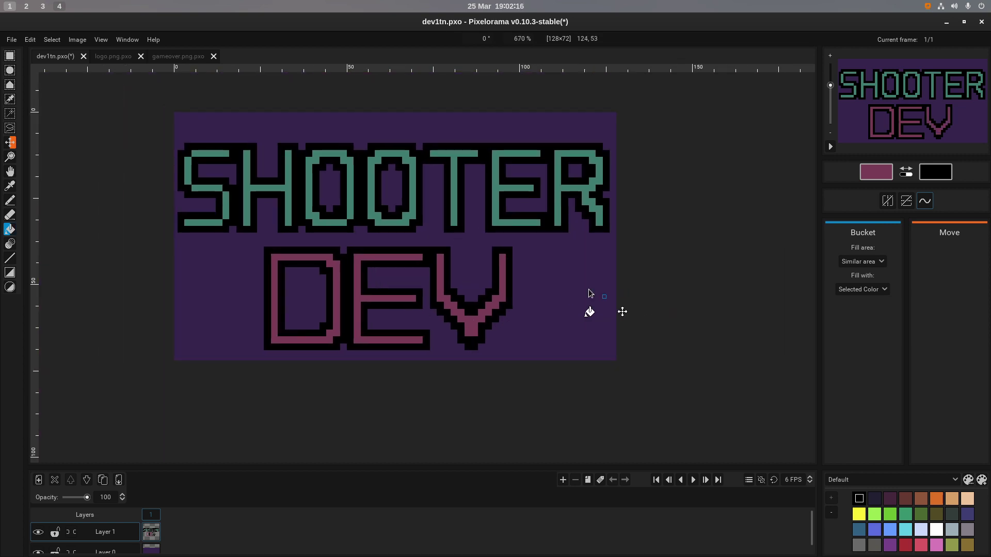
pyautogui.scroll(2, 498, 302)
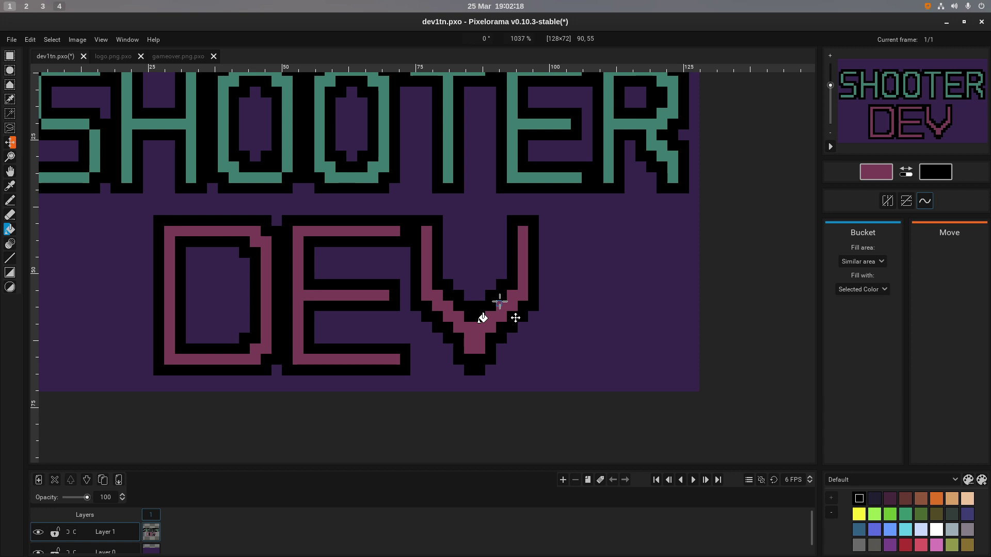
pyautogui.scroll(1, 593, 298)
pyautogui.scroll(1, 592, 298)
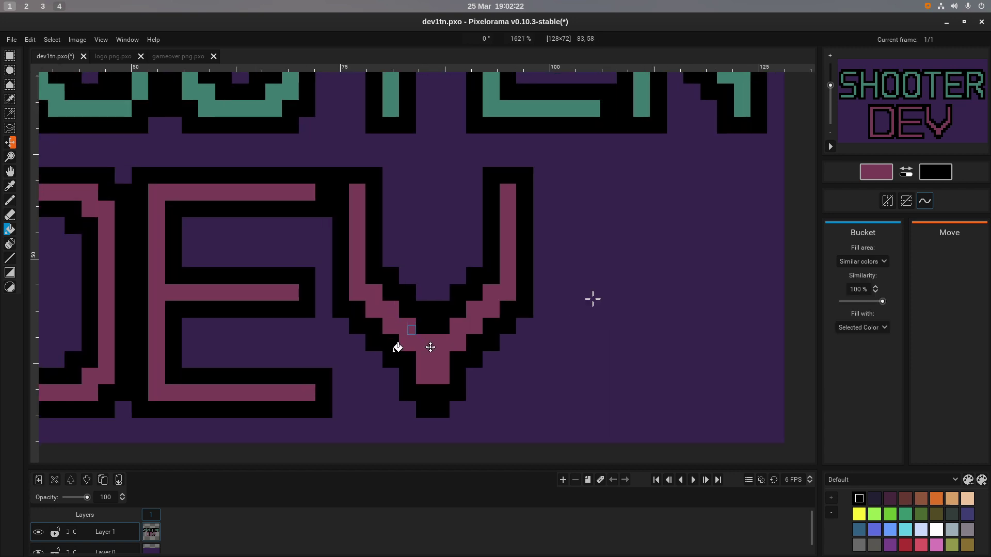
pyautogui.hotkey('ctrl', 'z')
pyautogui.hotkey('ctrl', 'z')
pyautogui.hotkey('ctrl', 'z')
pyautogui.hotkey('ctrl', 'z')
pyautogui.hotkey('ctrl', 'z')
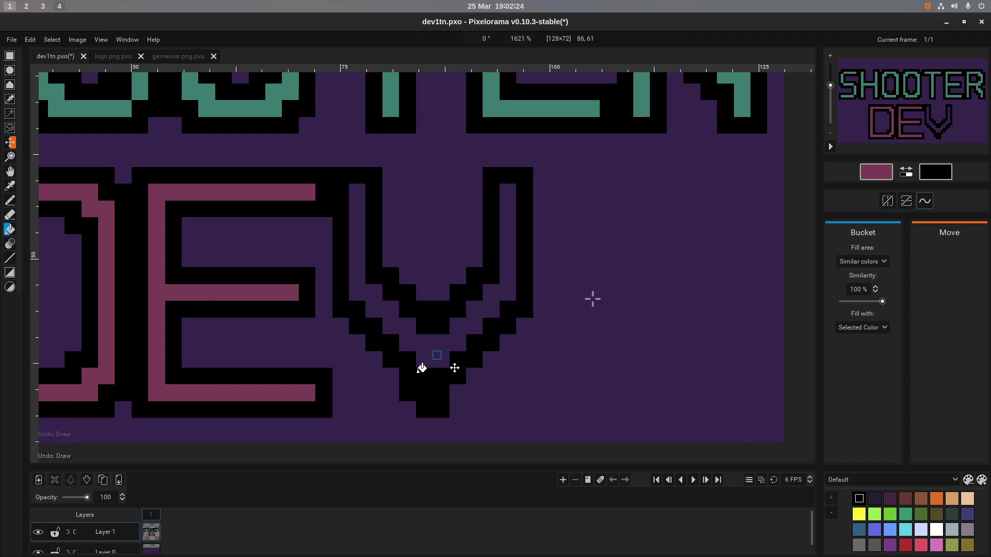
pyautogui.hotkey('ctrl', 'z')
pyautogui.hotkey('ctrl', 'z')
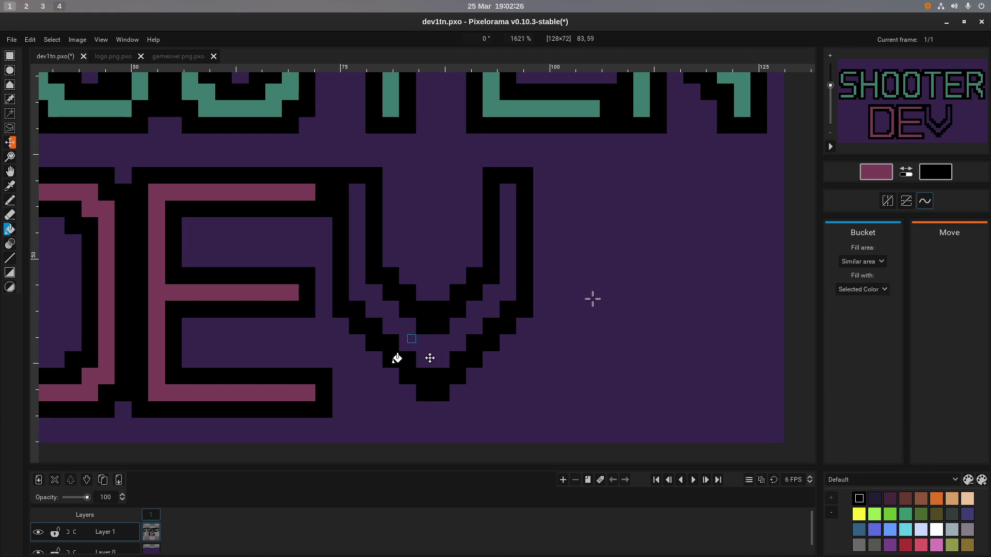
# Erase the black tip of the V's outer outline with the 2 px Eraser, leaving the two diagonals open at the bottom.
pyautogui.press('b')
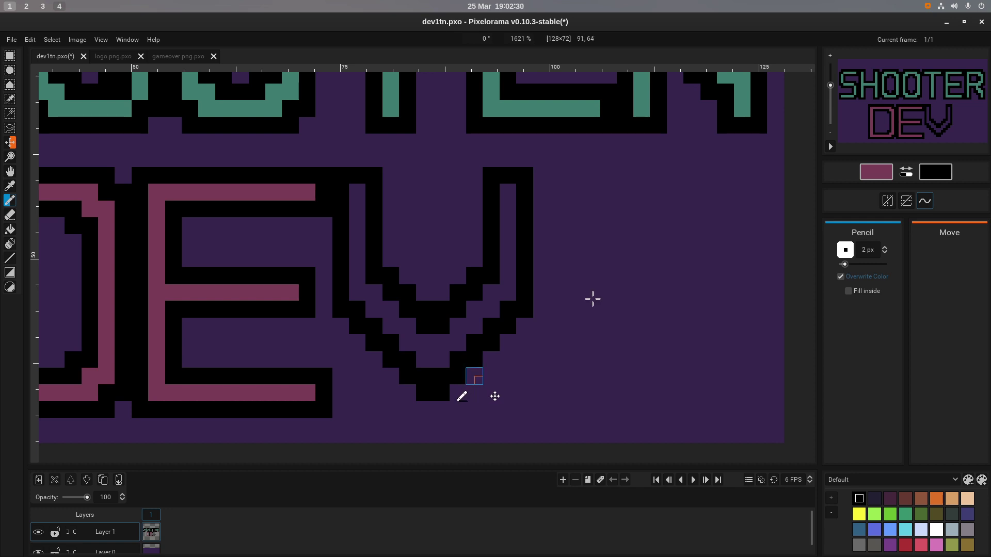
pyautogui.press('e')
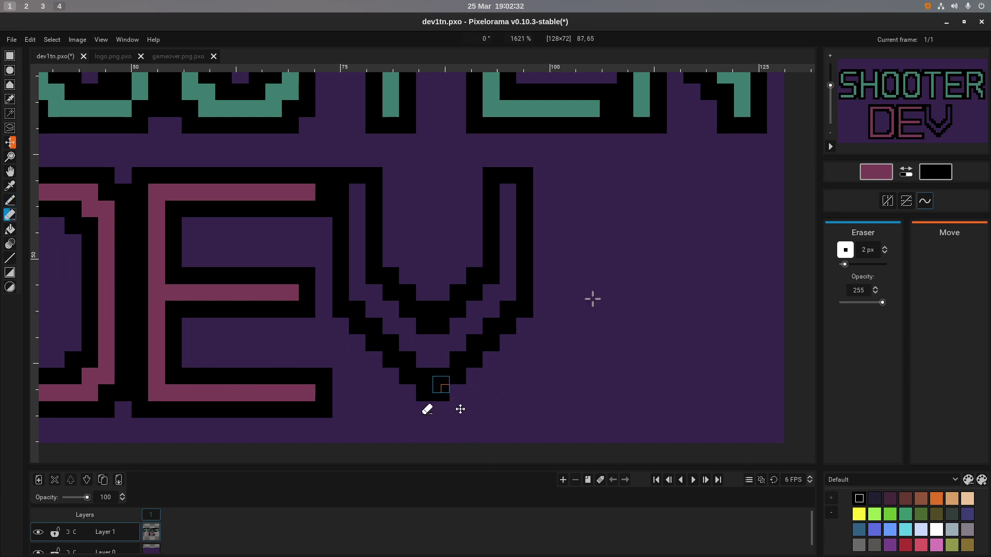
pyautogui.moveTo(436, 385)
pyautogui.mouseDown()
pyautogui.moveTo(425, 391)
pyautogui.moveTo(433, 405)
pyautogui.moveTo(442, 377)
pyautogui.moveTo(458, 376)
pyautogui.moveTo(457, 359)
pyautogui.moveTo(441, 376)
pyautogui.moveTo(407, 376)
pyautogui.moveTo(408, 368)
pyautogui.mouseUp()
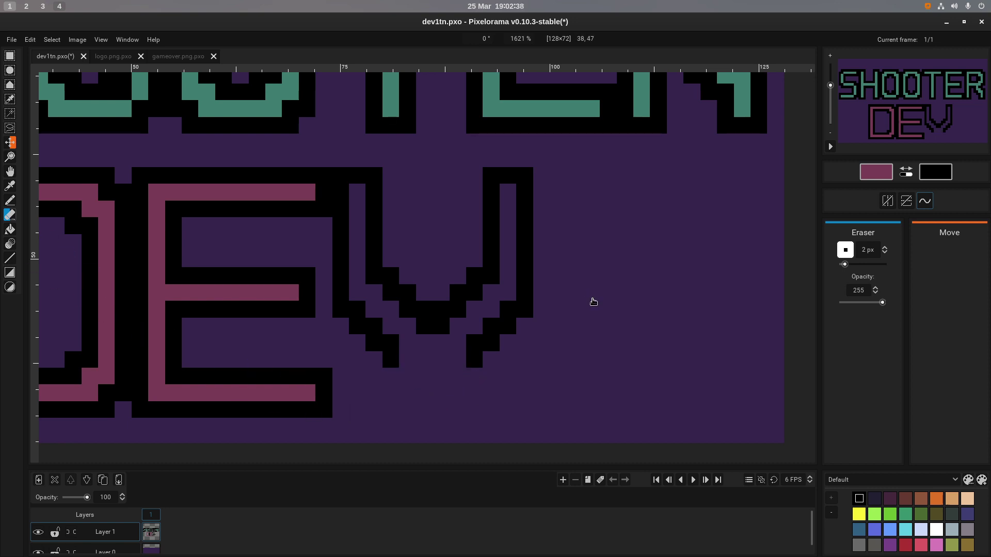
# Extend the open ends of the V's outer outline 2 px straight down on both sides with the black 2 px Pencil.
pyautogui.press('p')
pyautogui.click(391, 376)
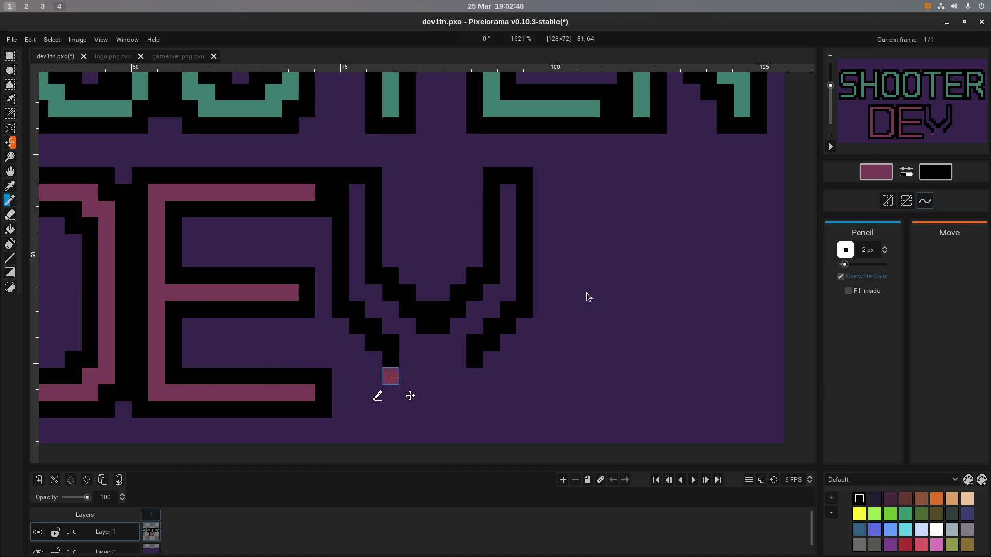
pyautogui.hotkey('ctrl', 'z')
pyautogui.press('x')
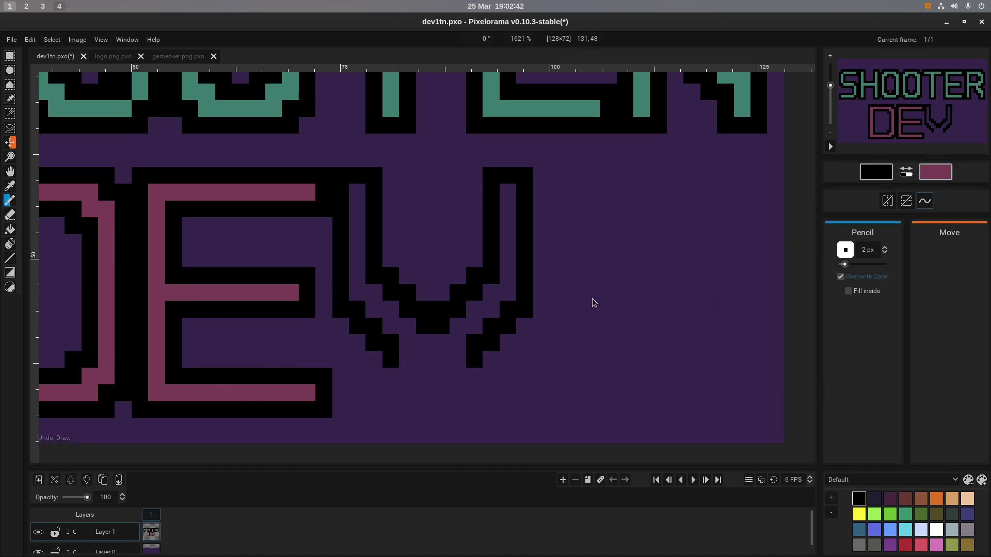
pyautogui.click(390, 376)
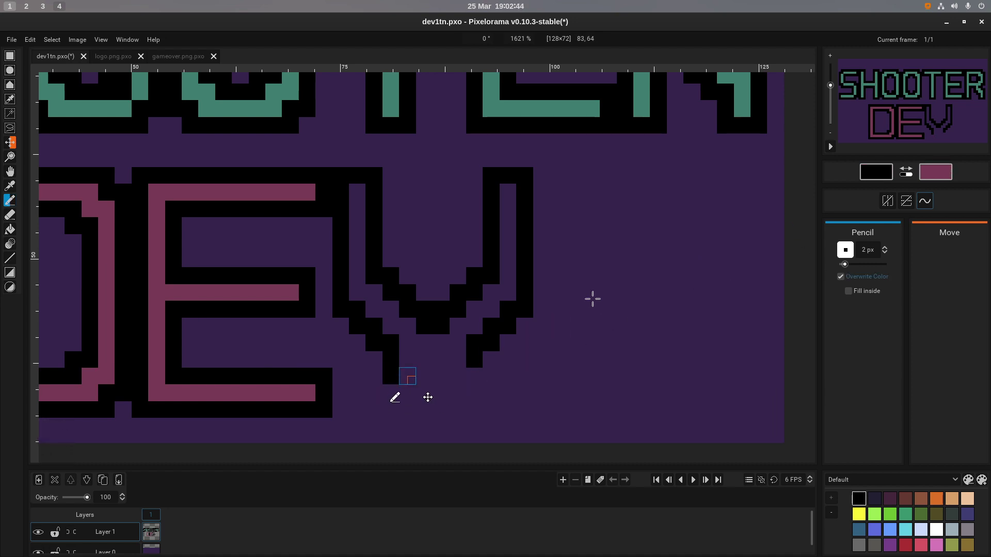
pyautogui.click(474, 376)
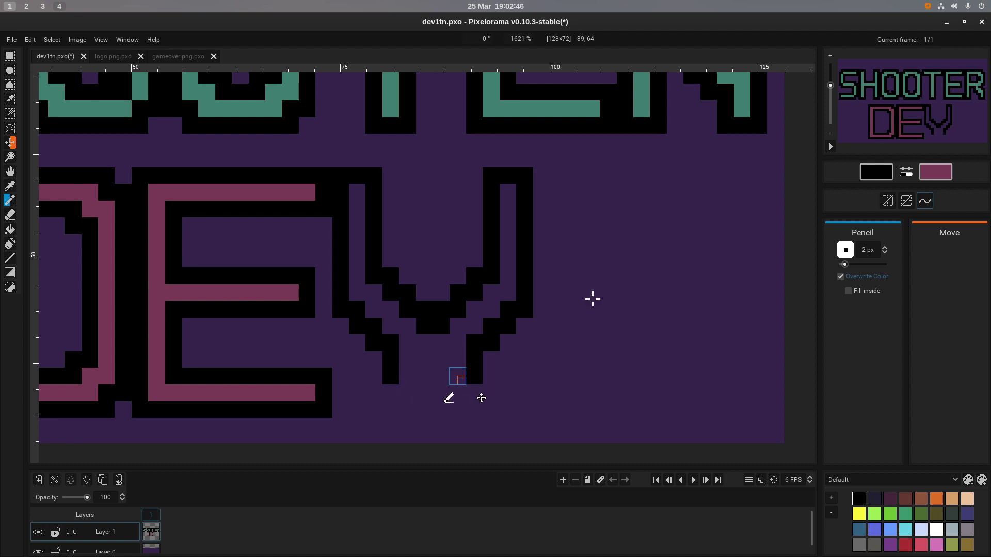
# Step the V's outer outline inward and down on both sides, and close it with a flat black bottom edge.
pyautogui.click(458, 376)
pyautogui.click(457, 393)
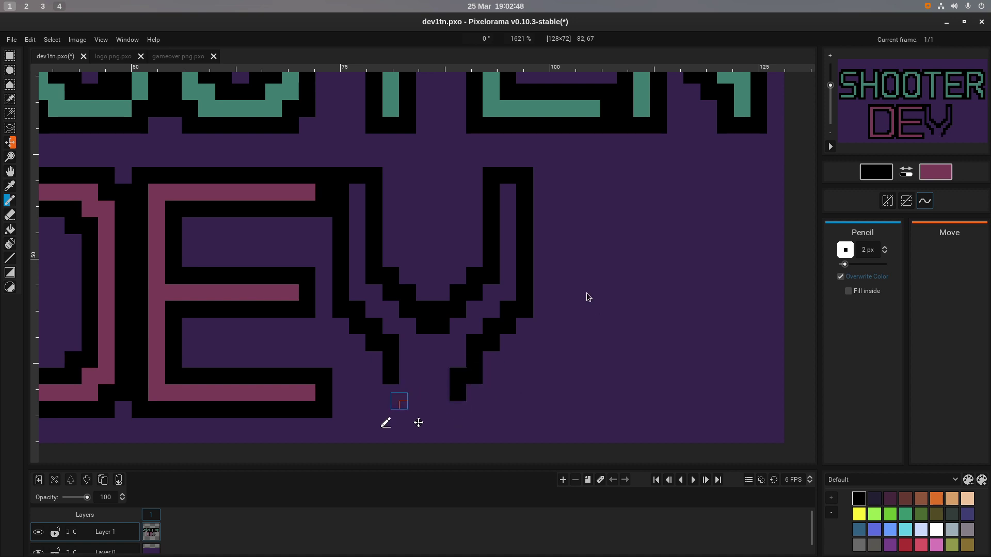
pyautogui.click(407, 384)
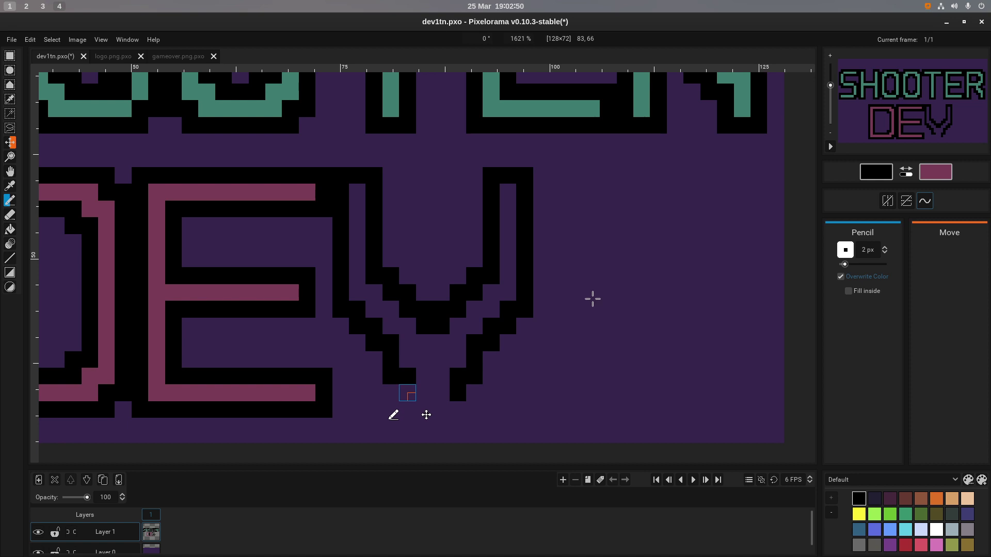
pyautogui.click(407, 392)
pyautogui.moveTo(408, 410); pyautogui.dragTo(457, 410)
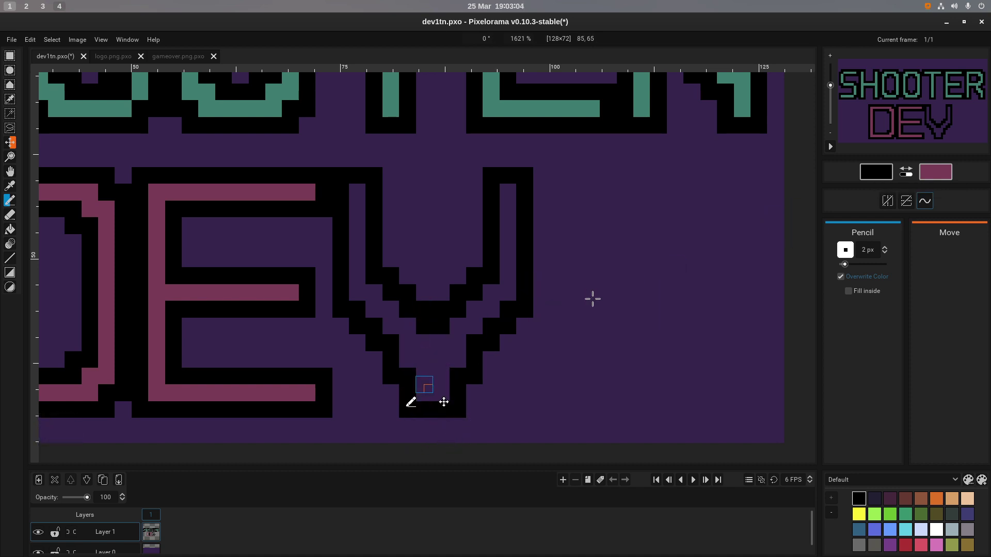
# Undo the V's flat bottom edge and redraw it in black 2 px higher.
pyautogui.hotkey('ctrl', 'z')
pyautogui.hotkey('ctrl', 'z')
pyautogui.hotkey('ctrl', 'z')
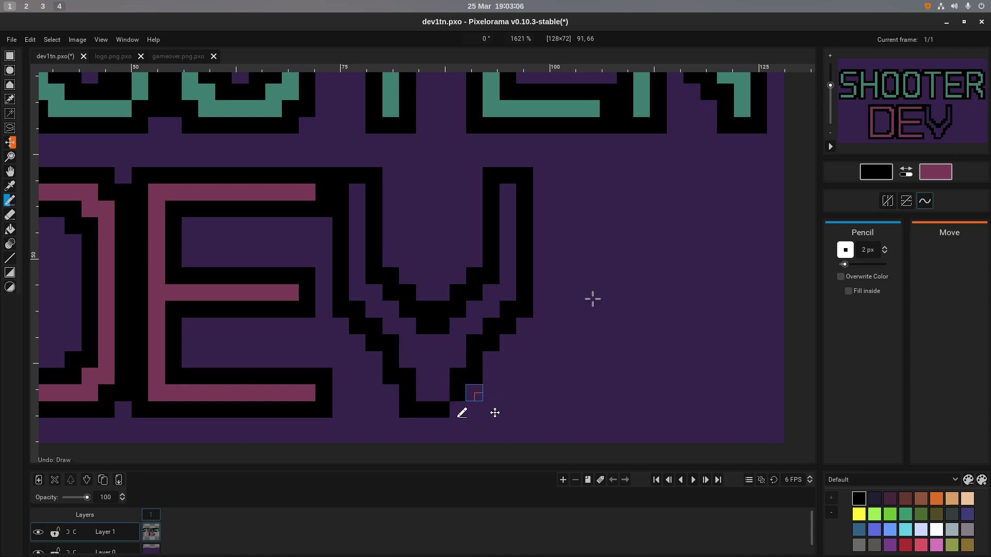
pyautogui.moveTo(437, 391); pyautogui.dragTo(424, 384)
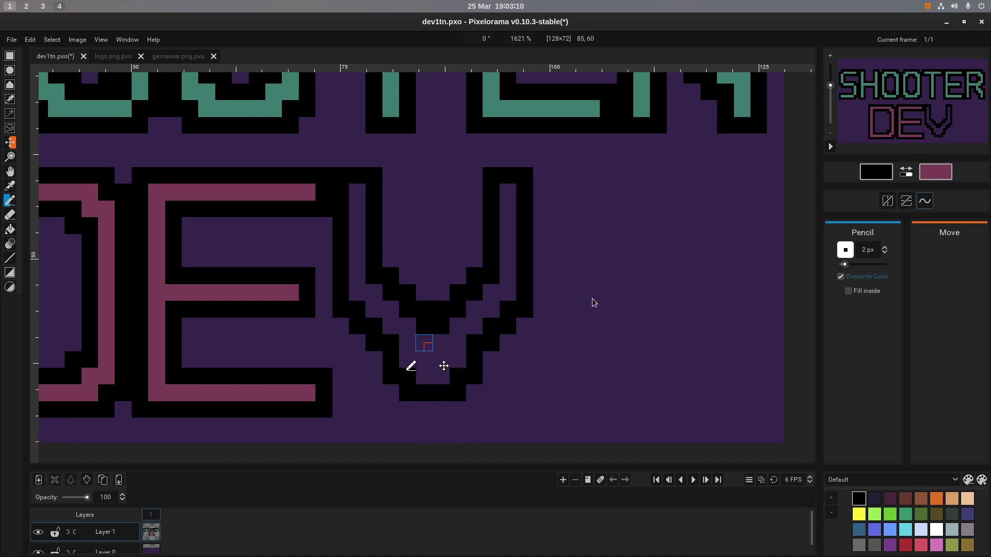
# Try extending the V's inner black point 2 px downward, and undo it.
pyautogui.moveTo(424, 342); pyautogui.dragTo(442, 343)
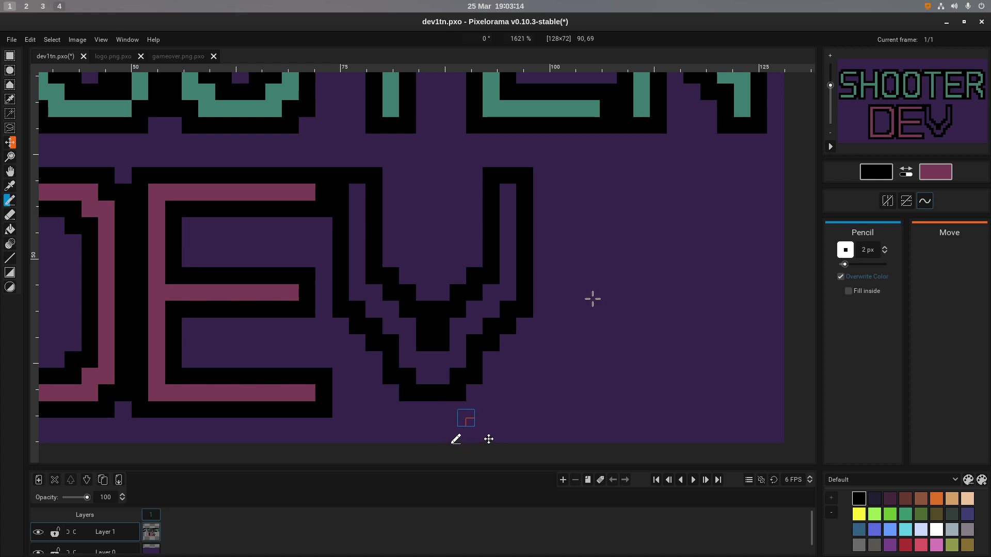
pyautogui.hotkey('ctrl', 'z')
pyautogui.hotkey('ctrl', 'z')
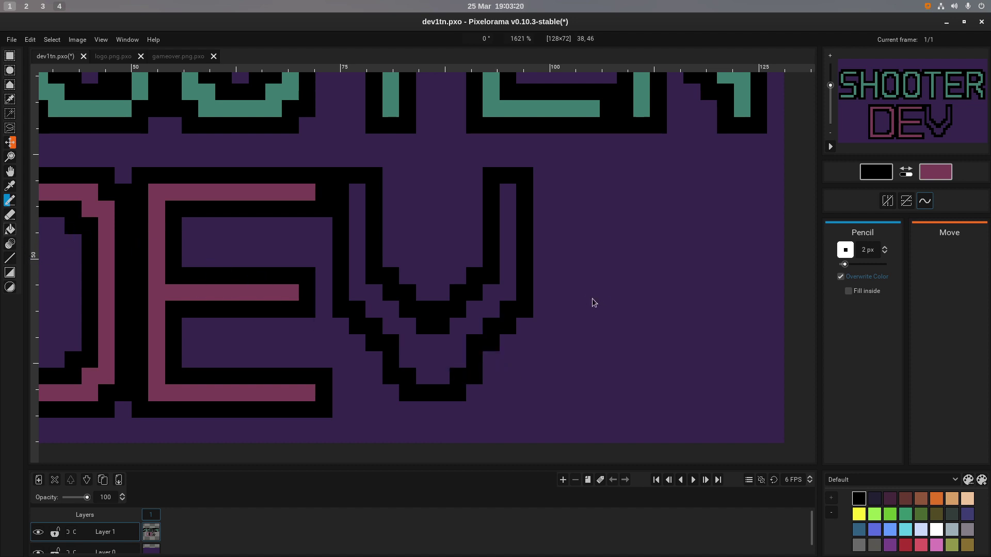
# Thin the inner corners of the V's lower outer diagonals and erase its flat bottom edge with the 2 px Eraser.
pyautogui.press('e')
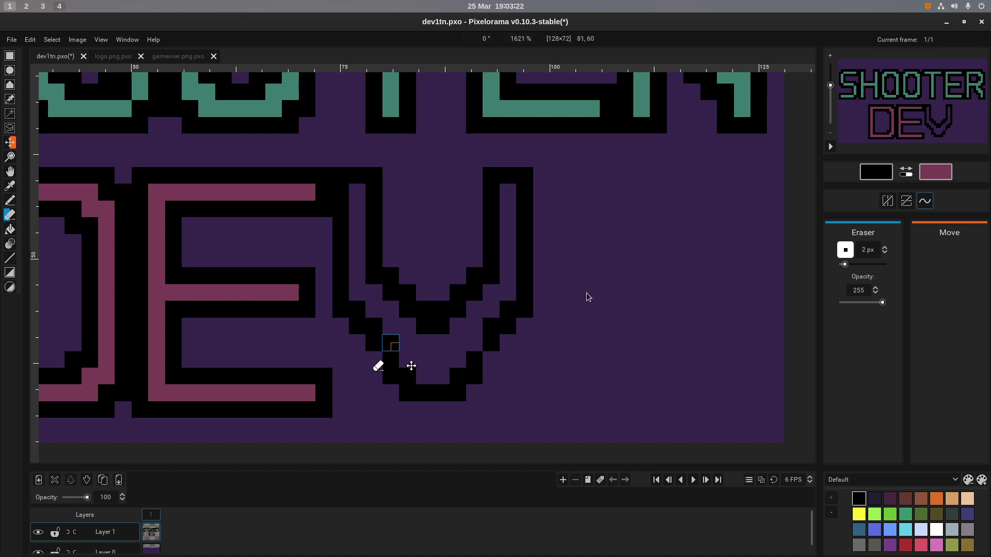
pyautogui.moveTo(394, 348)
pyautogui.mouseDown()
pyautogui.moveTo(378, 365)
pyautogui.moveTo(395, 372)
pyautogui.mouseUp()
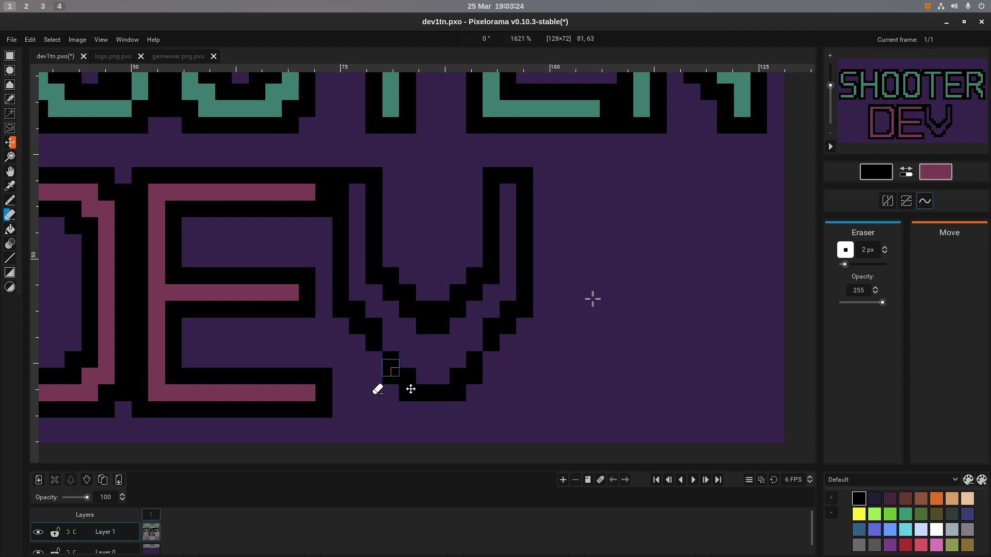
pyautogui.hotkey('ctrl', 'z')
pyautogui.moveTo(391, 393)
pyautogui.mouseDown()
pyautogui.moveTo(408, 380)
pyautogui.moveTo(457, 379)
pyautogui.moveTo(457, 393)
pyautogui.moveTo(407, 392)
pyautogui.mouseUp()
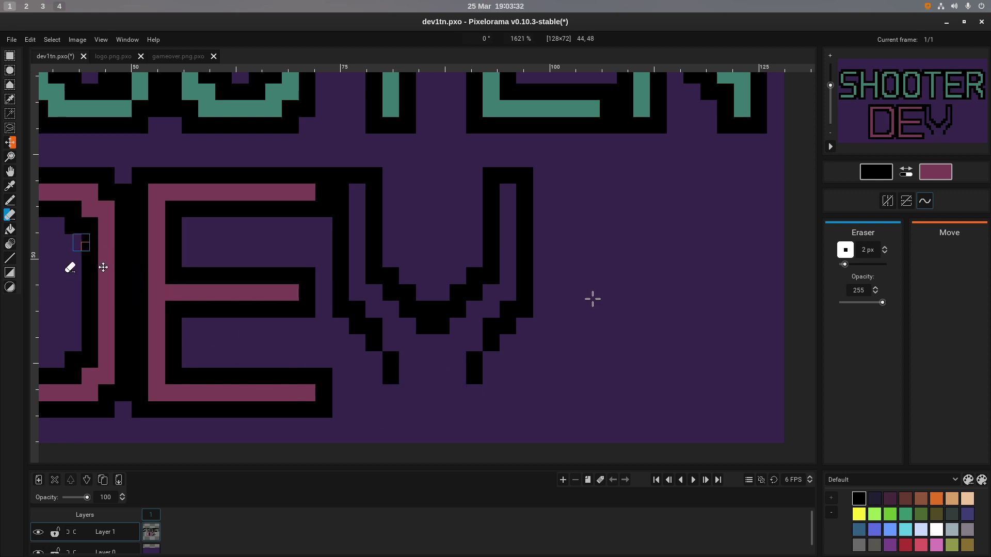
# Thicken the lower step of the V's outer diagonals with the 2 px Pencil and close the outline with an 8 px flat bottom edge.
pyautogui.click(10, 200)
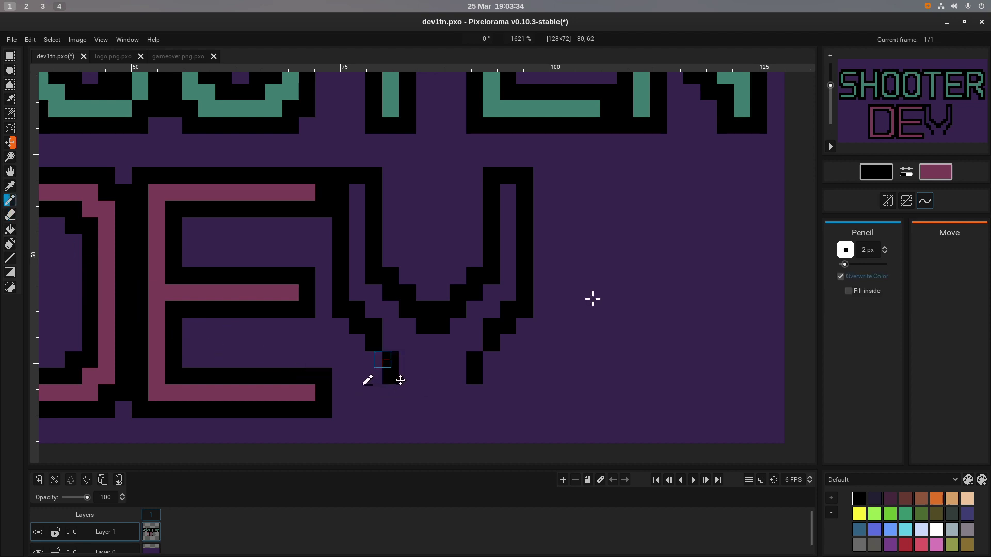
pyautogui.click(374, 360)
pyautogui.click(490, 360)
pyautogui.click(474, 393)
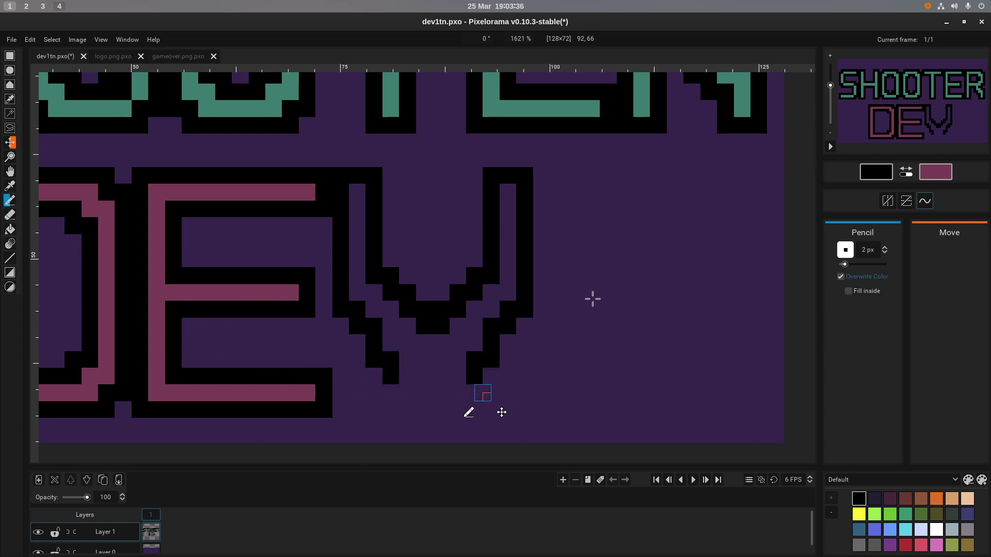
pyautogui.click(391, 393)
pyautogui.moveTo(390, 392)
pyautogui.mouseDown()
pyautogui.moveTo(407, 409)
pyautogui.moveTo(458, 410)
pyautogui.mouseUp()
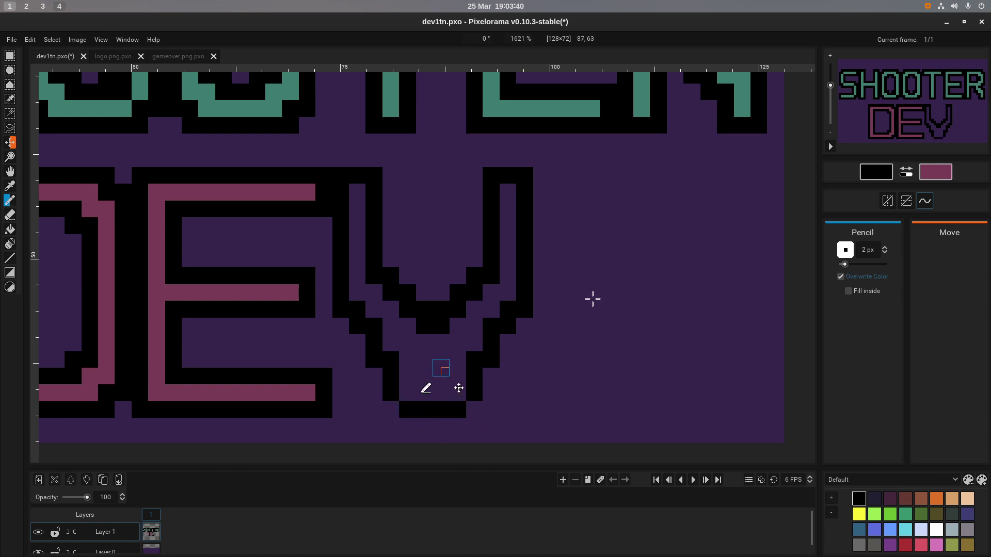
# Shift the V's inner black point 2 px lower, adding black beneath it and erasing the surplus above with the Eraser.
pyautogui.moveTo(424, 343); pyautogui.dragTo(441, 343)
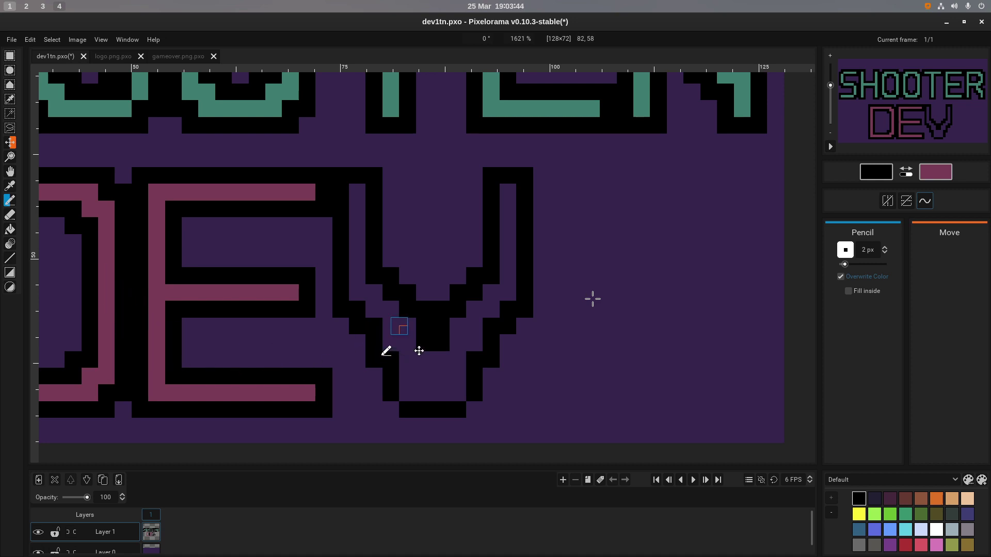
pyautogui.moveTo(401, 326)
pyautogui.mouseDown()
pyautogui.moveTo(457, 327)
pyautogui.moveTo(457, 334)
pyautogui.mouseUp()
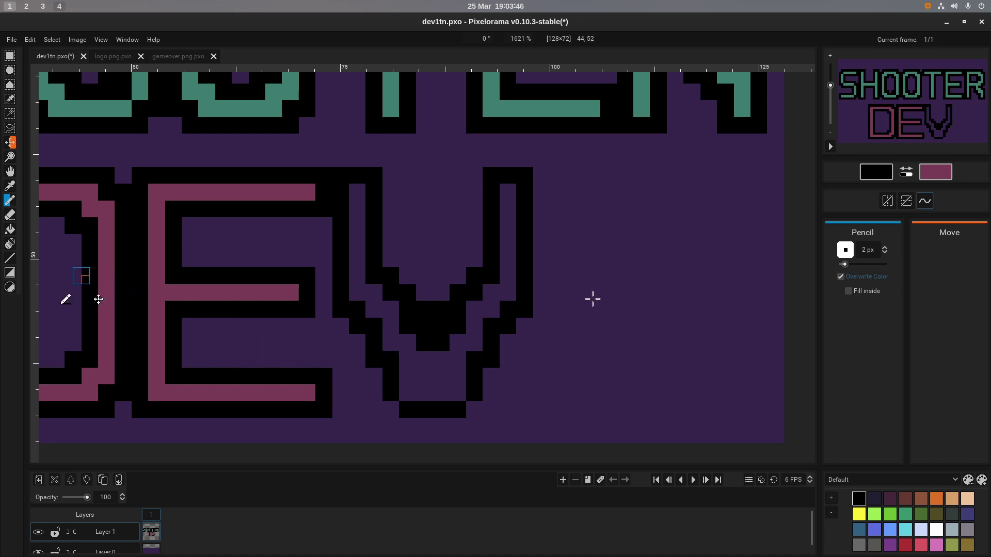
pyautogui.press('e')
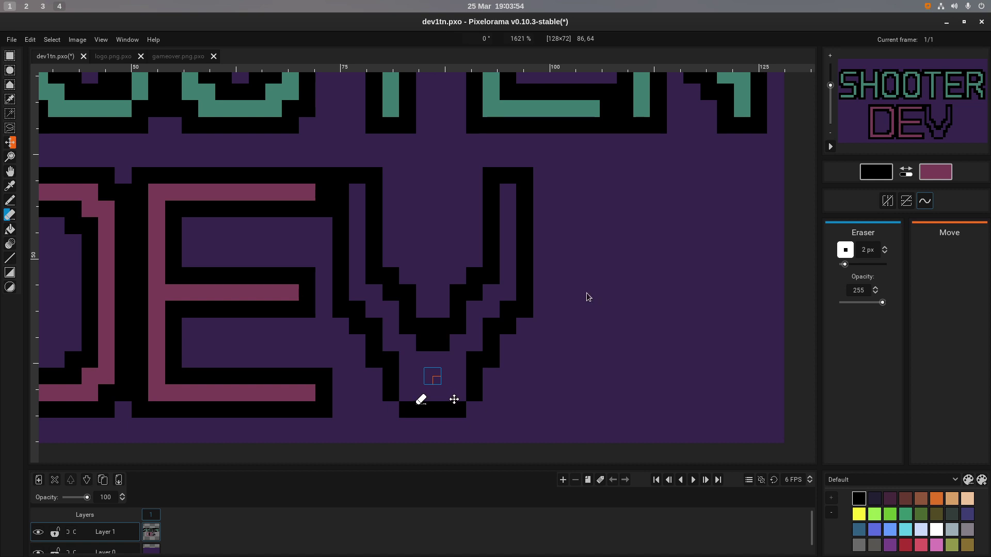
# Try lengthening the V's inner black point 4 px downward with the Pencil, and undo it.
pyautogui.click(10, 200)
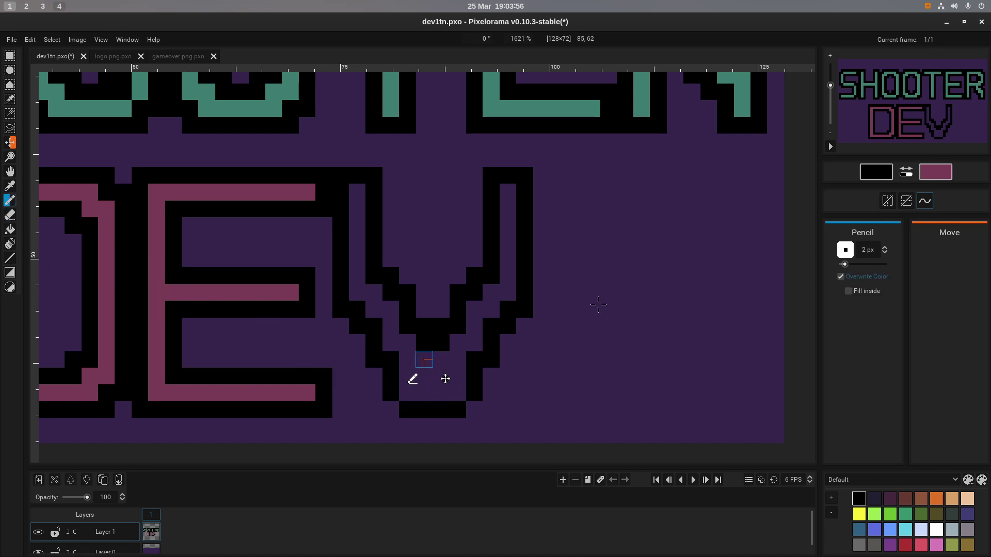
pyautogui.click(433, 356)
pyautogui.click(440, 376)
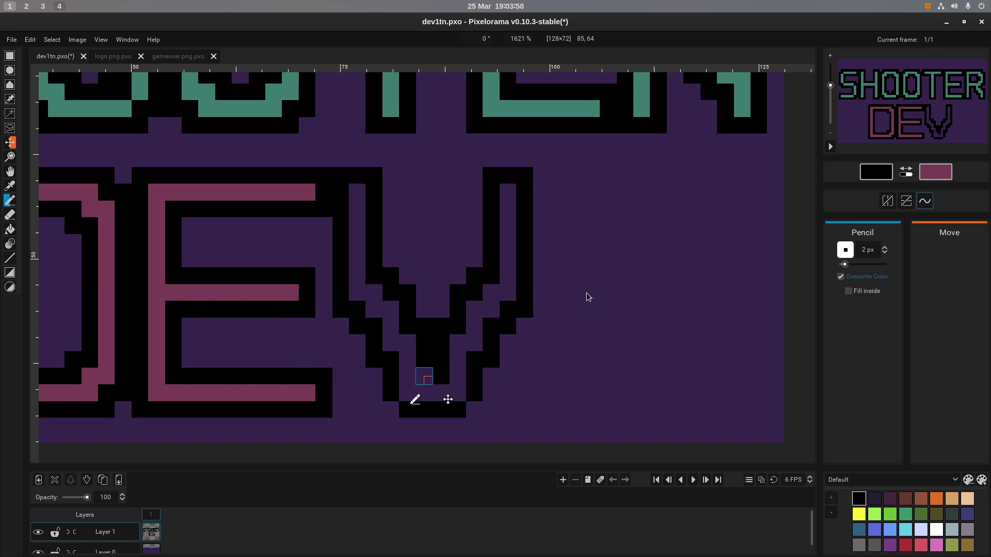
pyautogui.click(424, 377)
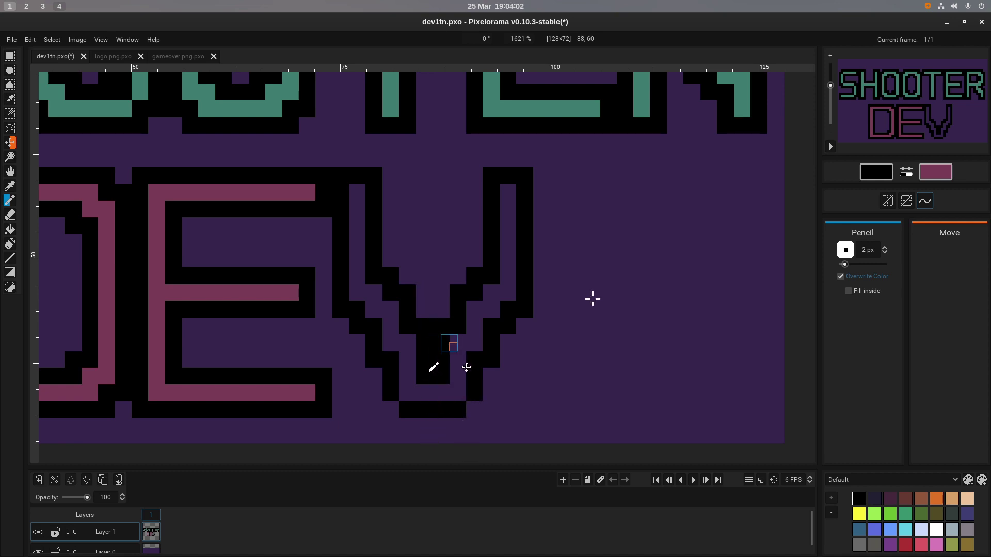
pyautogui.hotkey('ctrl', 'z')
pyautogui.hotkey('ctrl', 'z')
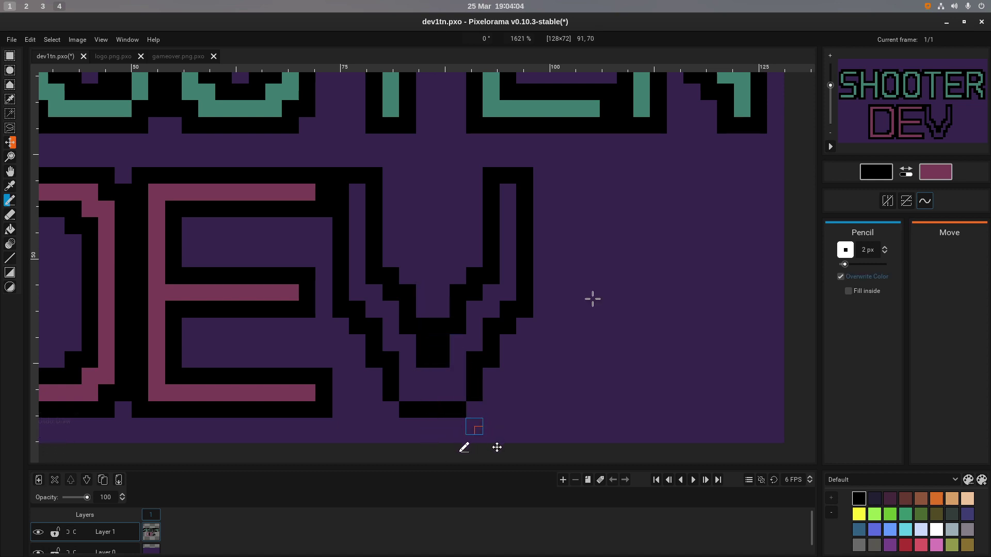
pyautogui.hotkey('ctrl', 'z')
pyautogui.hotkey('ctrl', 'z')
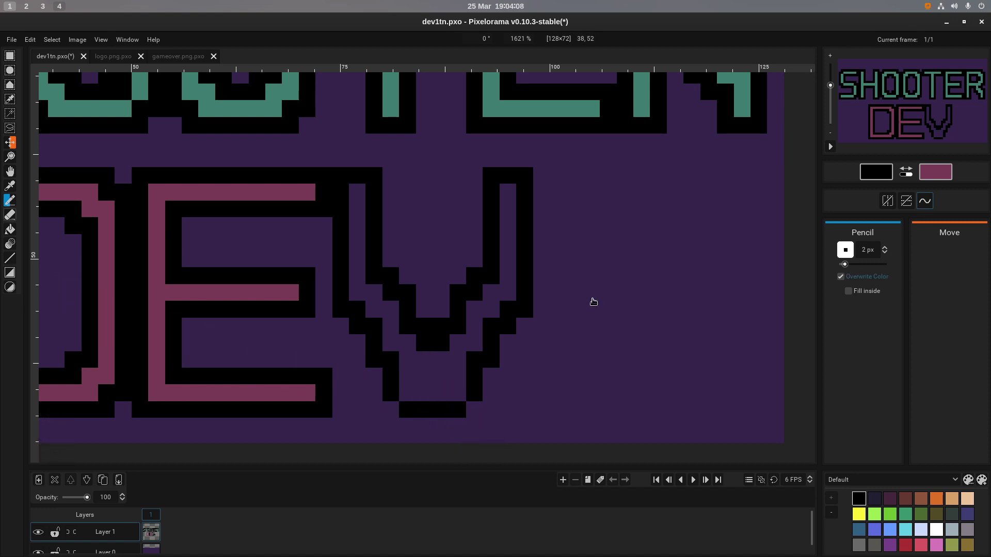
# Erase the V's flat bottom edge and the vertical ends beside it, and return to the Pencil.
pyautogui.press('e')
pyautogui.moveTo(408, 410)
pyautogui.mouseDown()
pyautogui.moveTo(466, 418)
pyautogui.moveTo(391, 392)
pyautogui.moveTo(474, 393)
pyautogui.mouseUp()
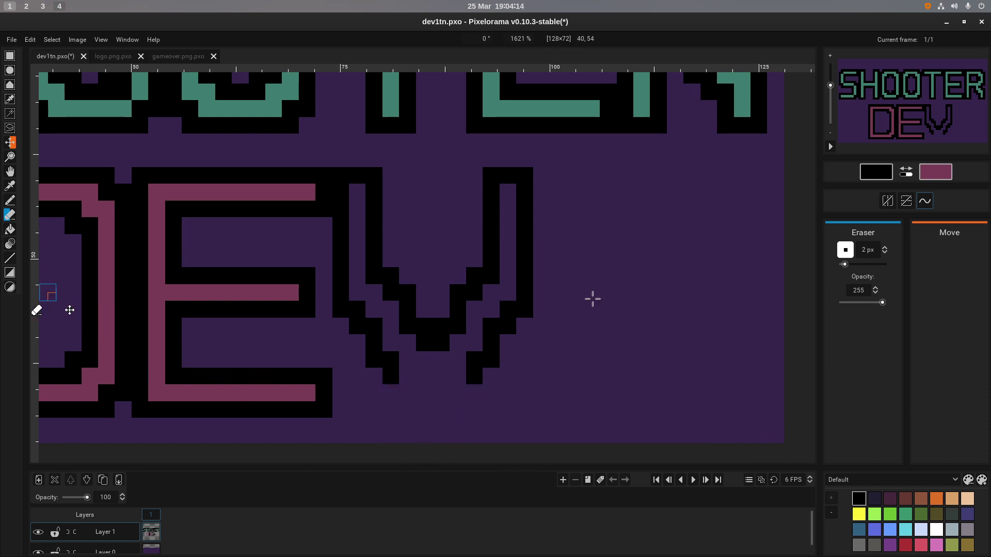
pyautogui.press('b')
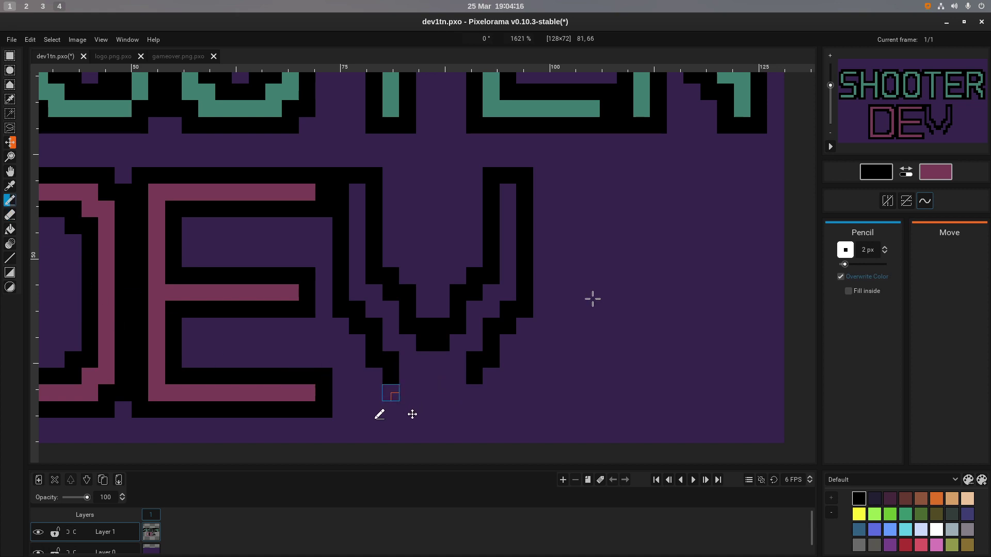
# Try closing the V's outer outline with a wide stepped black bottom, and undo the strokes.
pyautogui.moveTo(391, 392)
pyautogui.mouseDown()
pyautogui.moveTo(409, 392)
pyautogui.moveTo(424, 410)
pyautogui.moveTo(441, 409)
pyautogui.moveTo(458, 391)
pyautogui.moveTo(457, 401)
pyautogui.mouseUp()
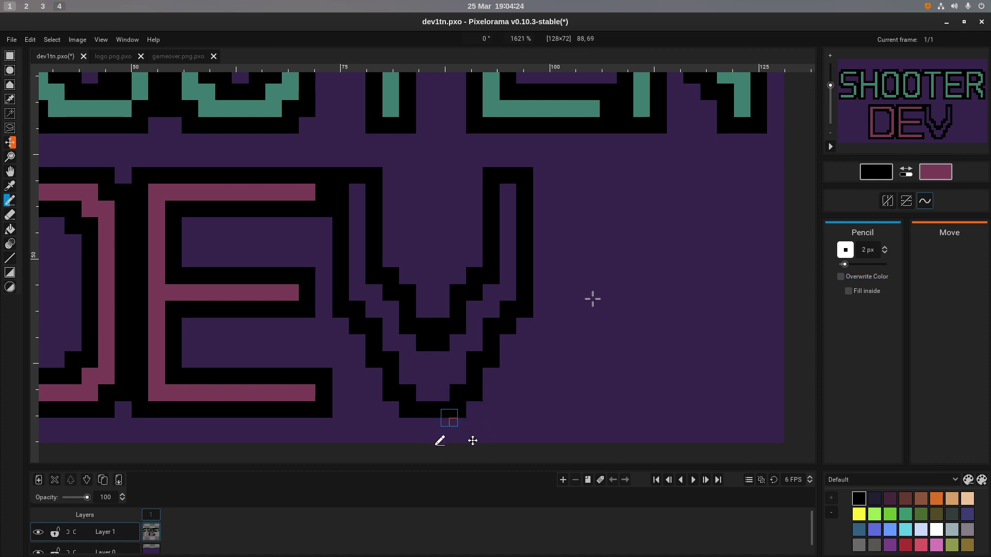
pyautogui.hotkey('ctrl', 'z')
pyautogui.hotkey('ctrl', 'z')
pyautogui.hotkey('ctrl', 'z')
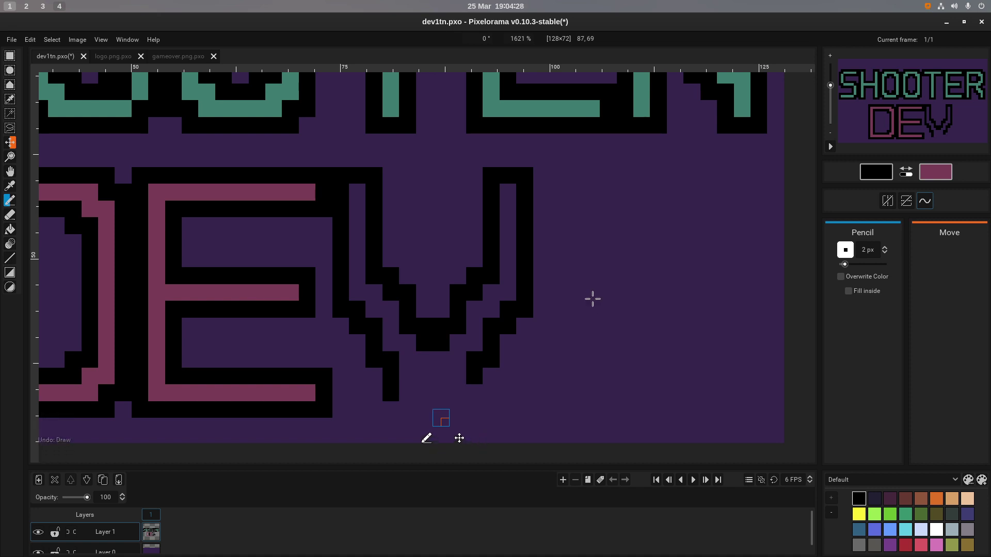
pyautogui.hotkey('ctrl', 'z')
# Redraw the V's outer tip in black, stepping inward on both sides to a 4 px wide point.
pyautogui.click(408, 376)
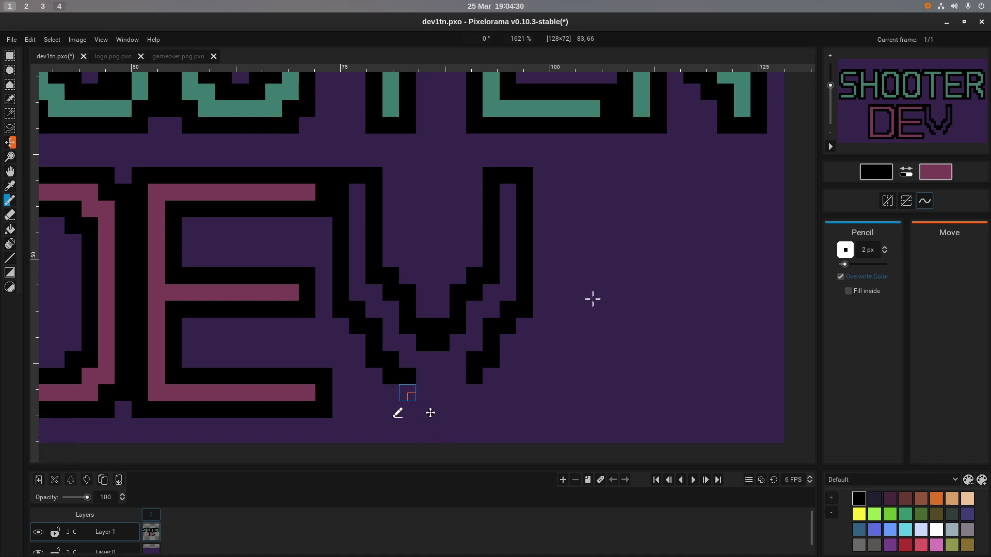
pyautogui.click(408, 393)
pyautogui.click(424, 392)
pyautogui.hotkey('ctrl', 'z')
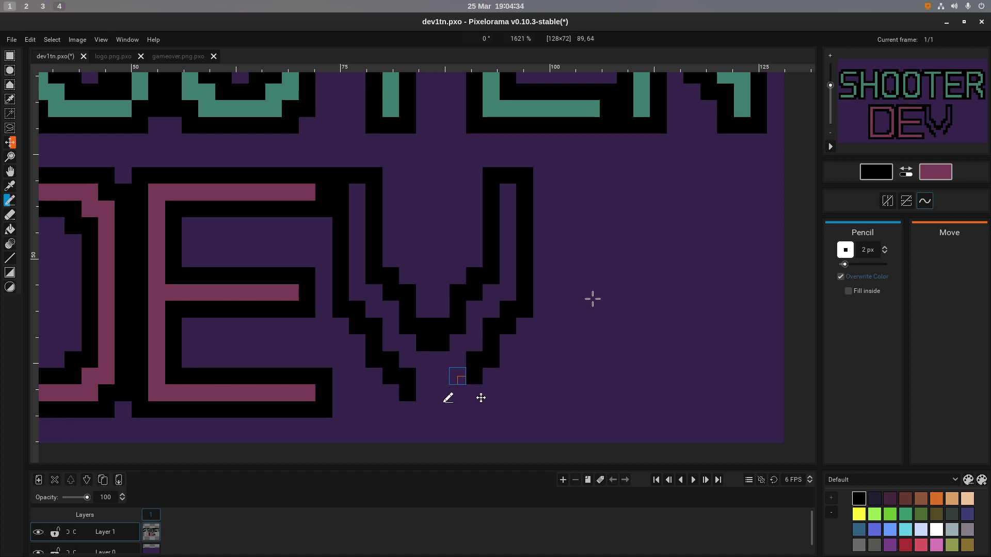
pyautogui.click(458, 376)
pyautogui.click(458, 393)
pyautogui.click(441, 393)
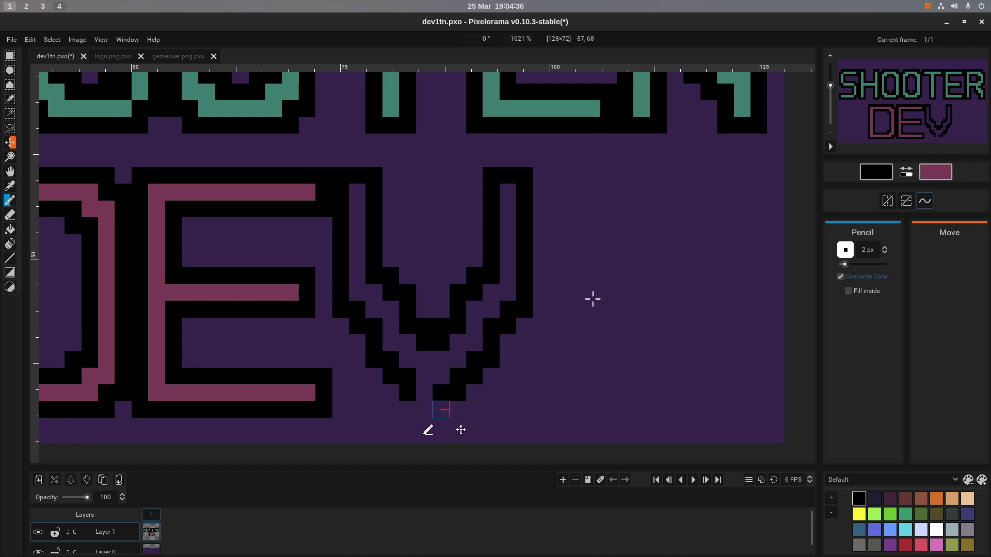
pyautogui.click(441, 410)
pyautogui.click(424, 392)
pyautogui.click(424, 409)
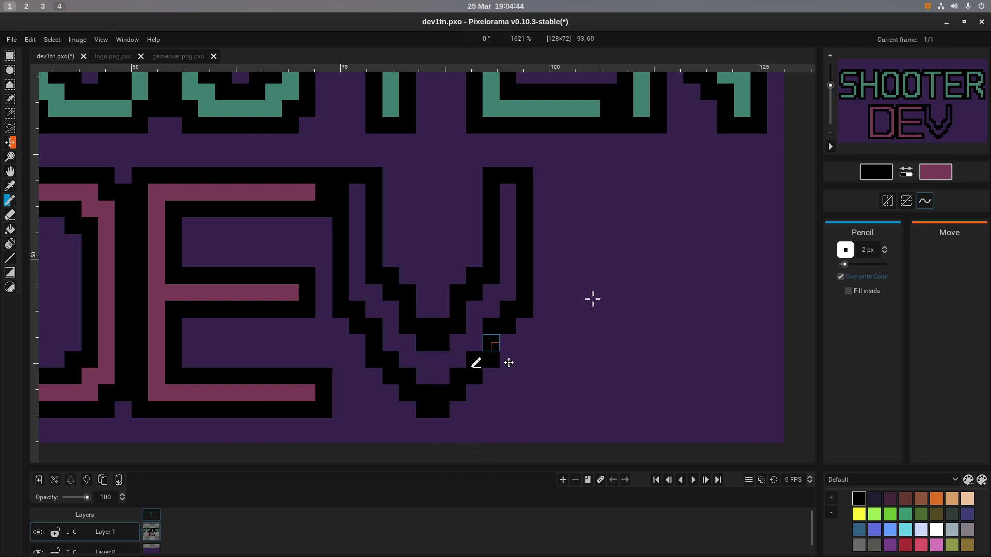
# Make pink the active colour and bucket-fill the V's interior with it.
pyautogui.press('x')
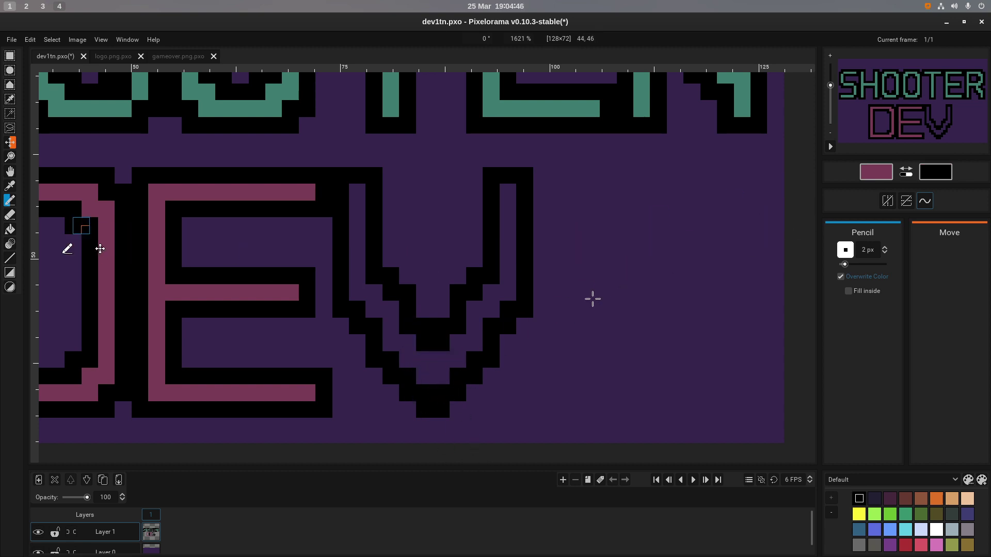
pyautogui.press('b')
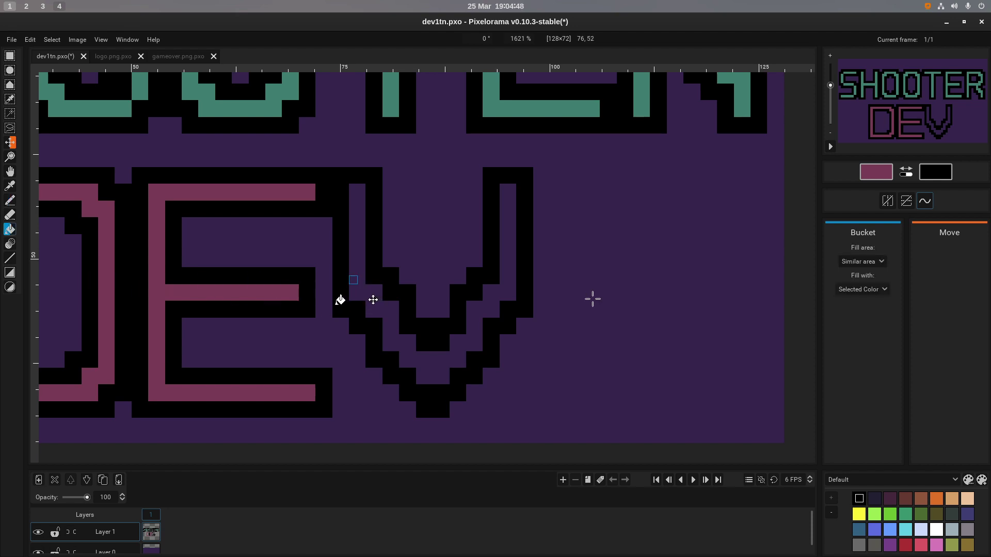
pyautogui.click(357, 279)
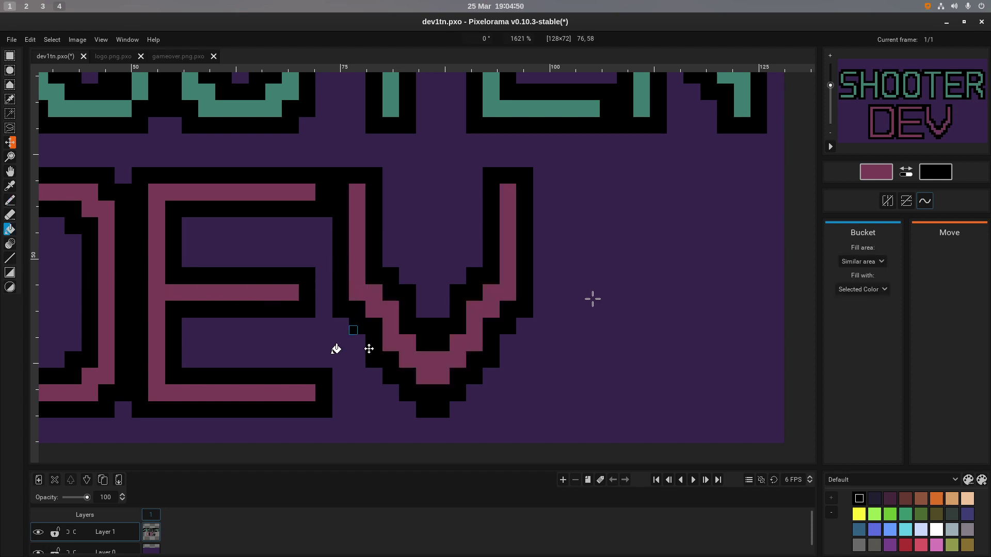
# Try extending the V's pink fill 2 px down into its black tip with the Pencil, and undo it.
pyautogui.scroll(-8, 353, 332)
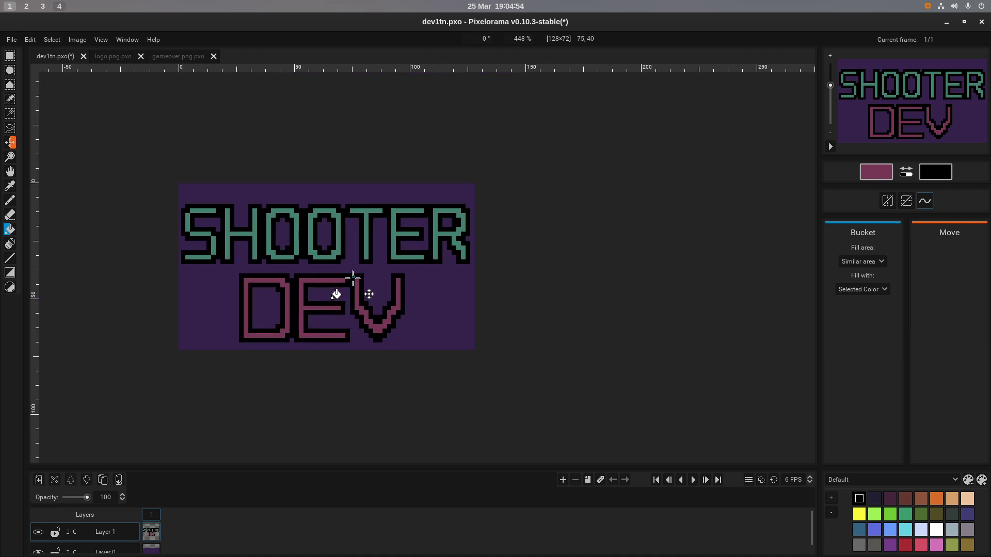
pyautogui.scroll(8, 352, 333)
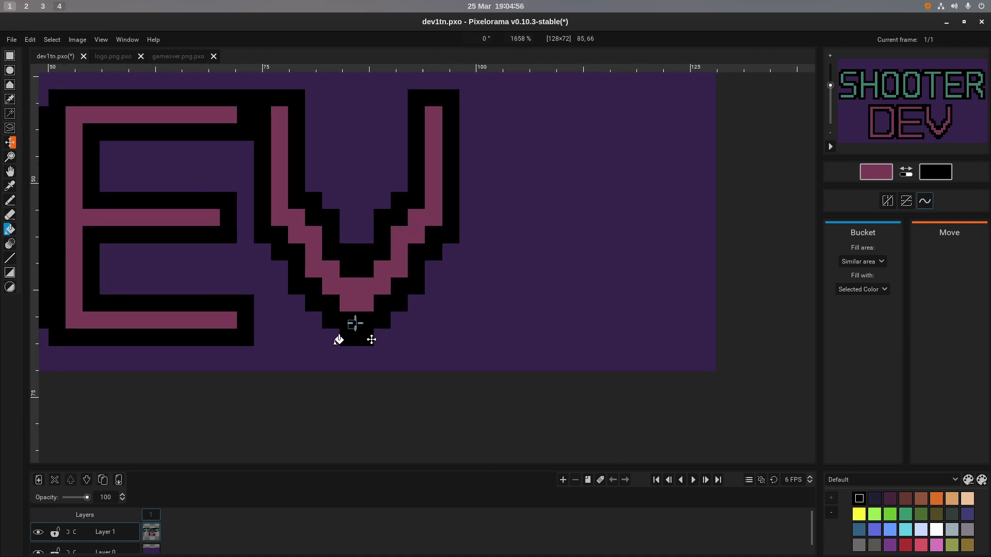
pyautogui.press('p')
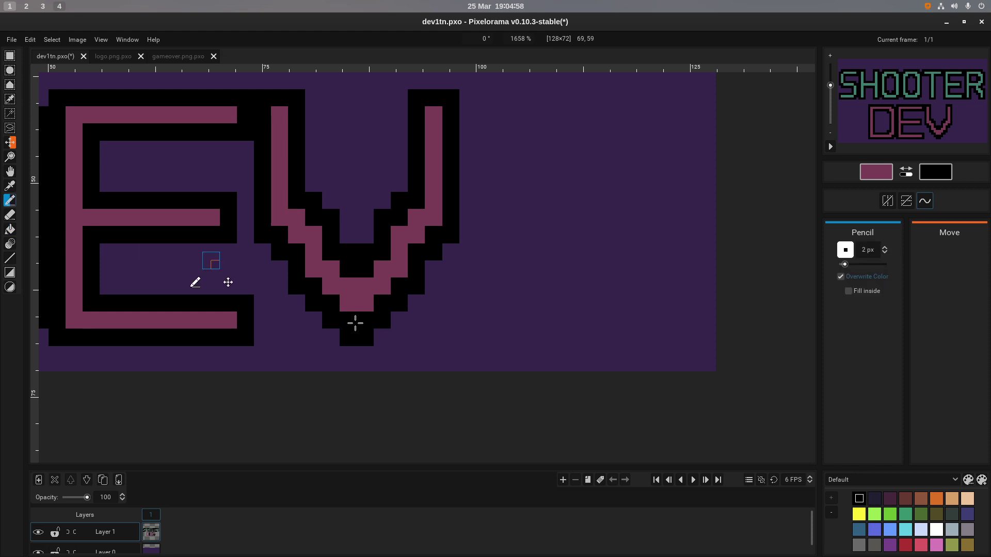
pyautogui.click(355, 324)
pyautogui.click(367, 321)
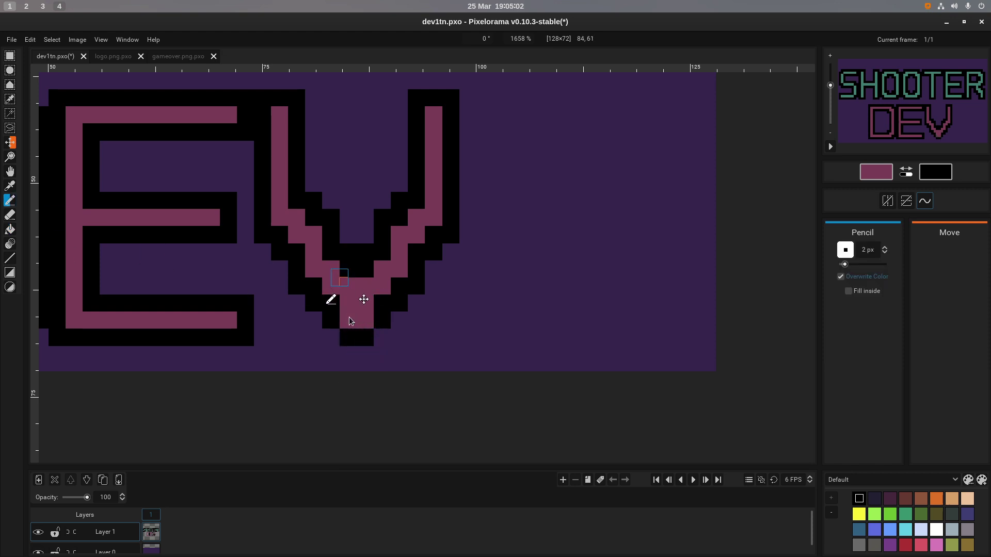
pyautogui.hotkey('ctrl', 'z')
pyautogui.hotkey('ctrl', 'z')
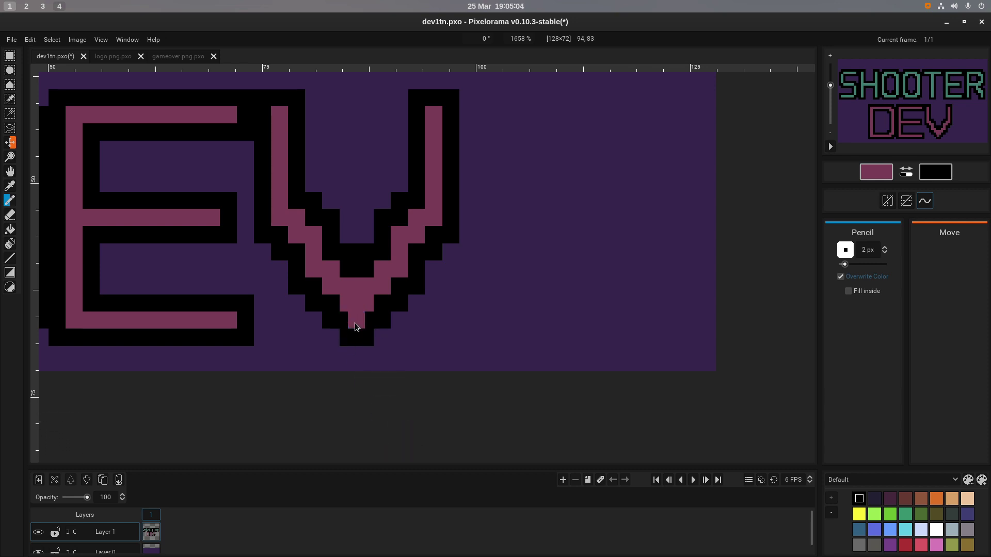
# Check the finished SHOOTER DEV lettering as a whole at several zoom levels.
pyautogui.scroll(-3, 370, 336)
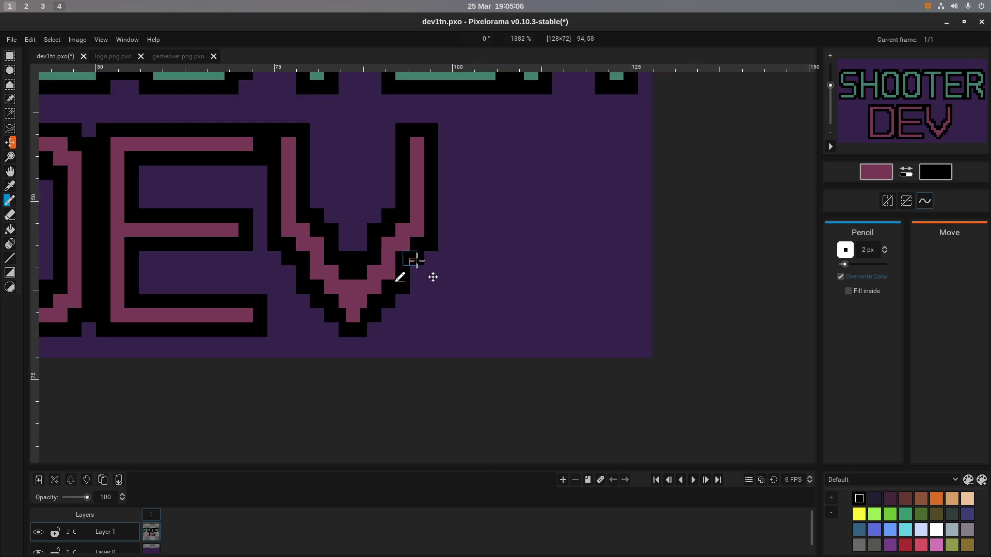
pyautogui.scroll(-3, 531, 272)
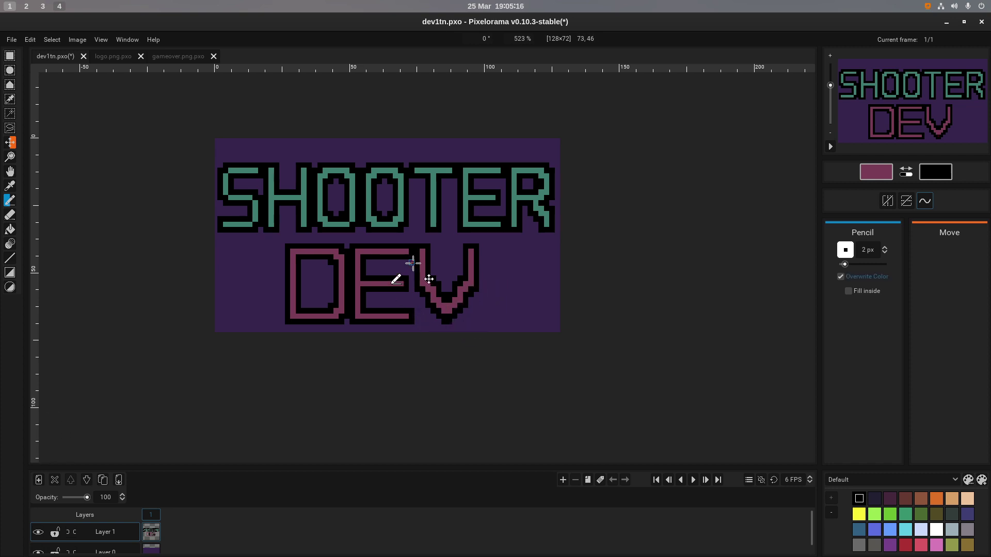
pyautogui.scroll(-1, 412, 263)
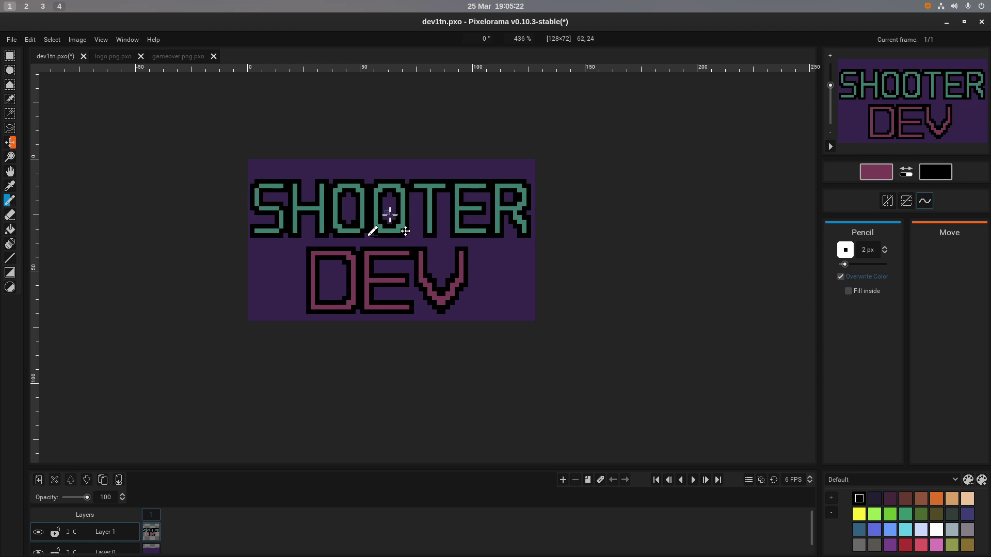
pyautogui.scroll(4, 390, 214)
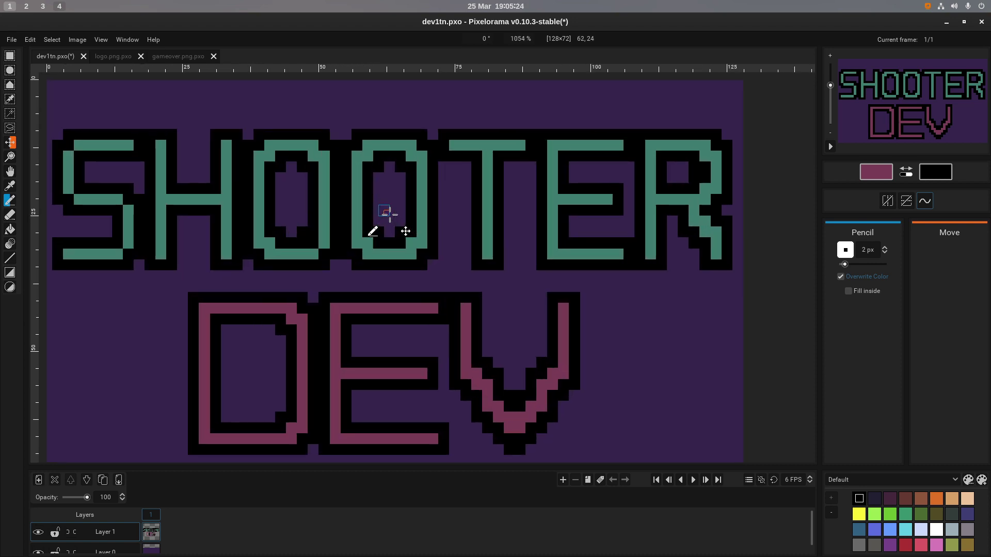
pyautogui.scroll(-3, 389, 214)
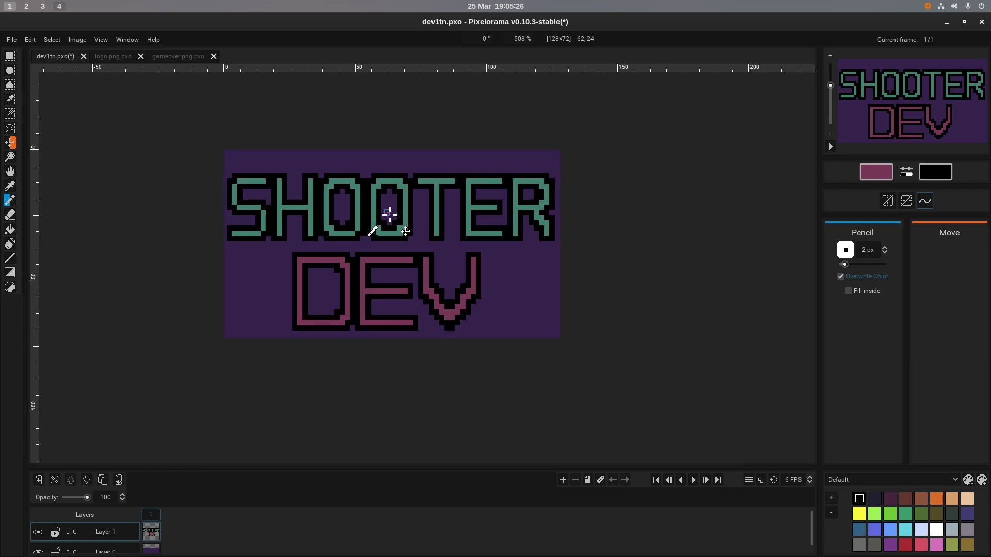
pyautogui.scroll(2, 390, 214)
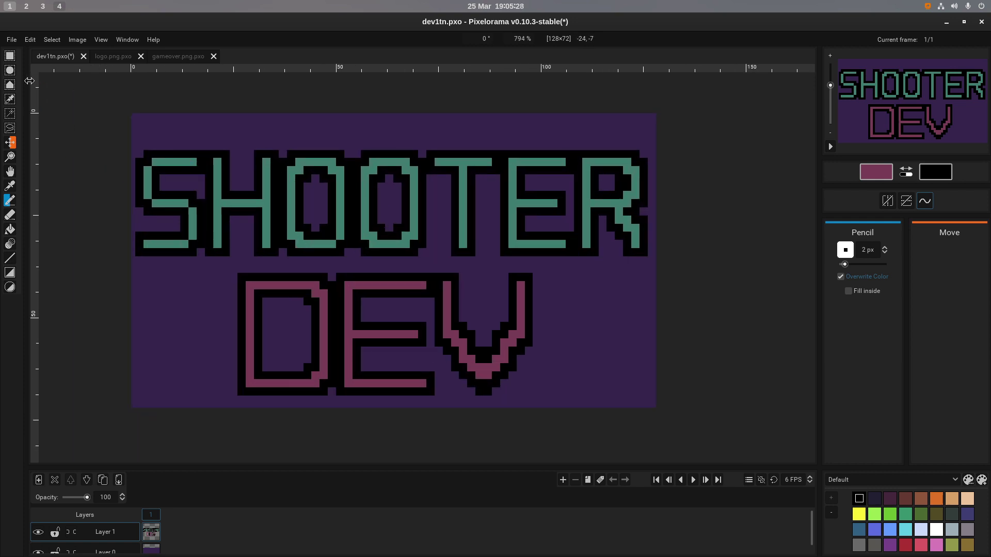
pyautogui.click(76, 41)
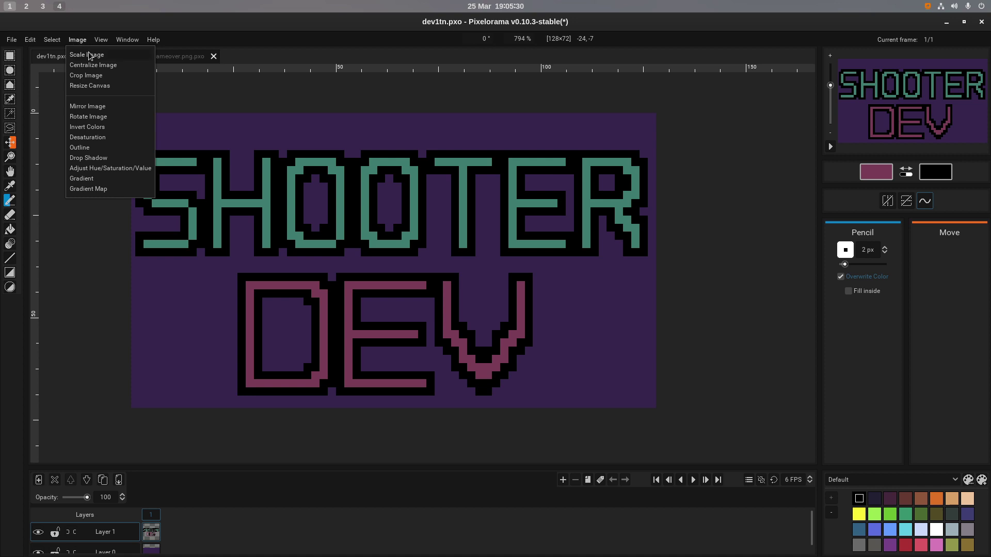
pyautogui.click(87, 54)
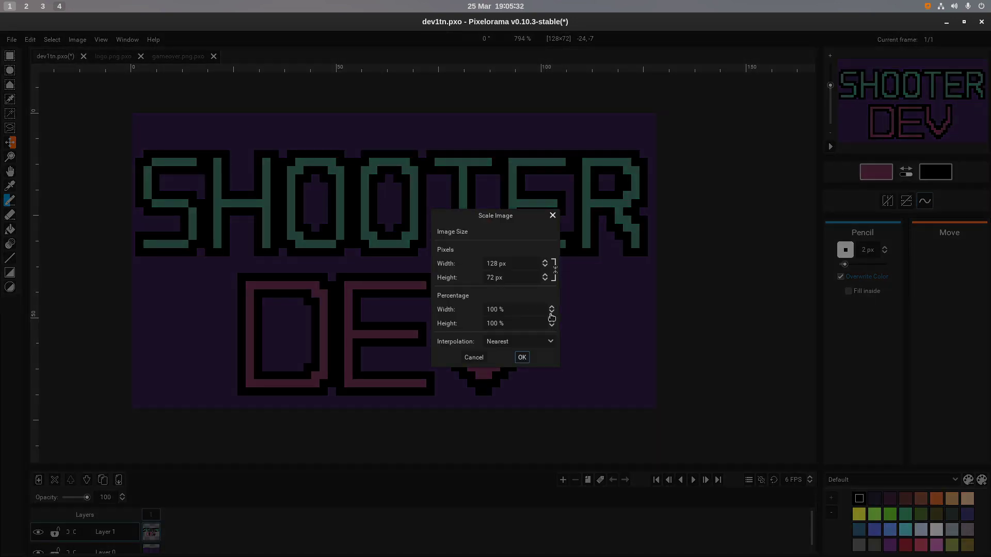
pyautogui.click(552, 312)
pyautogui.click(476, 358)
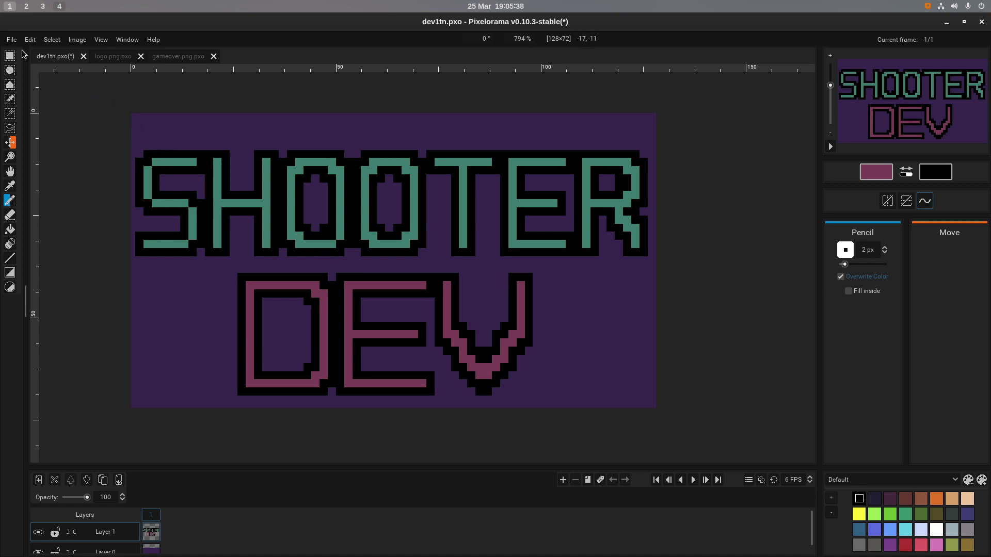
# Save the project under its existing name, dev1tn.pxo.
pyautogui.click(12, 39)
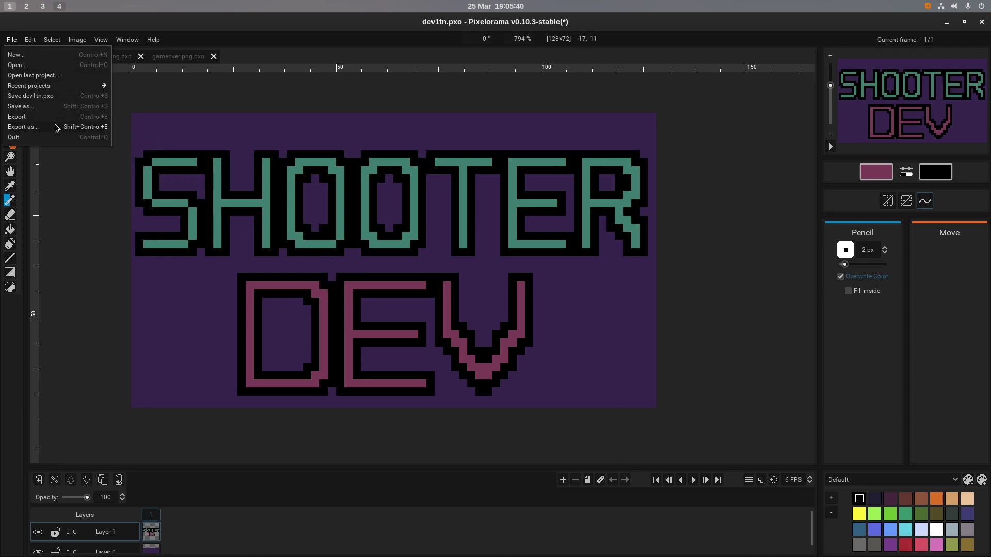
pyautogui.click(56, 96)
pyautogui.click(11, 40)
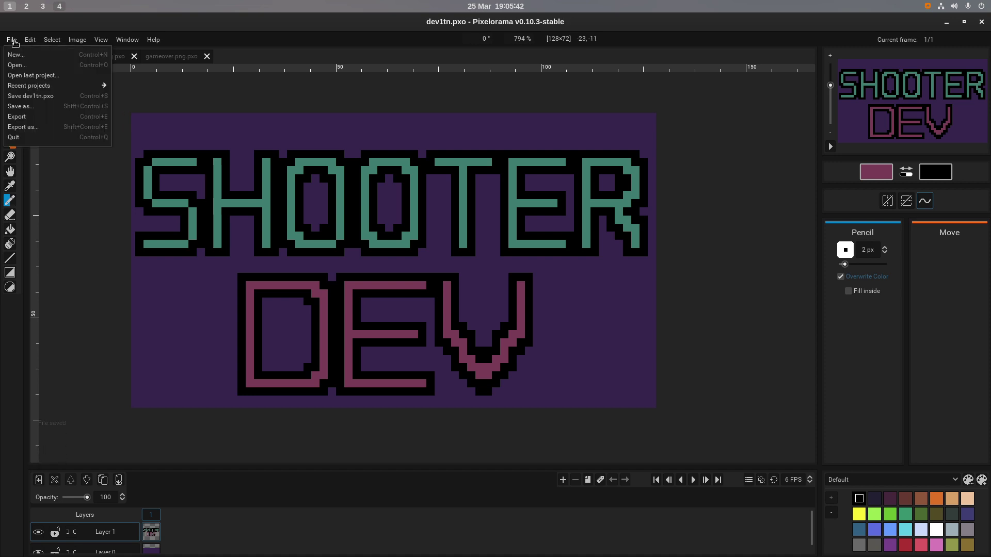
pyautogui.click(31, 127)
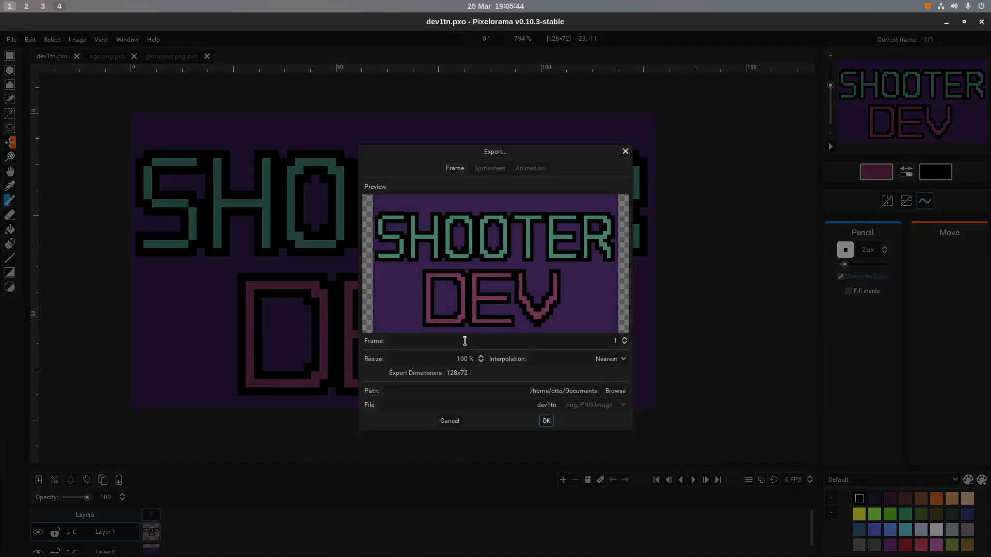
pyautogui.click(480, 364)
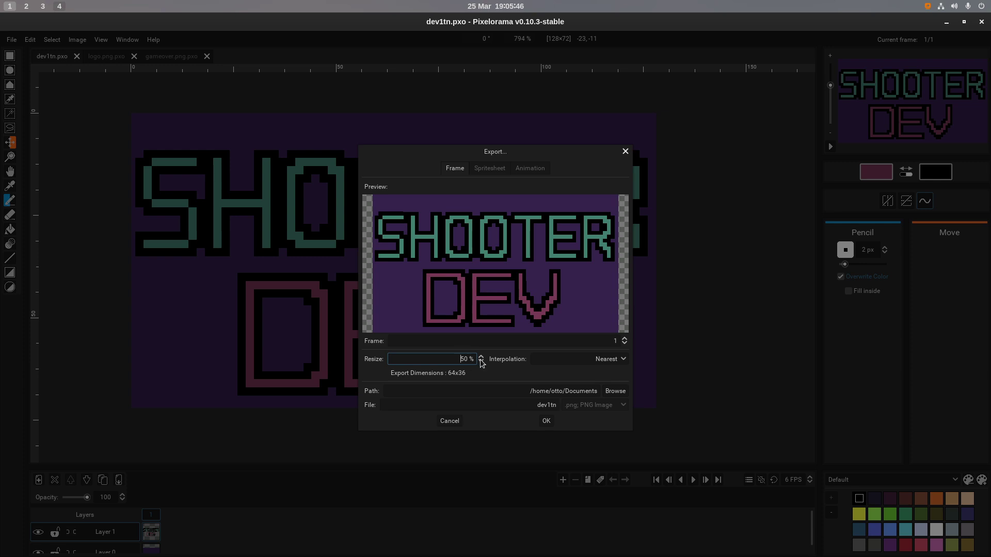
pyautogui.scroll(5, 482, 358)
pyautogui.scroll(-3, 481, 364)
pyautogui.scroll(3, 482, 359)
pyautogui.scroll(6, 482, 359)
pyautogui.scroll(-2, 484, 366)
pyautogui.click(625, 152)
# Resize the canvas to 1280 px wide and 720 px high, keeping the offset at 0.
pyautogui.scroll(-2, 334, 181)
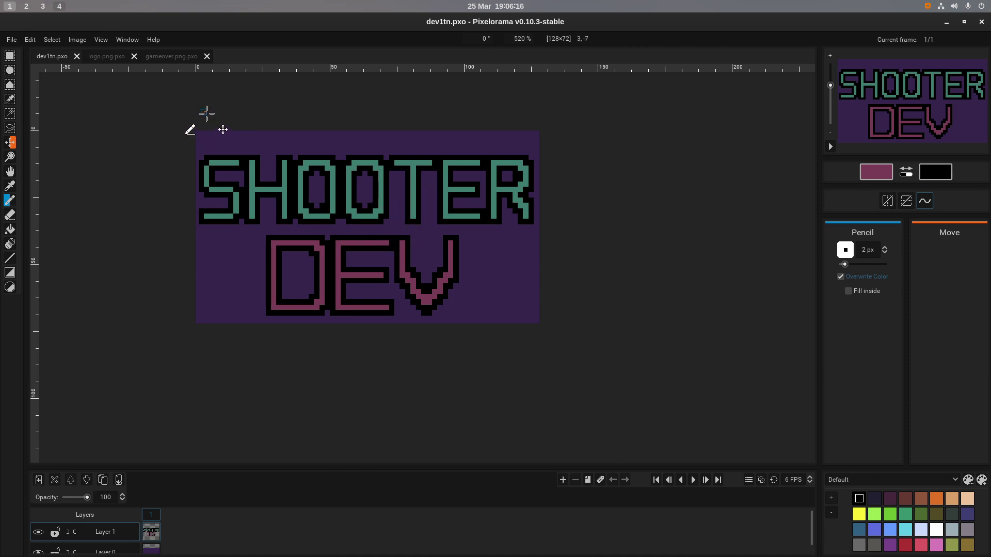
pyautogui.click(83, 43)
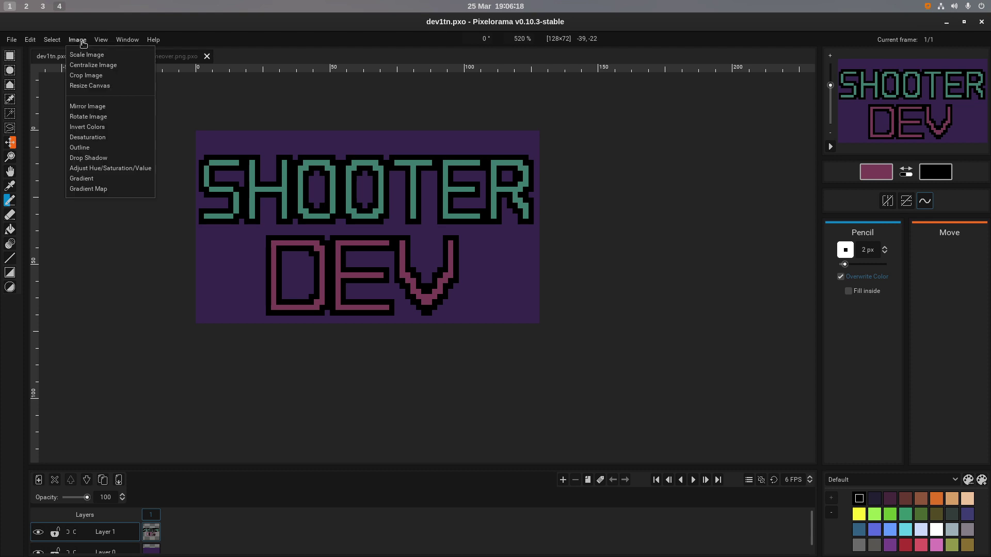
pyautogui.click(89, 85)
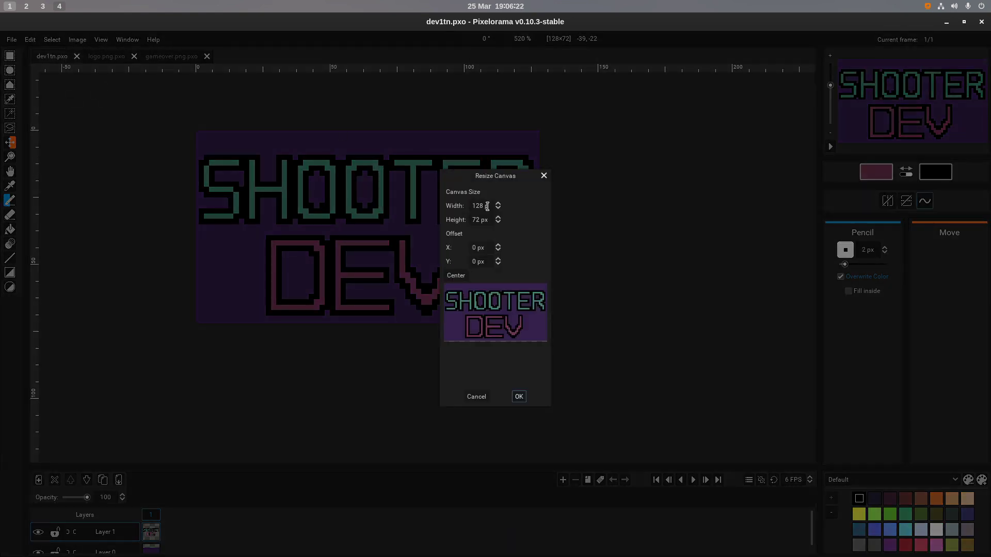
pyautogui.press('Delete')
pyautogui.press('Delete')
pyautogui.write('0')
pyautogui.click(477, 221)
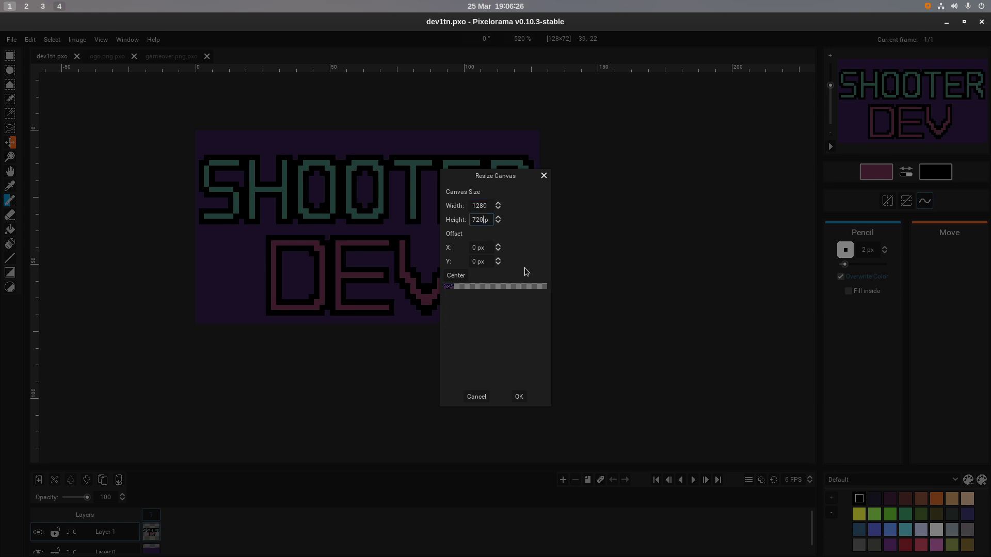
pyautogui.press('Return')
pyautogui.click(519, 397)
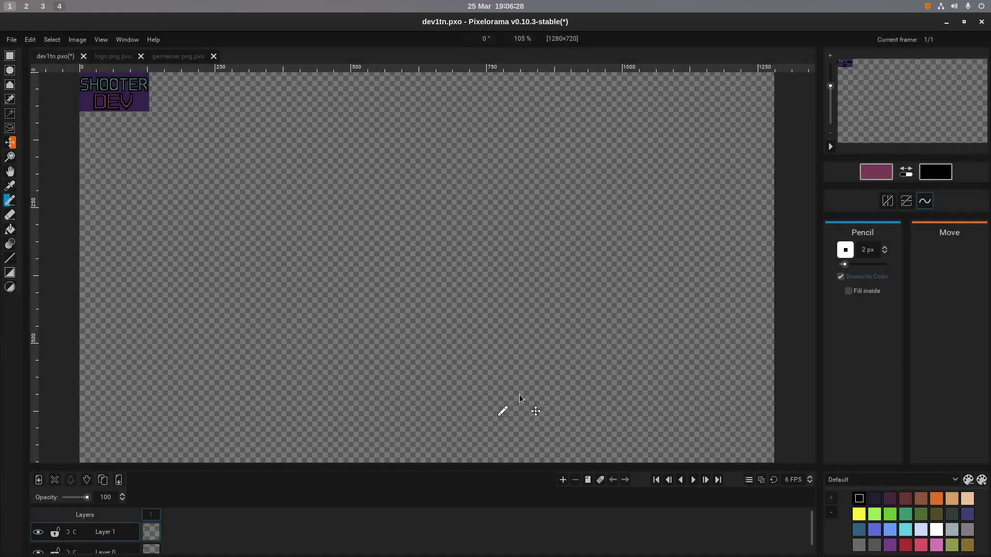
# On Layer 0, pick the dark purple background colour and bucket-fill the empty canvas area with it.
pyautogui.scroll(-2, 205, 382)
pyautogui.scroll(-1, 148, 467)
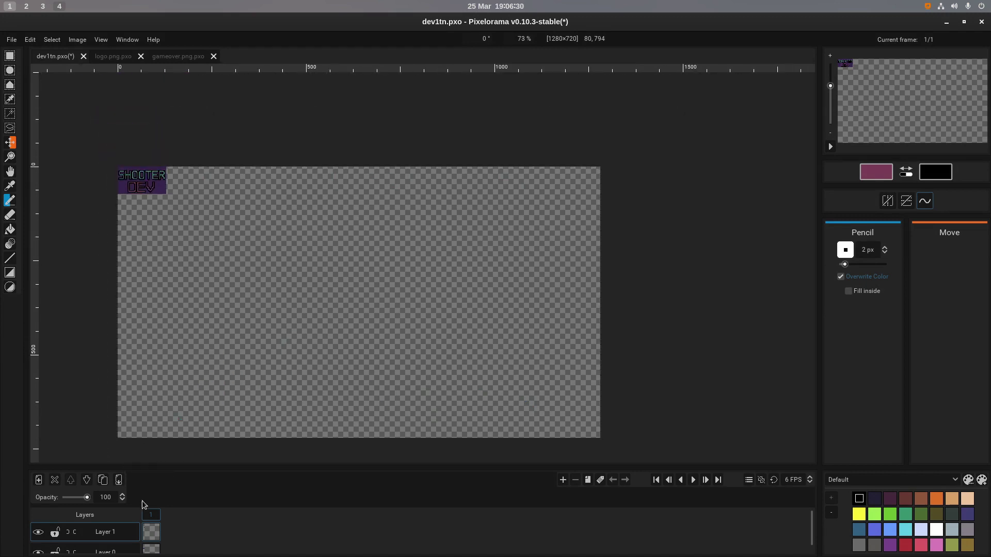
pyautogui.click(145, 548)
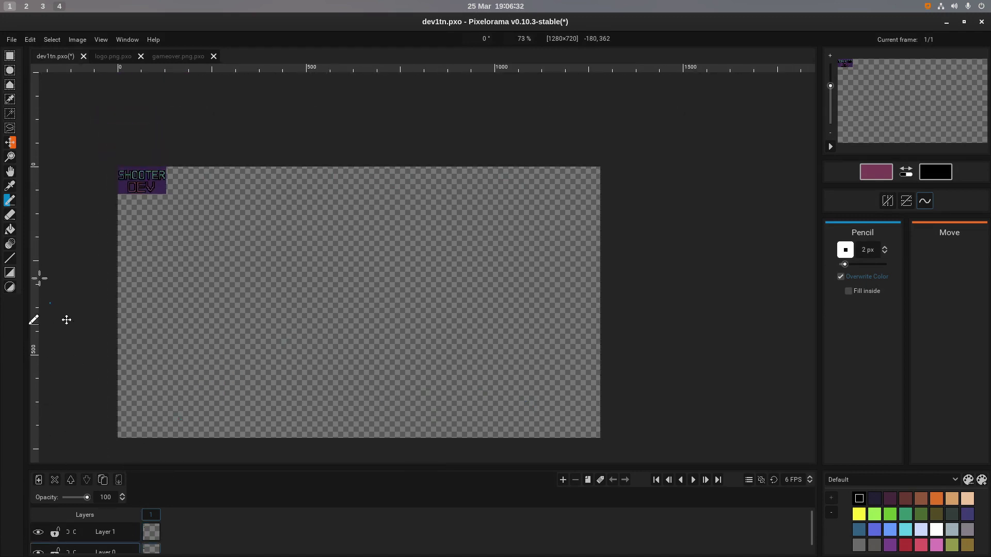
pyautogui.click(12, 232)
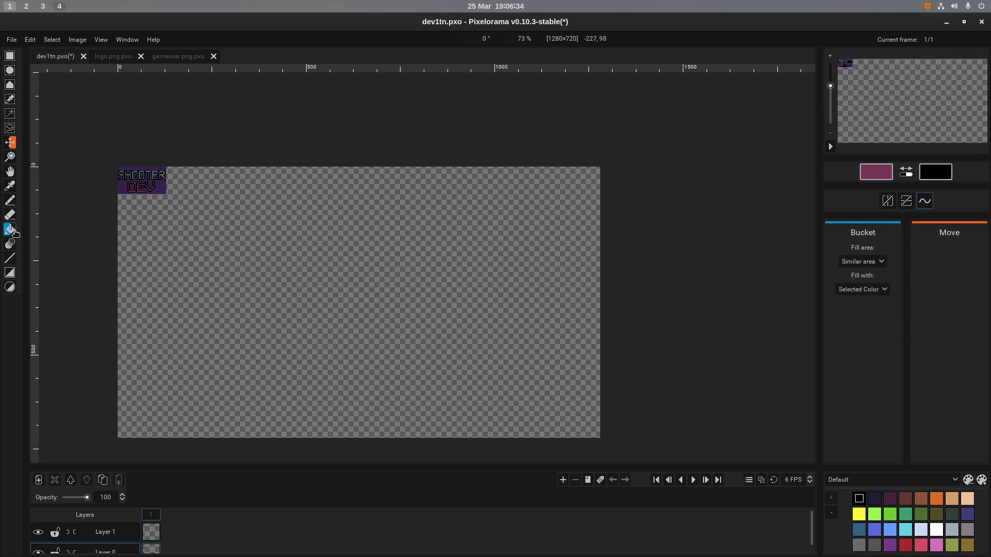
pyautogui.click(10, 186)
pyautogui.click(123, 186)
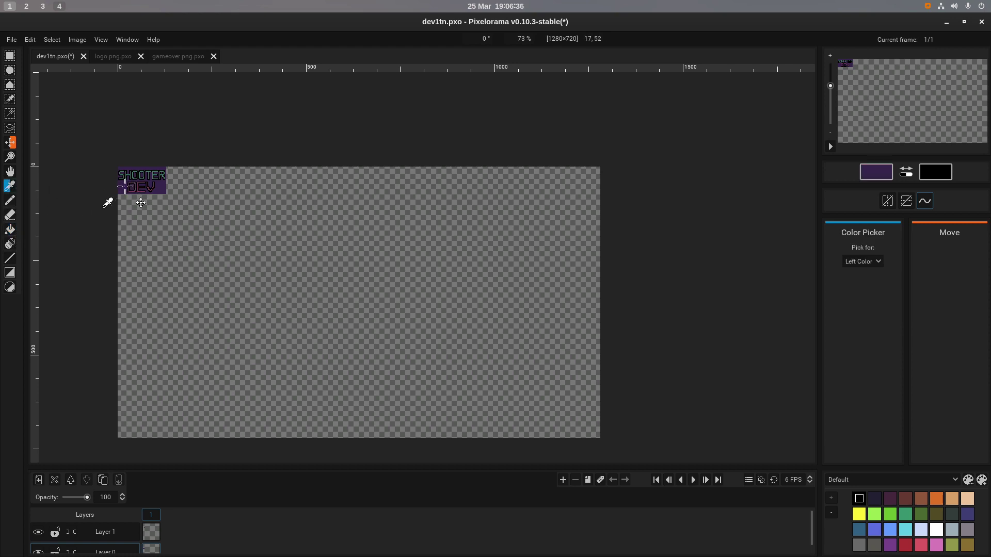
pyautogui.click(11, 229)
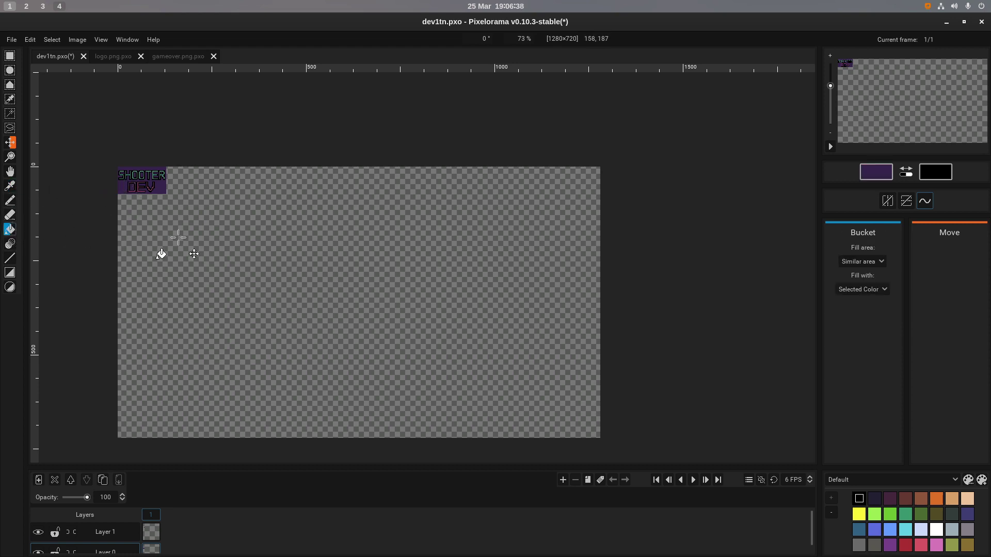
pyautogui.click(170, 243)
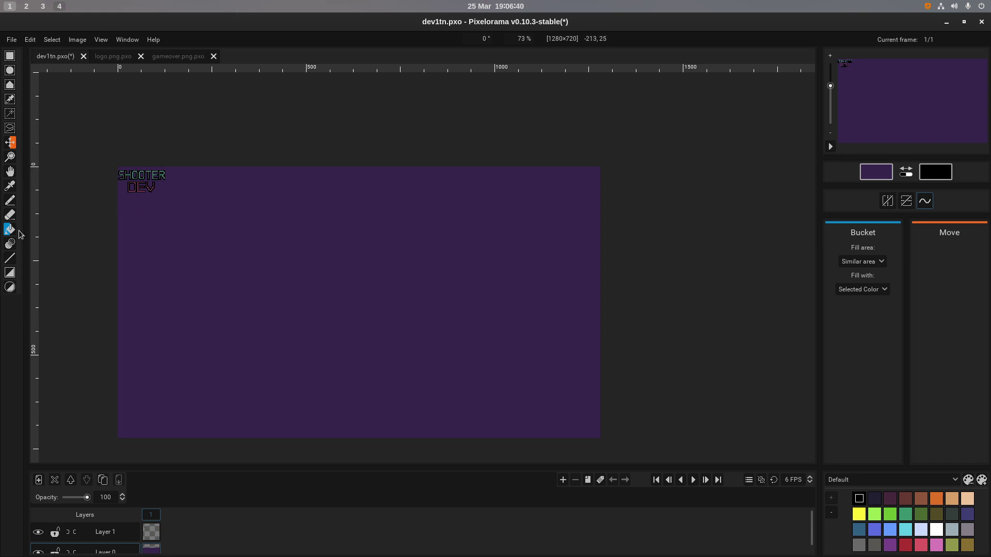
# On Layer 1, draw a rectangular selection of about 83 × 36 px around the word DEV.
pyautogui.click(110, 533)
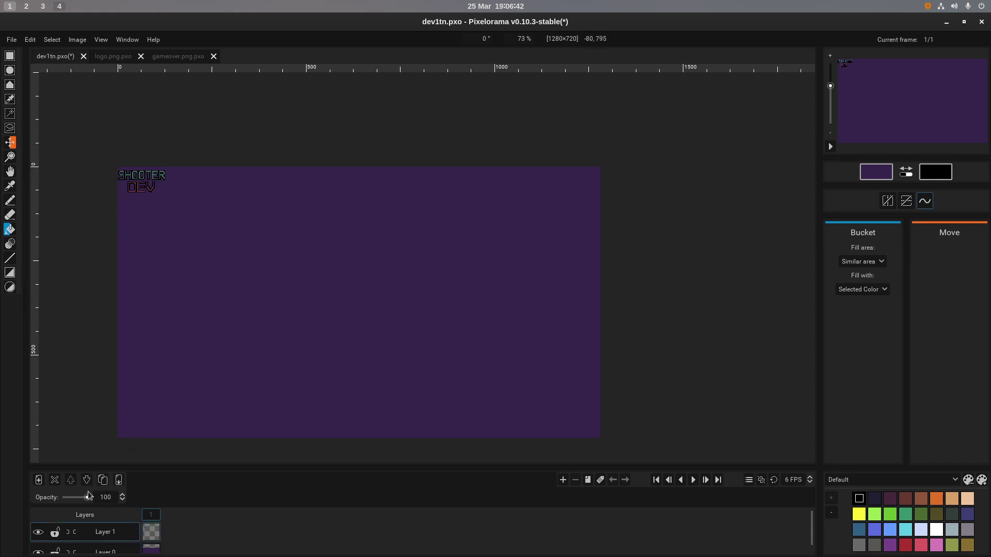
pyautogui.click(10, 205)
pyautogui.scroll(6, 176, 229)
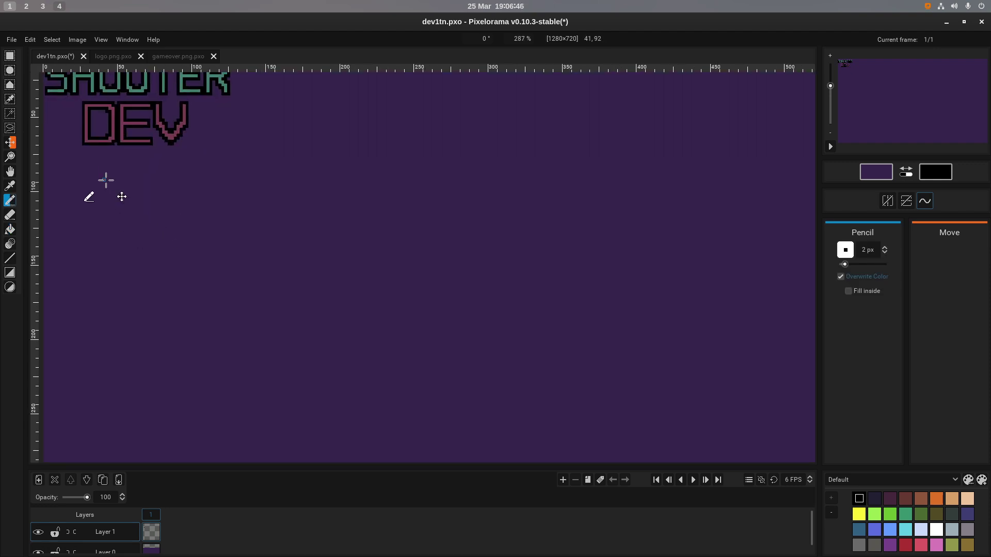
pyautogui.scroll(1, 111, 178)
pyautogui.scroll(-2, 116, 163)
pyautogui.scroll(4, 110, 147)
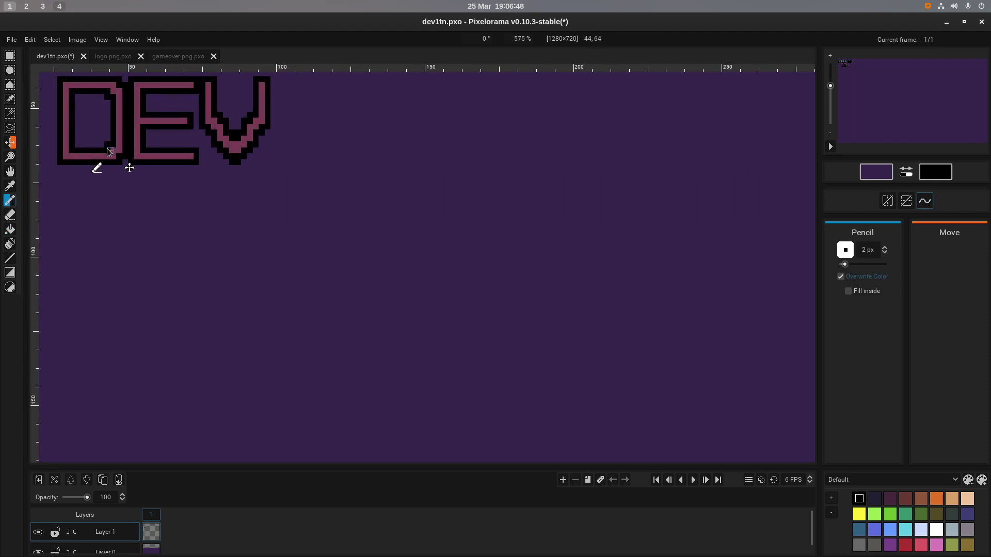
pyautogui.scroll(-1, 108, 149)
pyautogui.scroll(5, 110, 152)
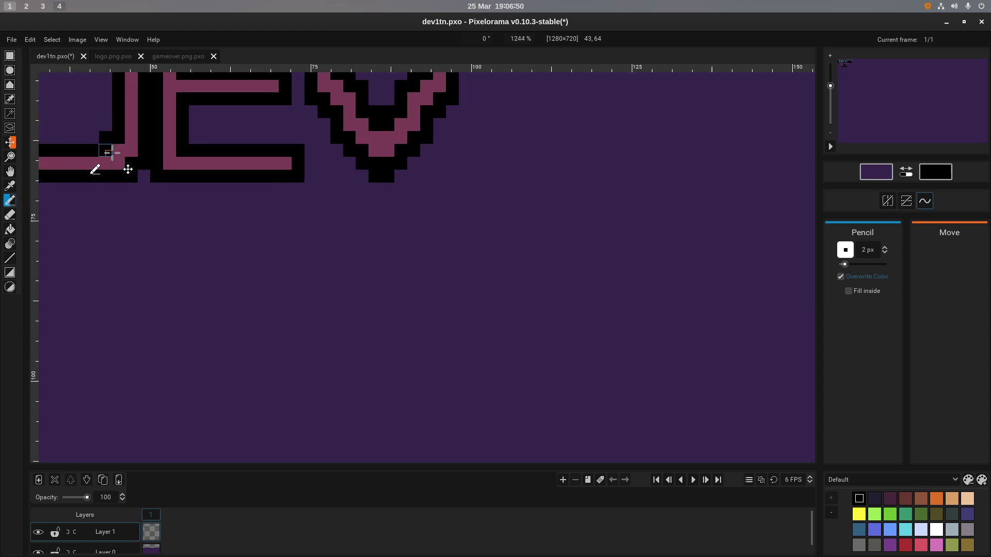
pyautogui.scroll(-7, 112, 153)
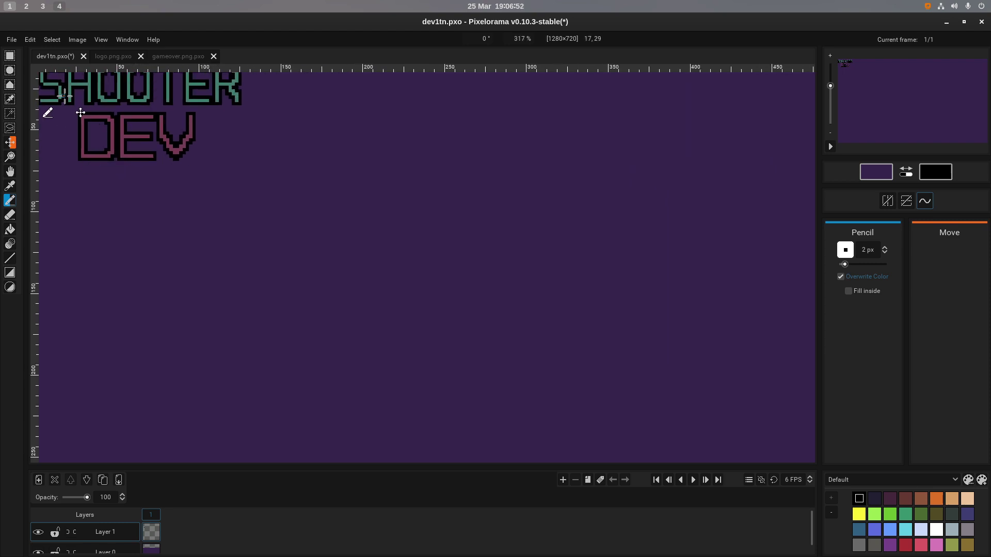
pyautogui.click(11, 57)
pyautogui.moveTo(69, 107)
pyautogui.mouseDown()
pyautogui.moveTo(101, 136)
pyautogui.moveTo(211, 180)
pyautogui.moveTo(210, 172)
pyautogui.mouseUp()
pyautogui.scroll(3, 192, 175)
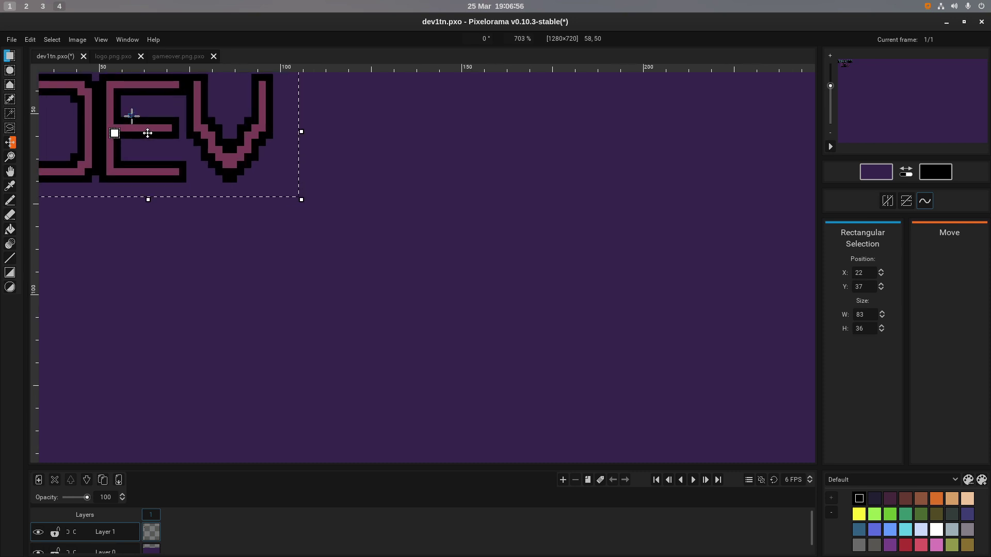
pyautogui.scroll(-1, 251, 146)
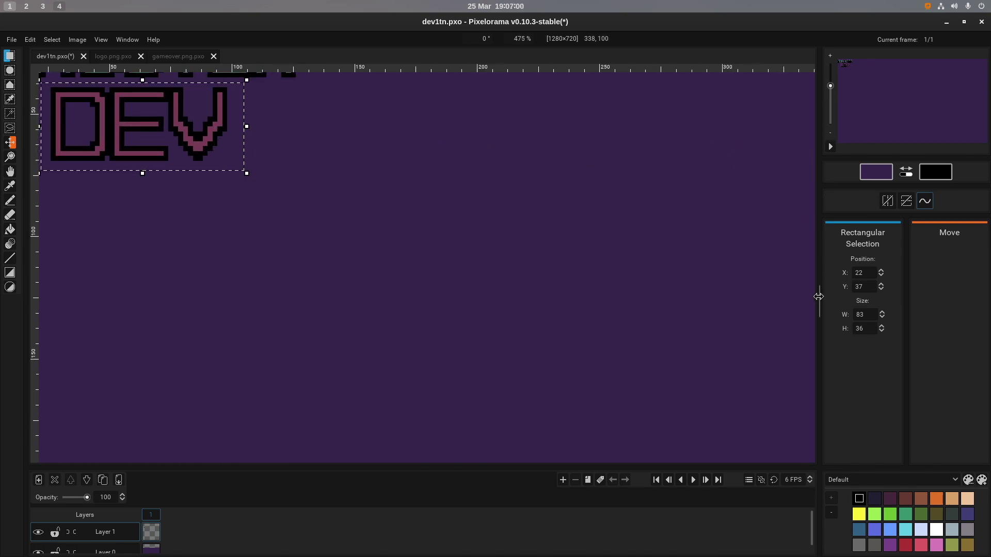
# Try moving the selected DEV lettering up against SHOOTER, to X 23 and Y 30.
pyautogui.moveTo(818, 297); pyautogui.dragTo(818, 296)
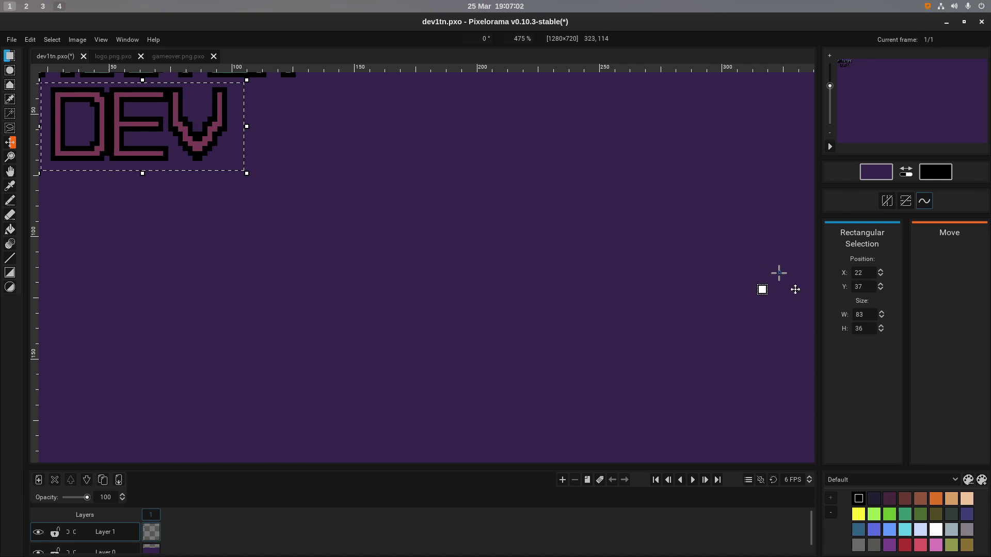
pyautogui.moveTo(362, 254); pyautogui.dragTo(565, 435)
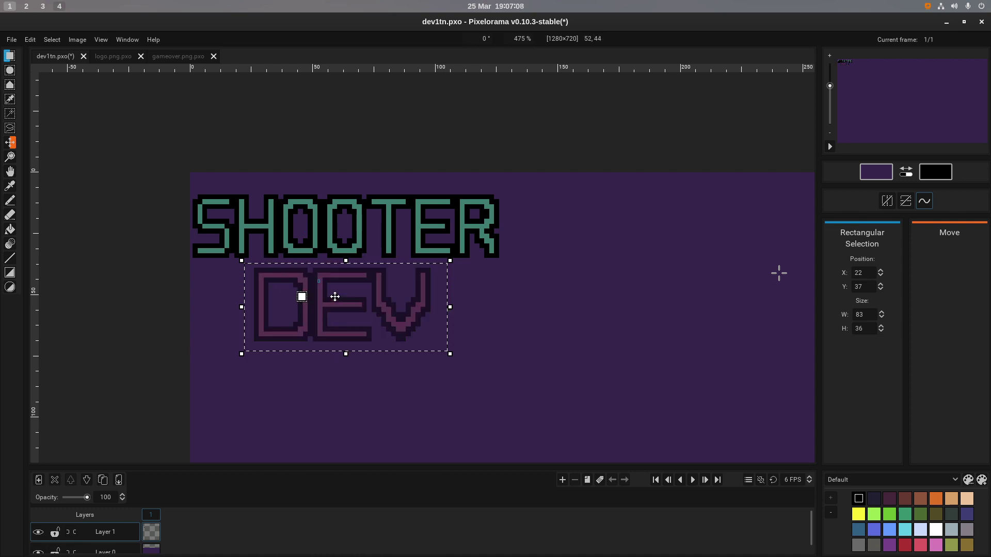
pyautogui.moveTo(332, 294)
pyautogui.mouseDown()
pyautogui.moveTo(332, 283)
pyautogui.moveTo(332, 294)
pyautogui.mouseUp()
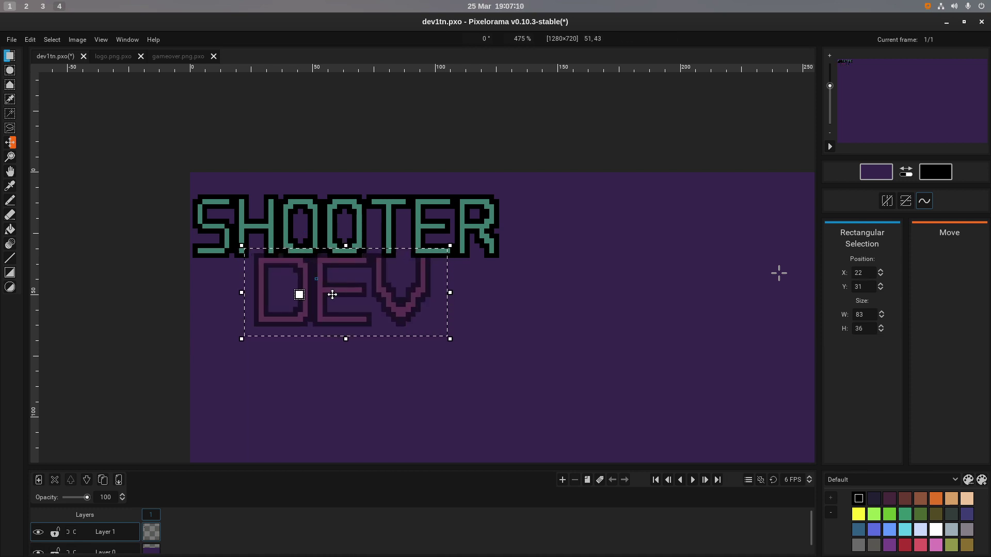
pyautogui.scroll(6, 332, 294)
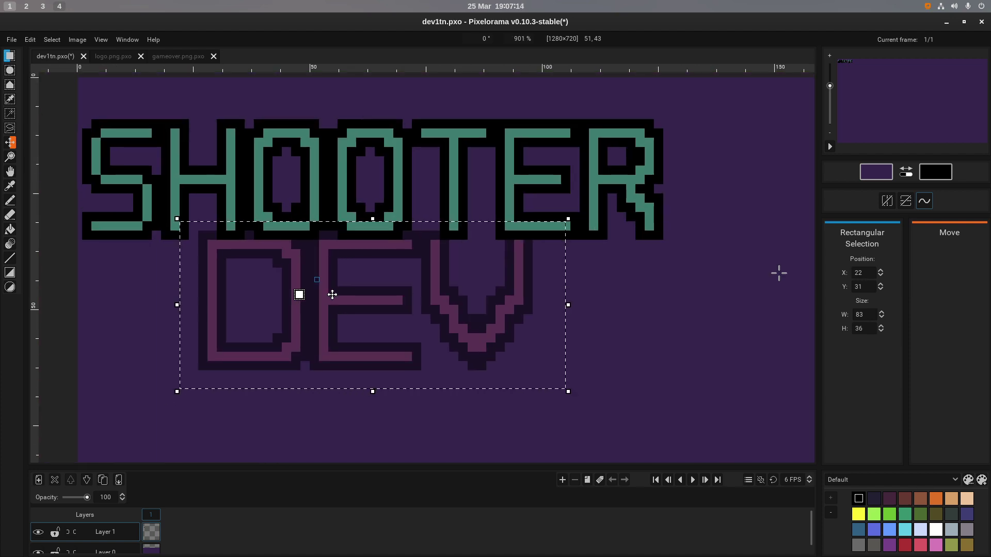
pyautogui.press('Right')
pyautogui.press('Right')
pyautogui.press('Right')
pyautogui.press('Right')
pyautogui.press('Right')
pyautogui.press('Up')
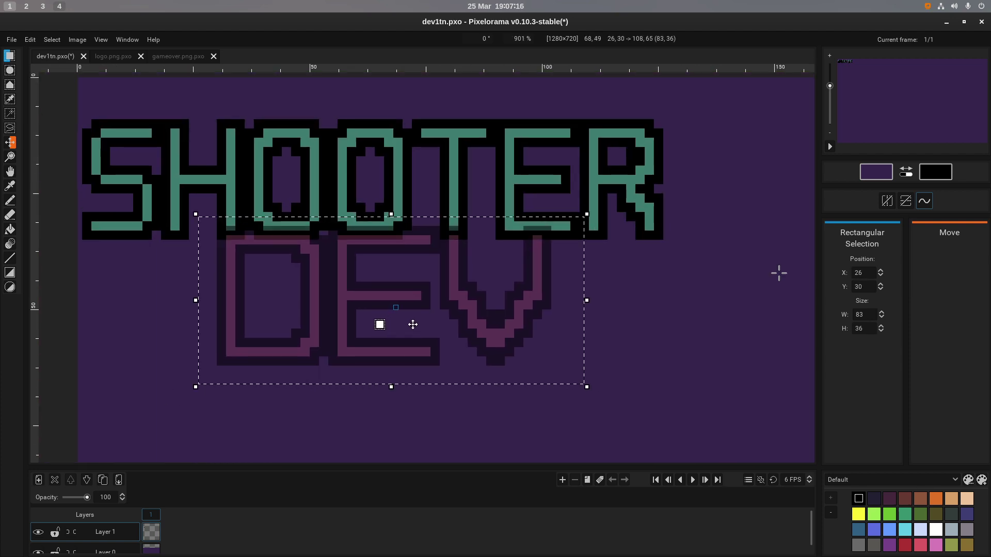
pyautogui.press('Left')
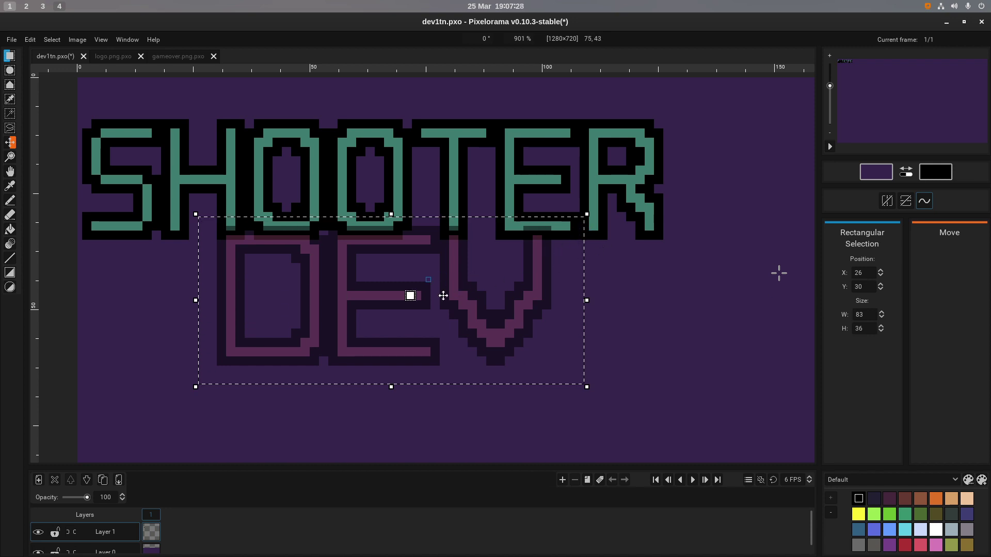
pyautogui.moveTo(428, 298); pyautogui.dragTo(422, 298)
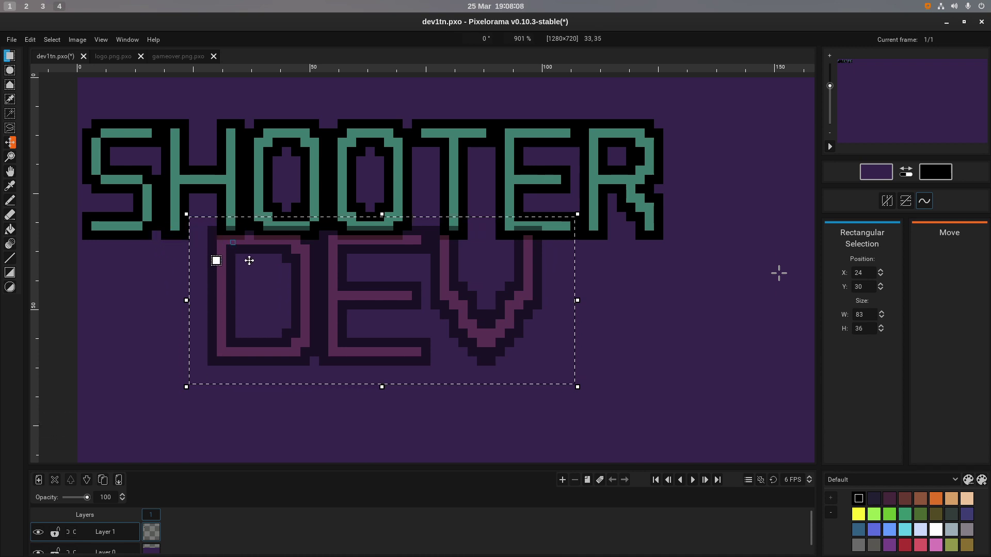
pyautogui.moveTo(252, 259); pyautogui.dragTo(250, 260)
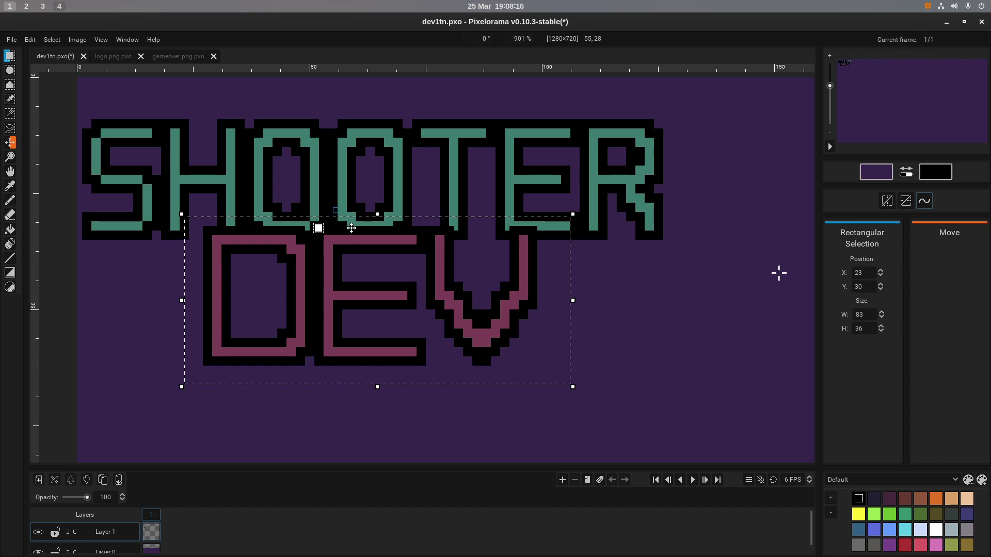
# Undo the repositioning of the DEV lettering, restoring its selection at X 22, Y 37.
pyautogui.moveTo(345, 271); pyautogui.dragTo(347, 280)
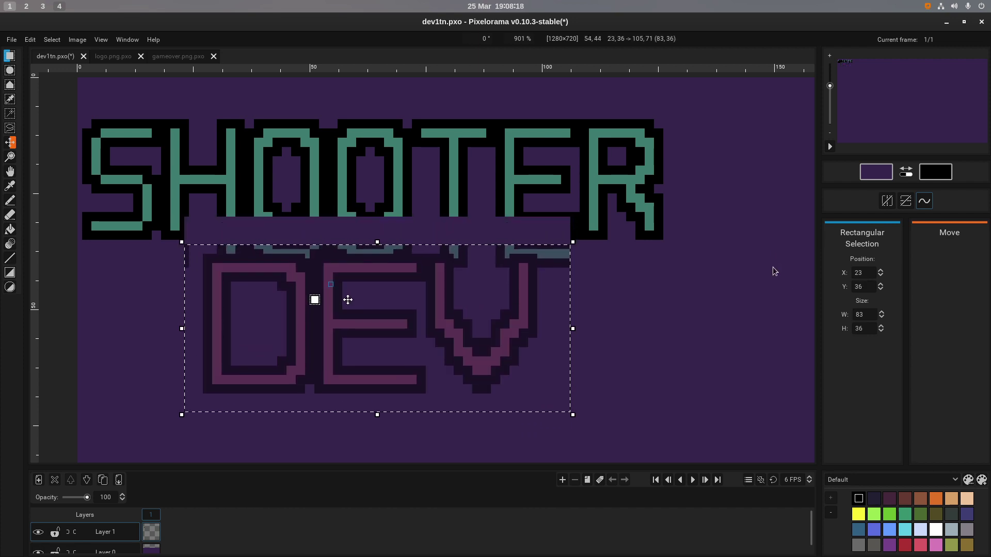
pyautogui.press('Right')
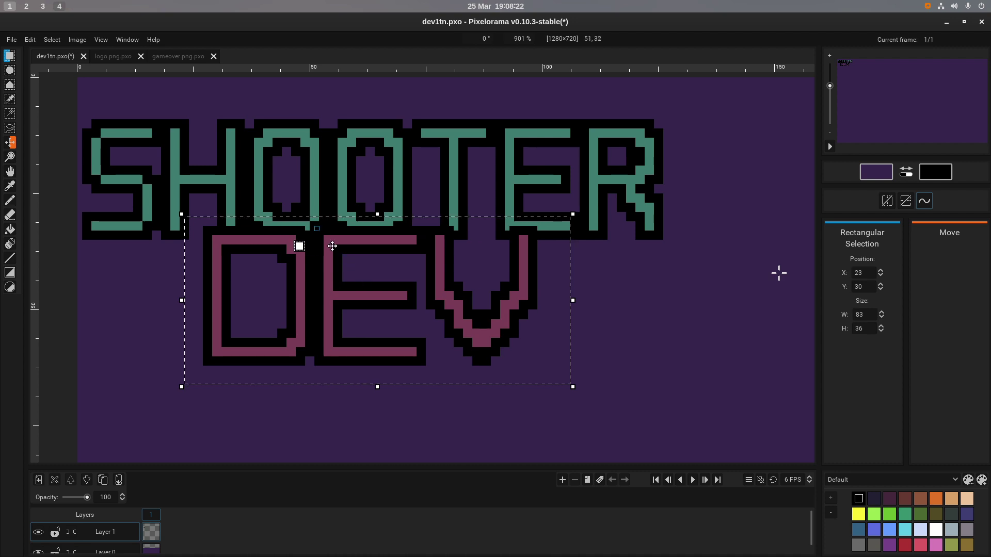
pyautogui.scroll(-5, 779, 273)
pyautogui.click(700, 257)
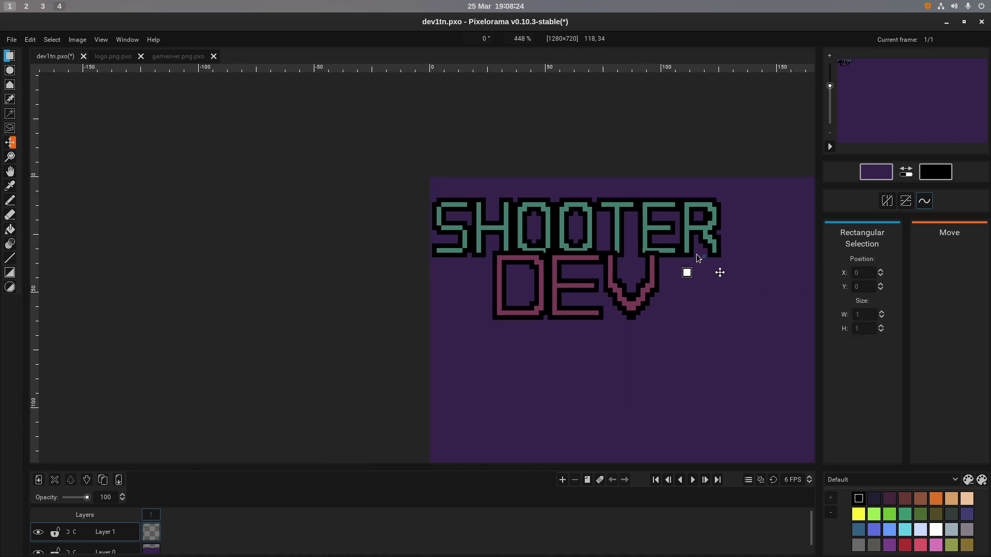
pyautogui.scroll(2, 532, 244)
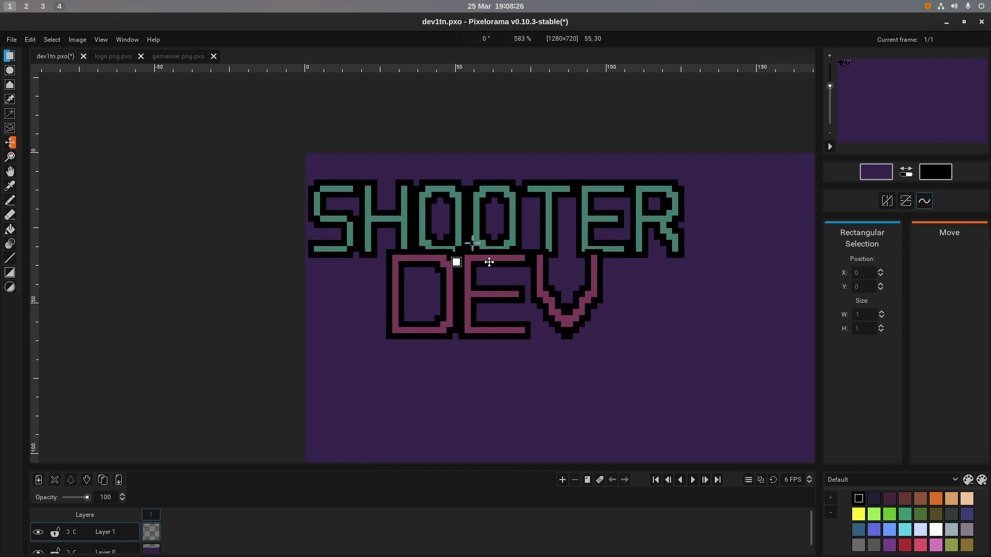
pyautogui.scroll(2, 542, 235)
pyautogui.hotkey('ctrl', 'z')
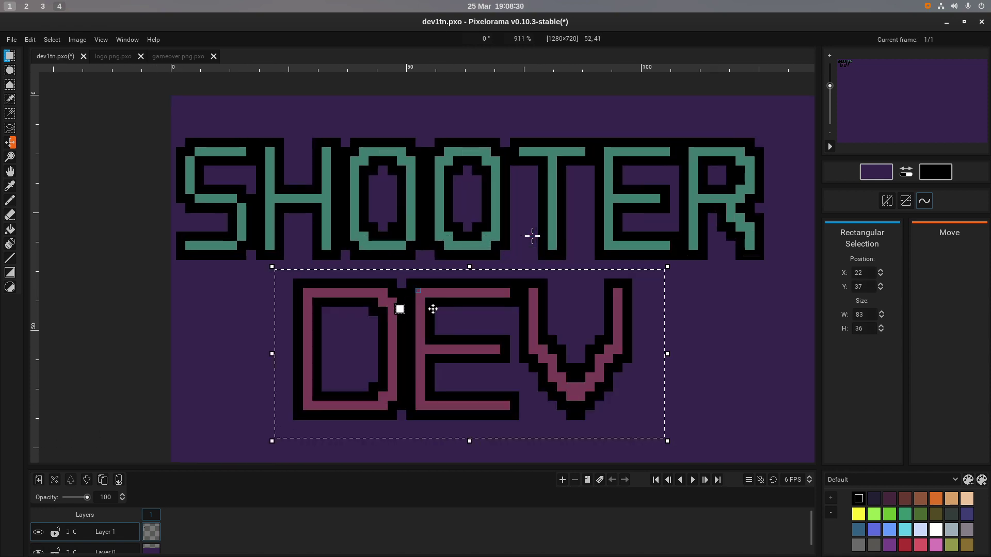
# Try placing the DEV lettering at X 23, Y 31 beneath SHOOTER and clear the selection.
pyautogui.moveTo(415, 296); pyautogui.dragTo(417, 289)
pyautogui.press('Up')
pyautogui.press('Up')
pyautogui.press('Up')
pyautogui.press('Up')
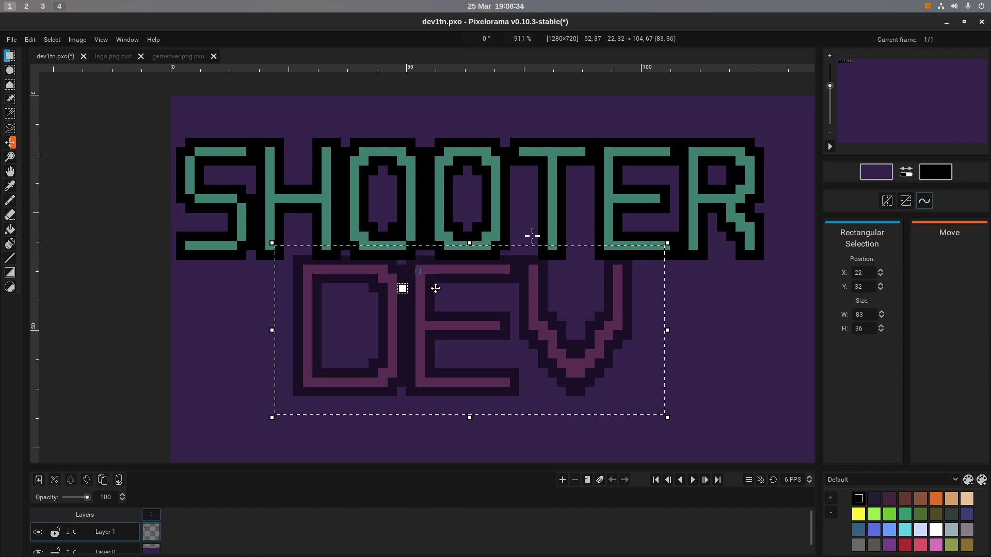
pyautogui.moveTo(436, 287); pyautogui.dragTo(440, 282)
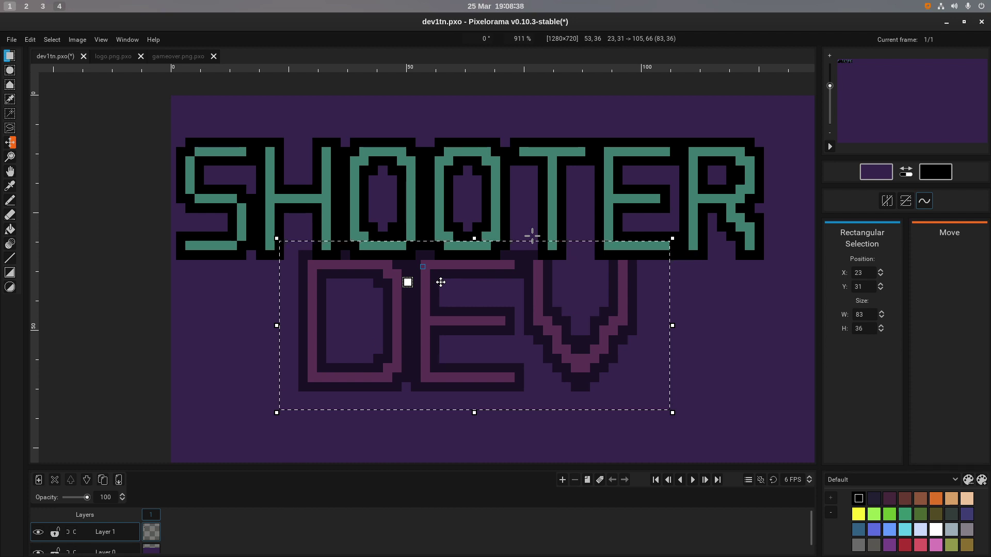
pyautogui.moveTo(441, 283); pyautogui.dragTo(440, 285)
pyautogui.press('Return')
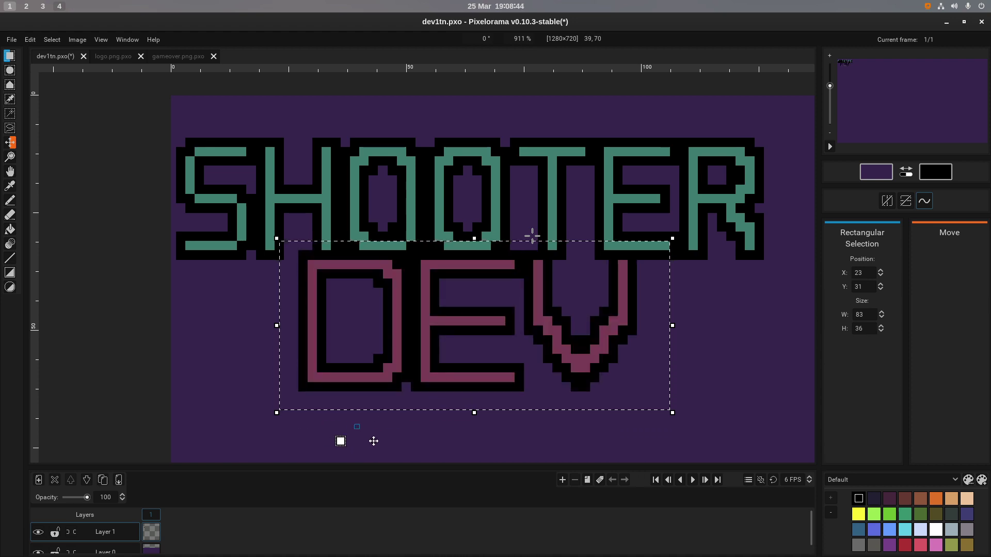
pyautogui.click(359, 425)
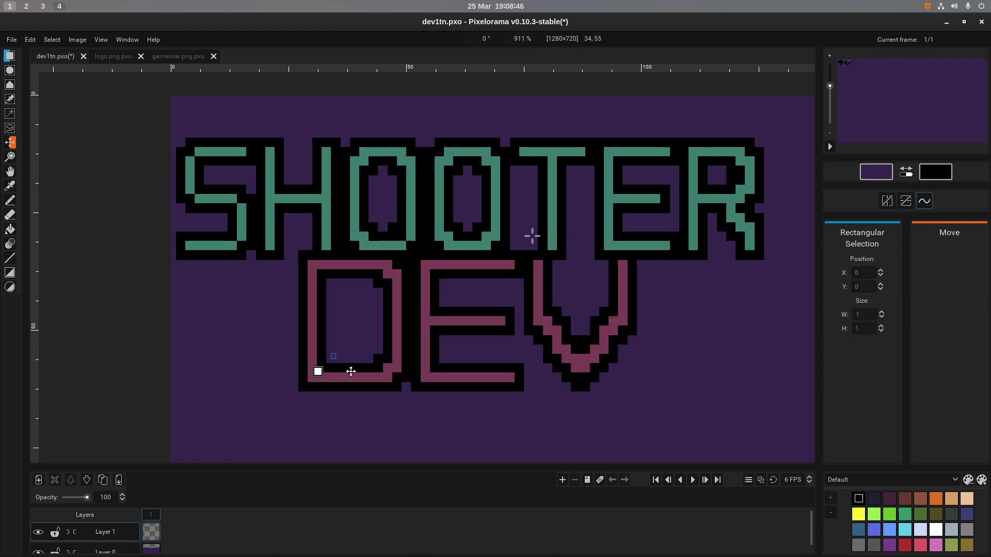
# Undo the latest moves of the DEV lettering until it is back in its original place with SHOOTER intact.
pyautogui.scroll(-2, 350, 372)
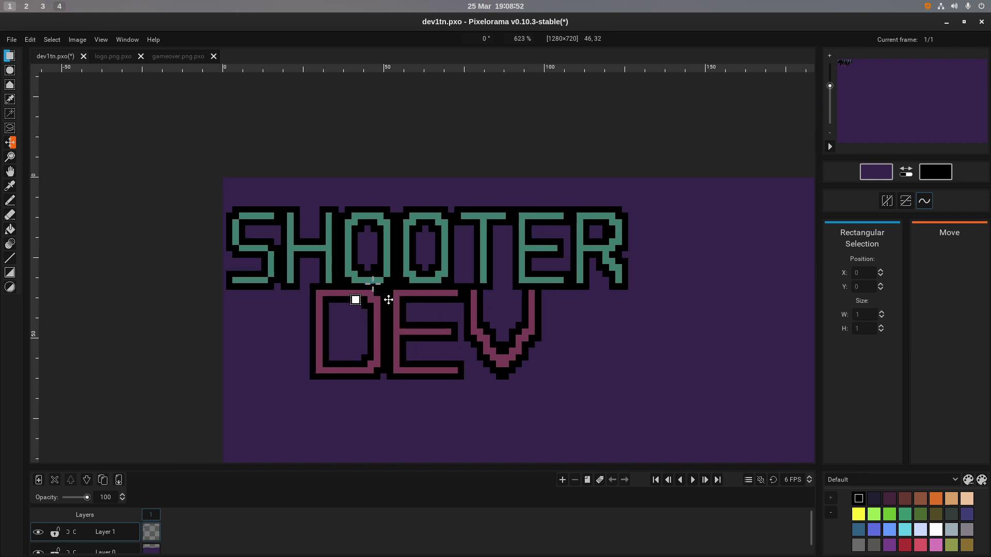
pyautogui.scroll(2, 388, 300)
pyautogui.hotkey('ctrl', 'z')
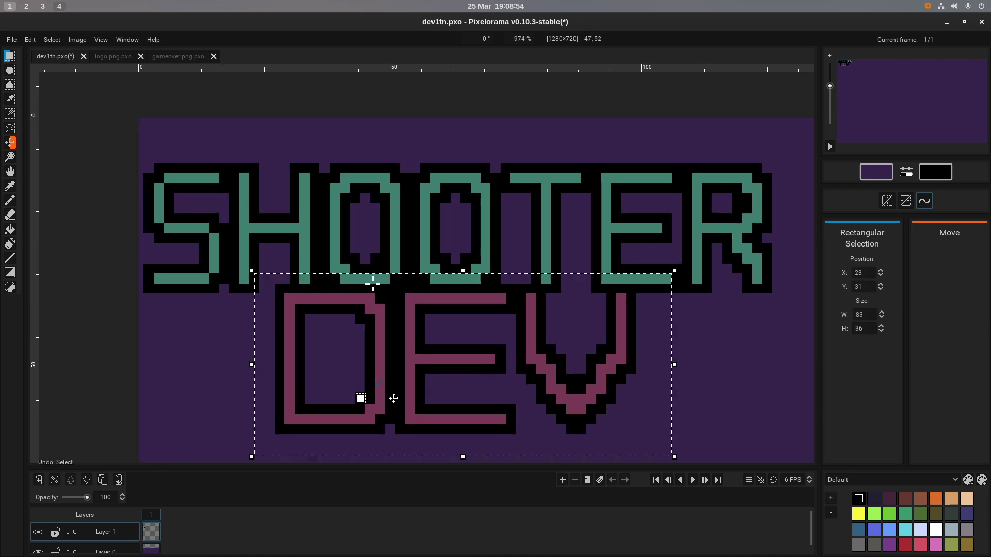
pyautogui.press('Right')
pyautogui.press('Down')
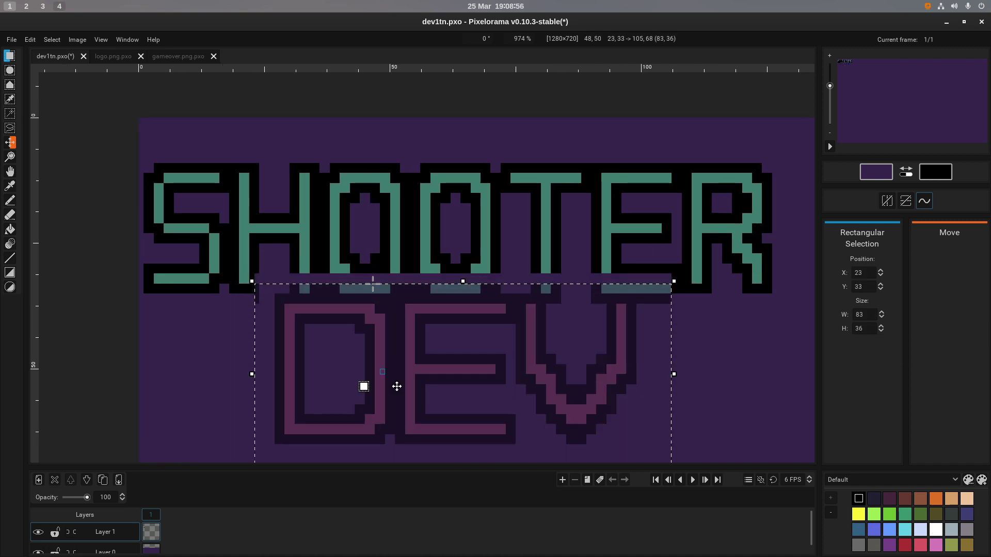
pyautogui.press('Left')
pyautogui.press('Left')
pyautogui.press('Down')
pyautogui.press('Down')
pyautogui.press('Down')
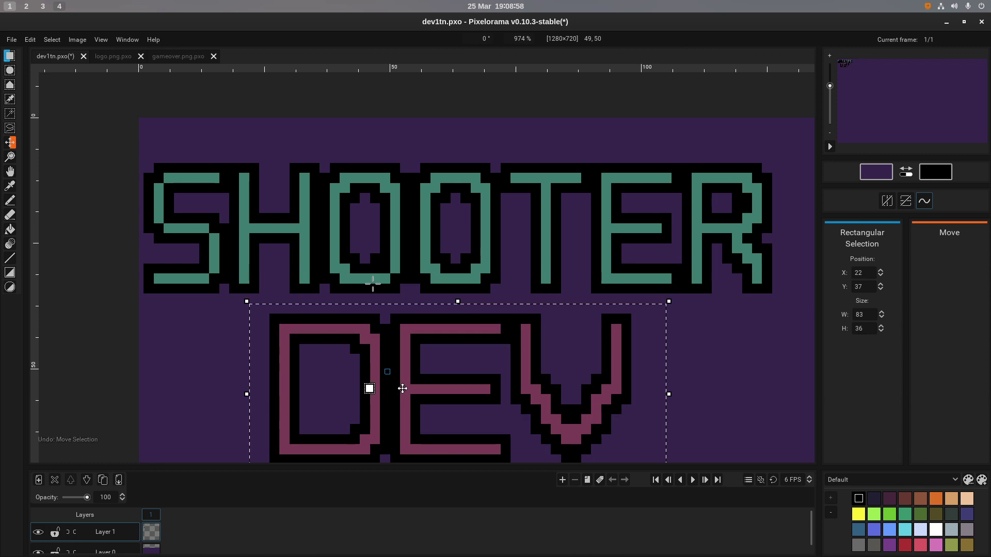
# Move the selected DEV lettering to X 23, Y 33 just below SHOOTER and clear the selection.
pyautogui.moveTo(404, 374); pyautogui.dragTo(412, 362)
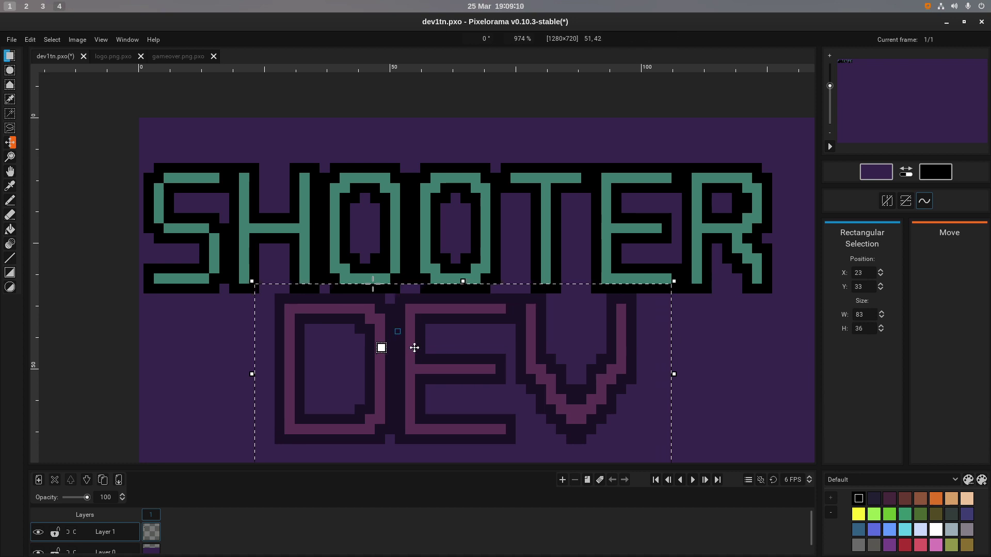
pyautogui.click(484, 288)
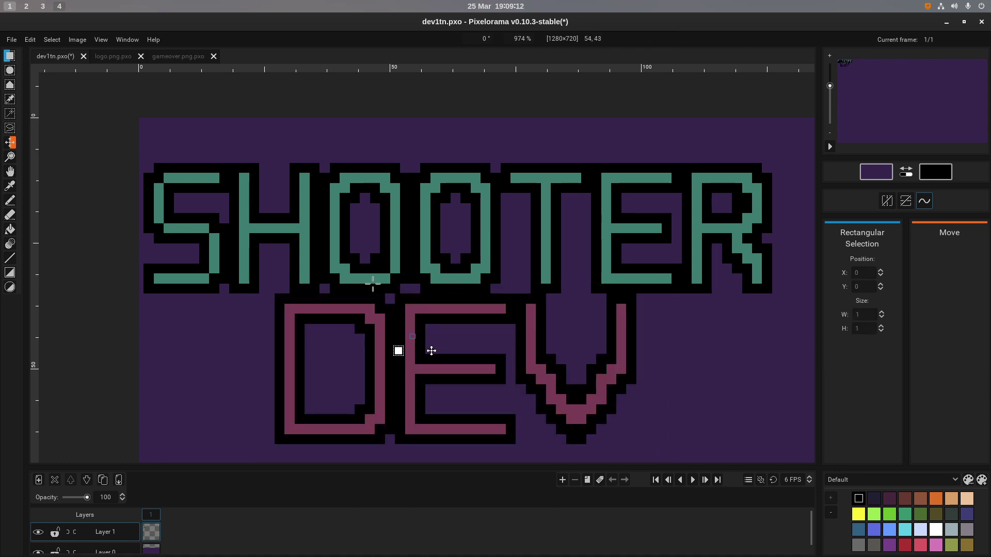
# Switch to the 2 px Pencil with black as the drawing colour, ready to draw below DEV.
pyautogui.scroll(-3, 398, 350)
pyautogui.moveTo(396, 272)
pyautogui.mouseDown()
pyautogui.moveTo(400, 206)
pyautogui.moveTo(398, 250)
pyautogui.moveTo(387, 236)
pyautogui.moveTo(385, 267)
pyautogui.mouseUp()
pyautogui.scroll(3, 369, 251)
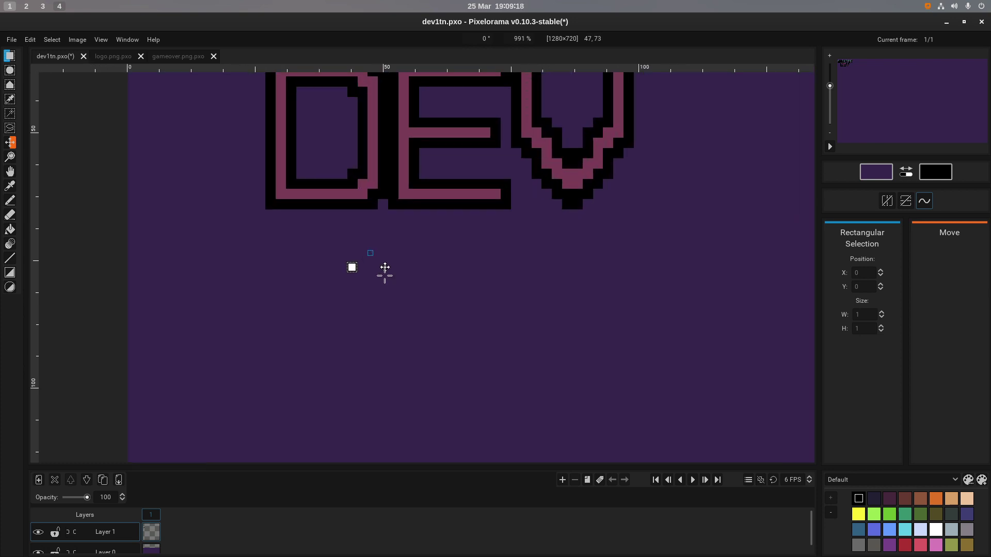
pyautogui.click(10, 200)
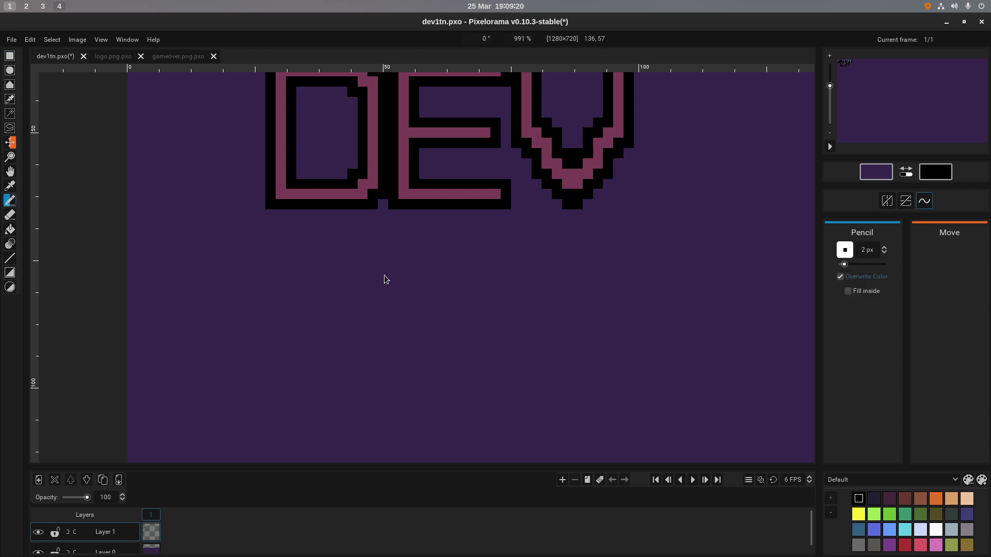
pyautogui.press('x')
pyautogui.click(364, 221)
pyautogui.moveTo(363, 220)
pyautogui.mouseDown()
pyautogui.moveTo(348, 260)
pyautogui.moveTo(312, 260)
pyautogui.mouseUp()
pyautogui.hotkey('ctrl', 'z')
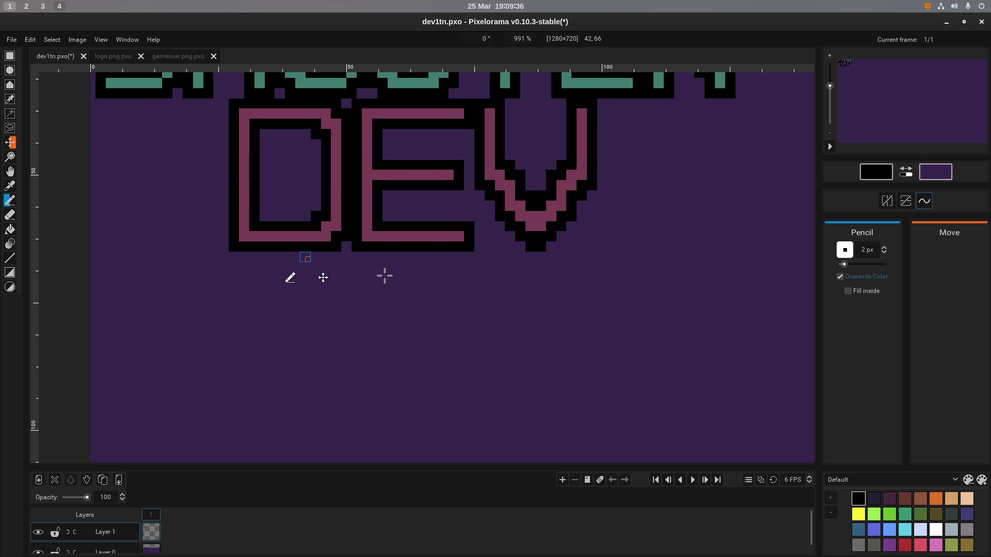
pyautogui.moveTo(306, 258)
pyautogui.mouseDown()
pyautogui.moveTo(299, 326)
pyautogui.moveTo(329, 428)
pyautogui.mouseUp()
pyautogui.hotkey('ctrl', 'z')
pyautogui.hotkey('ctrl', 'z')
# Draw a narrow vertical black outline about 6 × 40 px below DEV, closed at both ends.
pyautogui.moveTo(325, 309)
pyautogui.mouseDown()
pyautogui.moveTo(326, 375)
pyautogui.moveTo(307, 395)
pyautogui.moveTo(307, 427)
pyautogui.moveTo(325, 420)
pyautogui.mouseUp()
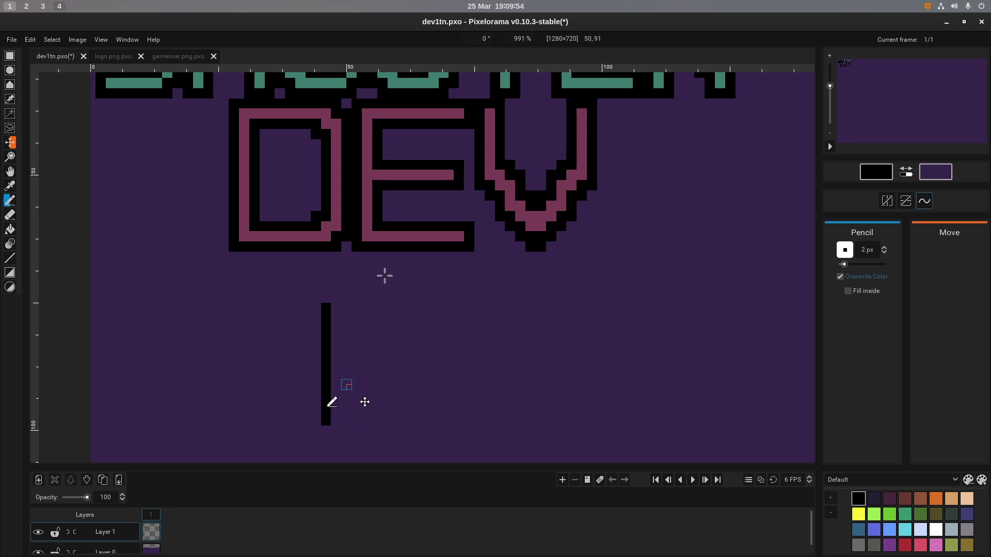
pyautogui.scroll(-3, 347, 387)
pyautogui.moveTo(331, 323); pyautogui.dragTo(331, 360)
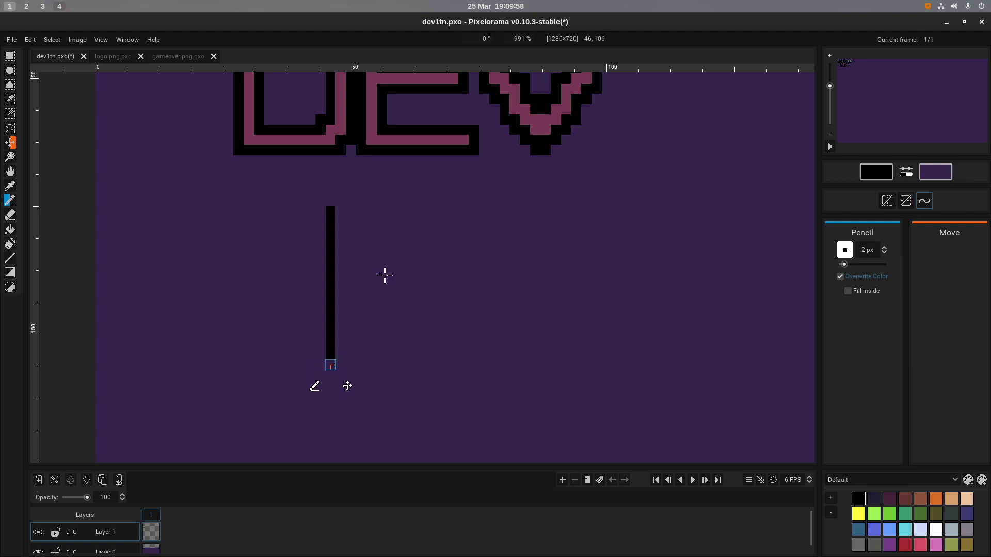
pyautogui.scroll(4, 330, 376)
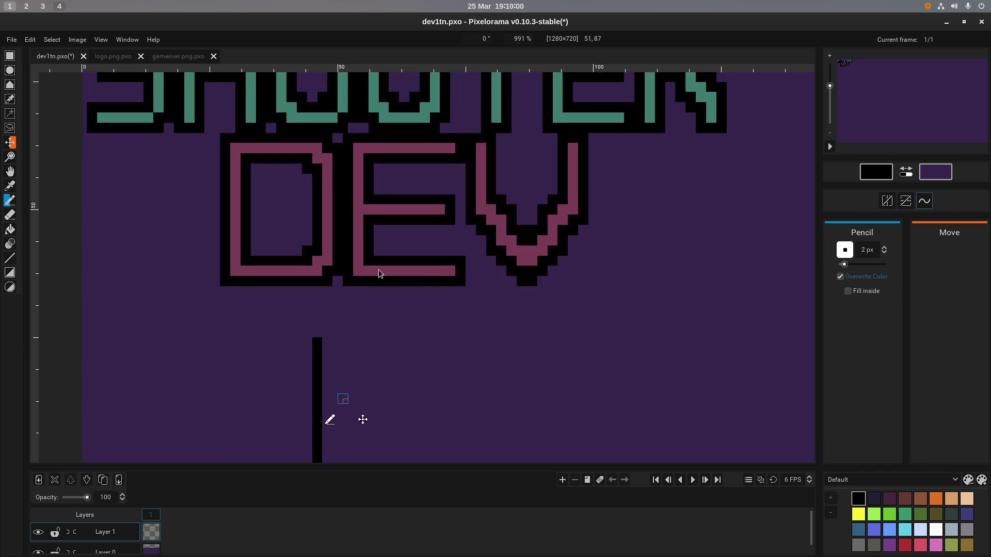
pyautogui.scroll(-4, 343, 398)
pyautogui.scroll(-1, 336, 372)
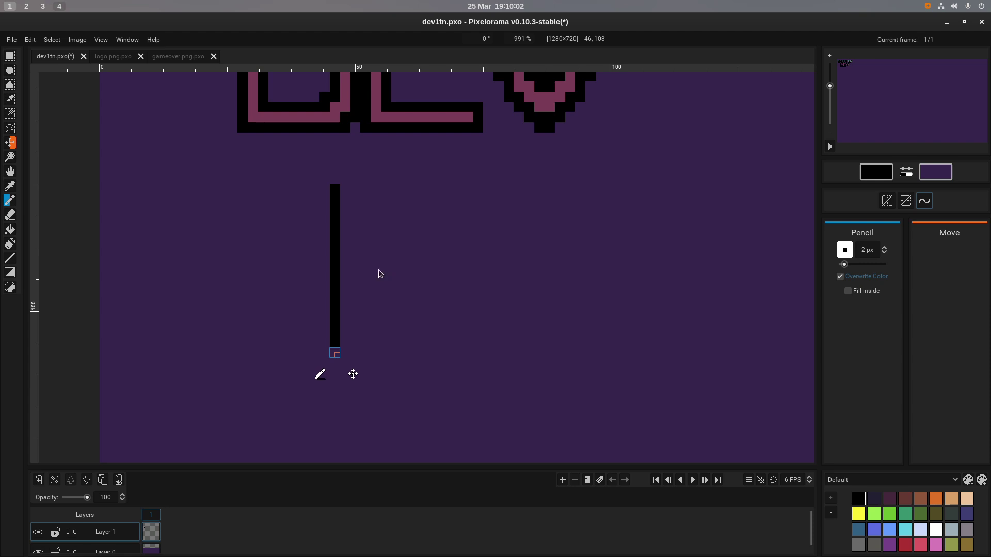
pyautogui.moveTo(335, 353); pyautogui.dragTo(334, 384)
pyautogui.scroll(5, 336, 402)
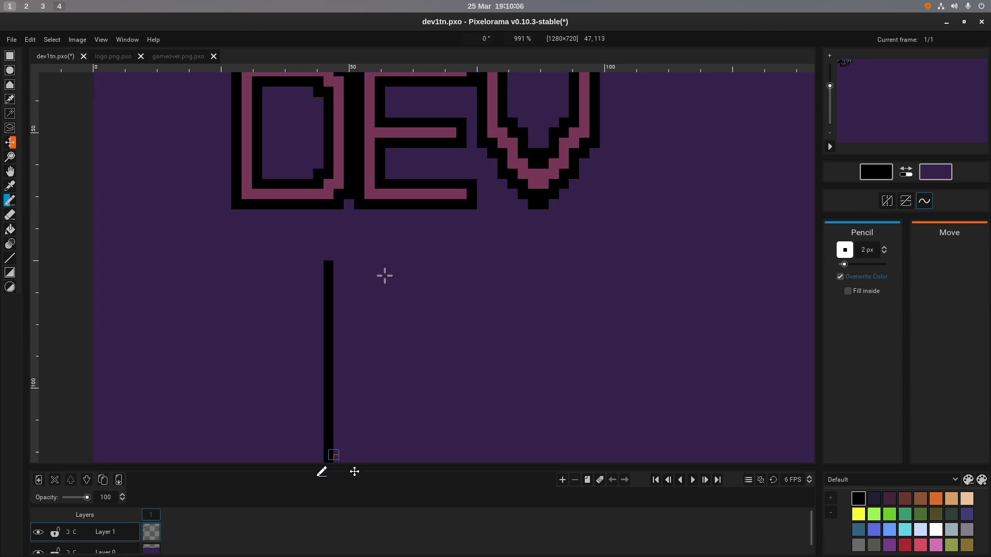
pyautogui.scroll(-4, 338, 372)
pyautogui.scroll(1, 304, 341)
pyautogui.scroll(-2, 292, 281)
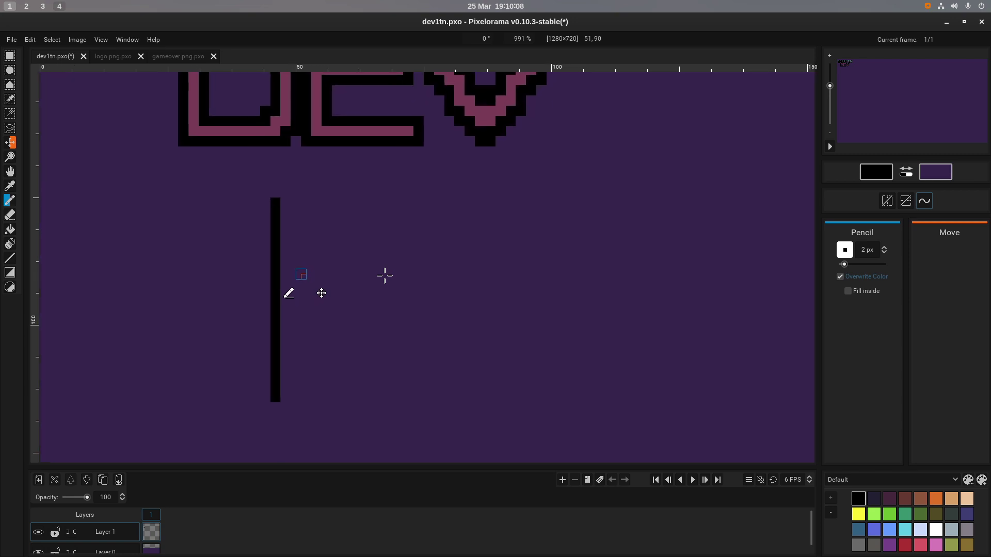
pyautogui.moveTo(288, 201)
pyautogui.mouseDown()
pyautogui.moveTo(299, 211)
pyautogui.moveTo(298, 398)
pyautogui.mouseUp()
pyautogui.scroll(3, 291, 402)
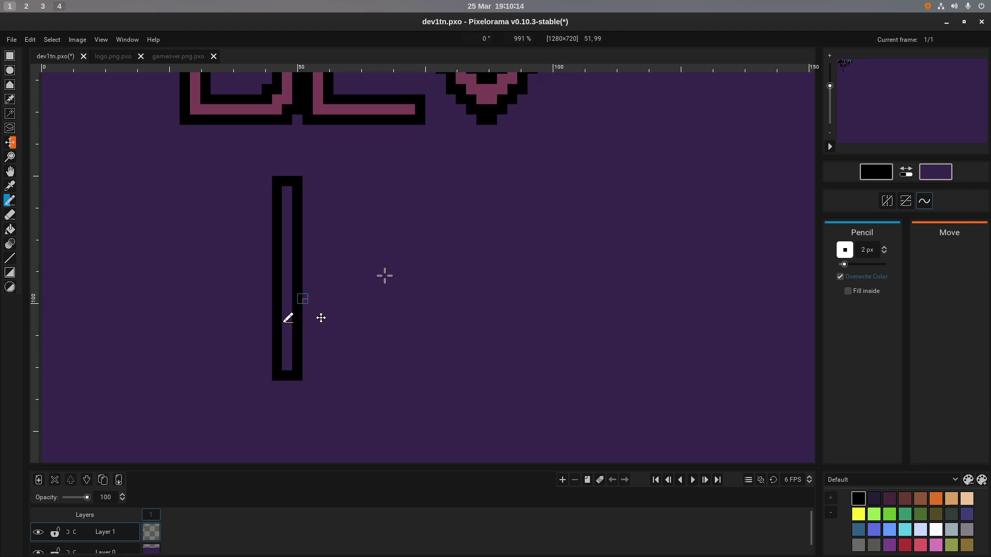
# Draw a second closed vertical black outline about 6 × 40 px, level with the first and about 16 px to its right.
pyautogui.scroll(-2, 281, 416)
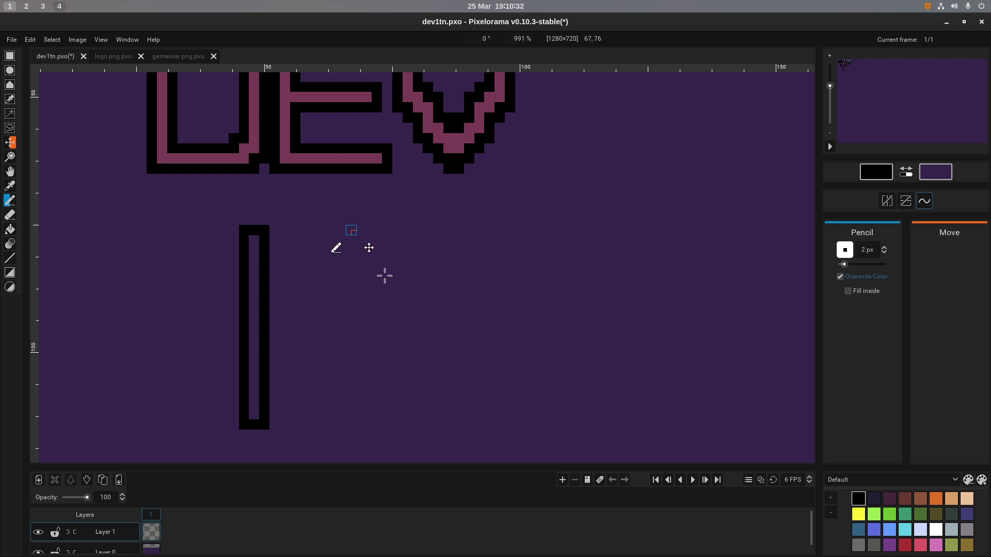
pyautogui.click(356, 230)
pyautogui.keyDown('shift'); pyautogui.click(258, 228); pyautogui.keyUp('shift')
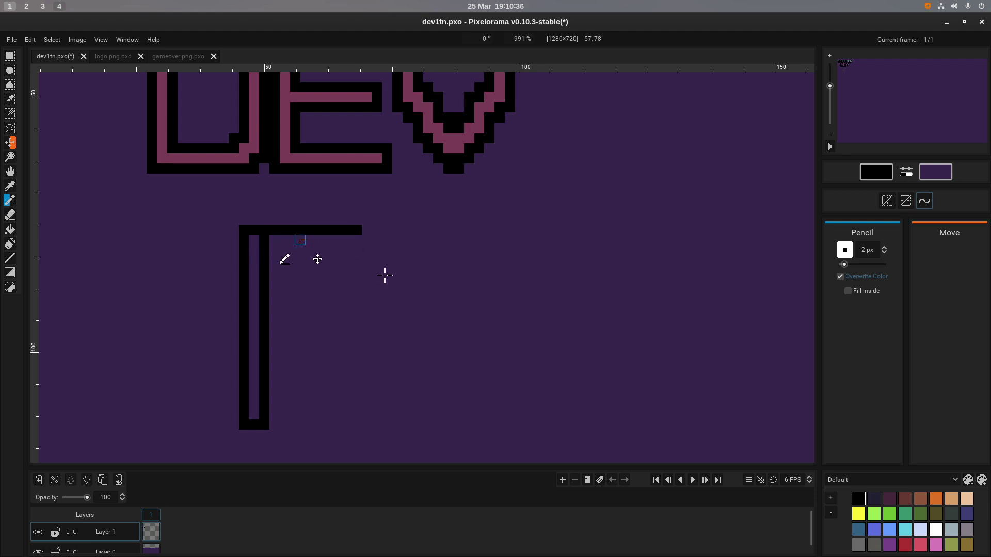
pyautogui.hotkey('ctrl', 'z')
pyautogui.press('ctrl')
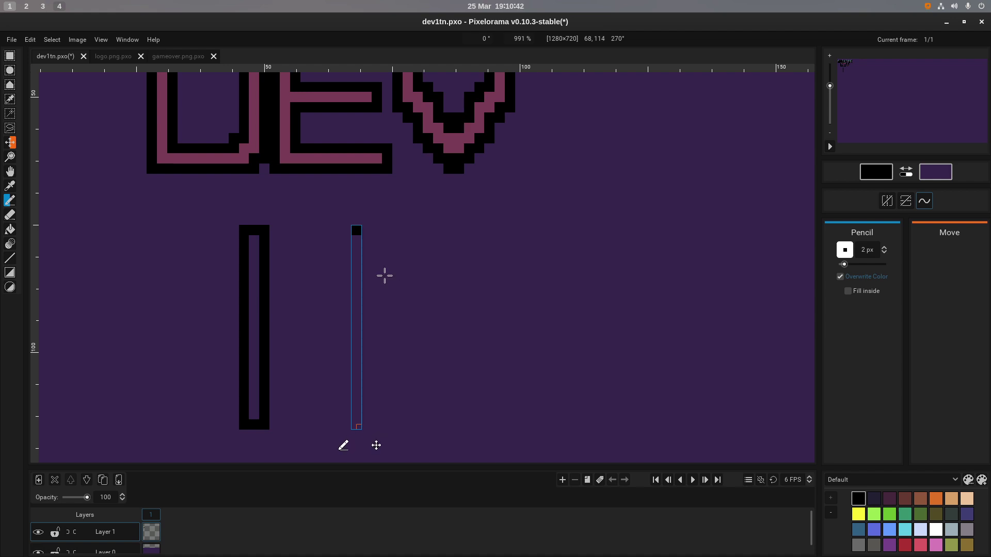
pyautogui.keyDown('shift'); pyautogui.click(357, 428); pyautogui.keyUp('shift')
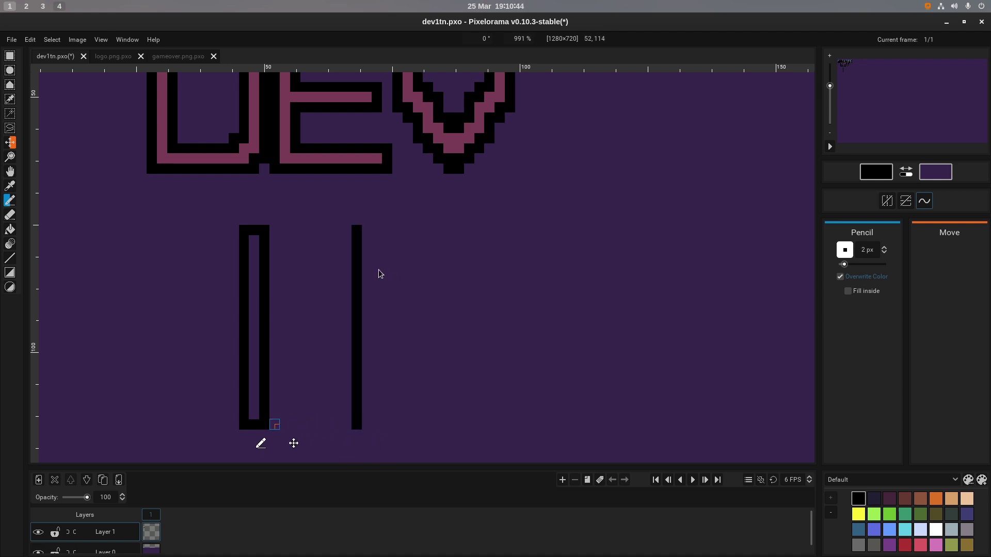
pyautogui.click(367, 425)
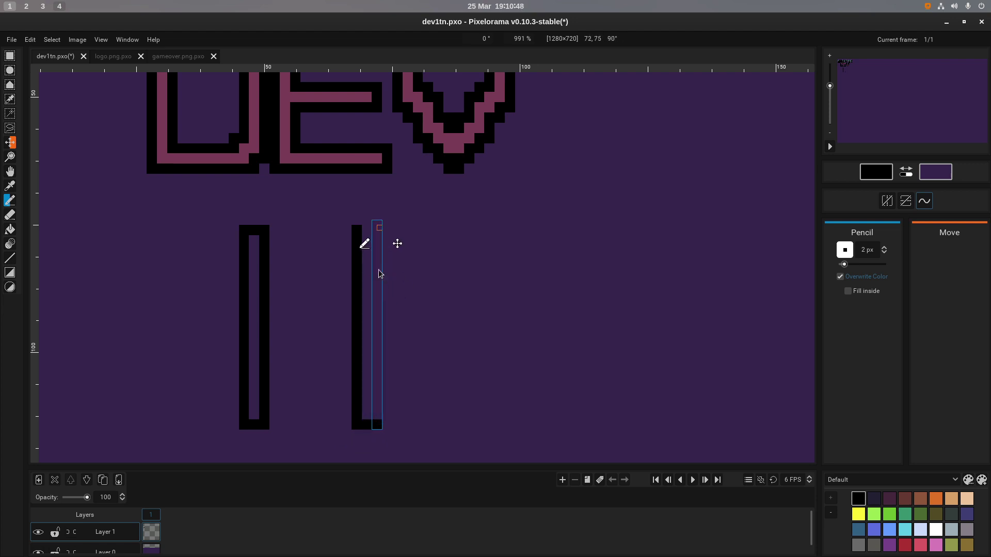
pyautogui.keyDown('shift'); pyautogui.click(379, 232); pyautogui.keyUp('shift')
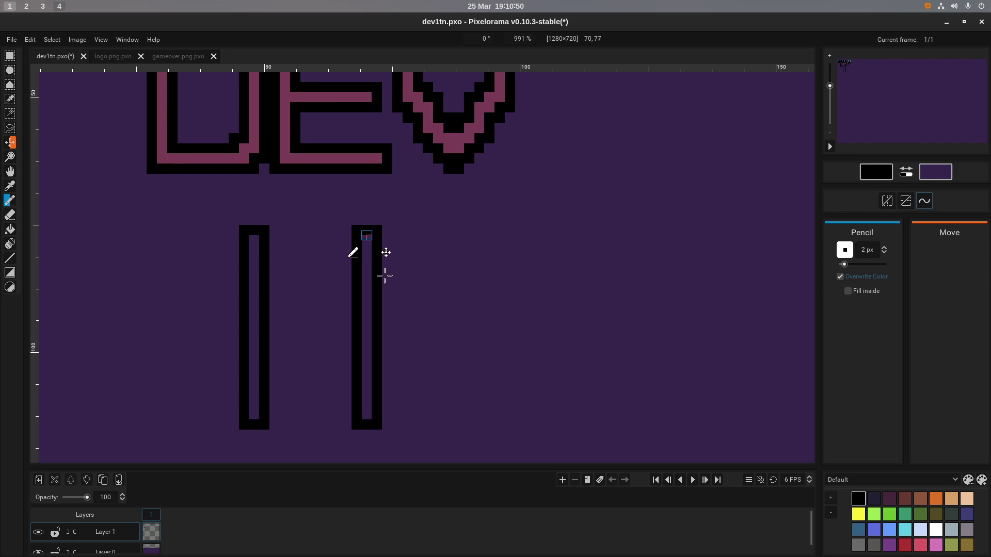
# Connect the two uprights with an upper and a lower horizontal crossbar, each outlined in black and about 6 px tall.
pyautogui.scroll(3, 358, 331)
pyautogui.hscroll(-2, 358, 331)
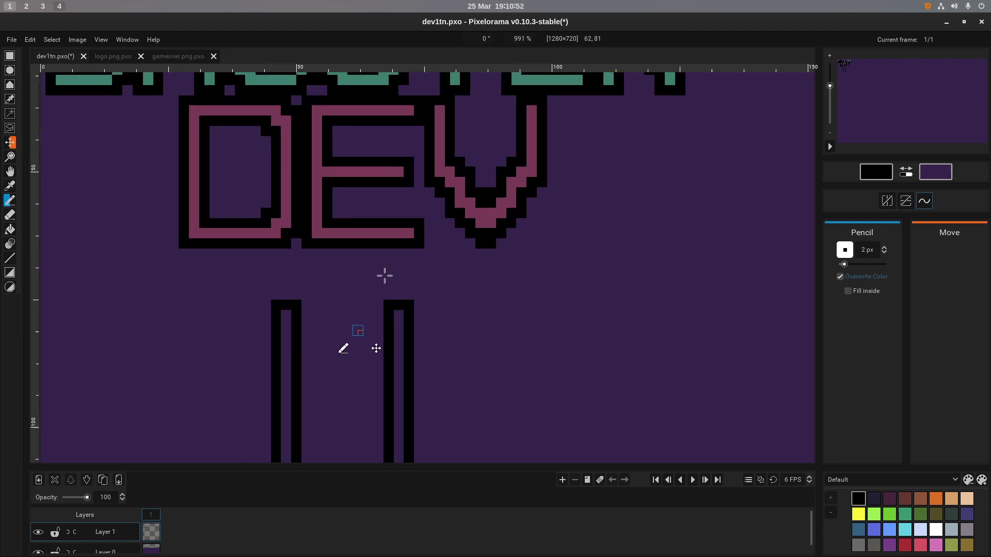
pyautogui.scroll(-3, 357, 331)
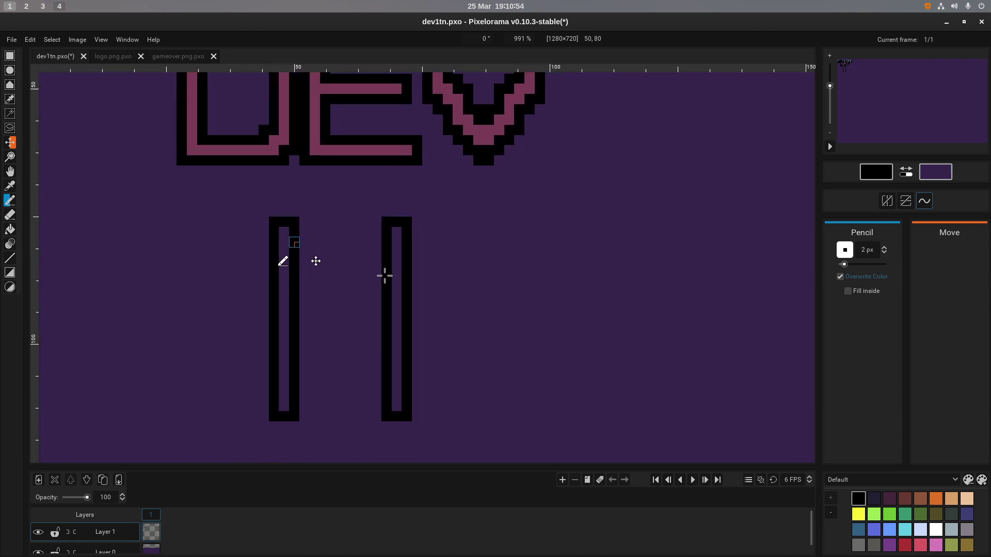
pyautogui.scroll(-1, 297, 250)
pyautogui.hscroll(-1, 297, 248)
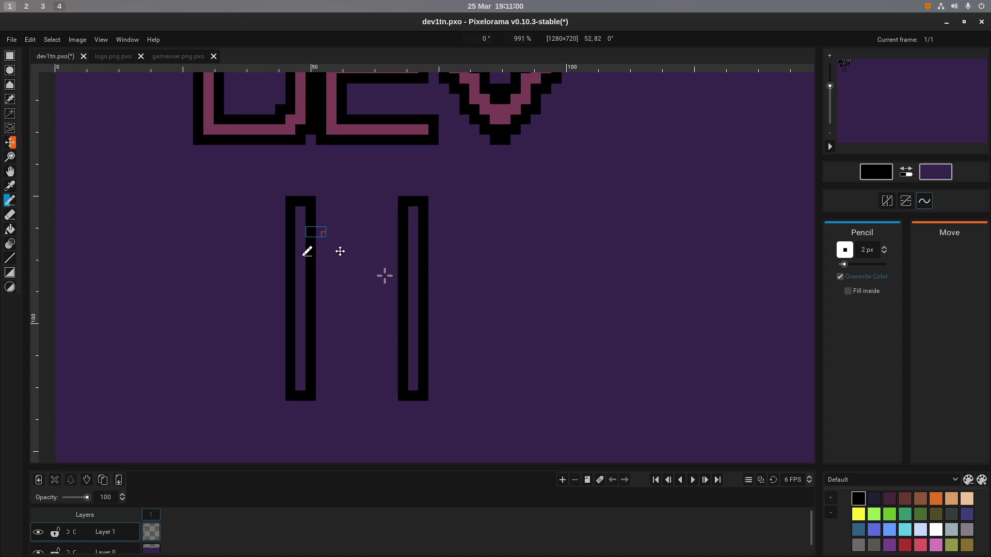
pyautogui.press('shift')
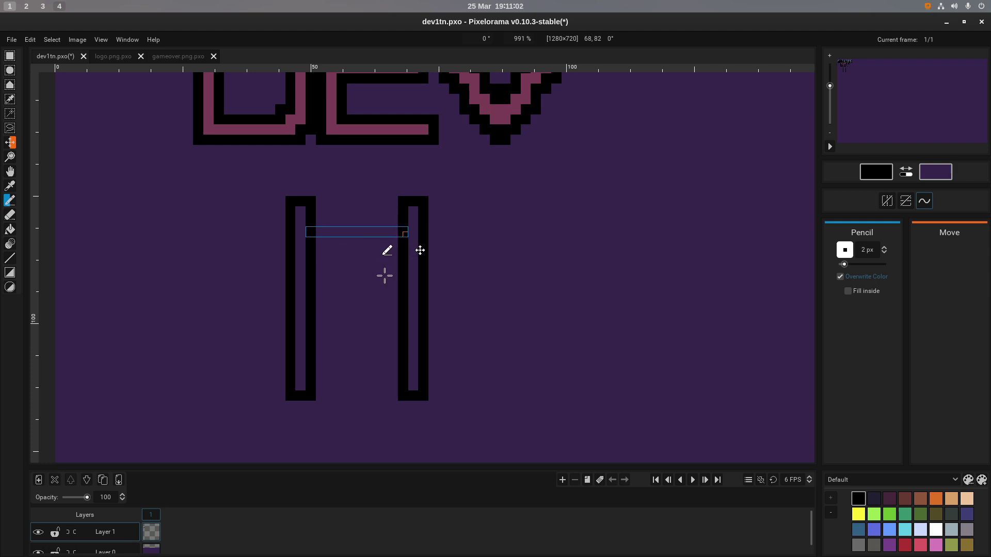
pyautogui.keyDown('shift'); pyautogui.click(405, 233); pyautogui.keyUp('shift')
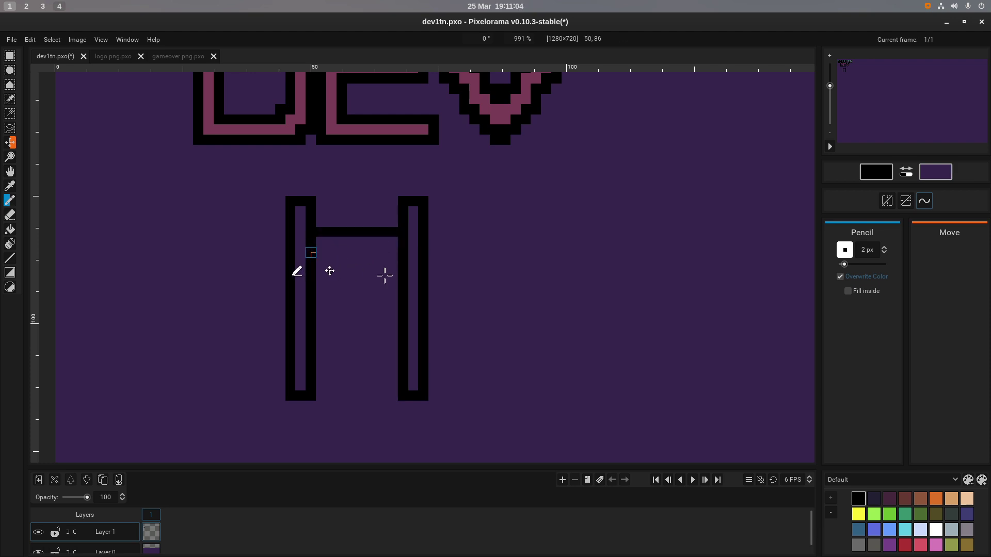
pyautogui.press('shift')
pyautogui.keyDown('shift'); pyautogui.click(400, 253); pyautogui.keyUp('shift')
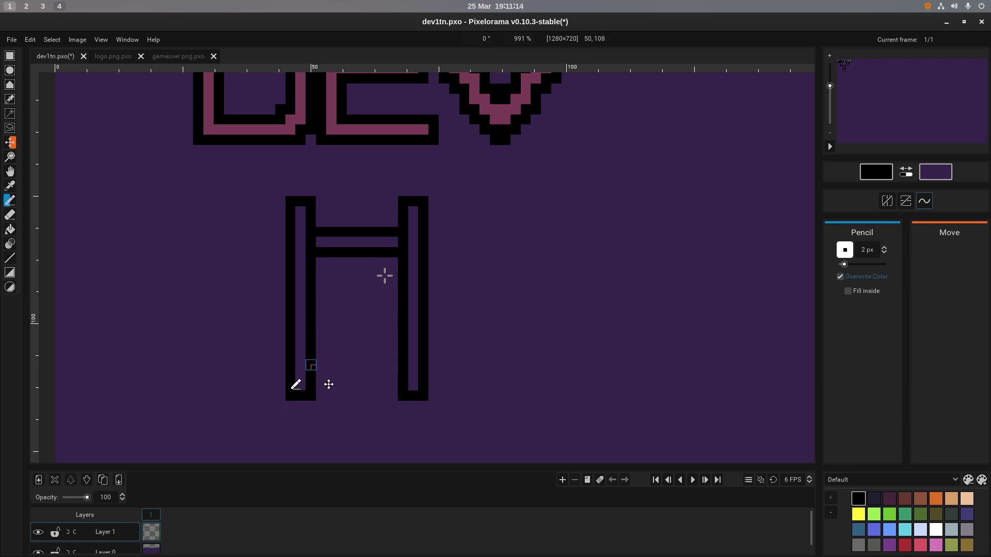
pyautogui.moveTo(311, 365); pyautogui.dragTo(419, 384)
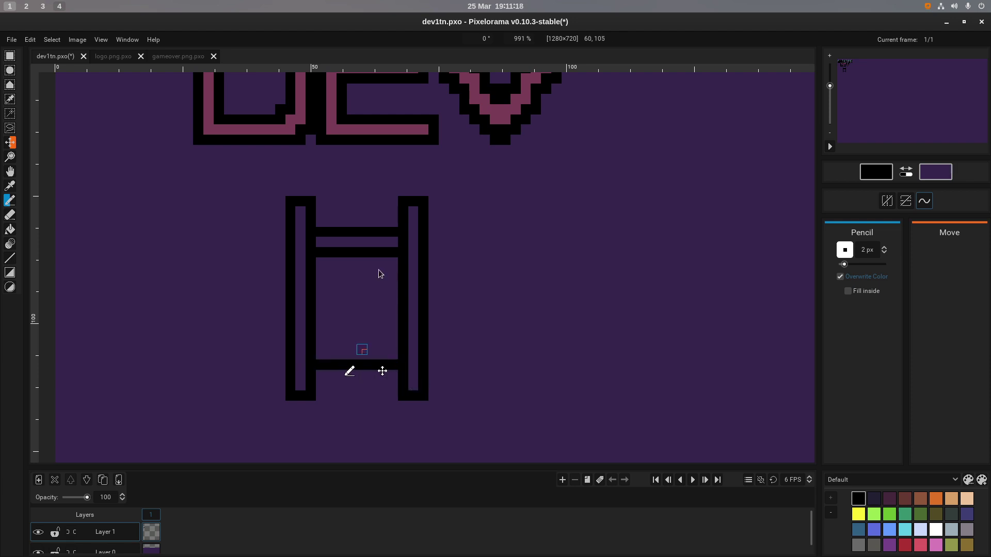
pyautogui.moveTo(311, 345); pyautogui.dragTo(398, 345)
# Extend the lower crossbar past the left upright with a closed black-outlined stub about 4 px wide and 6 px tall.
pyautogui.scroll(-2, 413, 375)
pyautogui.scroll(4, 347, 290)
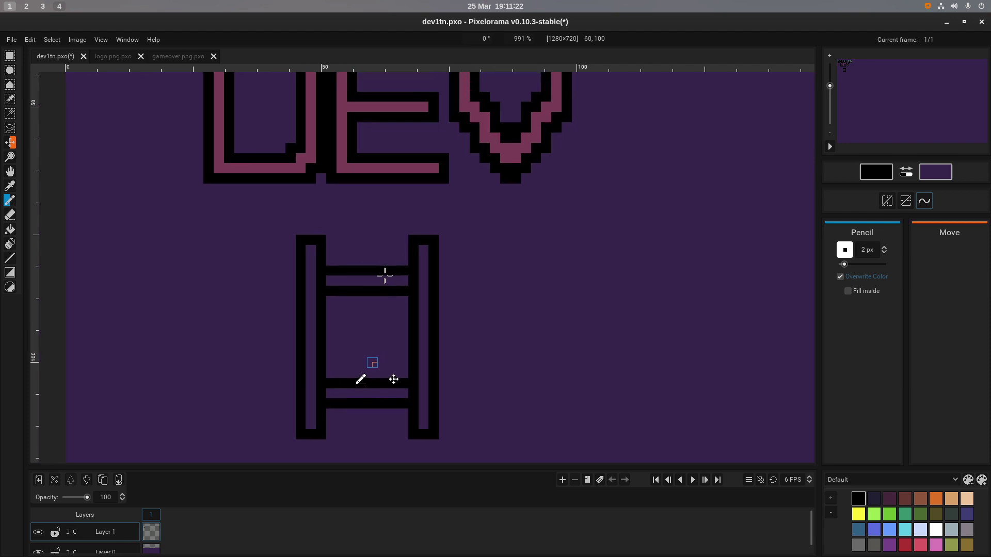
pyautogui.hscroll(-2, 372, 360)
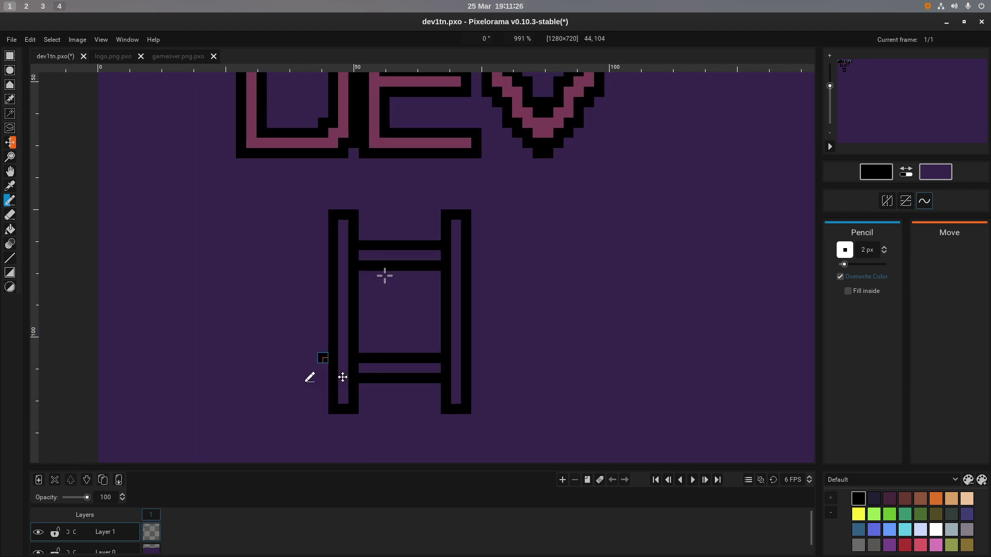
pyautogui.click(323, 358)
pyautogui.moveTo(312, 358); pyautogui.dragTo(312, 379)
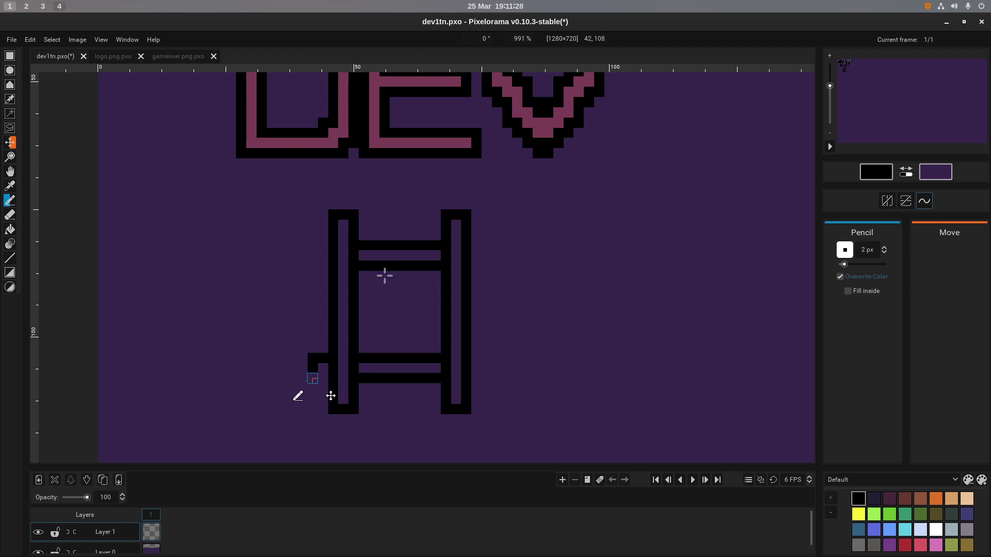
pyautogui.click(312, 379)
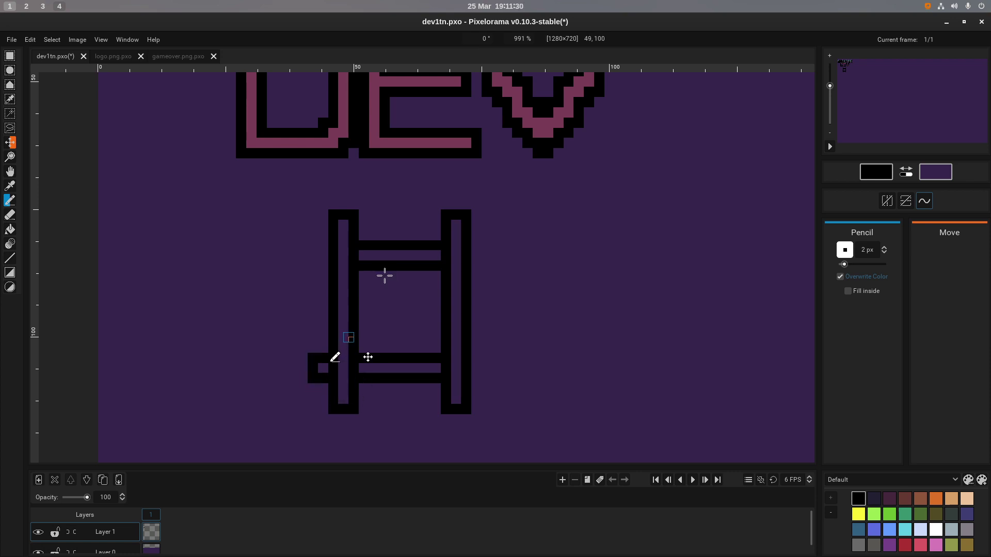
# Extend the lower and upper crossbars past the right upright with matching closed black stubs about 4 × 6 px.
pyautogui.scroll(-3, 325, 377)
pyautogui.hscroll(2, 341, 336)
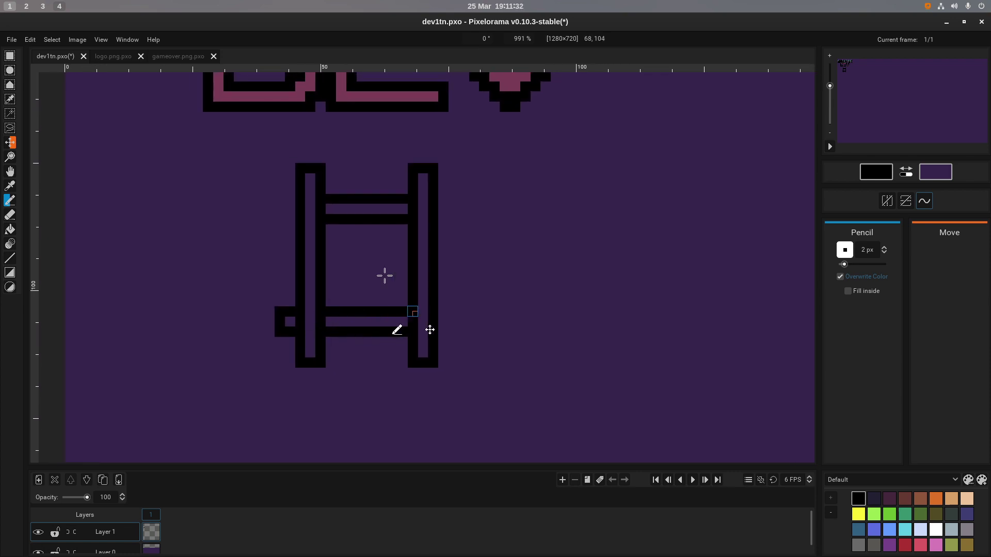
pyautogui.moveTo(446, 314)
pyautogui.mouseDown()
pyautogui.moveTo(456, 314)
pyautogui.moveTo(453, 332)
pyautogui.moveTo(443, 332)
pyautogui.mouseUp()
pyautogui.scroll(5, 444, 332)
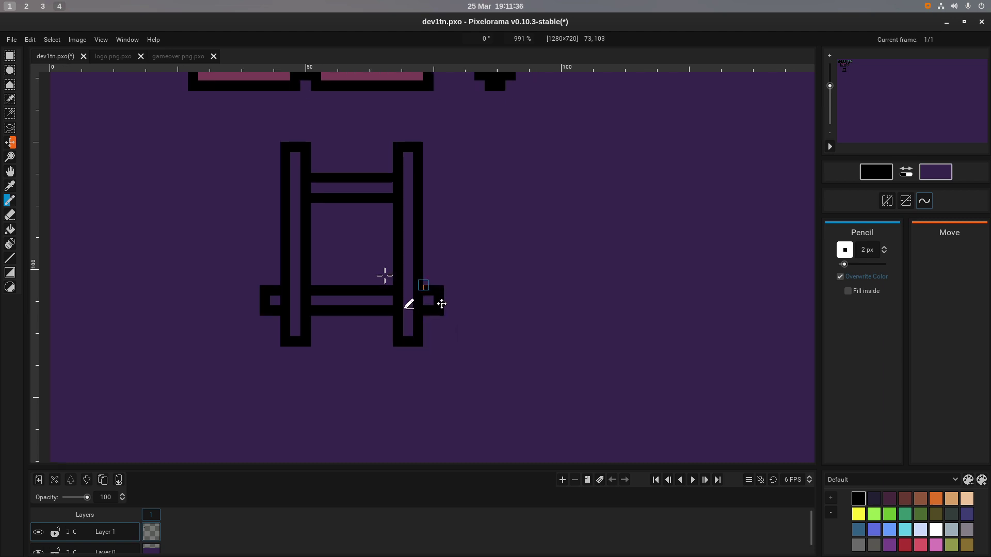
pyautogui.hscroll(-1, 423, 293)
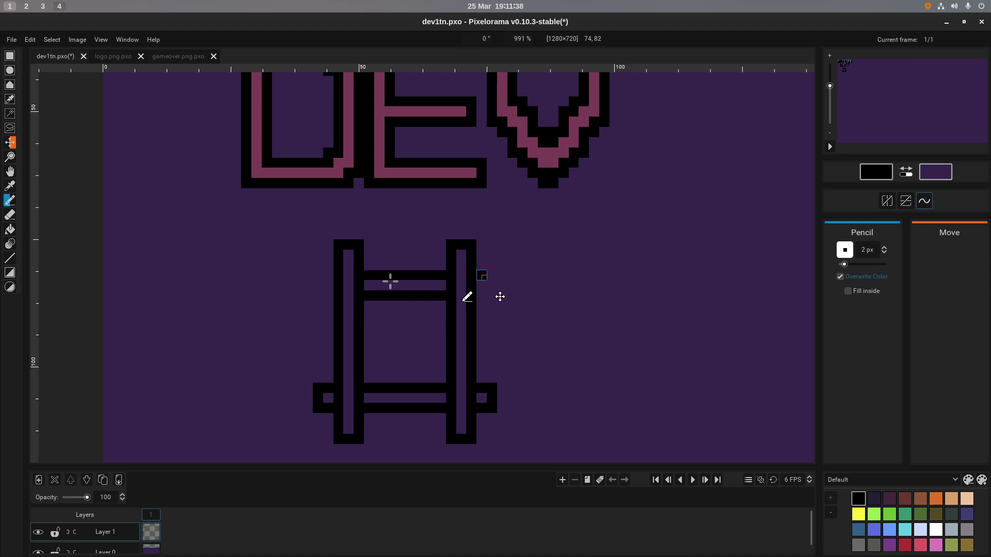
pyautogui.moveTo(481, 277)
pyautogui.mouseDown()
pyautogui.moveTo(492, 276)
pyautogui.moveTo(482, 296)
pyautogui.mouseUp()
# Outline a matching black stub extending the upper crossbar past the left upright.
pyautogui.scroll(-1, 476, 311)
pyautogui.hscroll(-1, 357, 272)
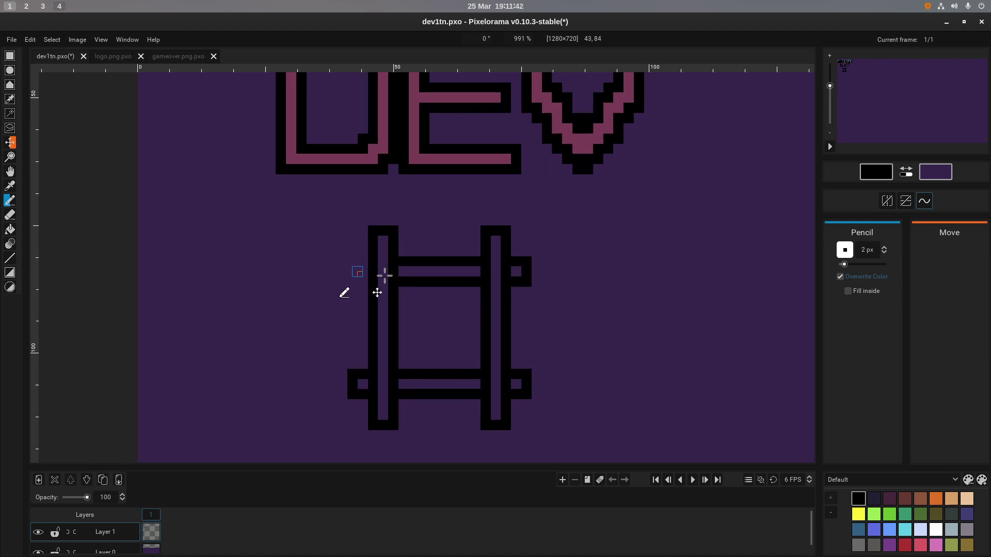
pyautogui.click(381, 280)
pyautogui.click(353, 261)
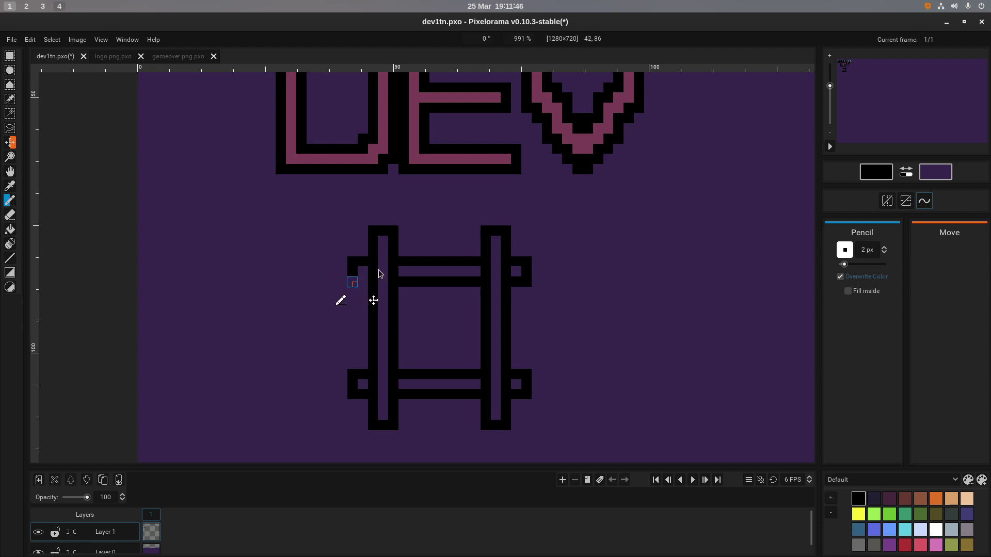
# Close the black outline of the hash symbol's upper-left stub with the 2 px pencil.
pyautogui.click(353, 283)
pyautogui.click(363, 282)
pyautogui.scroll(-2, 361, 289)
pyautogui.hscroll(2, 361, 289)
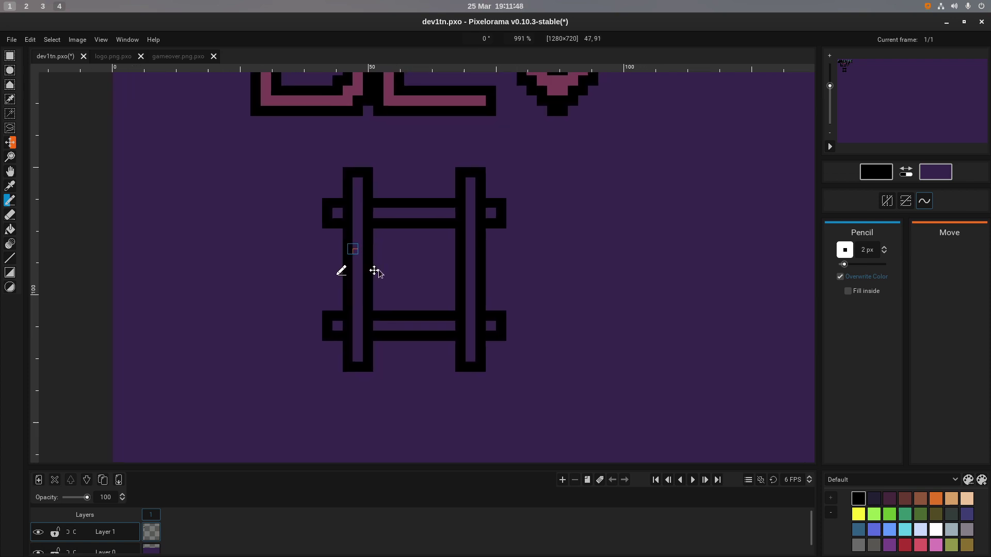
pyautogui.scroll(3, 356, 297)
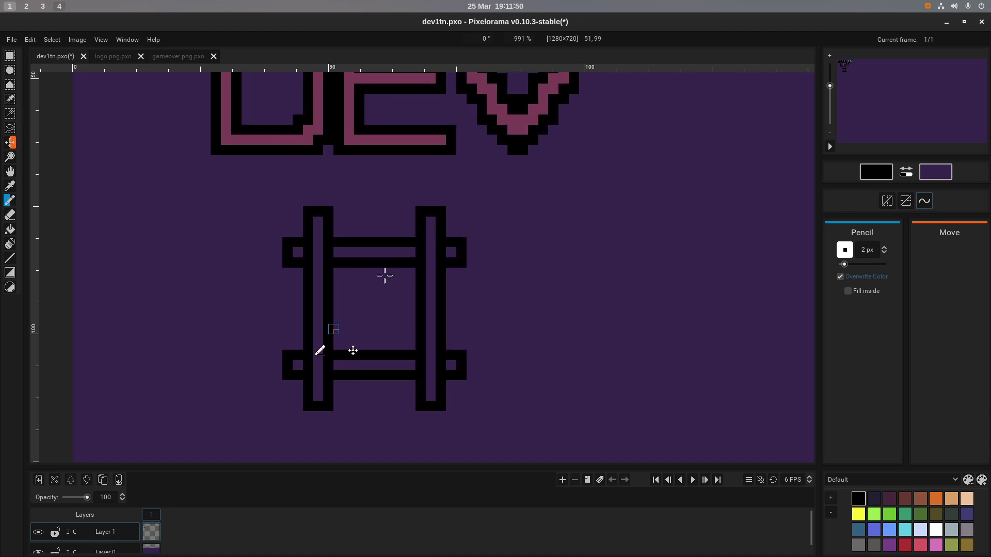
# Erase the black segments where the hash symbol's bars cross, so the interiors of all four bars connect.
pyautogui.press('e')
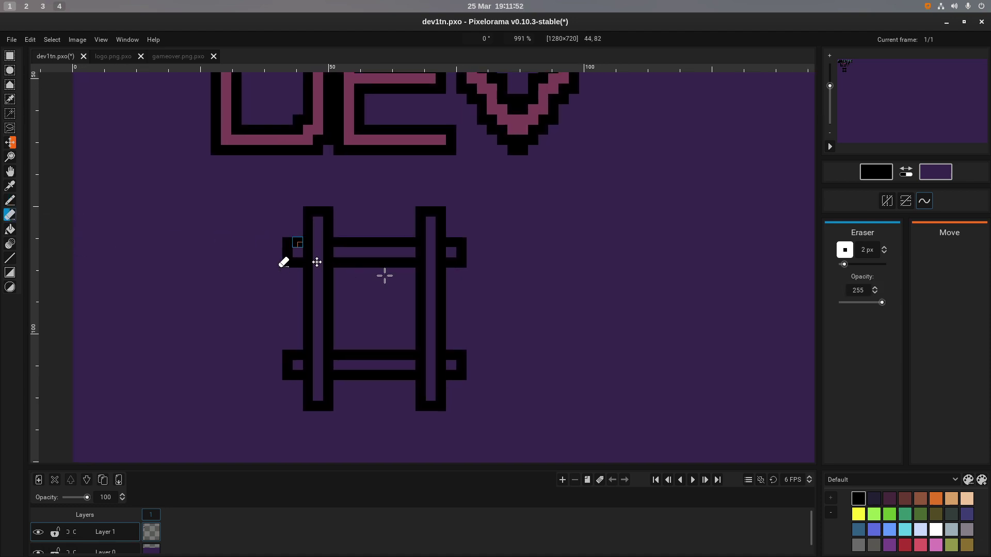
pyautogui.moveTo(298, 253); pyautogui.dragTo(443, 252)
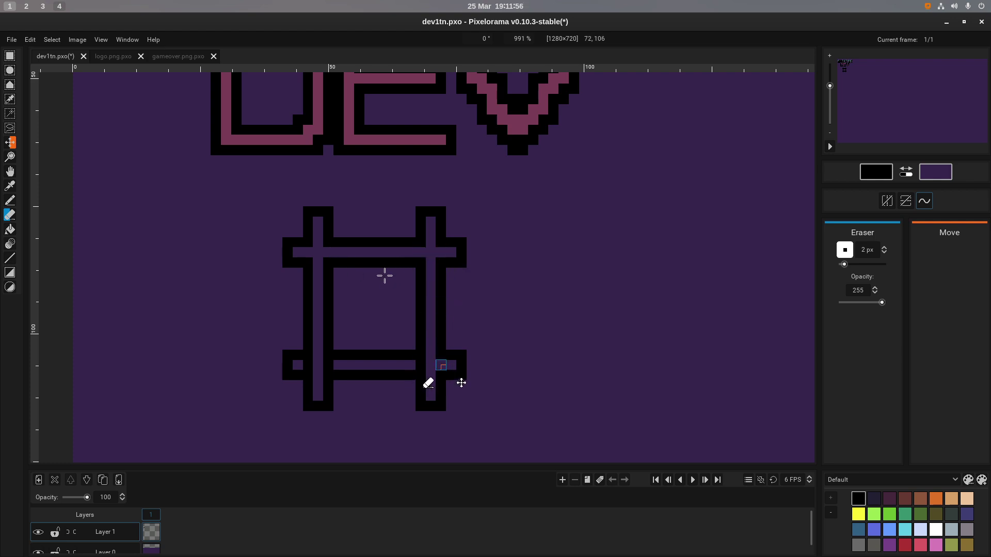
pyautogui.moveTo(441, 365); pyautogui.dragTo(323, 365)
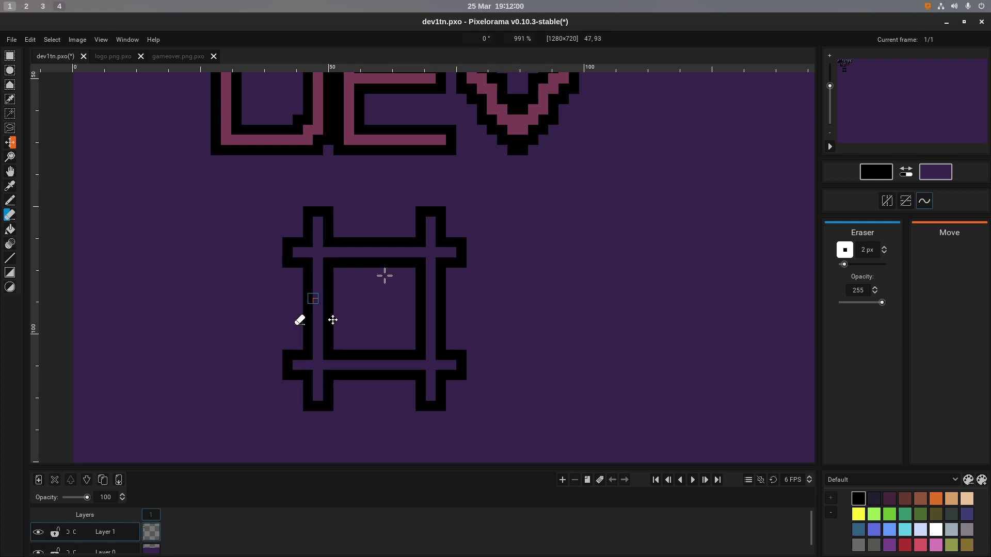
pyautogui.moveTo(312, 299)
pyautogui.mouseDown()
pyautogui.moveTo(304, 242)
pyautogui.moveTo(323, 221)
pyautogui.mouseUp()
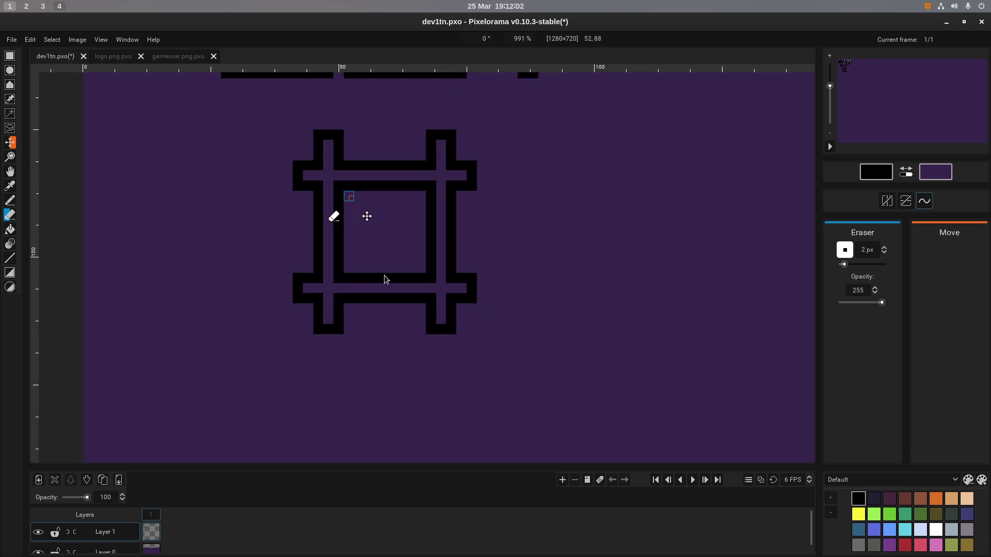
pyautogui.scroll(5, 376, 283)
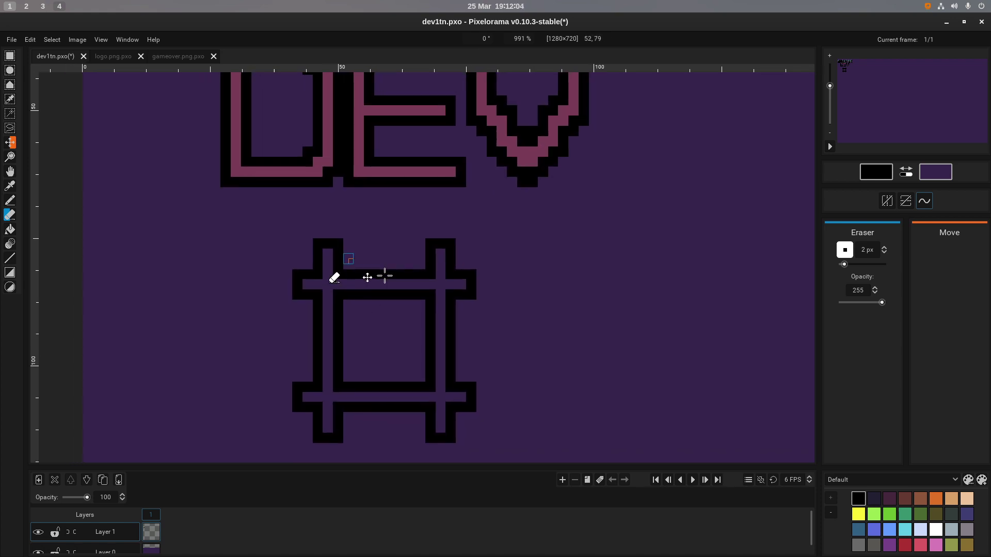
pyautogui.moveTo(369, 276)
pyautogui.mouseDown()
pyautogui.moveTo(345, 279)
pyautogui.moveTo(345, 296)
pyautogui.mouseUp()
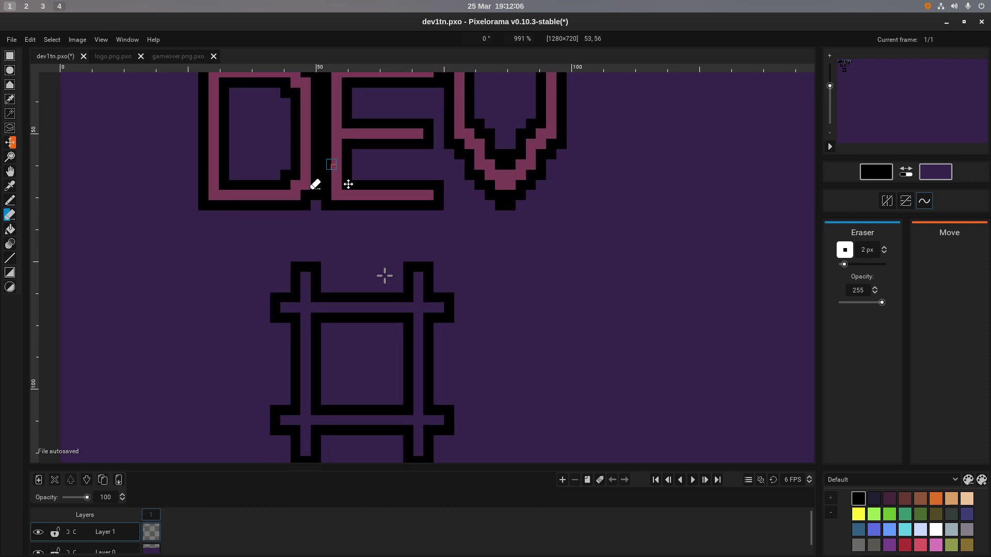
pyautogui.scroll(-3, 347, 183)
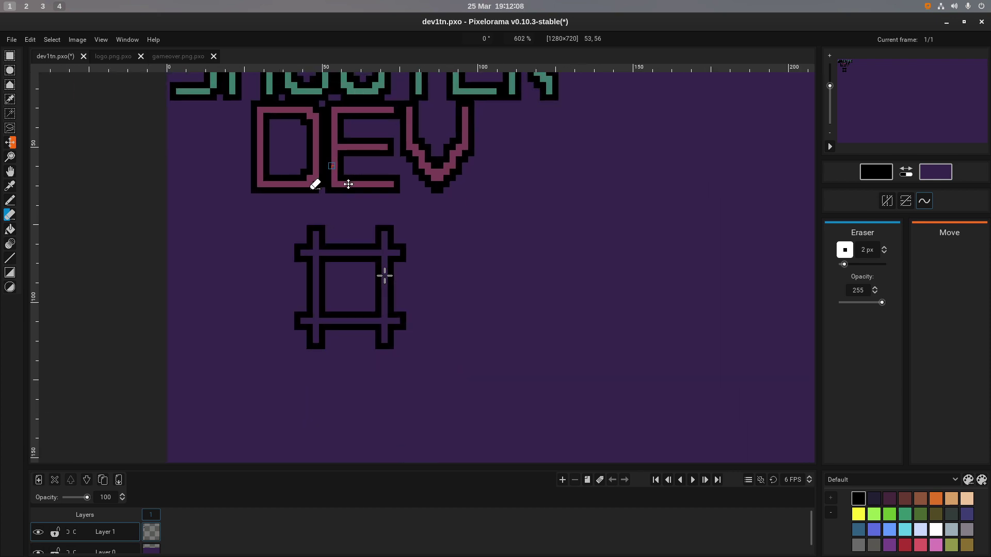
# Change the drawing colour to olive green #3b4d24 and bucket-fill the inside of the hash symbol.
pyautogui.press('x')
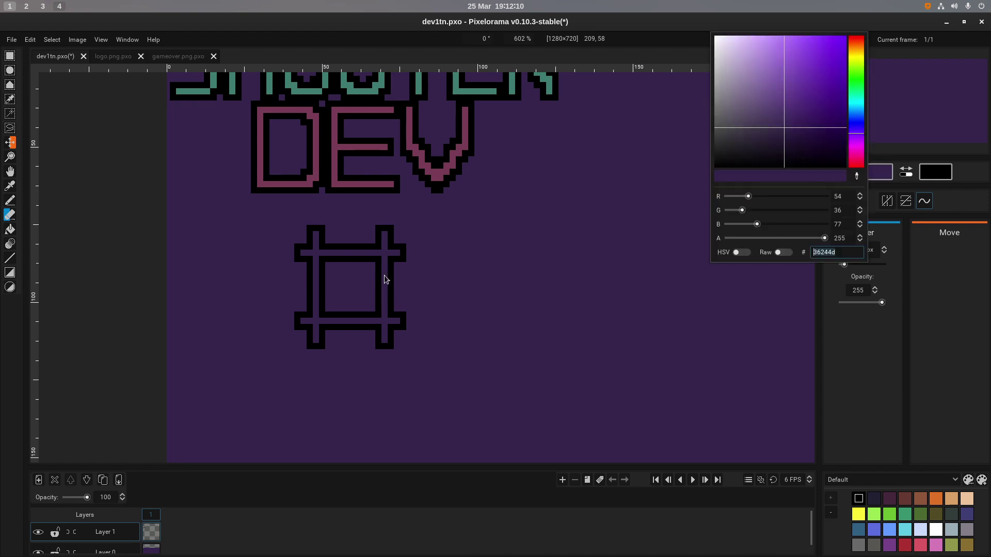
pyautogui.write('244d3e')
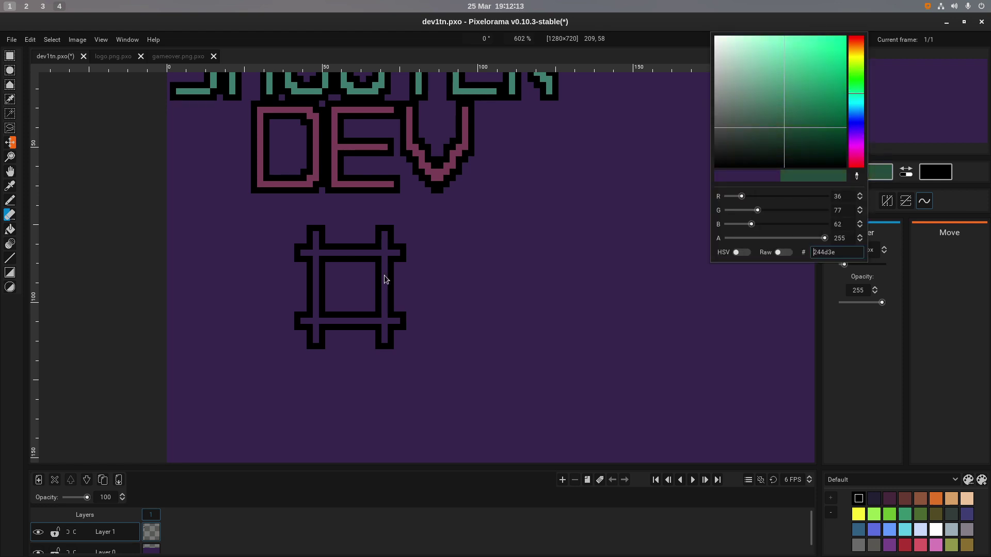
pyautogui.moveTo(856, 93); pyautogui.dragTo(856, 67)
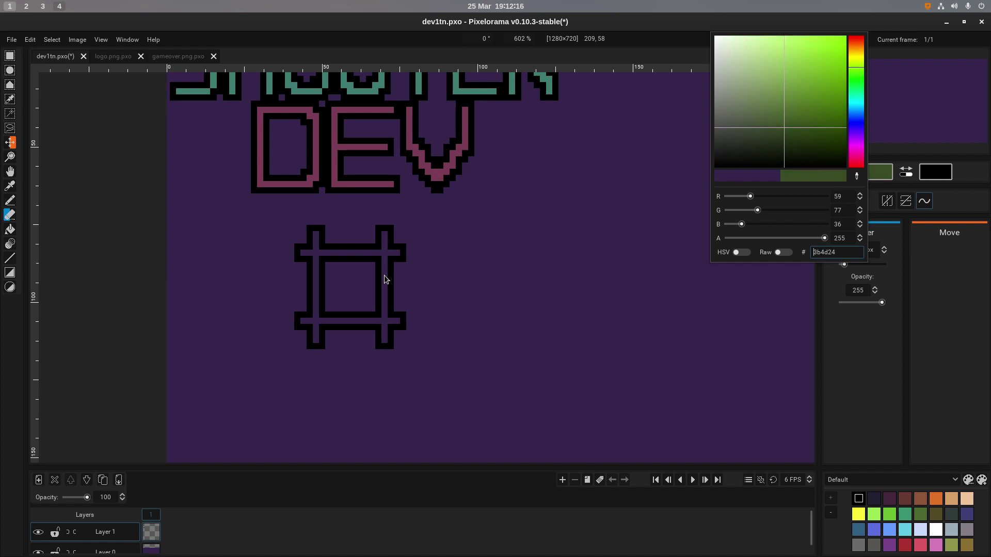
pyautogui.press('Escape')
pyautogui.press('b')
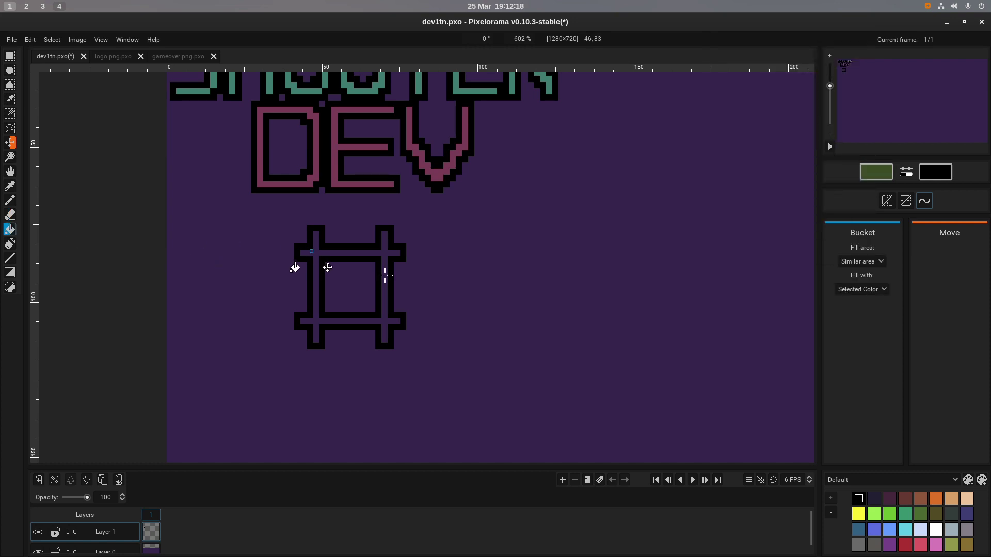
pyautogui.click(311, 251)
pyautogui.moveTo(326, 258); pyautogui.dragTo(341, 347)
# Try filling the hash symbol with teal #244d4b and with blue #242c4d, undoing each fill.
pyautogui.click(876, 172)
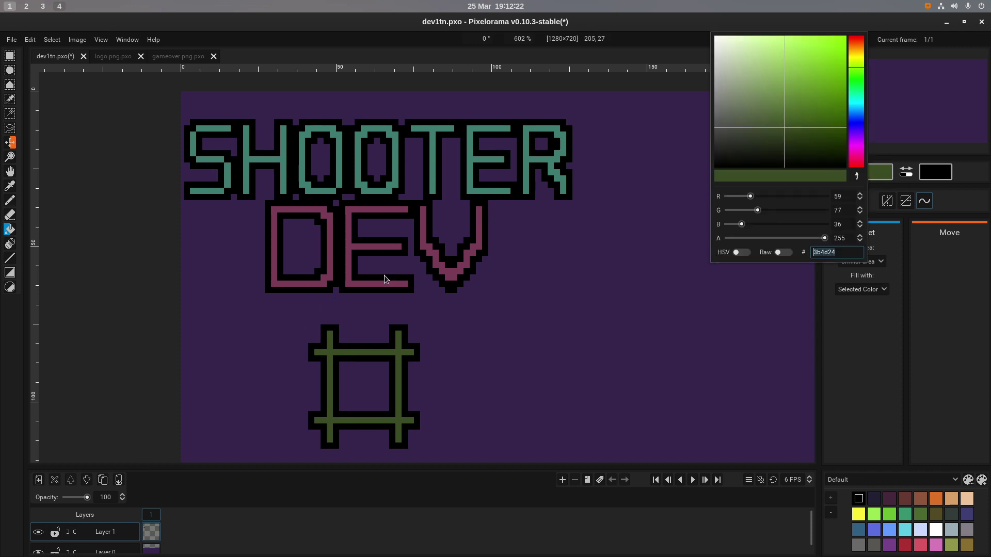
pyautogui.write('244d4b')
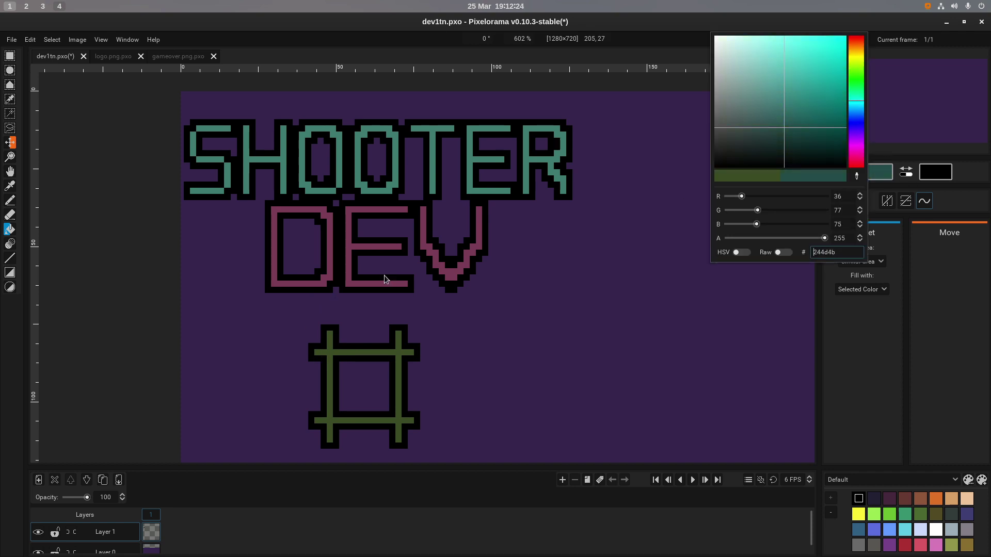
pyautogui.click(331, 364)
pyautogui.hotkey('ctrl', 'z')
pyautogui.click(875, 172)
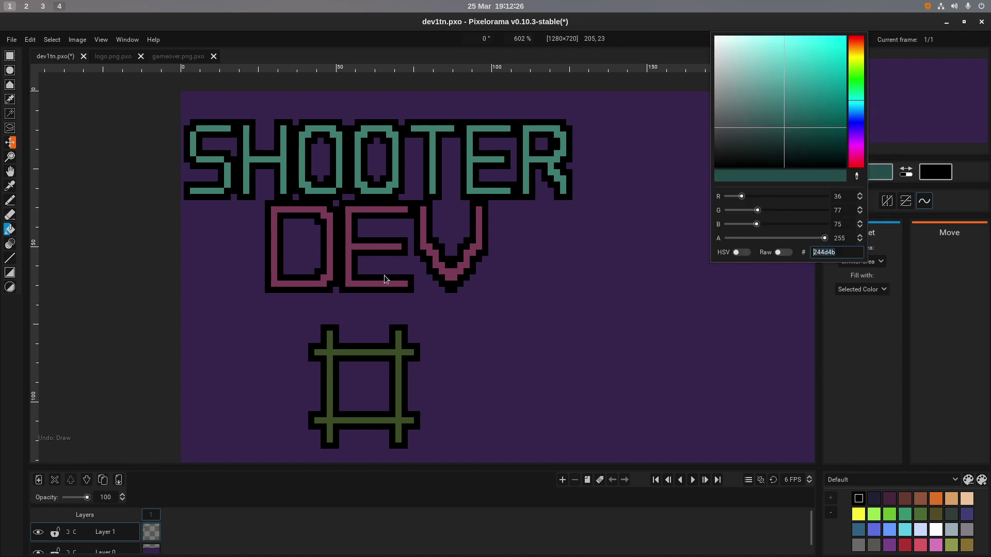
pyautogui.write('242c4d')
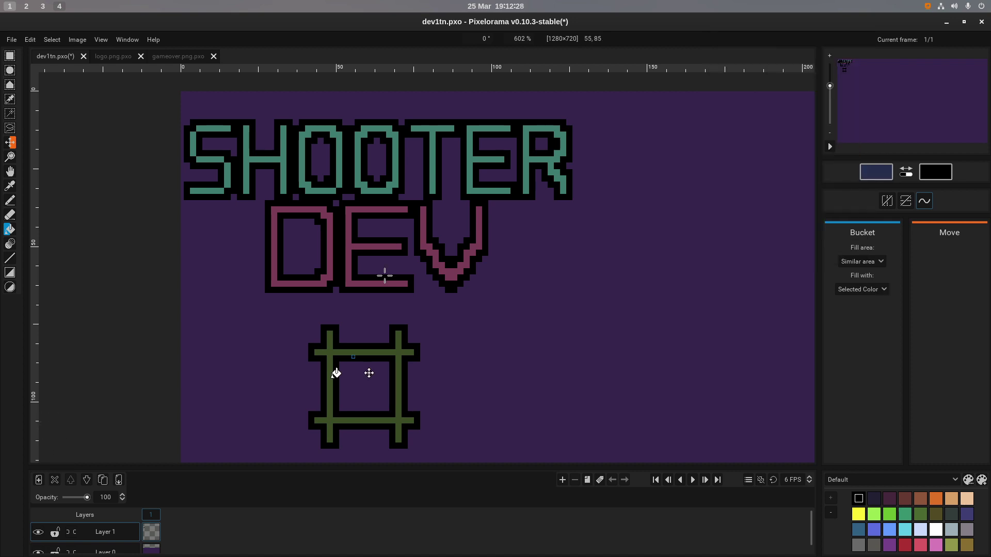
pyautogui.click(332, 372)
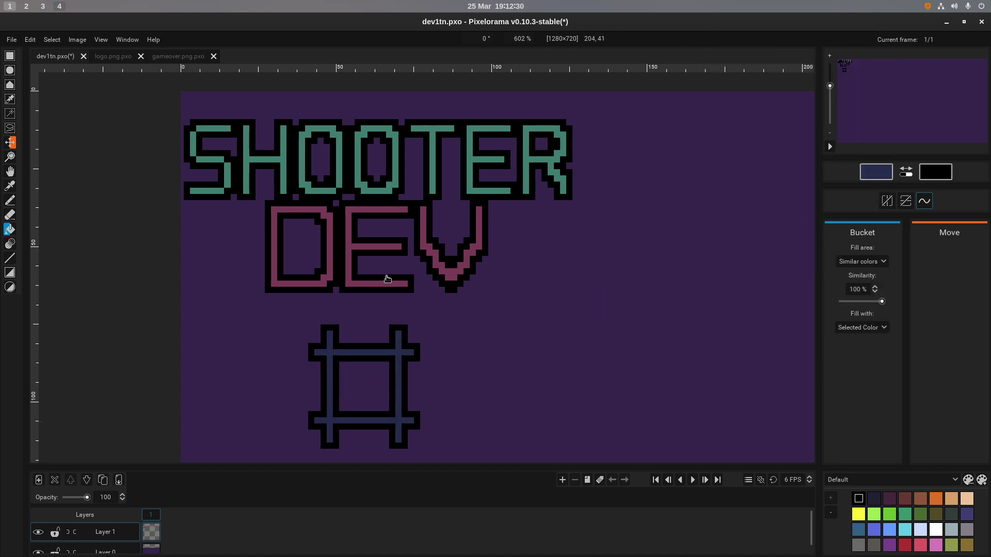
pyautogui.hotkey('ctrl', 'z')
# Fill the hash symbol with yellowish #4d4924, try dark red #4d2424 on it and undo the red fill.
pyautogui.write('4d4924')
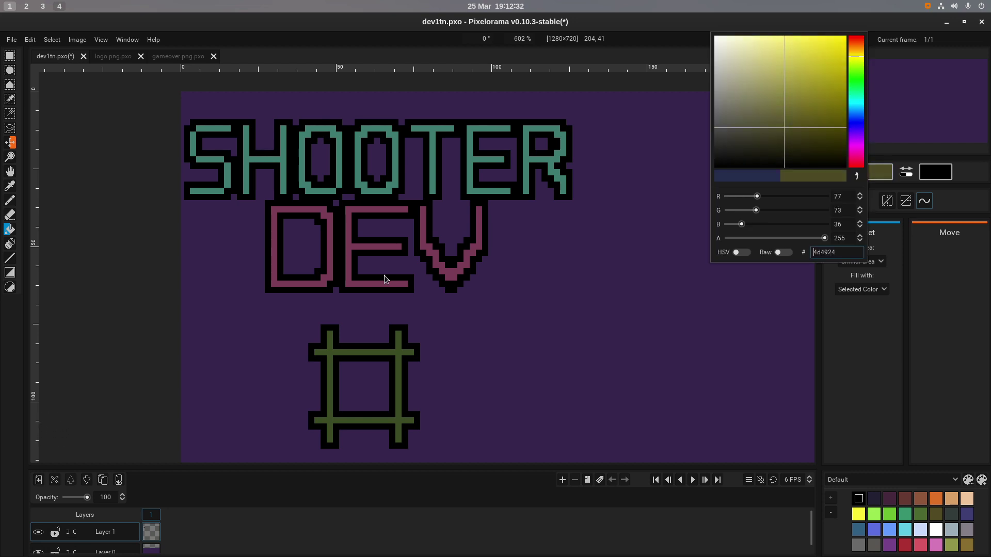
pyautogui.click(384, 279)
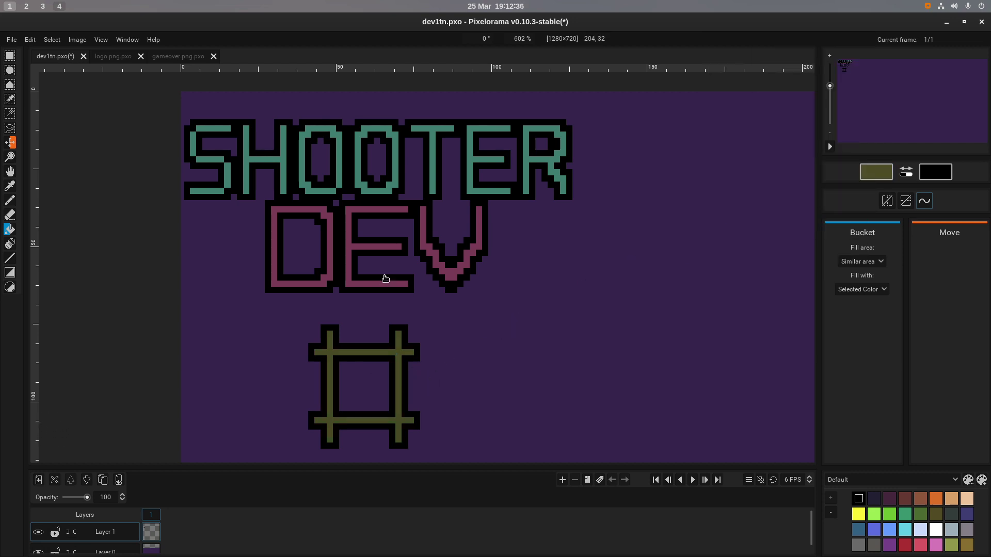
pyautogui.write('4d2424')
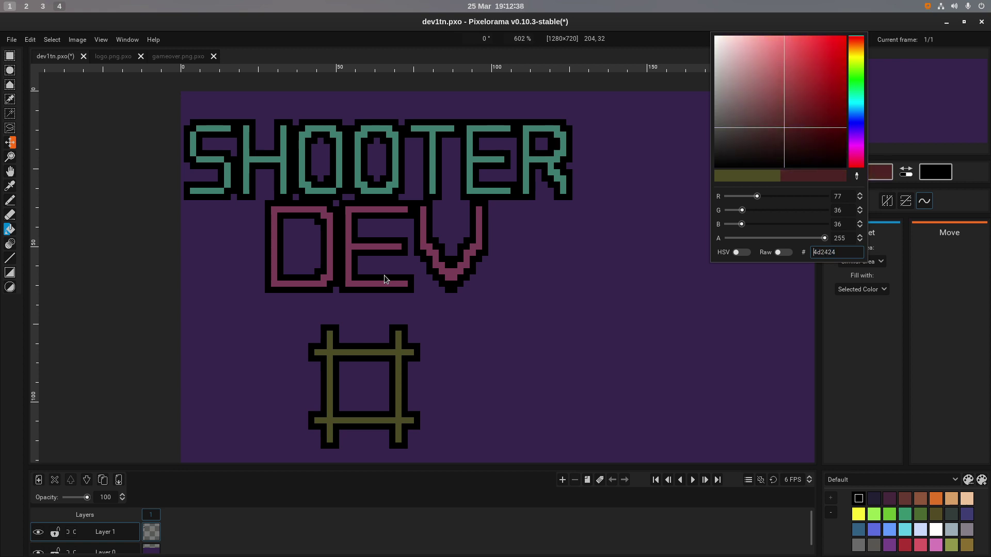
pyautogui.click(399, 369)
pyautogui.hotkey('ctrl', 'z')
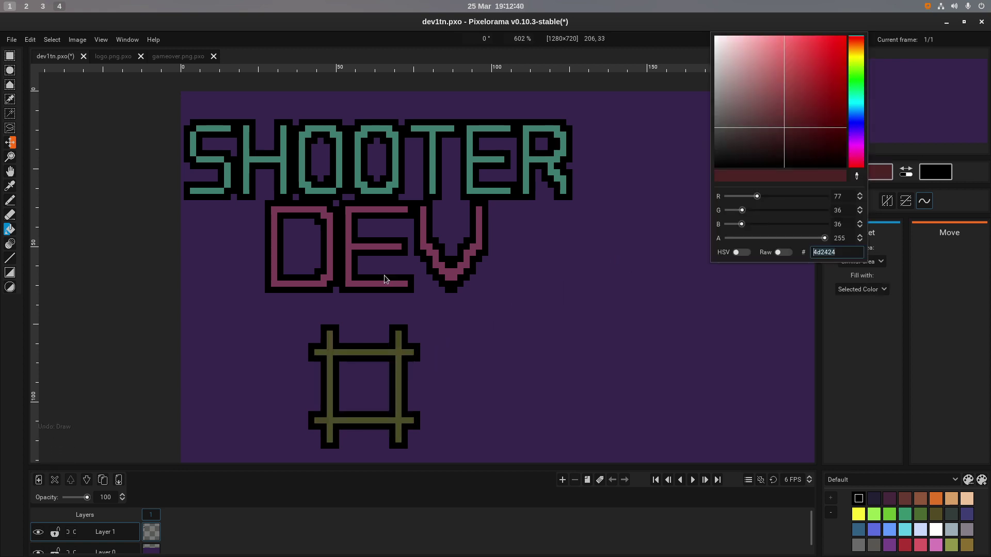
# Try filling the hash symbol with purple #48244d and with green #2b4d24, undoing each fill.
pyautogui.write('41244d')
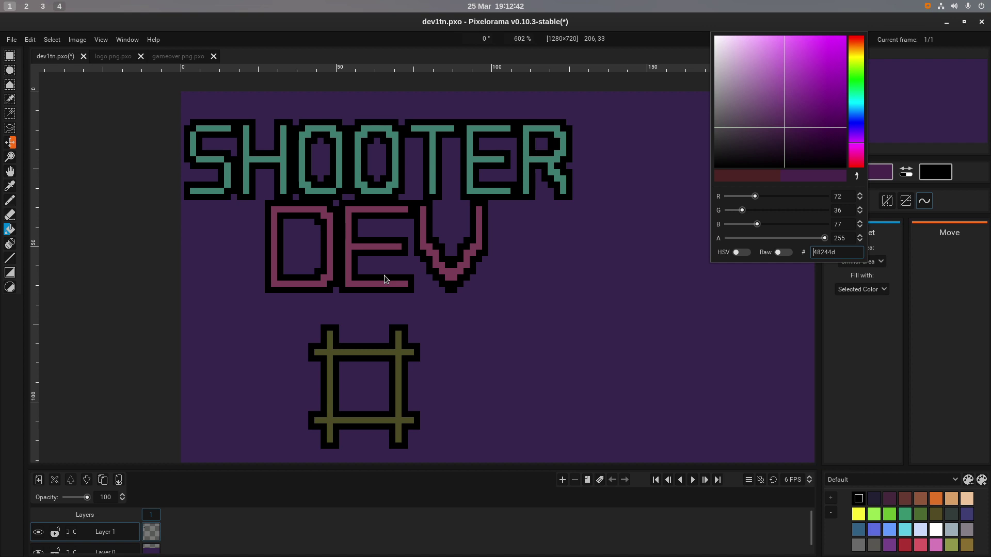
pyautogui.click(382, 371)
pyautogui.hotkey('ctrl', 'z')
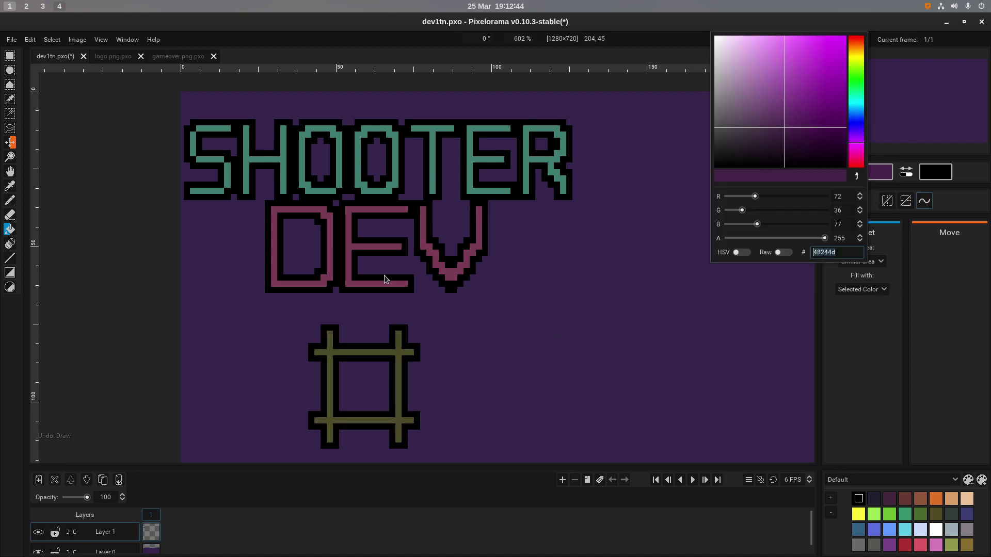
pyautogui.write('274d24')
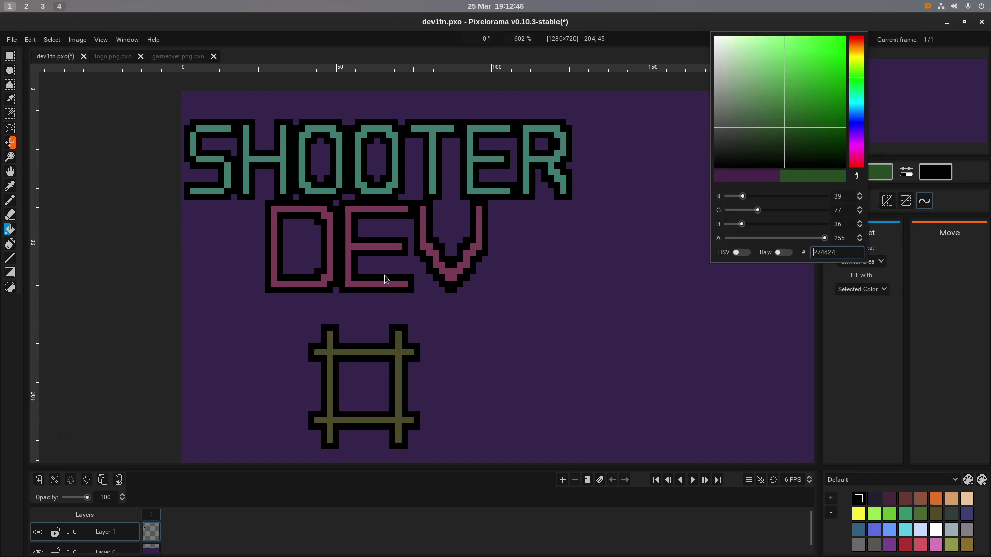
pyautogui.click(380, 374)
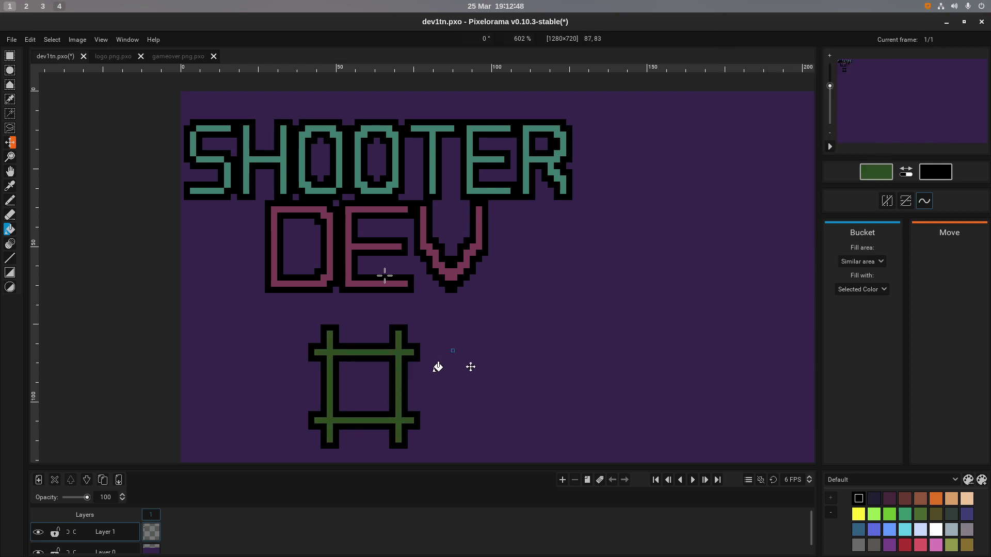
pyautogui.hotkey('ctrl', 'z')
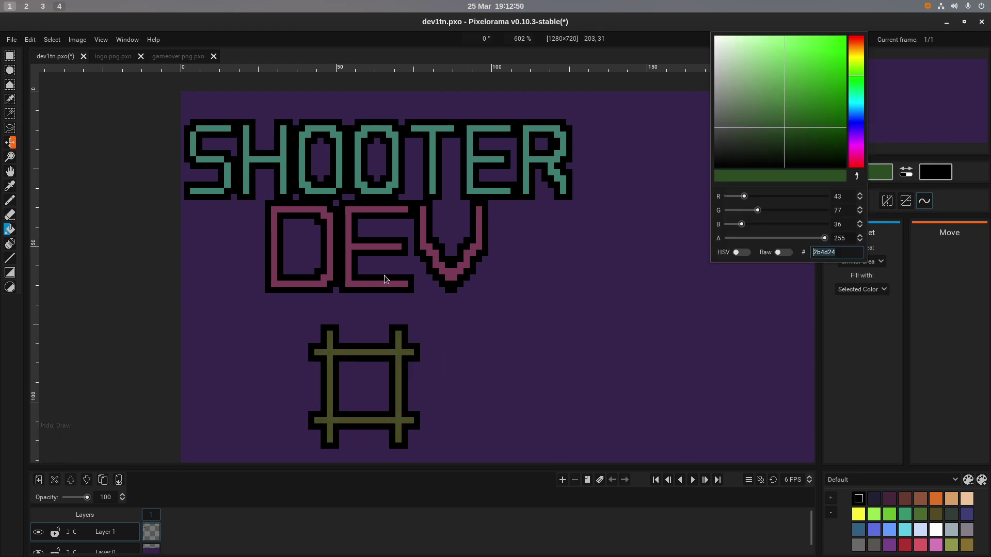
# Fill the hash symbol with dark blue #24284d.
pyautogui.write('24284d')
pyautogui.click(384, 279)
pyautogui.click(396, 401)
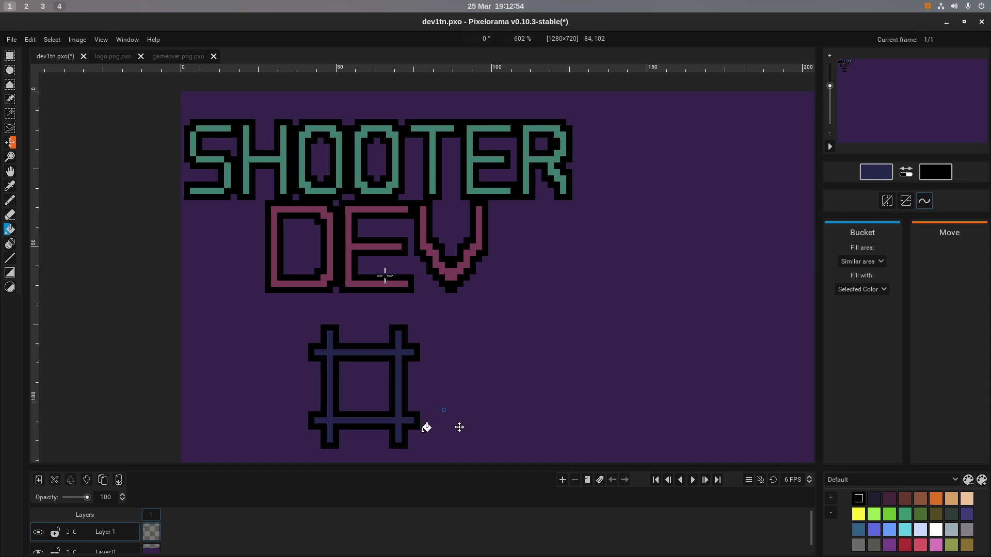
# Change the drawing colour to slate blue #24324d and refill the hash symbol with it.
pyautogui.click(876, 171)
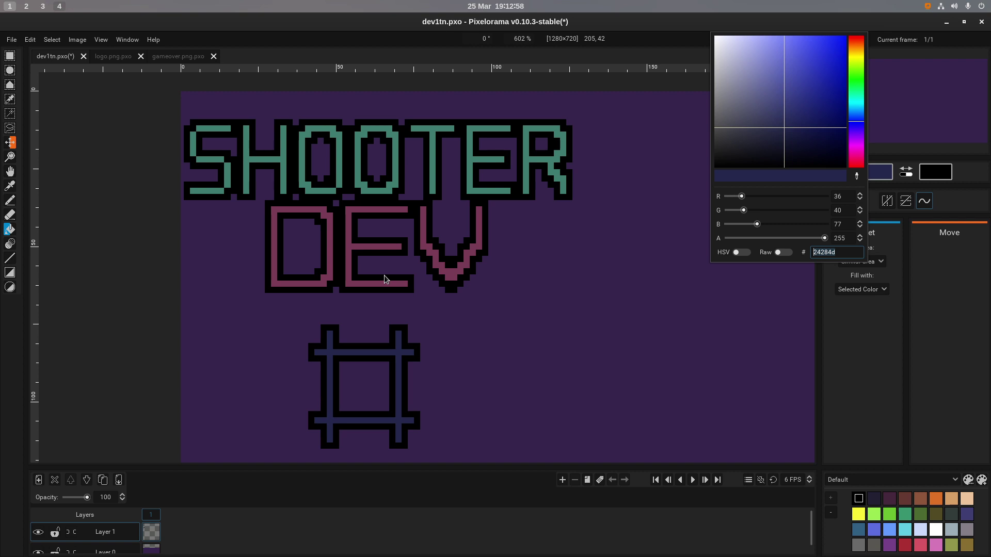
pyautogui.write('24314d')
pyautogui.press('Return')
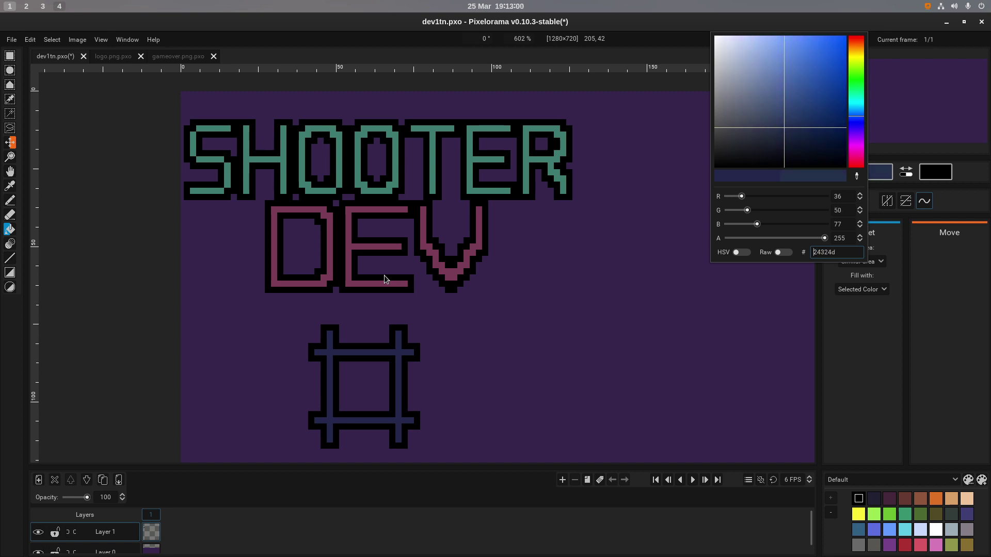
pyautogui.click(384, 280)
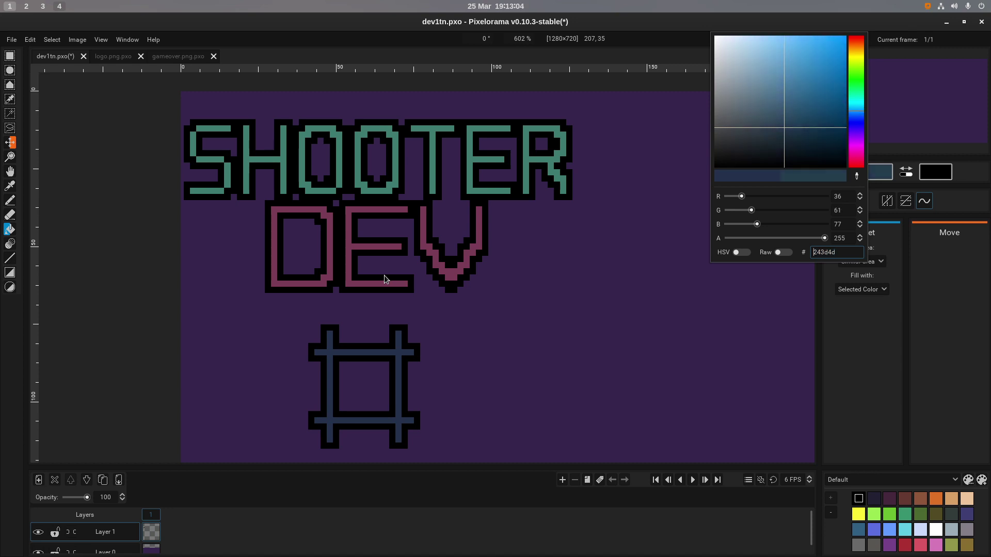
# Try filling the hash symbol with blue-grey #243d4d and with indigo #29244d.
pyautogui.click(384, 279)
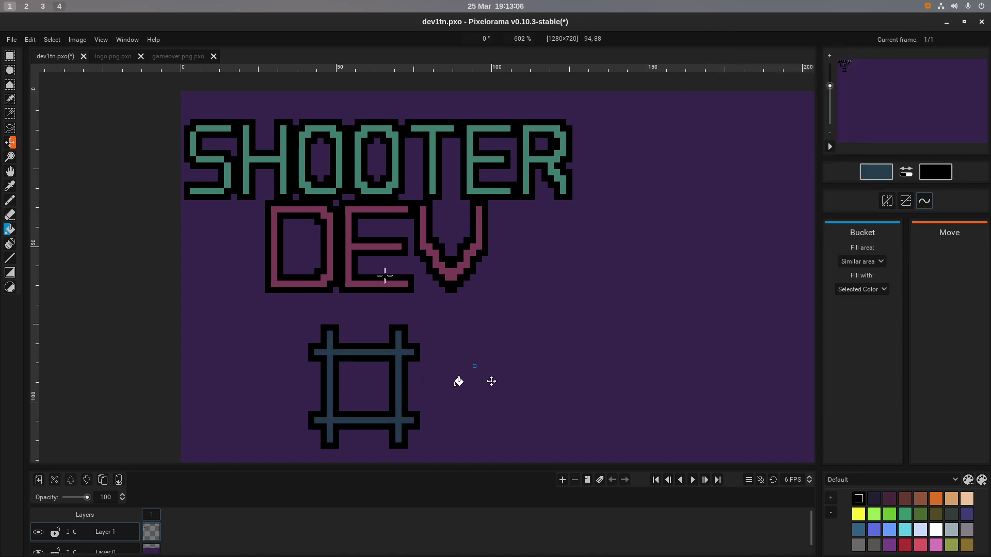
pyautogui.click(871, 173)
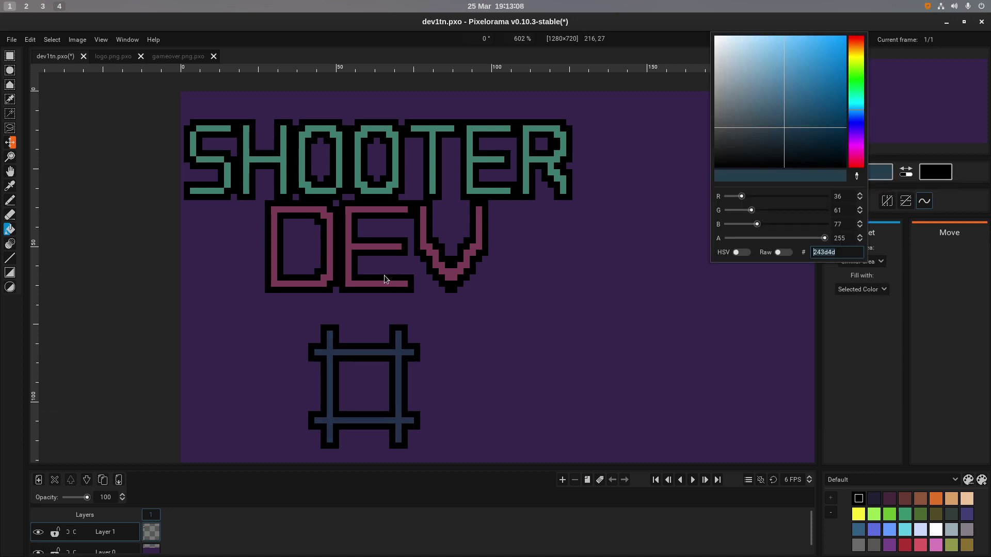
pyautogui.write('29244d')
pyautogui.press('Return')
pyautogui.click(384, 279)
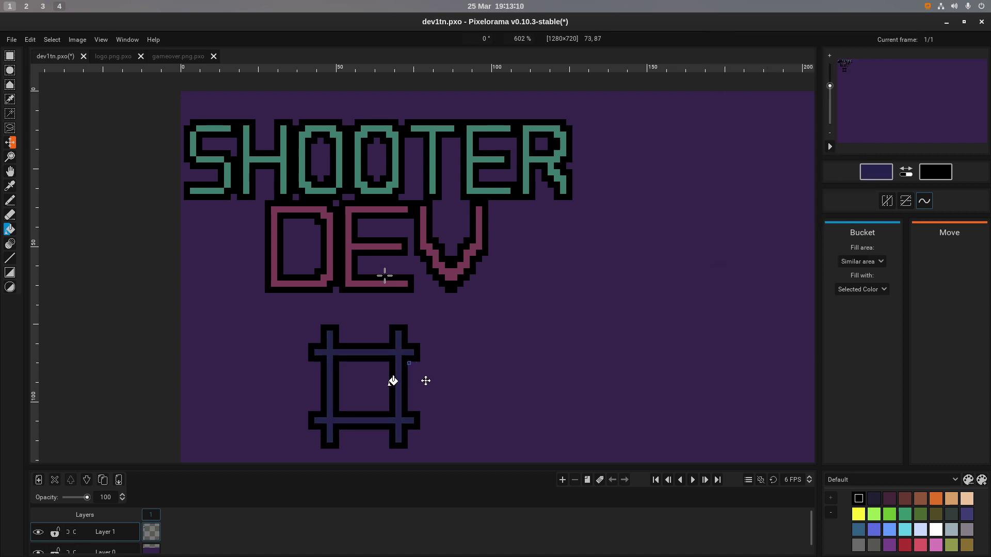
# Set the drawing colour to green #244d25 and refill the hash symbol with it.
pyautogui.click(871, 173)
pyautogui.write('244c4d')
pyautogui.press('Return')
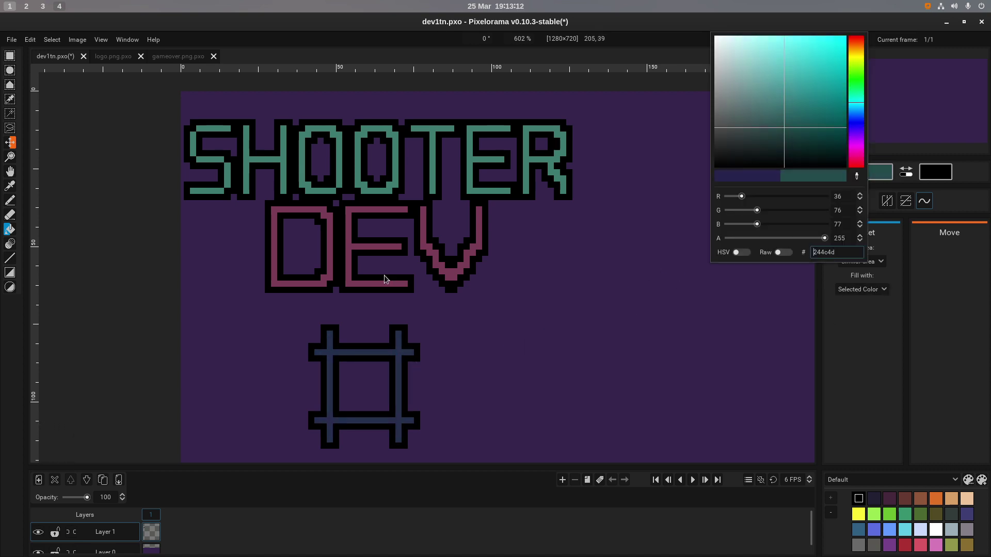
pyautogui.write('244d26')
pyautogui.press('Return')
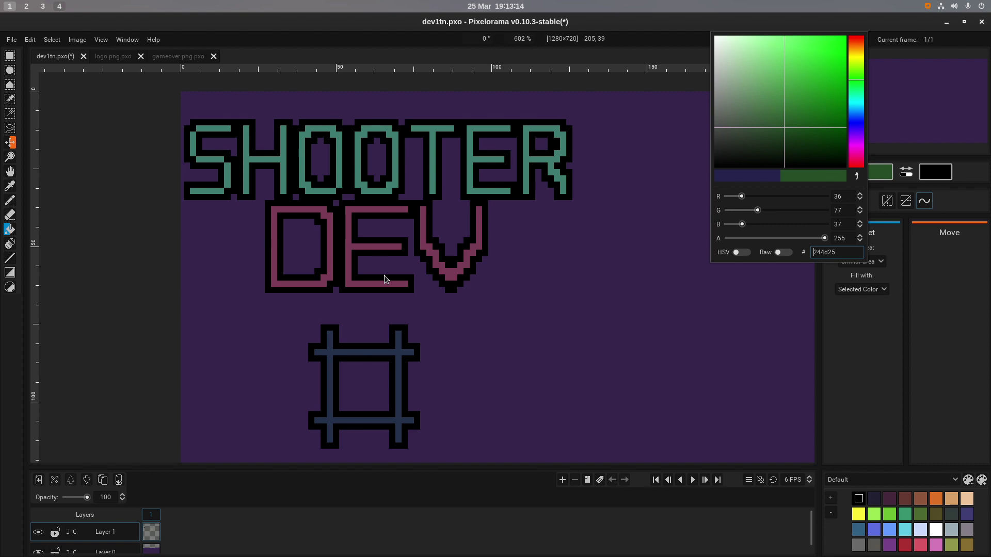
pyautogui.click(385, 279)
pyautogui.click(385, 353)
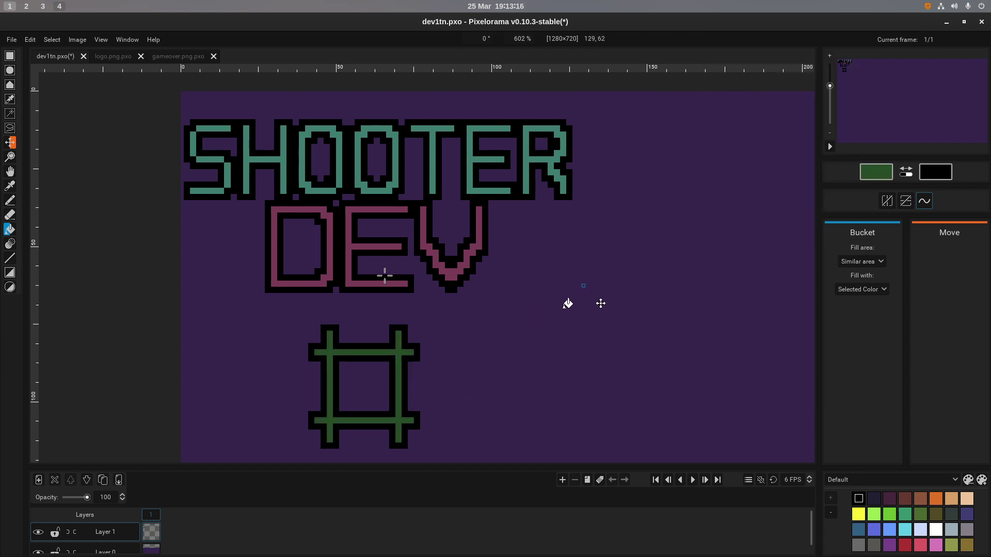
# Switch to the 2 px Pencil and swap the two drawing colours so black is active.
pyautogui.scroll(-3, 593, 273)
pyautogui.hscroll(-3, 594, 274)
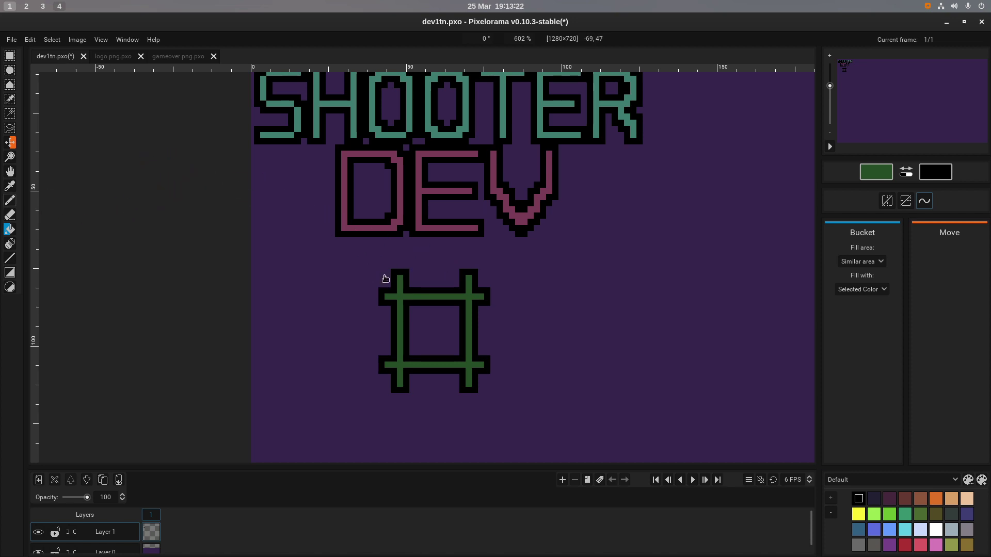
pyautogui.press('p')
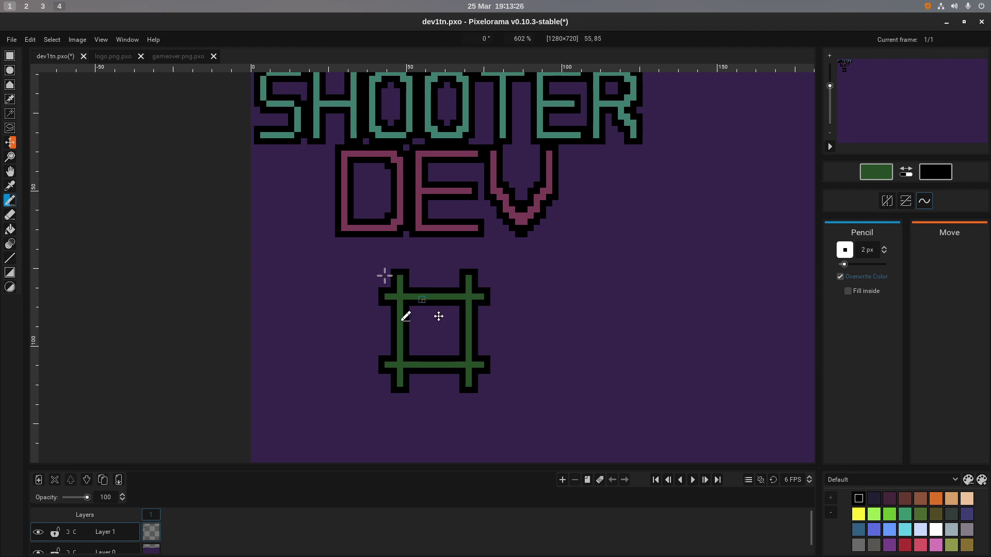
pyautogui.scroll(5, 422, 299)
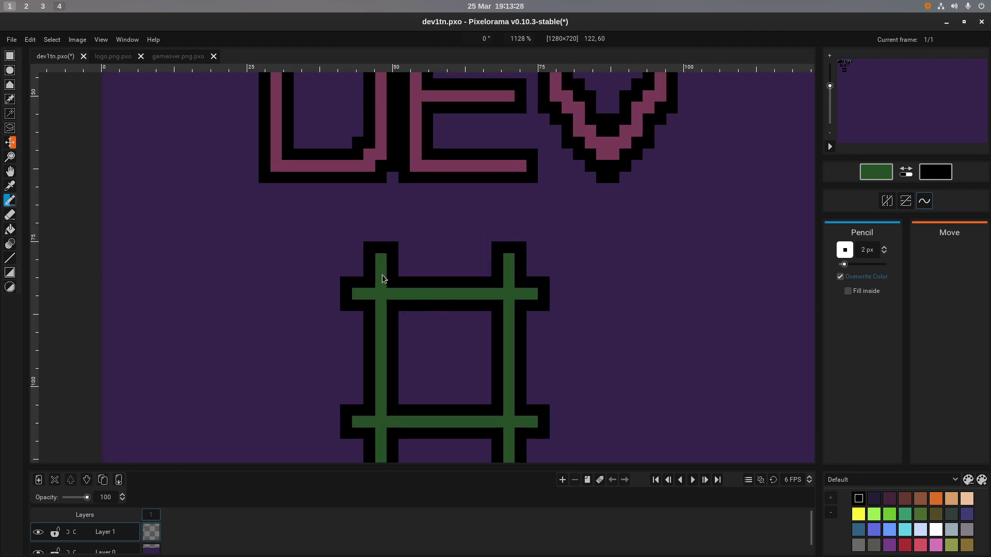
pyautogui.hscroll(5, 385, 279)
pyautogui.scroll(-2, 384, 278)
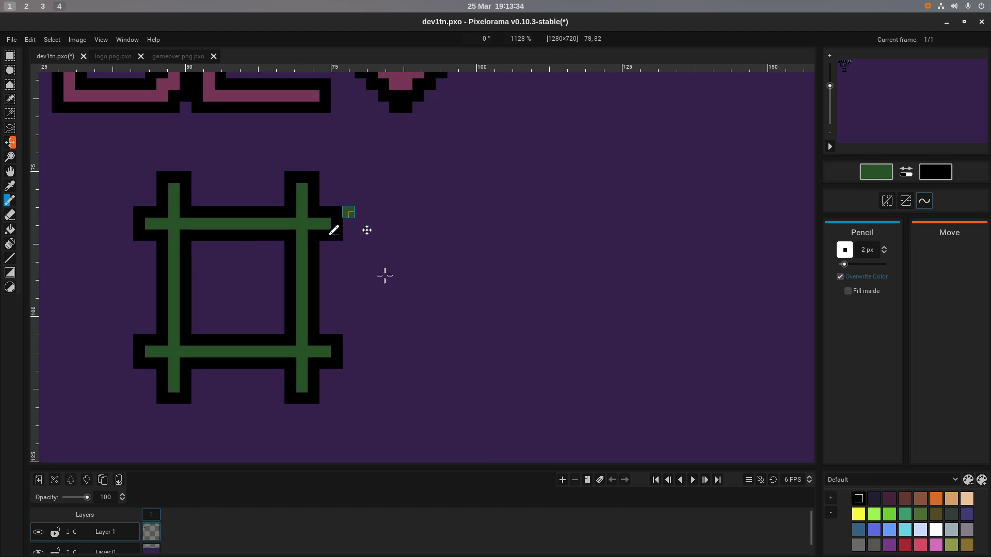
pyautogui.press('x')
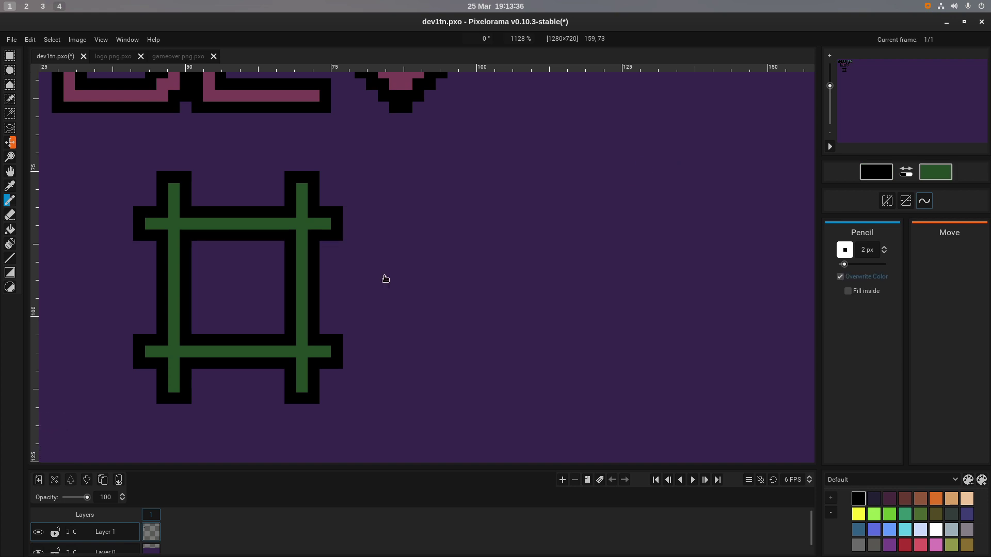
pyautogui.moveTo(348, 212); pyautogui.dragTo(349, 177)
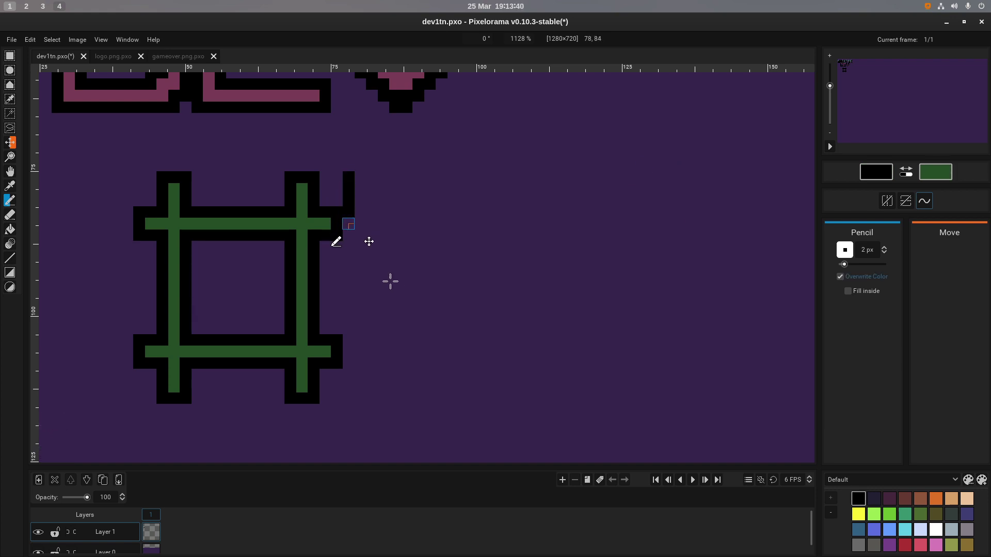
pyautogui.moveTo(349, 223); pyautogui.dragTo(348, 401)
pyautogui.click(360, 399)
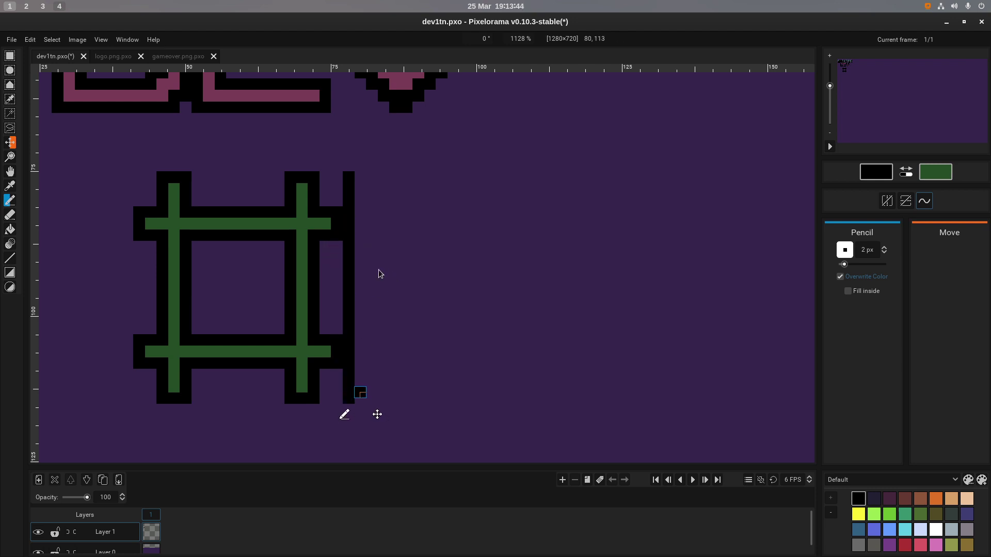
pyautogui.hotkey('ctrl', 'z')
pyautogui.click(360, 398)
pyautogui.click(372, 398)
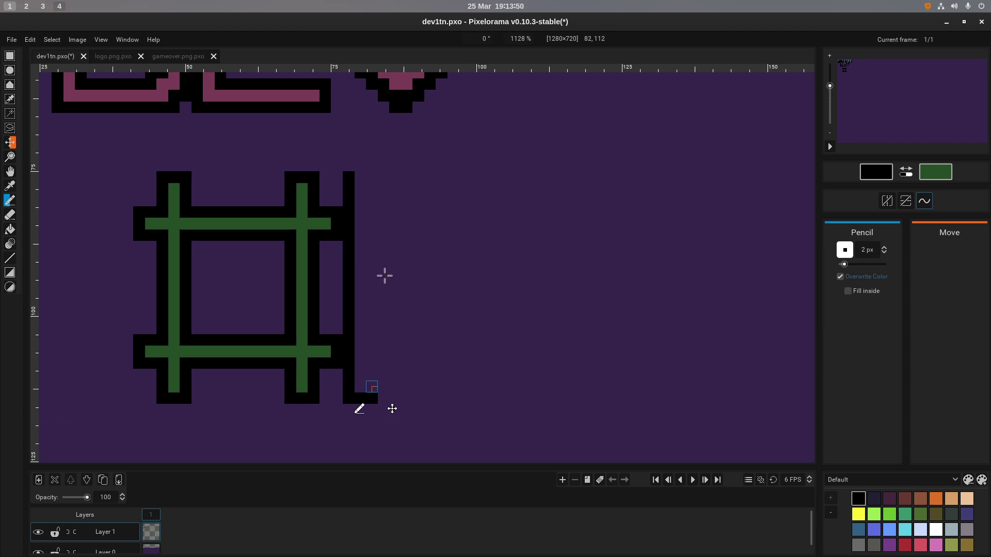
pyautogui.moveTo(371, 386); pyautogui.dragTo(378, 187)
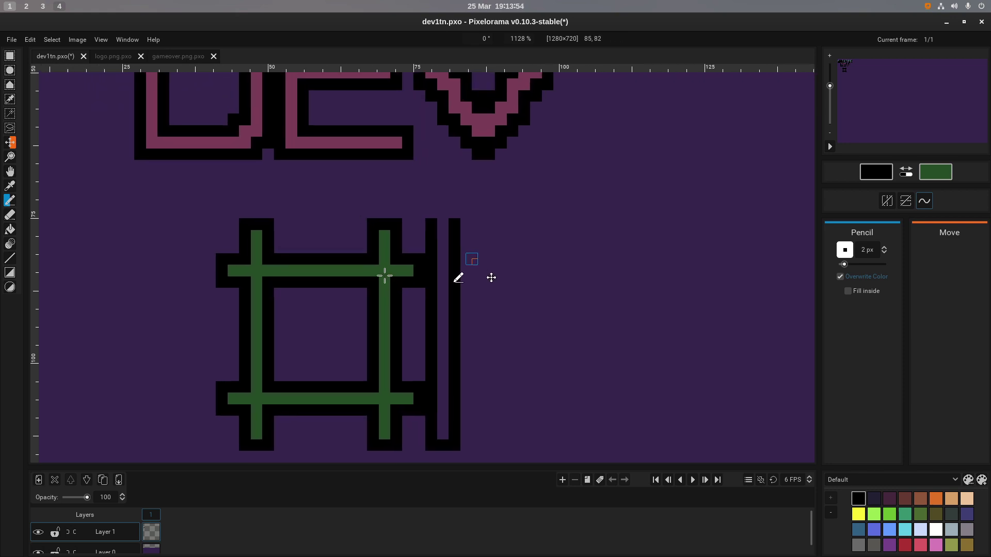
pyautogui.moveTo(392, 227); pyautogui.dragTo(385, 415)
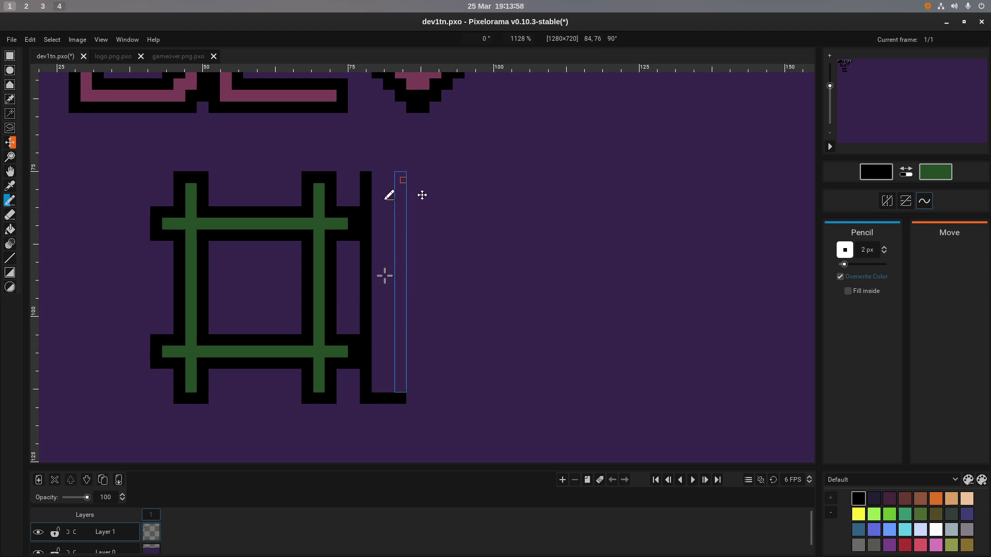
pyautogui.keyDown('shift'); pyautogui.click(404, 181); pyautogui.keyUp('shift')
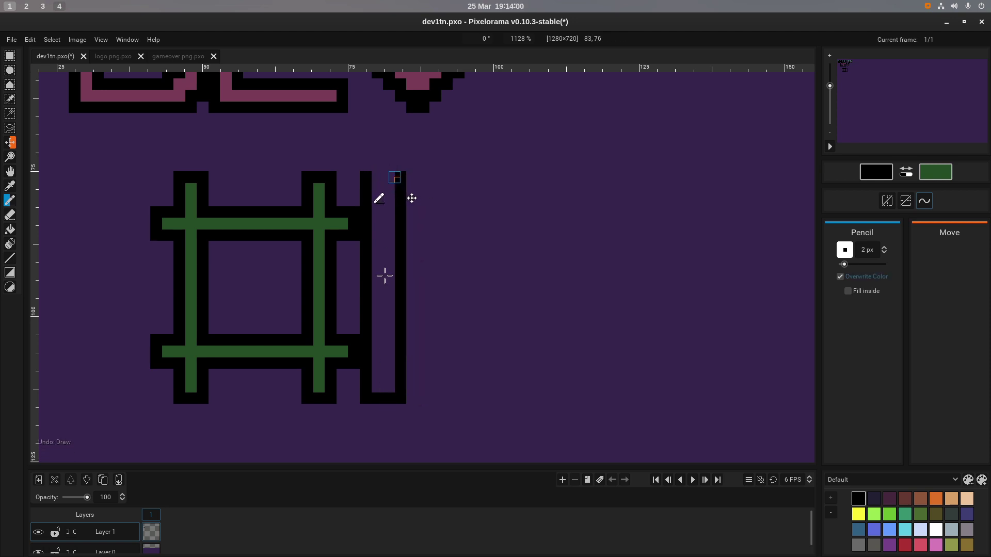
pyautogui.moveTo(378, 179)
pyautogui.mouseDown()
pyautogui.moveTo(437, 228)
pyautogui.moveTo(469, 298)
pyautogui.moveTo(451, 306)
pyautogui.moveTo(424, 237)
pyautogui.mouseUp()
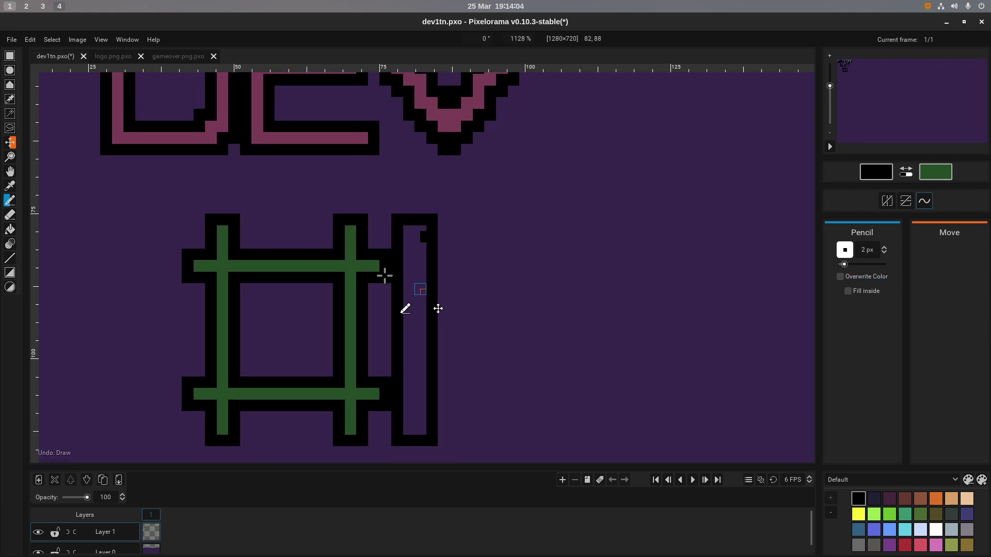
pyautogui.hotkey('ctrl', 'z')
pyautogui.hotkey('ctrl', 'z')
pyautogui.hotkey('ctrl', 'z')
pyautogui.hotkey('ctrl', 'z')
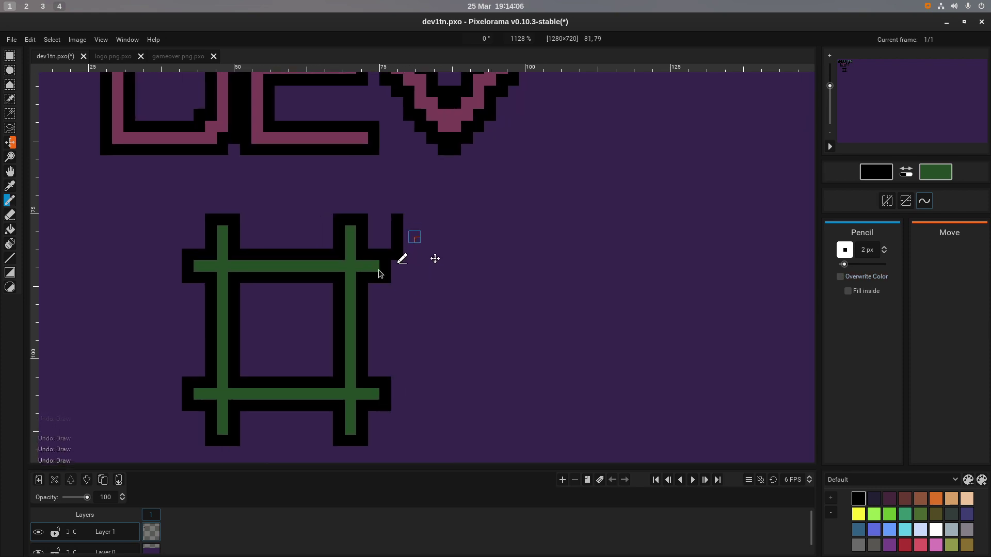
pyautogui.hotkey('ctrl', 'z')
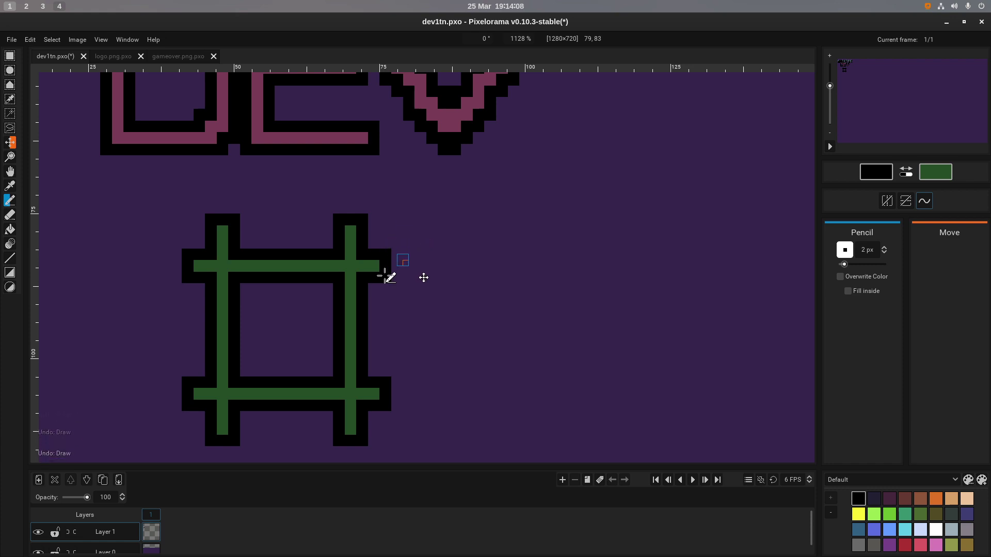
pyautogui.press('ctrl')
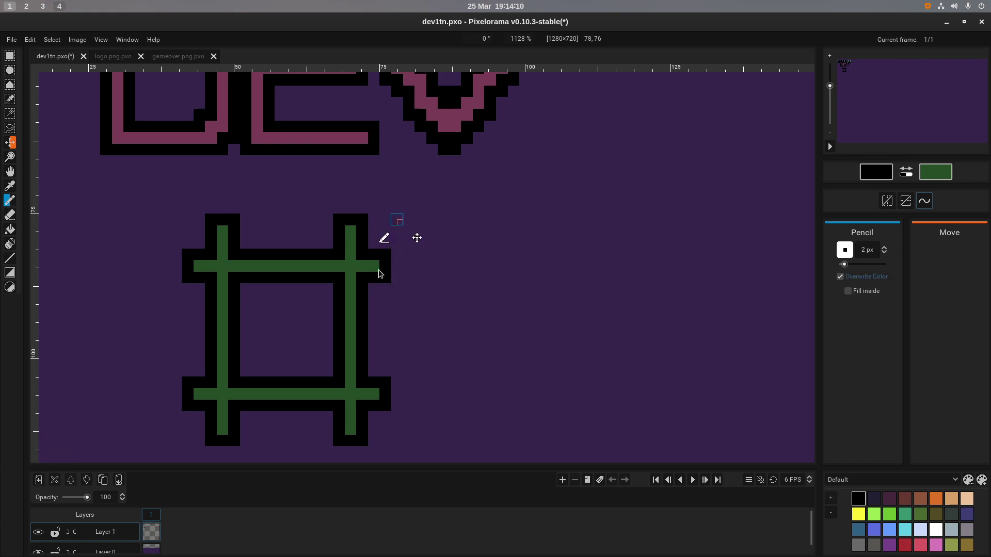
pyautogui.hotkey('ctrl', 'z')
pyautogui.hotkey('ctrl', 'z')
pyautogui.hotkey('ctrl', 'z')
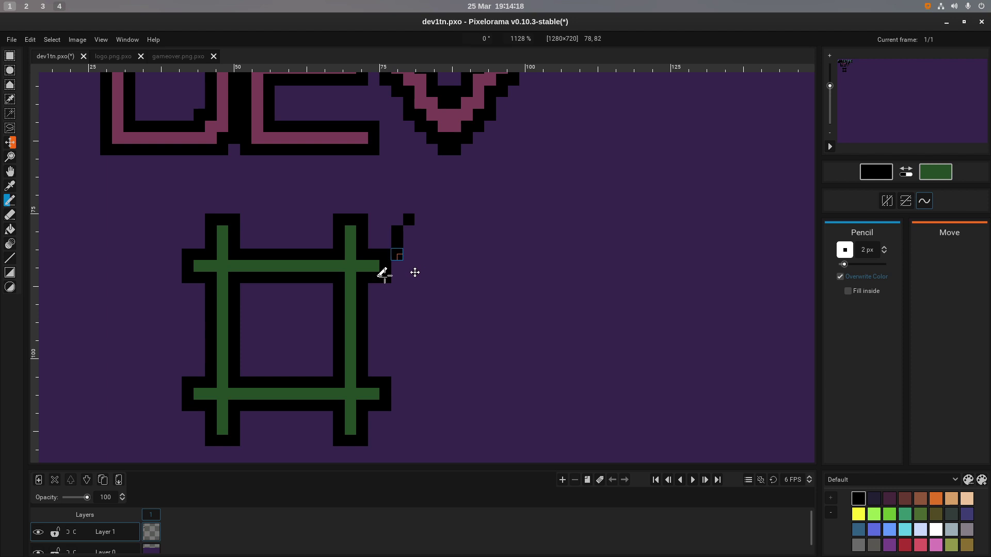
# Draw the black outline of the hooked top of a digit 1, directly beside the hash symbol's upper bar.
pyautogui.hotkey('ctrl', 'z')
pyautogui.moveTo(397, 231); pyautogui.dragTo(397, 243)
pyautogui.hotkey('ctrl', 'z')
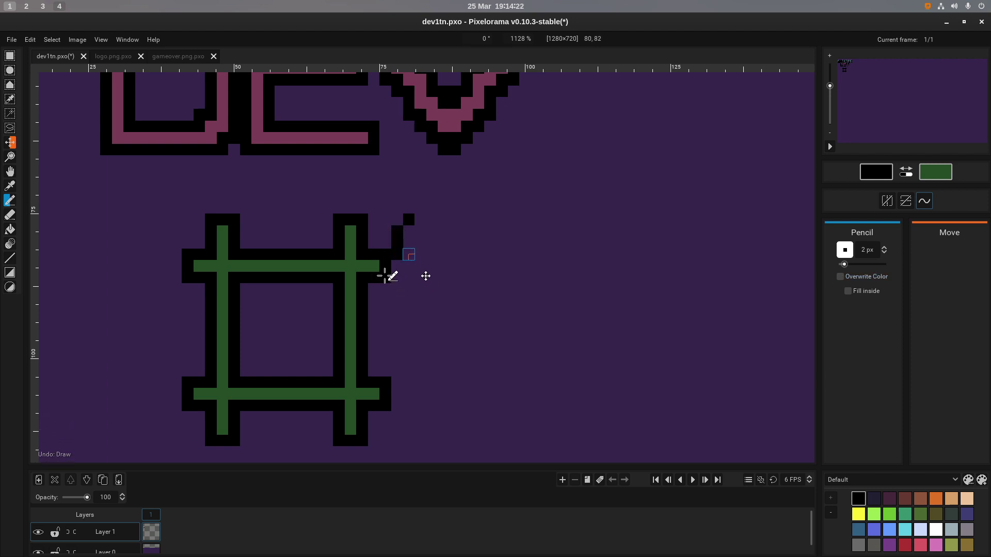
pyautogui.hotkey('ctrl', 'z')
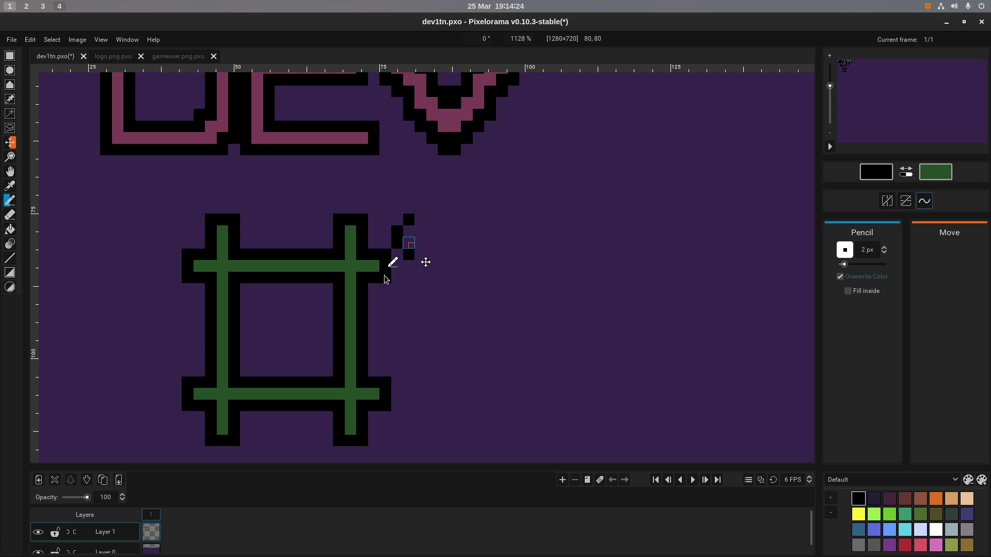
pyautogui.click(397, 255)
pyautogui.hotkey('ctrl', 'z')
pyautogui.click(396, 219)
pyautogui.click(420, 220)
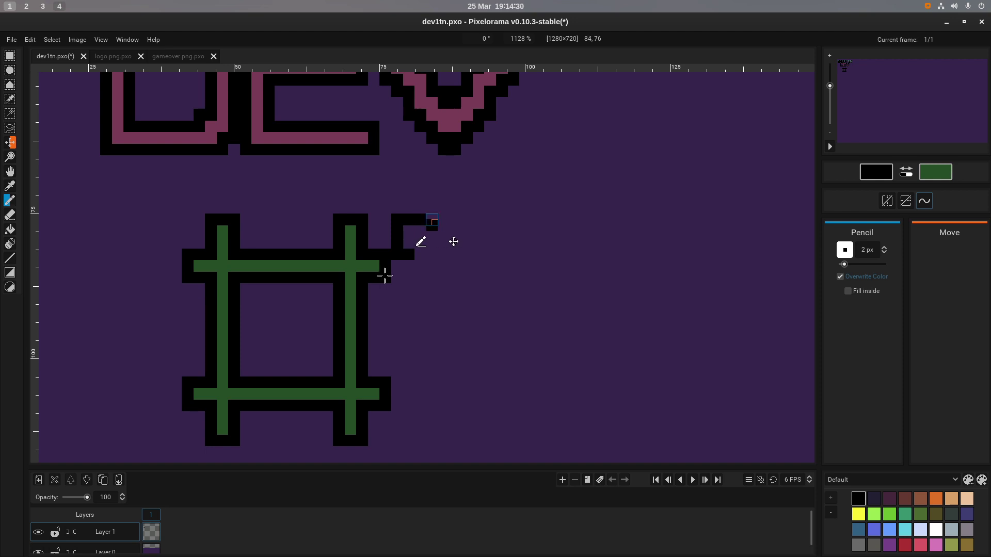
pyautogui.click(432, 220)
pyautogui.click(443, 219)
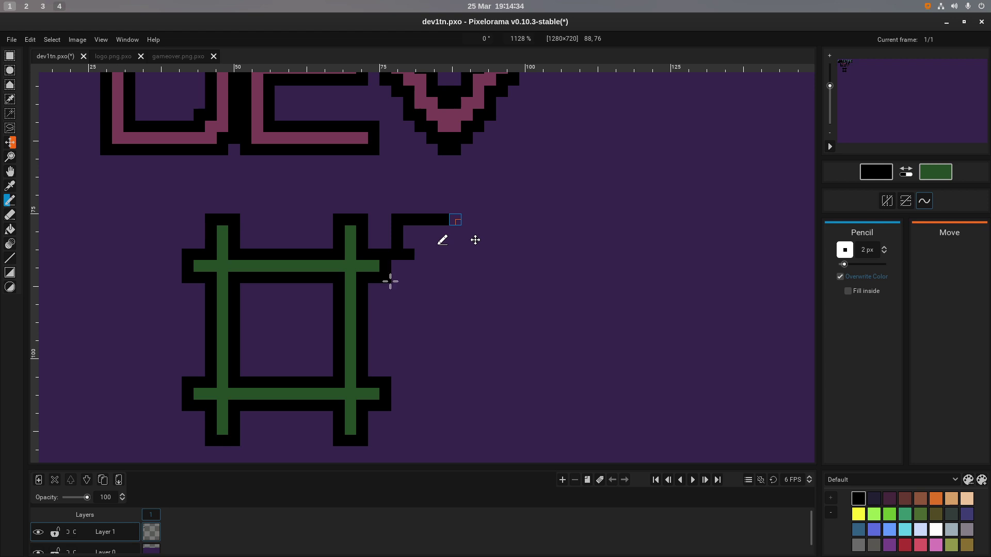
pyautogui.click(420, 254)
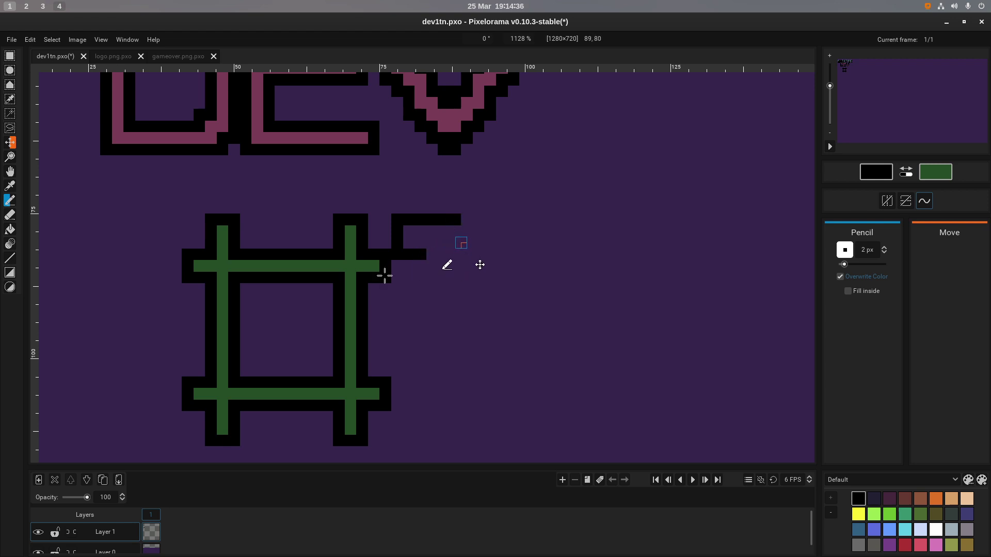
# Outline the digit 1's stem down to the hash symbol's lower edge and fill the digit with green #244d25.
pyautogui.moveTo(454, 219); pyautogui.dragTo(457, 444)
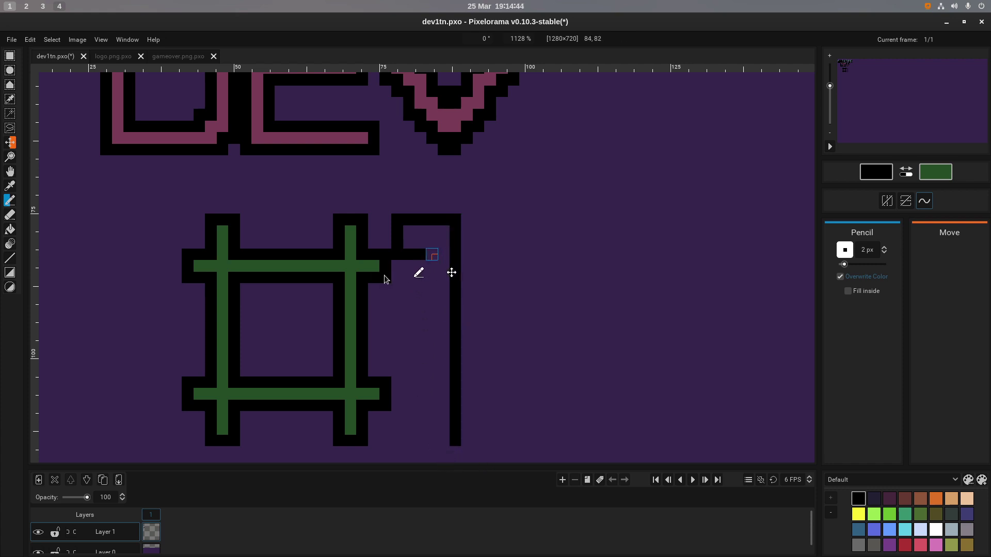
pyautogui.moveTo(420, 254)
pyautogui.mouseDown()
pyautogui.moveTo(424, 464)
pyautogui.moveTo(422, 443)
pyautogui.moveTo(447, 444)
pyautogui.moveTo(426, 440)
pyautogui.mouseUp()
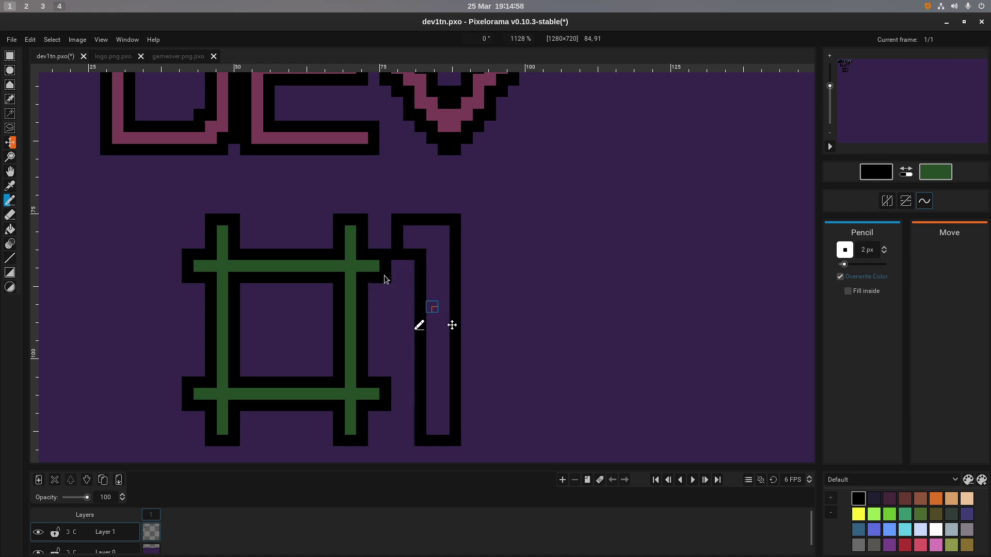
pyautogui.press('x')
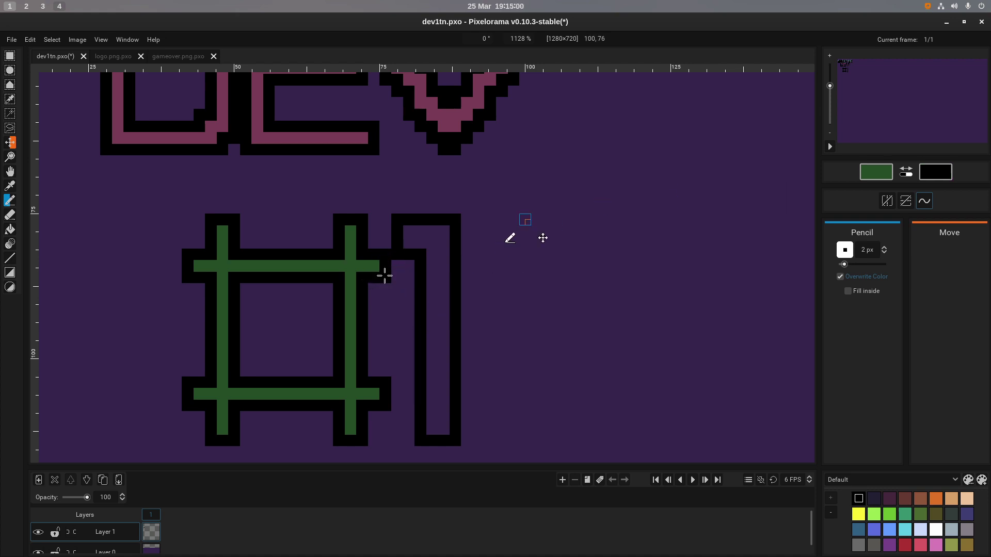
pyautogui.press('b')
pyautogui.click(429, 261)
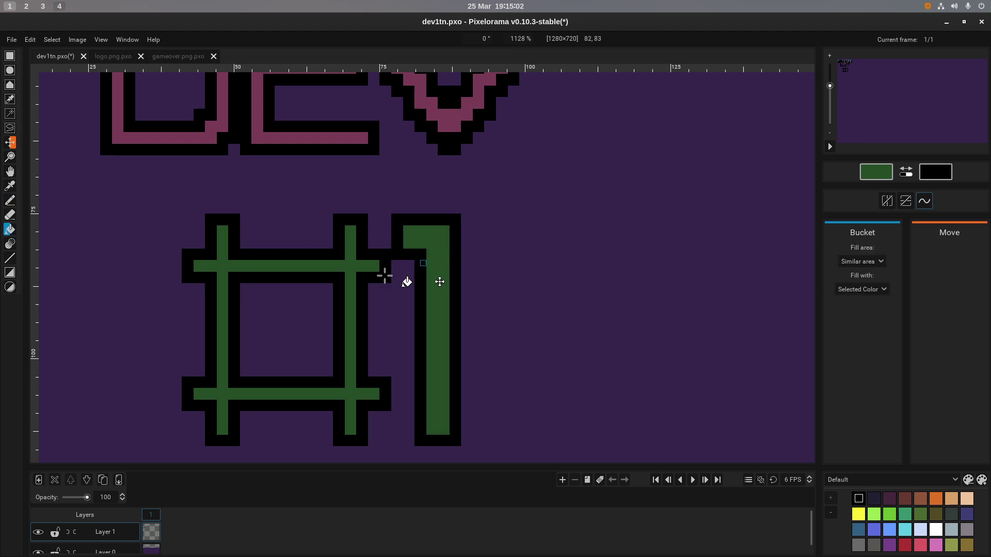
# Select the digit 1 with a 12 × 40 px rectangle, move it inside the hash symbol at X 53, Y 75, and deselect it.
pyautogui.scroll(-5, 385, 303)
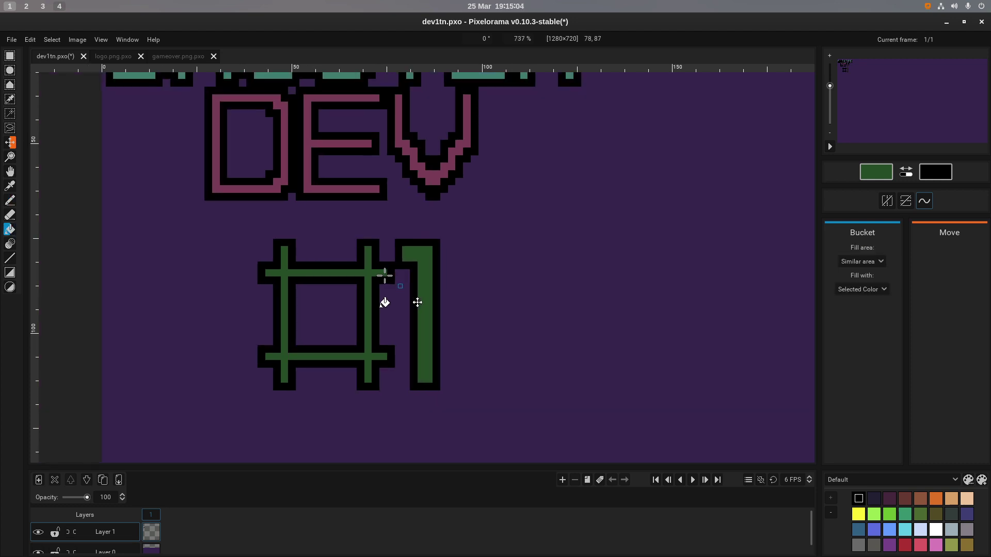
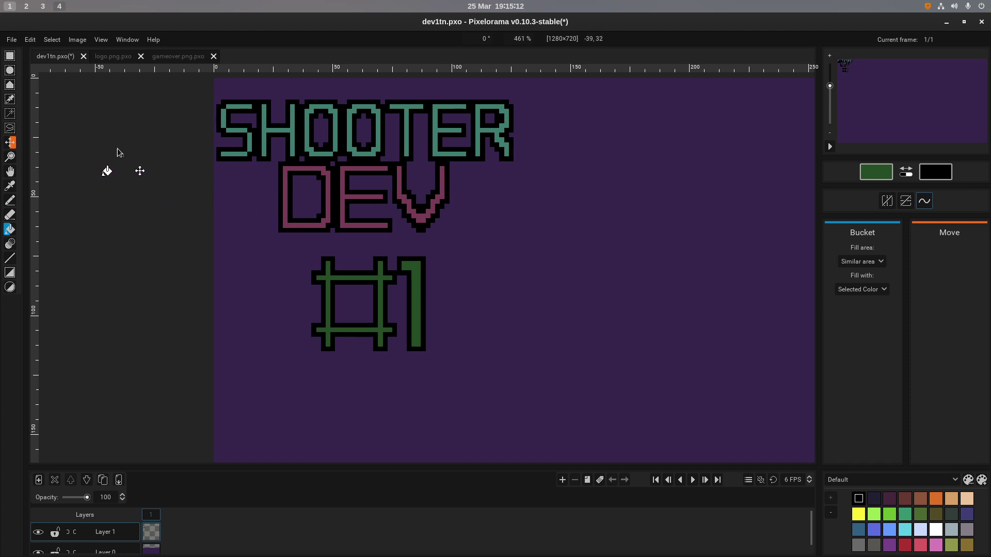
pyautogui.click(11, 57)
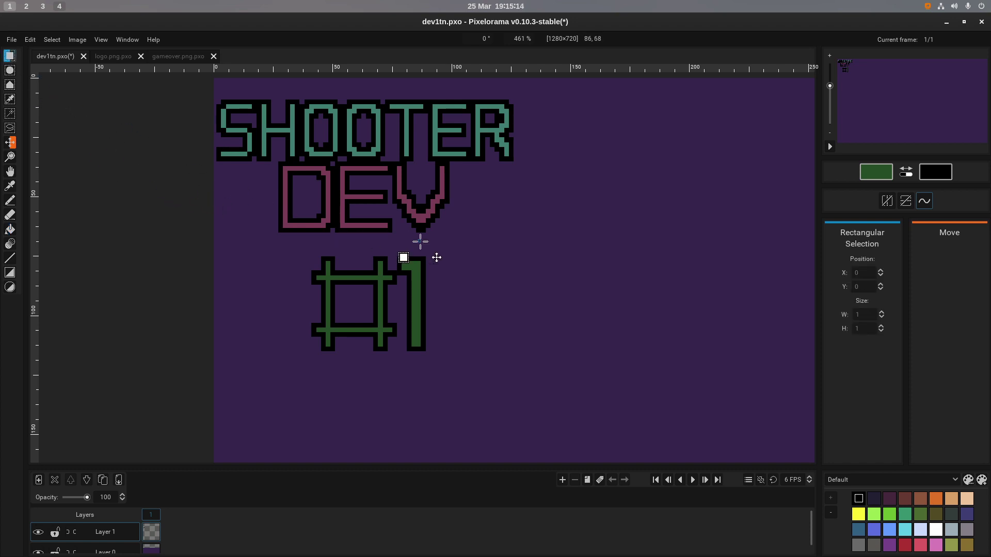
pyautogui.scroll(4, 400, 252)
pyautogui.scroll(-2, 430, 292)
pyautogui.moveTo(389, 252); pyautogui.dragTo(444, 405)
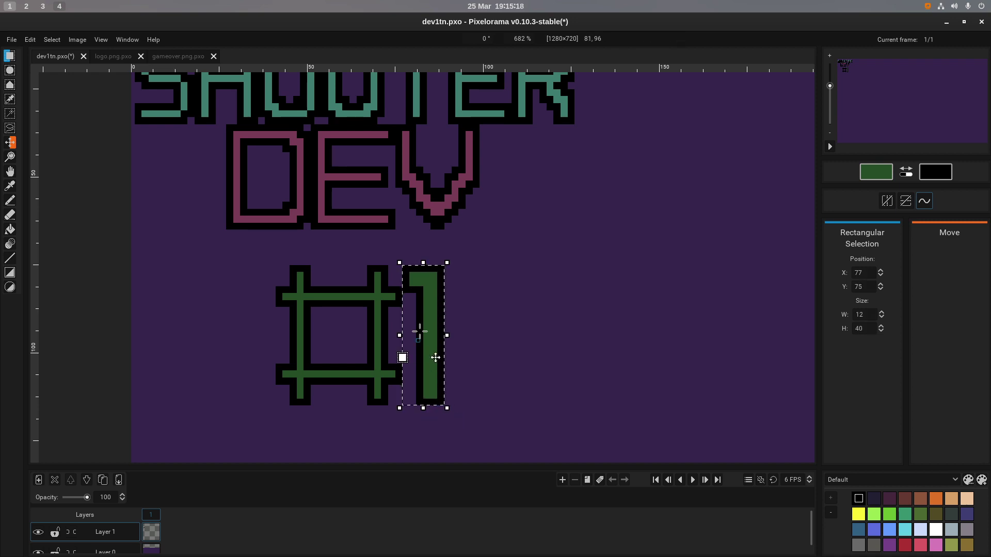
pyautogui.moveTo(422, 312); pyautogui.dragTo(346, 318)
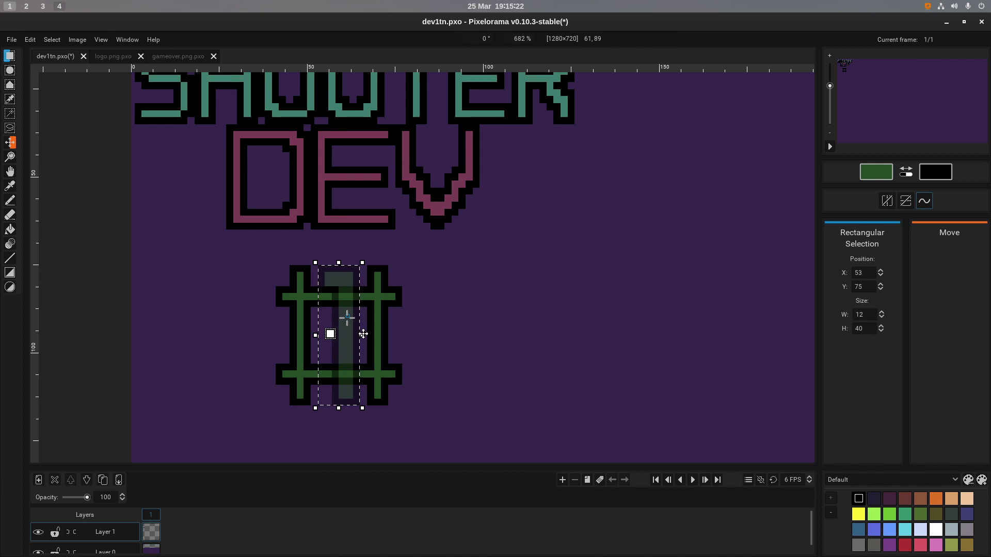
pyautogui.click(458, 304)
# Restore the digit 1's selection, try it at X 51, Y 75 inside the hash symbol, and deselect it.
pyautogui.scroll(-2, 447, 279)
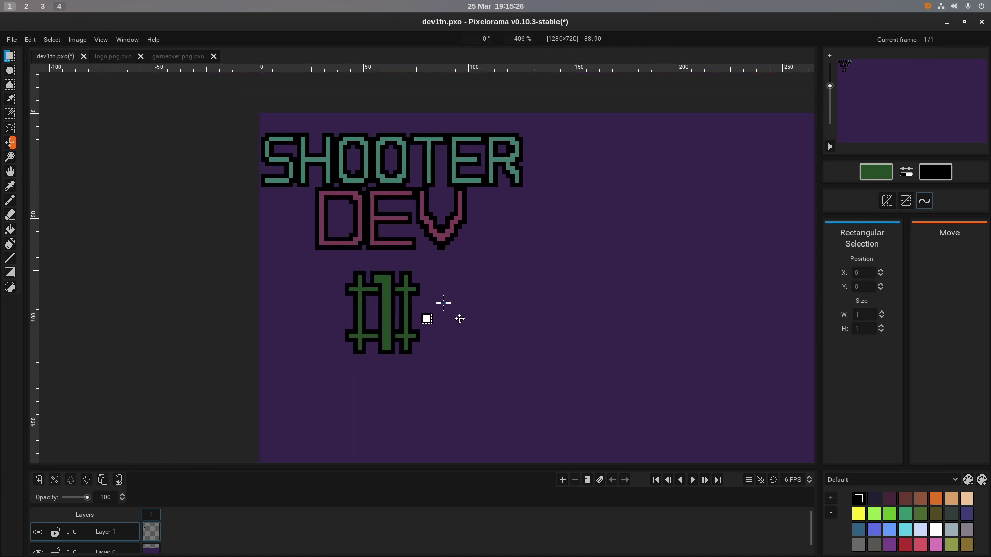
pyautogui.scroll(3, 427, 312)
pyautogui.hotkey('ctrl', 'z')
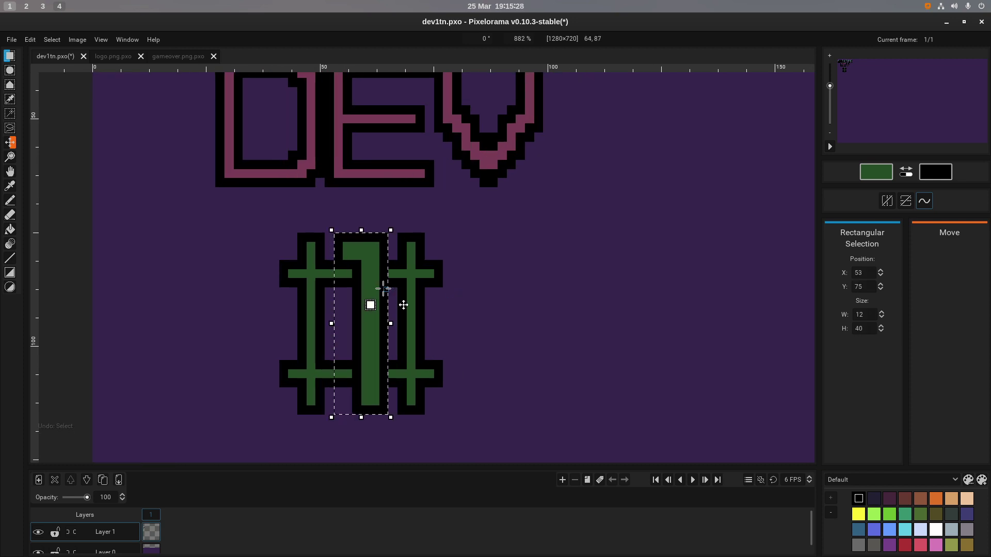
pyautogui.moveTo(371, 289); pyautogui.dragTo(369, 289)
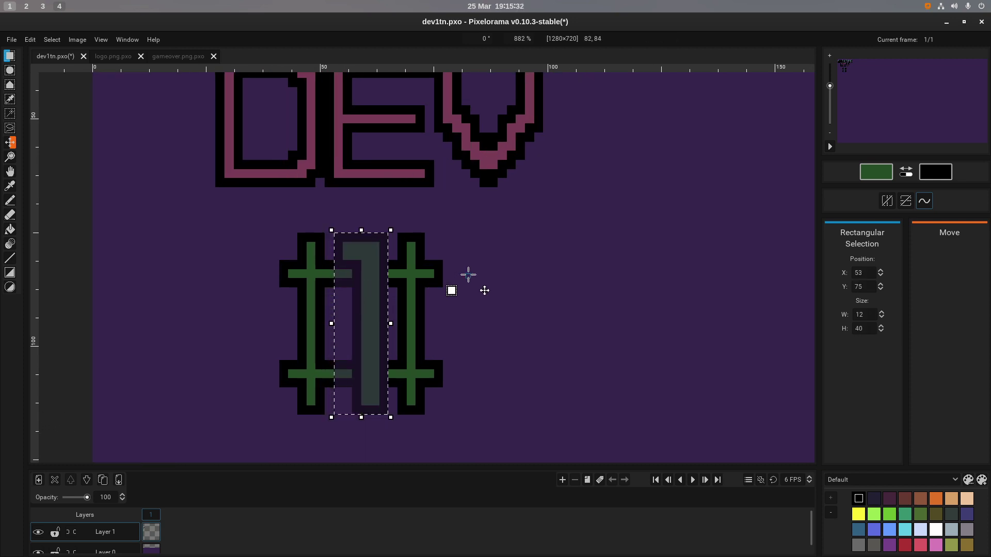
pyautogui.moveTo(371, 287)
pyautogui.mouseDown()
pyautogui.moveTo(483, 289)
pyautogui.moveTo(370, 289)
pyautogui.mouseUp()
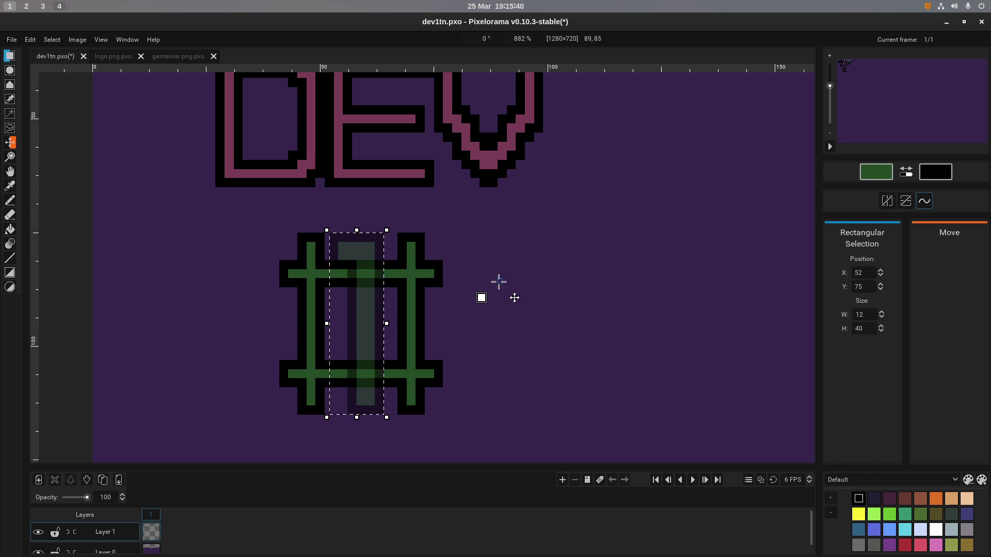
pyautogui.moveTo(373, 287)
pyautogui.mouseDown()
pyautogui.moveTo(386, 286)
pyautogui.moveTo(369, 284)
pyautogui.mouseUp()
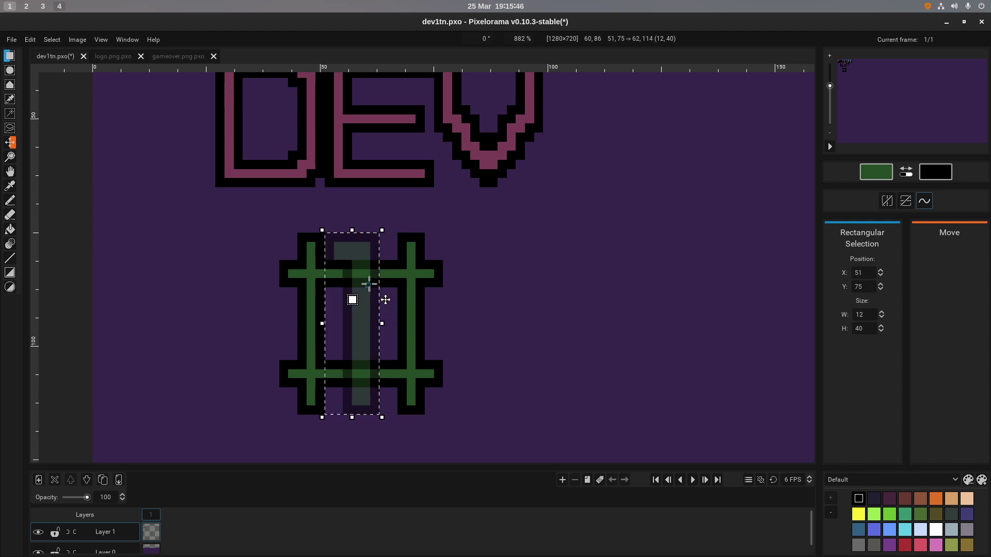
pyautogui.click(480, 261)
pyautogui.scroll(-5, 481, 261)
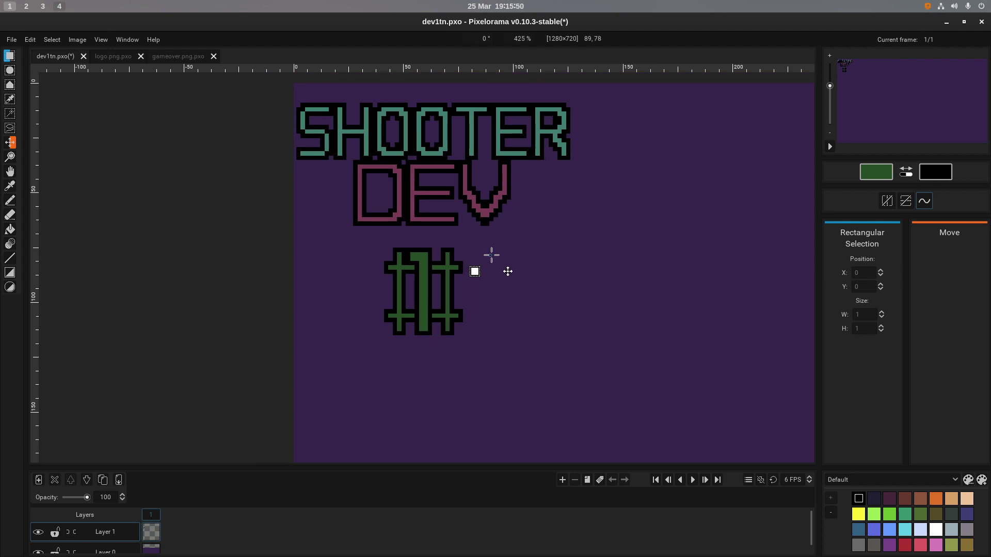
# Undo the digit 1's last placement and try it at X 53, Y 75 inside the hash symbol.
pyautogui.scroll(3, 436, 288)
pyautogui.hotkey('ctrl', 'z')
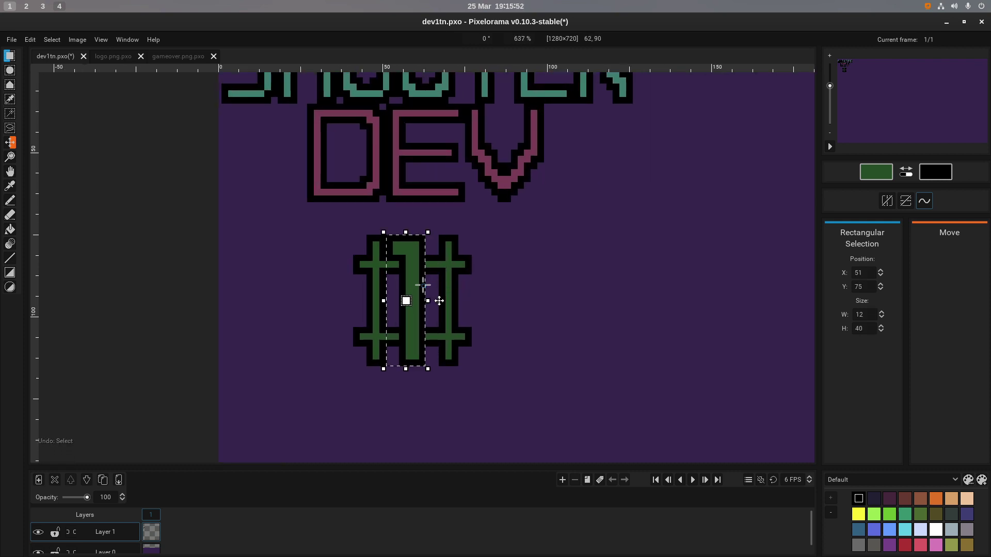
pyautogui.hotkey('ctrl', 'z')
pyautogui.hotkey('ctrl', 'y')
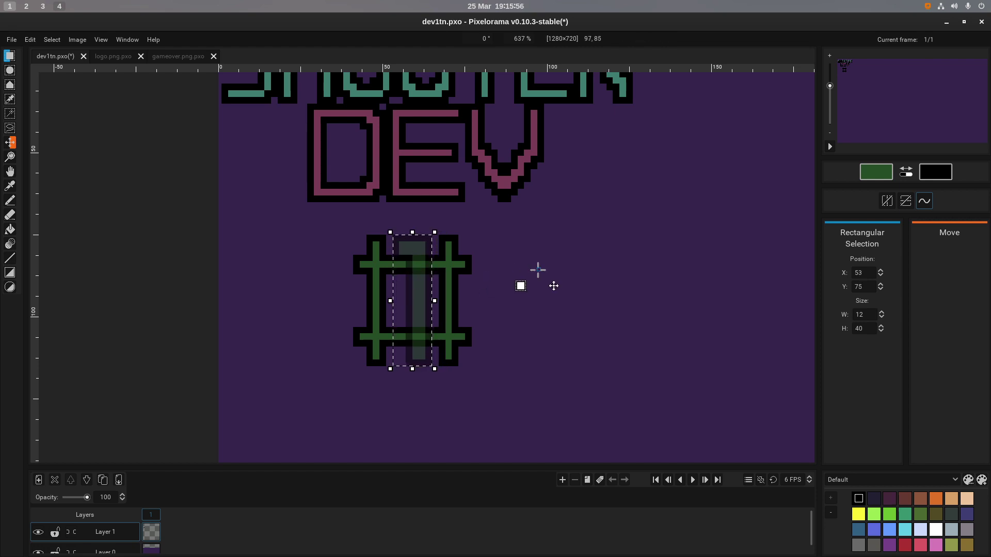
pyautogui.scroll(-3, 534, 268)
pyautogui.scroll(4, 535, 268)
pyautogui.hotkey('ctrl', 'z')
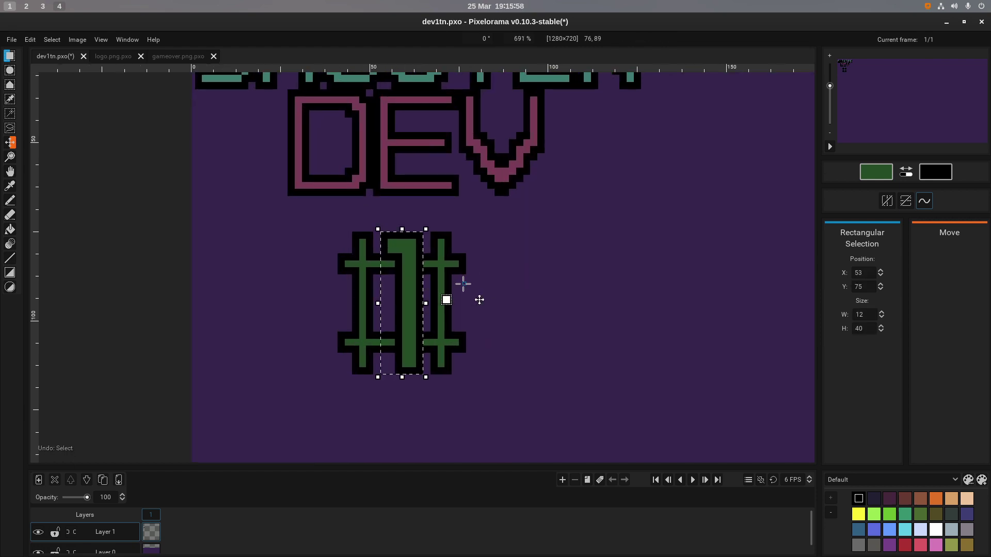
# Pull the digit 1 off the canvas, try it inside the hash symbol at X 52, Y 75, and deselect it.
pyautogui.moveTo(418, 278); pyautogui.dragTo(1, 143)
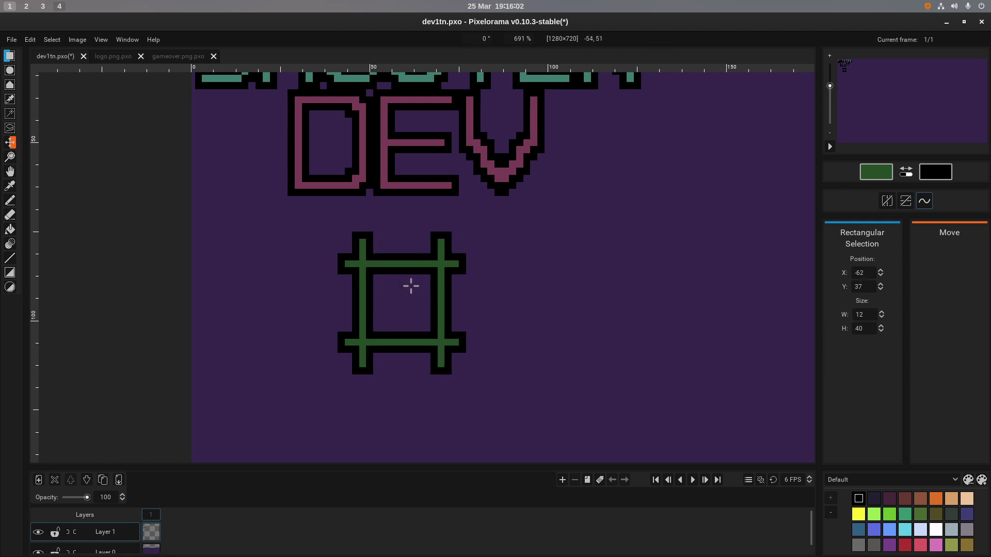
pyautogui.scroll(-2, 481, 286)
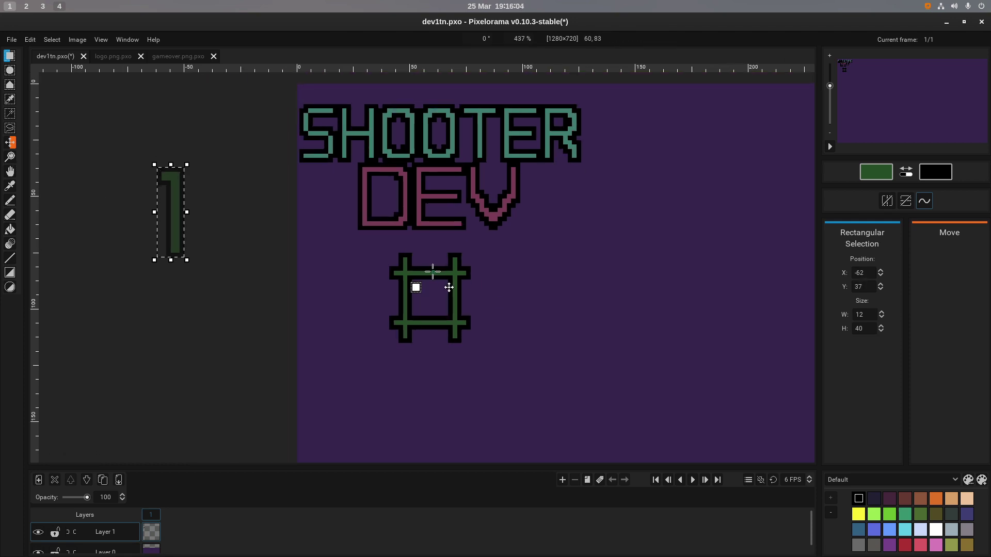
pyautogui.moveTo(170, 236); pyautogui.dragTo(456, 314)
pyautogui.scroll(5, 436, 307)
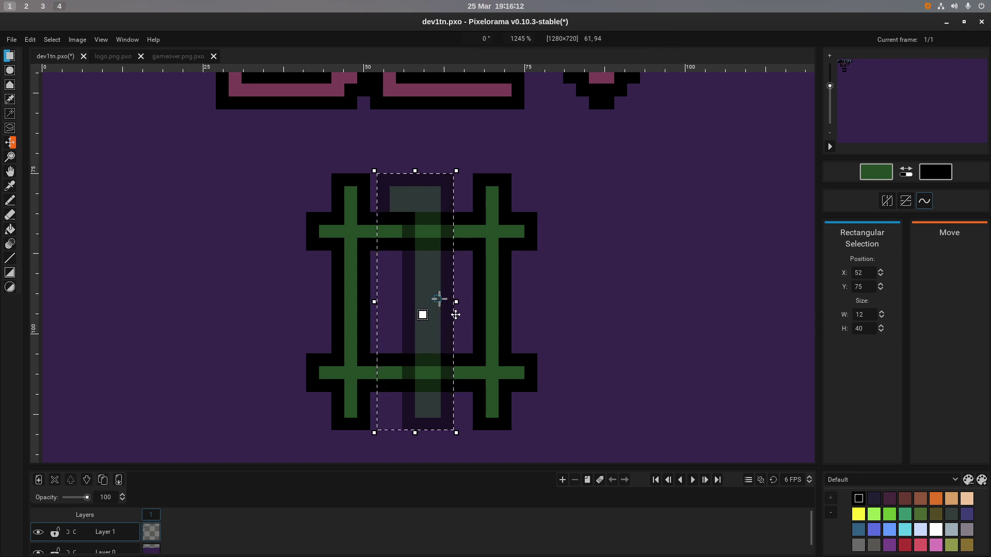
pyautogui.click(555, 309)
pyautogui.scroll(-2, 557, 311)
pyautogui.scroll(-3, 557, 311)
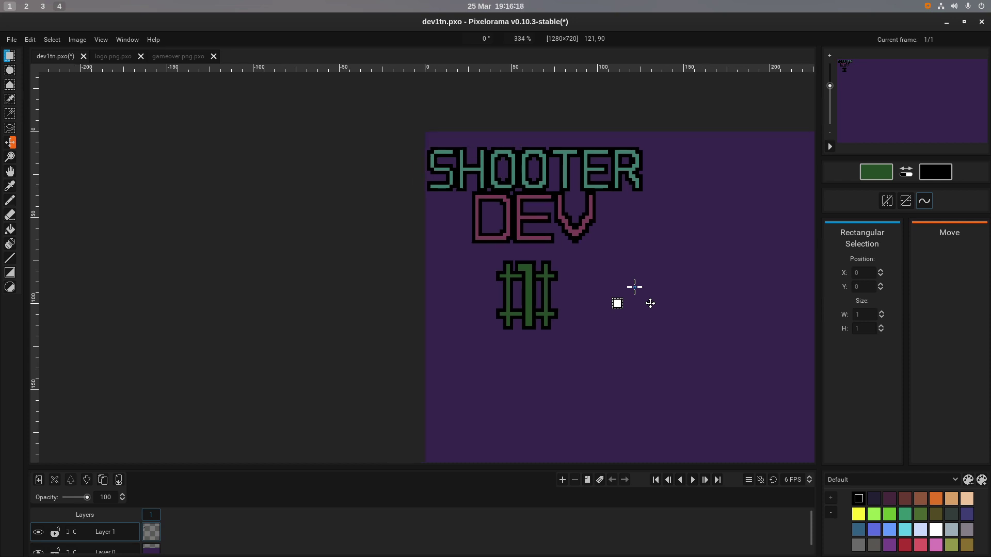
# Try the digit 1 one pixel further left at X 51, Y 75 and deselect it.
pyautogui.scroll(1, 545, 309)
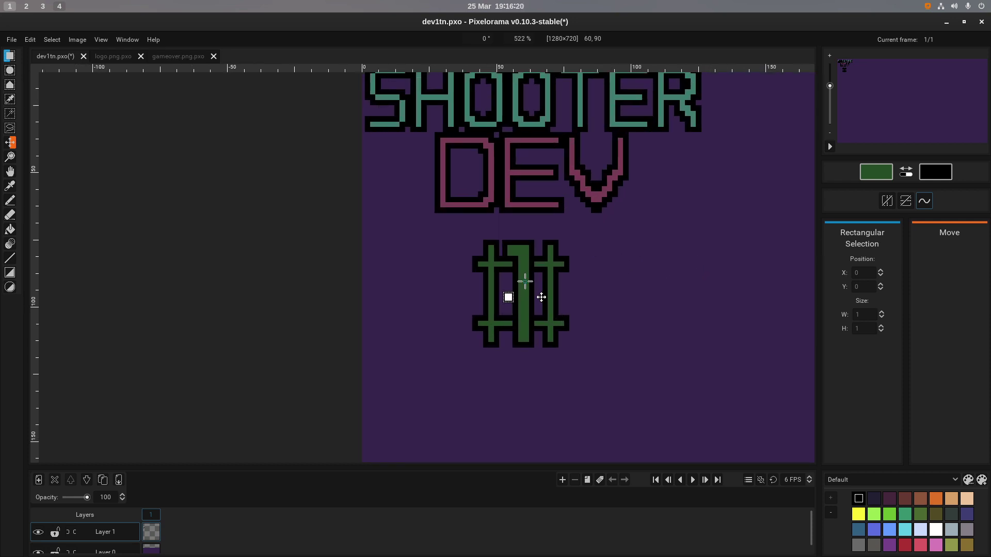
pyautogui.moveTo(540, 294); pyautogui.dragTo(527, 277)
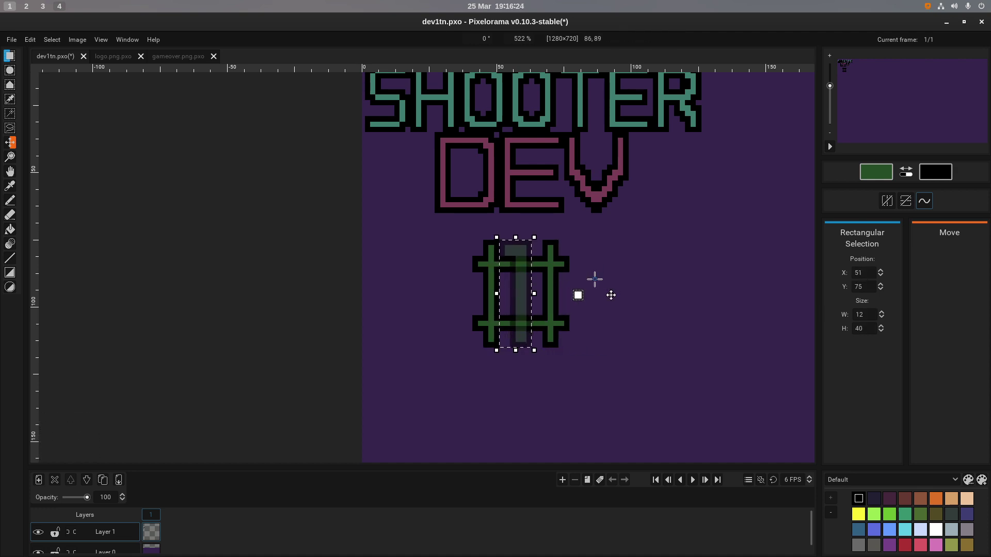
pyautogui.click(621, 279)
pyautogui.scroll(-3, 609, 268)
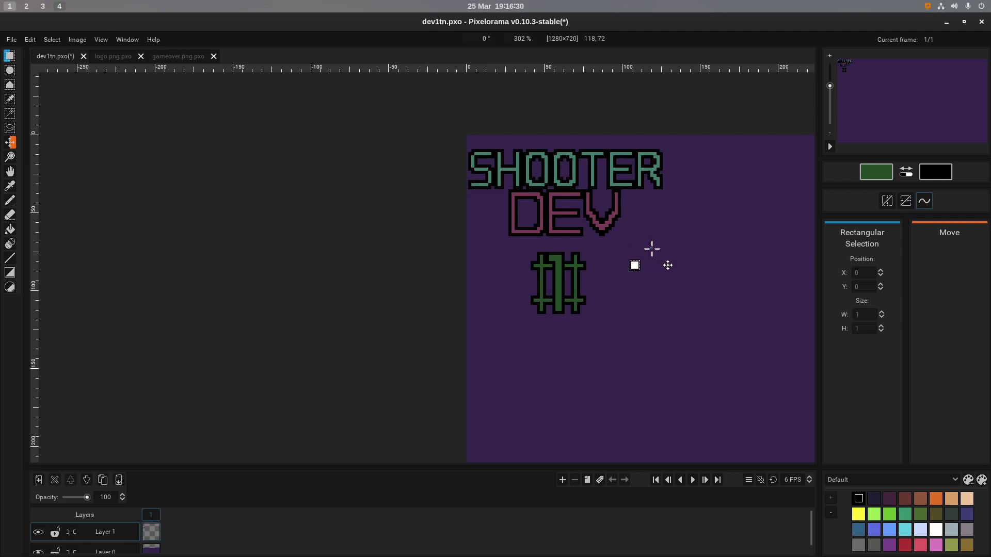
# Undo the placements back to the digit 1 beside the hash symbol, move it inside the symbol, and deselect it.
pyautogui.hotkey('ctrl', 'z')
pyautogui.hotkey('ctrl', 'z')
pyautogui.hotkey('ctrl', 'y')
pyautogui.hotkey('ctrl', 'y')
pyautogui.hotkey('ctrl', 'z')
pyautogui.hotkey('ctrl', 'z')
pyautogui.hotkey('ctrl', 'z')
pyautogui.hotkey('ctrl', 'y')
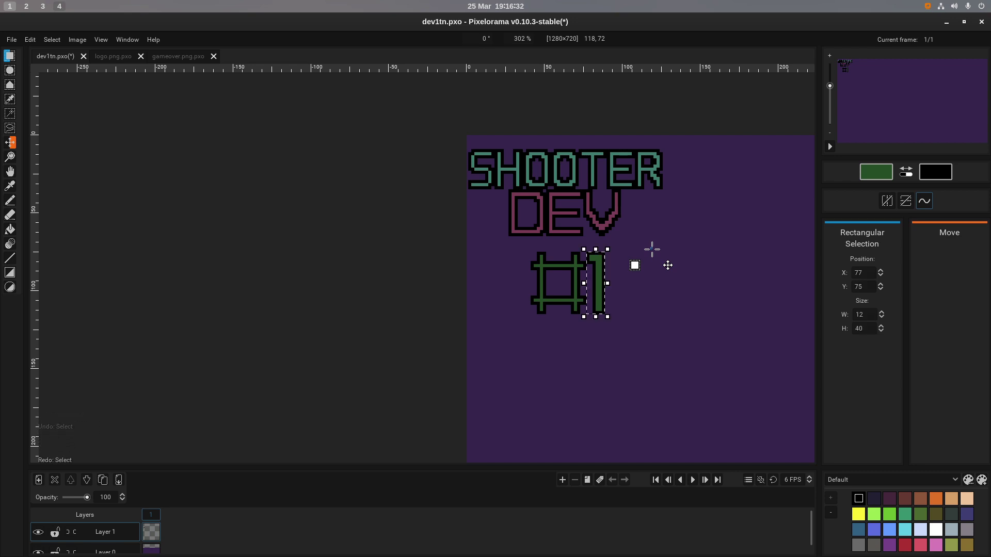
pyautogui.moveTo(599, 270); pyautogui.dragTo(561, 271)
pyautogui.click(628, 278)
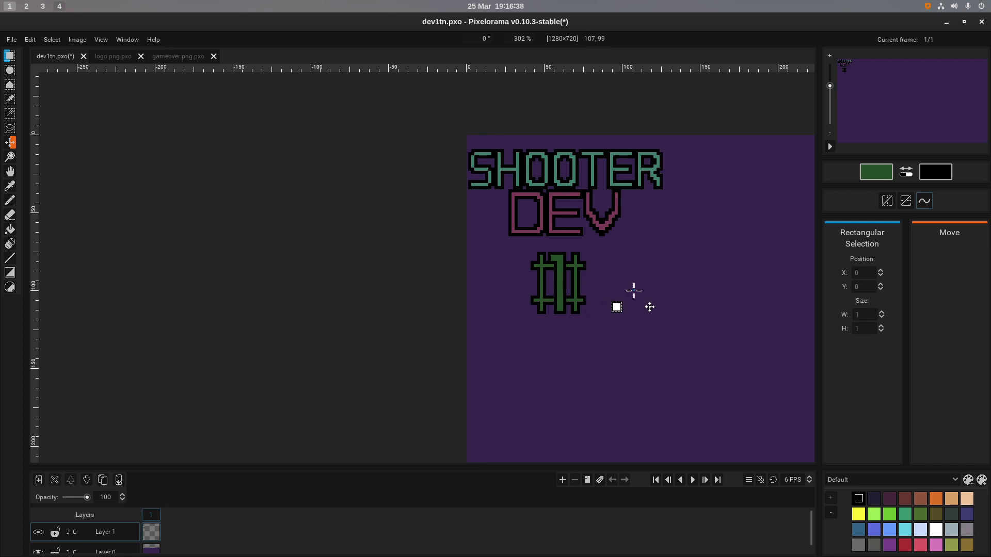
# Select the whole #1 with a 54 × 60 px rectangle and move it up under DEV to X 38, Y 60.
pyautogui.scroll(3, 627, 292)
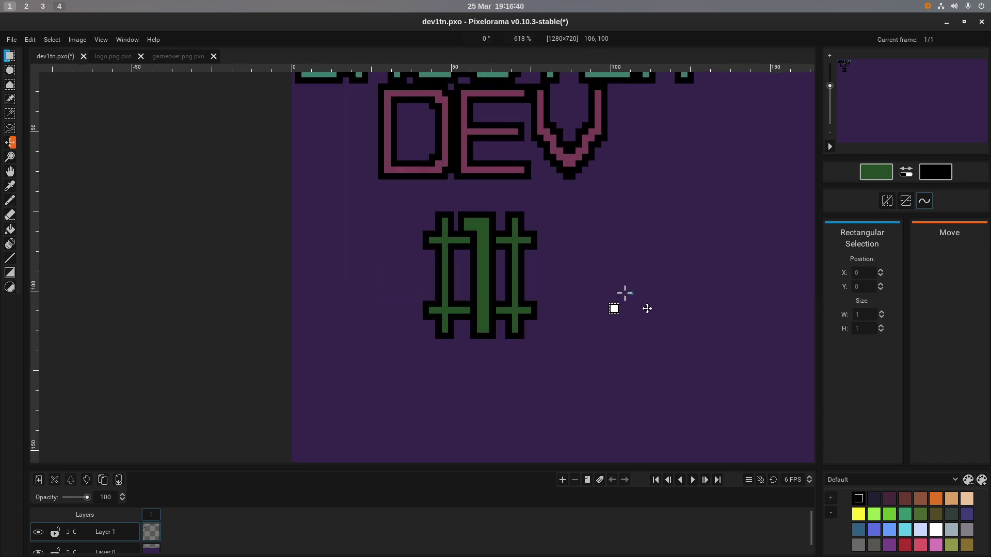
pyautogui.scroll(3, 505, 282)
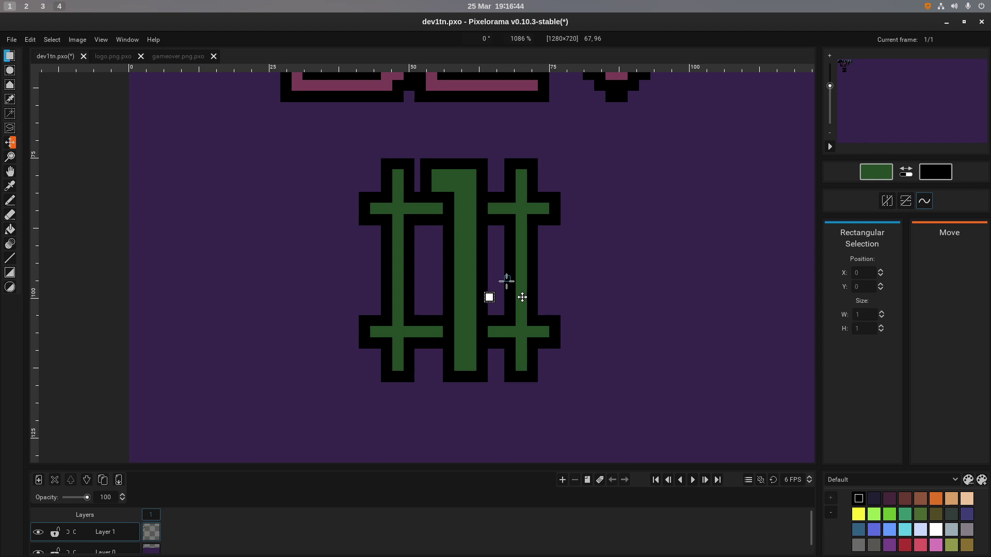
pyautogui.scroll(4, 418, 165)
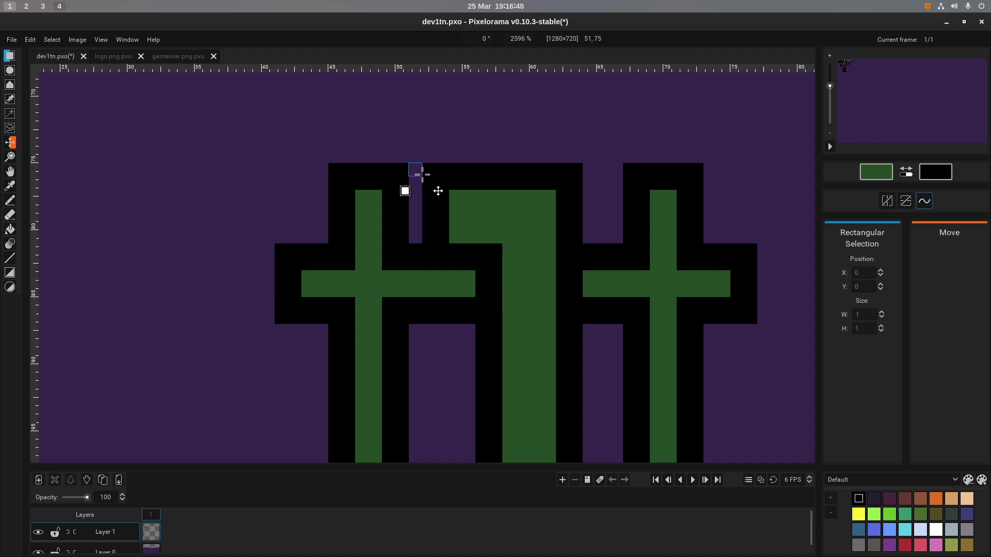
pyautogui.scroll(-10, 422, 174)
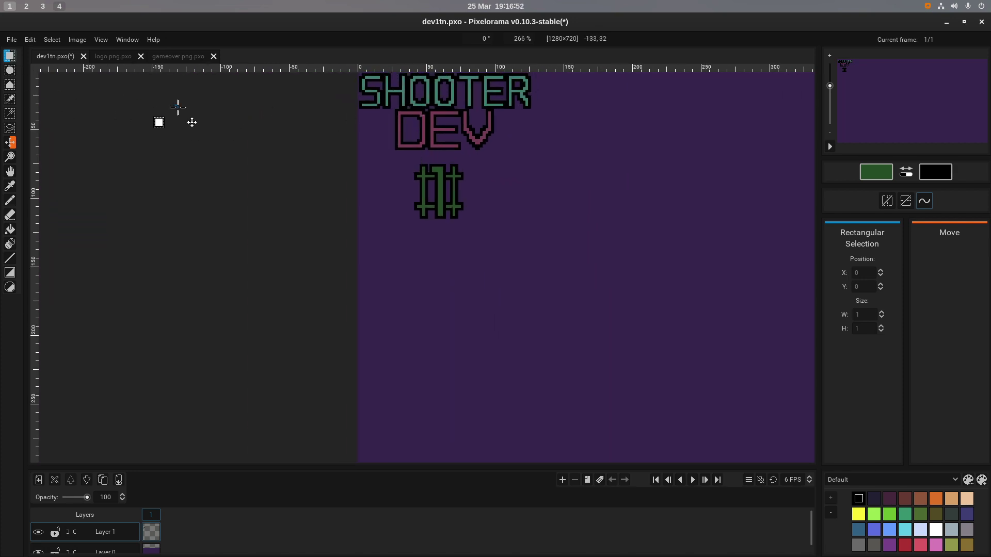
pyautogui.moveTo(402, 158); pyautogui.dragTo(480, 243)
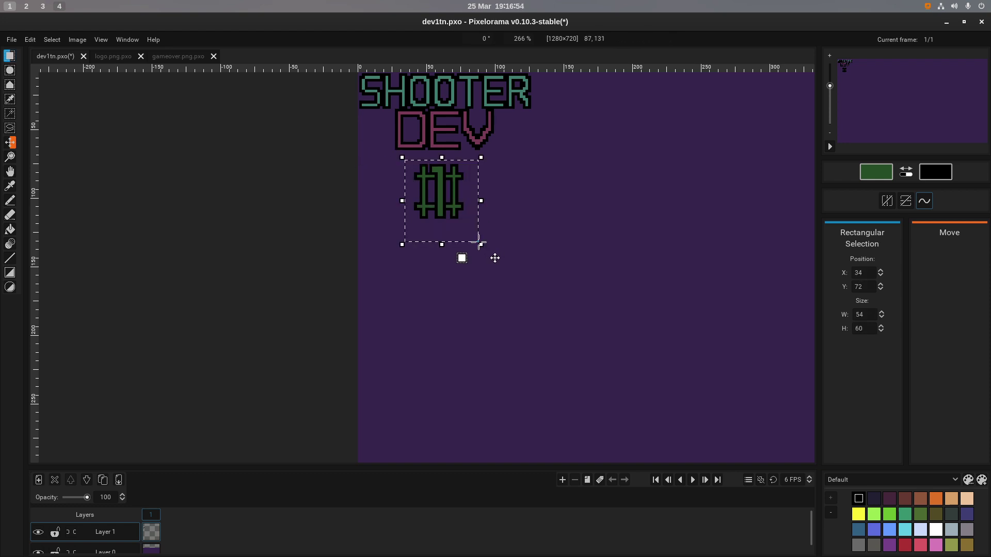
pyautogui.scroll(3, 444, 150)
pyautogui.moveTo(453, 201); pyautogui.dragTo(458, 170)
pyautogui.scroll(2, 457, 155)
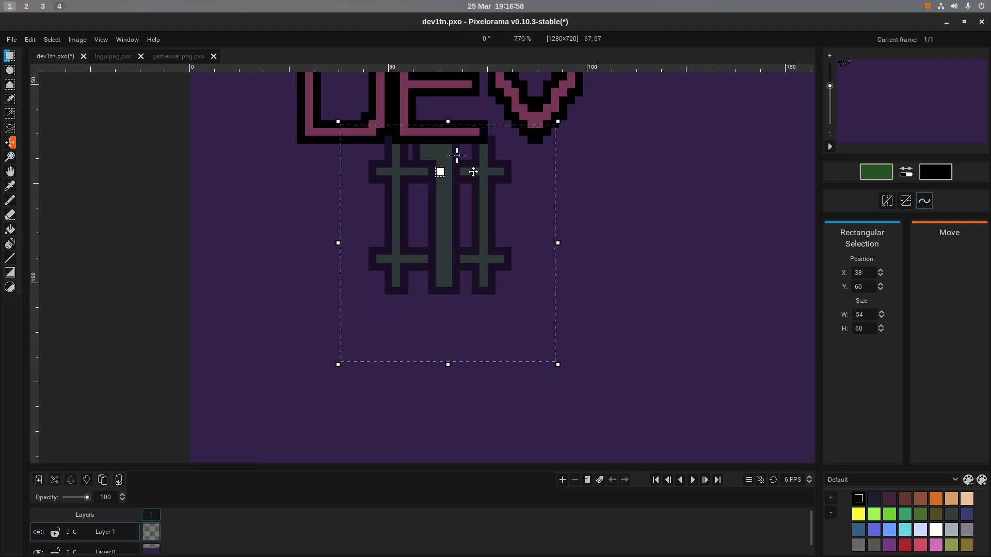
pyautogui.scroll(2, 457, 155)
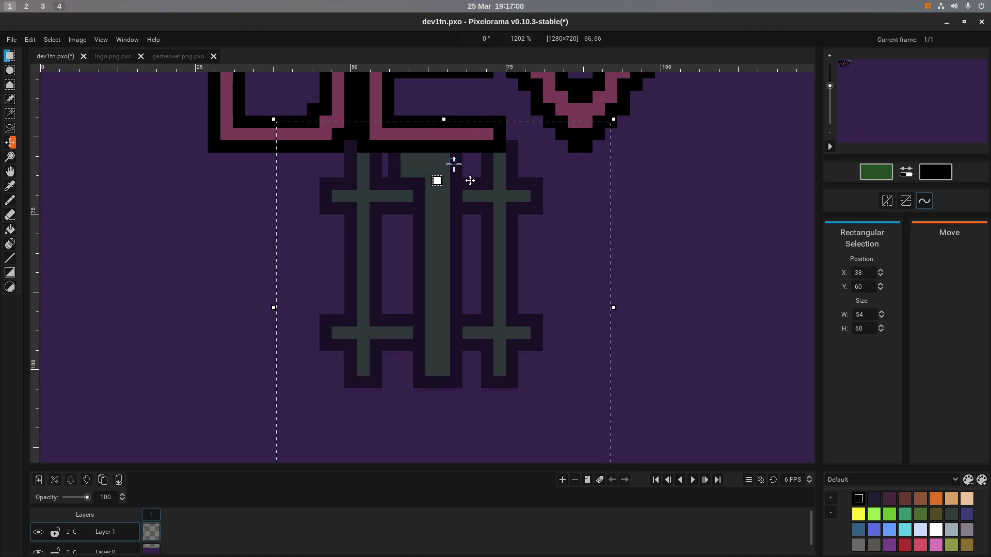
# Lower the selected #1 to X 38, Y 62, directly under DEV, apply the move, and deselect it.
pyautogui.moveTo(453, 187); pyautogui.dragTo(457, 199)
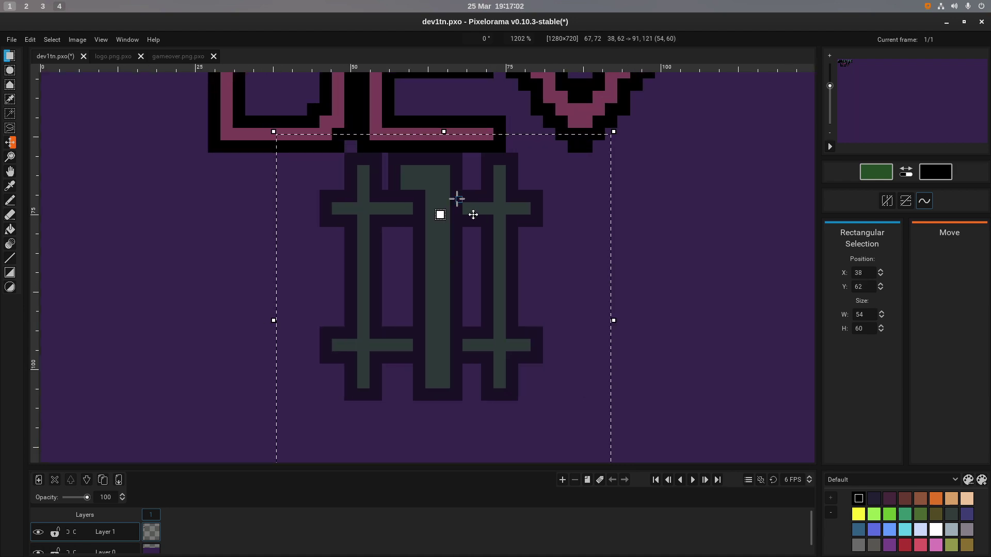
pyautogui.press('Return')
pyautogui.scroll(-2, 544, 173)
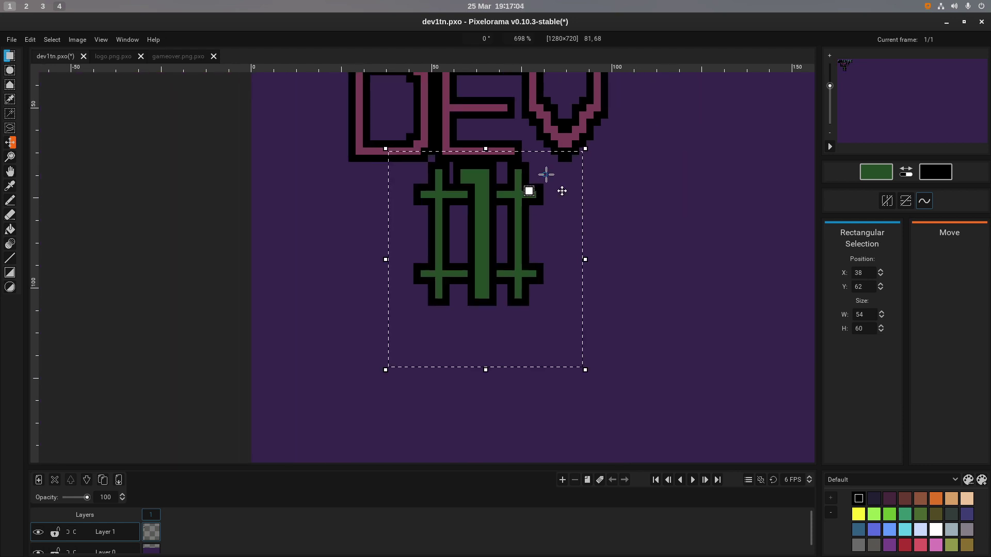
pyautogui.scroll(-2, 620, 170)
pyautogui.click(619, 173)
pyautogui.scroll(-3, 593, 157)
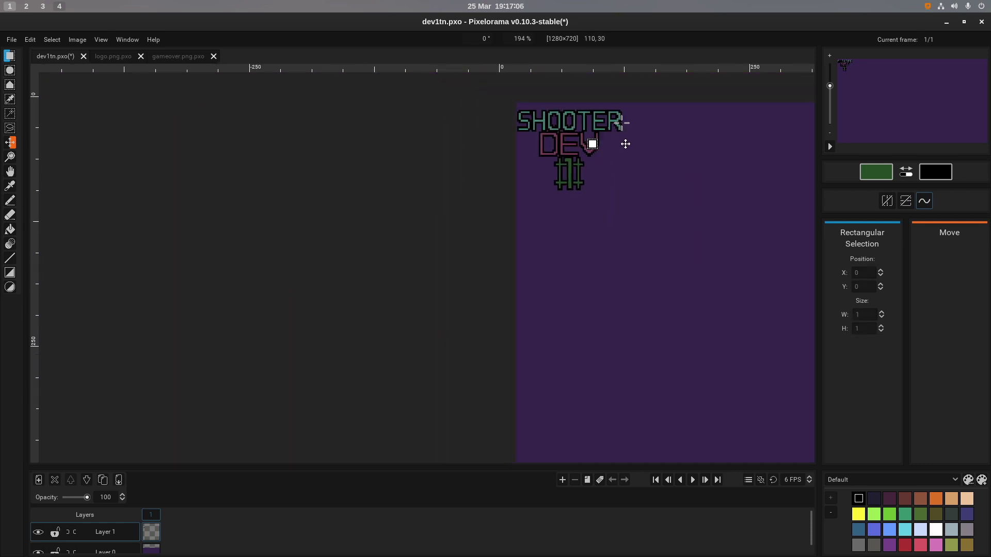
# Check the complete SHOOTER DEV #1 title at a smaller zoom and save the project dev1tn.pxo.
pyautogui.scroll(-2, 640, 137)
pyautogui.scroll(2, 779, 144)
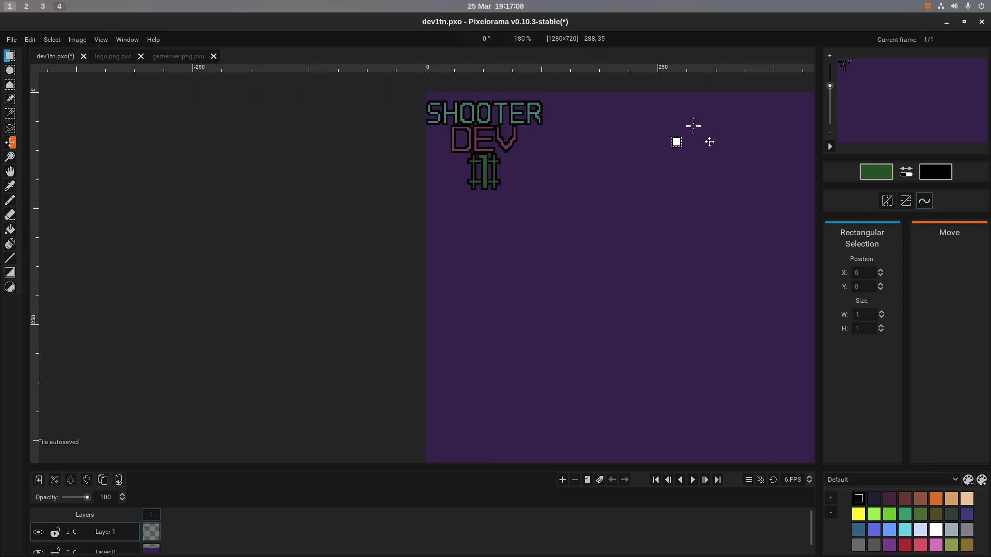
pyautogui.scroll(1, 710, 141)
pyautogui.scroll(-1, 704, 138)
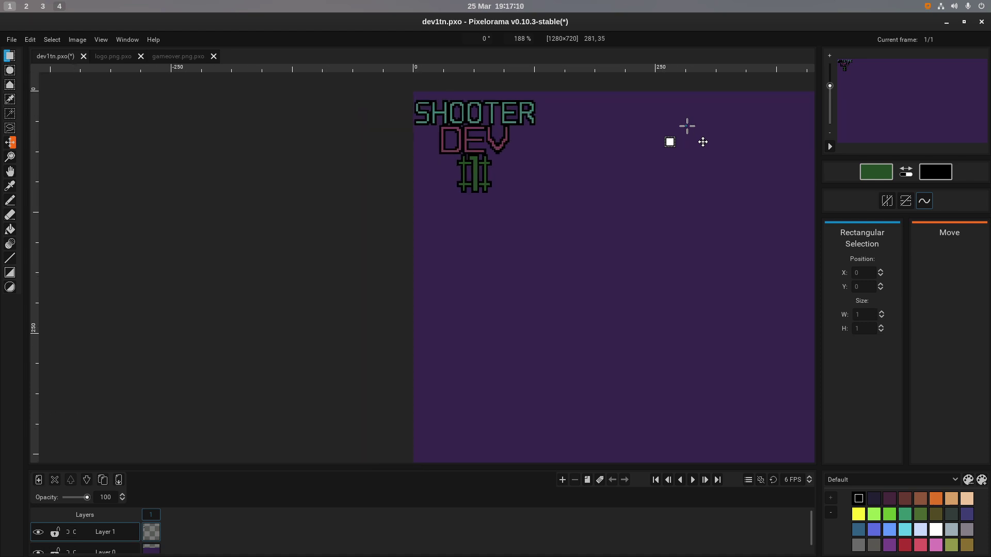
pyautogui.scroll(-2, 594, 139)
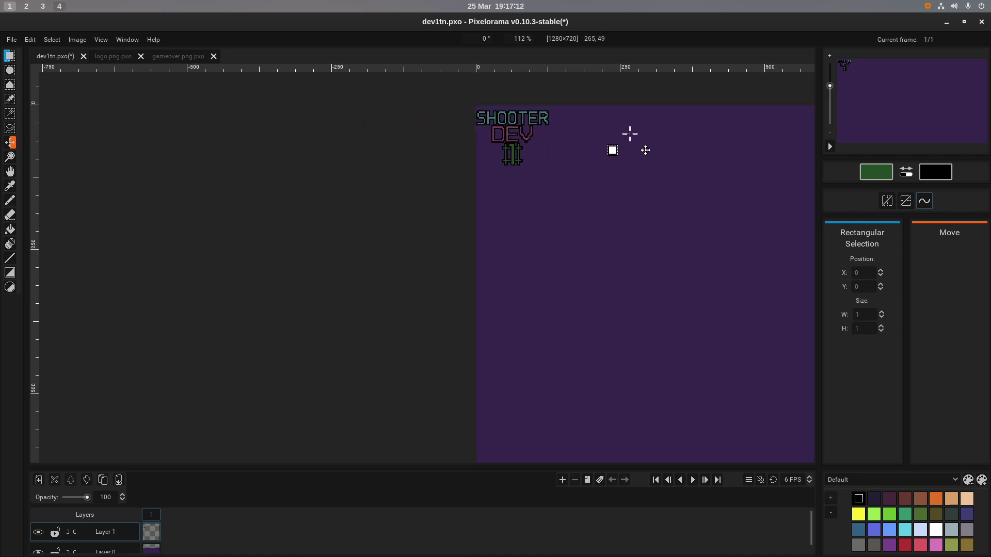
pyautogui.hotkey('ctrl', 's')
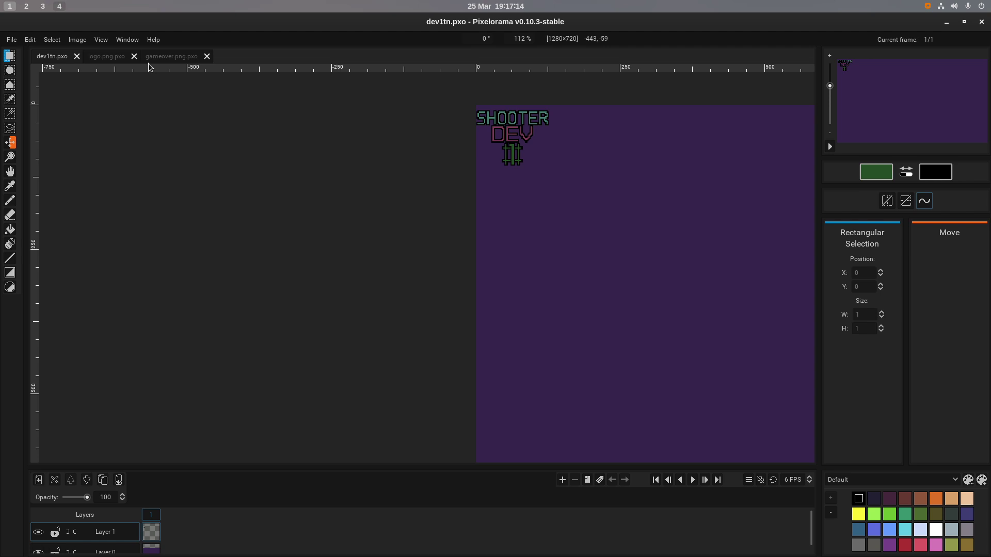
pyautogui.click(77, 41)
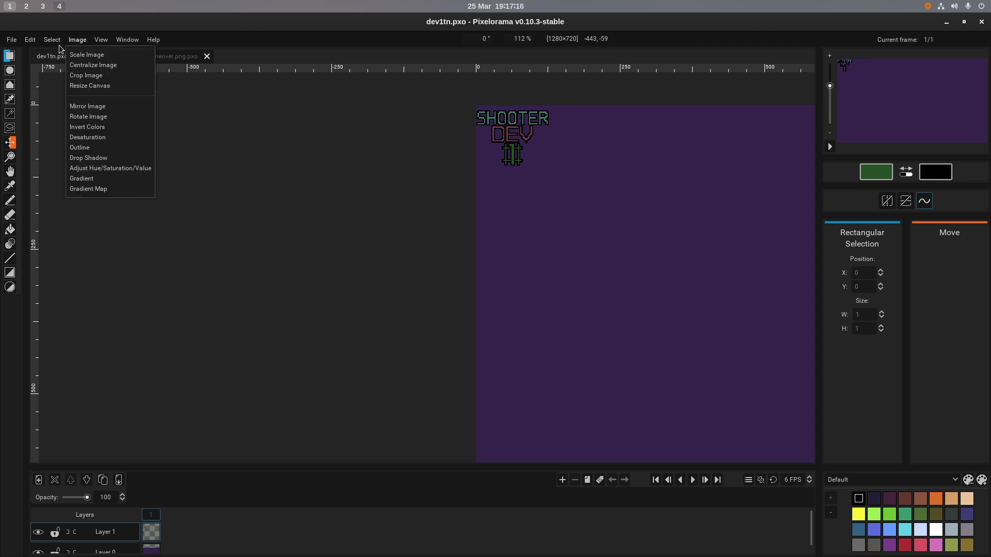
pyautogui.click(85, 54)
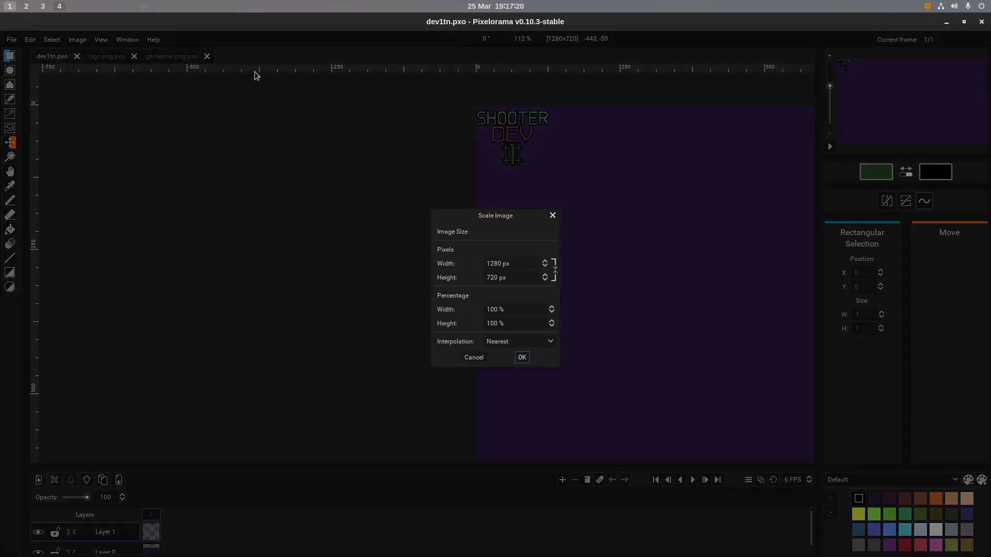
pyautogui.click(552, 216)
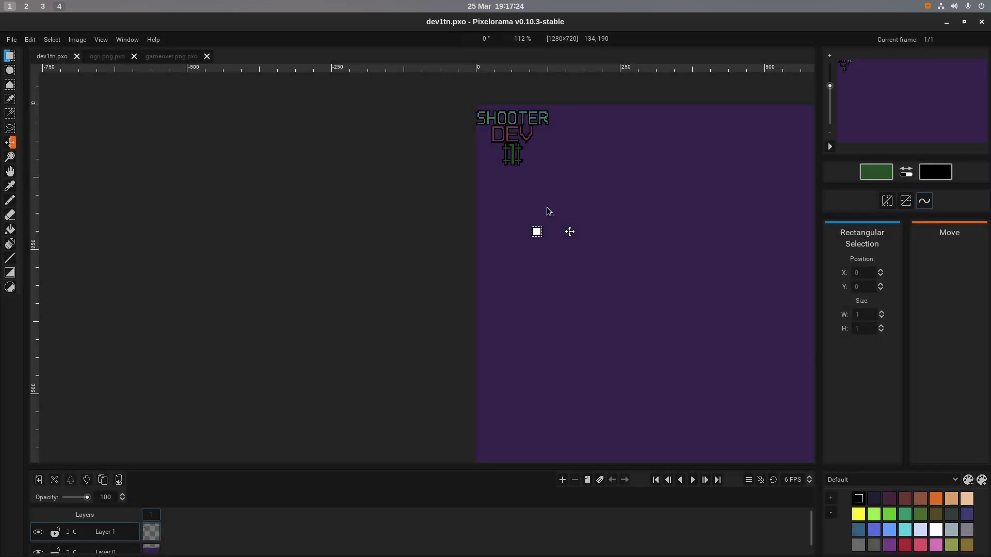
pyautogui.moveTo(470, 104); pyautogui.dragTo(569, 179)
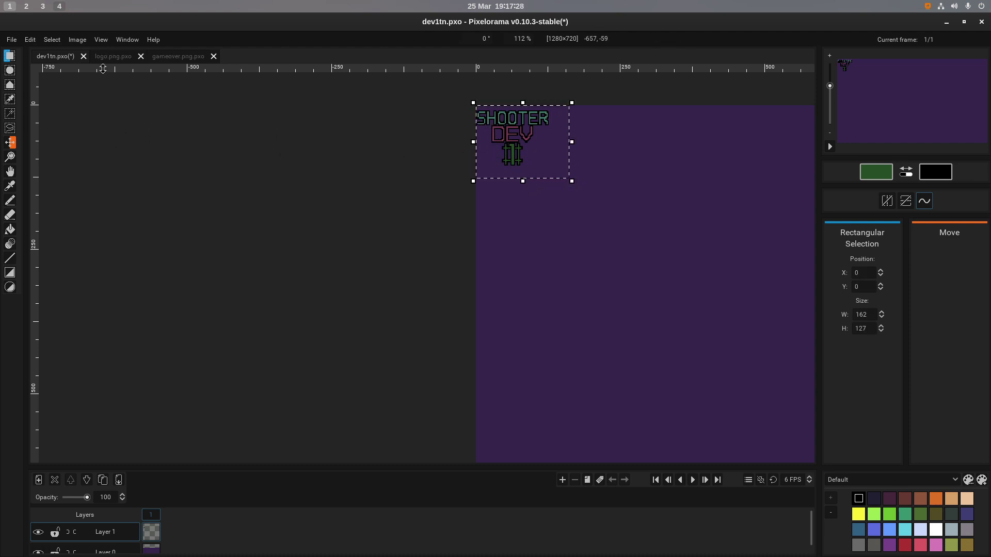
pyautogui.click(84, 42)
pyautogui.click(87, 55)
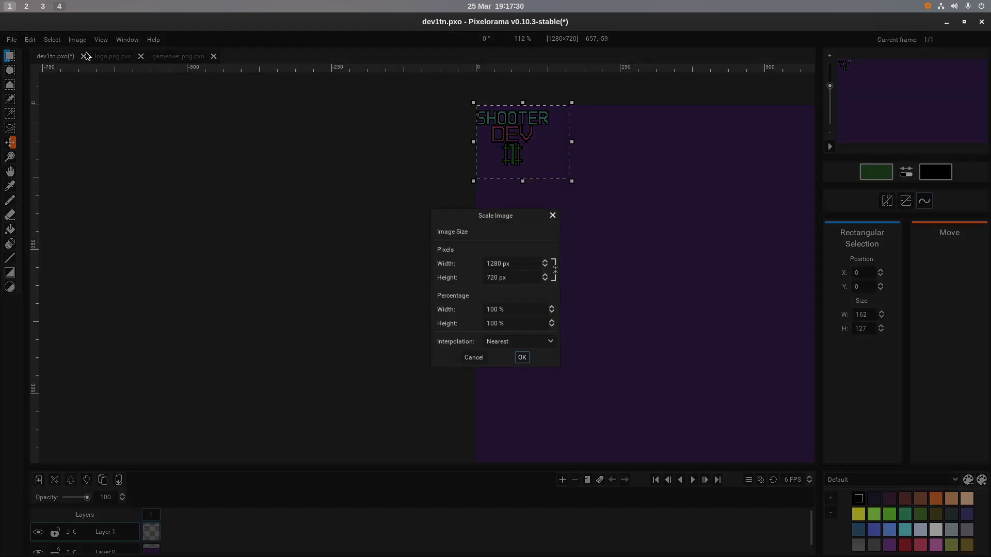
pyautogui.click(473, 357)
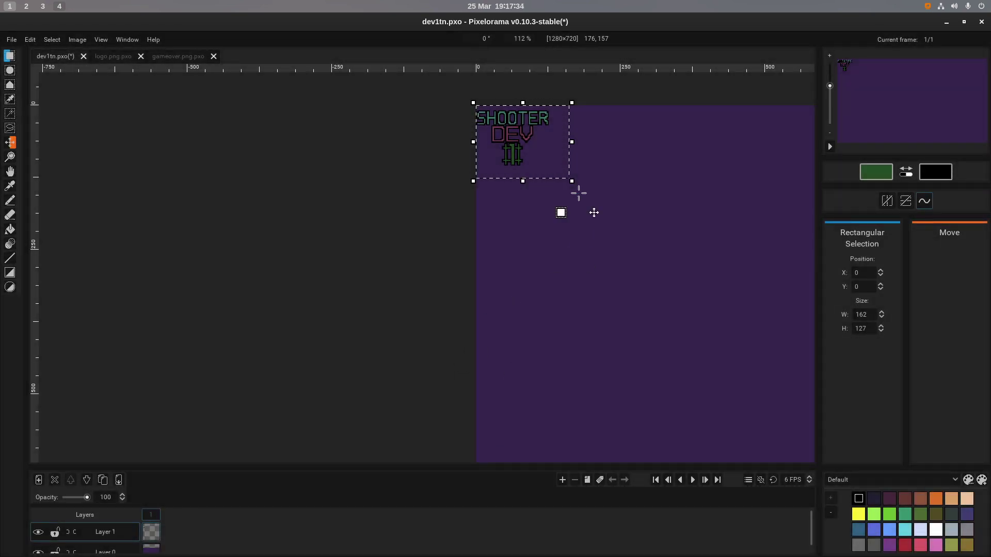
pyautogui.moveTo(573, 182); pyautogui.dragTo(678, 256)
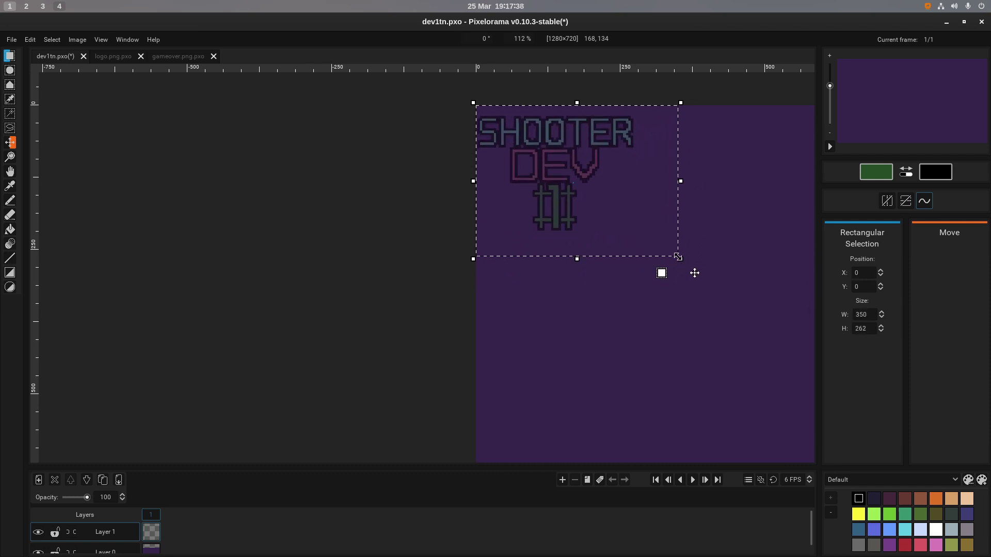
pyautogui.press('Escape')
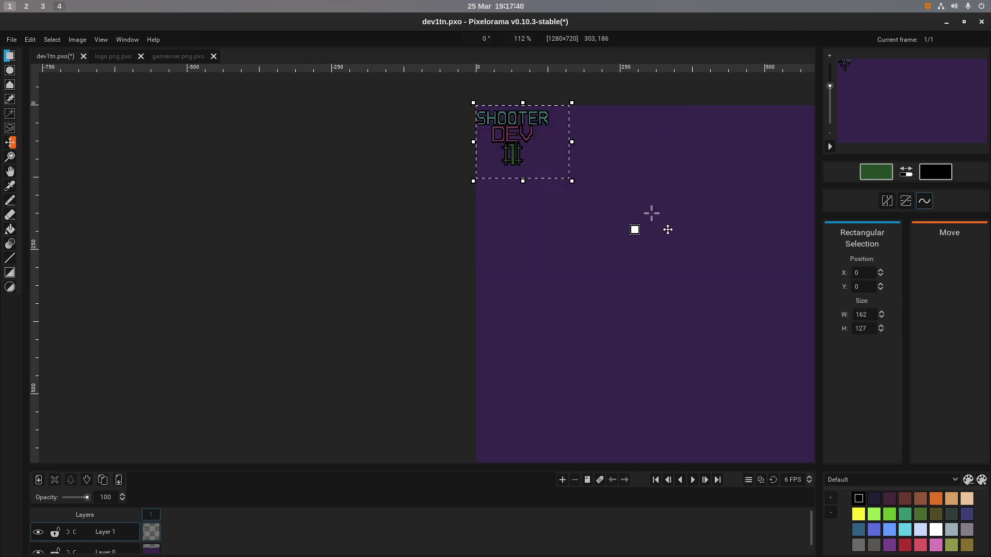
pyautogui.press('Delete')
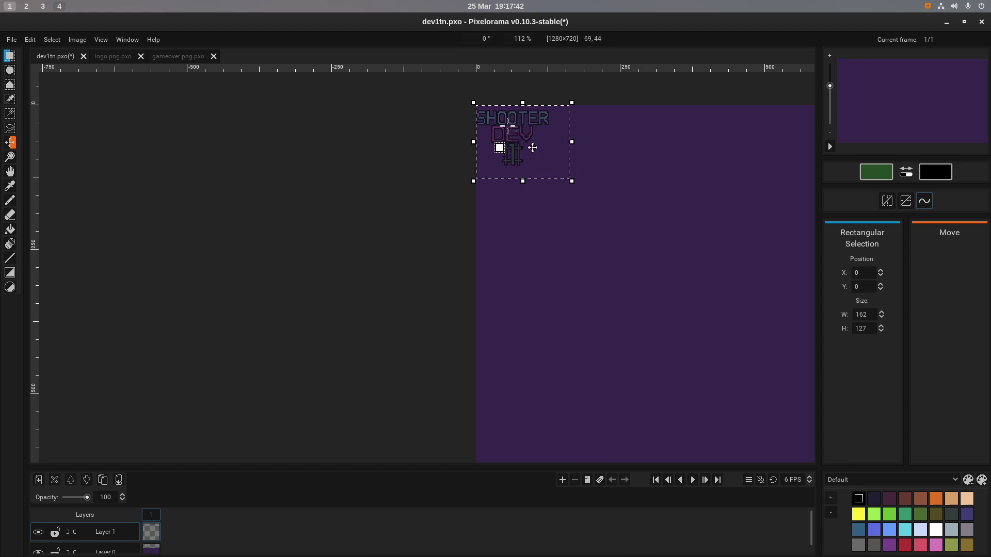
pyautogui.click(447, 122)
pyautogui.moveTo(474, 104); pyautogui.dragTo(557, 172)
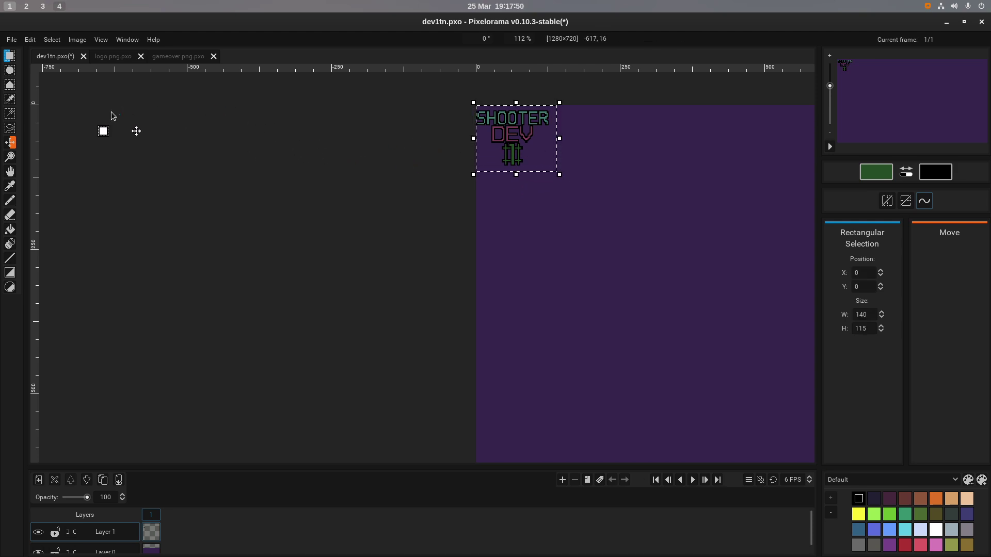
pyautogui.click(295, 107)
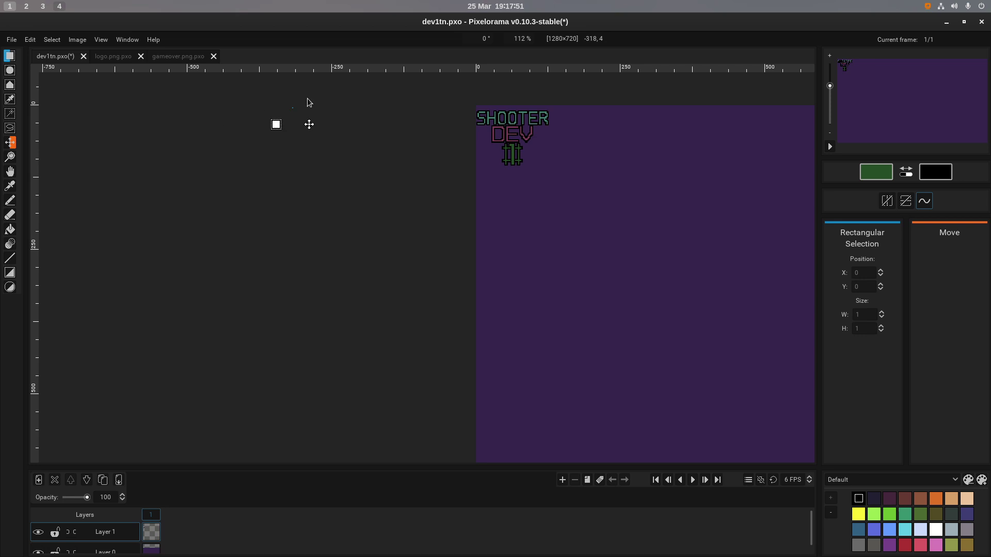
# Resize the canvas to 128 × 120 px so it fits closely around the SHOOTER DEV #1 title.
pyautogui.click(80, 39)
pyautogui.click(90, 85)
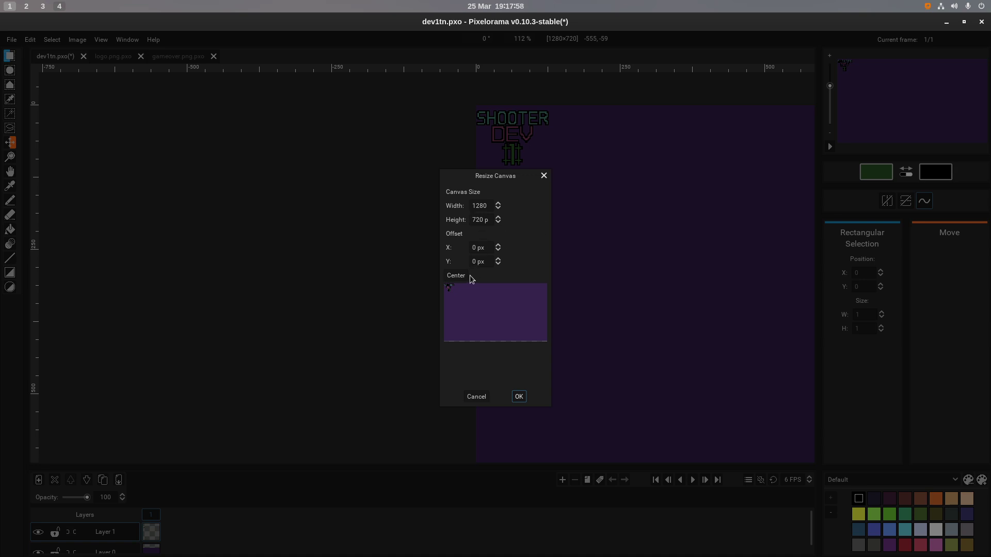
pyautogui.click(486, 206)
pyautogui.click(482, 221)
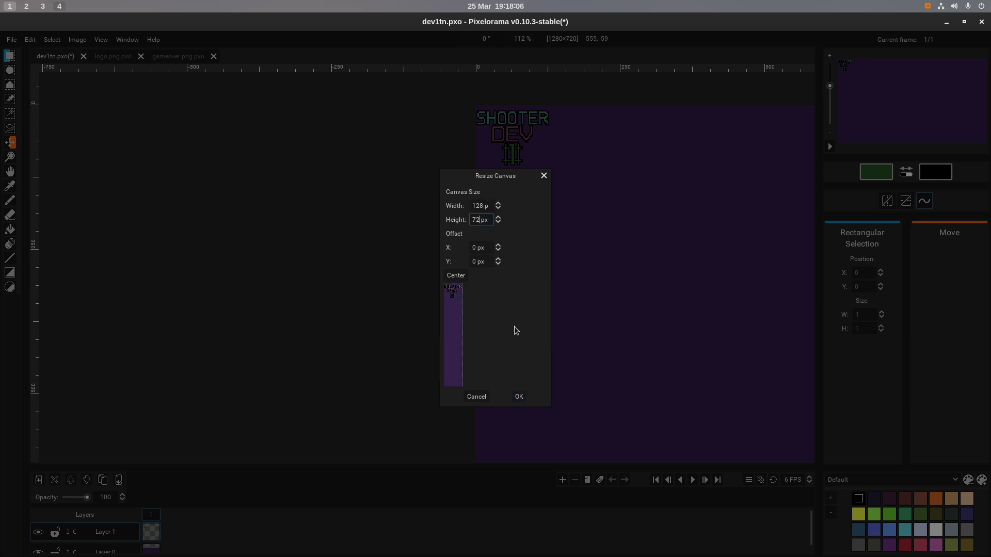
pyautogui.press('Return')
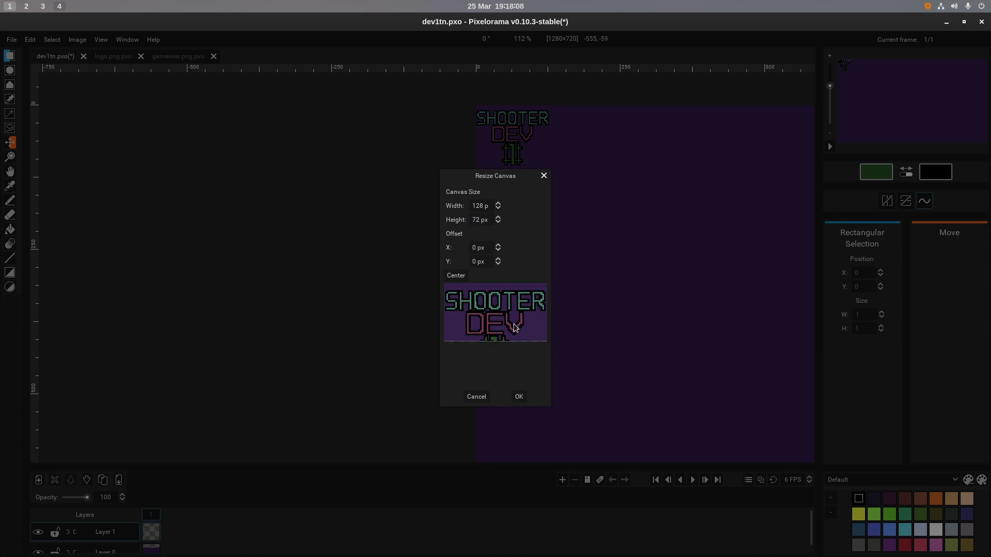
pyautogui.click(477, 220)
pyautogui.write('0p')
pyautogui.press('Return')
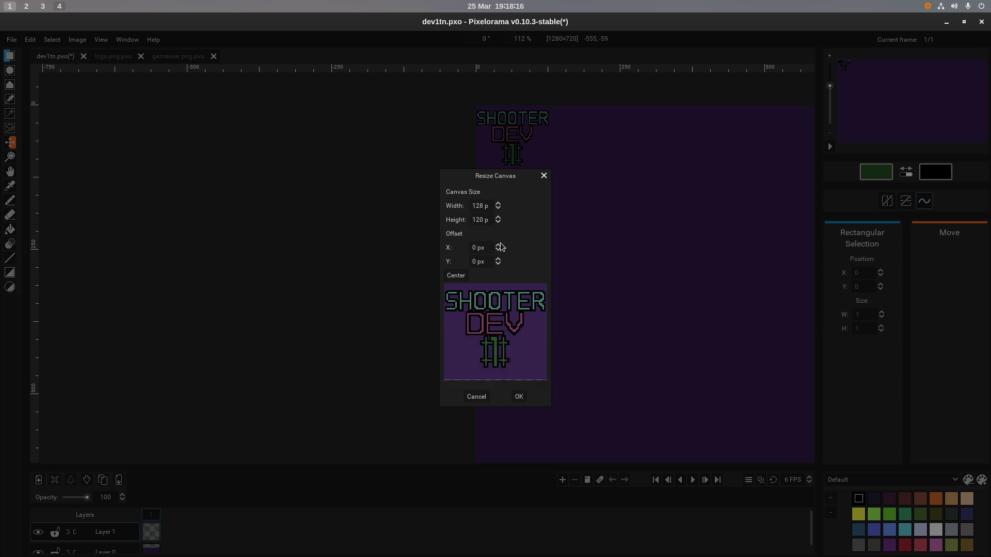
pyautogui.click(521, 398)
# Scale the whole image to 500 % in width and height with Nearest interpolation.
pyautogui.scroll(-3, 480, 333)
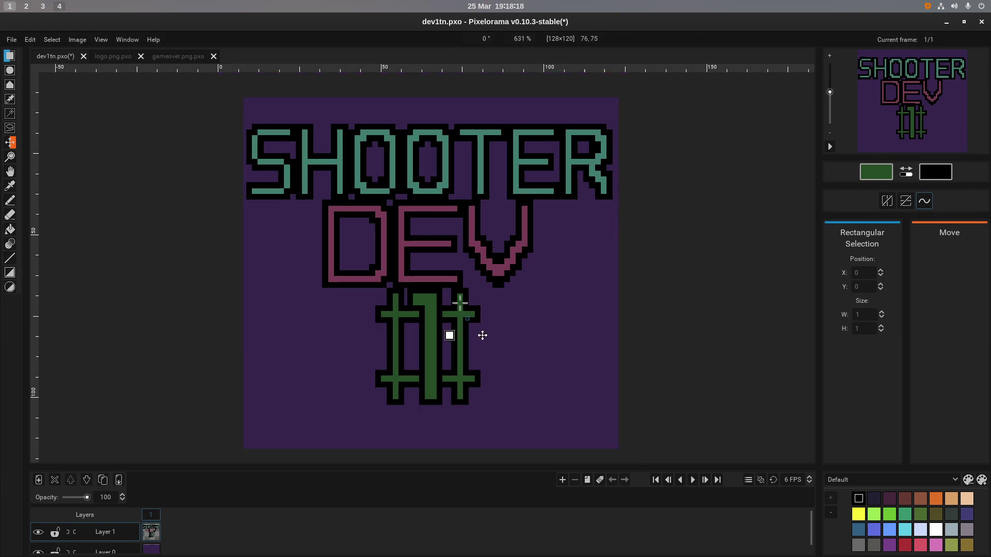
pyautogui.click(78, 39)
pyautogui.click(96, 55)
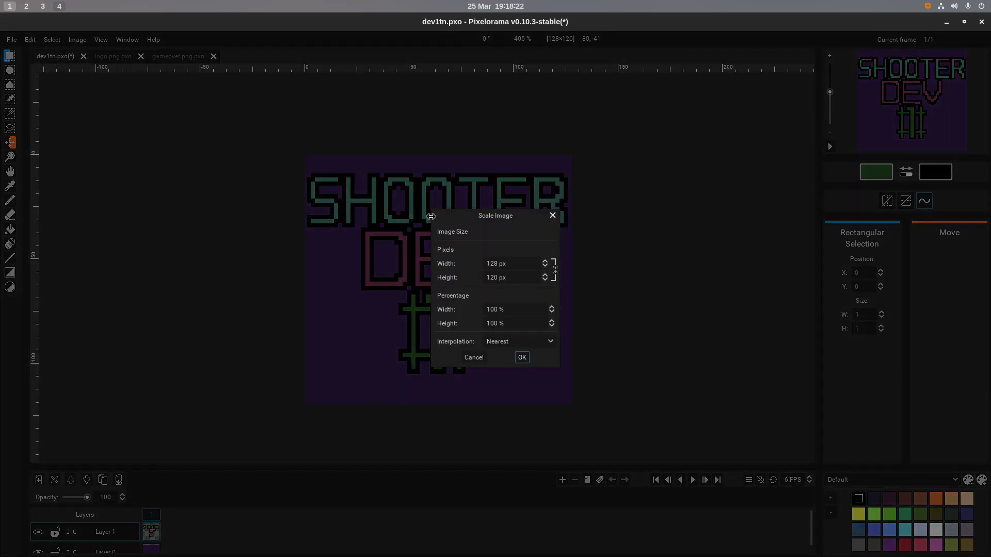
pyautogui.click(489, 309)
pyautogui.press('Delete')
pyautogui.press('Delete')
pyautogui.press('Return')
pyautogui.click(487, 309)
pyautogui.write('500')
pyautogui.click(491, 323)
pyautogui.press('Return')
pyautogui.click(530, 358)
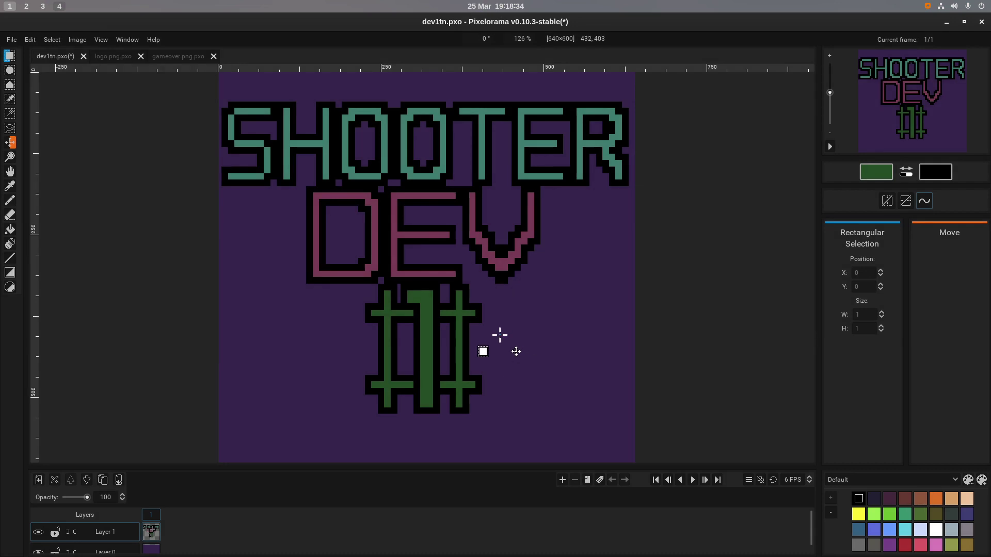
# Resize the canvas to 1280 × 720 px with zero offset and centralize the image on it.
pyautogui.scroll(-5, 465, 294)
pyautogui.click(78, 41)
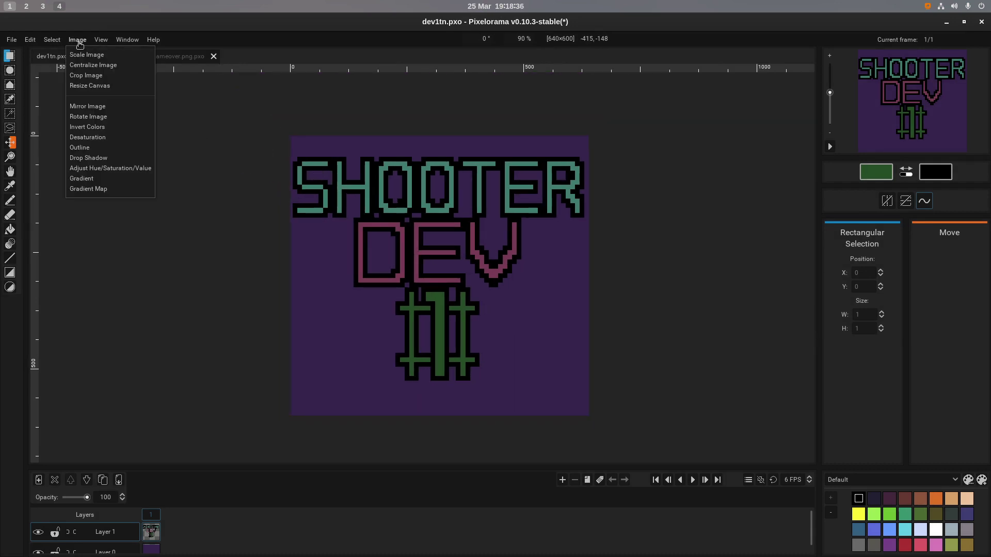
pyautogui.click(98, 86)
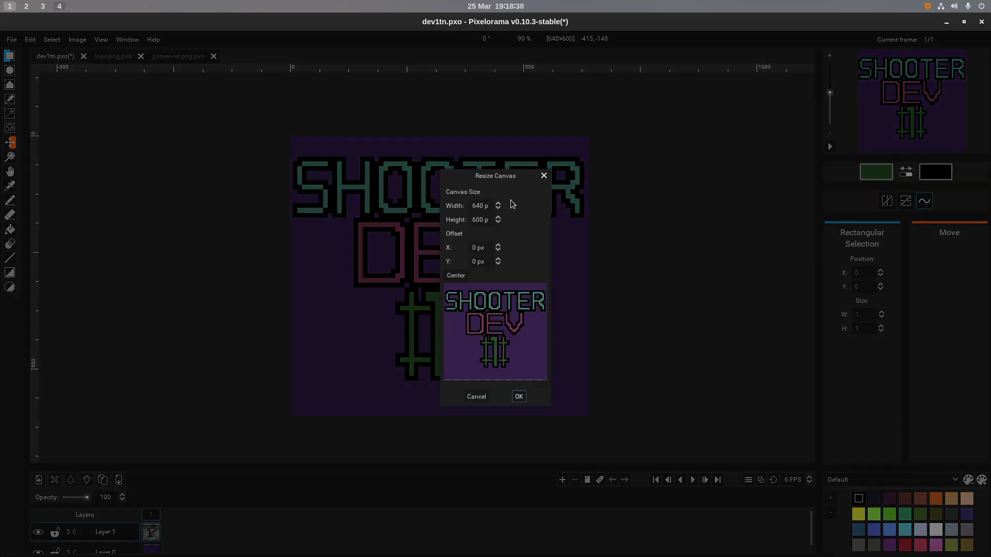
pyautogui.click(471, 206)
pyautogui.moveTo(475, 207); pyautogui.dragTo(484, 206)
pyautogui.press('BackSpace')
pyautogui.write('1280')
pyautogui.click(480, 219)
pyautogui.press('Home')
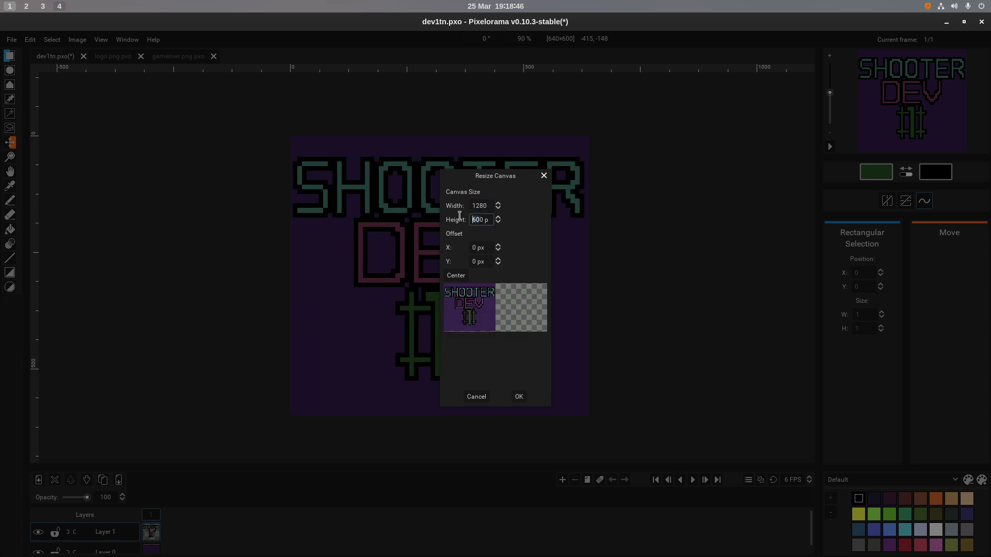
pyautogui.press('Delete')
pyautogui.write('72')
pyautogui.press('Return')
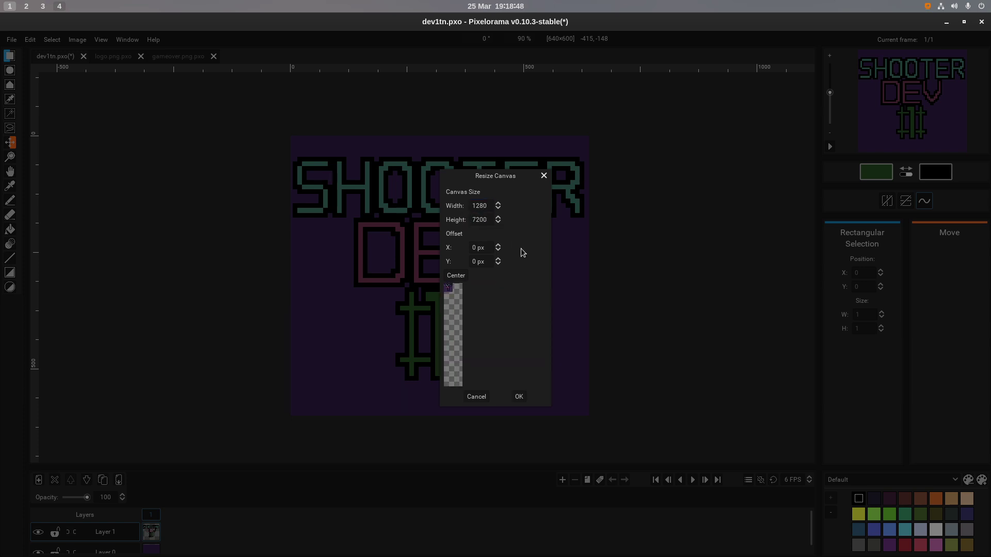
pyautogui.press('Delete')
pyautogui.press('Return')
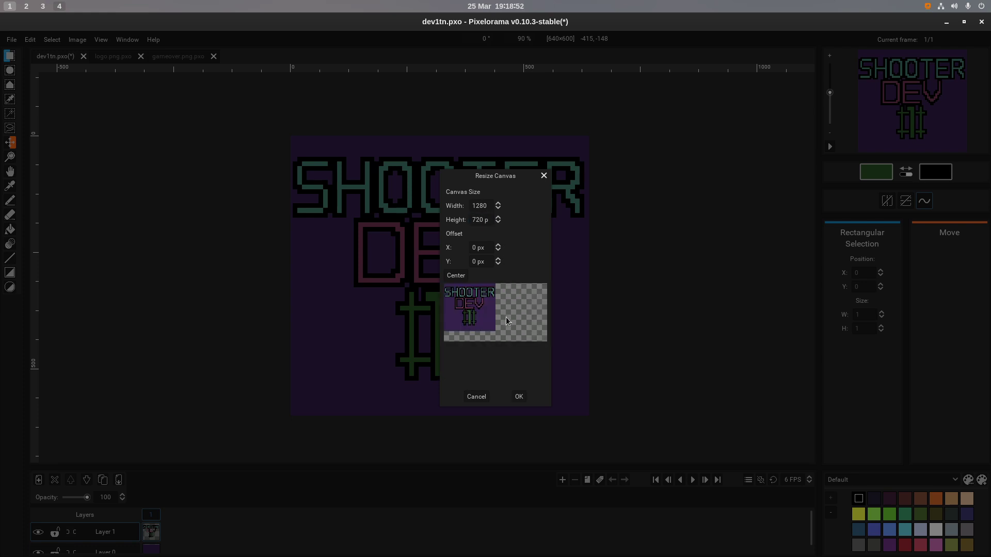
pyautogui.click(519, 397)
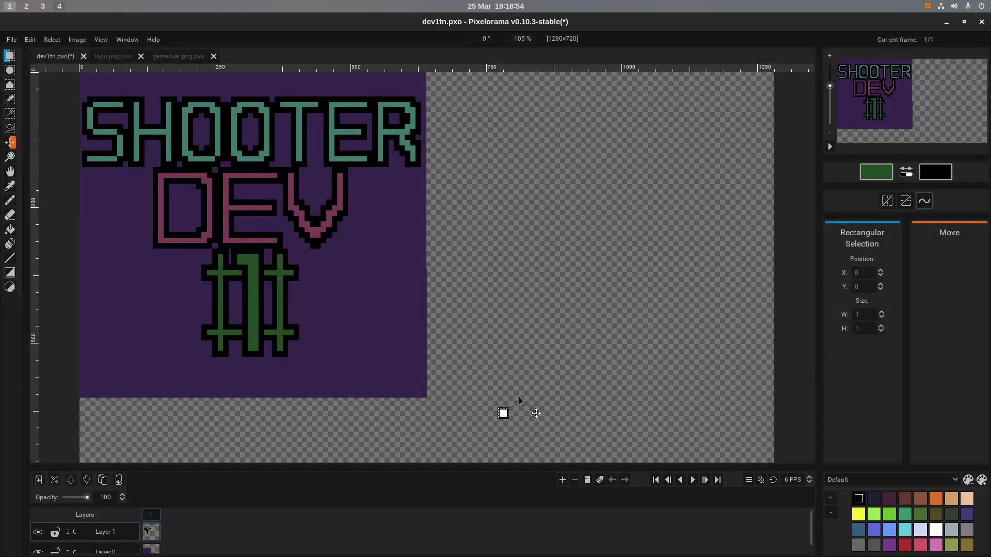
pyautogui.click(77, 40)
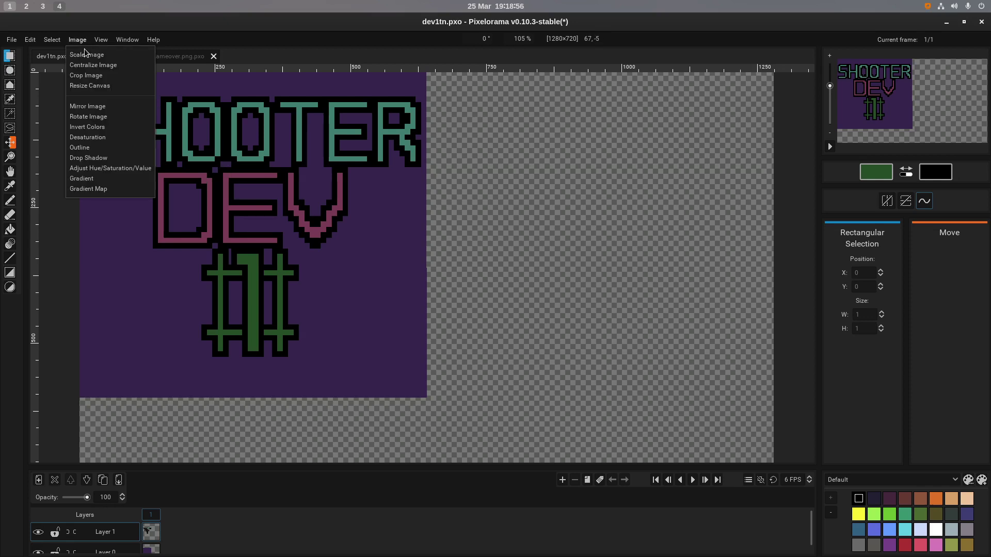
pyautogui.click(112, 67)
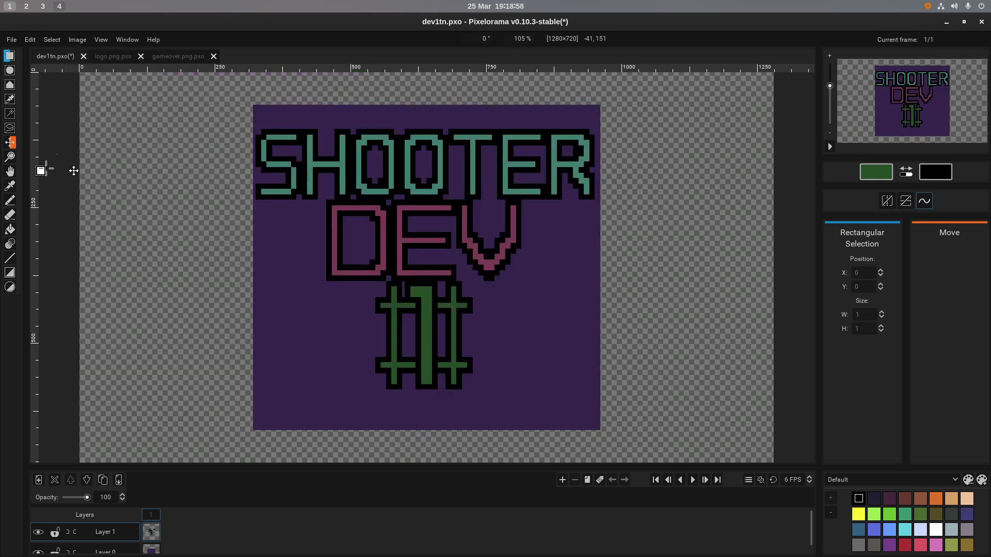
# Pick the purple background color on Layer 0 and bucket-fill the transparent area around the title with it.
pyautogui.click(10, 230)
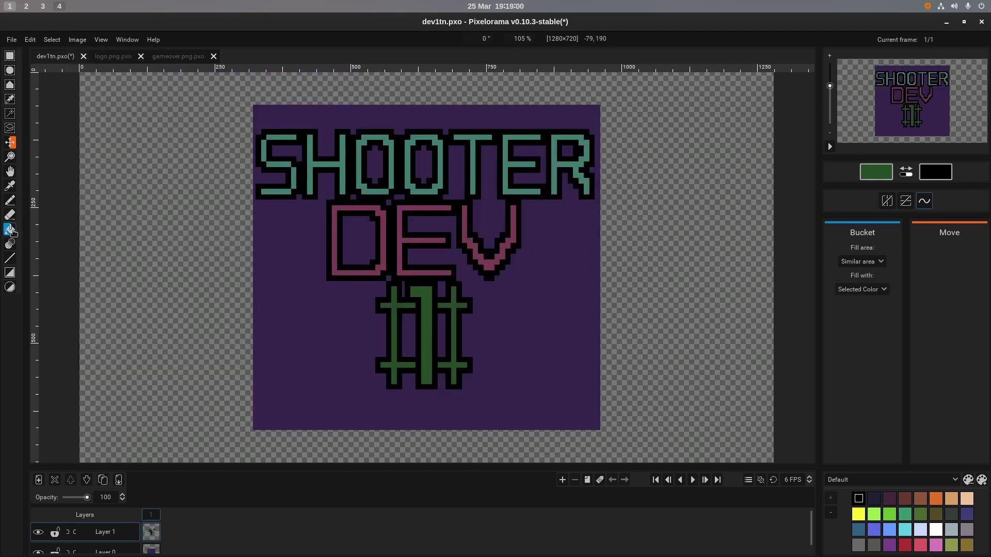
pyautogui.click(129, 551)
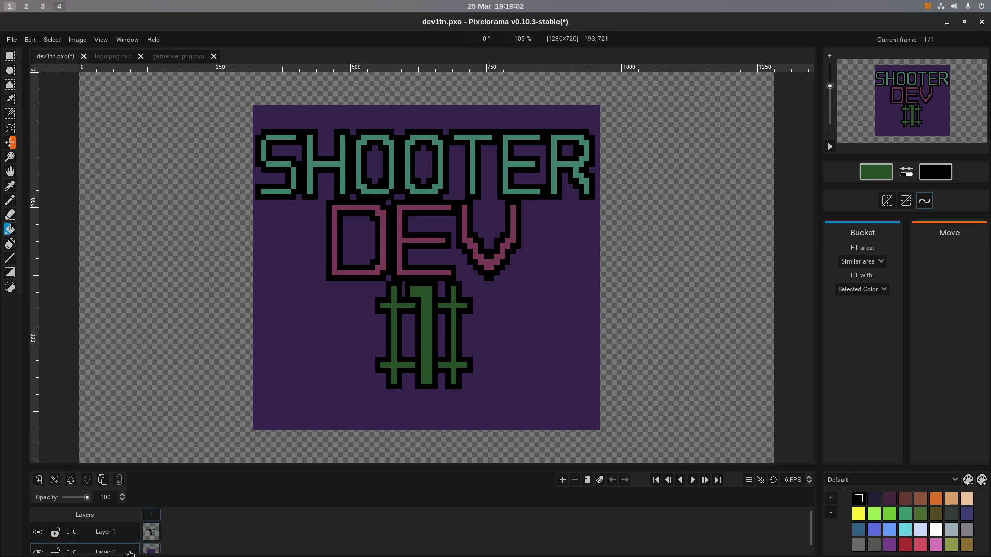
pyautogui.click(10, 187)
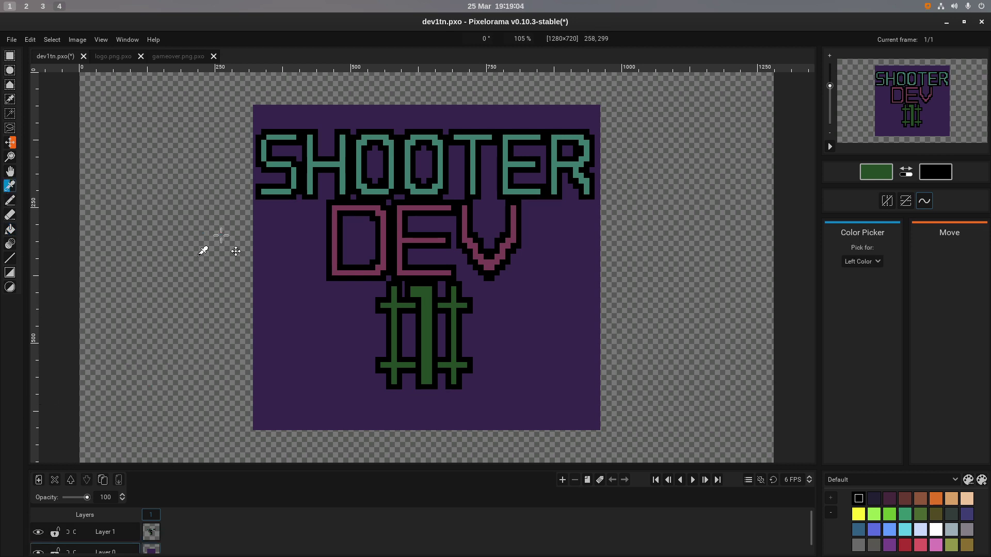
pyautogui.click(263, 261)
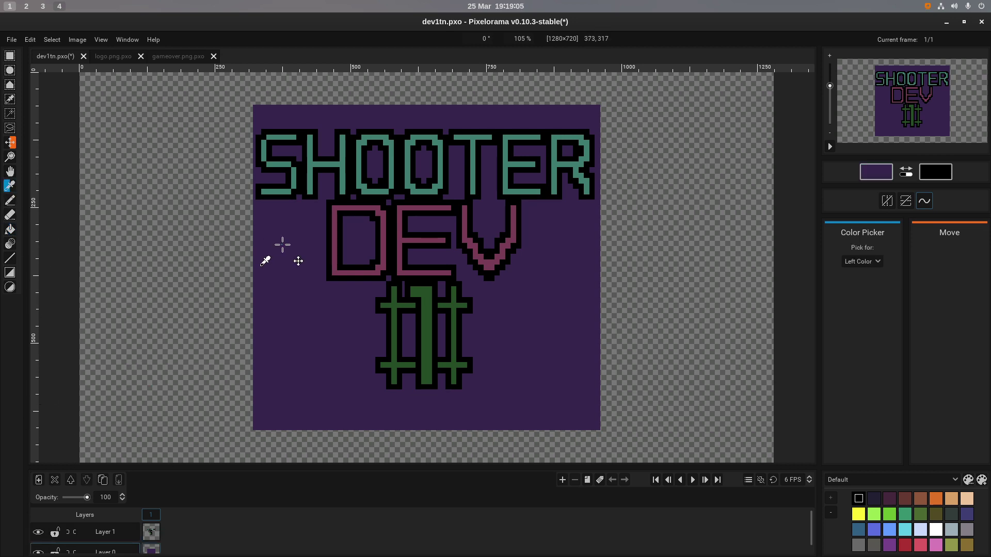
pyautogui.click(10, 230)
pyautogui.click(81, 246)
# Check the filled thumbnail at different zoom levels and save the project dev1tn.pxo.
pyautogui.scroll(-3, 179, 229)
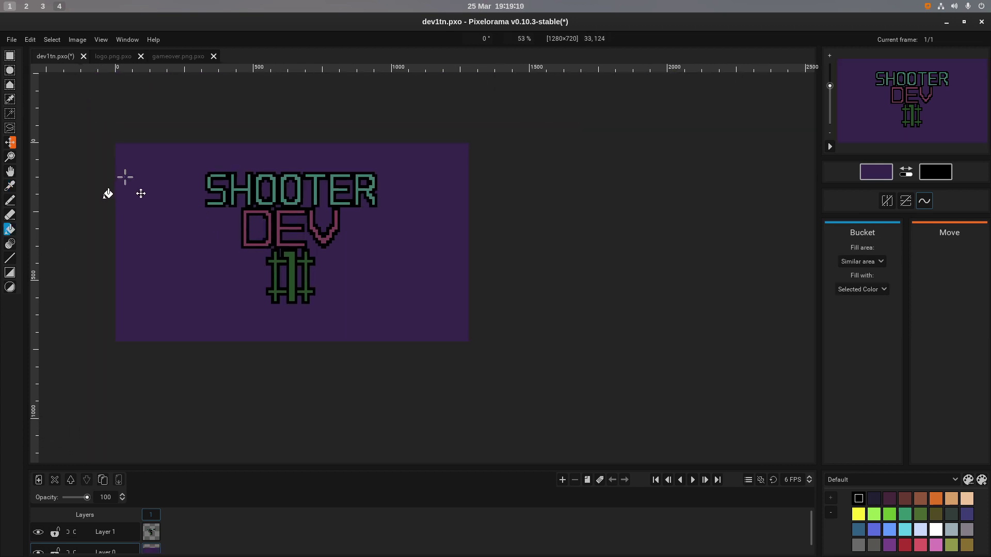
pyautogui.scroll(2, 108, 193)
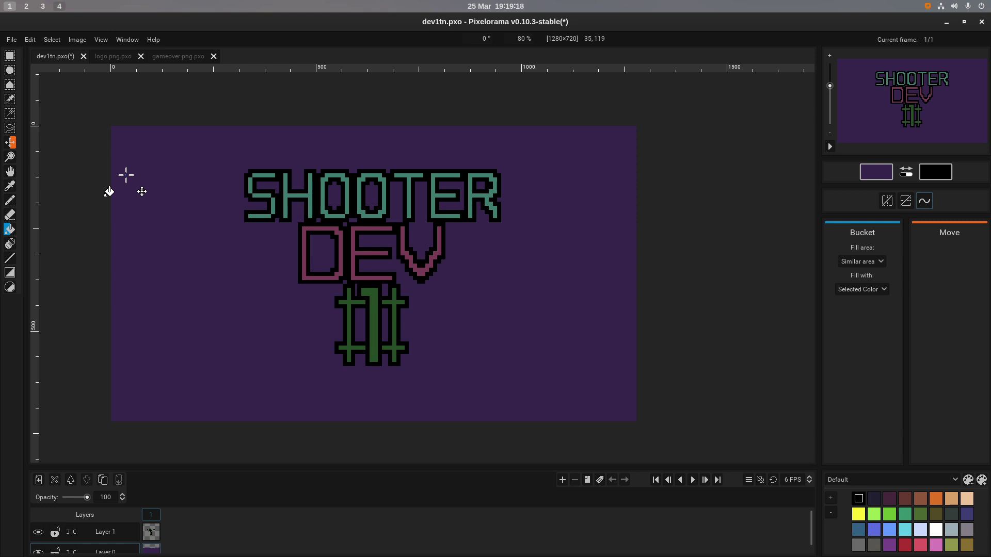
pyautogui.scroll(-3, 243, 155)
pyautogui.scroll(2, 206, 97)
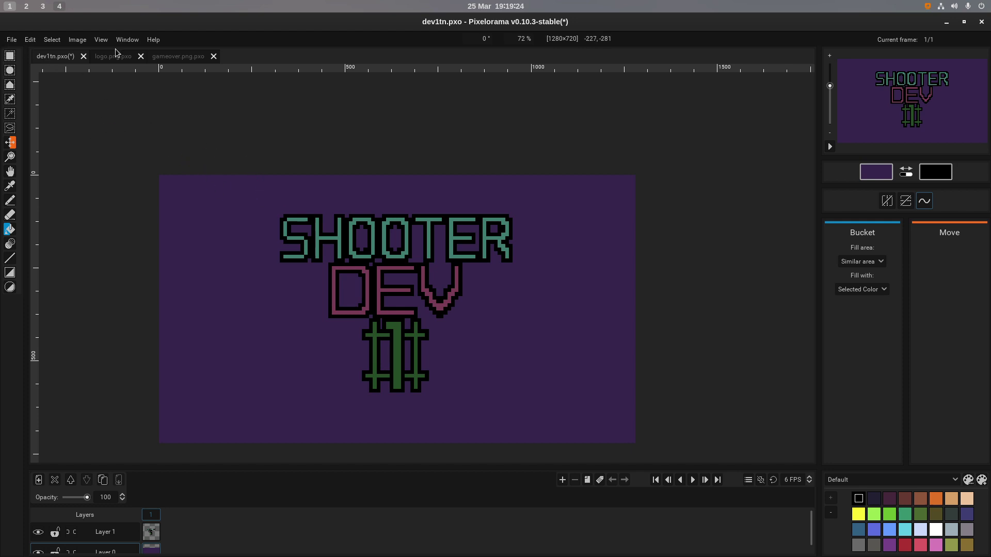
pyautogui.hotkey('ctrl', 's')
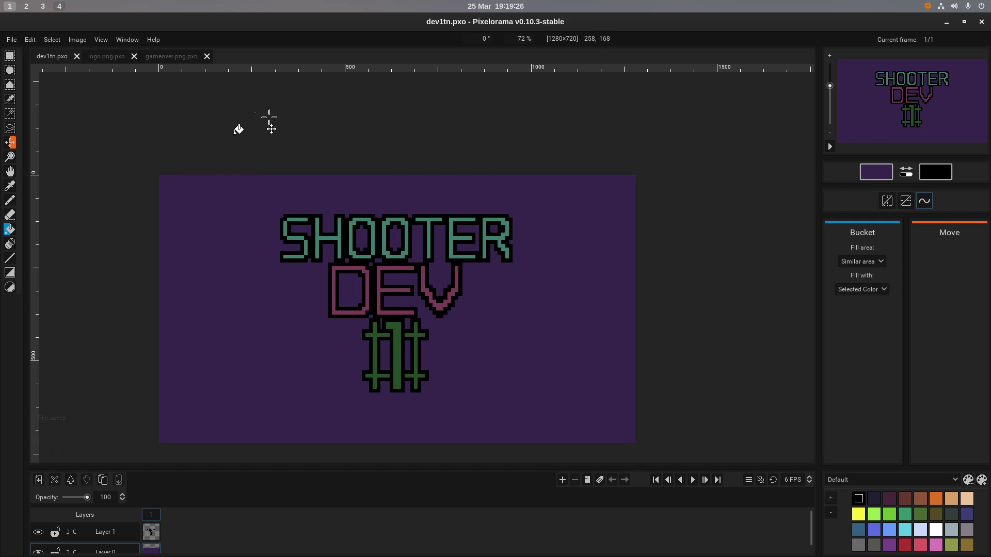
pyautogui.scroll(2, 261, 160)
pyautogui.scroll(-3, 258, 170)
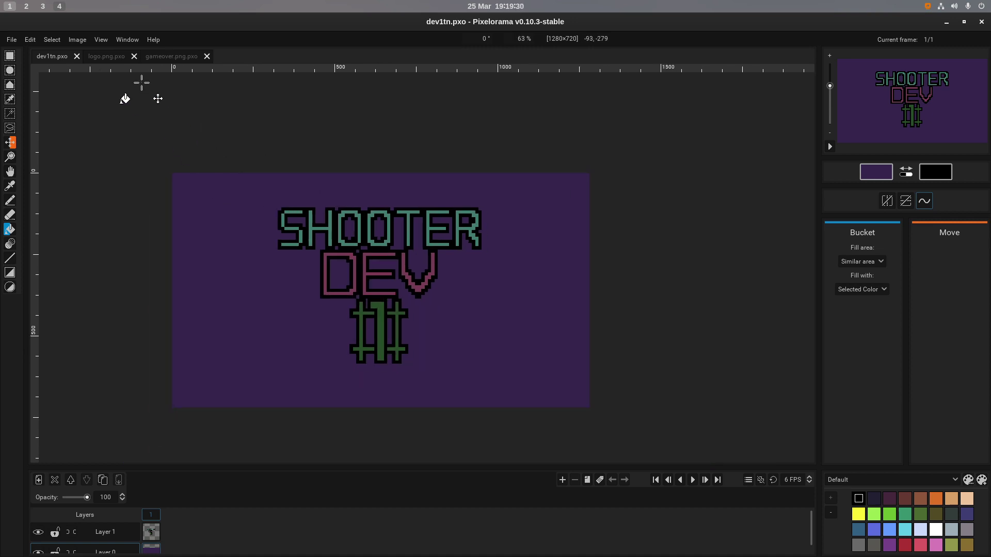
# Import atschar.png from the MyGames/AllThingsSlayer folder as a new layer at frame 1.
pyautogui.click(12, 40)
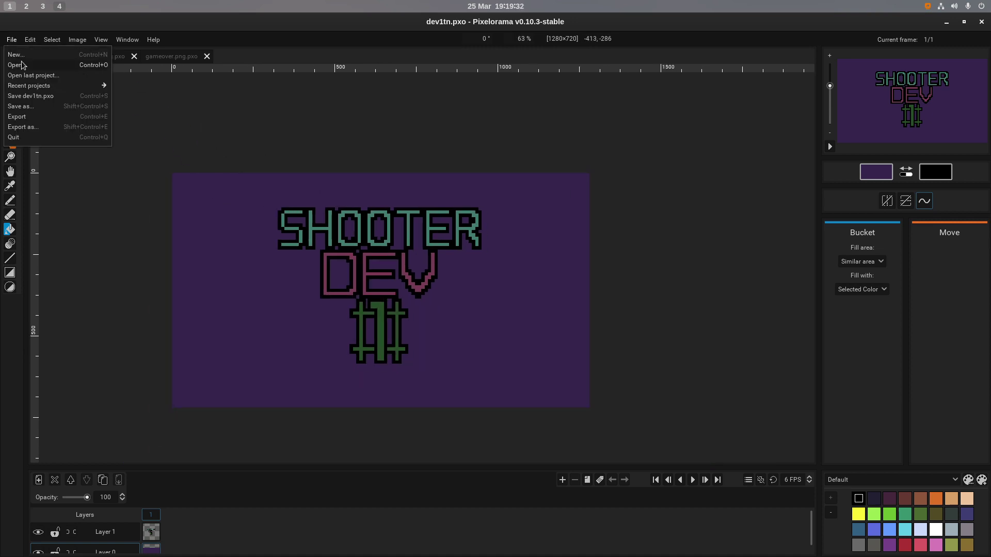
pyautogui.click(16, 65)
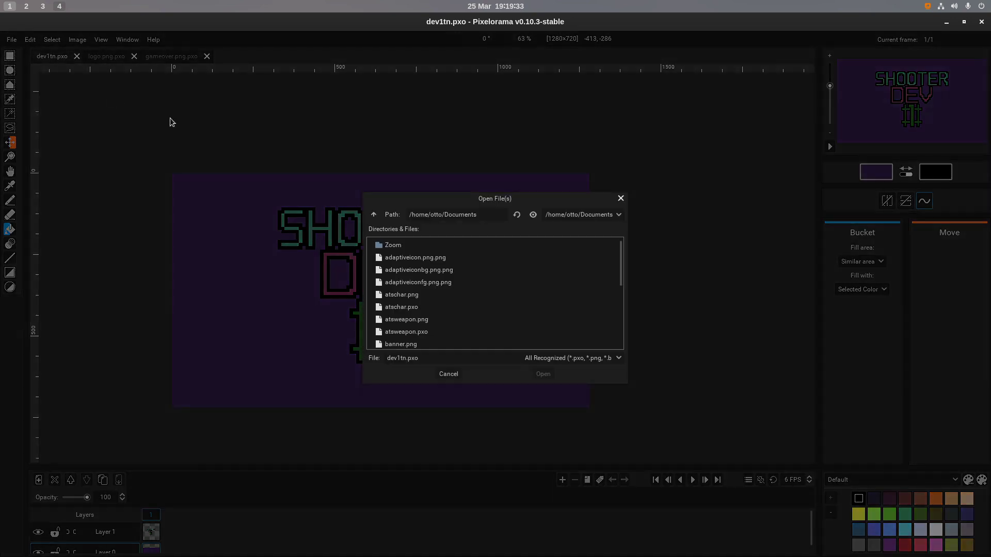
pyautogui.click(373, 215)
pyautogui.scroll(-1, 438, 322)
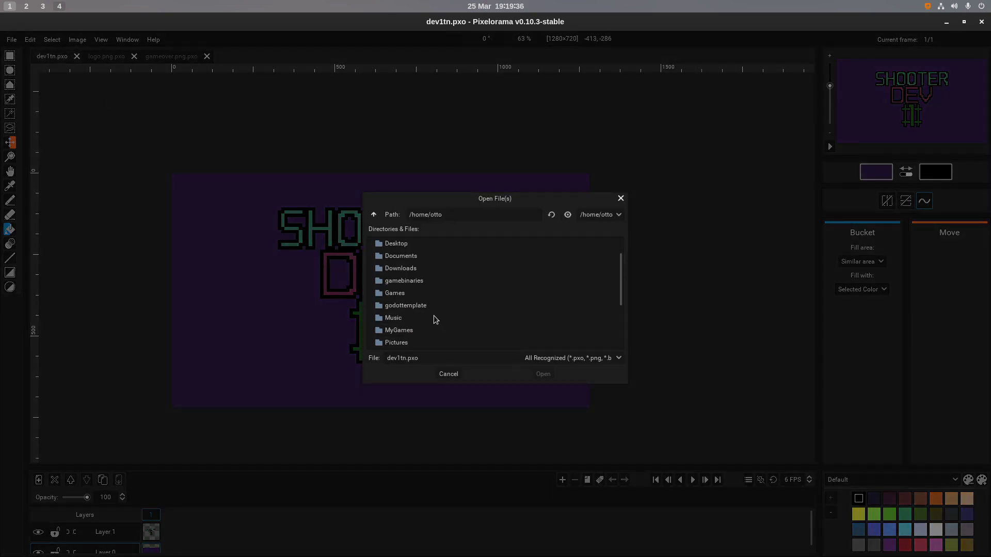
pyautogui.doubleClick(408, 330)
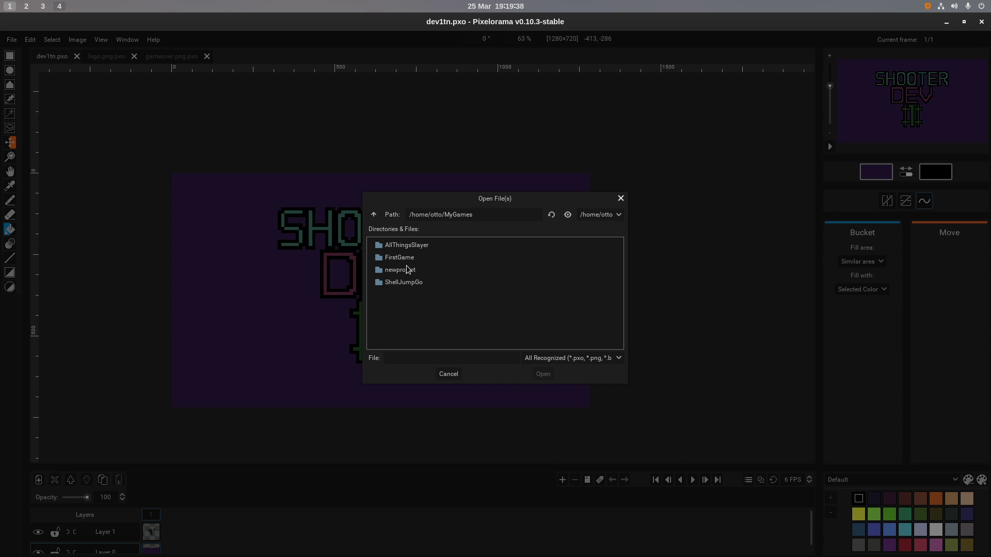
pyautogui.doubleClick(409, 247)
pyautogui.doubleClick(409, 247)
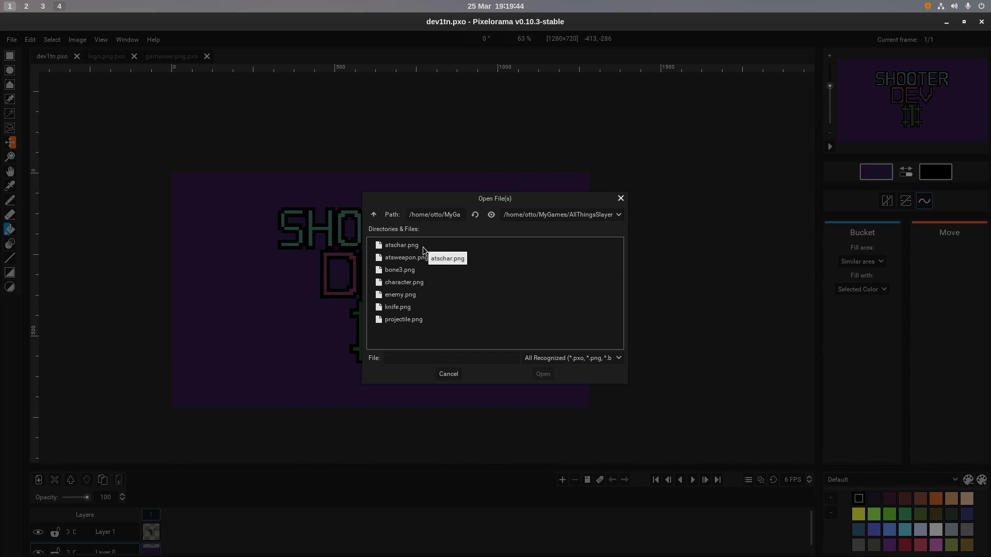
pyautogui.doubleClick(423, 247)
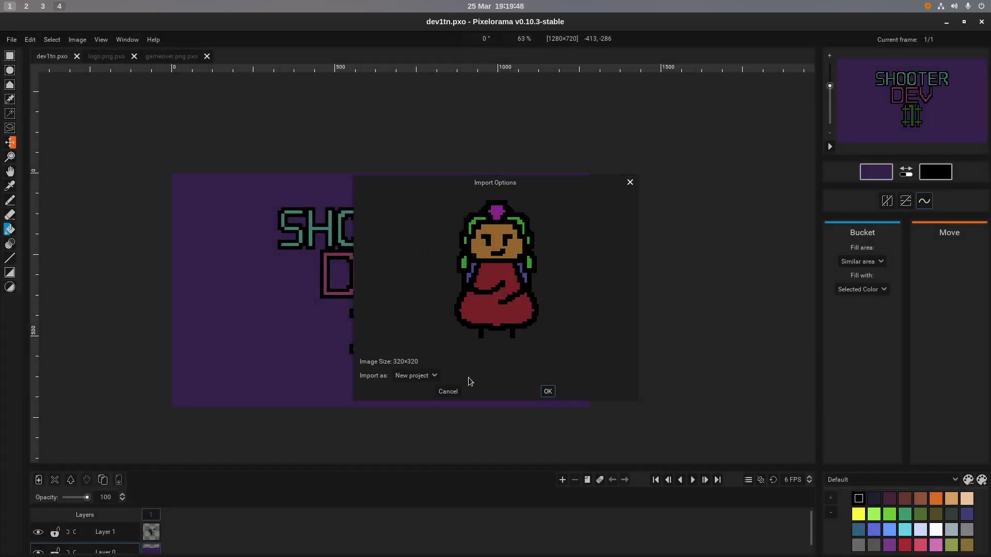
pyautogui.click(417, 377)
pyautogui.click(443, 442)
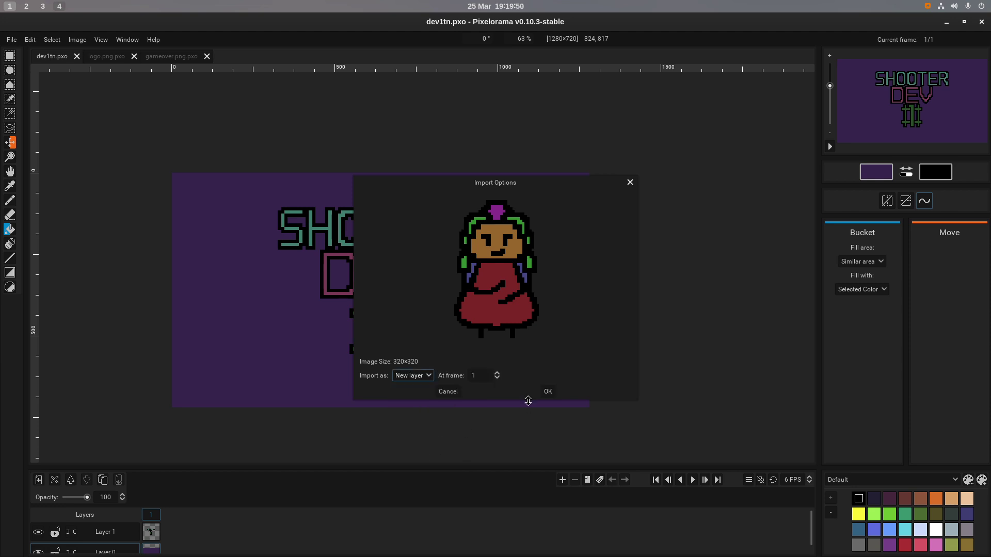
pyautogui.click(550, 395)
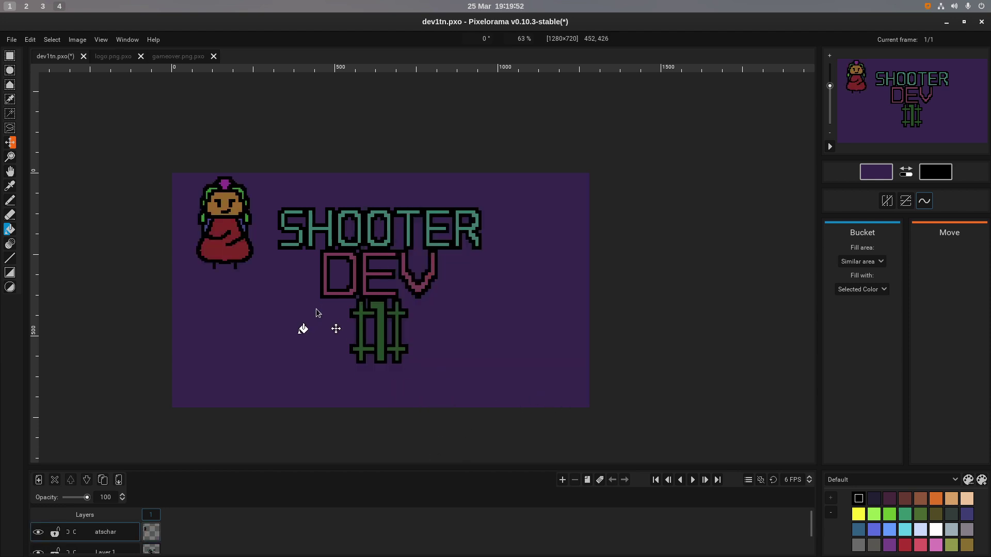
# Undo the accidental fill on the character's dress and move the character down to the lower-left area of the thumbnail.
pyautogui.click(225, 253)
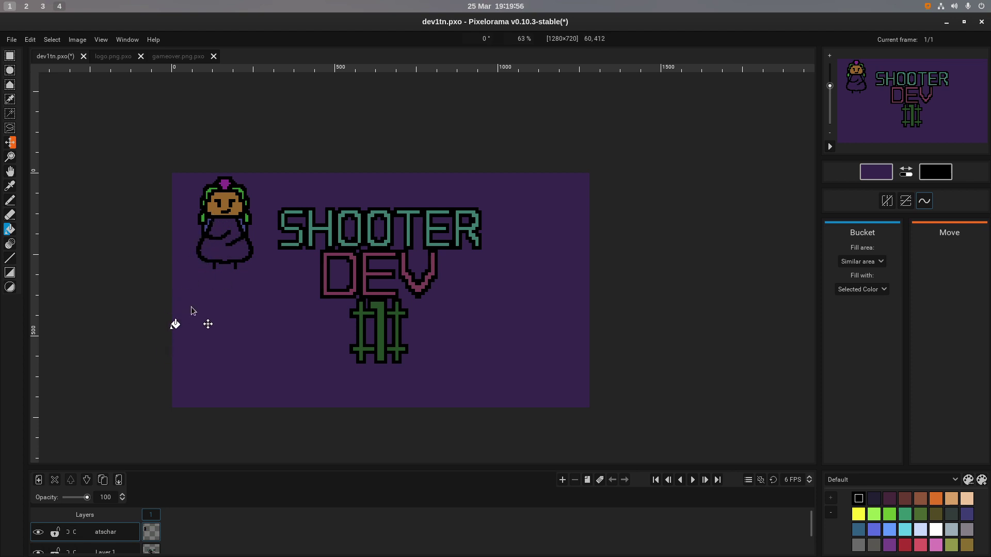
pyautogui.hotkey('ctrl', 'z')
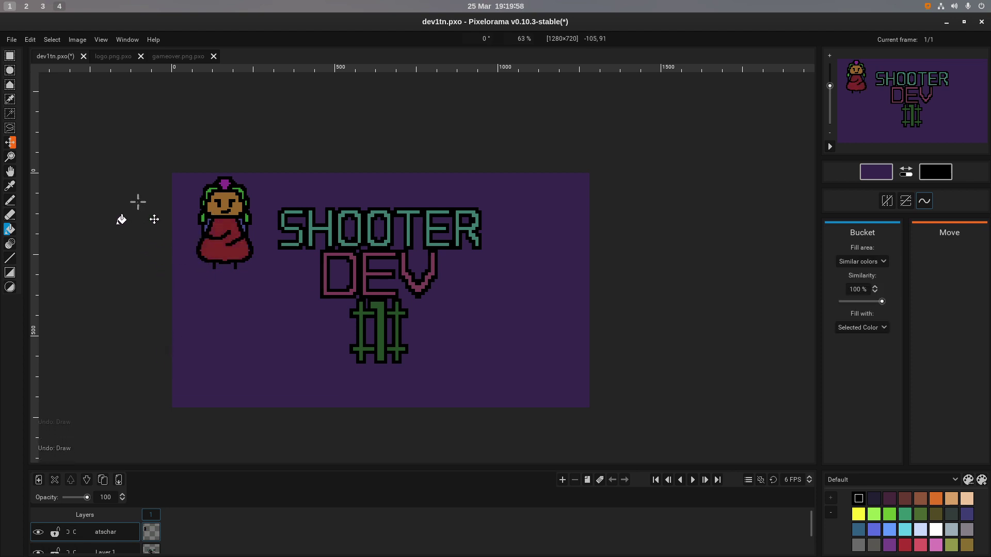
pyautogui.click(12, 144)
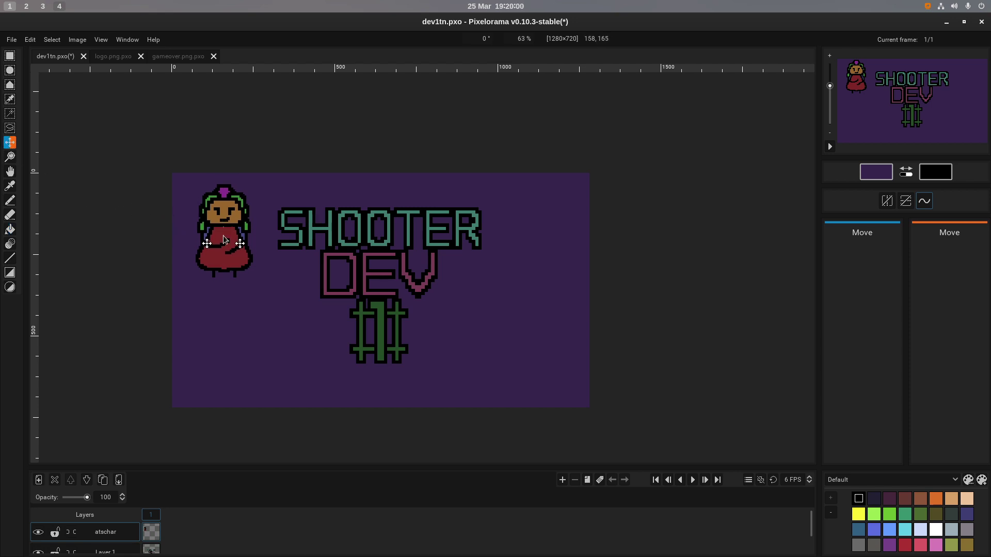
pyautogui.moveTo(224, 221); pyautogui.dragTo(233, 299)
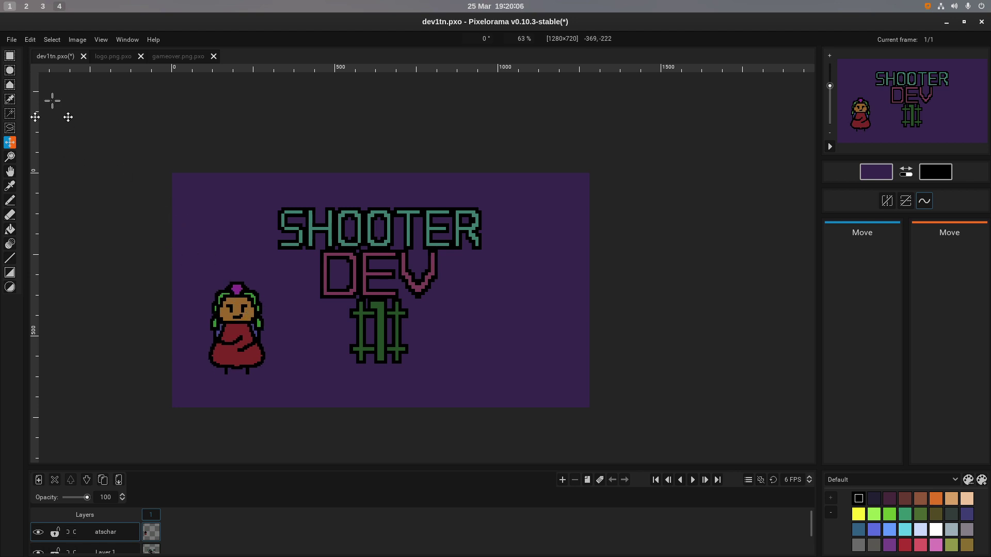
# Import atsweapon.png from the AllThingsSlayer folder as a new layer at frame 1.
pyautogui.click(11, 40)
pyautogui.click(56, 66)
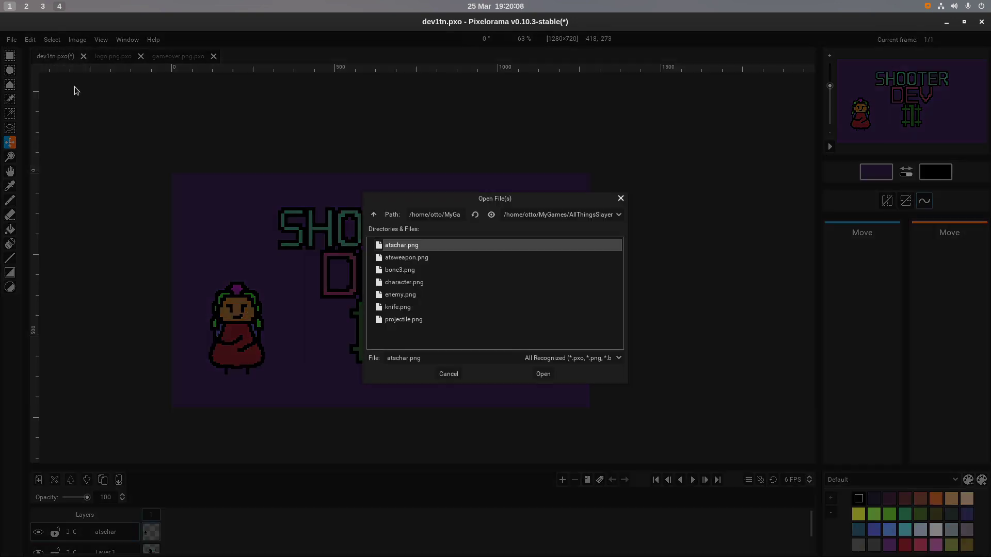
pyautogui.doubleClick(423, 259)
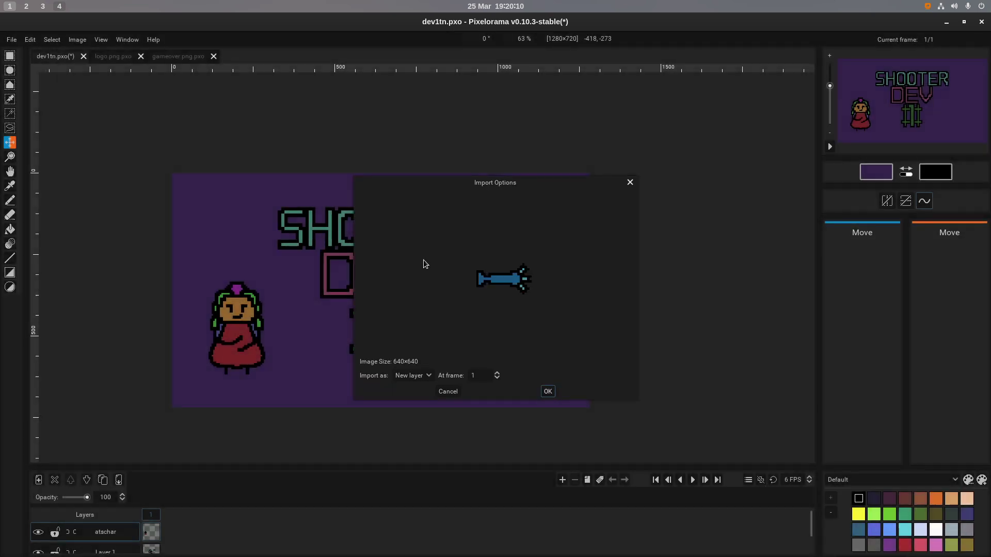
pyautogui.click(548, 391)
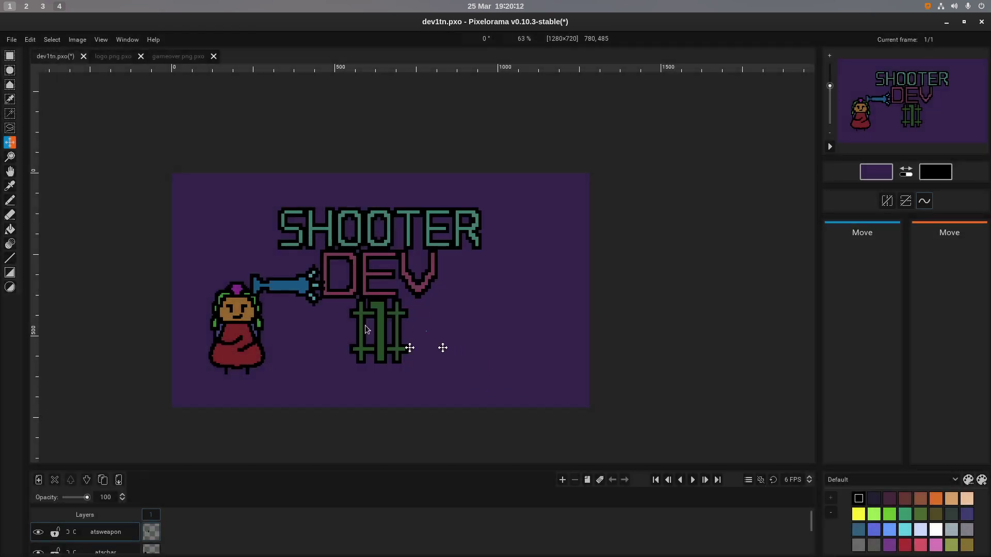
# Place the blue weapon across the character's dress and merge the atsweapon layer down into the atschar layer.
pyautogui.moveTo(320, 291); pyautogui.dragTo(272, 348)
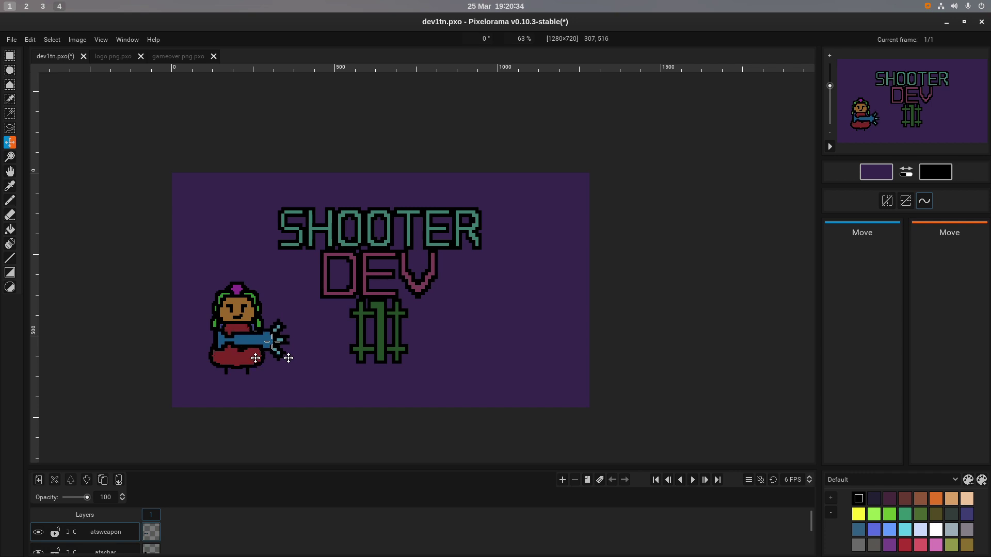
pyautogui.moveTo(276, 342); pyautogui.dragTo(275, 346)
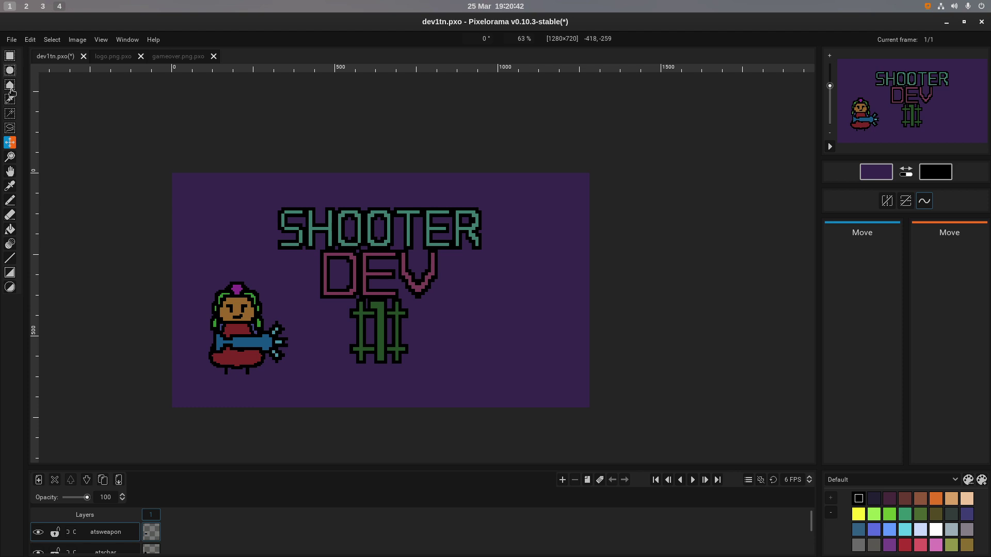
pyautogui.scroll(-1, 124, 523)
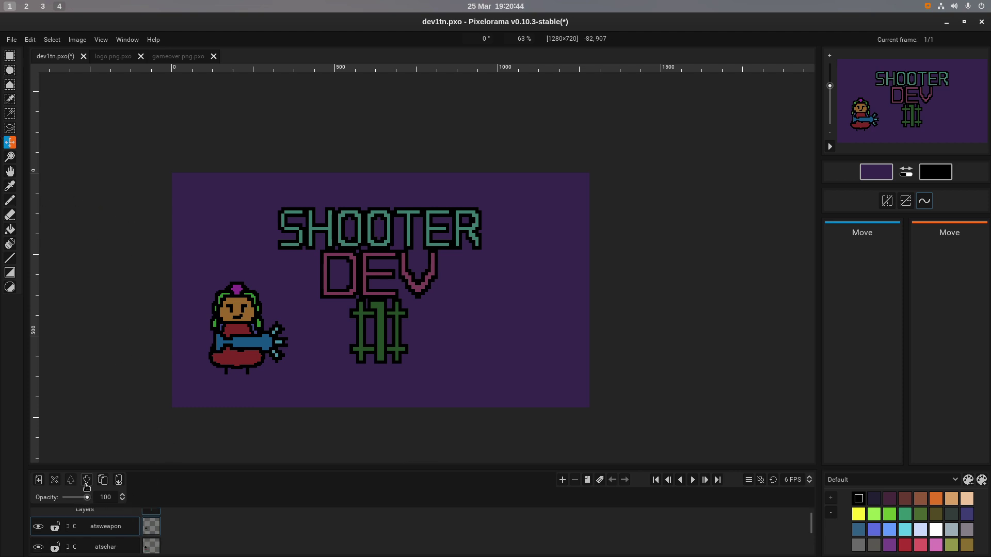
pyautogui.click(119, 482)
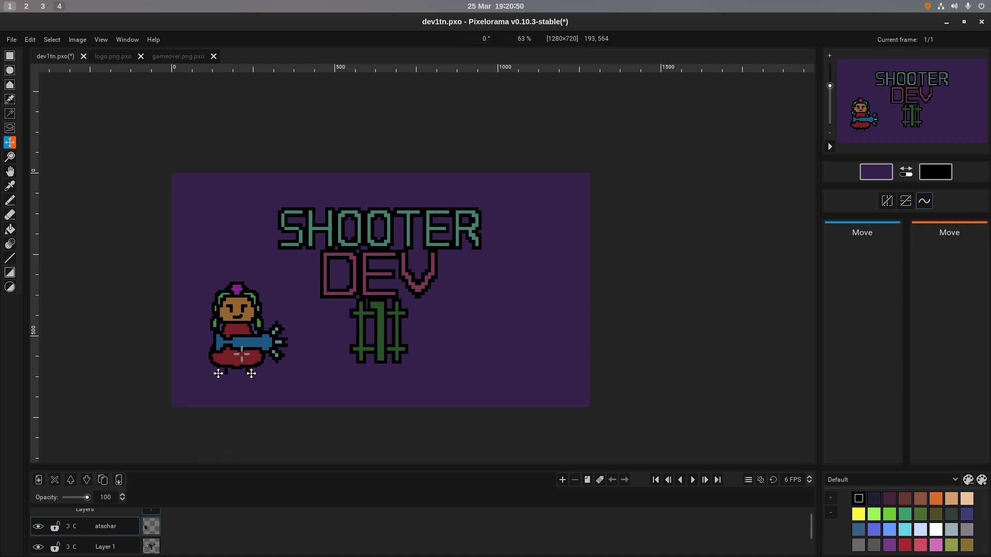
# Nudge the armed character slightly to the left on the canvas and save the project dev1tn.pxo.
pyautogui.moveTo(230, 353); pyautogui.dragTo(231, 336)
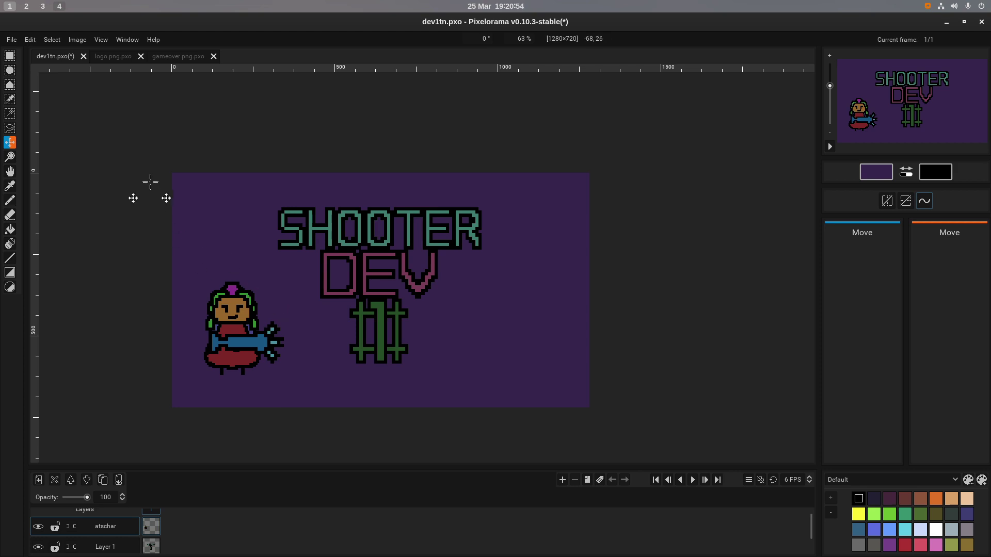
pyautogui.hotkey('ctrl', 's')
# Import knife.png from Documents as a new layer at frame 1 and move the knife to the canvas's lower-right corner.
pyautogui.click(11, 40)
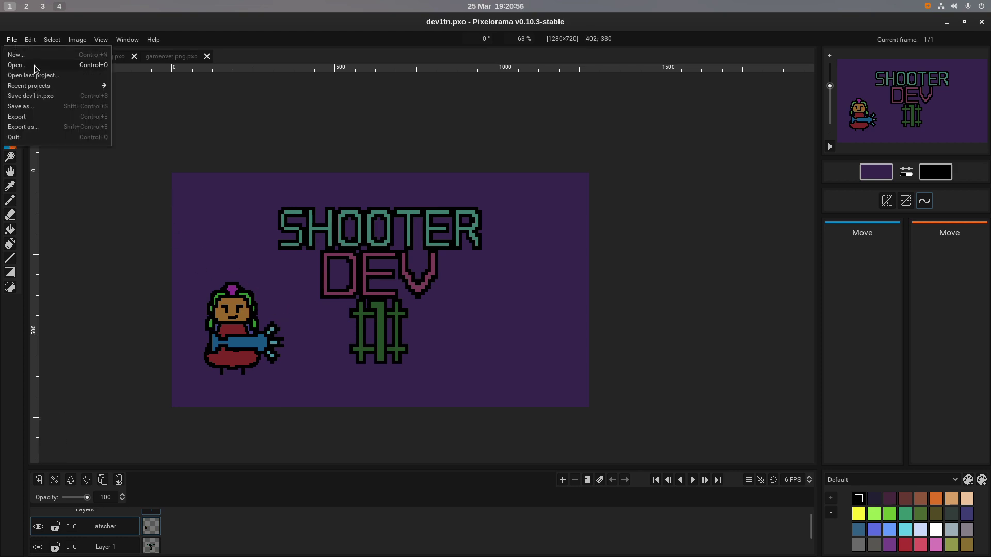
pyautogui.click(17, 65)
pyautogui.scroll(-3, 416, 309)
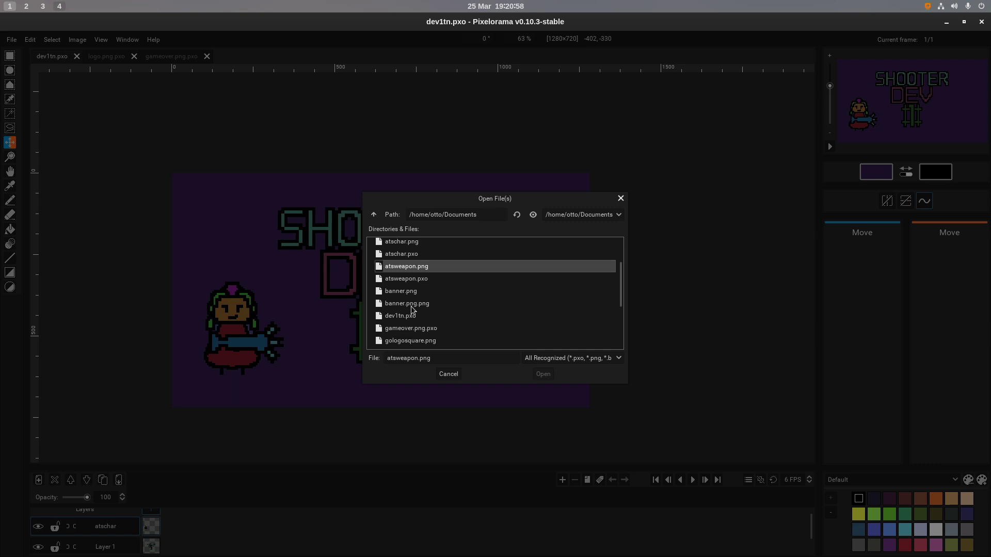
pyautogui.scroll(1, 413, 287)
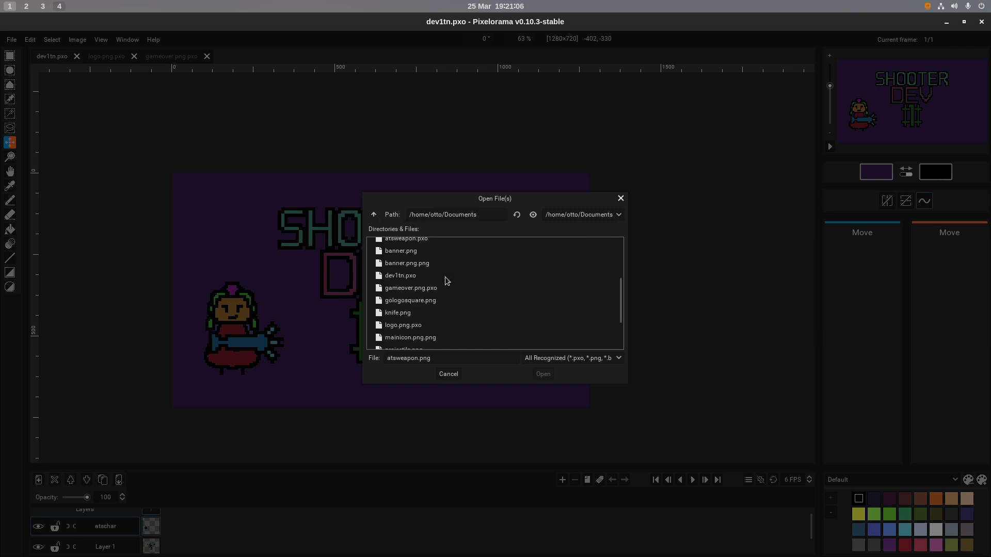
pyautogui.scroll(-4, 445, 278)
pyautogui.doubleClick(413, 300)
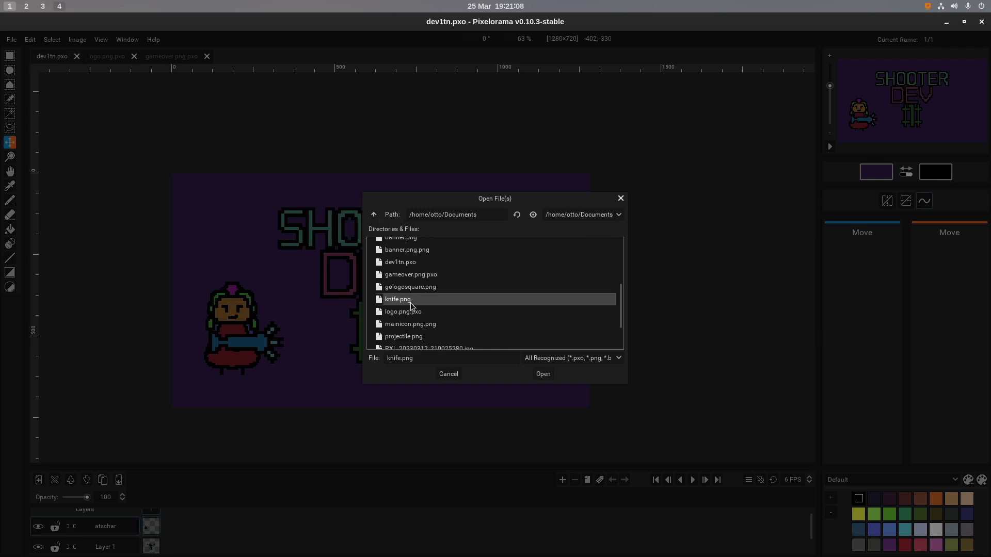
pyautogui.click(548, 392)
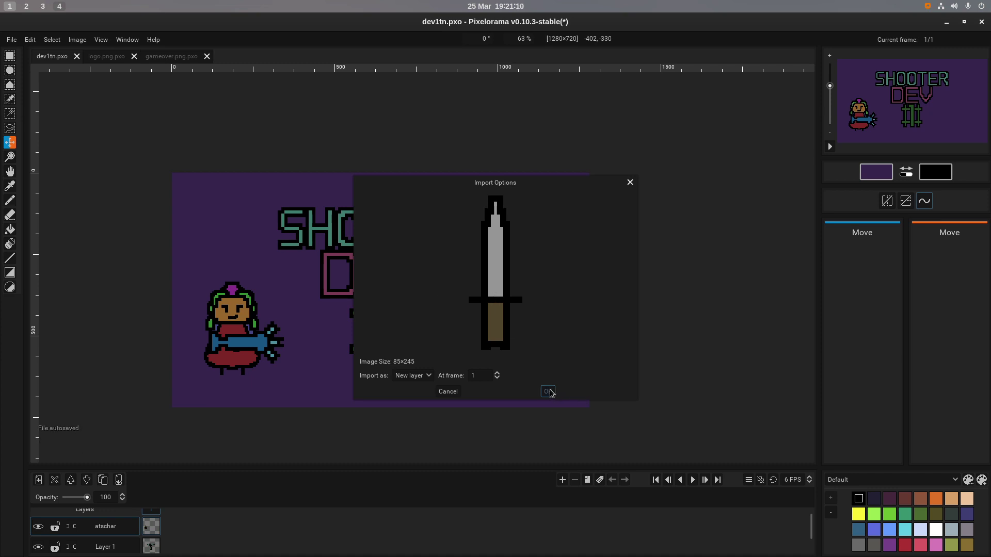
pyautogui.moveTo(186, 222); pyautogui.dragTo(569, 376)
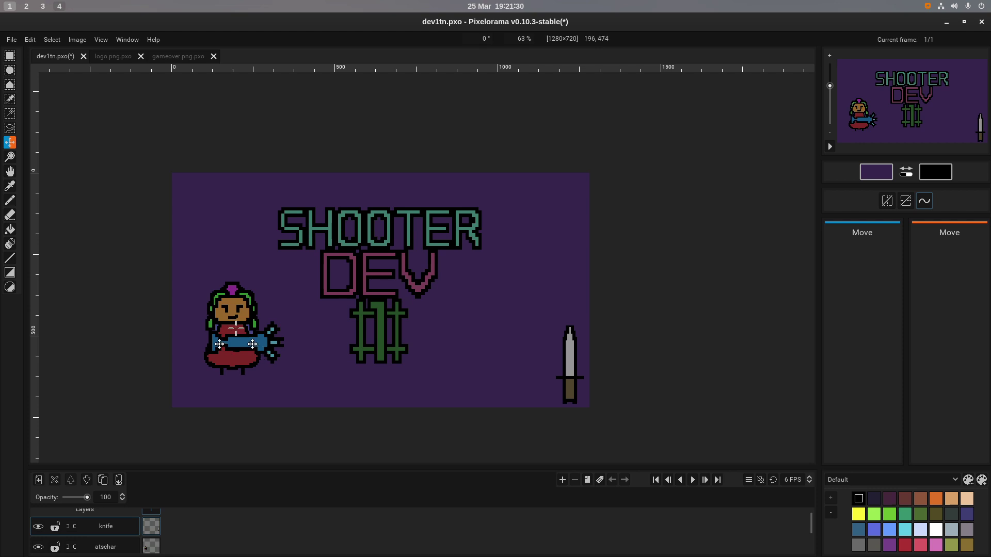
pyautogui.moveTo(236, 328); pyautogui.dragTo(284, 327)
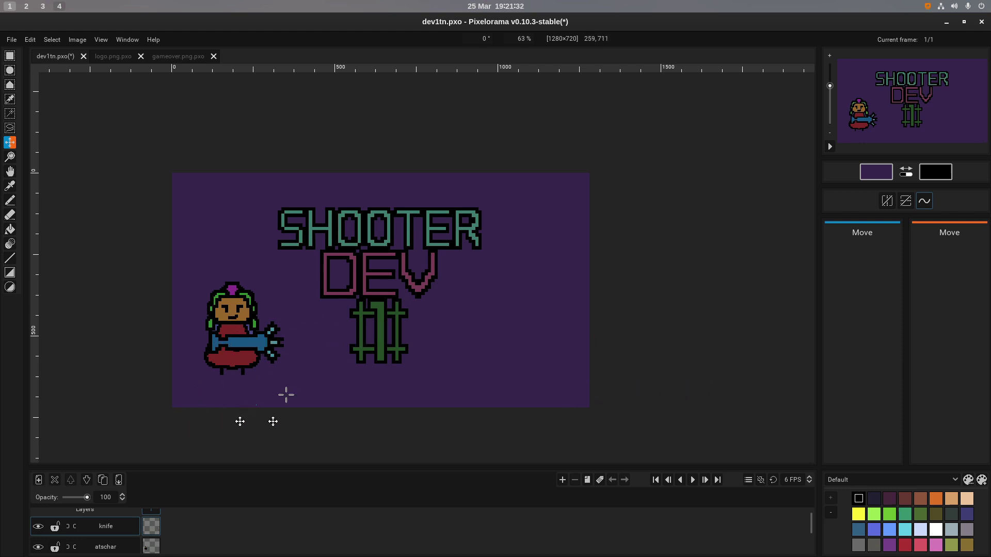
pyautogui.scroll(-8, 289, 343)
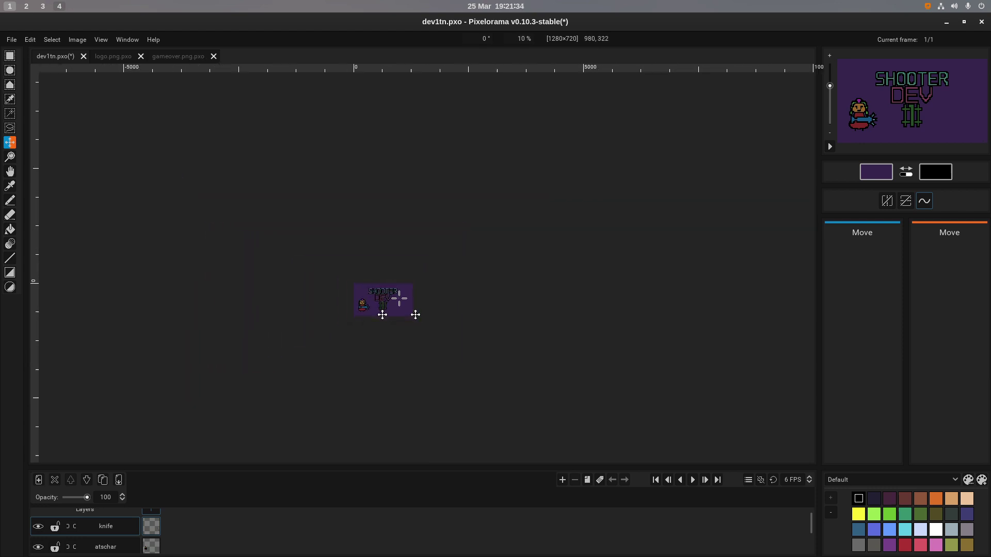
pyautogui.scroll(4, 399, 298)
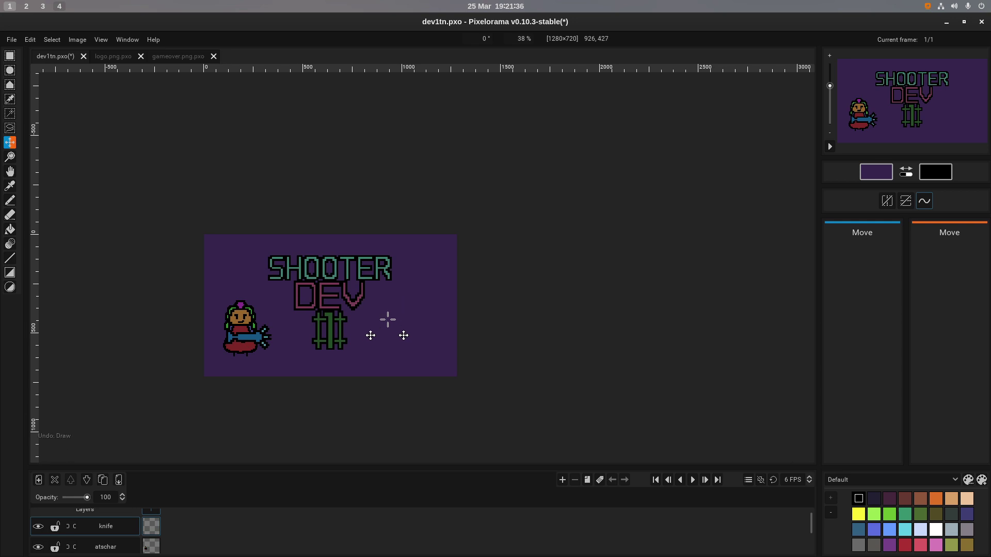
pyautogui.hotkey('ctrl', 'z')
pyautogui.hotkey('ctrl', 'z')
# Reposition the knife near the lower-right corner, leaving a small margin to the canvas's right and bottom edges.
pyautogui.moveTo(408, 326); pyautogui.dragTo(439, 350)
pyautogui.scroll(4, 436, 340)
pyautogui.scroll(1, 434, 341)
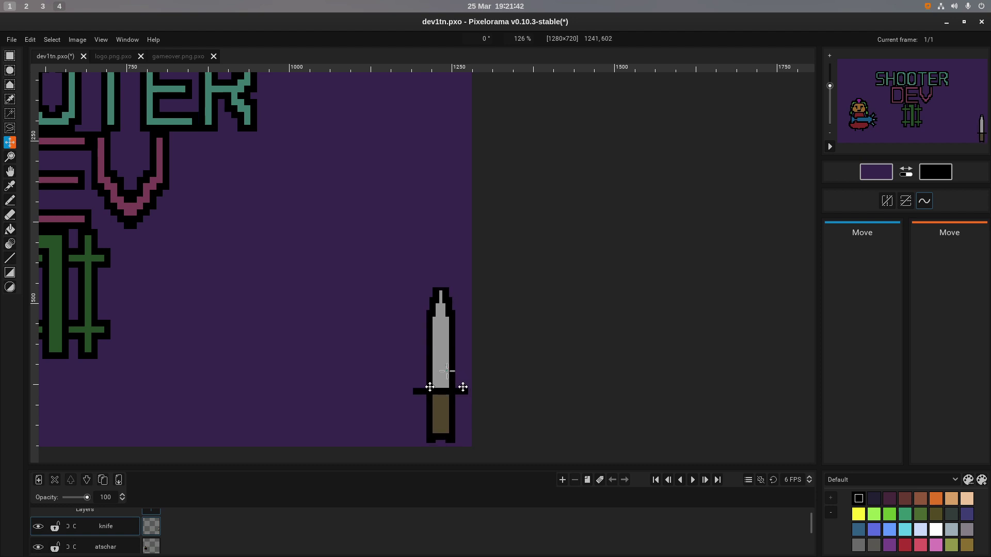
pyautogui.scroll(-5, 387, 361)
pyautogui.scroll(-1, 176, 276)
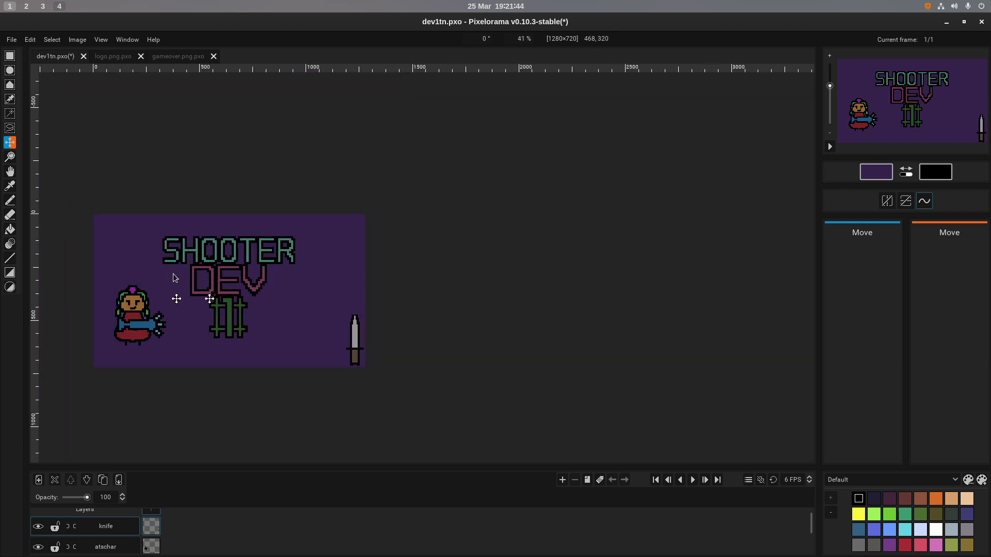
pyautogui.scroll(2, 152, 287)
pyautogui.moveTo(437, 361); pyautogui.dragTo(435, 355)
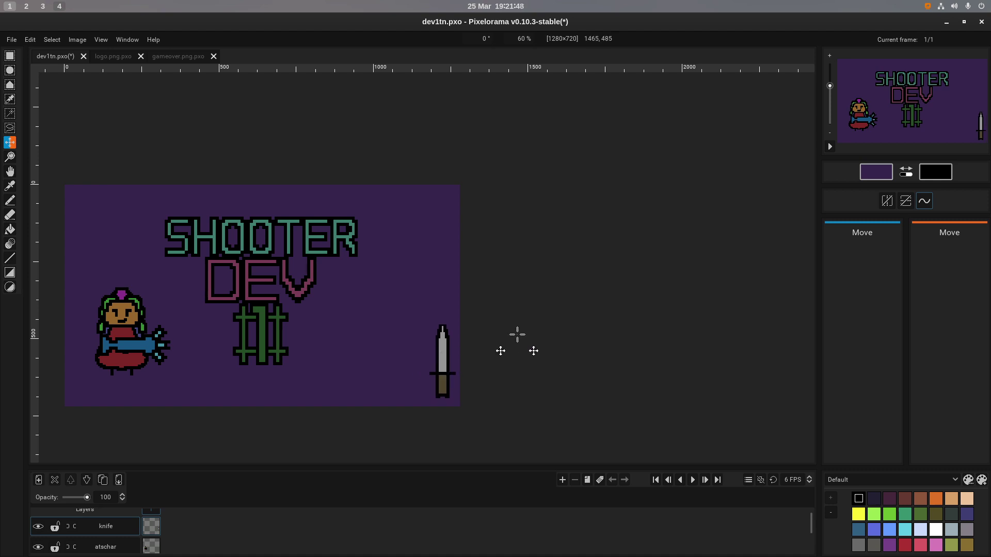
pyautogui.moveTo(443, 360); pyautogui.dragTo(441, 358)
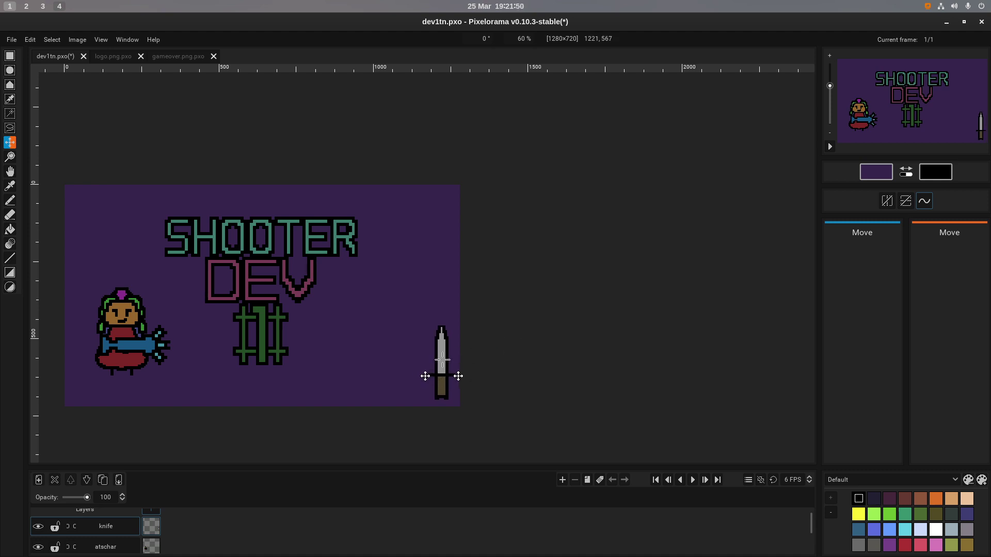
pyautogui.scroll(-3, 389, 268)
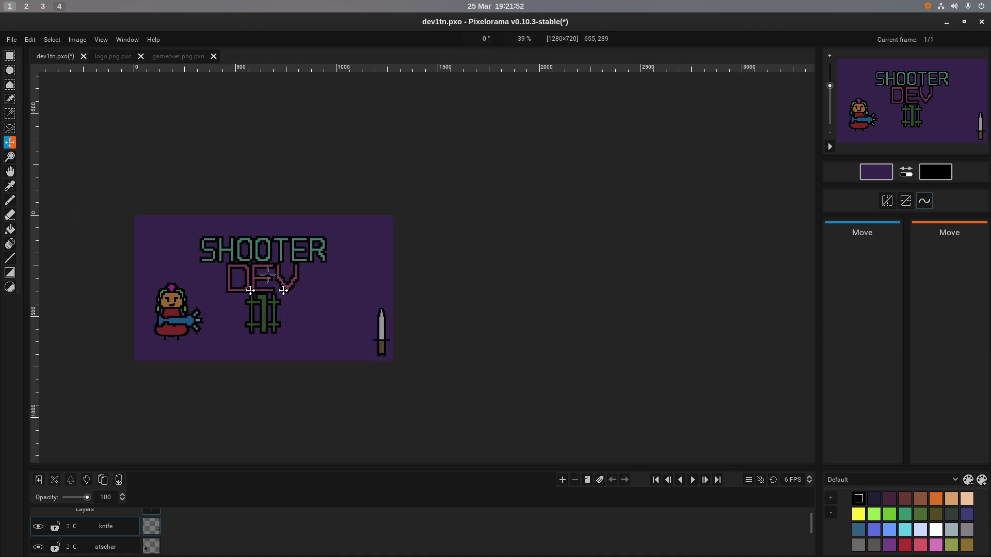
pyautogui.scroll(3, 155, 254)
pyautogui.scroll(-1, 162, 319)
pyautogui.moveTo(146, 335); pyautogui.dragTo(181, 330)
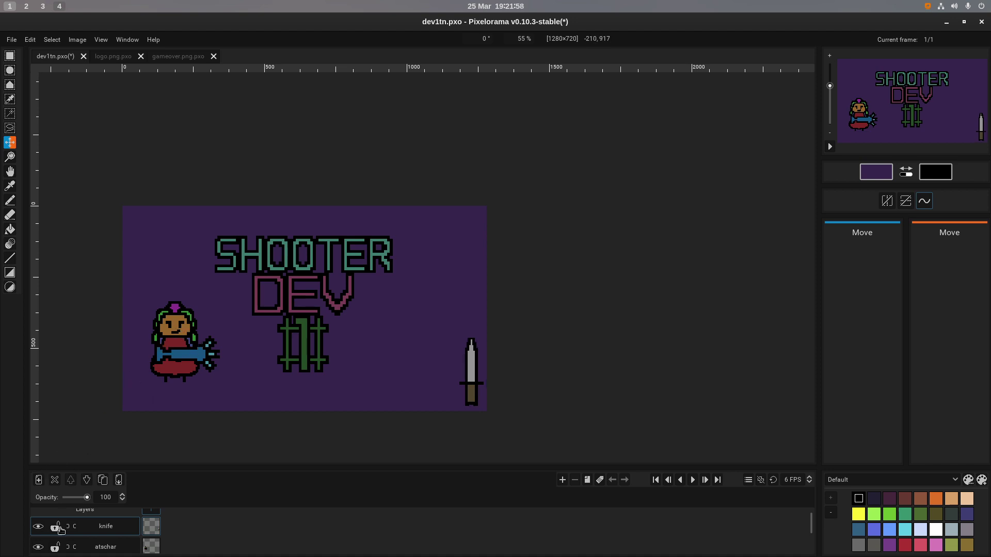
# Move the armed character on the atschar layer right and slightly up, closer to the #1 in the title.
pyautogui.click(91, 546)
pyautogui.moveTo(142, 424); pyautogui.dragTo(224, 350)
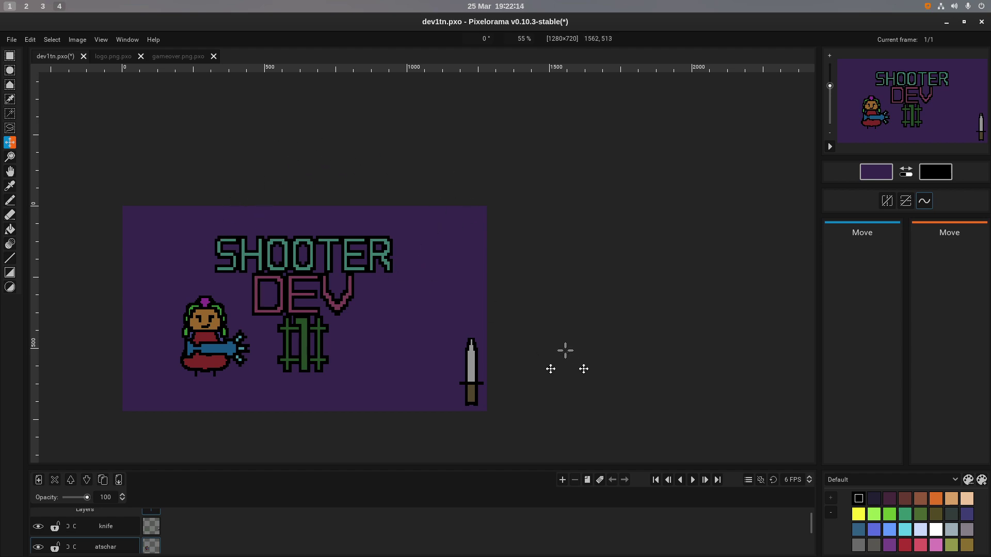
# Switch to the Firefox web browser, search for "godot logo usage" and open the Godot Engine Press Kit page.
pyautogui.hotkey('ctrl', 'alt', 'Right')
pyautogui.press('super+a')
pyautogui.click(343, 524)
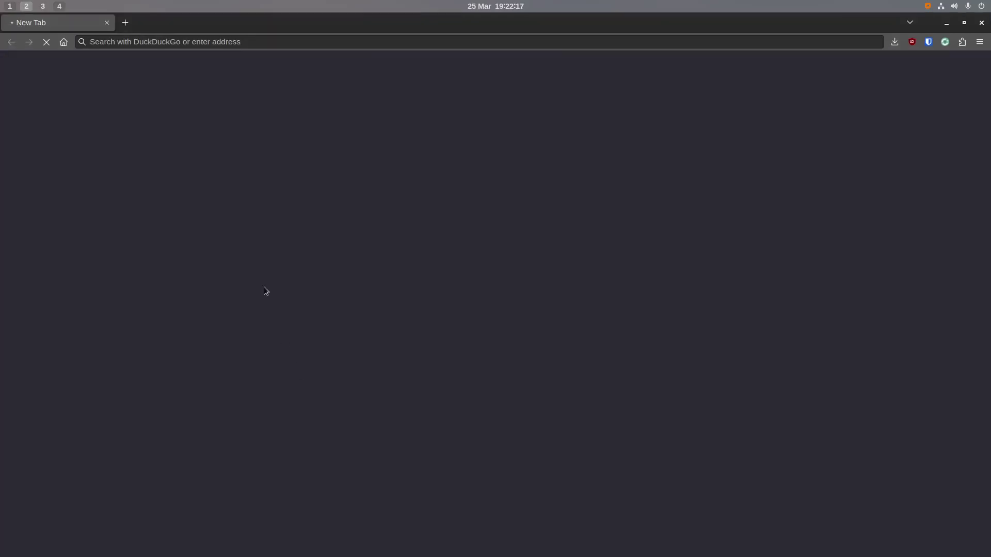
pyautogui.click(202, 41)
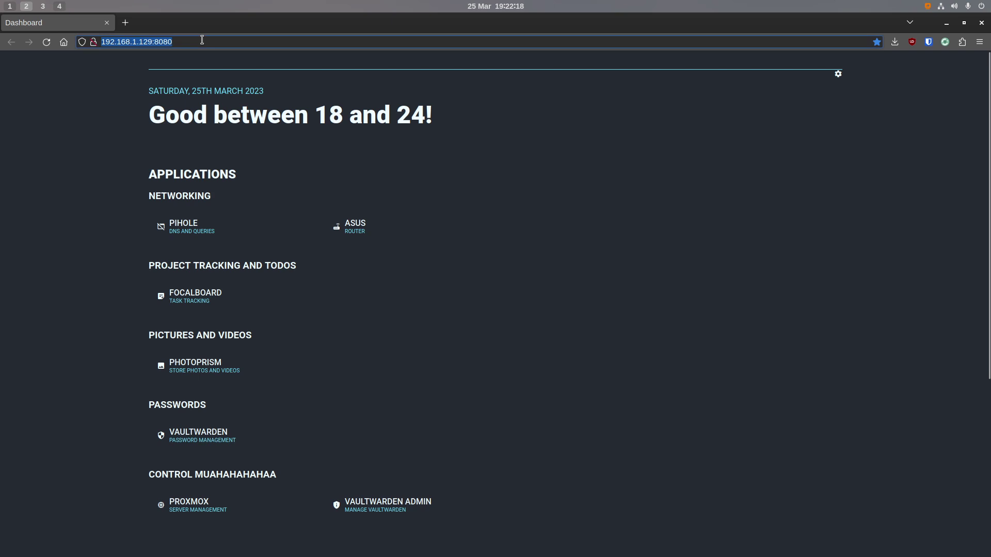
pyautogui.write('godot')
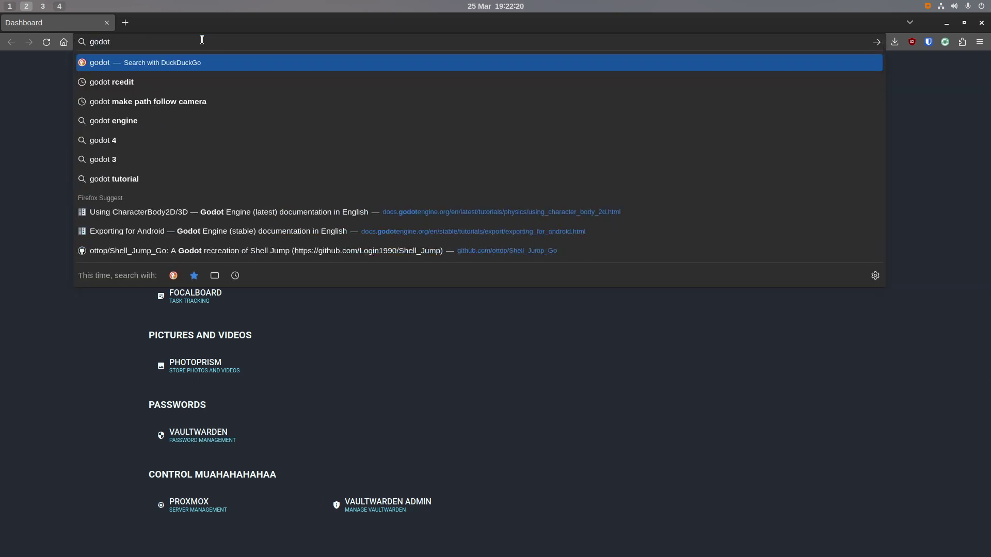
pyautogui.write(' logo usage')
pyautogui.press('Return')
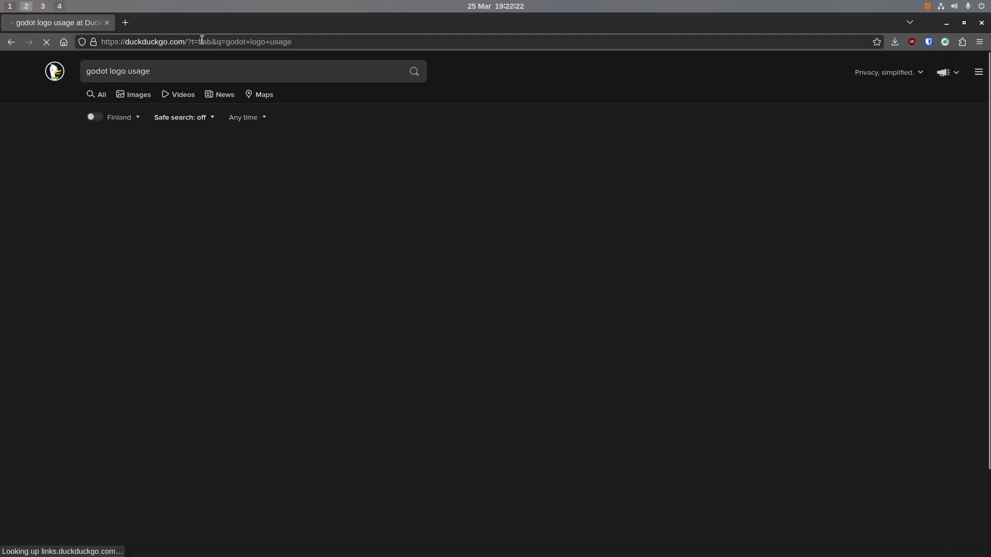
pyautogui.scroll(-2, 178, 278)
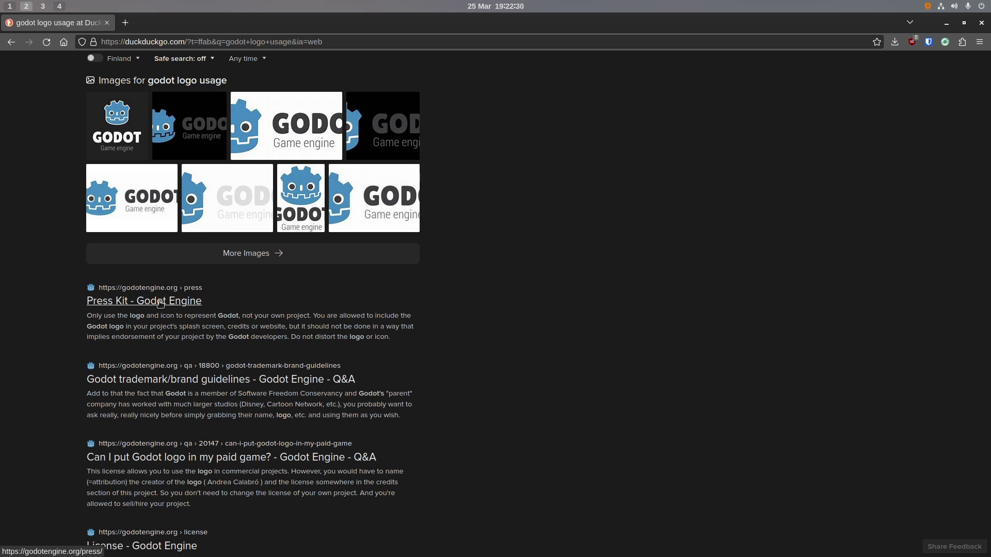
pyautogui.click(160, 302)
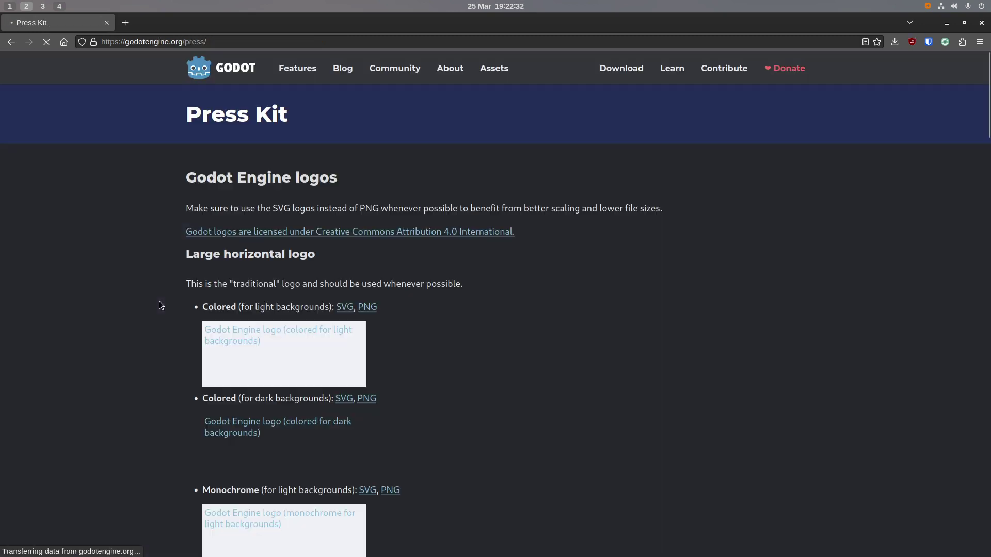
# Review the Press Kit's Godot logos and icons and read its logo and icon usage guidelines.
pyautogui.scroll(-15, 263, 248)
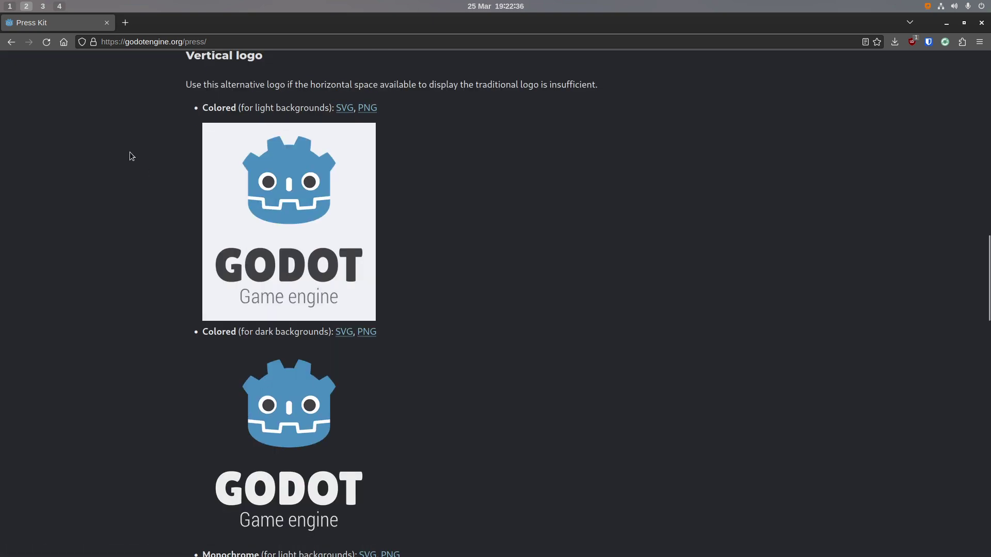
pyautogui.scroll(15, 130, 154)
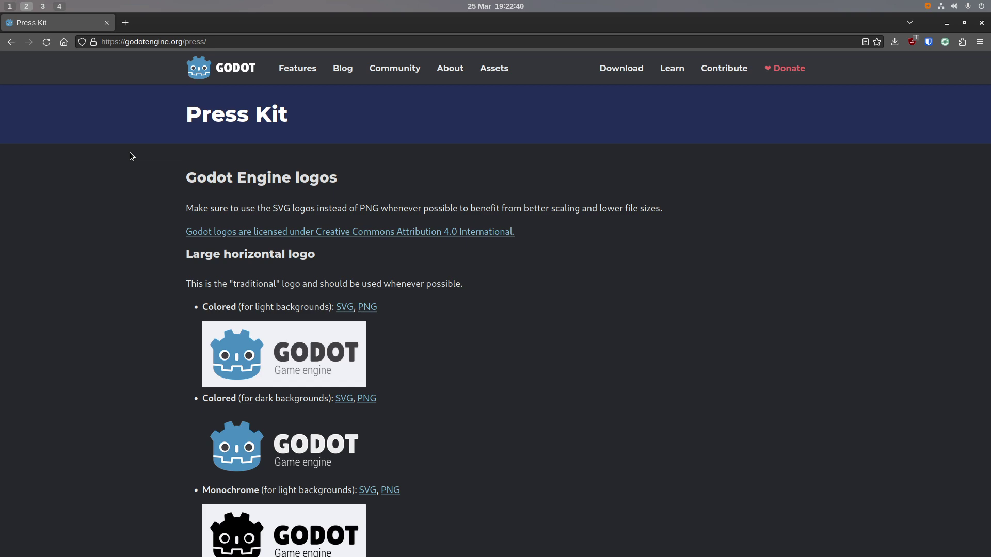
pyautogui.scroll(-20, 131, 155)
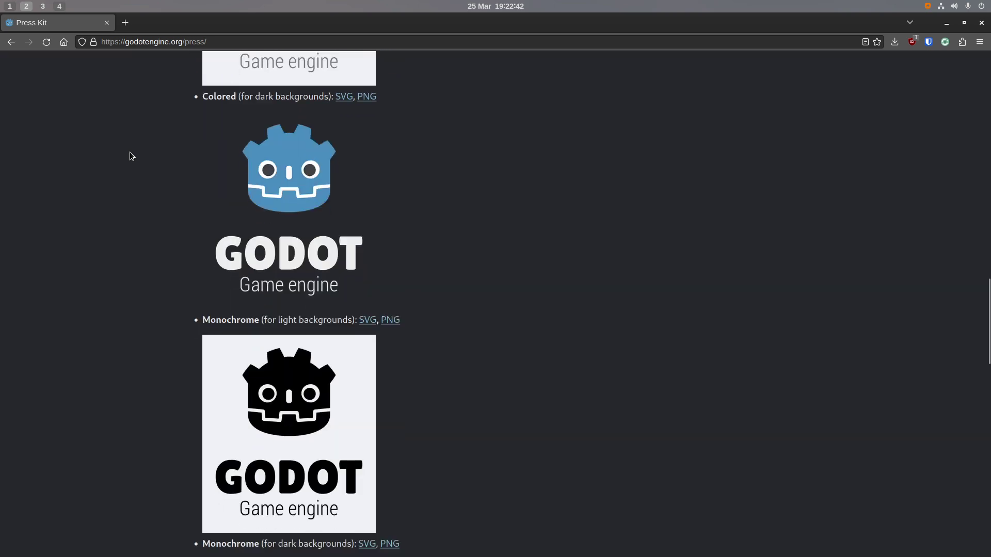
pyautogui.scroll(-10, 131, 156)
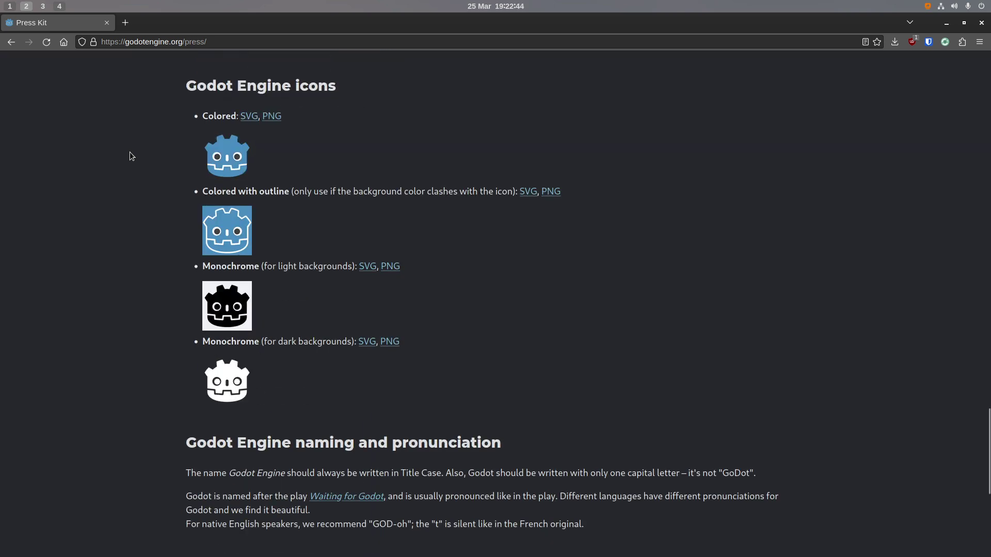
pyautogui.scroll(-5, 130, 156)
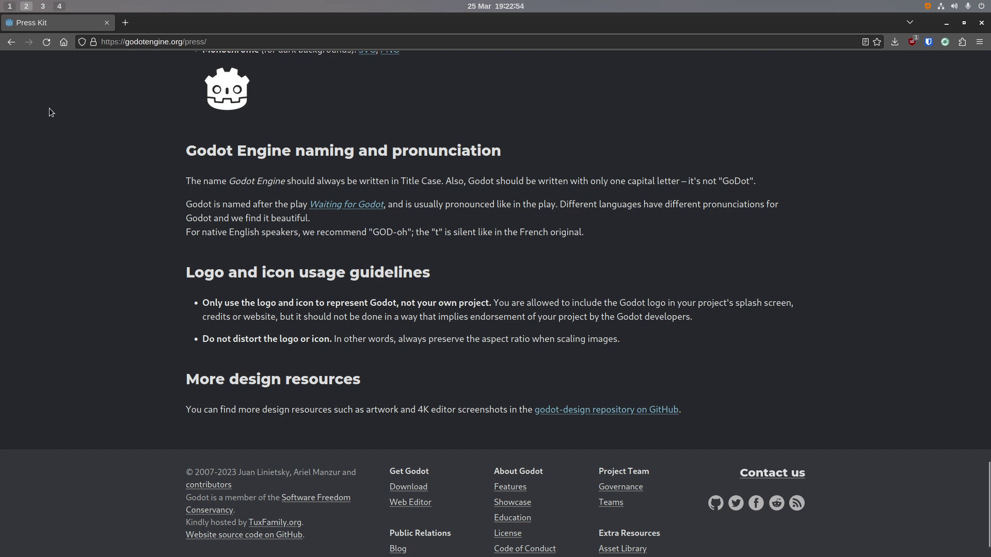
# Go back to the search, change the query to "godot icon usage" and look through the results.
pyautogui.click(11, 42)
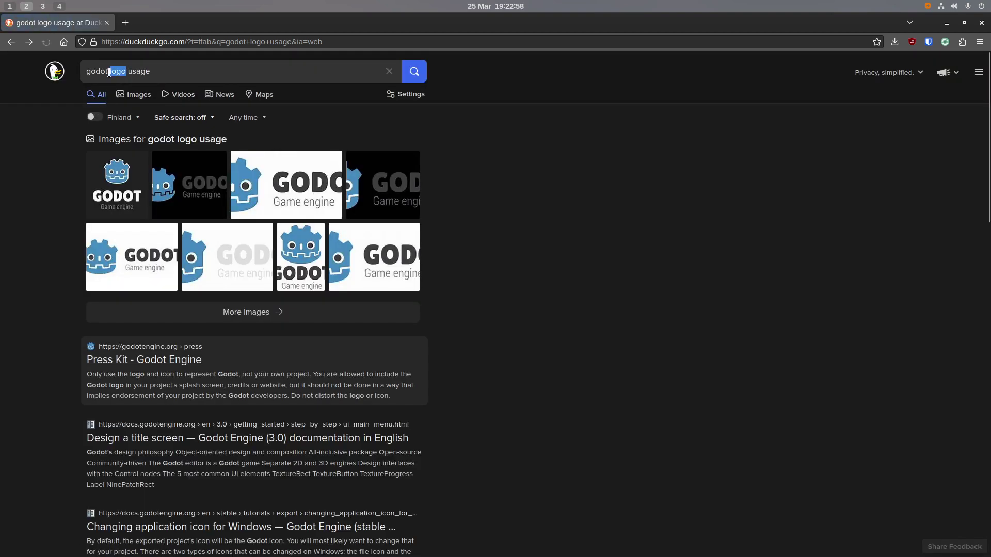
pyautogui.press('BackSpace')
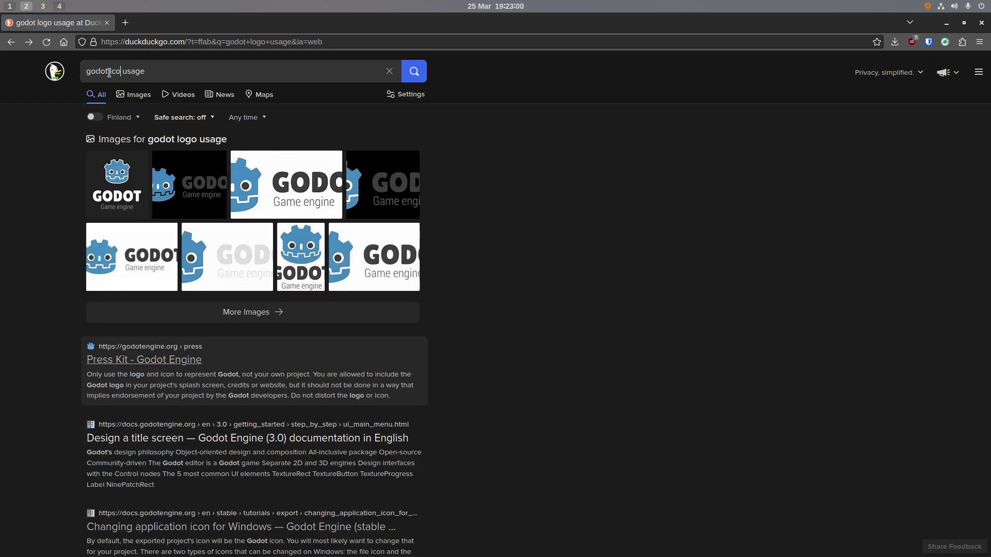
pyautogui.write('icon')
pyautogui.press('Return')
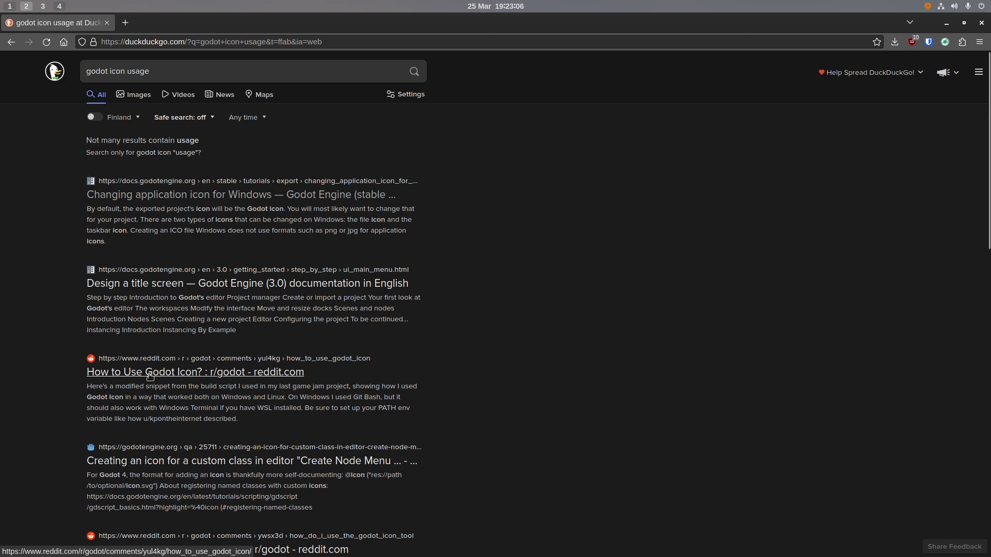
pyautogui.scroll(-2, 150, 376)
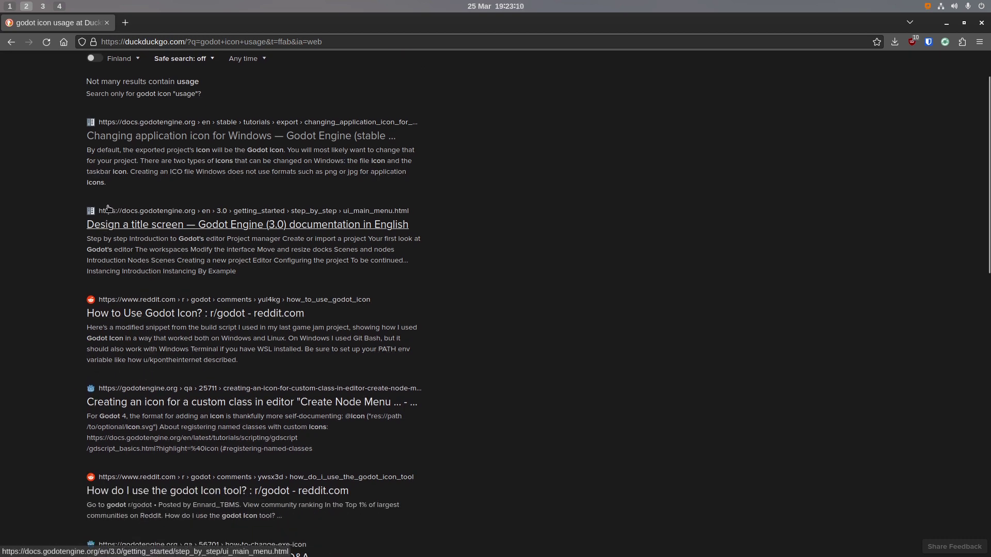
pyautogui.scroll(-2, 109, 209)
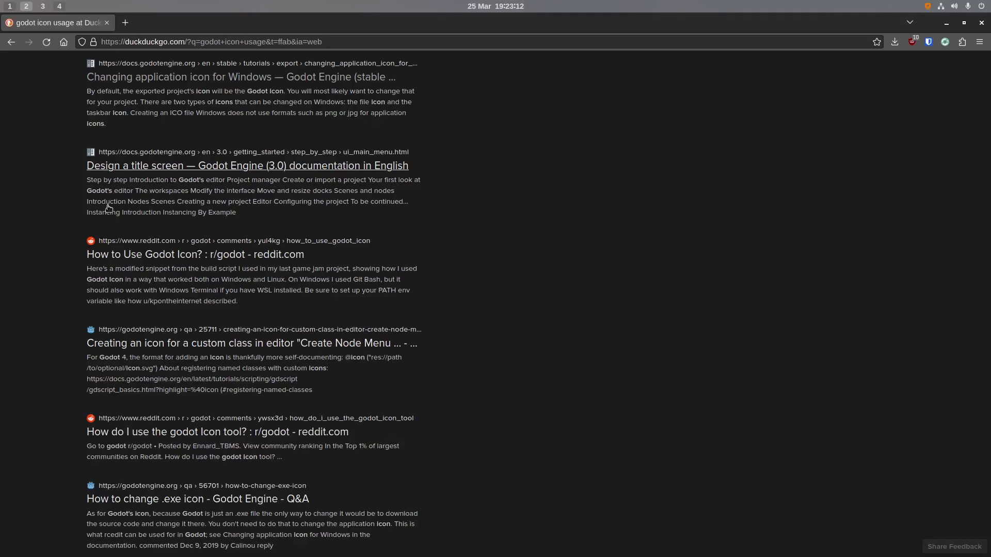
pyautogui.scroll(-6, 109, 208)
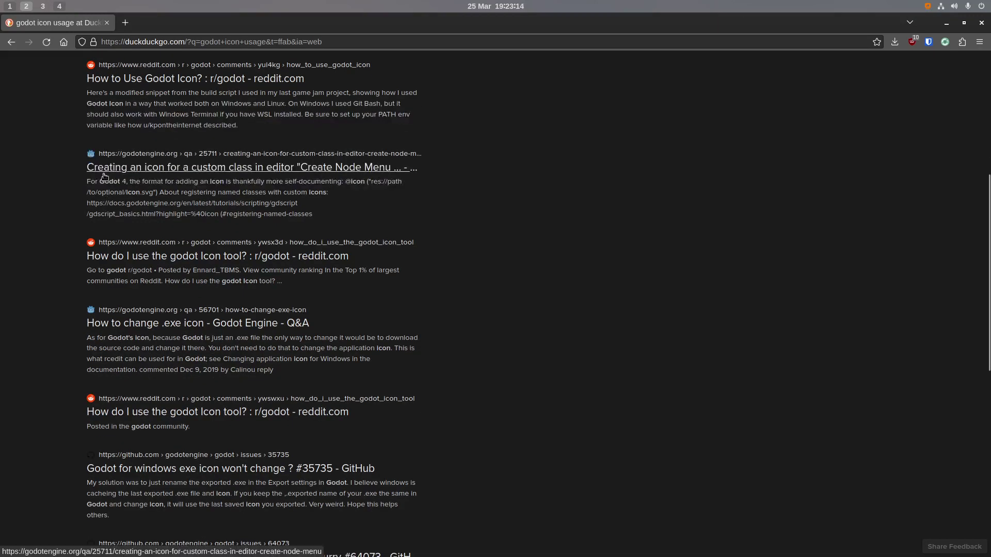
# Switch back to Pixelorama and save the dev1tn.pxo project.
pyautogui.click(9, 6)
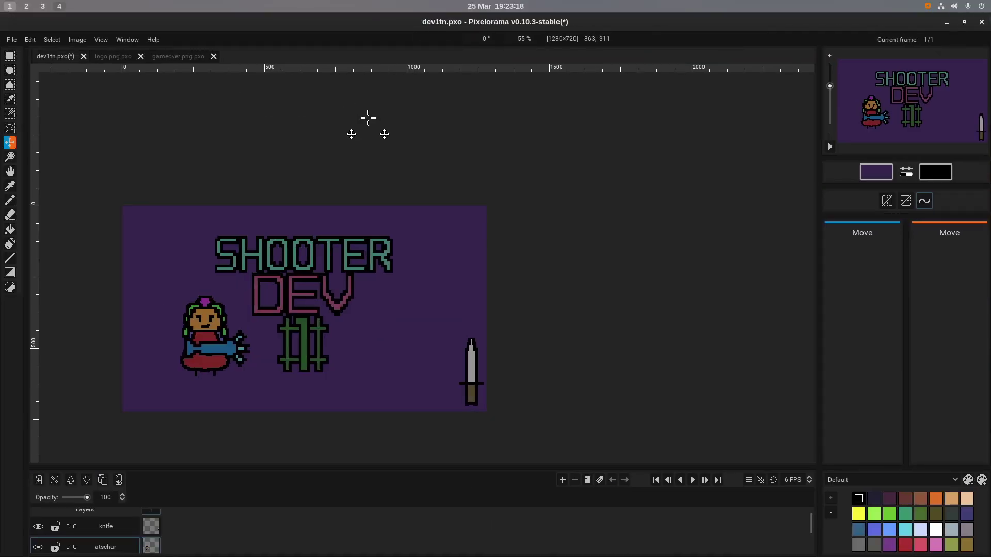
pyautogui.hotkey('ctrl', 's')
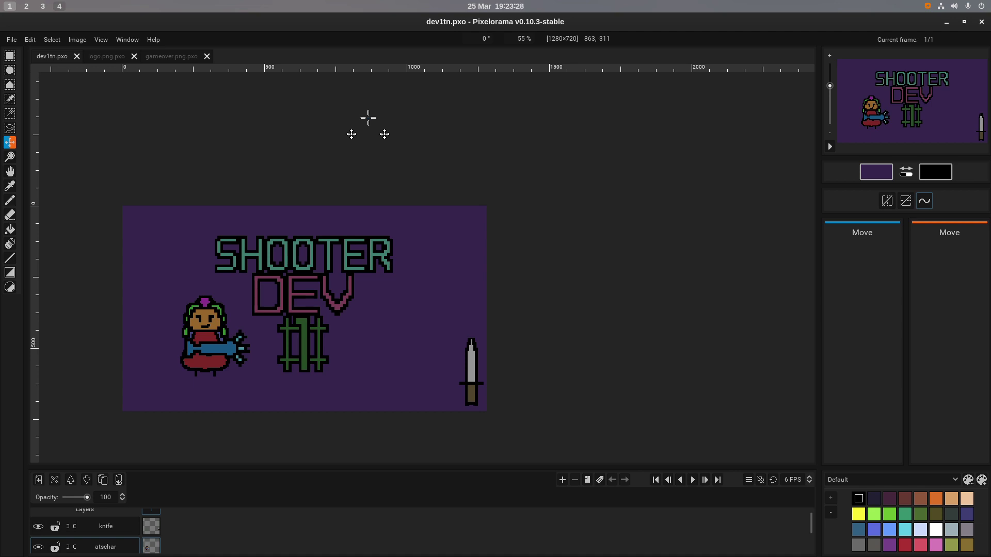
# Start opening a file and browse from Documents to the AllThingsSlayer folder inside MyGames.
pyautogui.click(12, 41)
pyautogui.click(45, 66)
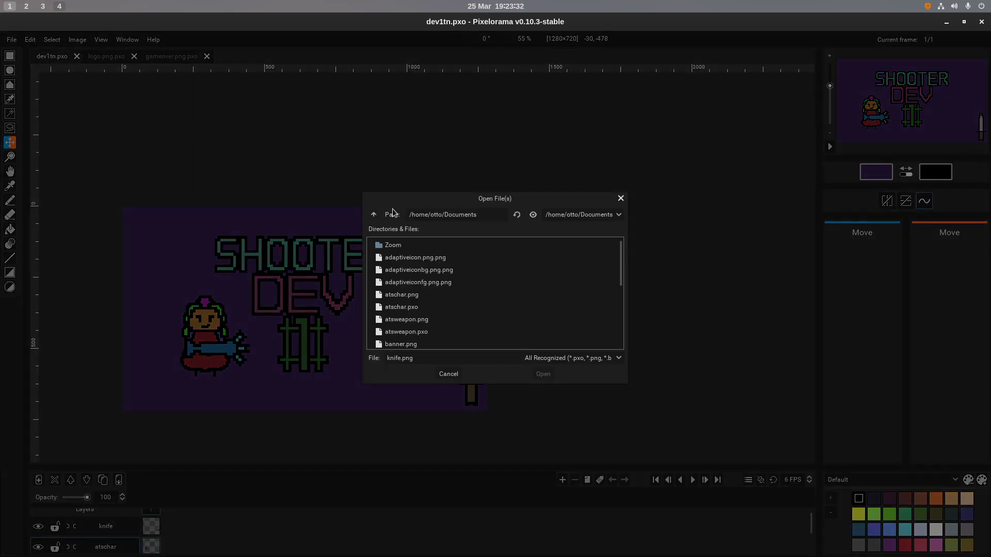
pyautogui.click(374, 215)
pyautogui.scroll(-1, 415, 299)
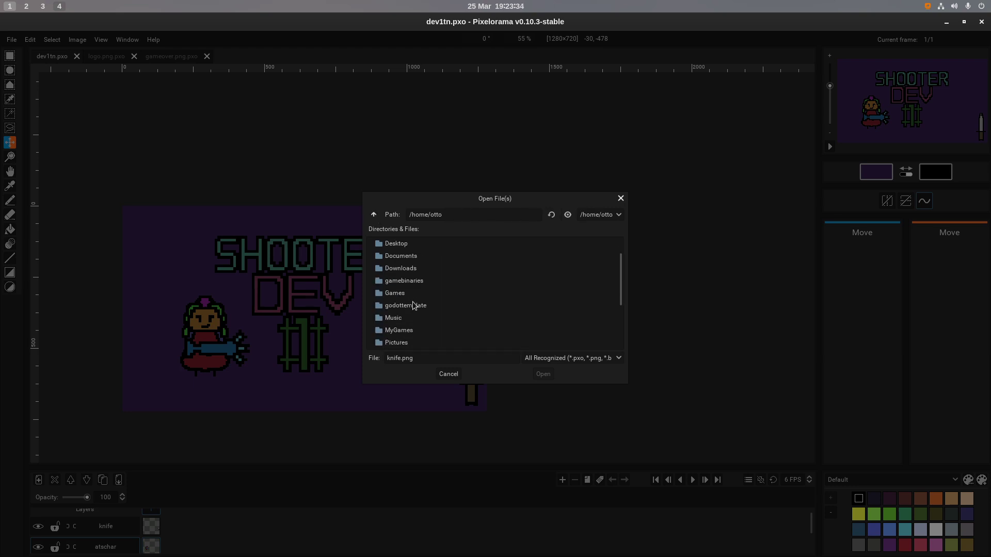
pyautogui.scroll(-1, 413, 306)
pyautogui.doubleClick(408, 317)
pyautogui.doubleClick(408, 246)
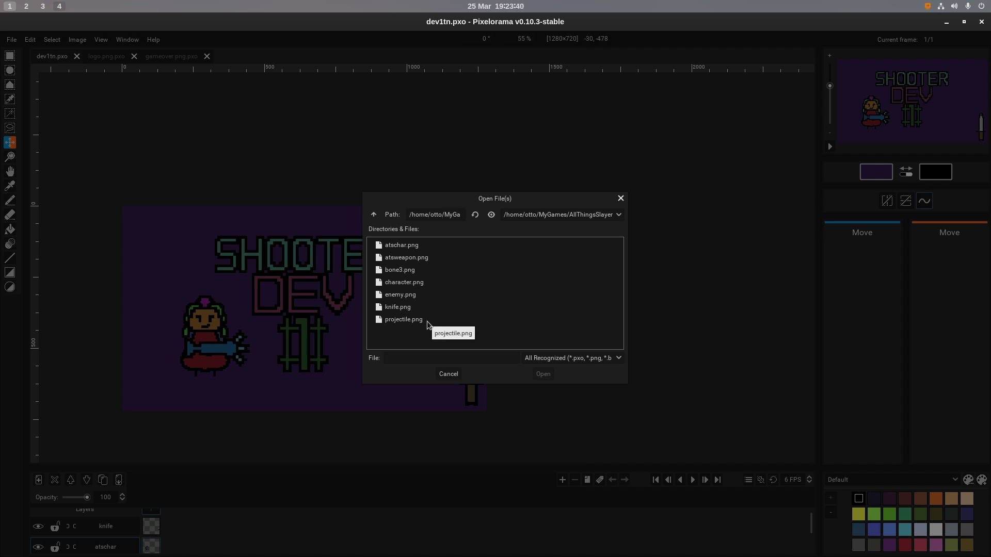
# Import projectile.png from the AllThingsSlayer folder as a new layer at frame 1.
pyautogui.click(406, 271)
pyautogui.click(405, 284)
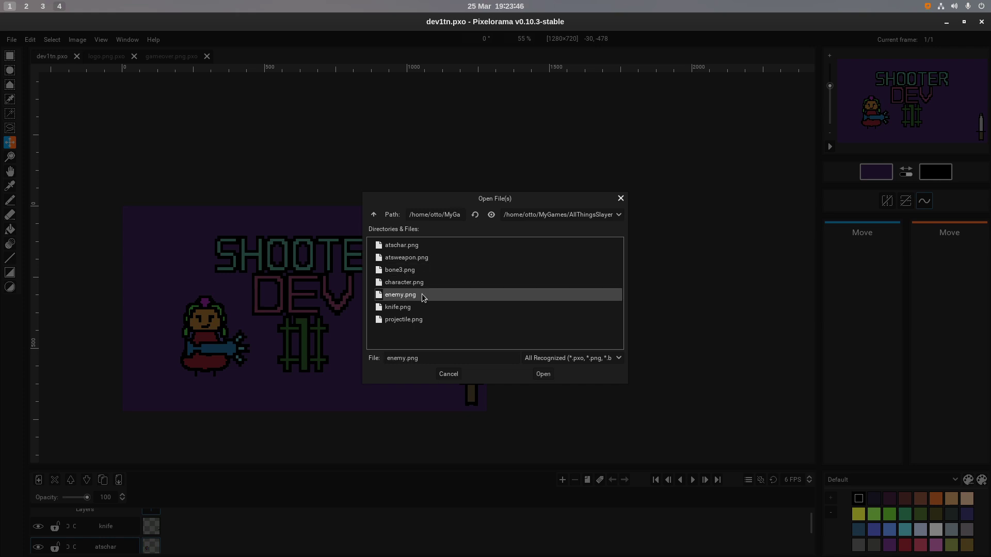
pyautogui.click(422, 299)
pyautogui.click(422, 309)
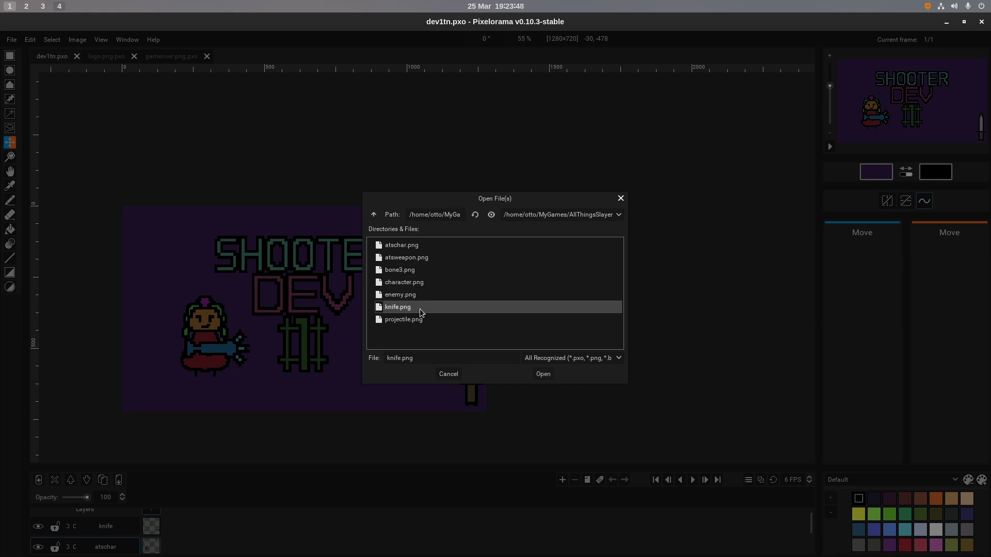
pyautogui.doubleClick(420, 320)
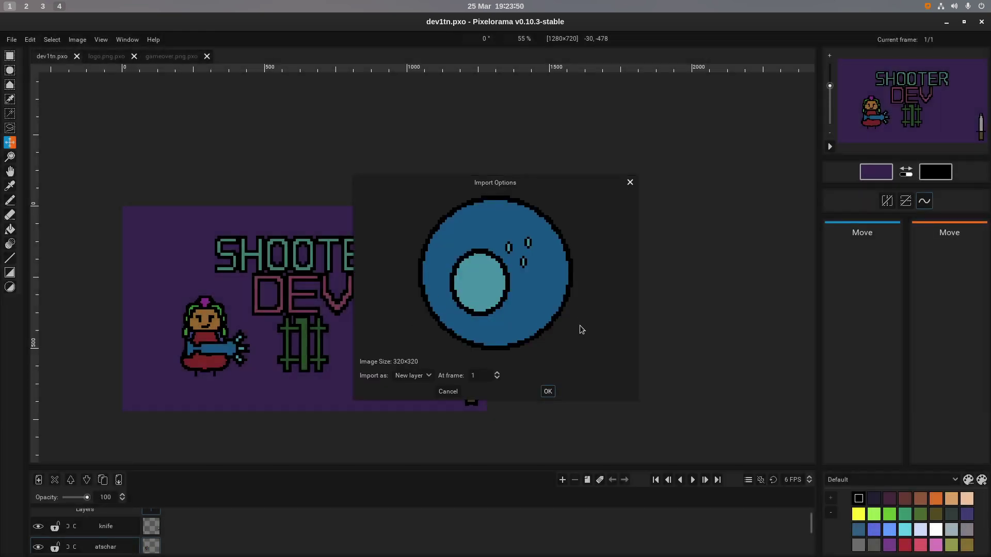
pyautogui.click(548, 392)
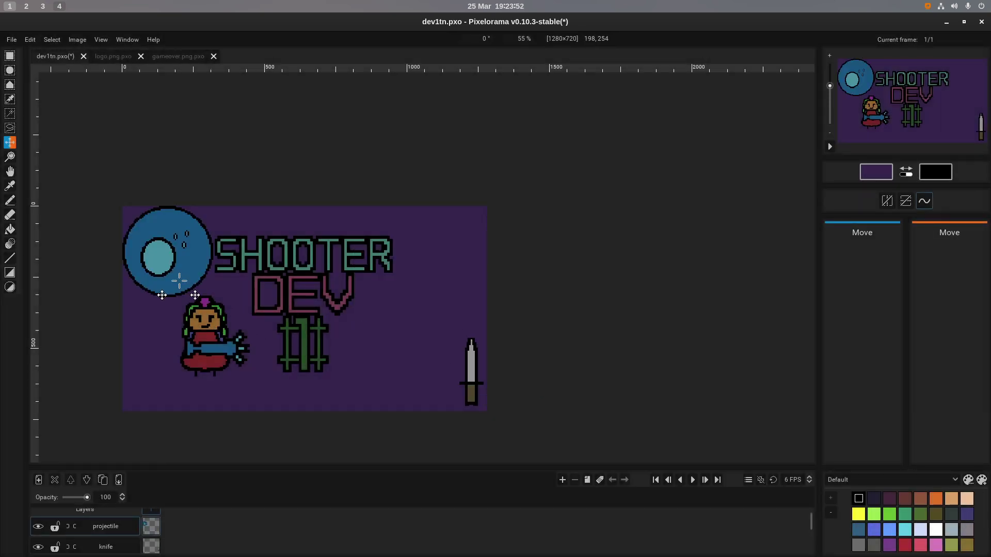
# Try placing the blue projectile partly beyond the canvas's upper-right corner, and undo the moves.
pyautogui.moveTo(176, 263); pyautogui.dragTo(417, 257)
pyautogui.moveTo(451, 266)
pyautogui.mouseDown()
pyautogui.moveTo(440, 303)
pyautogui.moveTo(421, 279)
pyautogui.moveTo(451, 271)
pyautogui.moveTo(445, 265)
pyautogui.moveTo(467, 249)
pyautogui.moveTo(473, 218)
pyautogui.moveTo(484, 228)
pyautogui.moveTo(471, 236)
pyautogui.moveTo(467, 260)
pyautogui.mouseUp()
pyautogui.hotkey('ctrl', 'z')
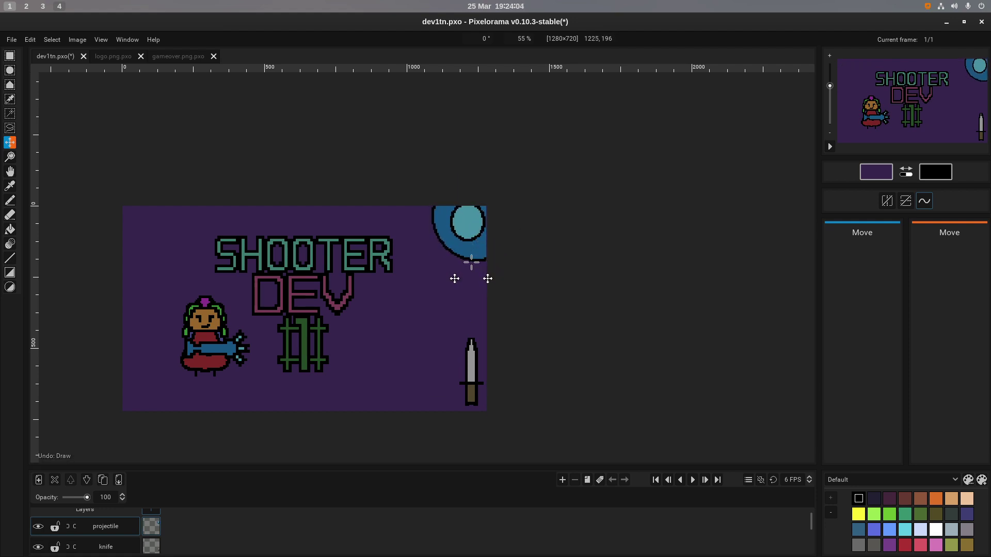
pyautogui.hotkey('ctrl', 'z')
pyautogui.hotkey('ctrl', 'z')
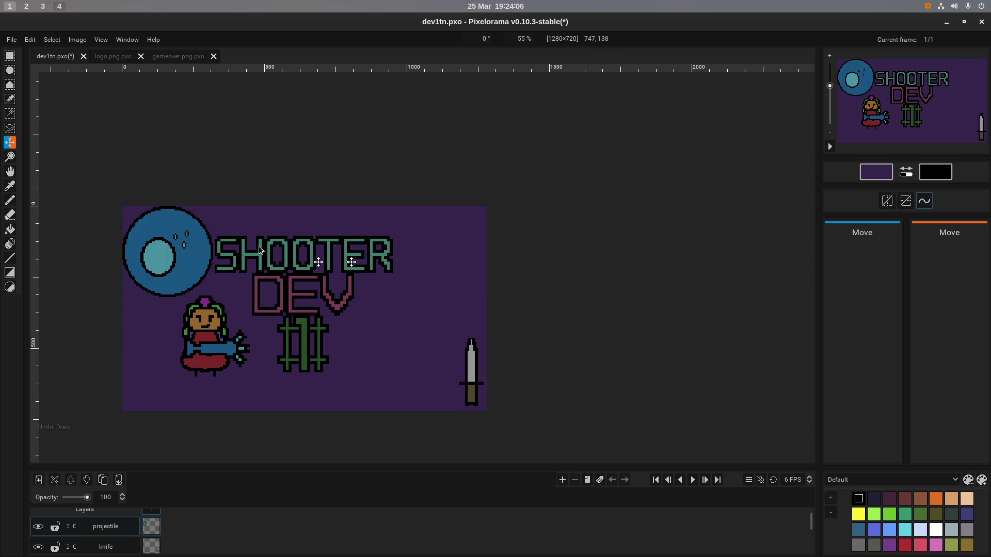
# Move the blue projectile to the canvas's upper-right corner so that its upper and right parts extend past the canvas edges.
pyautogui.moveTo(174, 253); pyautogui.dragTo(154, 222)
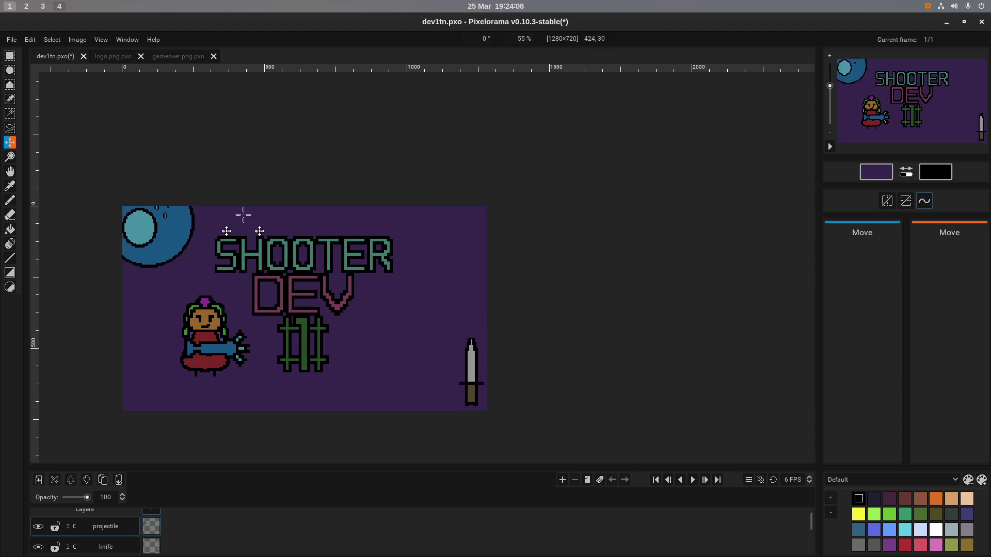
pyautogui.moveTo(207, 256); pyautogui.dragTo(548, 232)
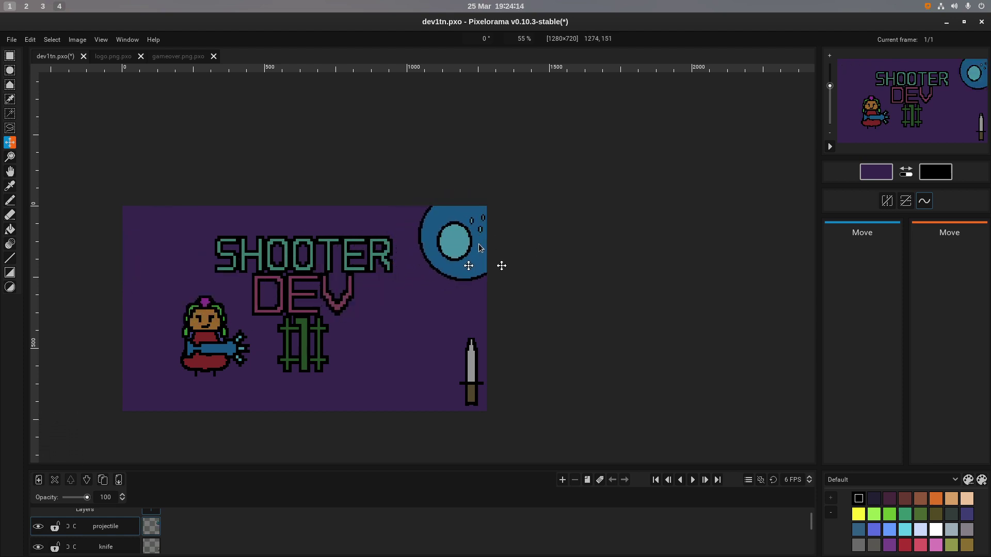
pyautogui.moveTo(465, 248); pyautogui.dragTo(474, 248)
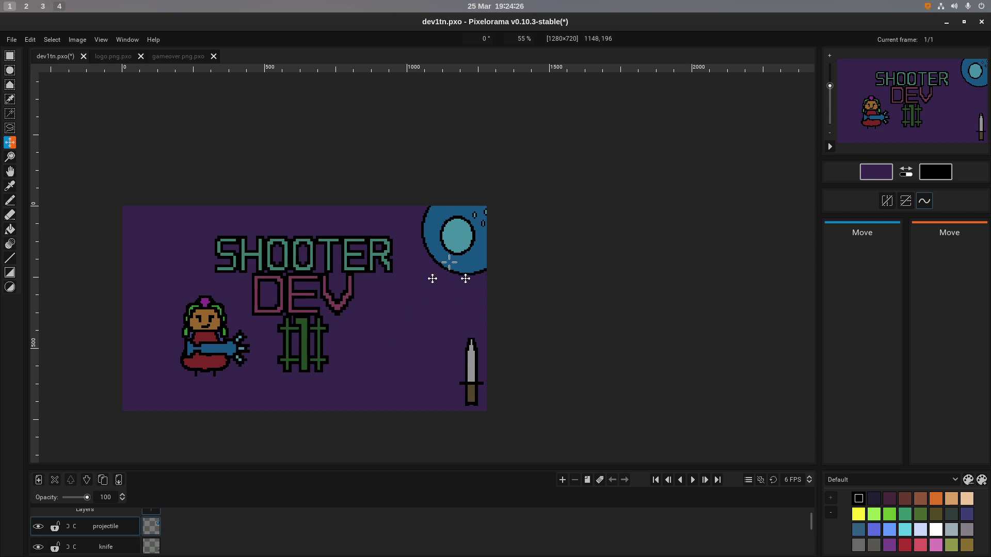
pyautogui.moveTo(456, 256); pyautogui.dragTo(461, 255)
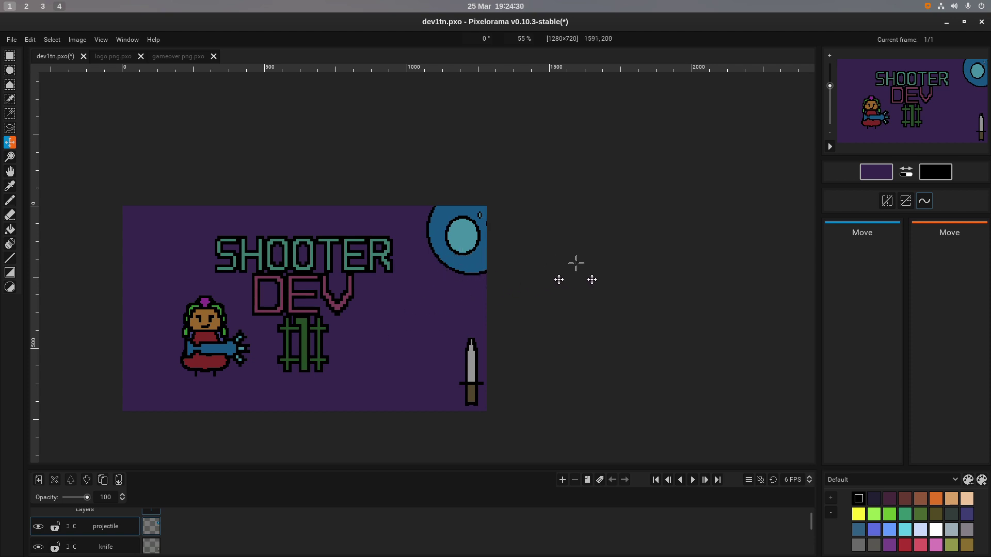
pyautogui.moveTo(464, 261); pyautogui.dragTo(464, 259)
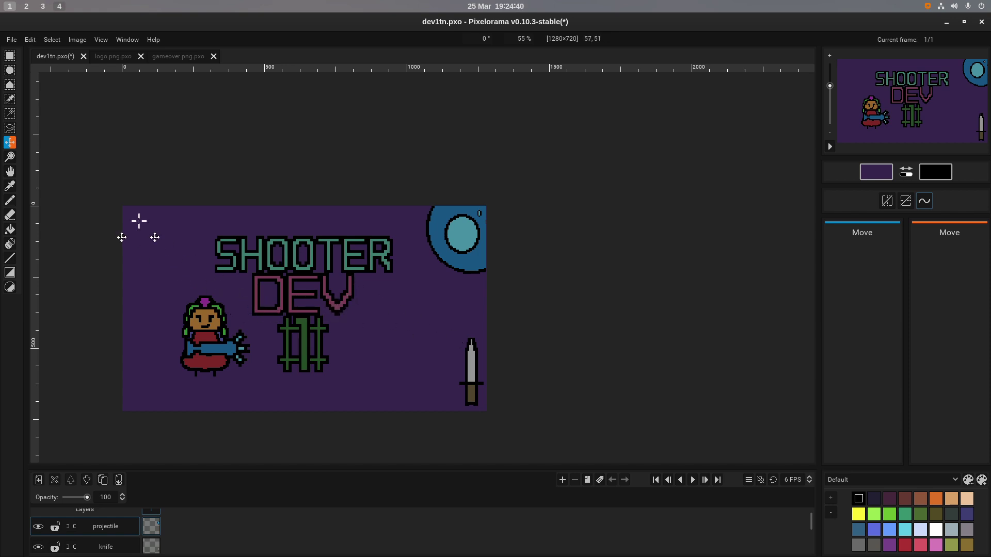
pyautogui.scroll(-2, 117, 533)
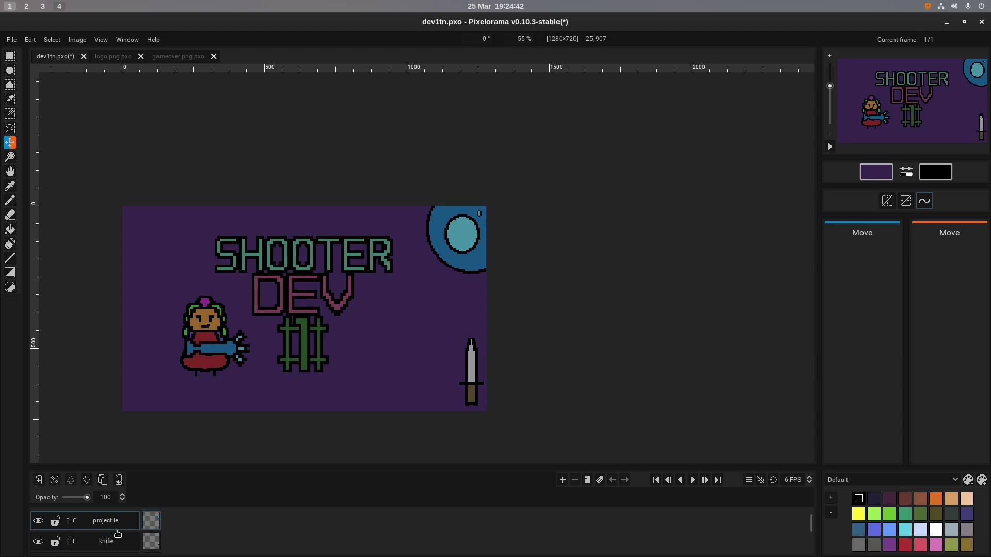
# Move the armed character on the atschar layer farther left and slightly down, clear of the #1 in the title.
pyautogui.click(116, 545)
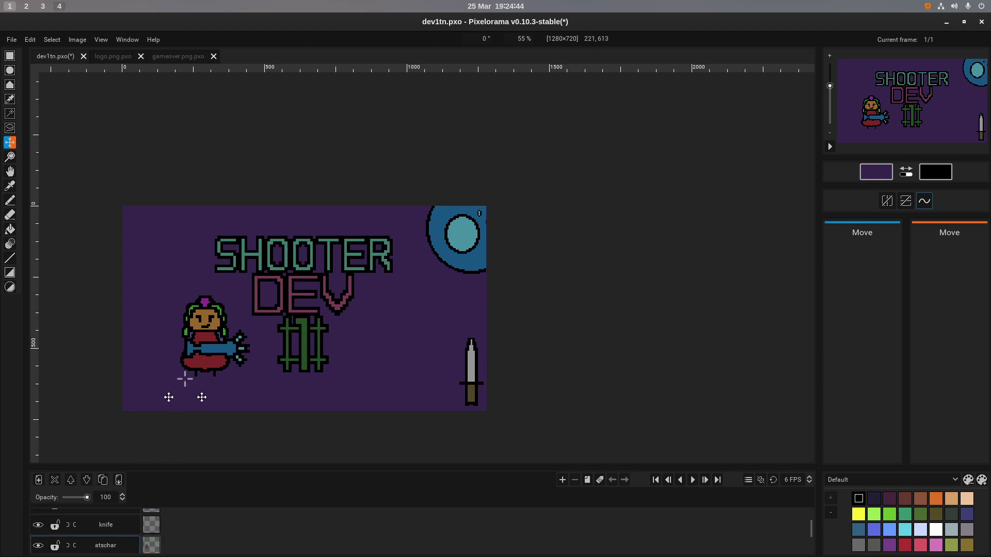
pyautogui.moveTo(184, 379); pyautogui.dragTo(161, 384)
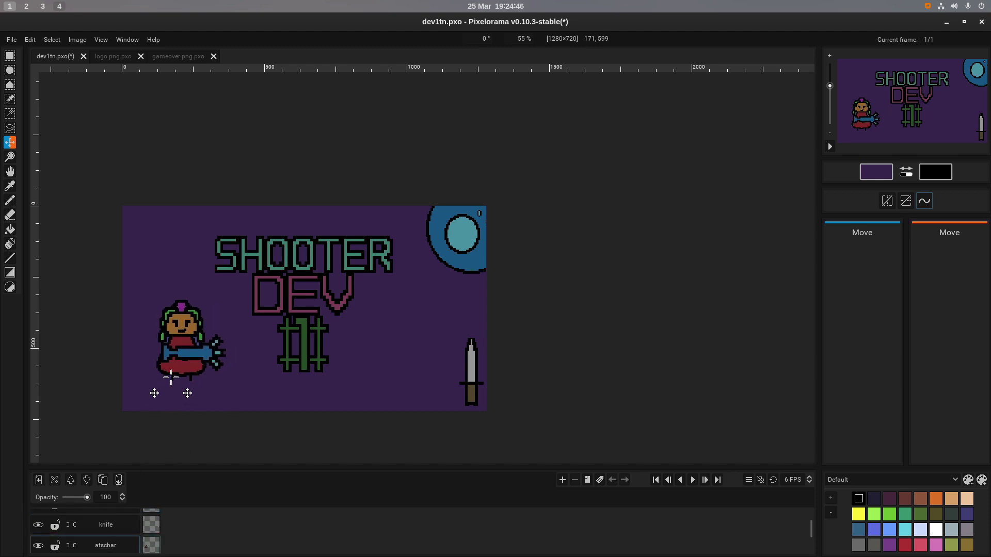
pyautogui.moveTo(180, 342); pyautogui.dragTo(178, 344)
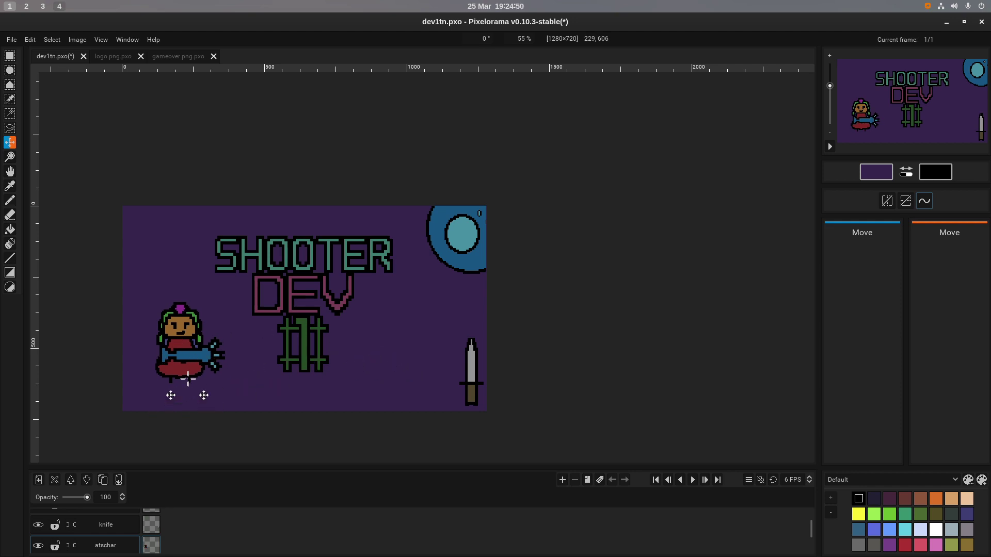
# Move the knife inward from the canvas's lower-right corner so it stands between the #1 and the right edge, and save the project.
pyautogui.click(102, 526)
pyautogui.moveTo(391, 436); pyautogui.dragTo(360, 371)
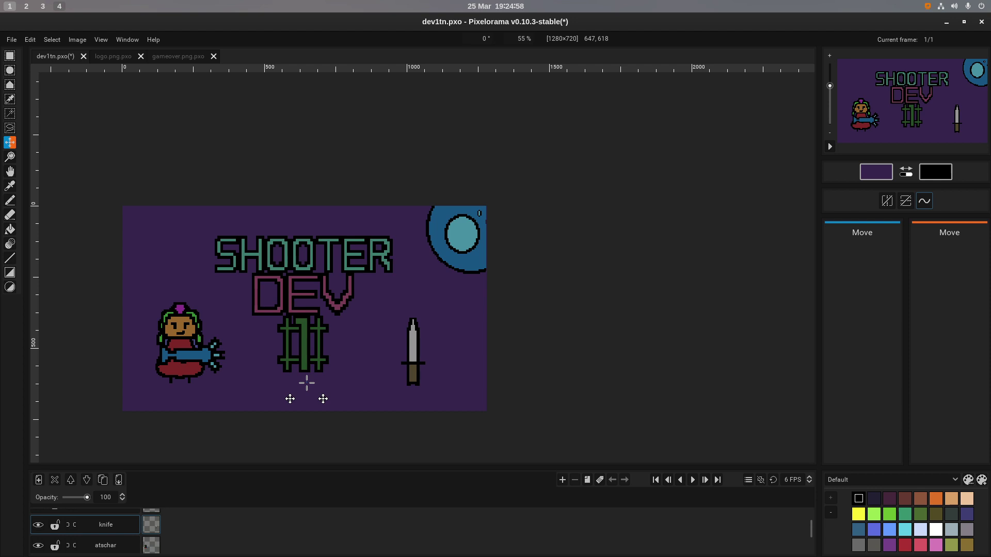
pyautogui.click(105, 540)
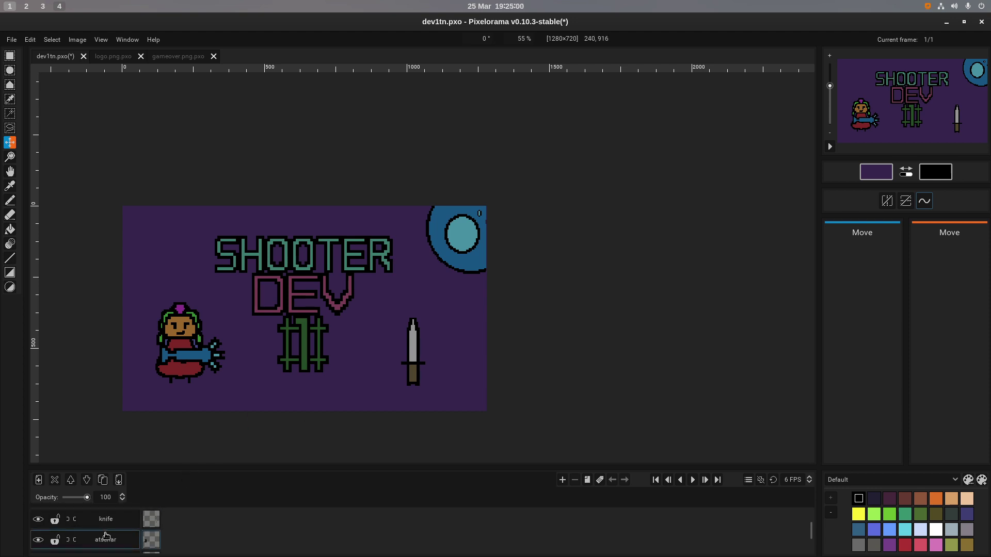
pyautogui.click(111, 518)
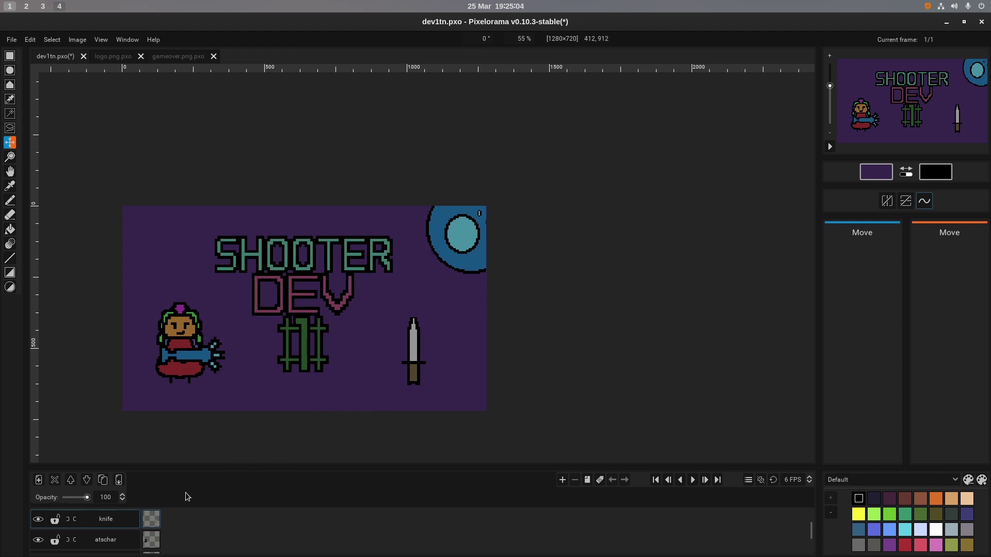
pyautogui.scroll(-2, 104, 527)
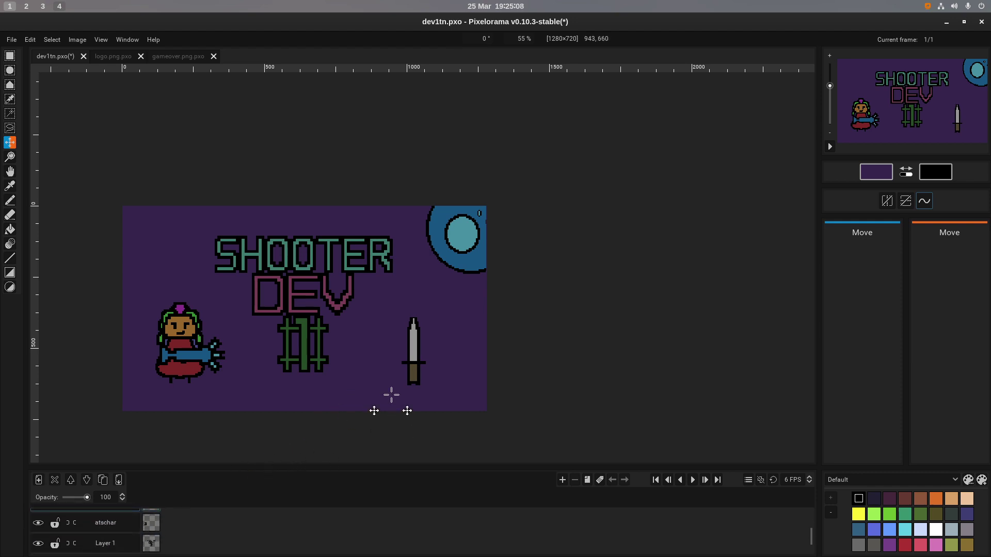
pyautogui.moveTo(389, 394); pyautogui.dragTo(396, 394)
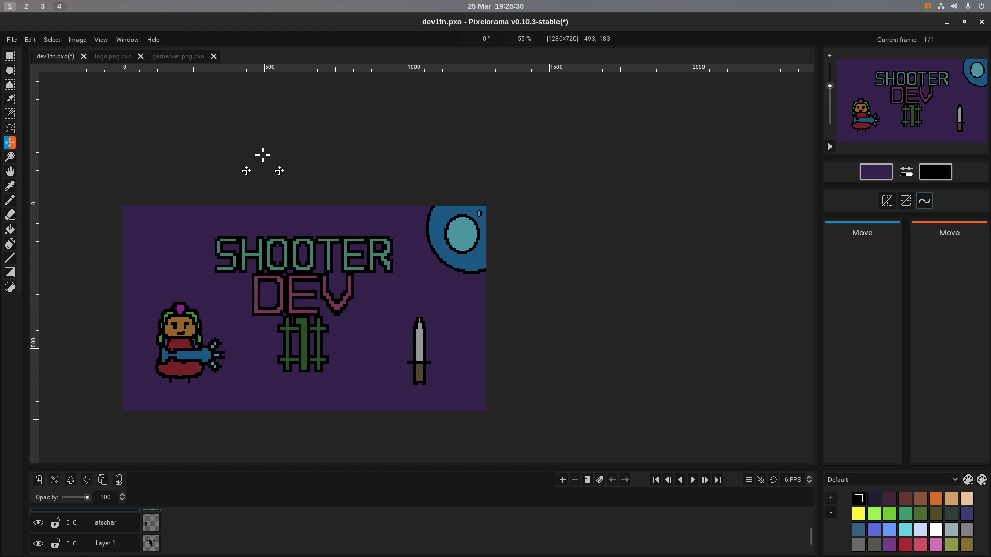
pyautogui.hotkey('ctrl', 's')
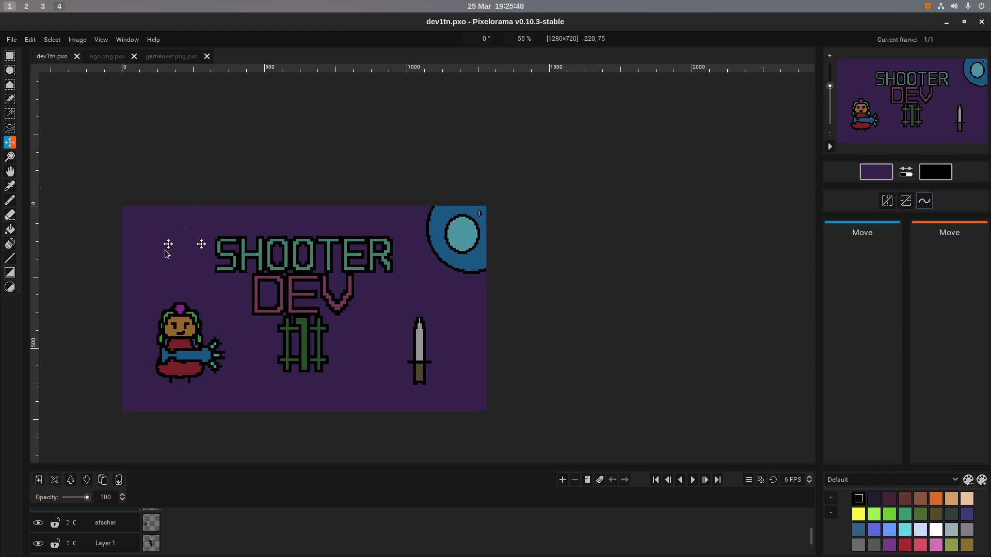
# Start a rectangular selection of 30 × 17 px at X 565, Y 385 over the #1's upper-left part, with Layer 0 active.
pyautogui.scroll(2, 310, 317)
pyautogui.scroll(-1, 287, 321)
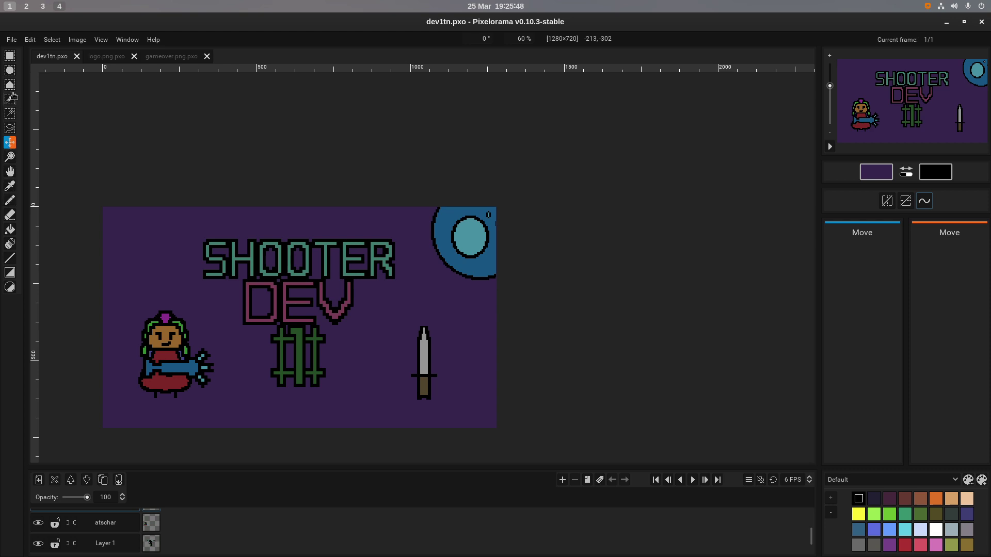
pyautogui.click(10, 56)
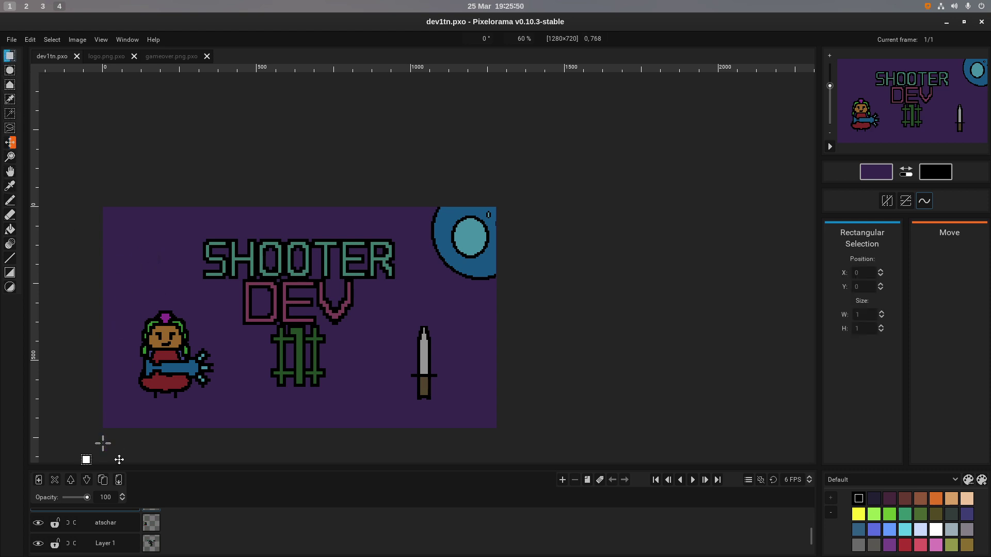
pyautogui.scroll(-1, 118, 548)
pyautogui.click(119, 548)
pyautogui.scroll(5, 222, 421)
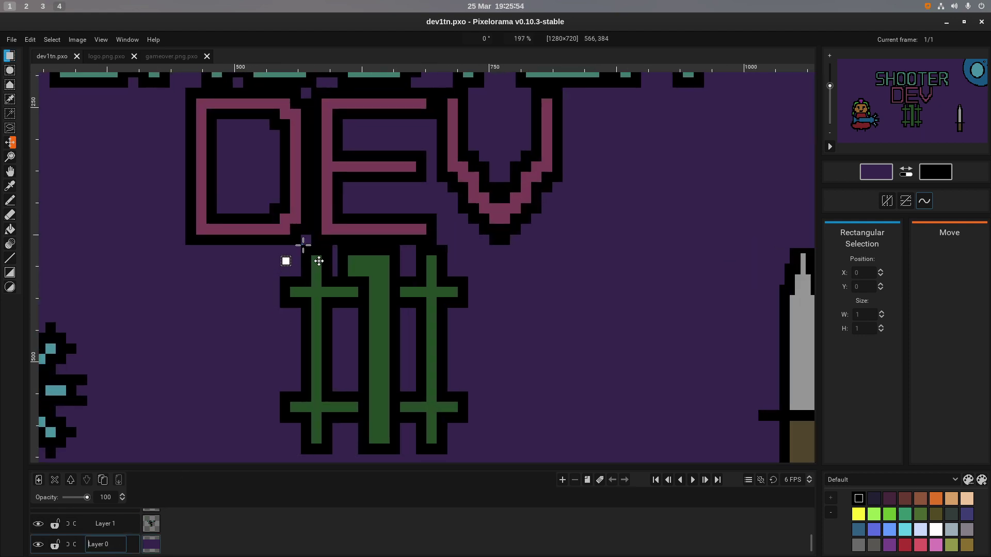
pyautogui.scroll(5, 302, 248)
pyautogui.scroll(4, 299, 248)
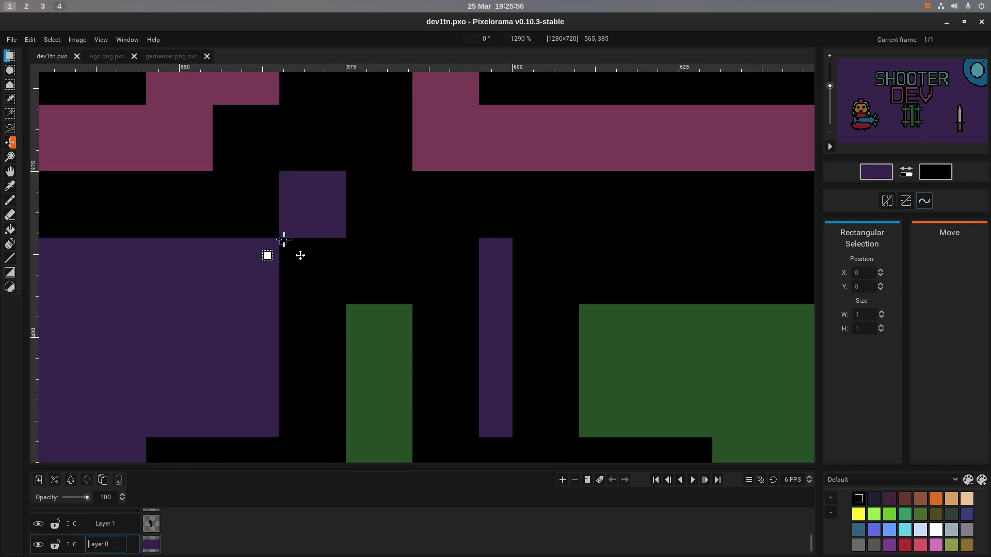
pyautogui.moveTo(284, 240); pyautogui.dragTo(411, 307)
pyautogui.scroll(-8, 367, 272)
pyautogui.scroll(2, 411, 307)
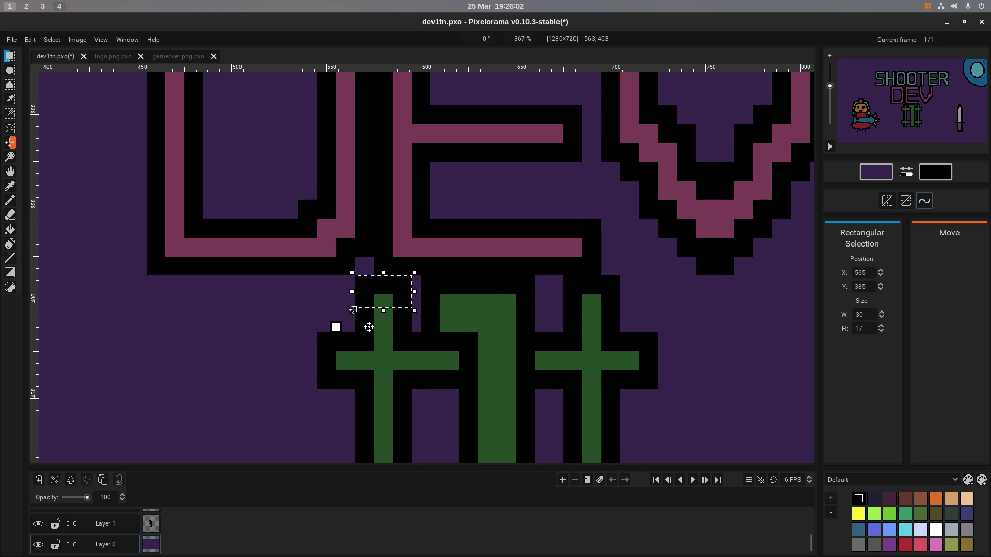
# Extend the rectangular selection around the whole #1, to 180 × 200 px at X 545, Y 385.
pyautogui.moveTo(352, 310); pyautogui.dragTo(317, 356)
pyautogui.scroll(10, 333, 373)
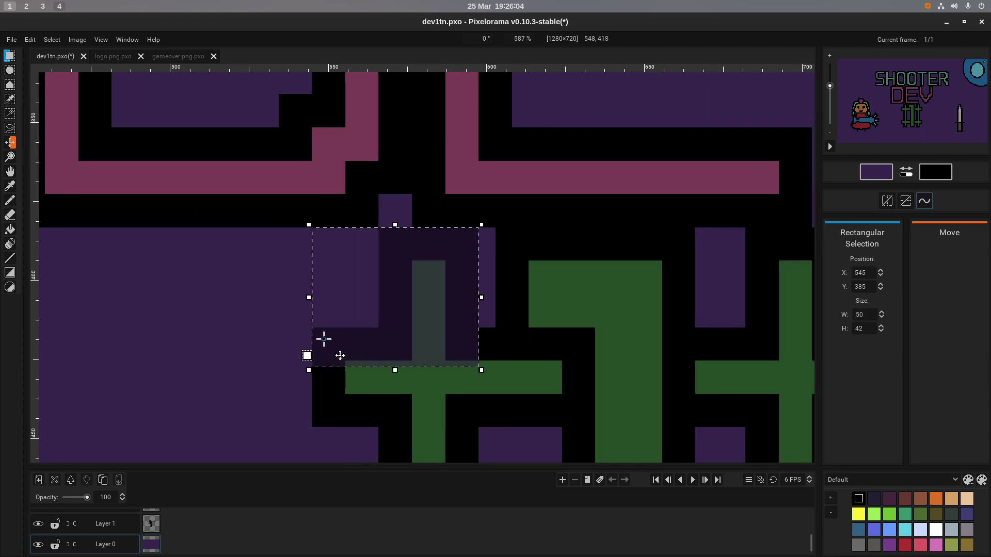
pyautogui.scroll(-3, 312, 289)
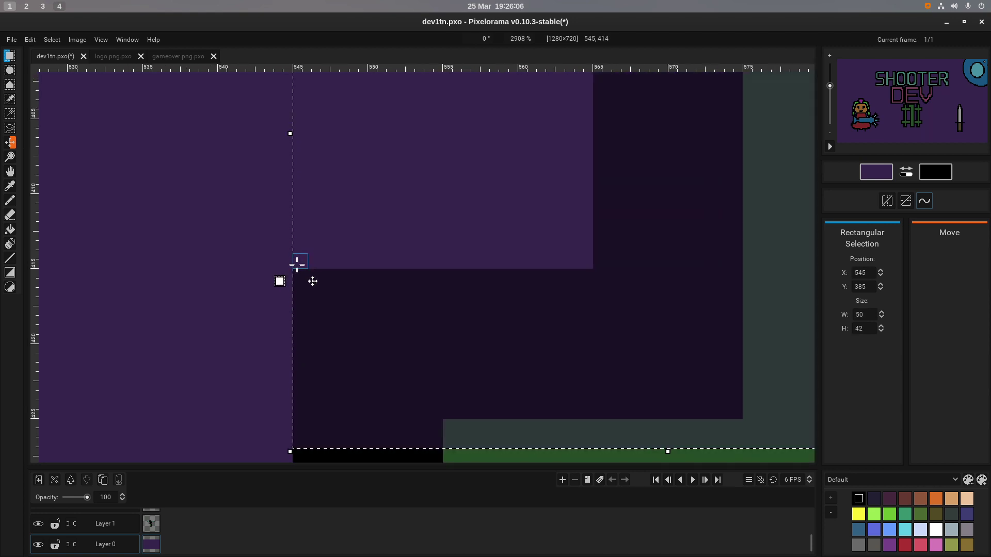
pyautogui.scroll(4, 317, 361)
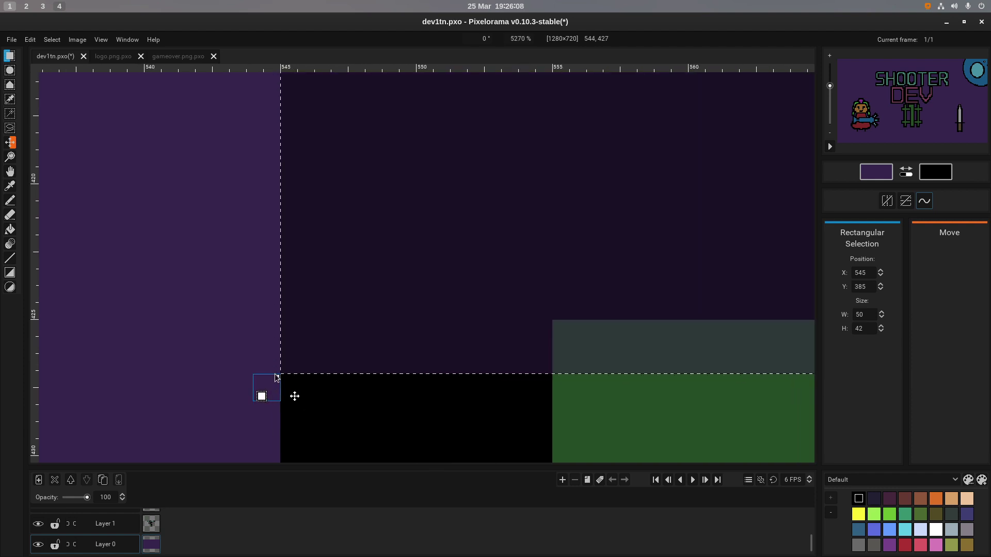
pyautogui.moveTo(294, 393); pyautogui.dragTo(314, 391)
pyautogui.scroll(-10, 314, 391)
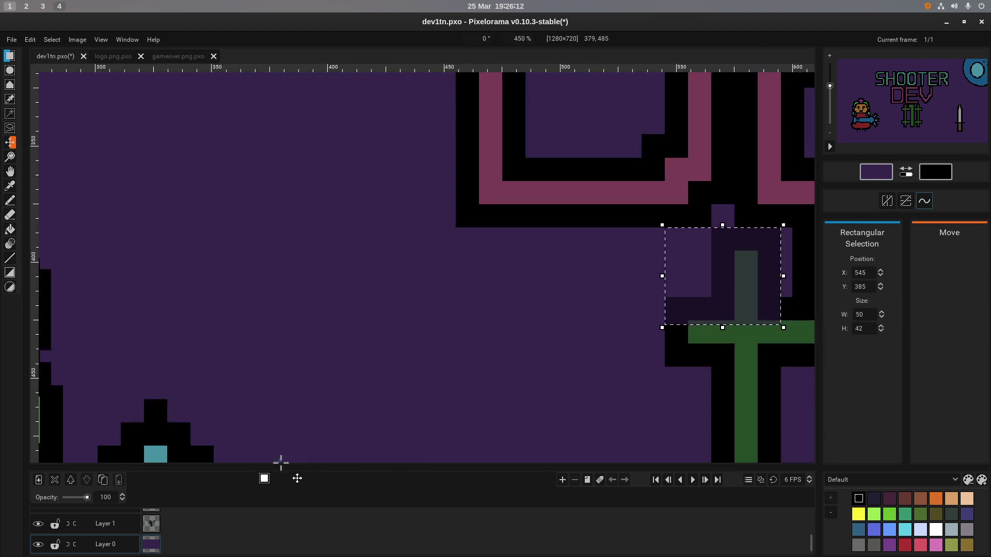
pyautogui.scroll(-3, 516, 401)
pyautogui.scroll(3, 707, 371)
pyautogui.scroll(-2, 666, 385)
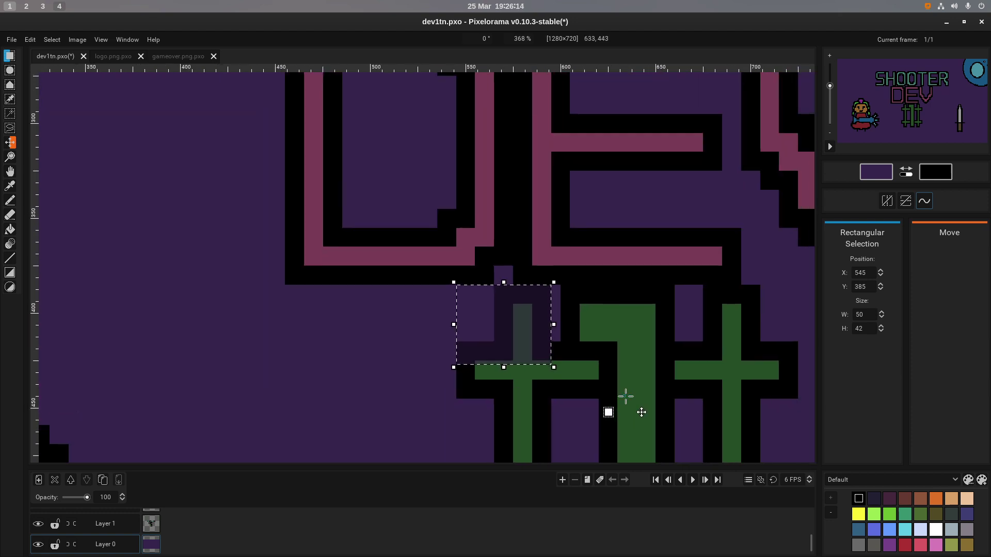
pyautogui.moveTo(626, 383); pyautogui.dragTo(655, 444)
pyautogui.scroll(2, 653, 412)
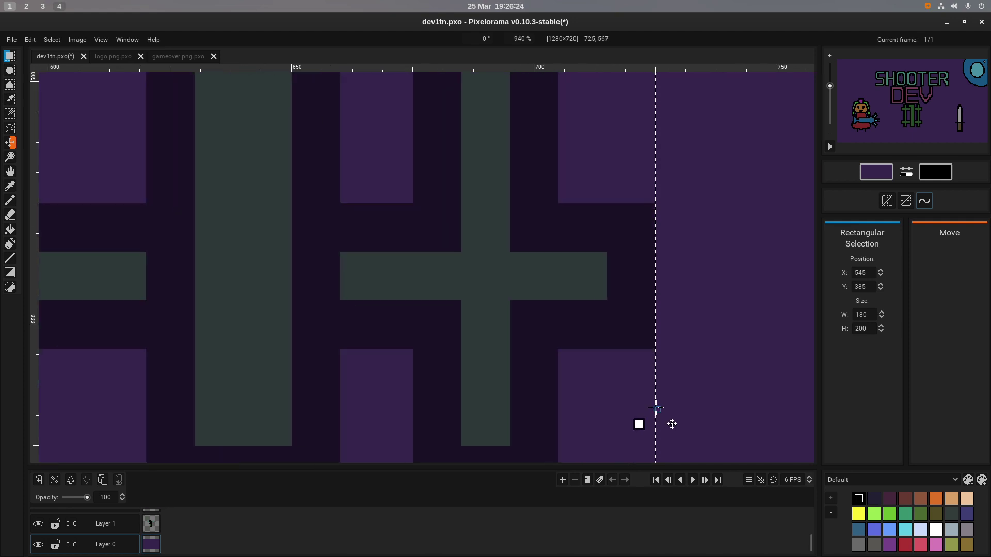
# Try moving the selection from the #1 to X 265, Y 207 on Layer 0, and undo back to the small initial selection.
pyautogui.scroll(-6, 653, 411)
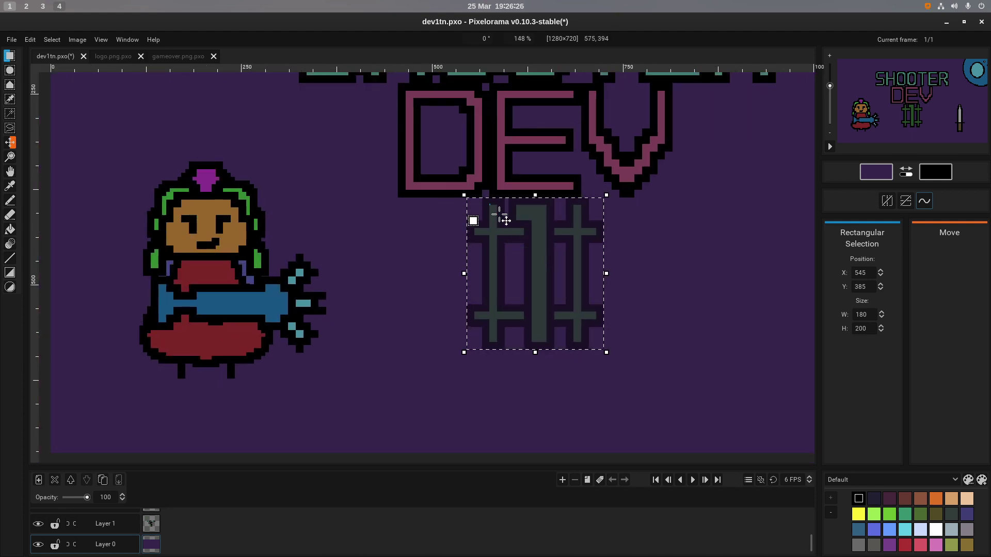
pyautogui.scroll(-8, 504, 217)
pyautogui.scroll(4, 432, 102)
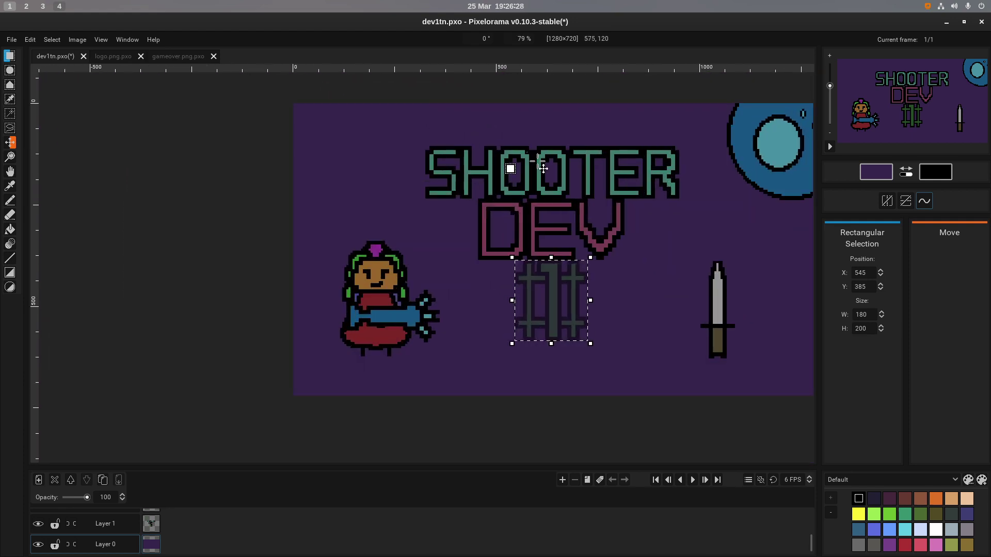
pyautogui.moveTo(549, 285); pyautogui.dragTo(436, 212)
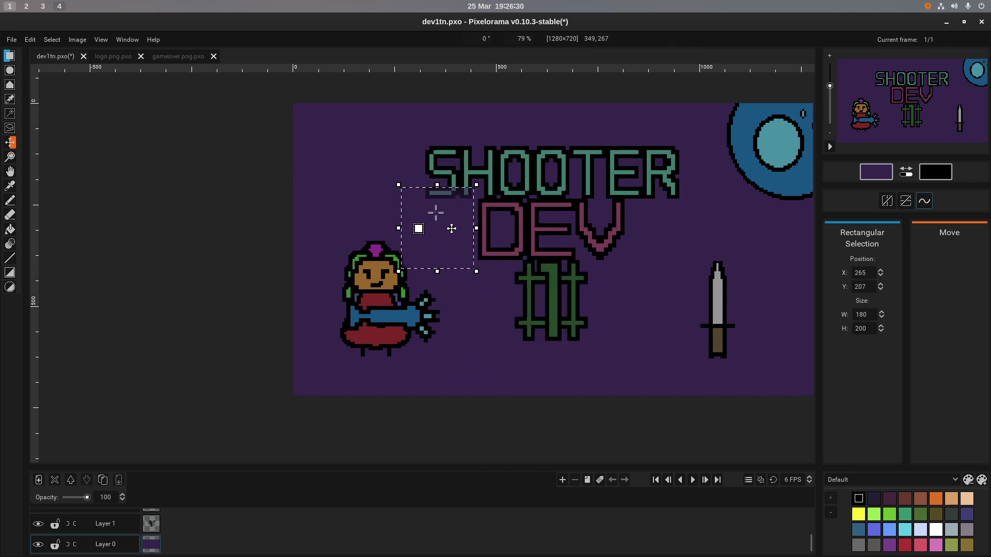
pyautogui.hotkey('ctrl', 'z')
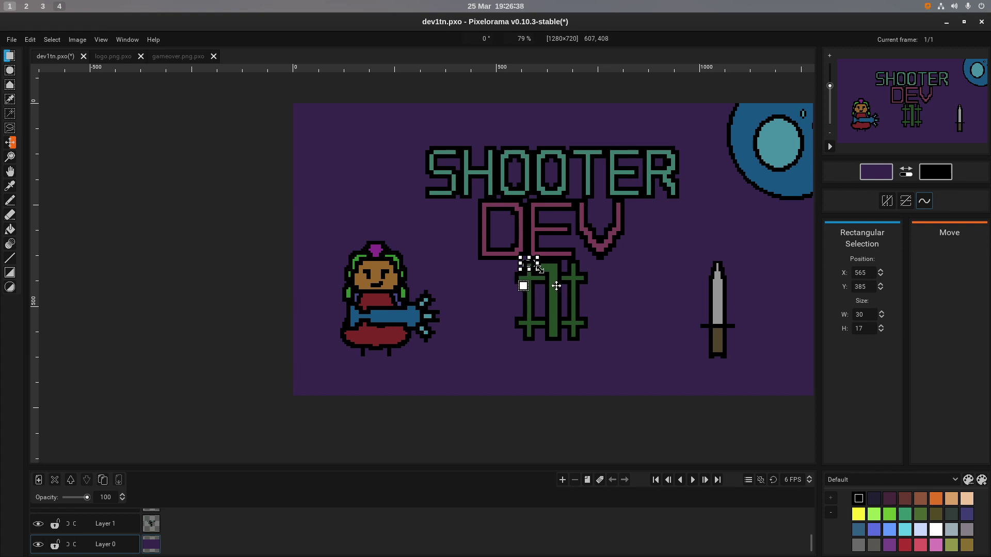
# Resize the small selection to enclose the #1 exactly, at X 545, Y 385 with a size of 180 × 200 px.
pyautogui.moveTo(539, 268); pyautogui.dragTo(590, 344)
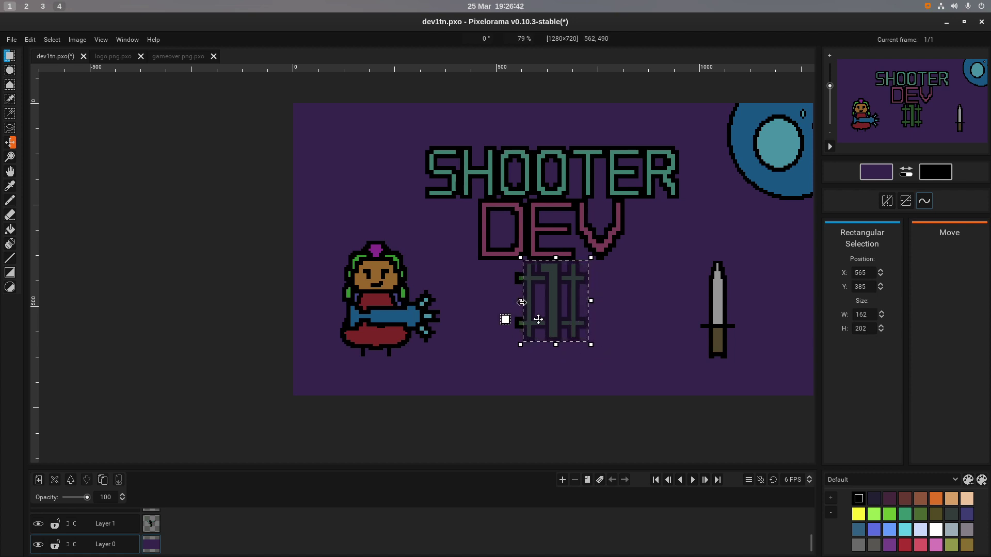
pyautogui.moveTo(521, 301); pyautogui.dragTo(513, 302)
pyautogui.scroll(2, 521, 272)
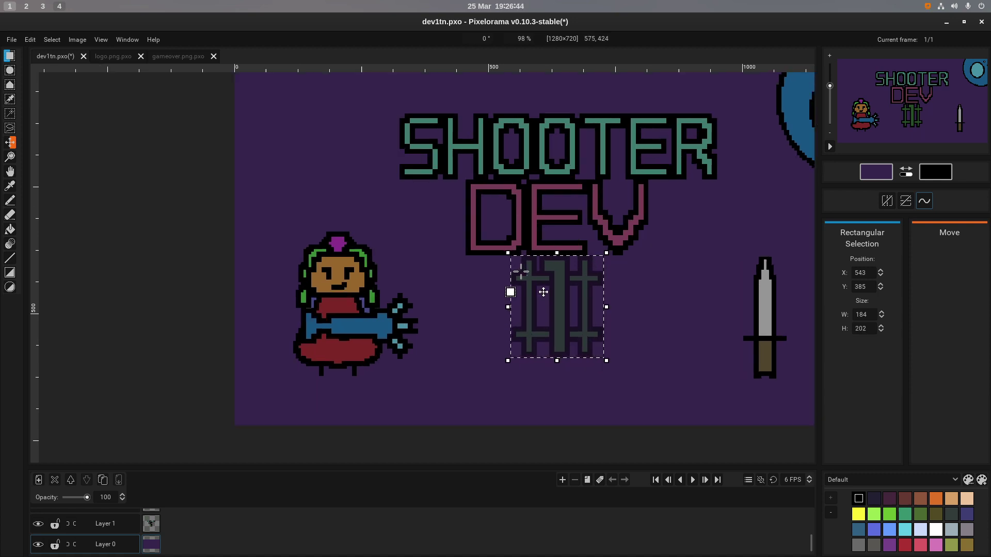
pyautogui.scroll(6, 521, 272)
pyautogui.moveTo(482, 405); pyautogui.dragTo(486, 407)
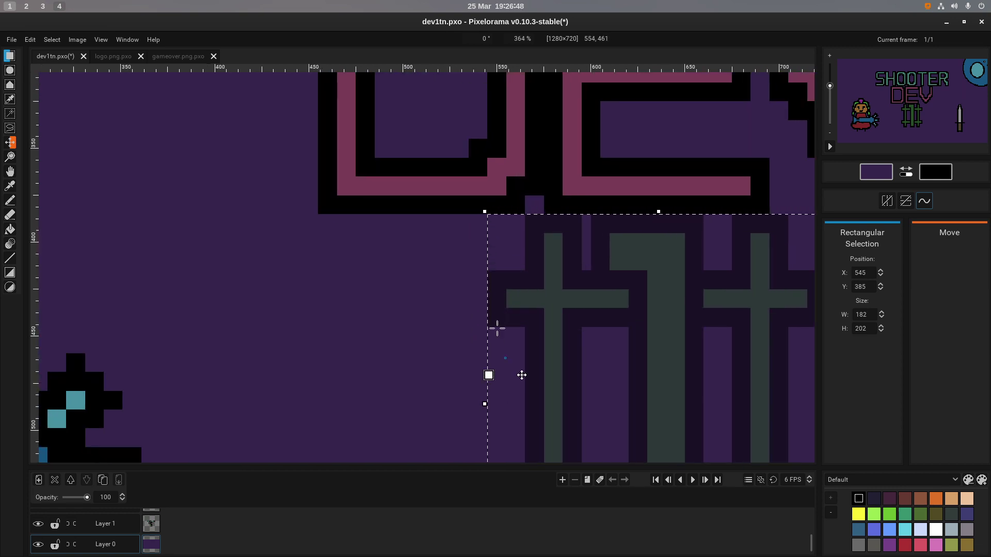
pyautogui.scroll(7, 491, 300)
pyautogui.scroll(-7, 533, 315)
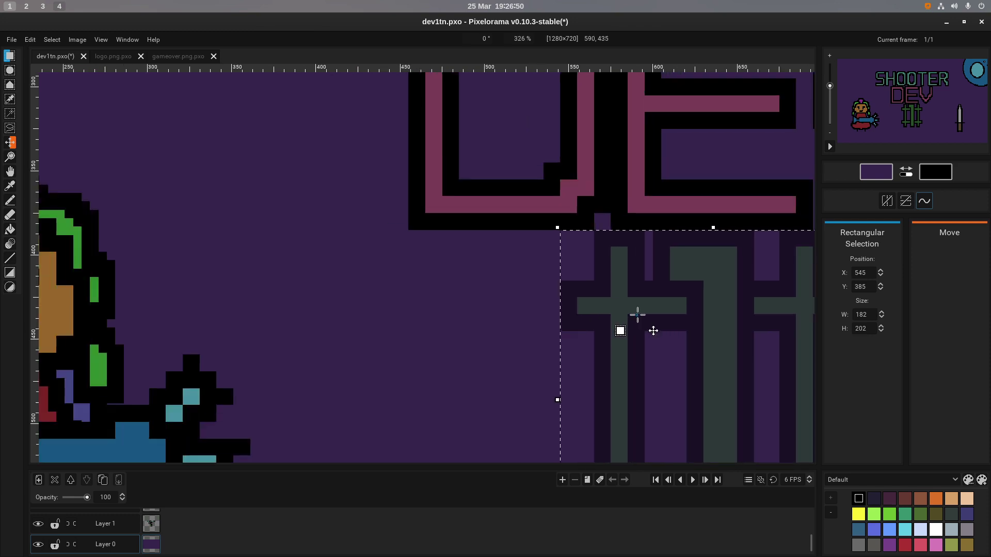
pyautogui.moveTo(566, 248); pyautogui.dragTo(516, 98)
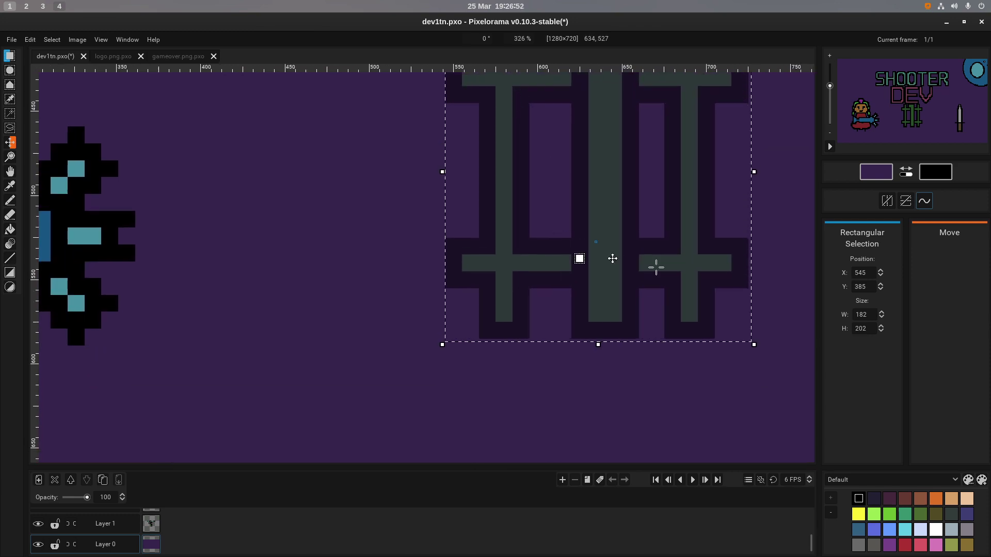
pyautogui.scroll(2, 735, 308)
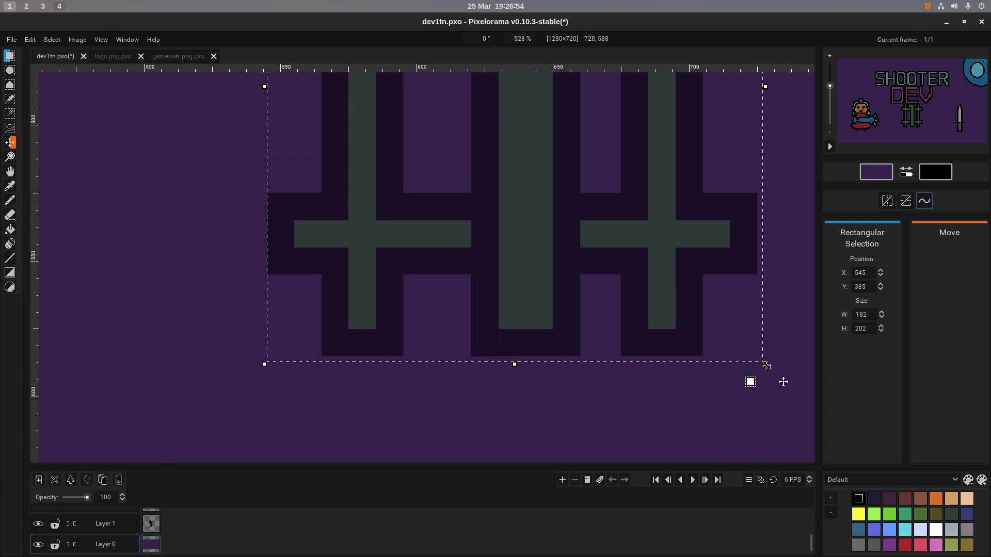
pyautogui.moveTo(764, 363); pyautogui.dragTo(758, 357)
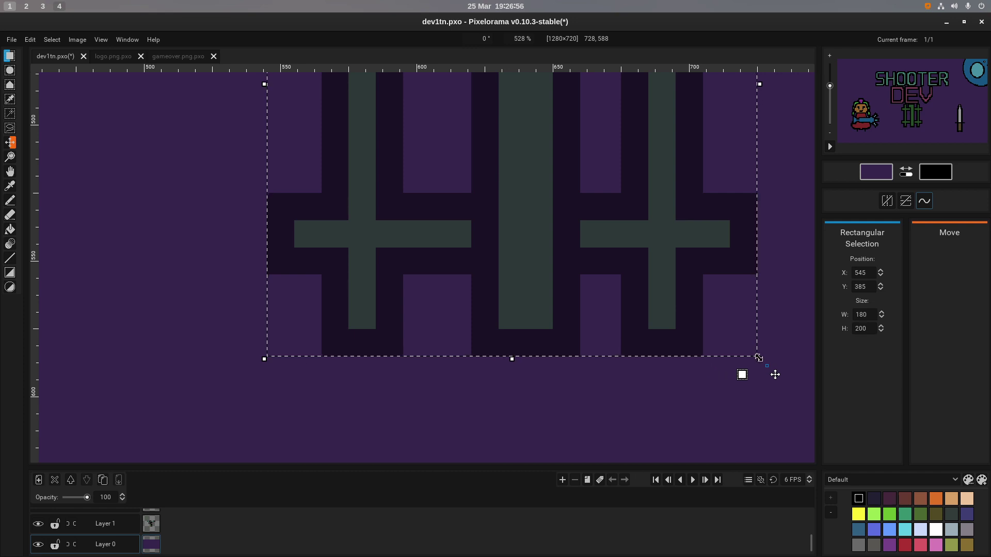
# Try moving the selected area of Layer 0 to X 305, Y 211, and undo the move.
pyautogui.scroll(-4, 706, 339)
pyautogui.scroll(-8, 650, 273)
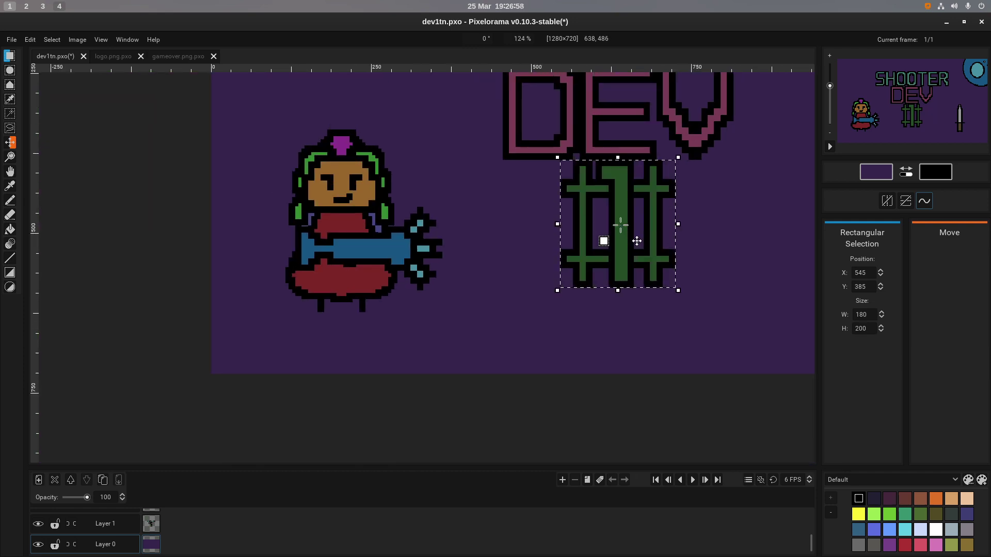
pyautogui.scroll(3, 602, 160)
pyautogui.moveTo(614, 277); pyautogui.dragTo(530, 216)
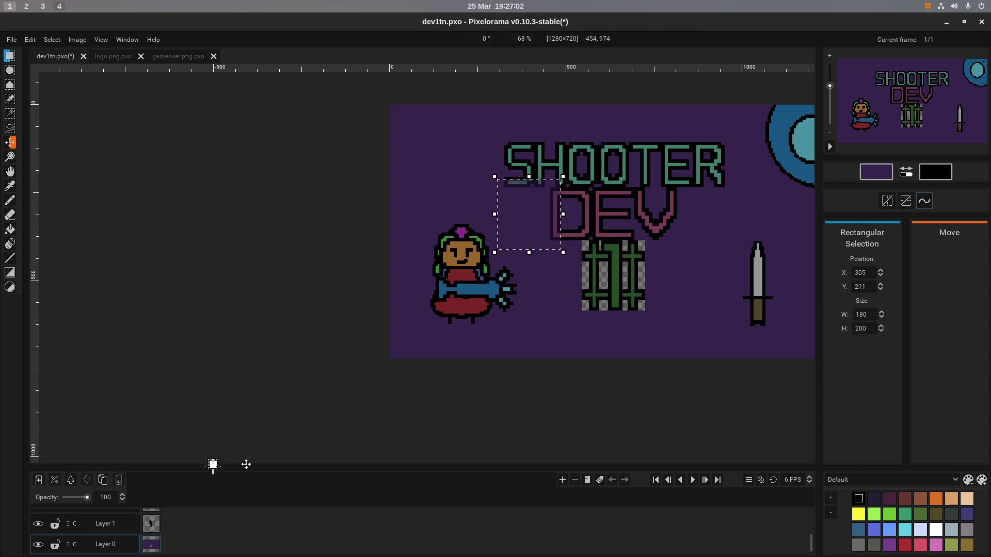
pyautogui.hotkey('ctrl', 'z')
# Move the selected #1 on Layer 1 to the canvas's upper-left corner at X 38, Y 21, and apply the move.
pyautogui.click(130, 521)
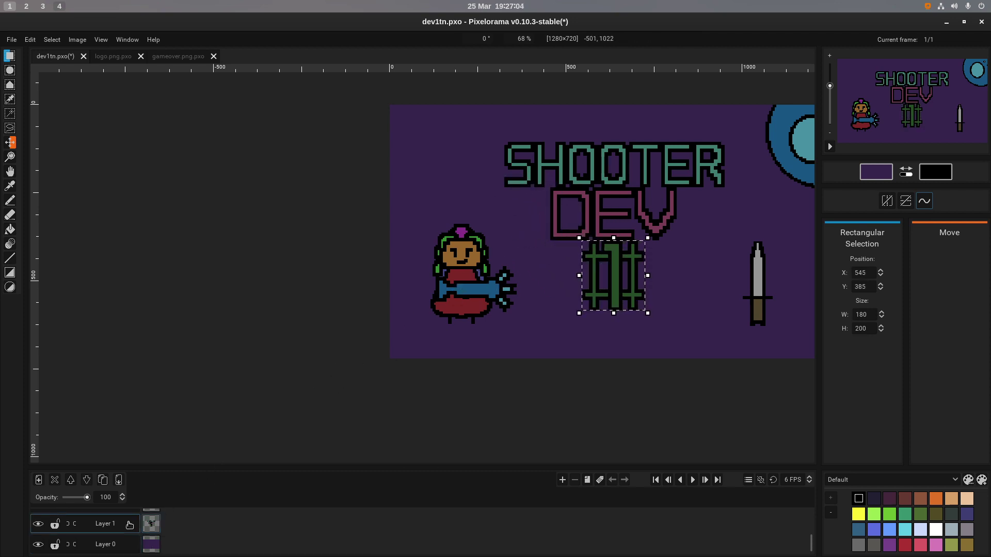
pyautogui.moveTo(595, 325); pyautogui.dragTo(447, 179)
pyautogui.press('Return')
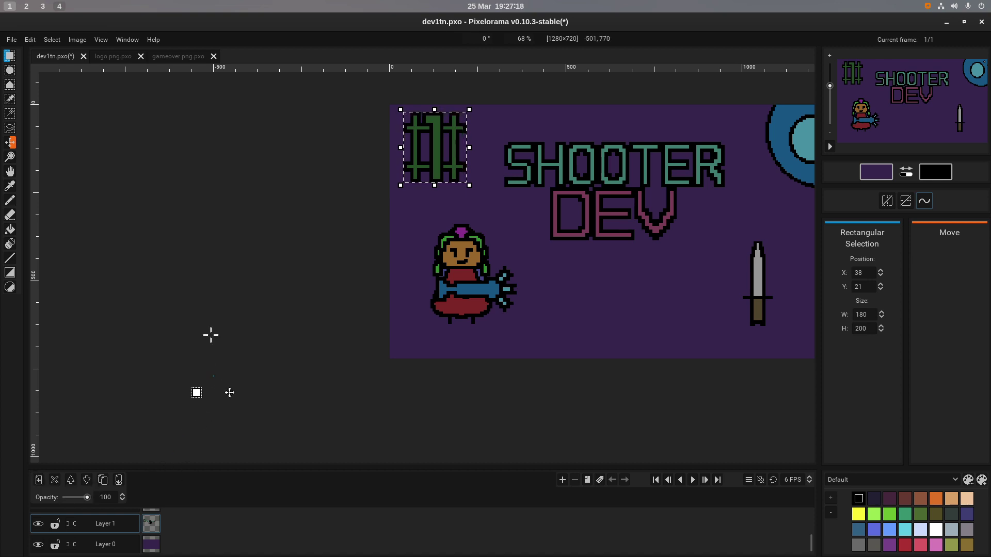
# Select the SHOOTER DEV title with a 669 × 339 px rectangle at X 292, Y 76, and undo a trial move to X 294, Y 163.
pyautogui.click(272, 277)
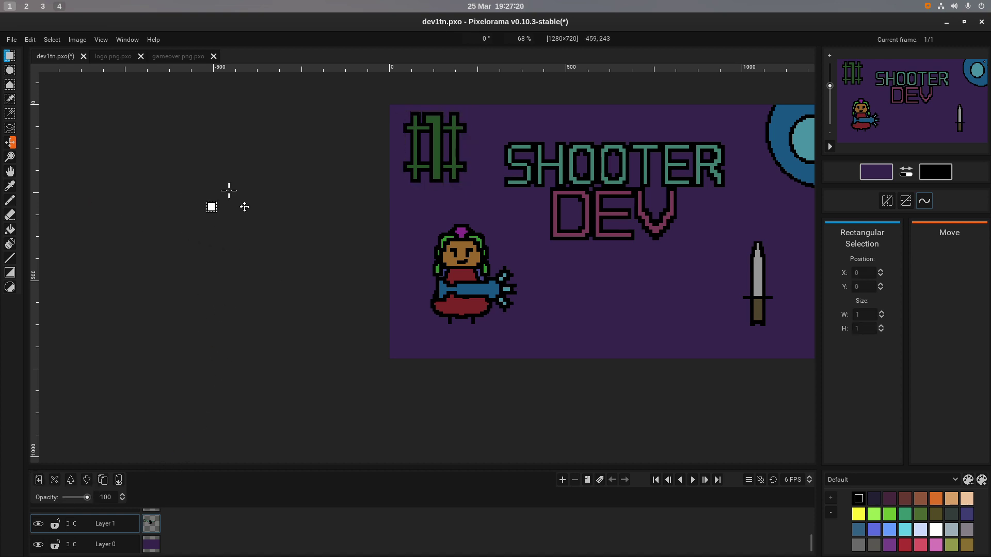
pyautogui.moveTo(492, 131); pyautogui.dragTo(728, 252)
pyautogui.moveTo(690, 216); pyautogui.dragTo(666, 234)
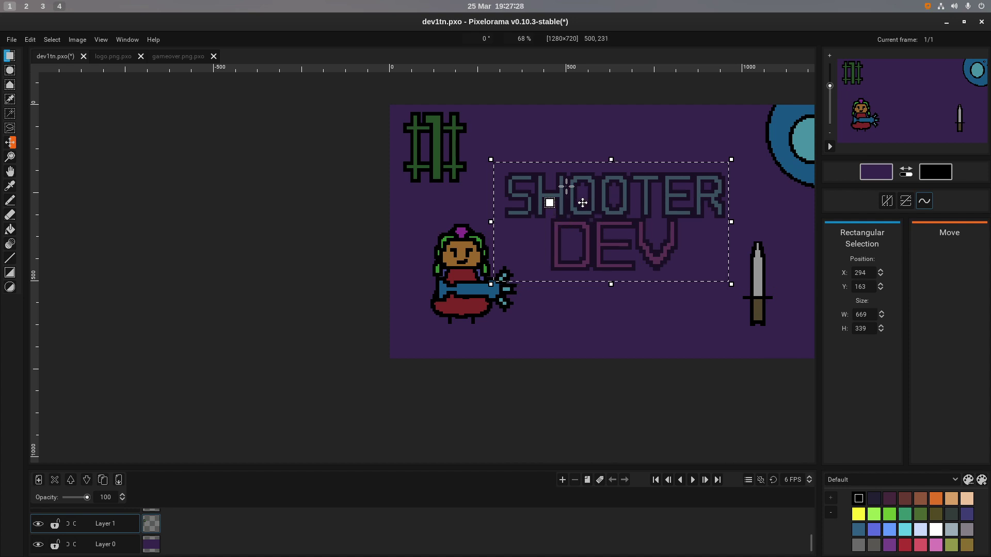
pyautogui.hotkey('ctrl', 'z')
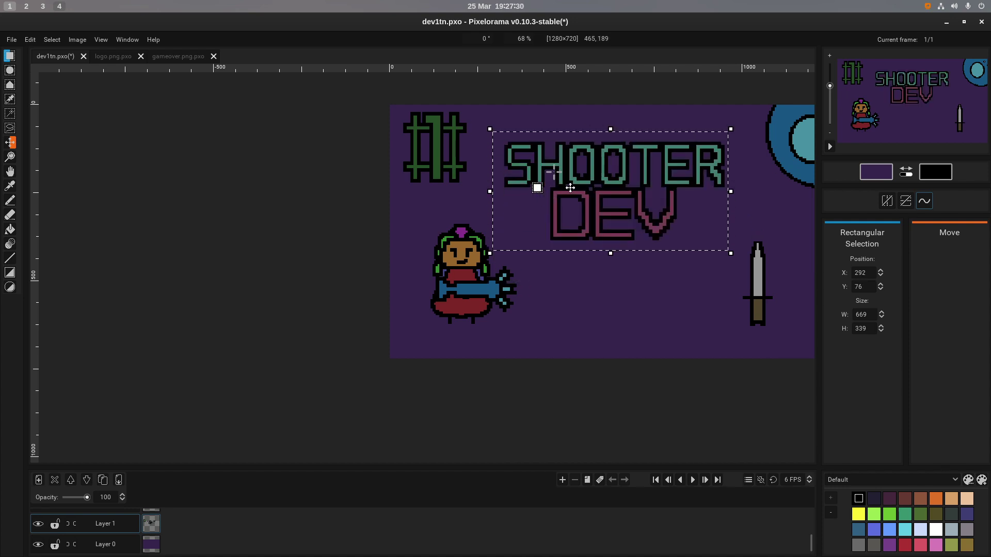
# Try setting the title selection's Y position to 100 and moving the title to X 320, Y 161, and undo back to the original position.
pyautogui.click(872, 287)
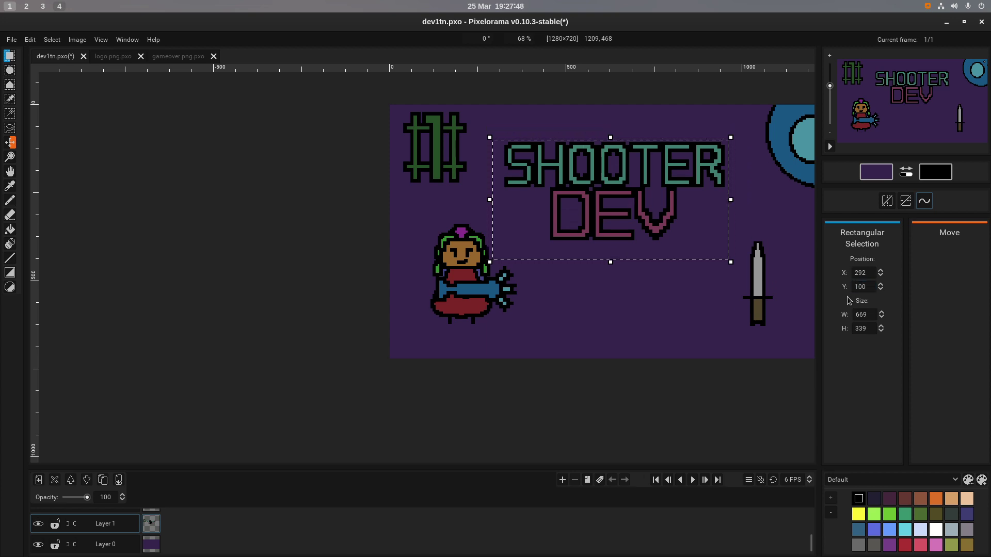
pyautogui.moveTo(584, 192)
pyautogui.mouseDown()
pyautogui.moveTo(584, 183)
pyautogui.moveTo(586, 198)
pyautogui.mouseUp()
pyautogui.moveTo(611, 228); pyautogui.dragTo(611, 229)
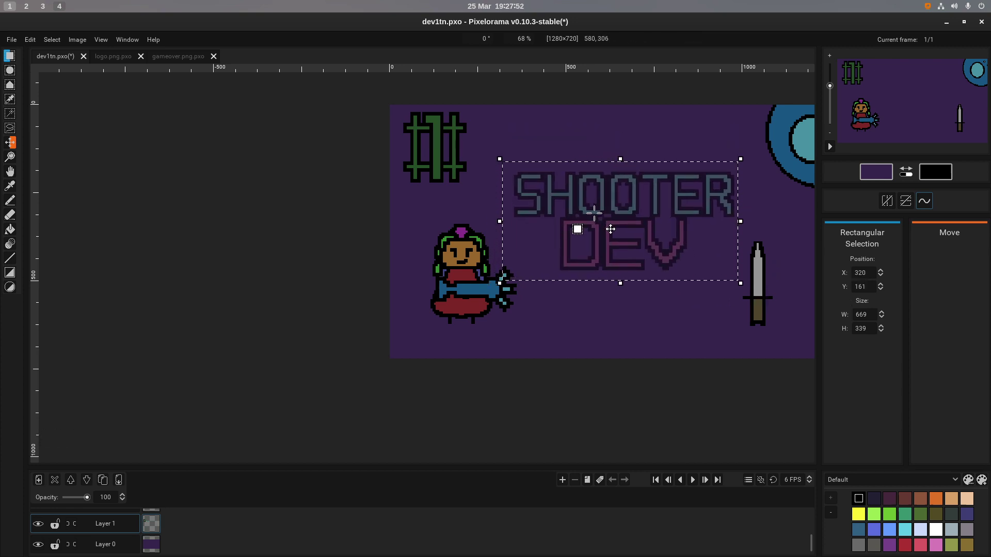
pyautogui.hotkey('ctrl', 'z')
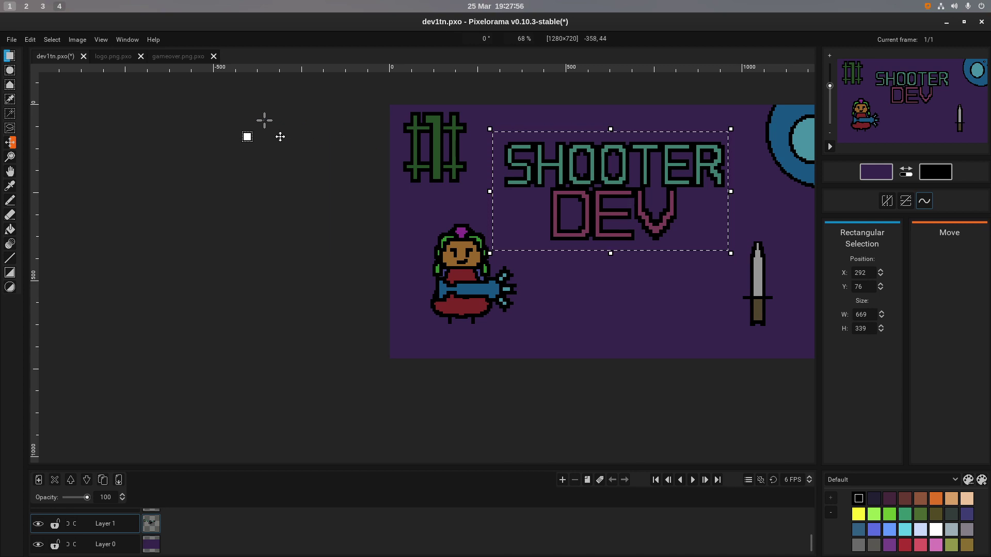
pyautogui.click(76, 41)
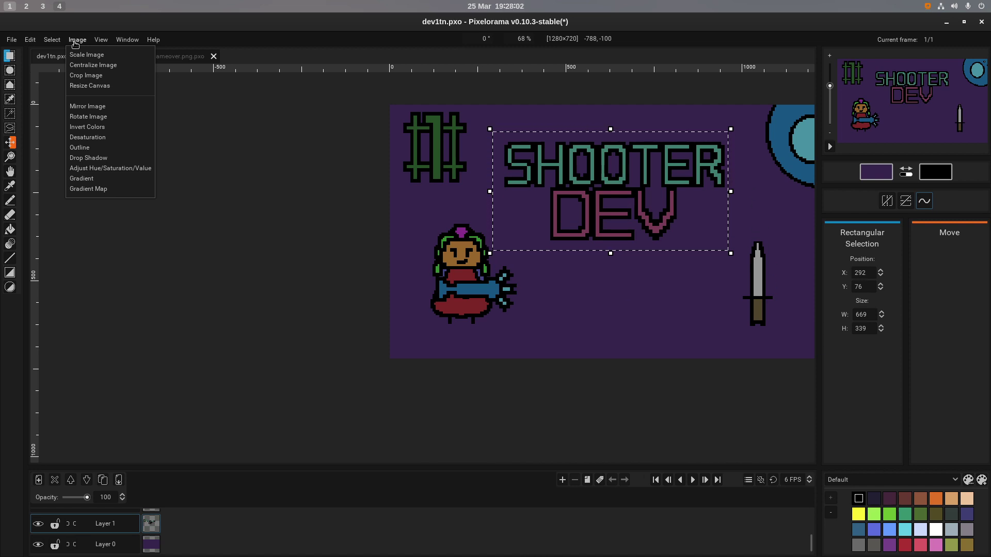
pyautogui.click(100, 71)
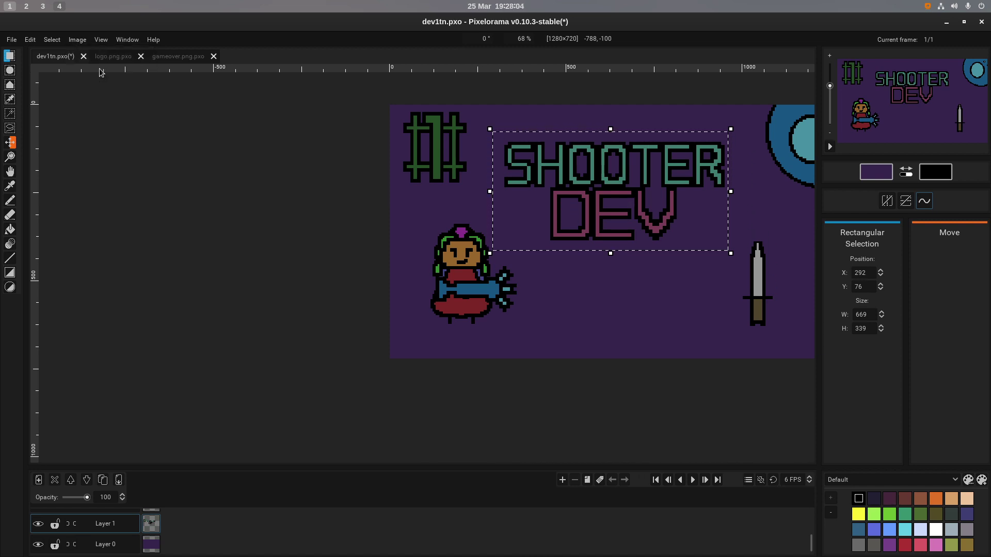
pyautogui.click(81, 41)
pyautogui.moveTo(57, 45)
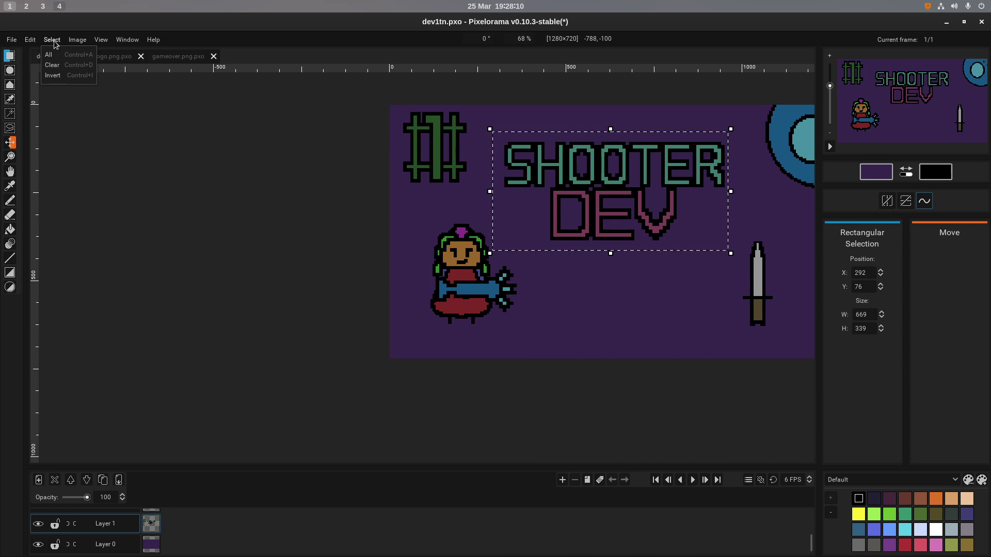
pyautogui.moveTo(118, 45)
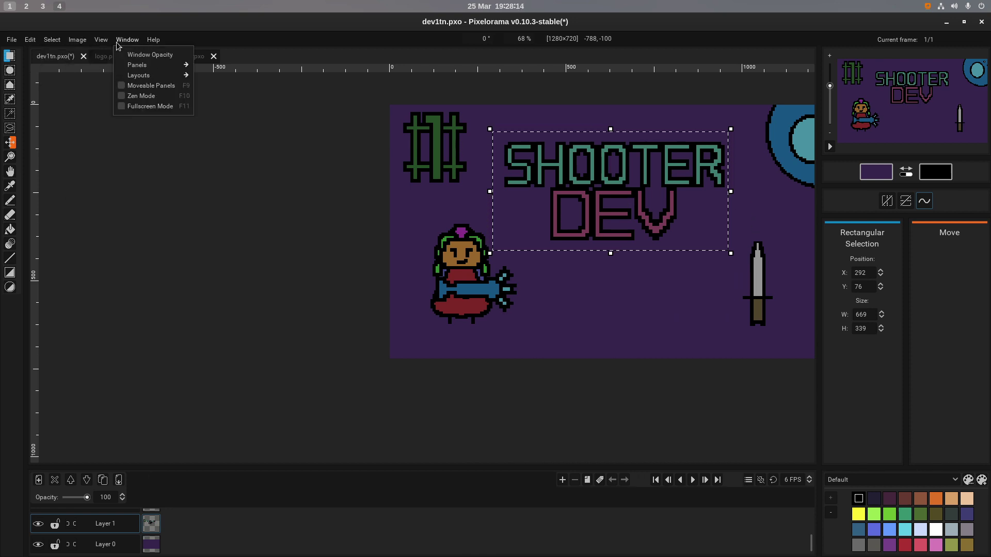
pyautogui.moveTo(157, 41)
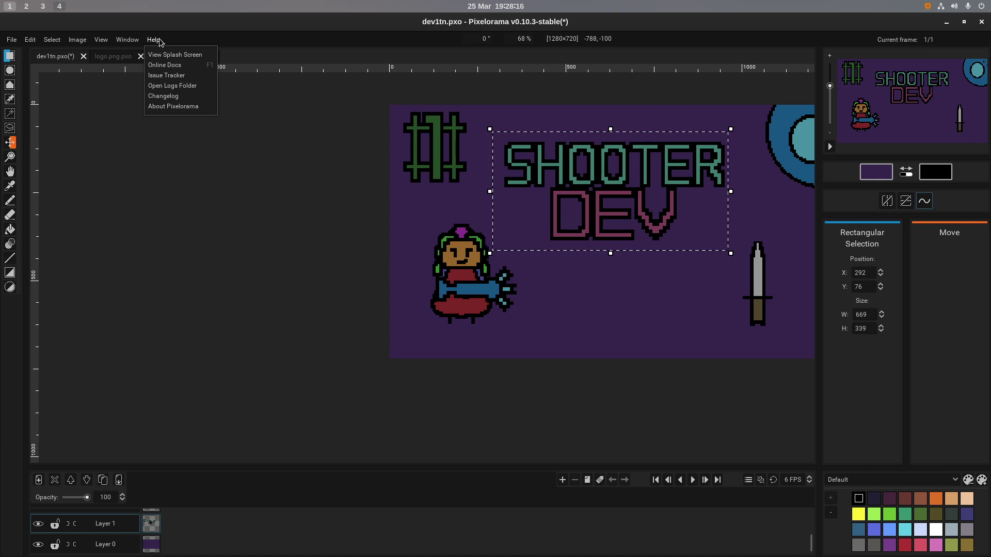
pyautogui.click(433, 152)
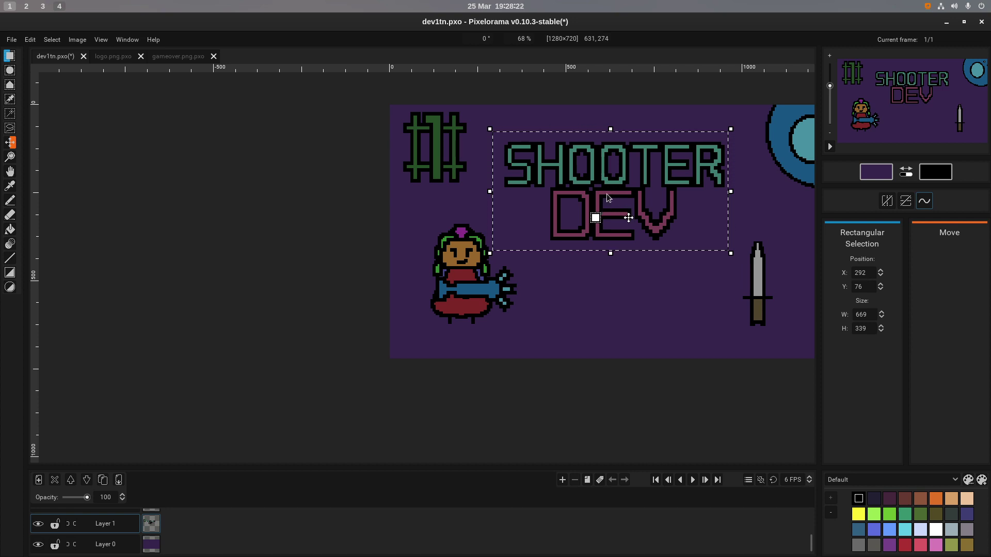
# Move the selected SHOOTER DEV title down the canvas to X 292, Y 179, apply the move and clear the selection.
pyautogui.moveTo(630, 193)
pyautogui.mouseDown()
pyautogui.moveTo(630, 221)
pyautogui.moveTo(625, 193)
pyautogui.moveTo(632, 210)
pyautogui.moveTo(633, 202)
pyautogui.mouseUp()
pyautogui.press('Escape')
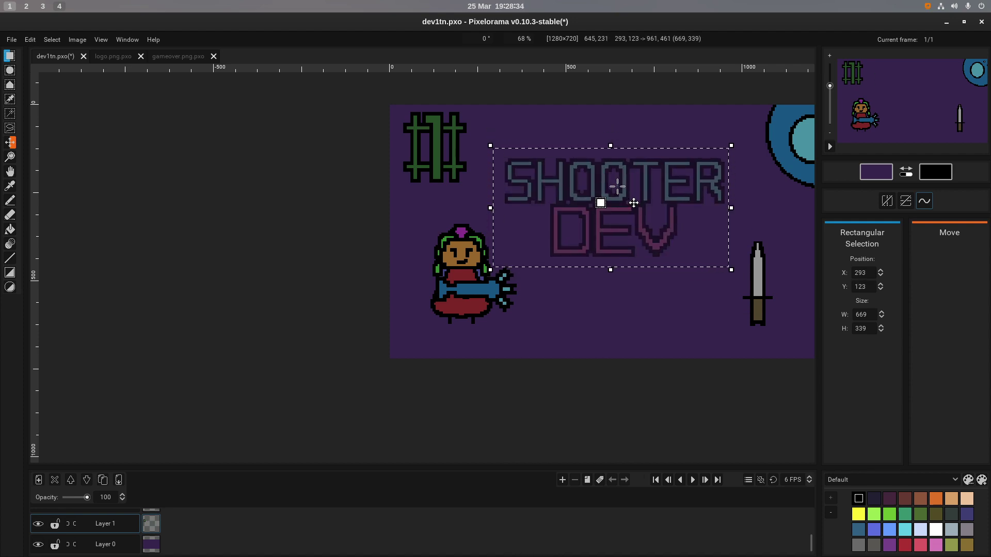
pyautogui.moveTo(634, 204); pyautogui.dragTo(632, 204)
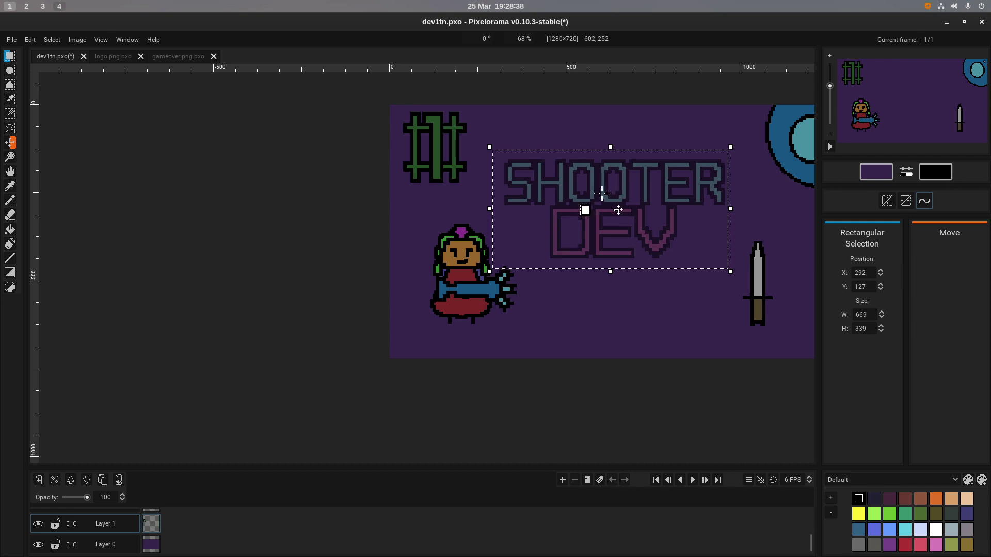
pyautogui.press('Return')
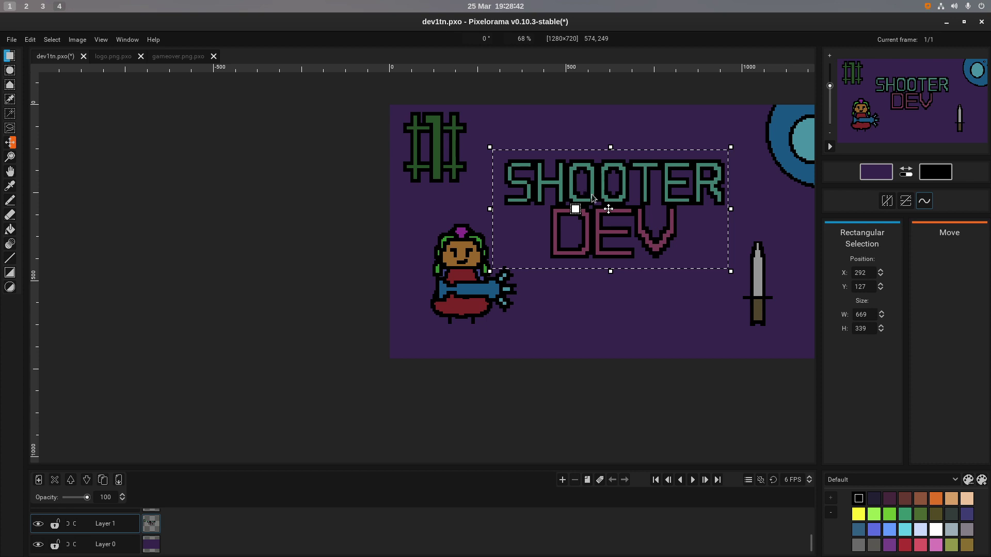
pyautogui.moveTo(592, 195); pyautogui.dragTo(596, 206)
pyautogui.press('Return')
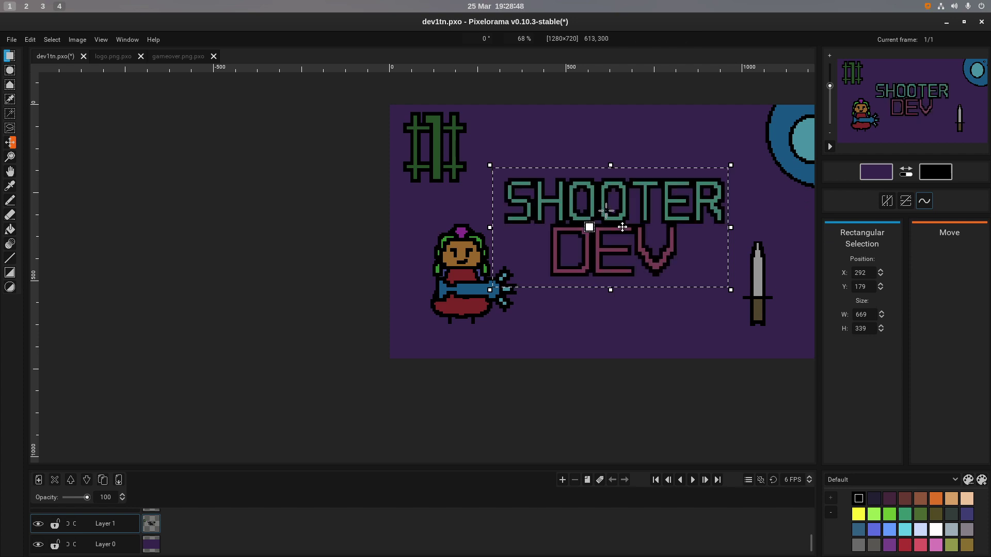
pyautogui.press('Return')
pyautogui.click(621, 223)
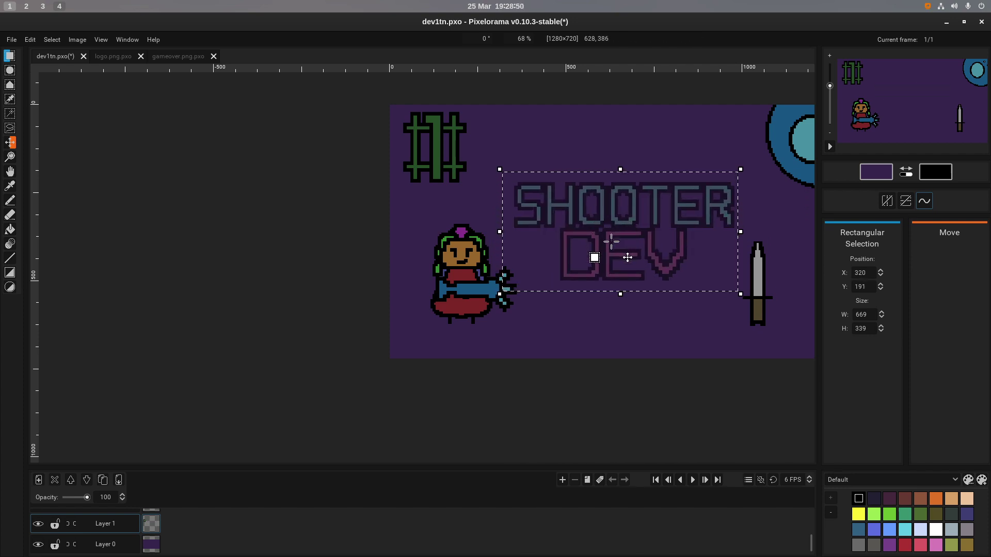
pyautogui.press('Return')
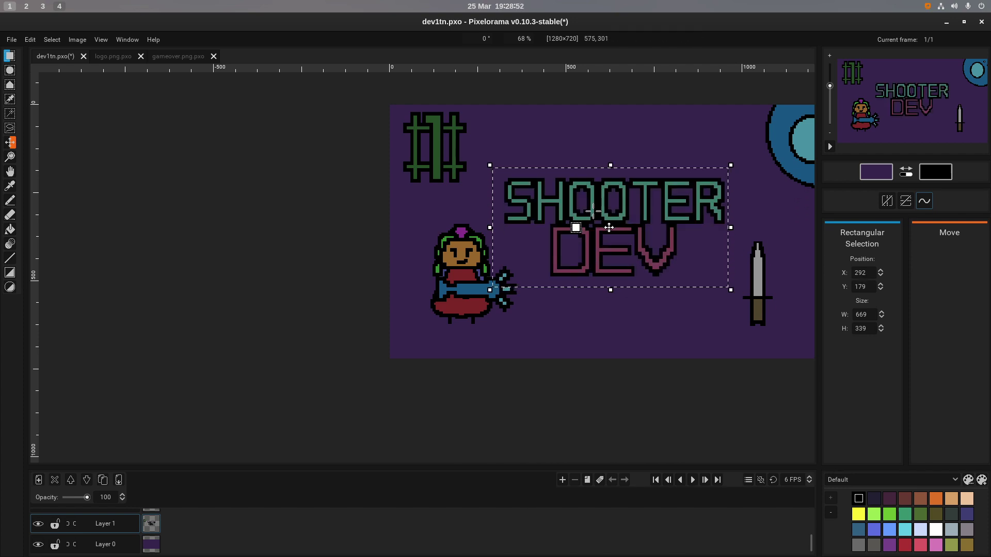
pyautogui.click(594, 164)
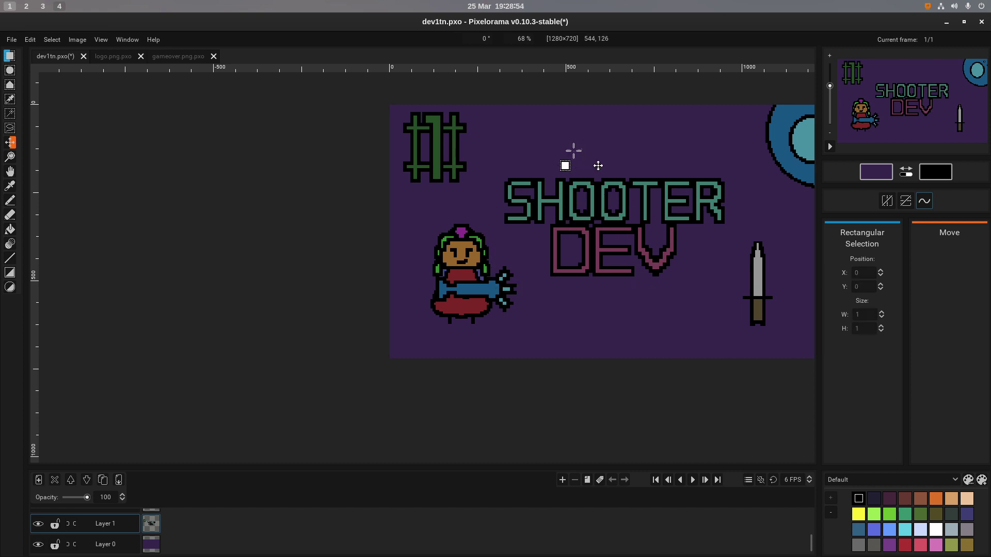
# Select the #1 with a 229 × 229 px rectangle, move the selection to X -11, Y 8, and apply it by clearing the selection.
pyautogui.scroll(-4, 565, 166)
pyautogui.scroll(3, 544, 124)
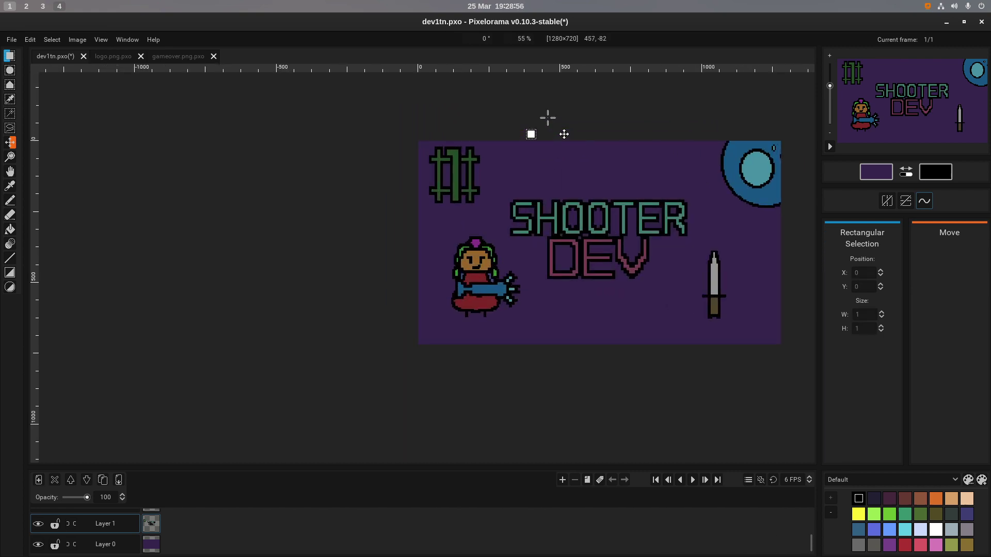
pyautogui.scroll(2, 740, 171)
pyautogui.scroll(-1, 712, 171)
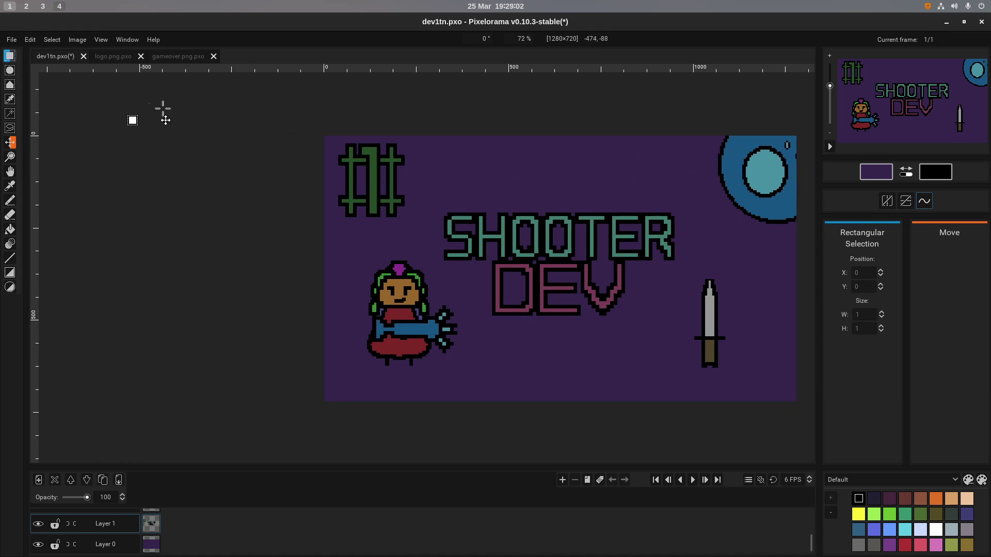
pyautogui.moveTo(330, 140); pyautogui.dragTo(378, 198)
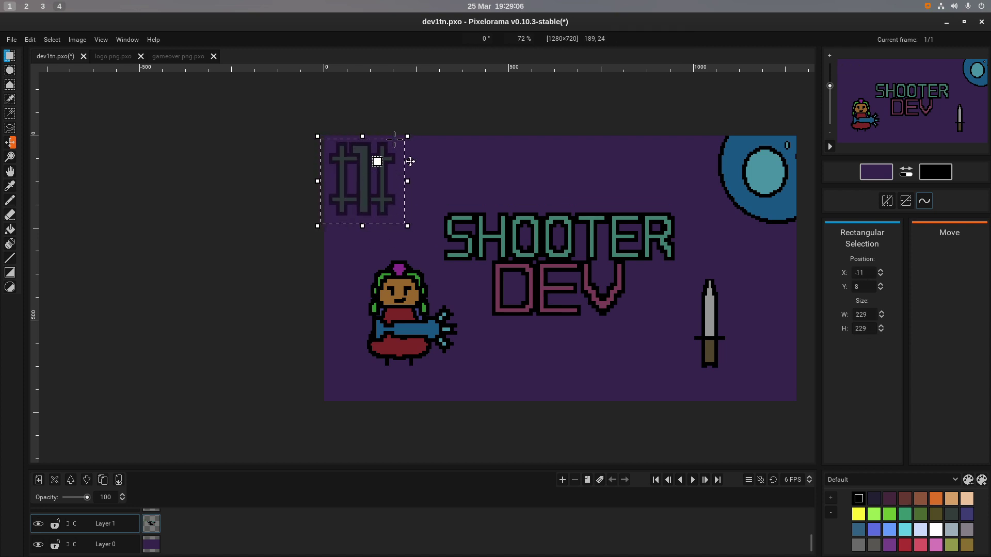
pyautogui.click(406, 115)
# Move the character on the atschar layer slightly down with the Move tool, closer to the canvas's lower edge.
pyautogui.scroll(-2, 399, 157)
pyautogui.scroll(-2, 401, 195)
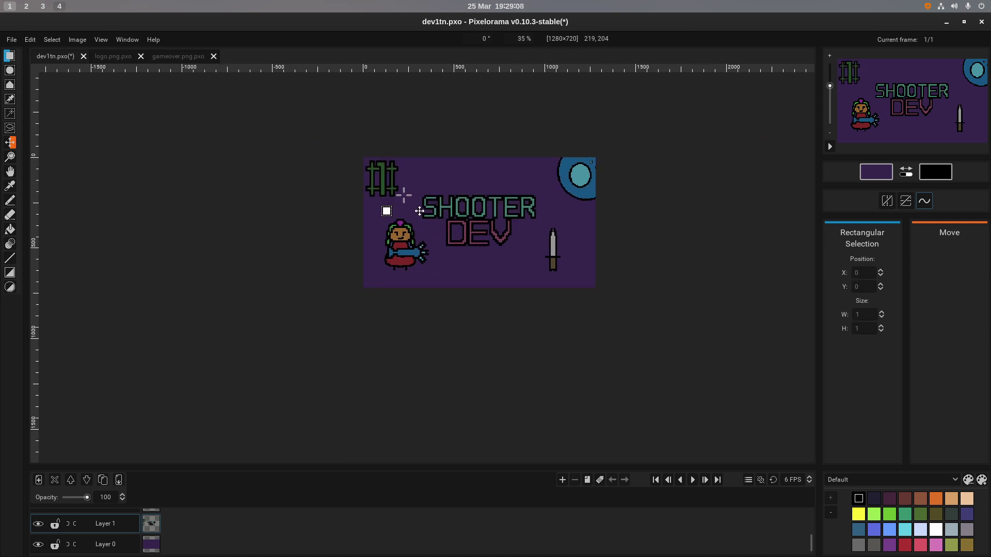
pyautogui.scroll(3, 533, 177)
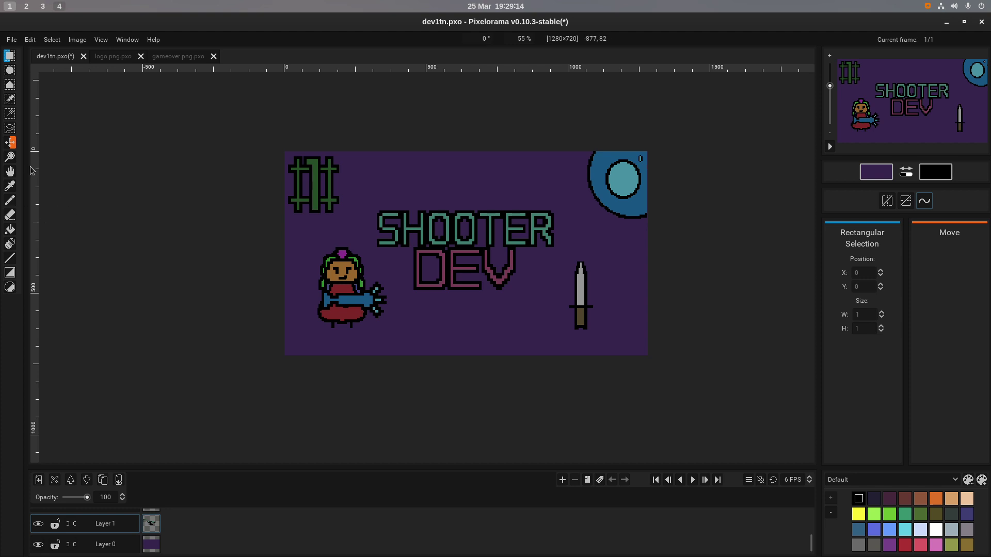
pyautogui.click(14, 141)
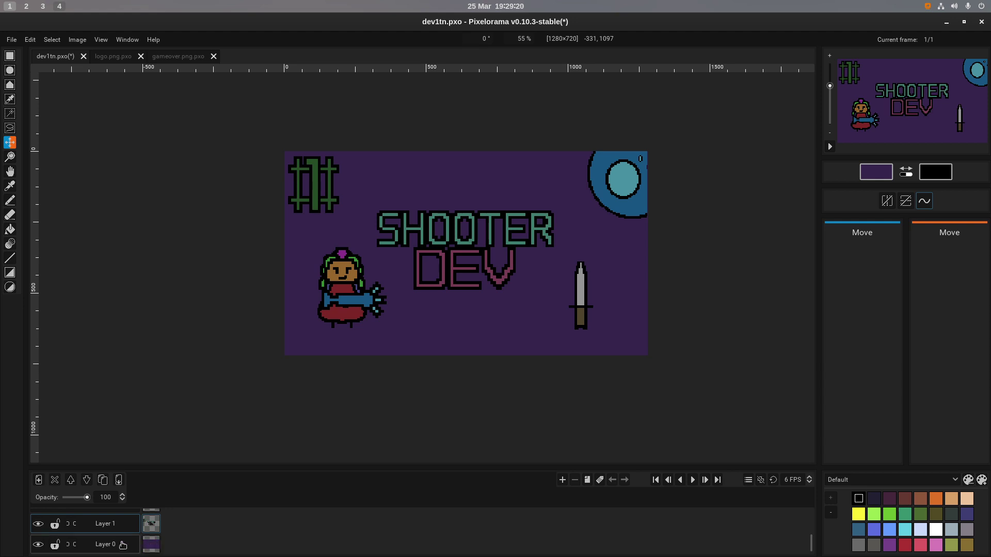
pyautogui.scroll(2, 123, 544)
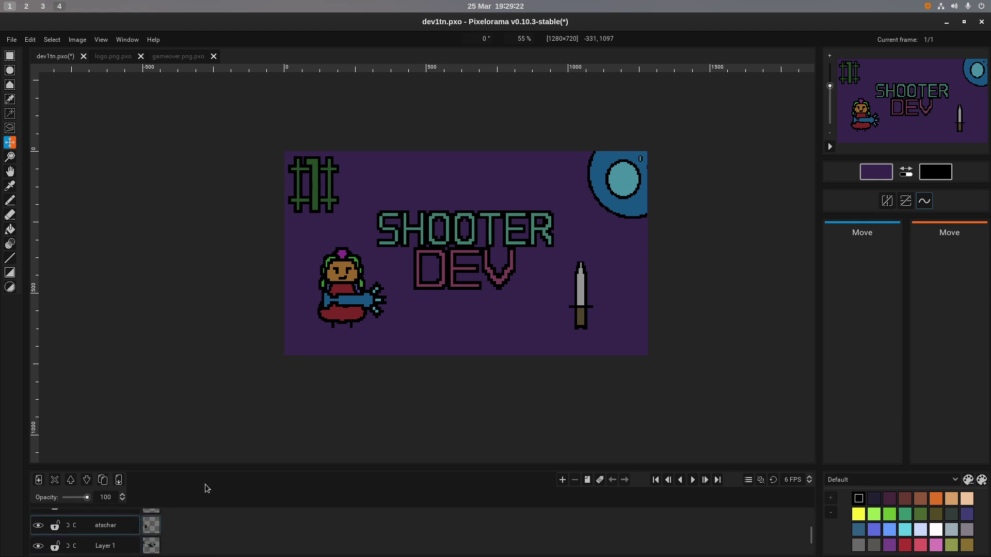
pyautogui.moveTo(329, 321); pyautogui.dragTo(332, 338)
# Move the knife on the knife layer down towards the canvas's lower edge, with its handle about level with the character's feet.
pyautogui.click(158, 515)
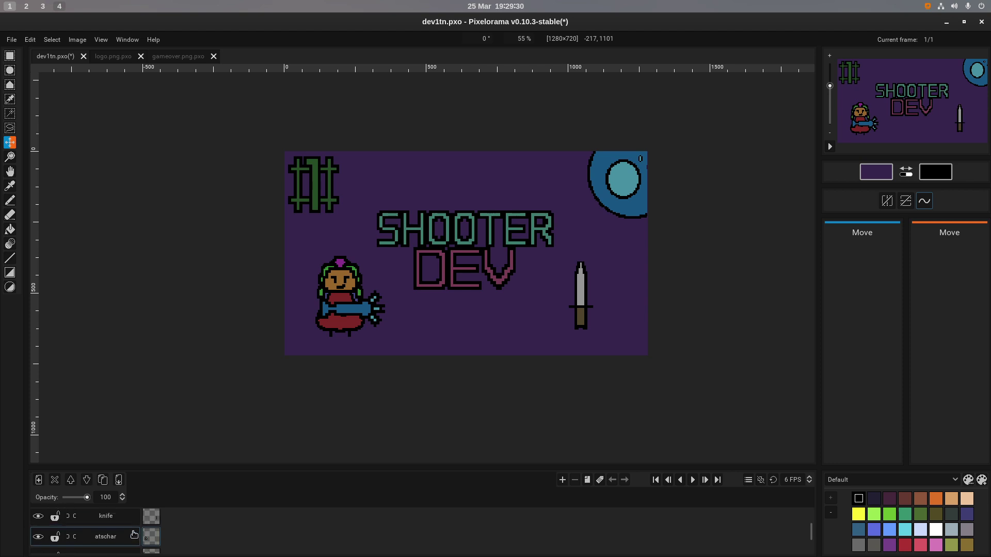
pyautogui.moveTo(565, 330); pyautogui.dragTo(566, 360)
pyautogui.scroll(-5, 566, 360)
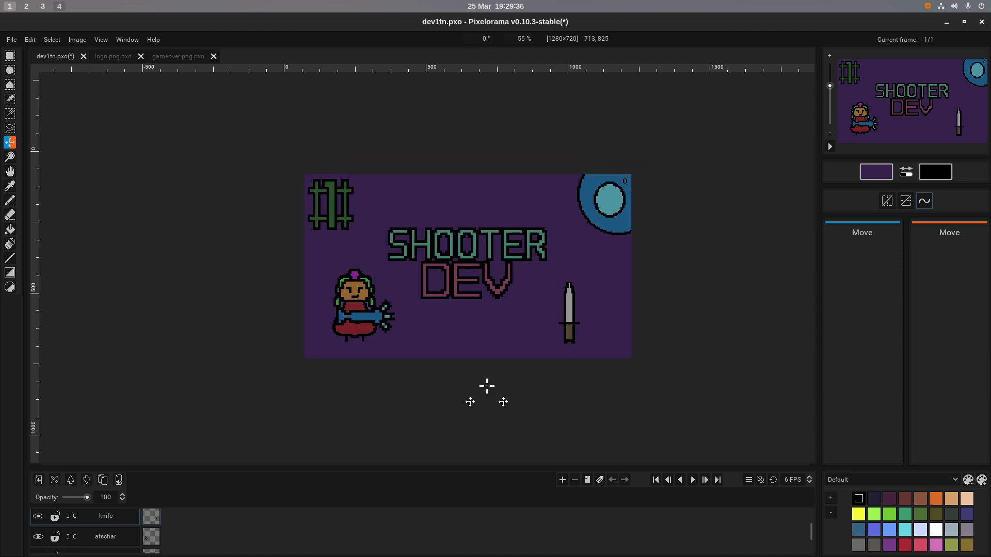
pyautogui.scroll(2, 543, 373)
pyautogui.scroll(4, 543, 373)
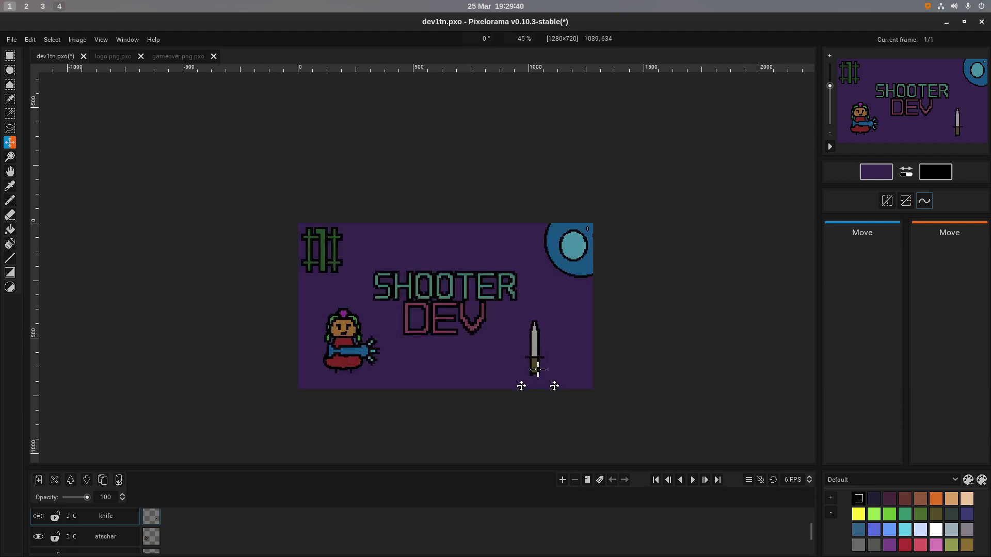
pyautogui.scroll(-4, 534, 393)
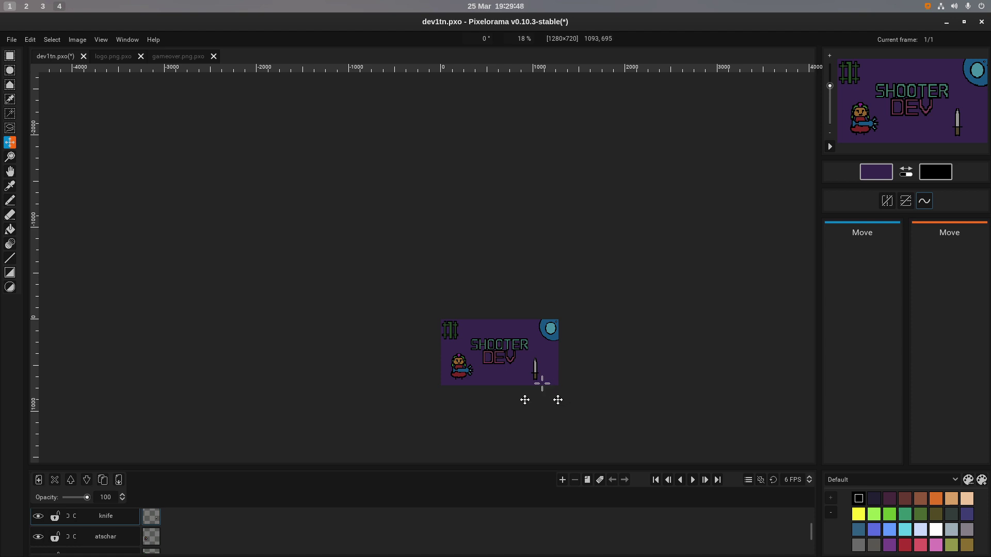
pyautogui.scroll(5, 542, 383)
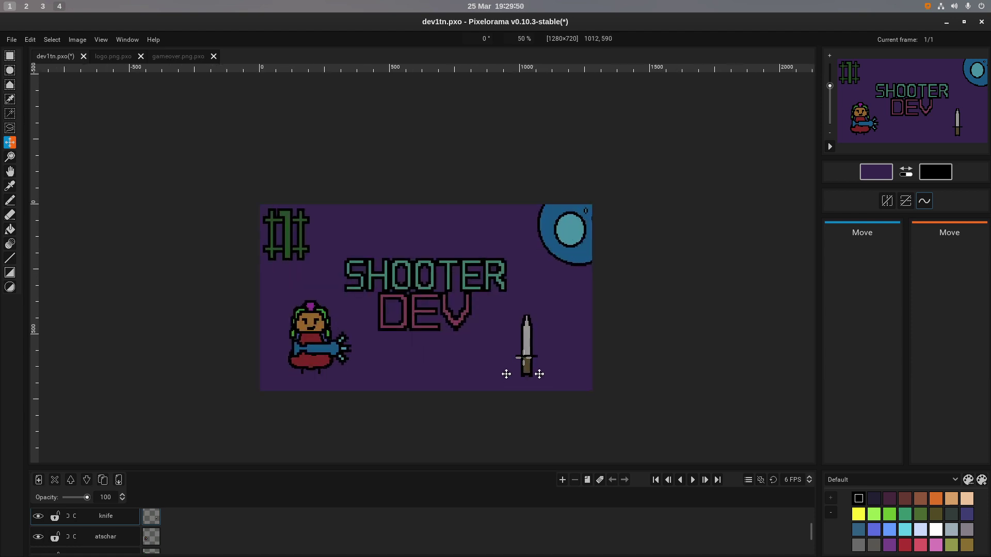
pyautogui.scroll(-4, 525, 358)
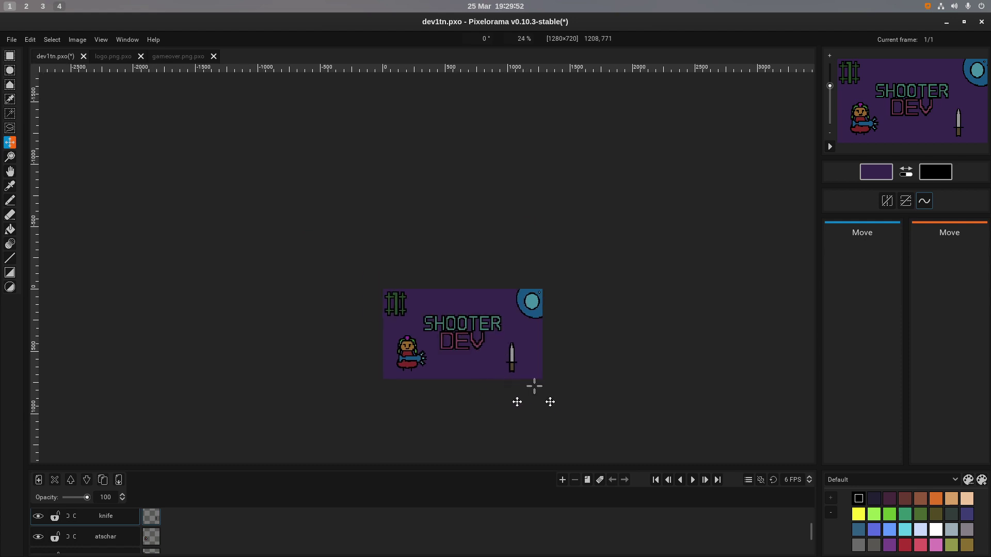
pyautogui.scroll(4, 514, 359)
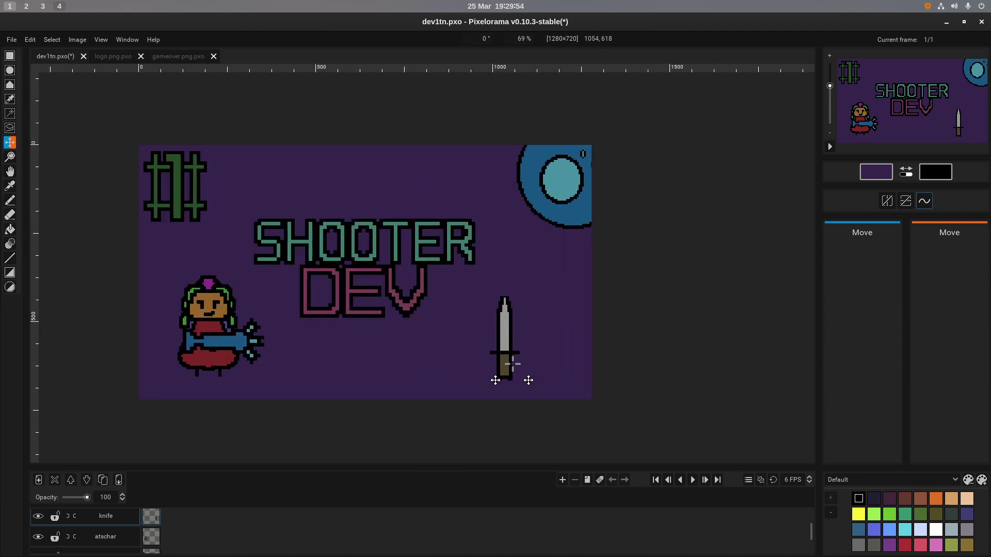
pyautogui.scroll(-5, 516, 364)
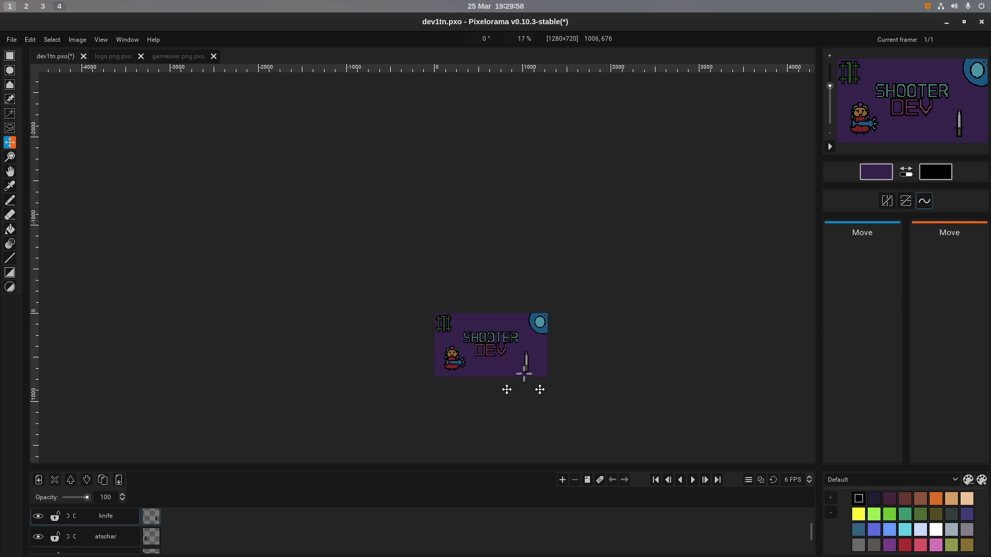
# Move the knife from the canvas's lower right onto the #1 in the upper-left corner.
pyautogui.scroll(3, 524, 374)
pyautogui.moveTo(523, 373); pyautogui.dragTo(350, 288)
pyautogui.scroll(-2, 529, 302)
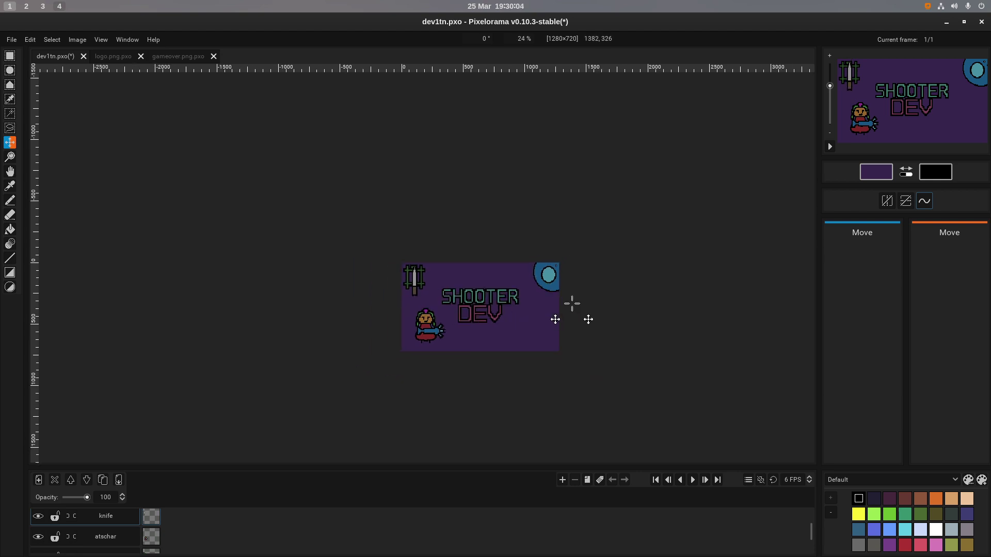
# On Layer 1, select the #1 with a 239 × 289 px rectangle, move the selection to X 1048, Y 486, and apply it by clearing the selection.
pyautogui.scroll(-5, 116, 525)
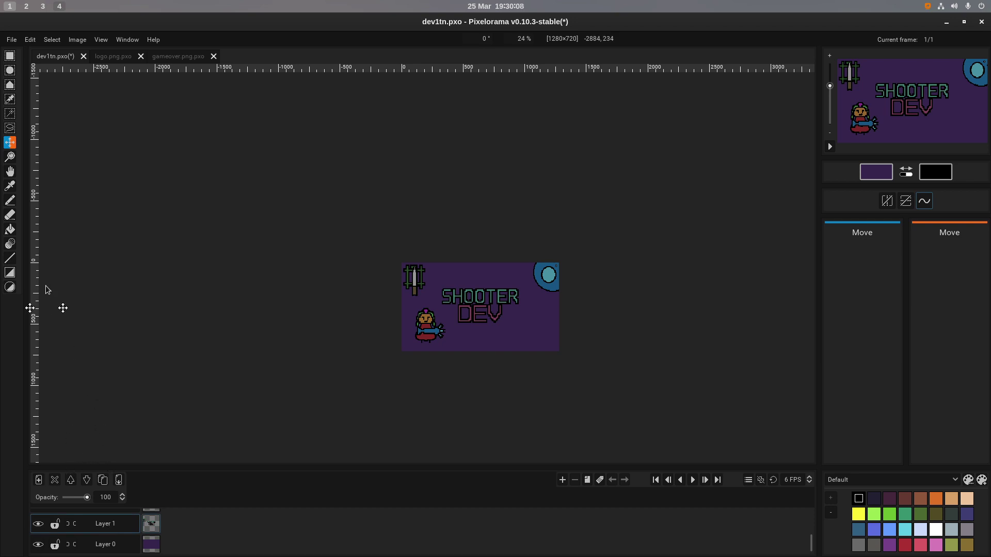
pyautogui.click(10, 56)
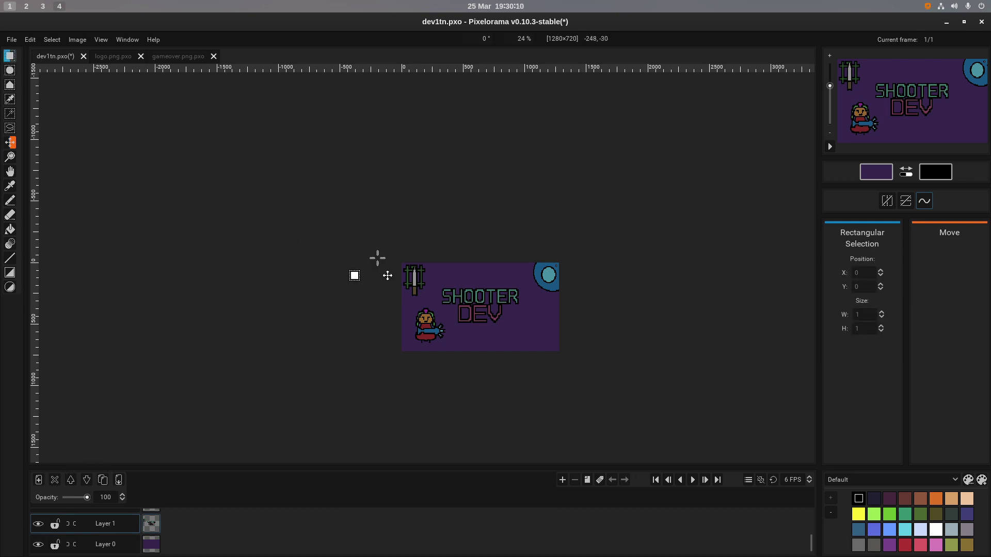
pyautogui.moveTo(382, 259); pyautogui.dragTo(564, 358)
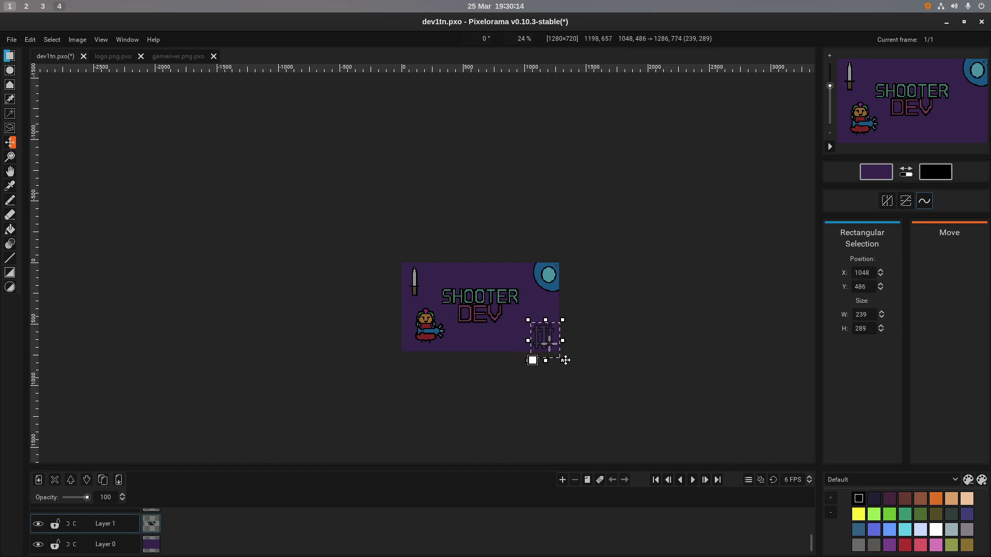
pyautogui.click(615, 327)
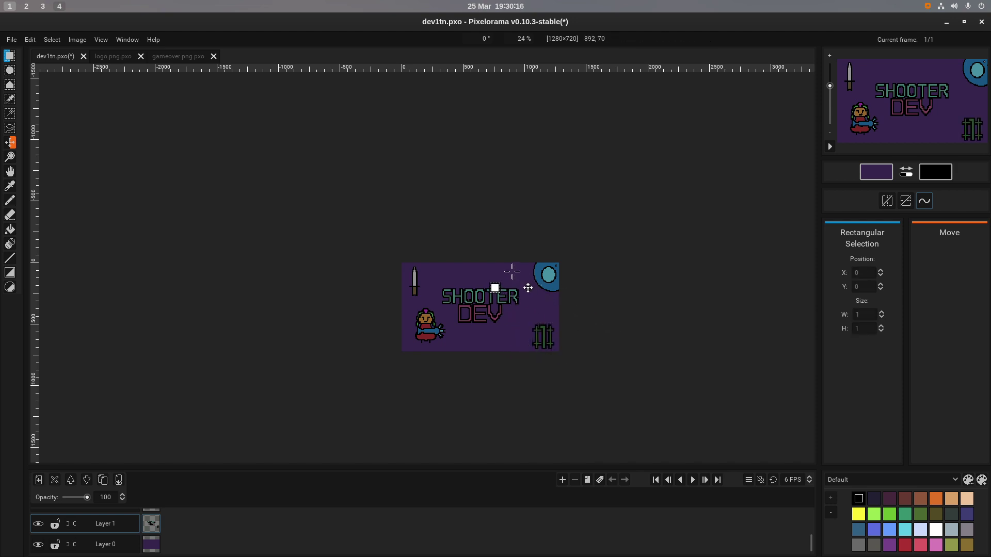
# Select the #1 again and move it slightly up and left, away from the canvas's lower-right corner, clearing the selection to apply it.
pyautogui.scroll(1, 554, 347)
pyautogui.scroll(1, 554, 347)
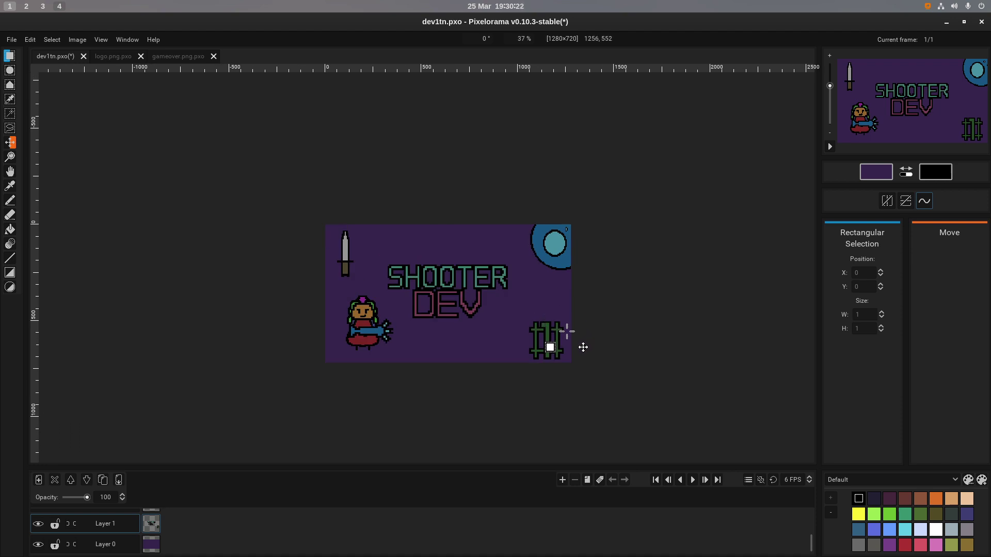
pyautogui.moveTo(514, 313); pyautogui.dragTo(546, 339)
pyautogui.click(633, 322)
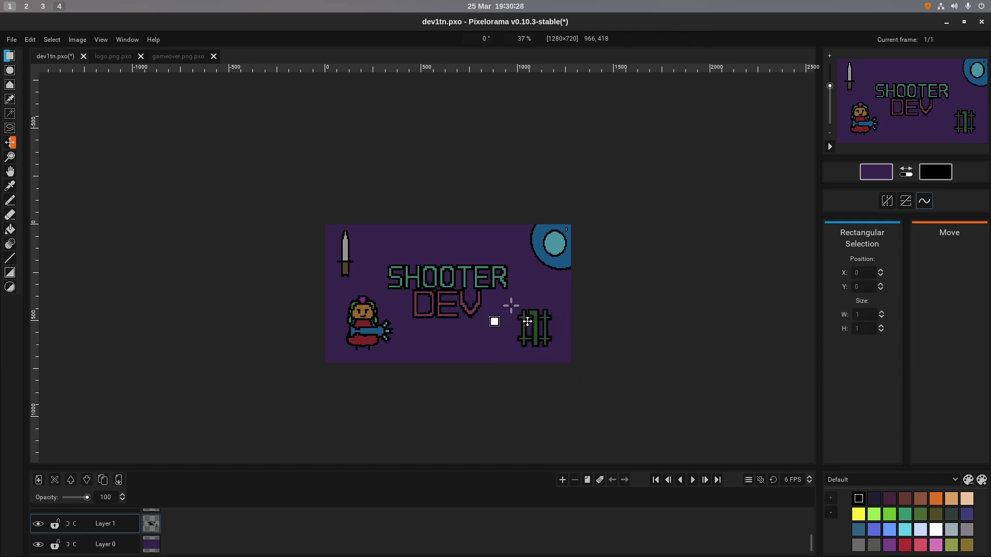
# Move the knife on the knife layer slightly down and right with the Move tool, away from the canvas's upper-left corner.
pyautogui.scroll(2, 114, 538)
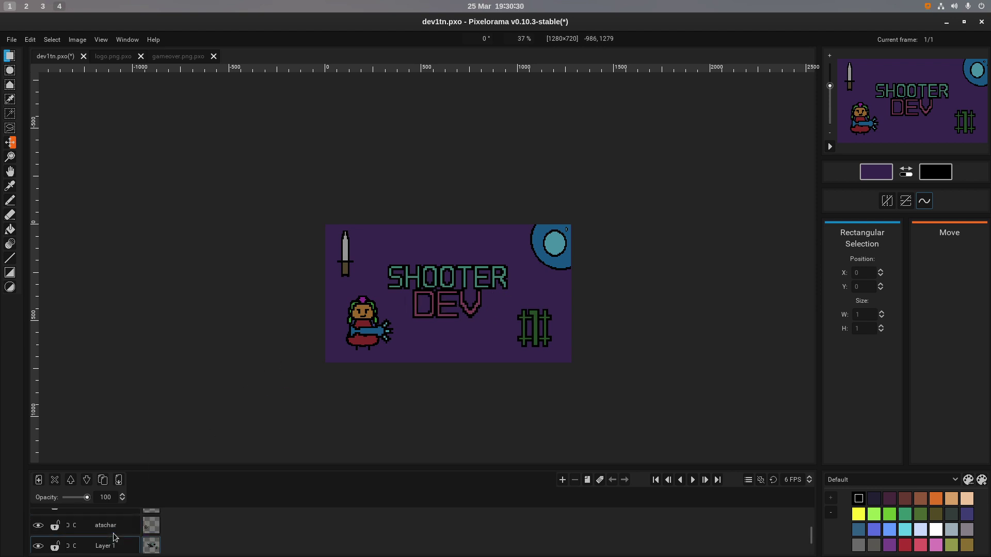
pyautogui.scroll(2, 114, 537)
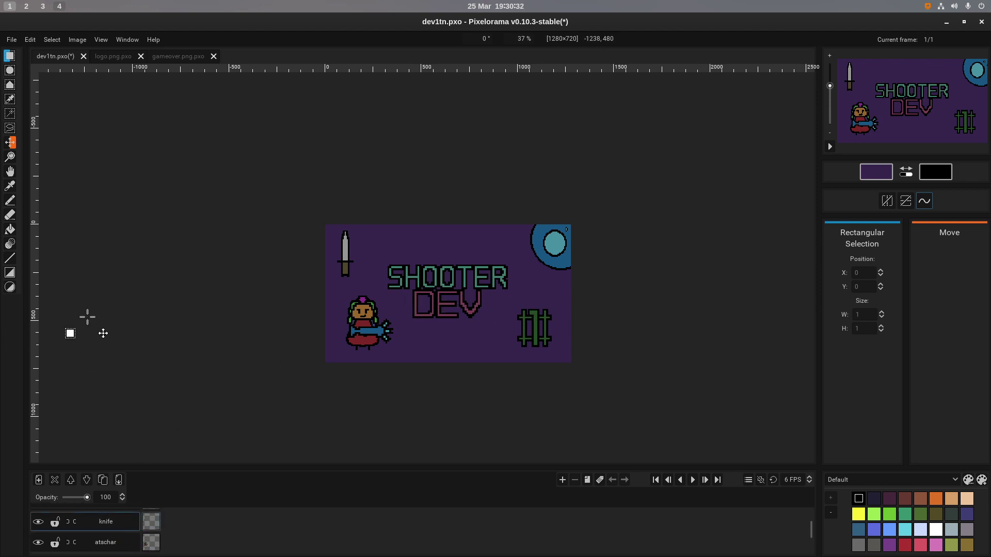
pyautogui.click(14, 148)
pyautogui.moveTo(310, 259); pyautogui.dragTo(326, 269)
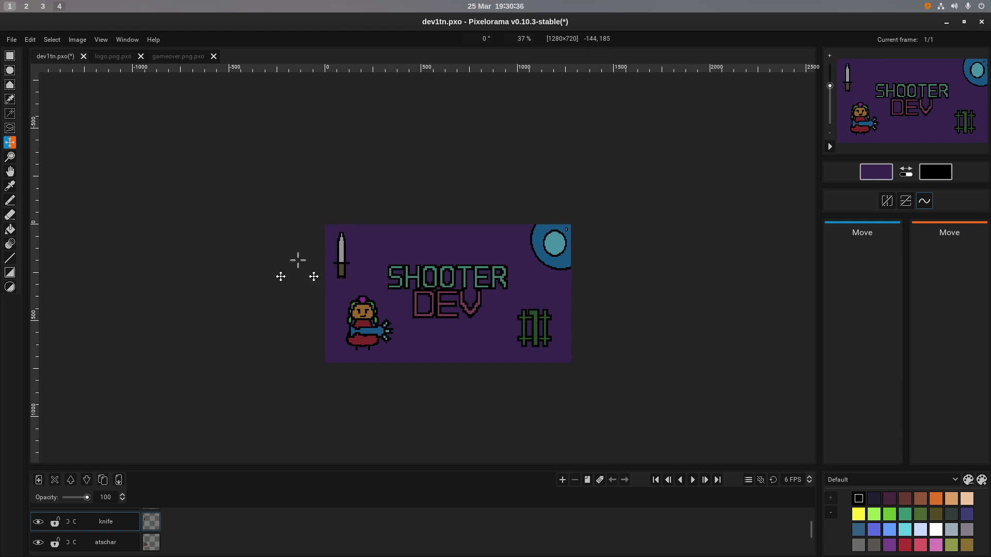
pyautogui.scroll(-1, 351, 256)
pyautogui.moveTo(348, 256); pyautogui.dragTo(356, 260)
pyautogui.scroll(-1, 282, 262)
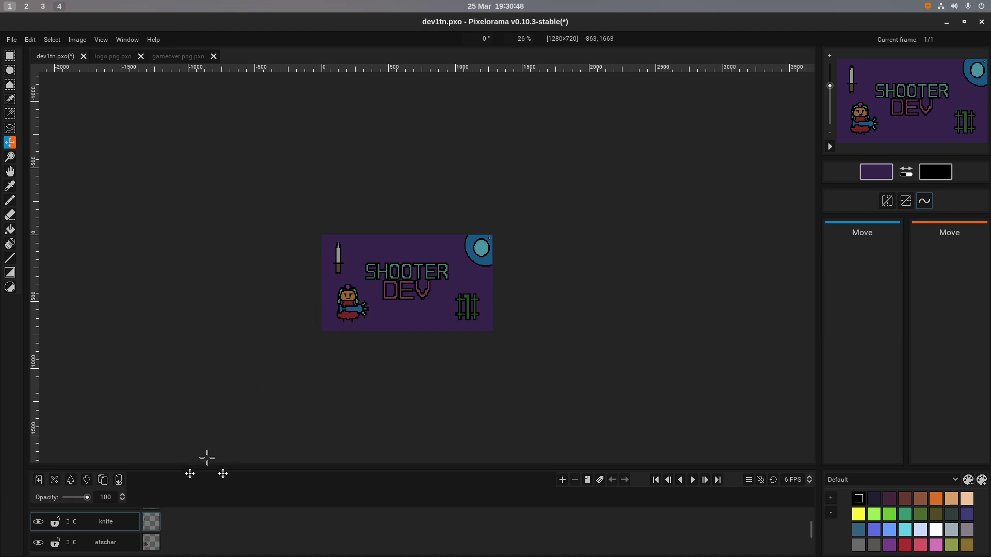
# On Layer 1, select the #1 with a 240 × 279 px rectangle, move the selection to X 941, Y 404, and apply it by clearing the selection.
pyautogui.scroll(2, 113, 538)
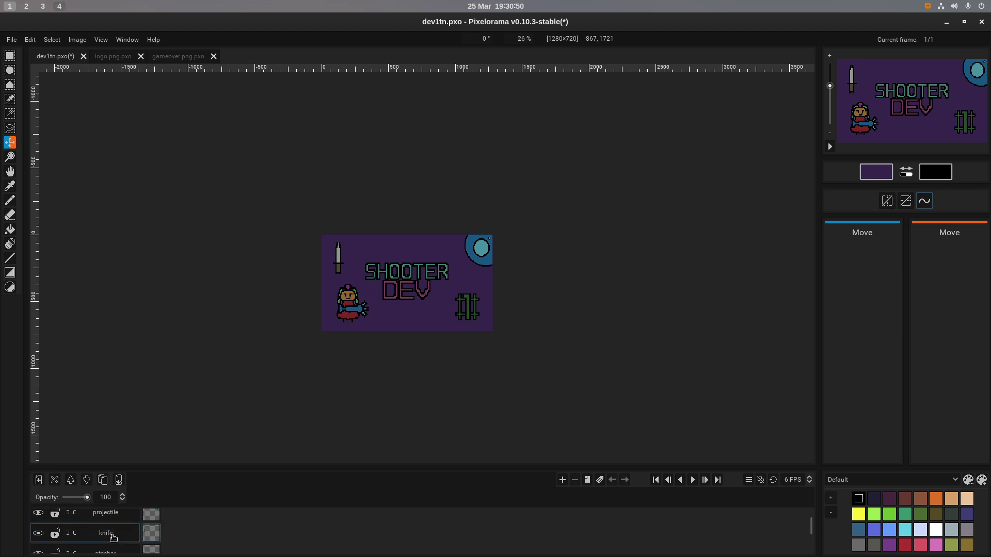
pyautogui.scroll(-5, 113, 538)
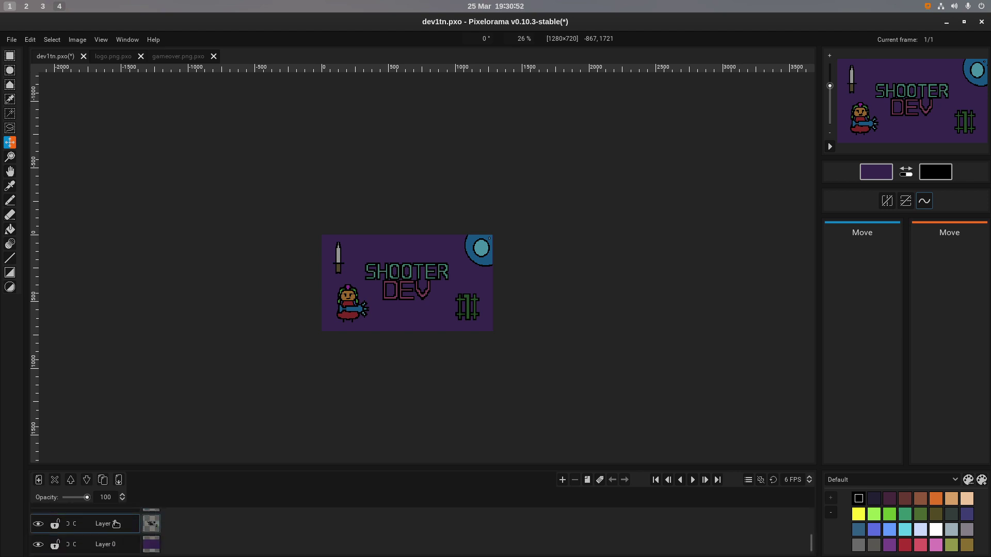
pyautogui.click(10, 55)
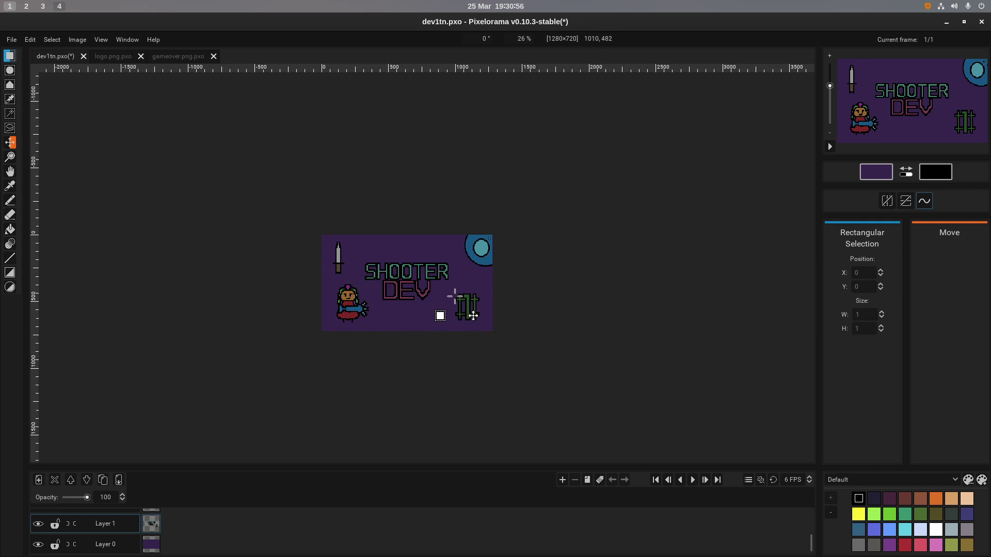
pyautogui.moveTo(452, 289); pyautogui.dragTo(481, 332)
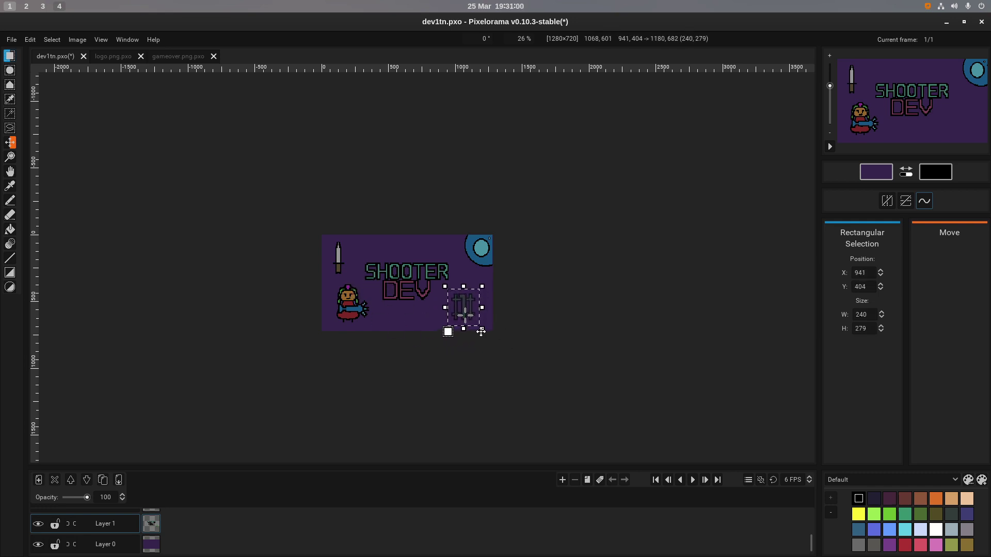
pyautogui.click(559, 303)
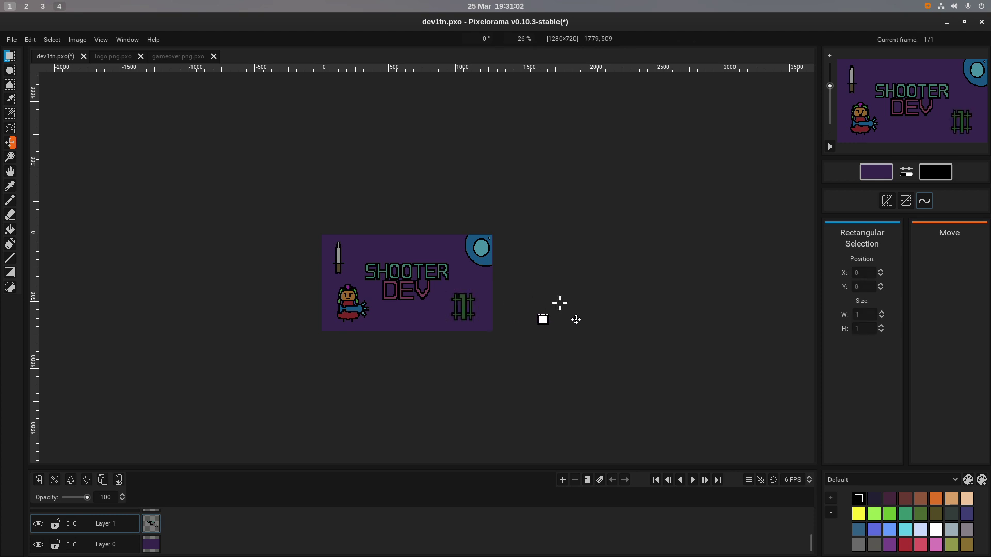
# Select the #1 with a 189 × 281 px rectangle, move the selection to X 960, Y 408, and apply it by clearing the selection.
pyautogui.scroll(2, 422, 300)
pyautogui.moveTo(466, 283); pyautogui.dragTo(490, 322)
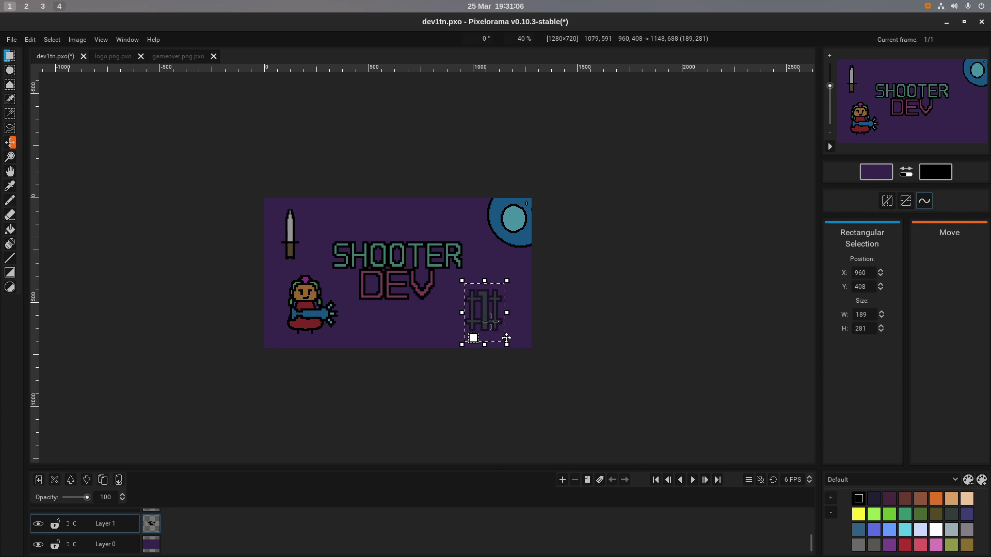
pyautogui.click(568, 323)
# Select the #1 with a 260 × 271 px rectangle, move the selection to X 916, Y 424, and apply it by clearing the selection.
pyautogui.scroll(-2, 522, 291)
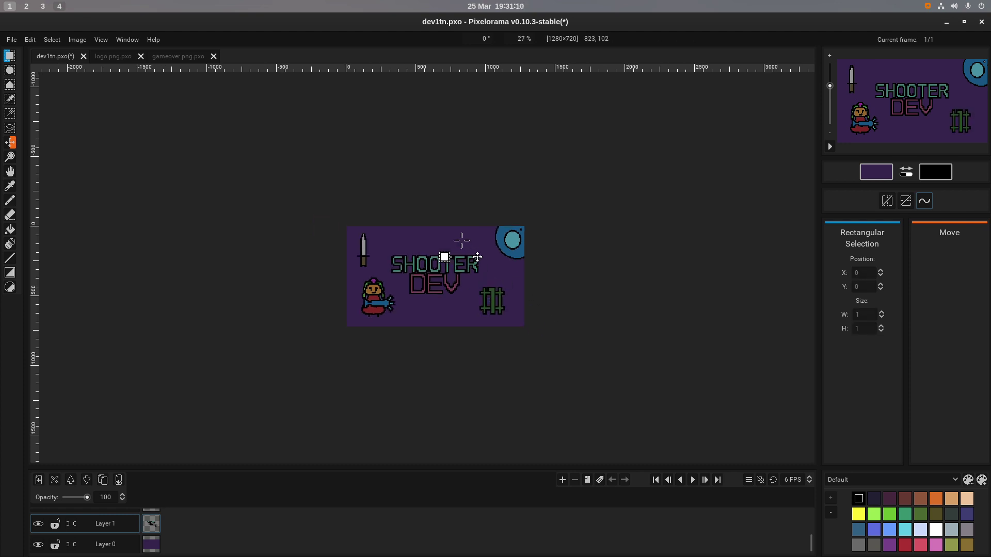
pyautogui.moveTo(472, 284); pyautogui.dragTo(498, 313)
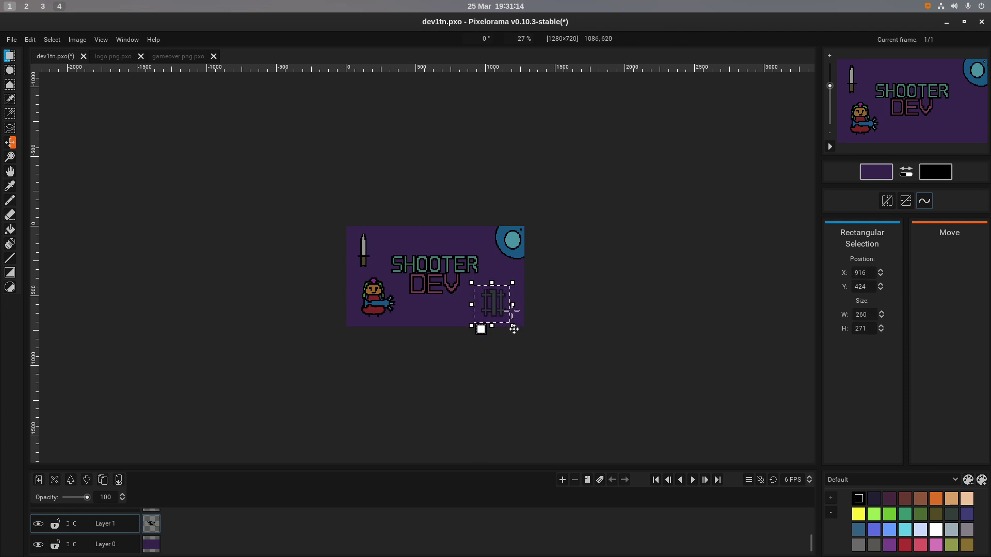
pyautogui.click(582, 294)
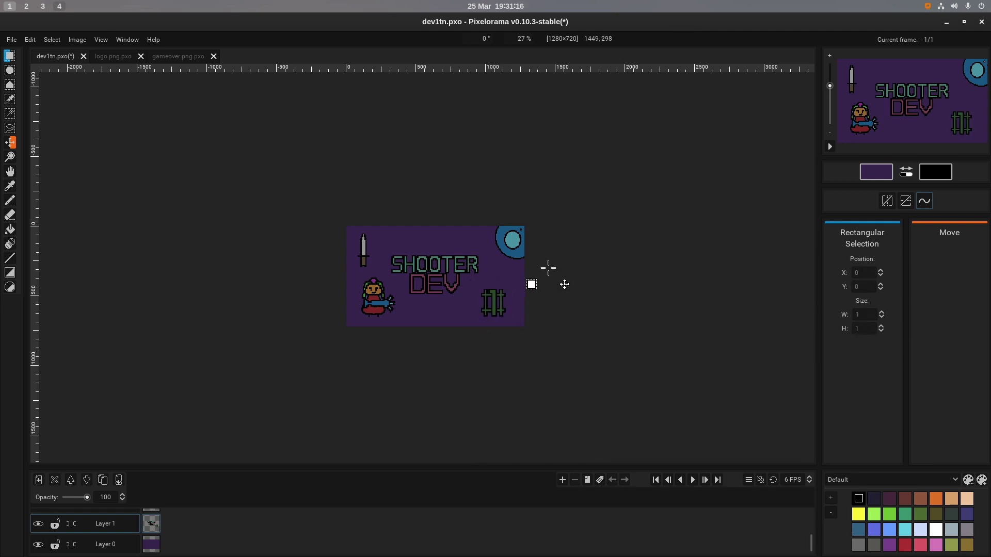
# Check the layout at several zoom levels, select the #1 and move it slightly left, closer to DEV, clearing the selection to apply it.
pyautogui.scroll(1, 428, 276)
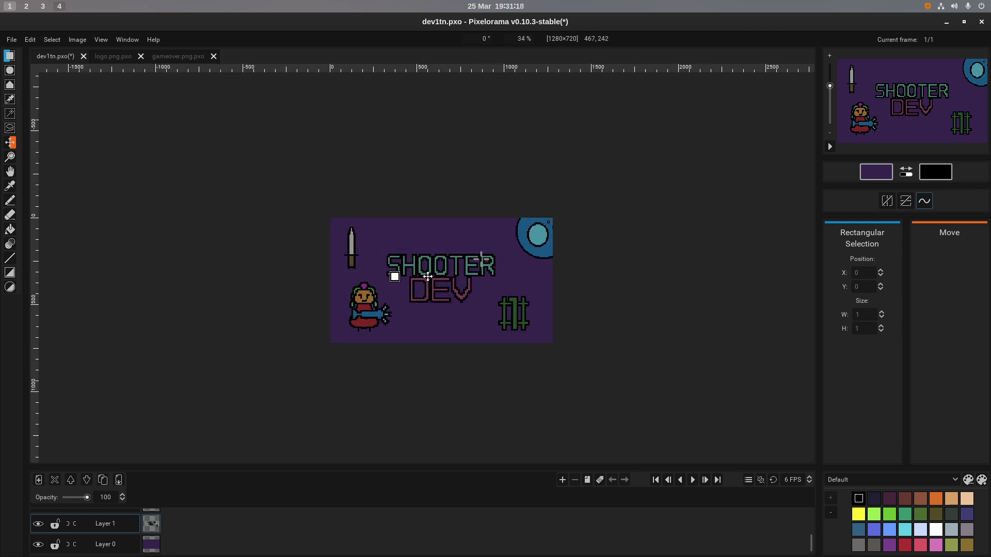
pyautogui.scroll(1, 473, 282)
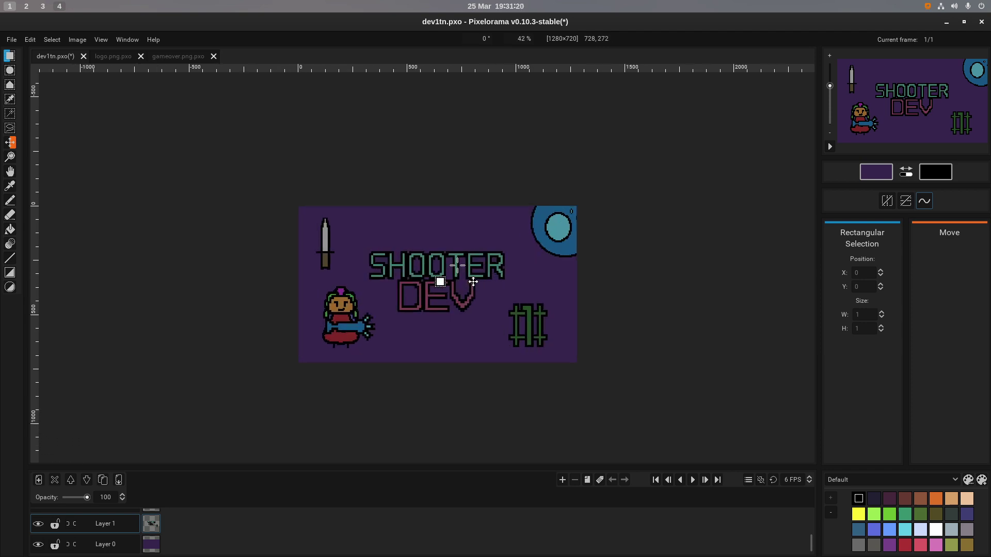
pyautogui.scroll(1, 507, 359)
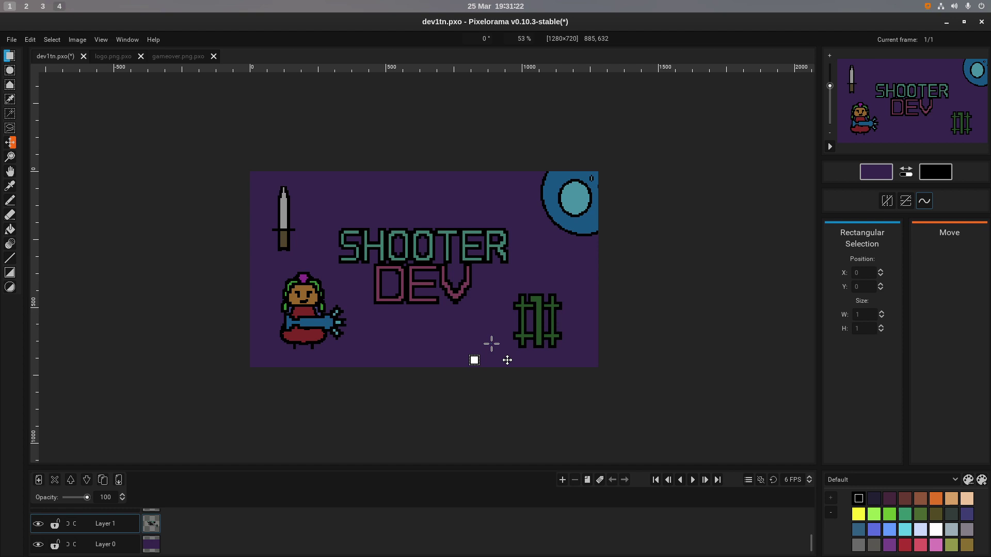
pyautogui.scroll(-2, 507, 359)
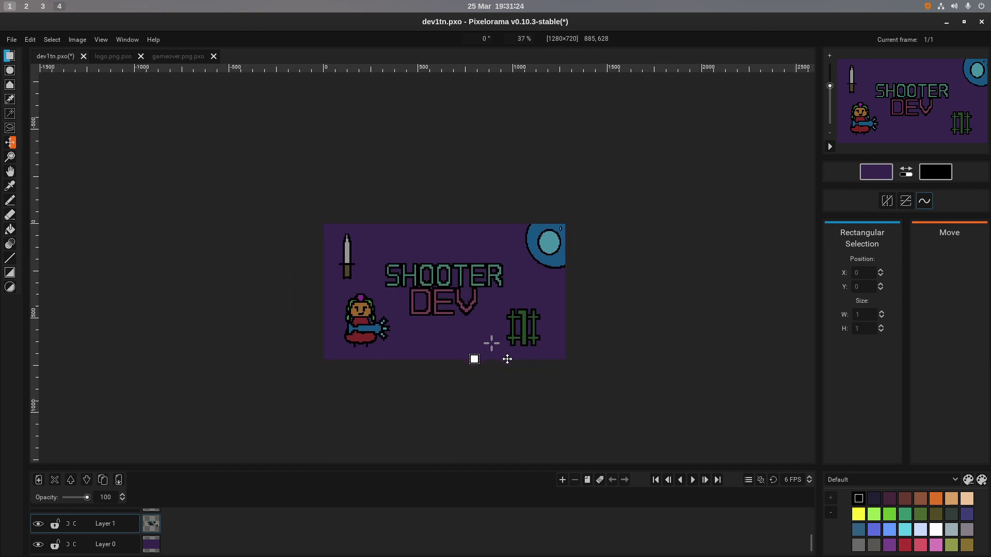
pyautogui.scroll(2, 532, 359)
pyautogui.scroll(-2, 532, 360)
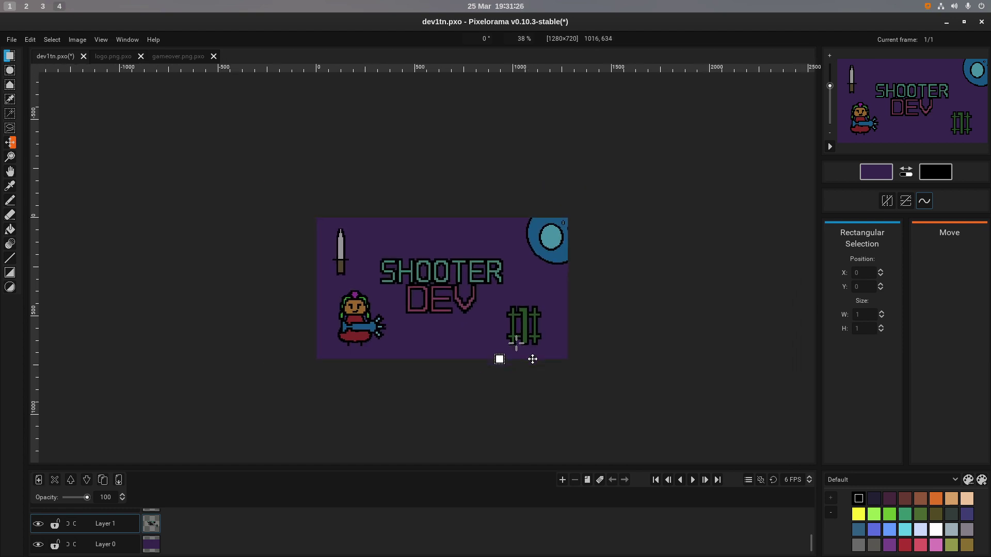
pyautogui.scroll(-5, 516, 342)
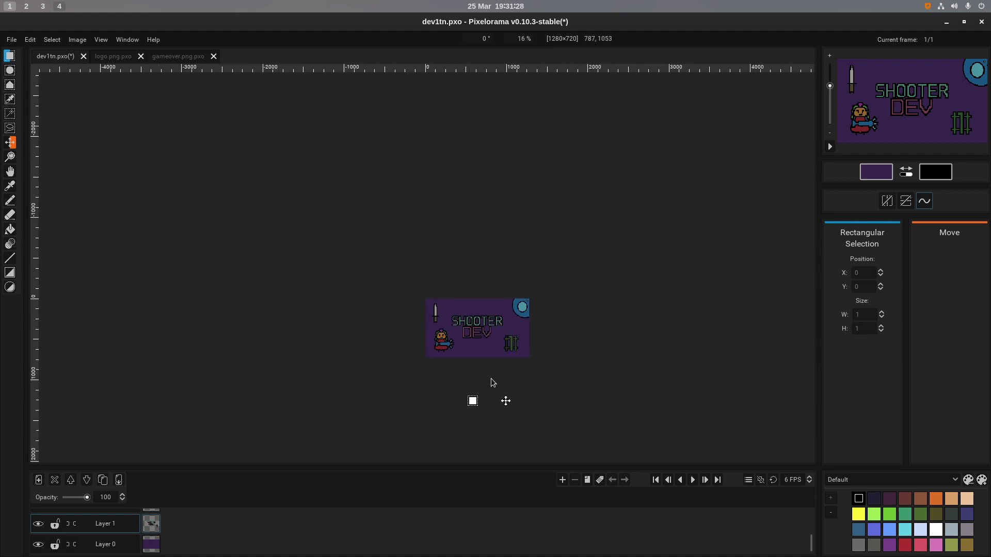
pyautogui.moveTo(500, 329); pyautogui.dragTo(528, 363)
pyautogui.click(590, 332)
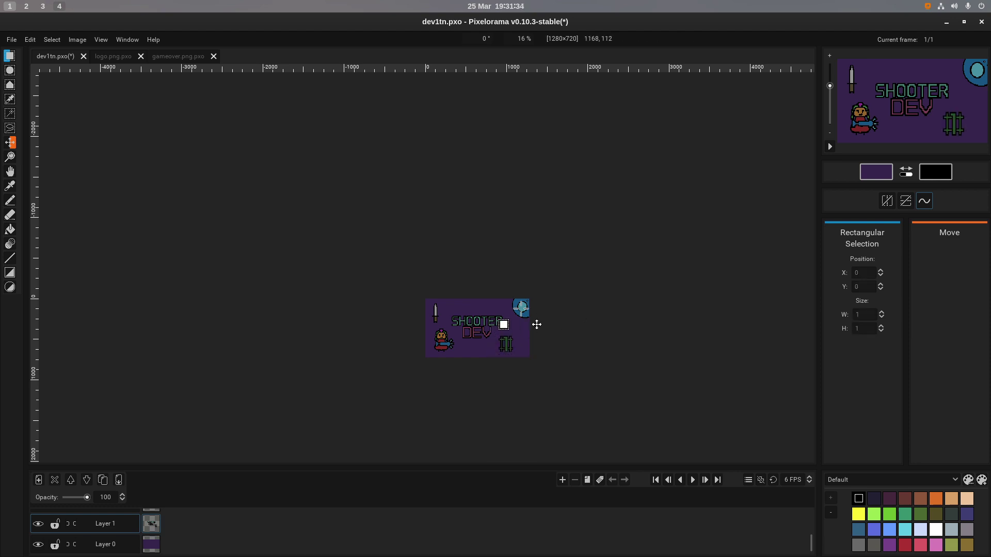
# Try the #1 with its 239 × 256 px selection at X 860, Y 429, and undo that move.
pyautogui.scroll(4, 511, 361)
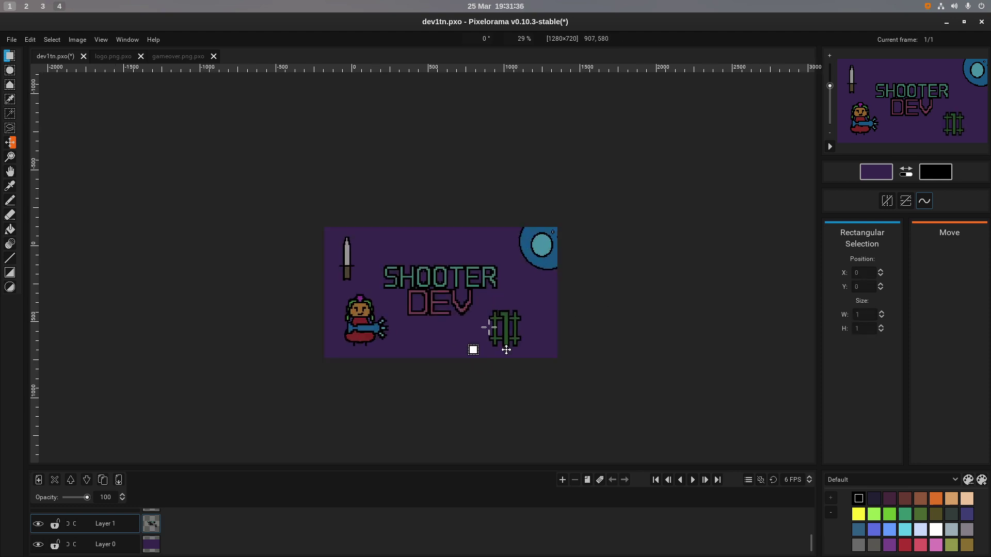
pyautogui.moveTo(488, 302); pyautogui.dragTo(530, 350)
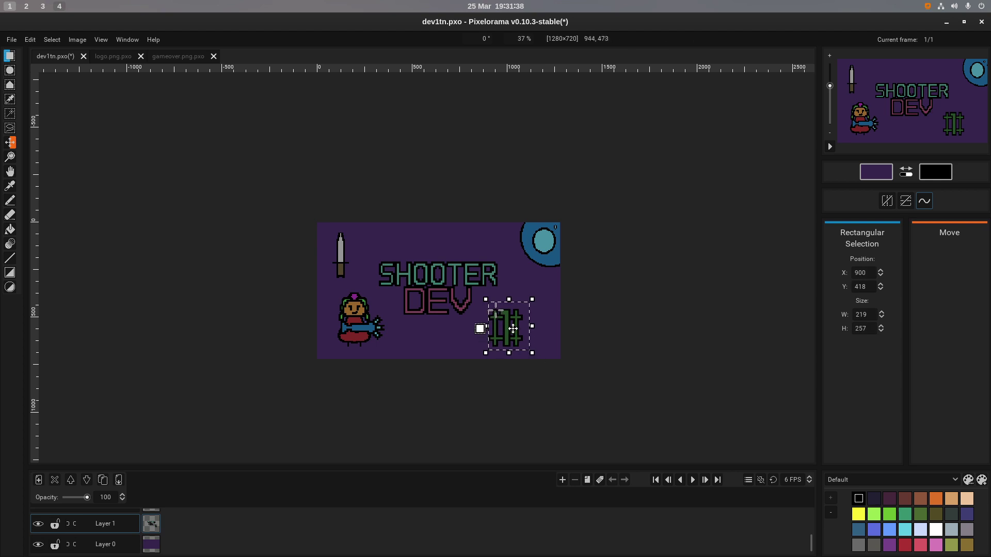
pyautogui.moveTo(482, 304); pyautogui.dragTo(504, 338)
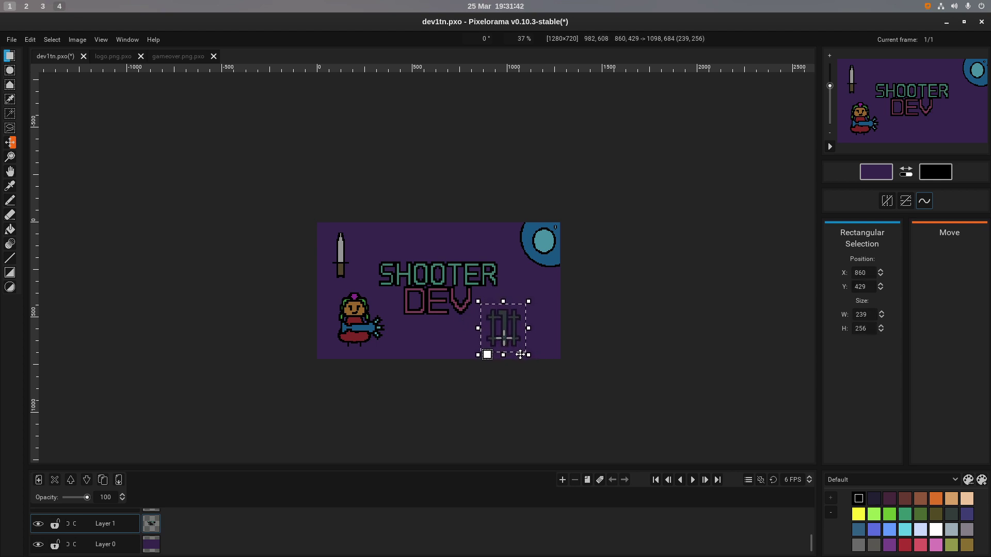
pyautogui.click(615, 327)
pyautogui.scroll(-3, 551, 332)
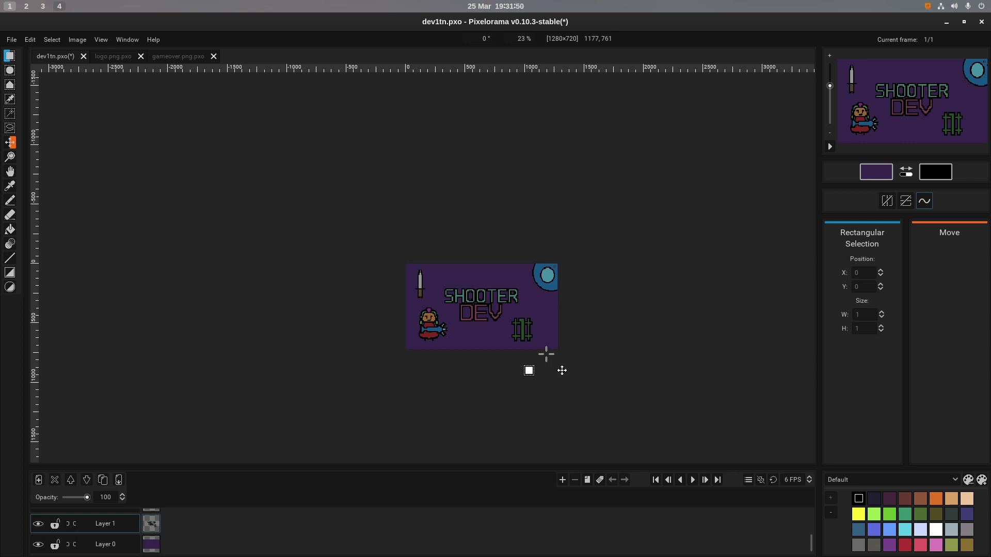
pyautogui.hotkey('ctrl', 'y')
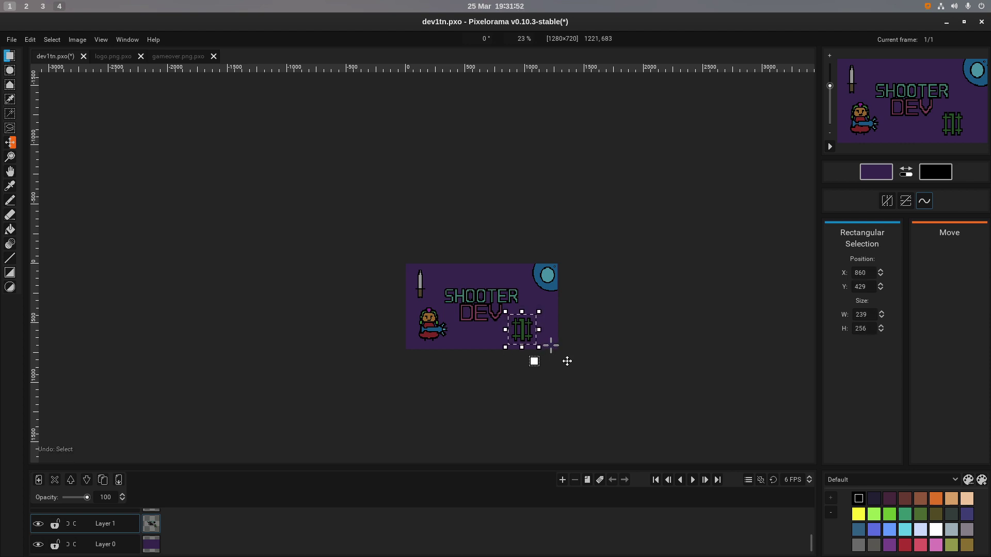
pyautogui.hotkey('ctrl', 'z')
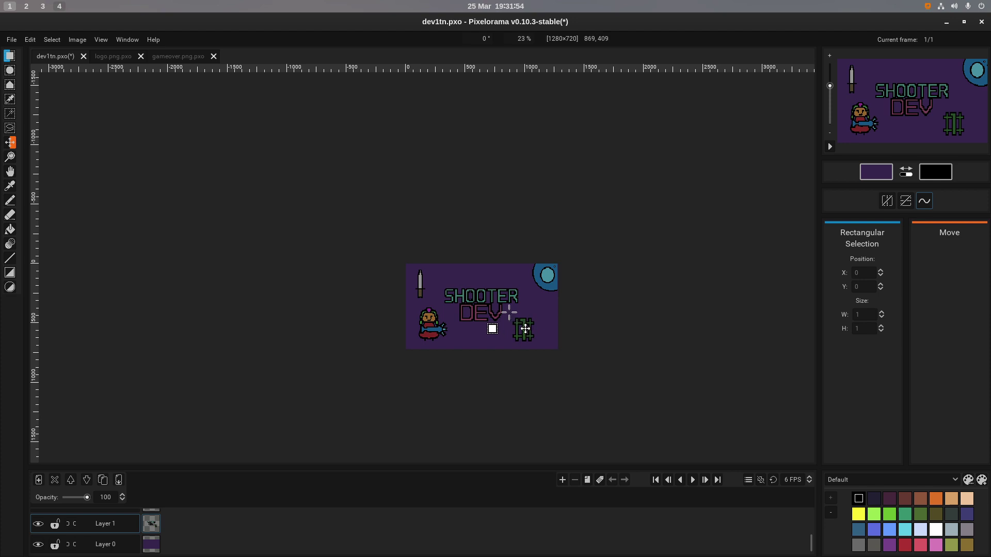
# Select the #1 with a 253 × 257 px rectangle, move the selection to X 917, Y 396, and apply it by clearing the selection.
pyautogui.moveTo(514, 305); pyautogui.dragTo(547, 345)
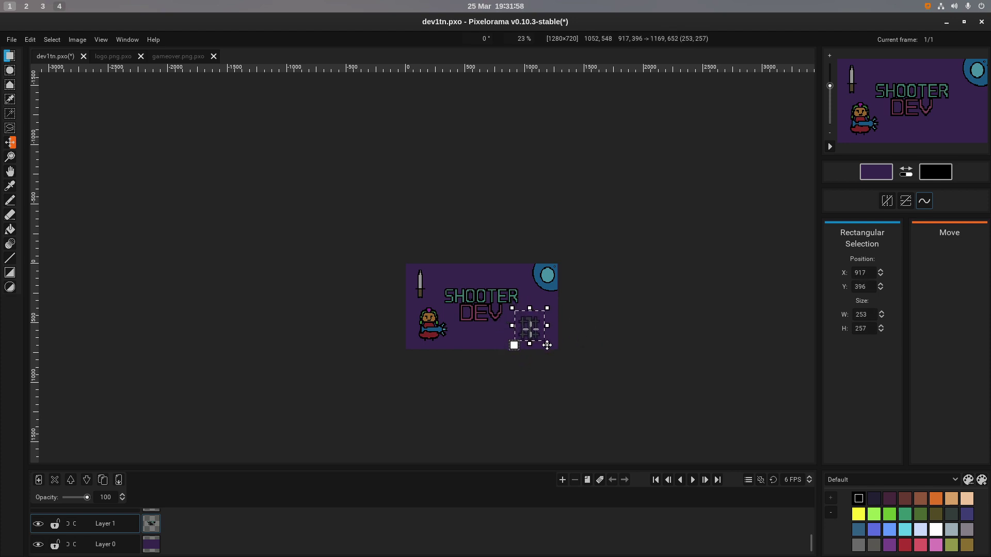
pyautogui.click(564, 360)
# Select the #1 with a rectangular selection, move it slightly left toward DEV, and clear the selection to apply it.
pyautogui.scroll(-2, 565, 362)
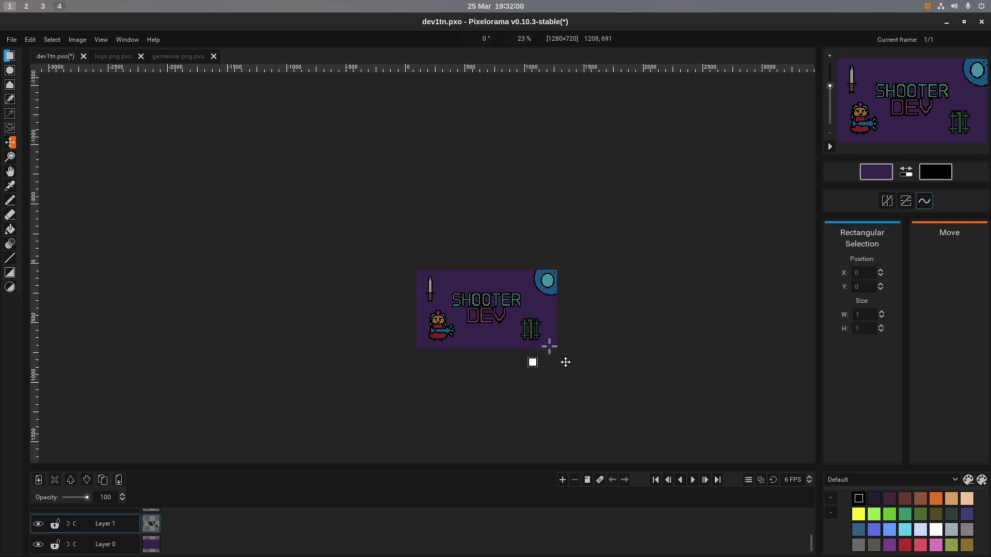
pyautogui.scroll(2, 549, 346)
pyautogui.moveTo(514, 309); pyautogui.dragTo(541, 344)
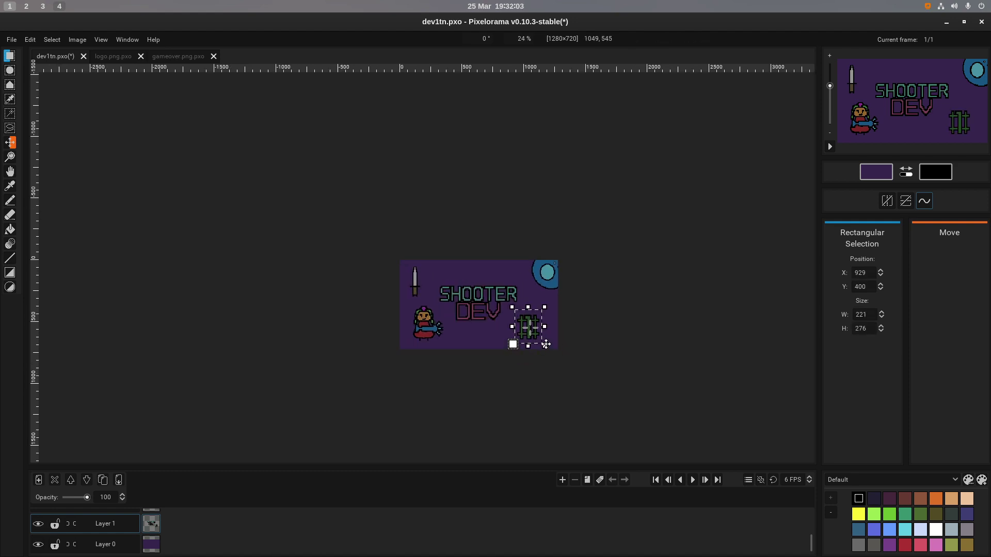
pyautogui.click(603, 320)
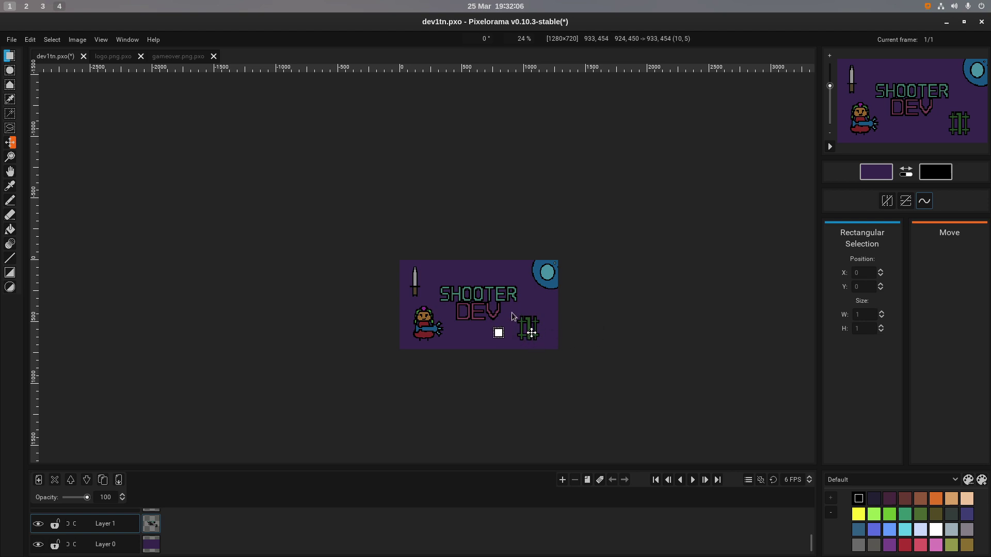
pyautogui.moveTo(514, 314); pyautogui.dragTo(549, 347)
pyautogui.click(597, 325)
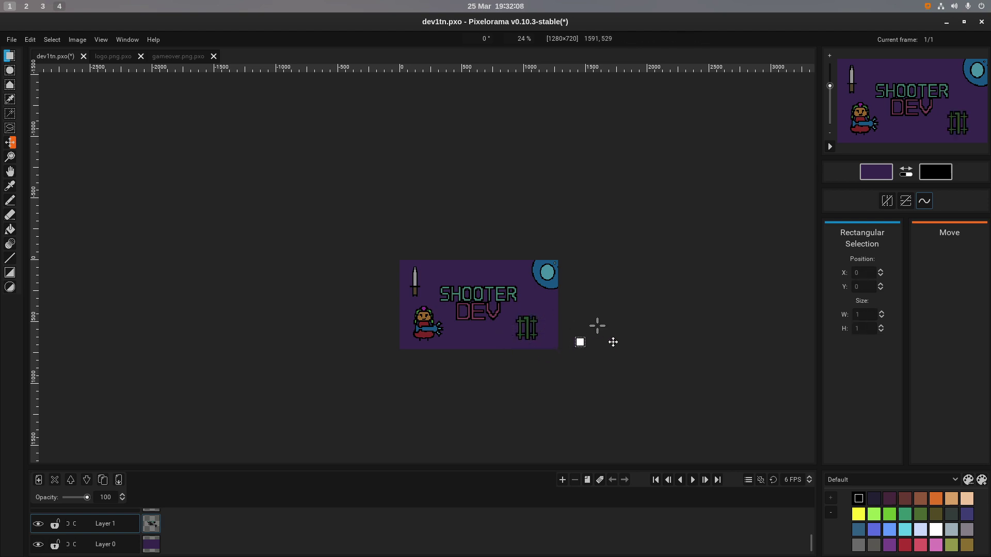
# Check the thumbnail layout at several zoom levels and save the dev1tn.pxo project.
pyautogui.scroll(4, 537, 328)
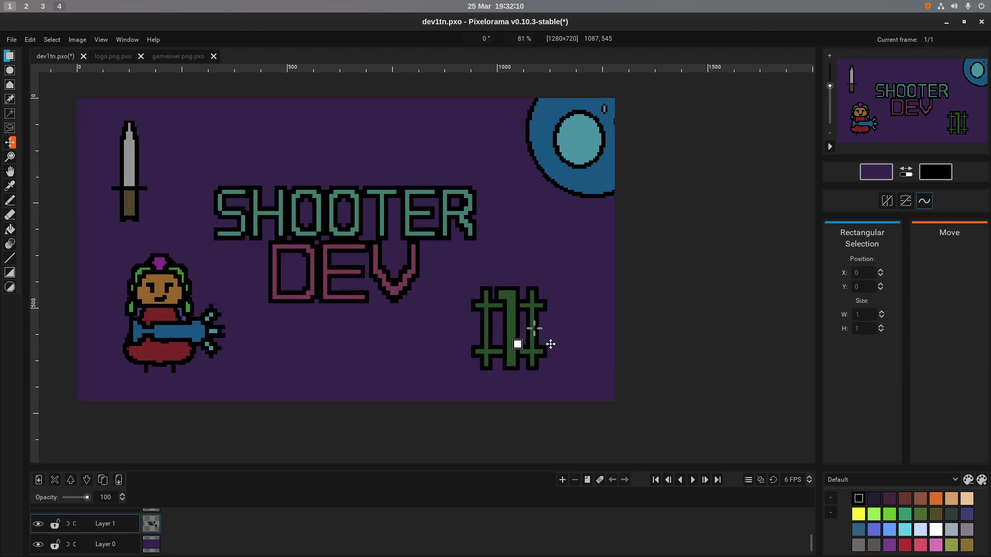
pyautogui.scroll(-2, 537, 328)
pyautogui.scroll(-3, 538, 328)
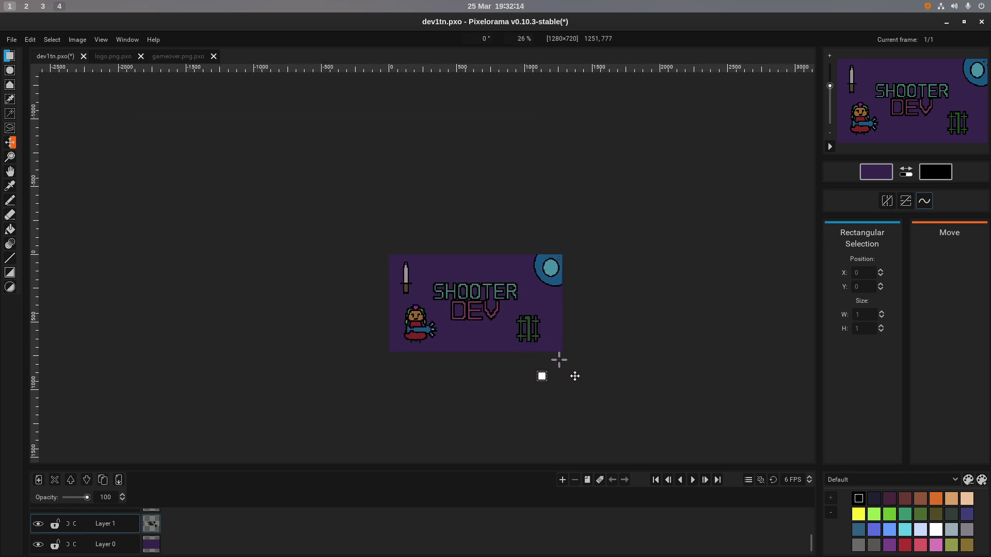
pyautogui.scroll(-3, 533, 328)
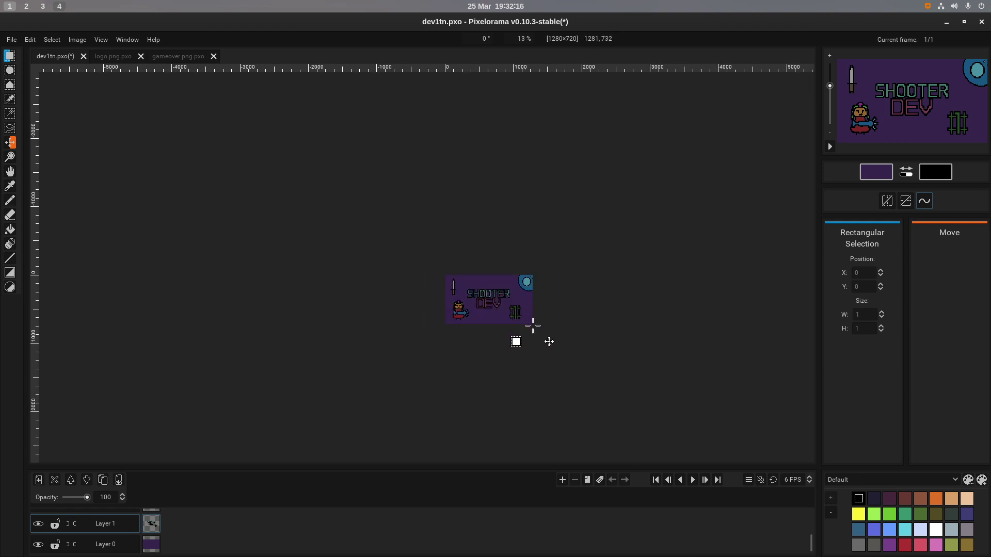
pyautogui.scroll(3, 533, 326)
pyautogui.scroll(1, 431, 282)
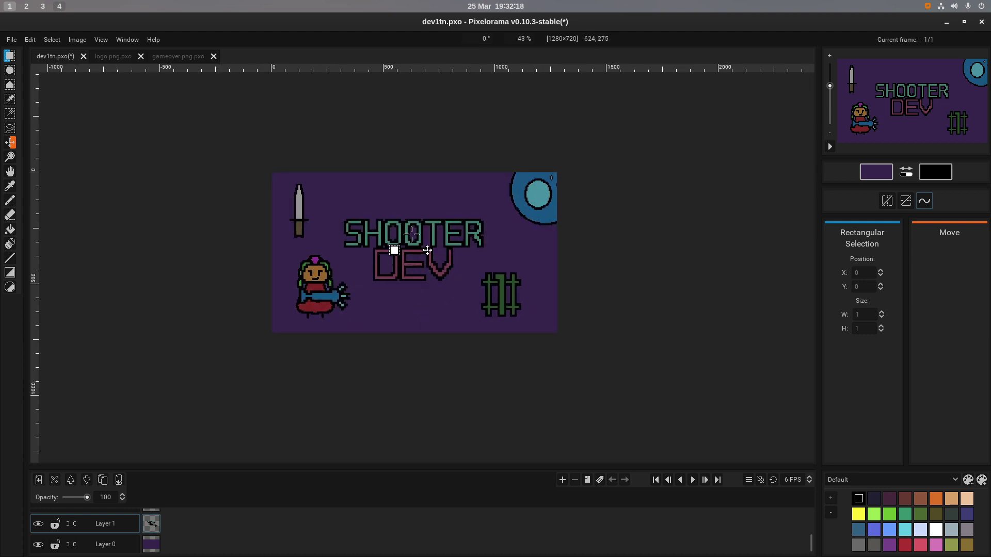
pyautogui.hotkey('ctrl', 's')
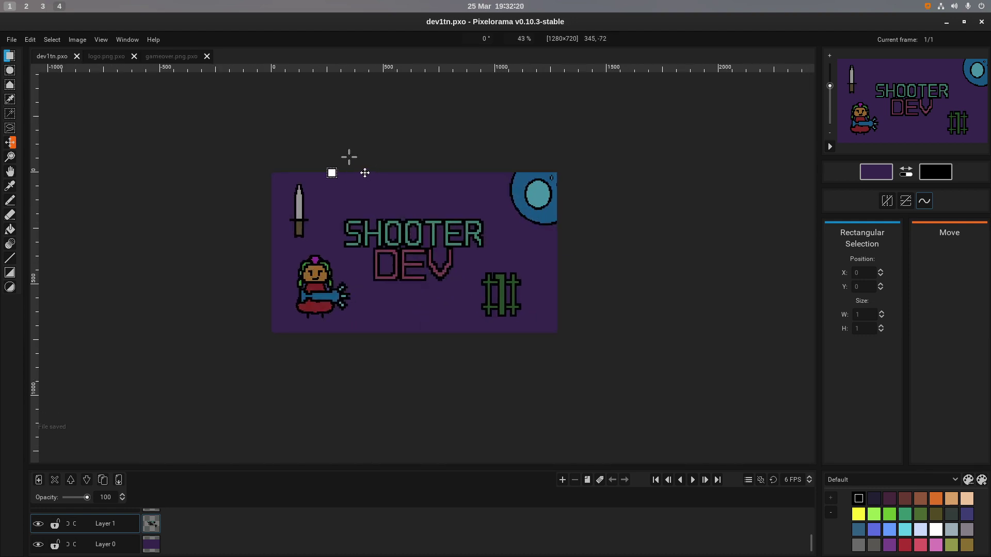
# Switch to OBS and stop the live stream.
pyautogui.scroll(-2, 343, 154)
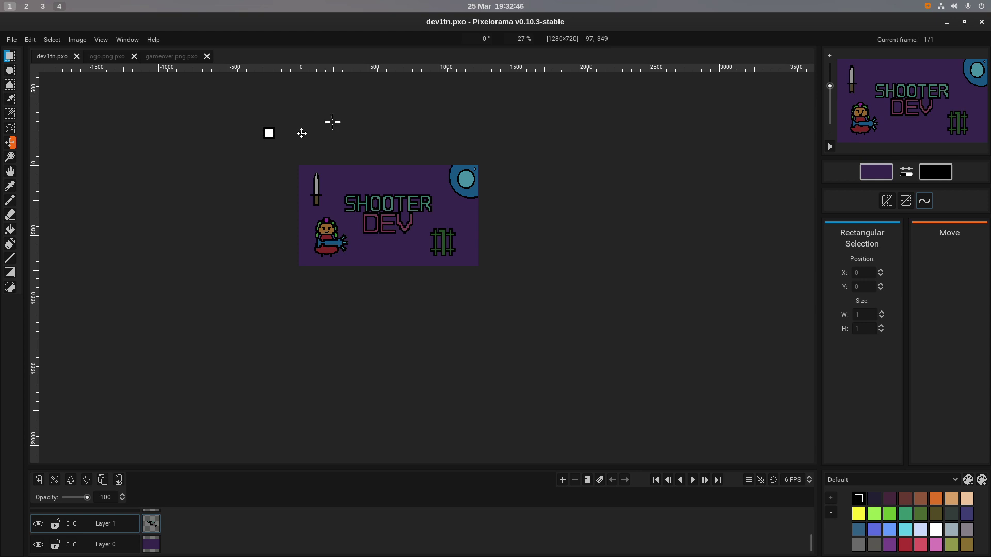
pyautogui.press('super+4')
pyautogui.click(928, 457)
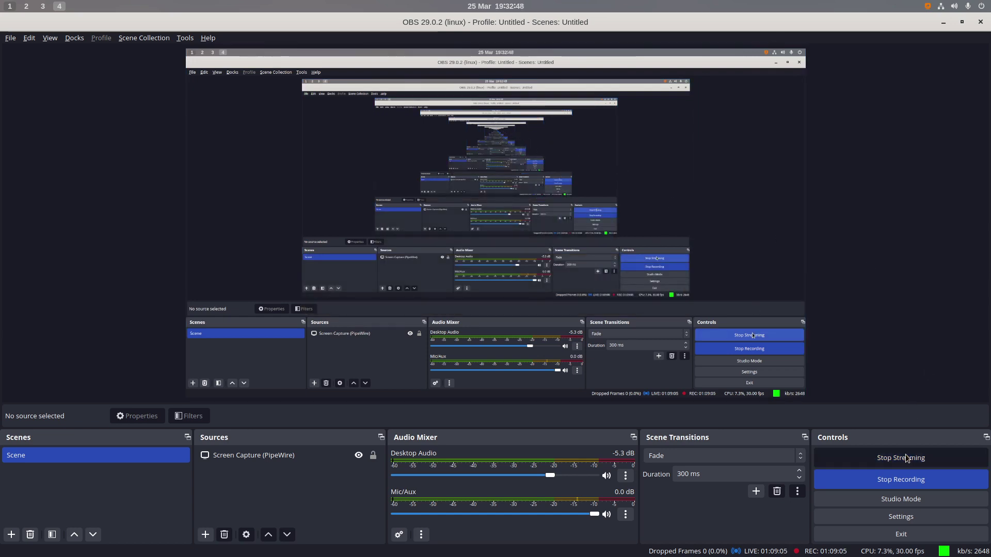